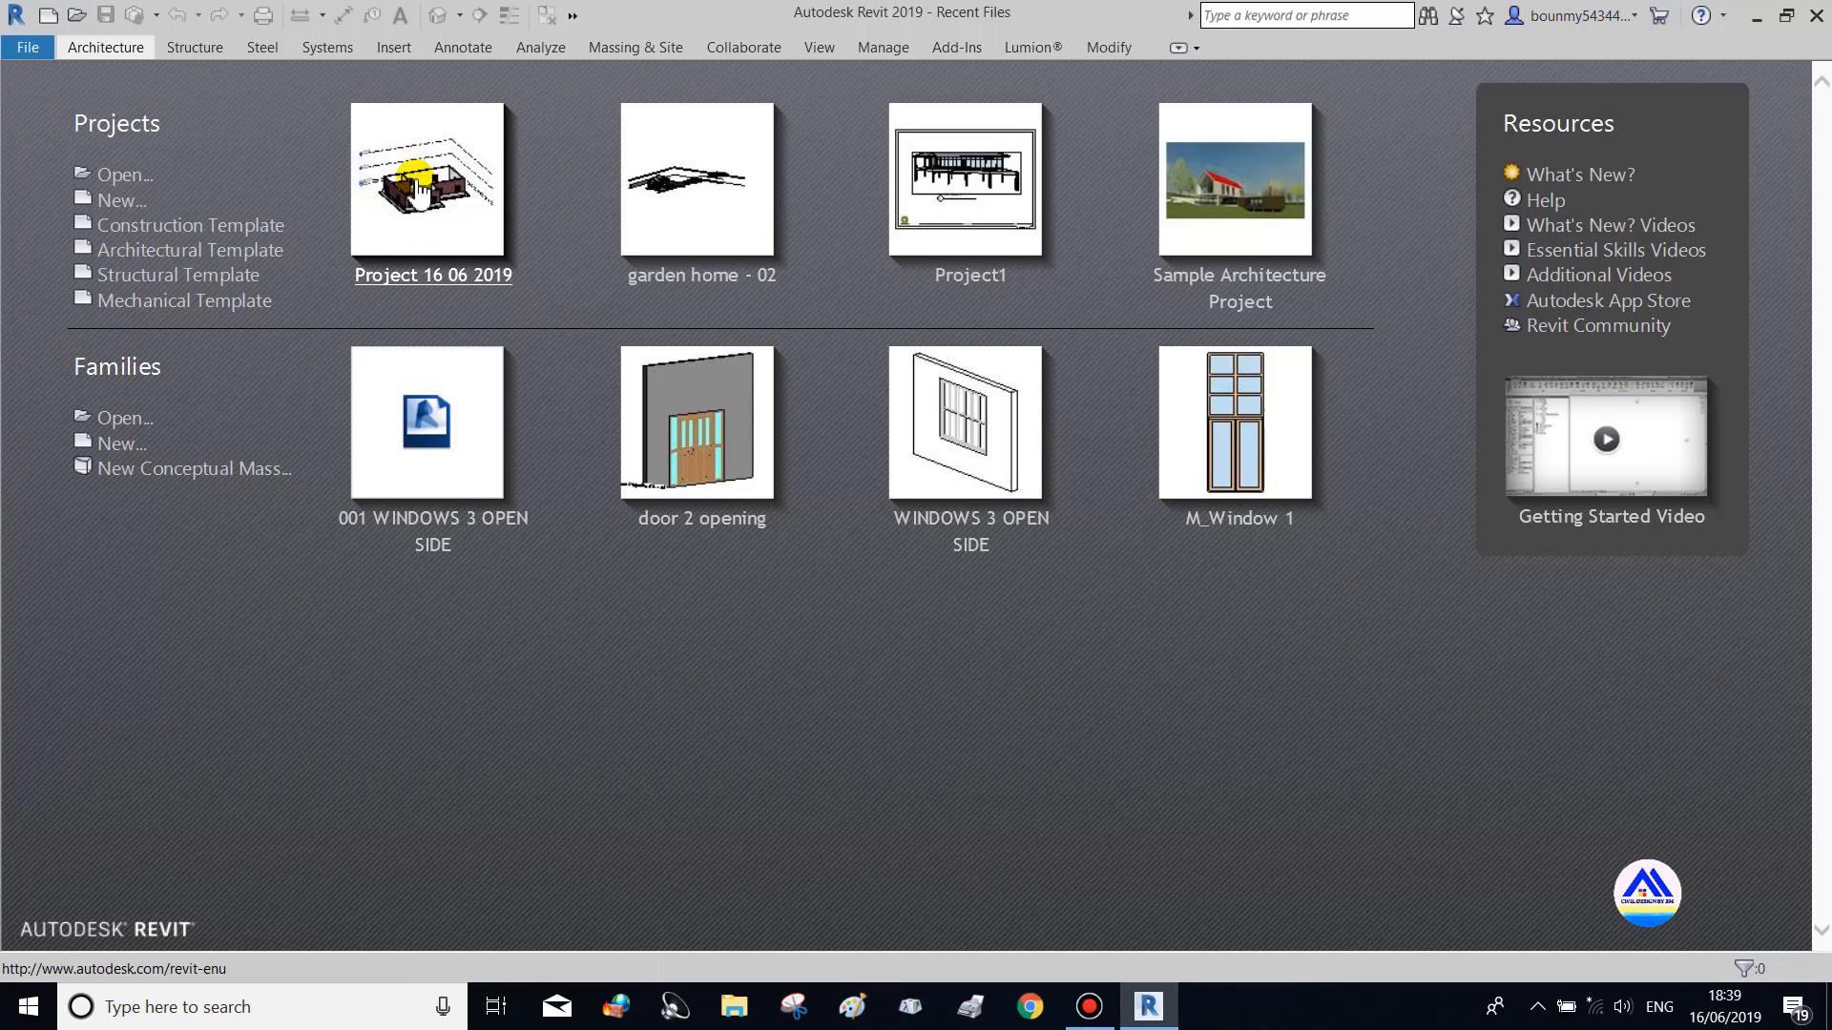
Start opening an existing project and browse to the RVT Templates & Libraries folder on the Desktop
{"action": "left_click", "coordinate": [119, 177]}
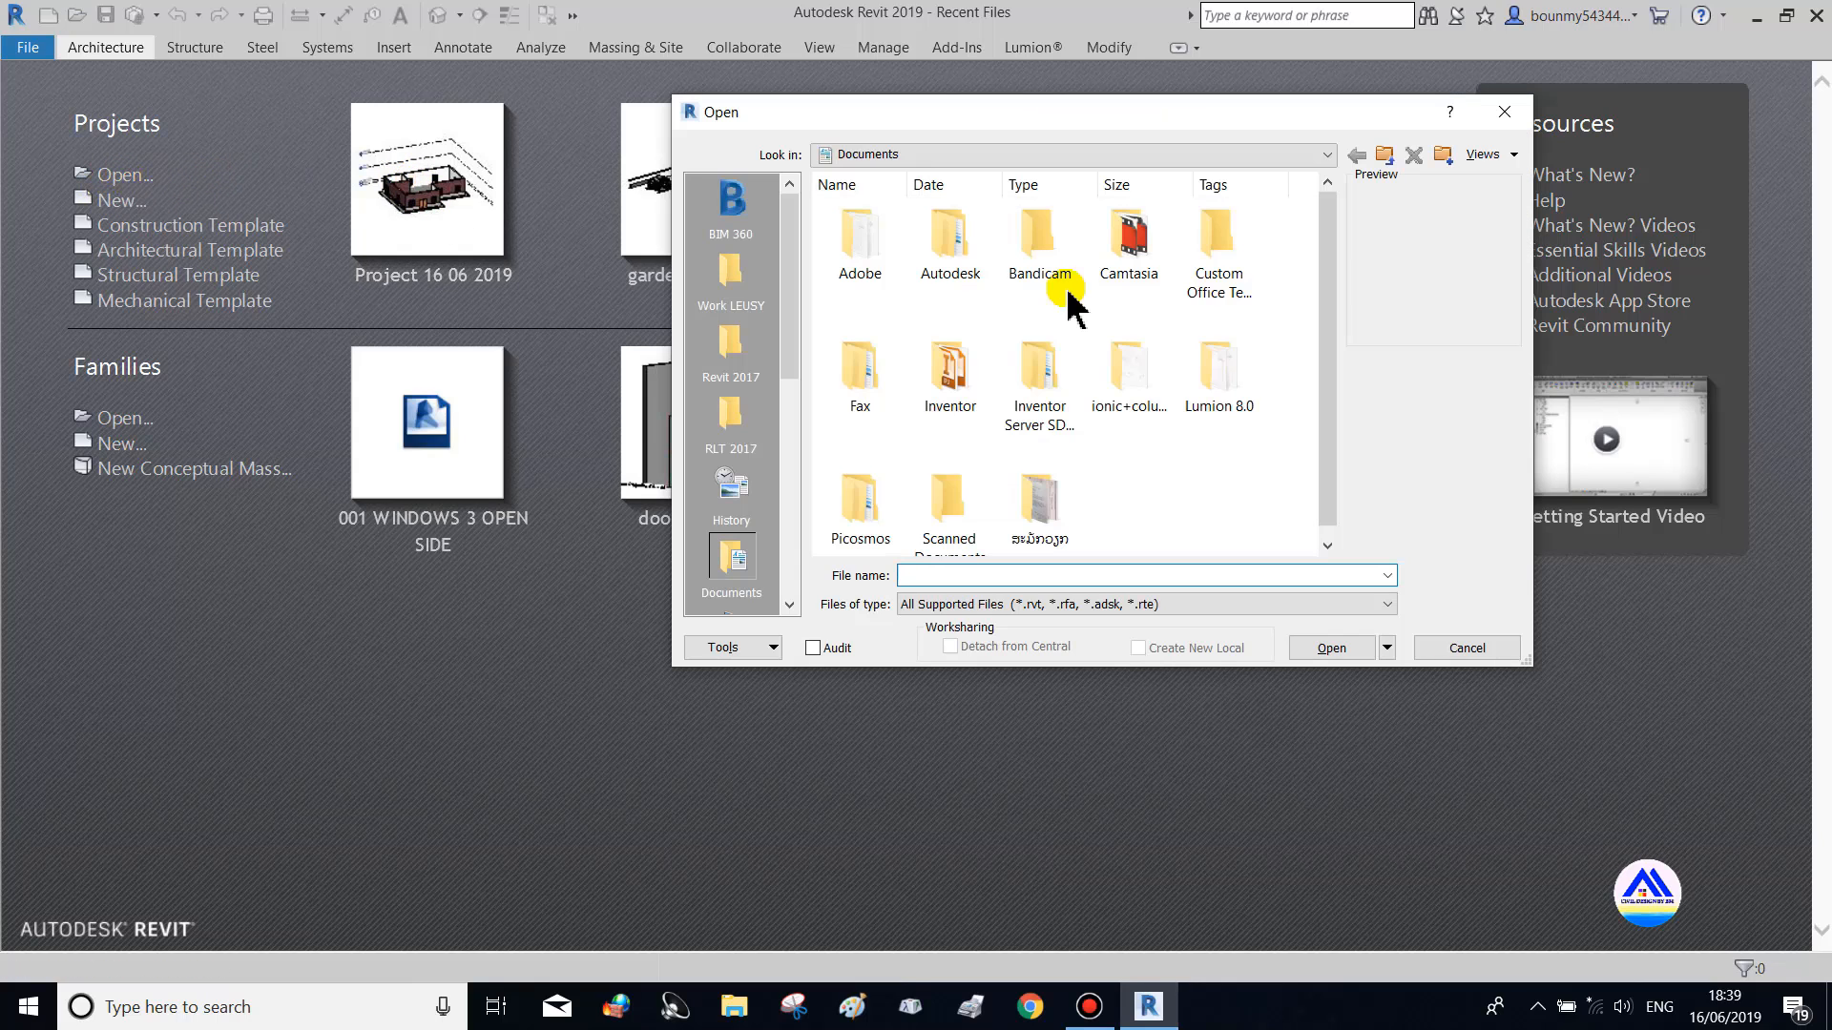
{"action": "scroll", "coordinate": [761, 478], "scroll_direction": "down", "scroll_amount": 5}
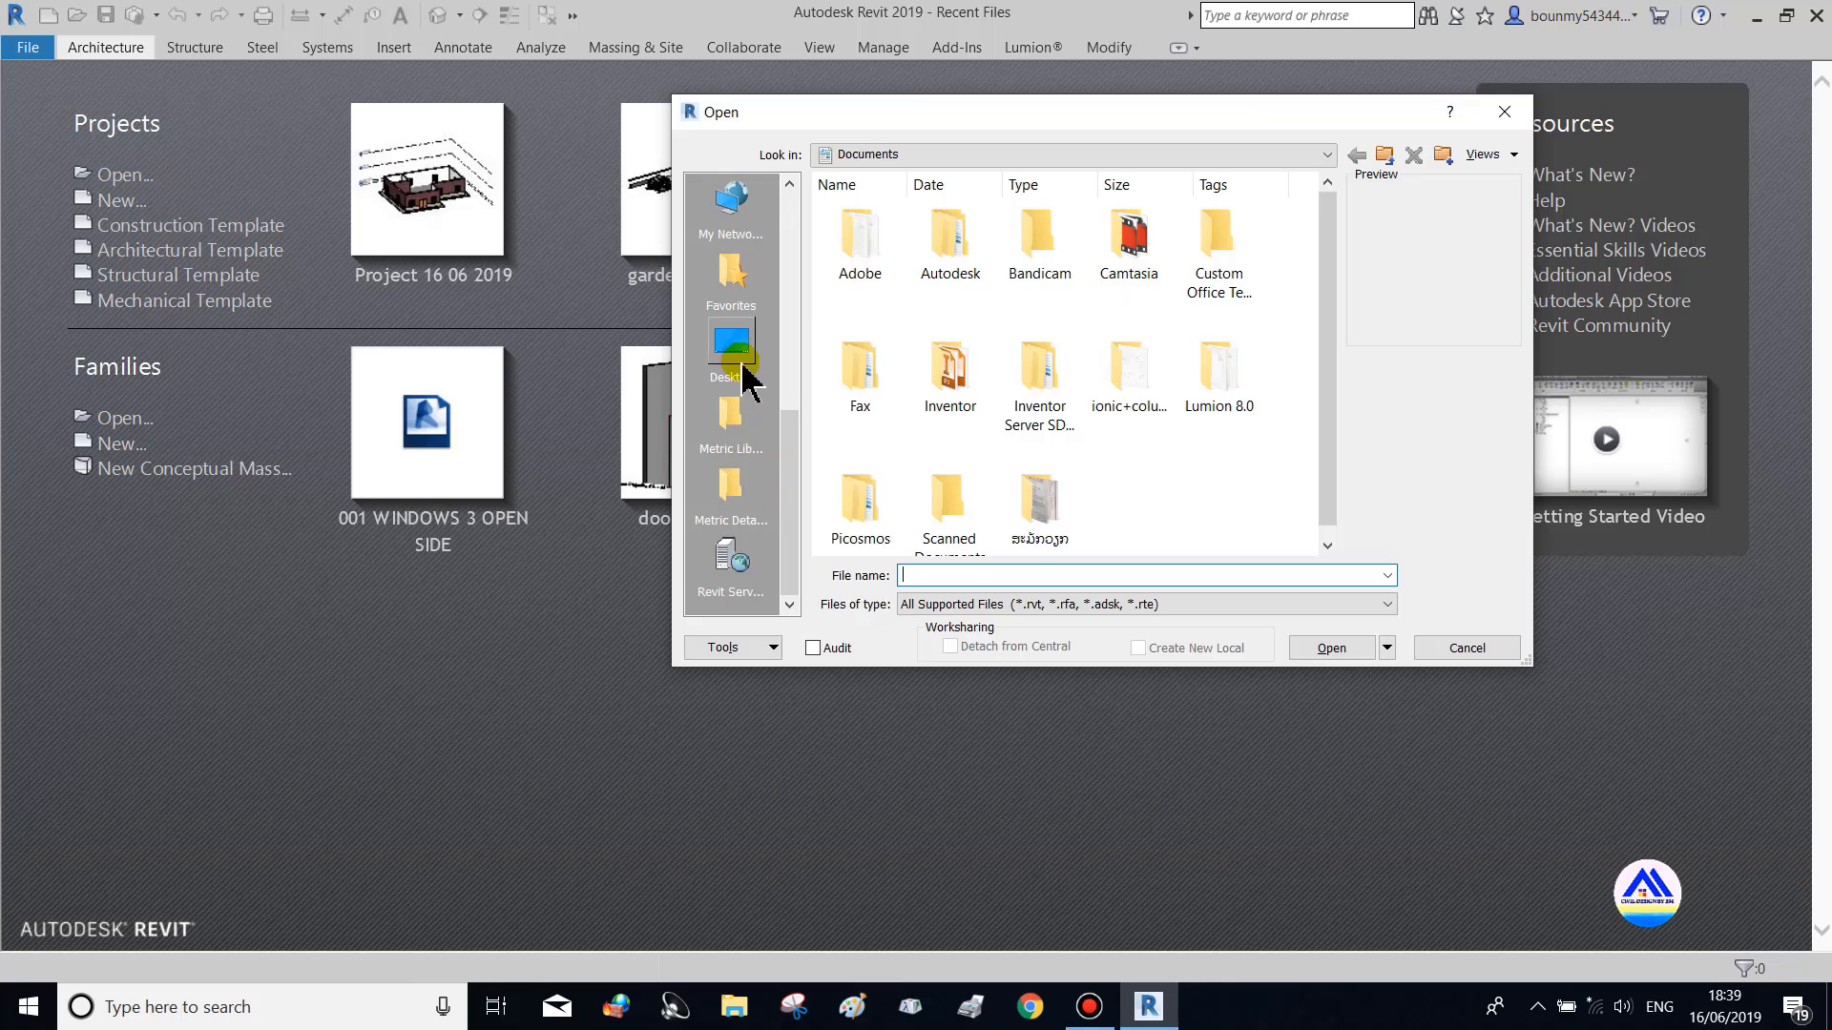
{"action": "left_click", "coordinate": [736, 351]}
{"action": "scroll", "coordinate": [1240, 367], "scroll_direction": "down", "scroll_amount": 1}
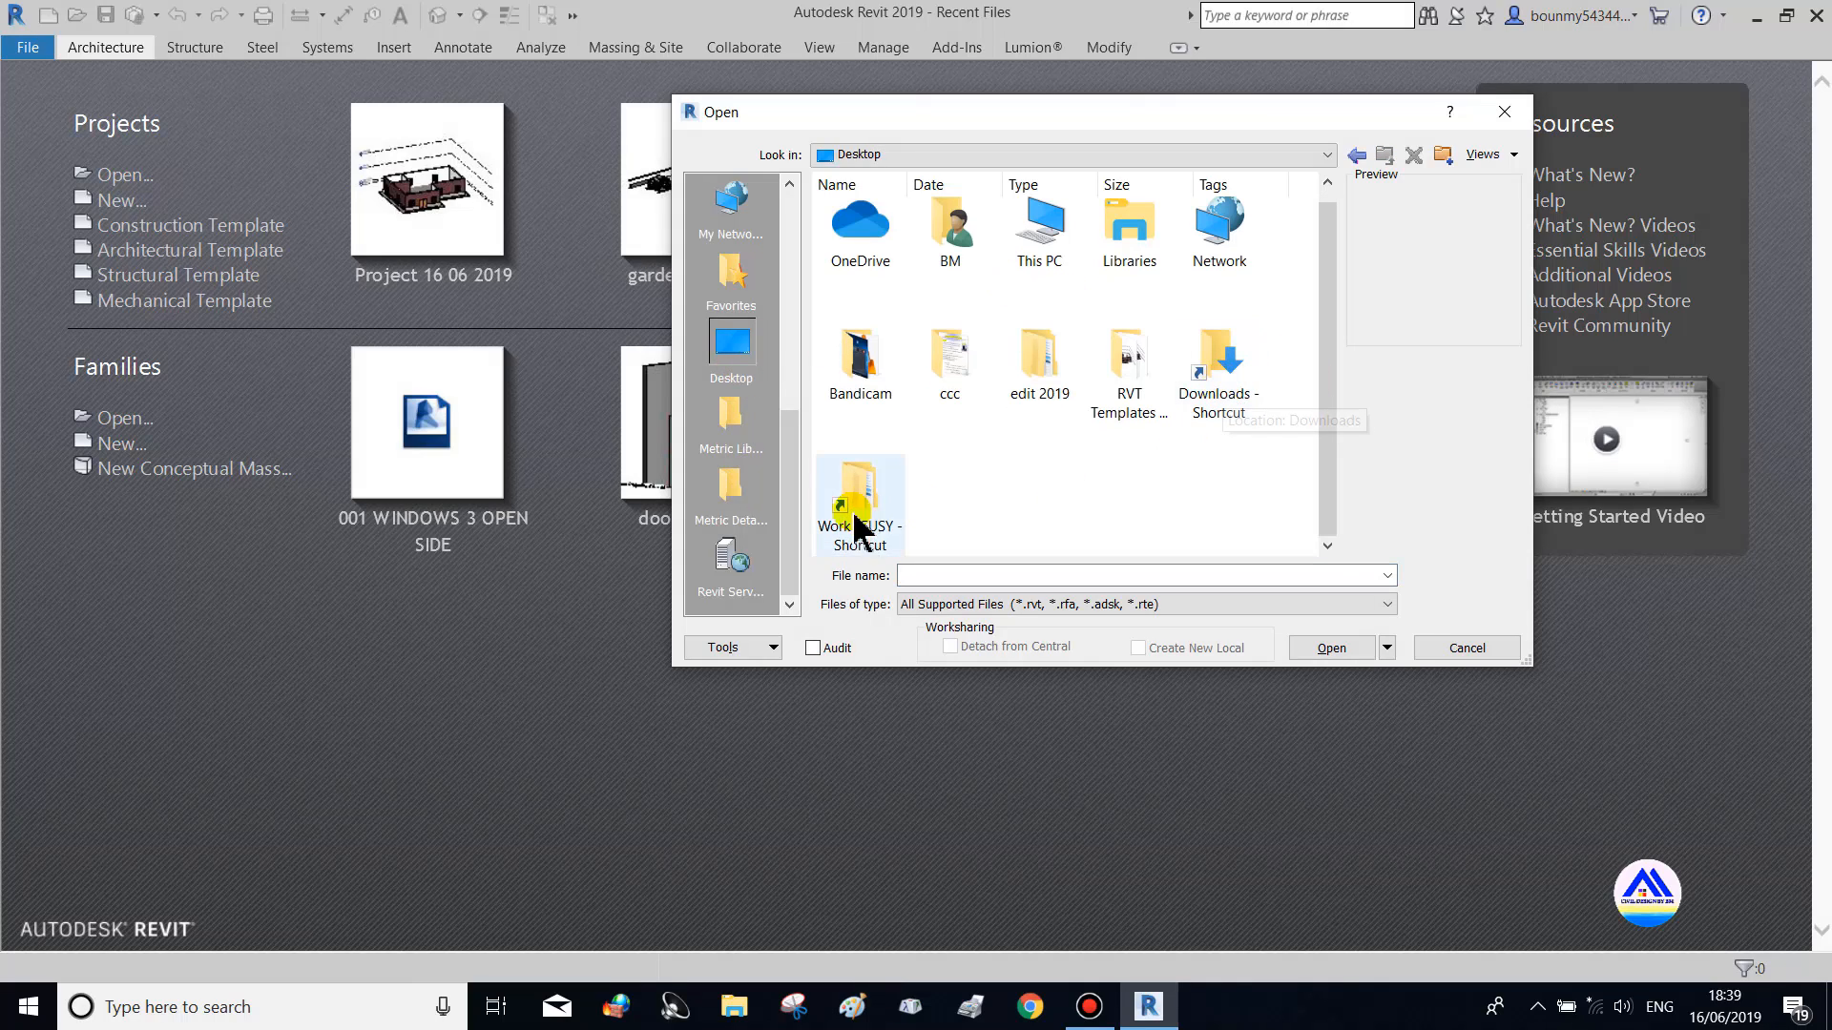
{"action": "double_click", "coordinate": [1114, 374]}
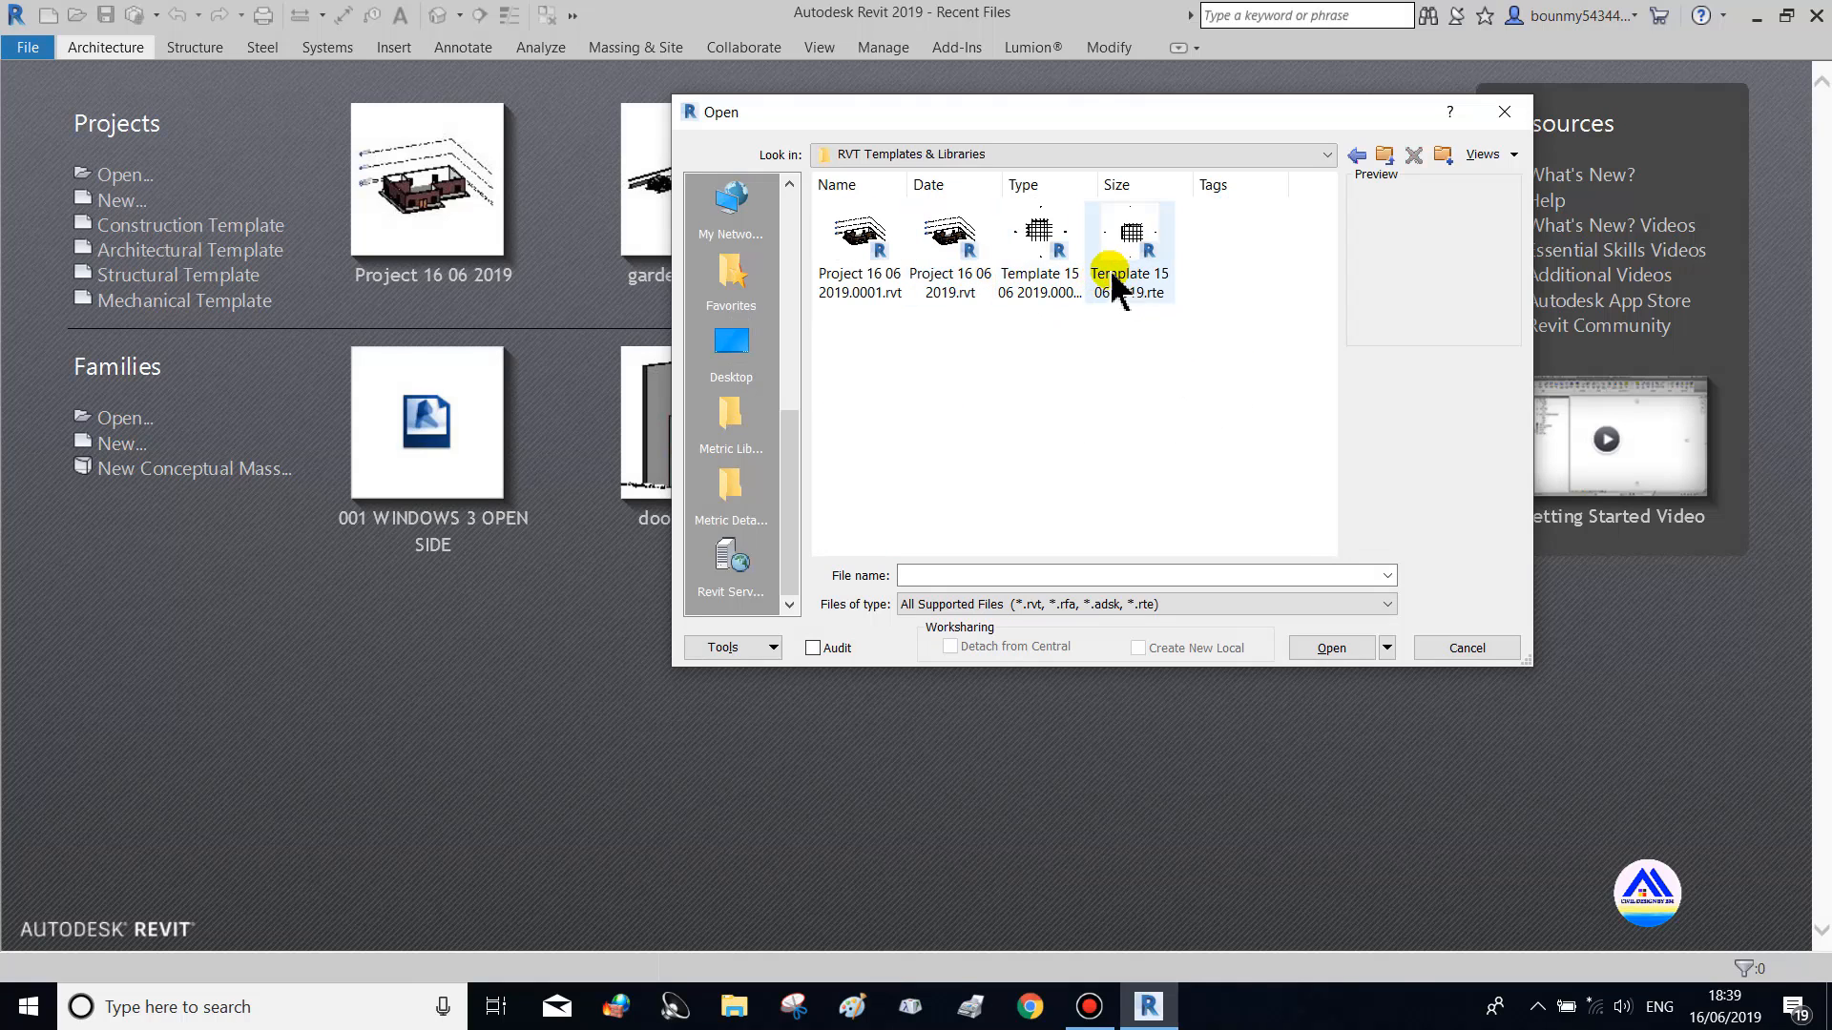
Preview the template and project files in the folder, and open Project 16 06 2019.rvt
{"action": "left_click", "coordinate": [1039, 291]}
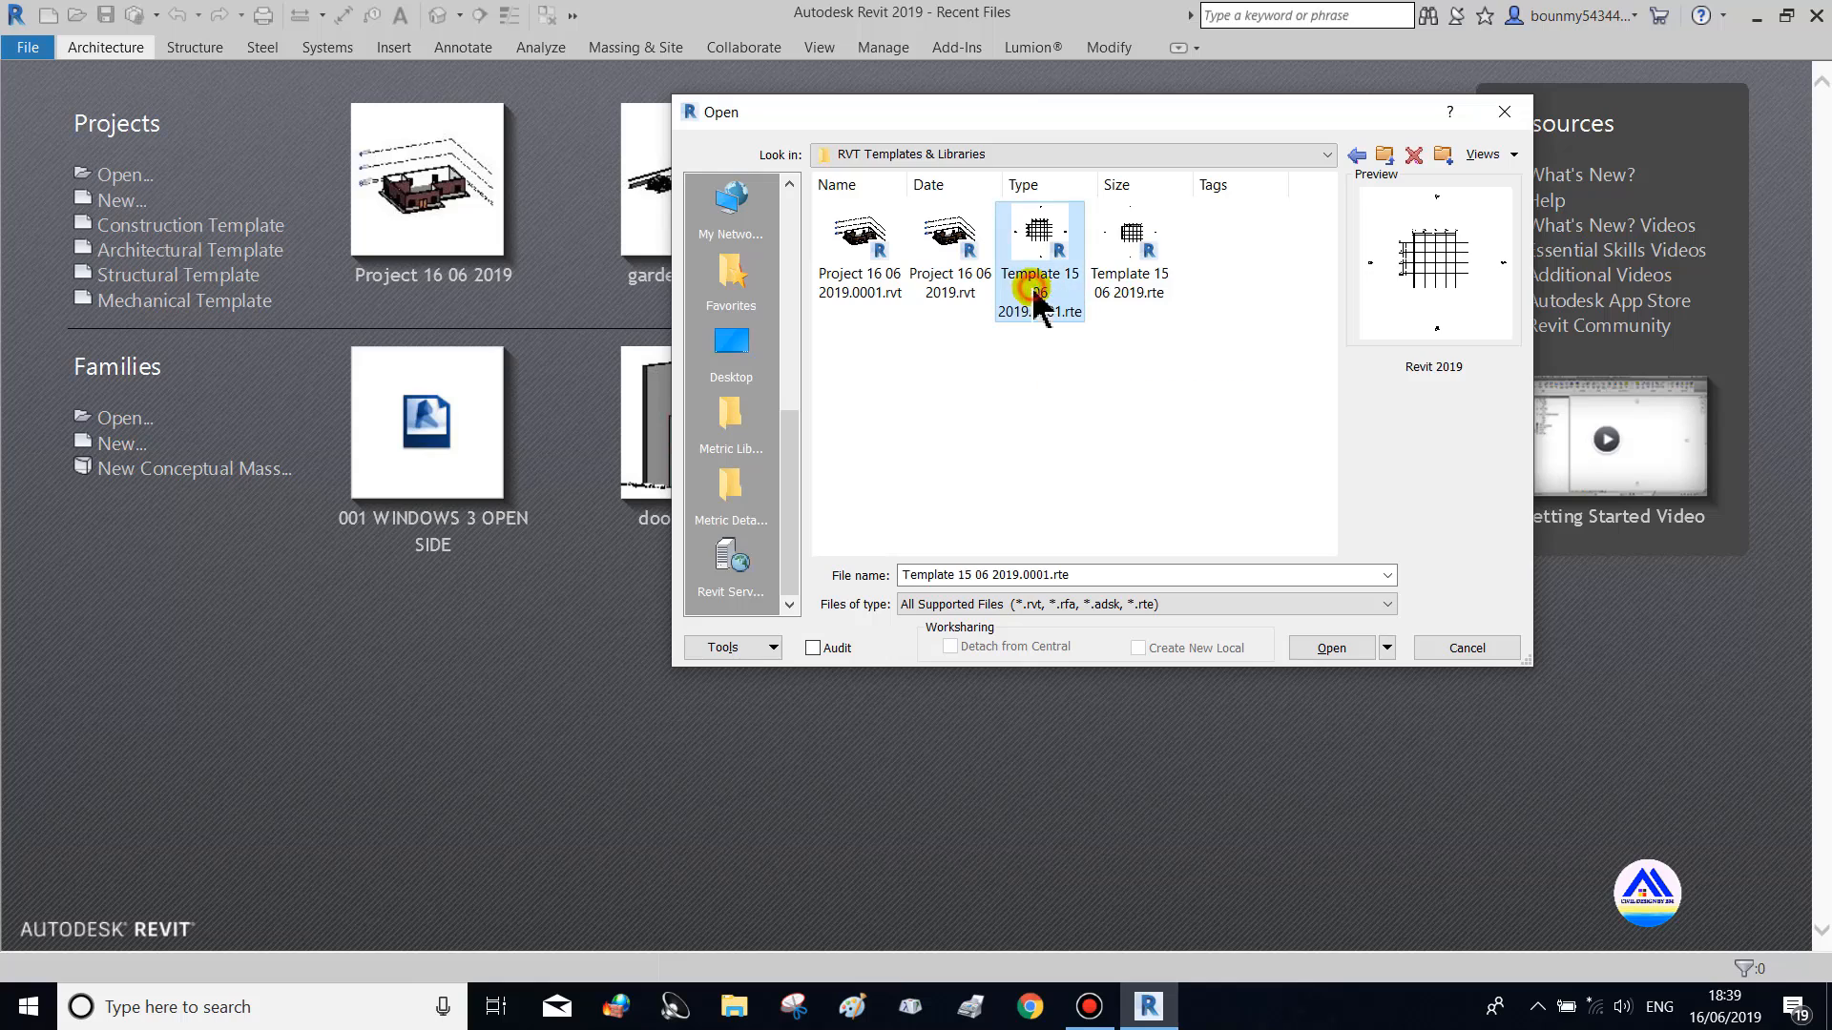
{"action": "left_click", "coordinate": [1099, 272]}
{"action": "left_click", "coordinate": [1017, 281]}
{"action": "left_click", "coordinate": [953, 274]}
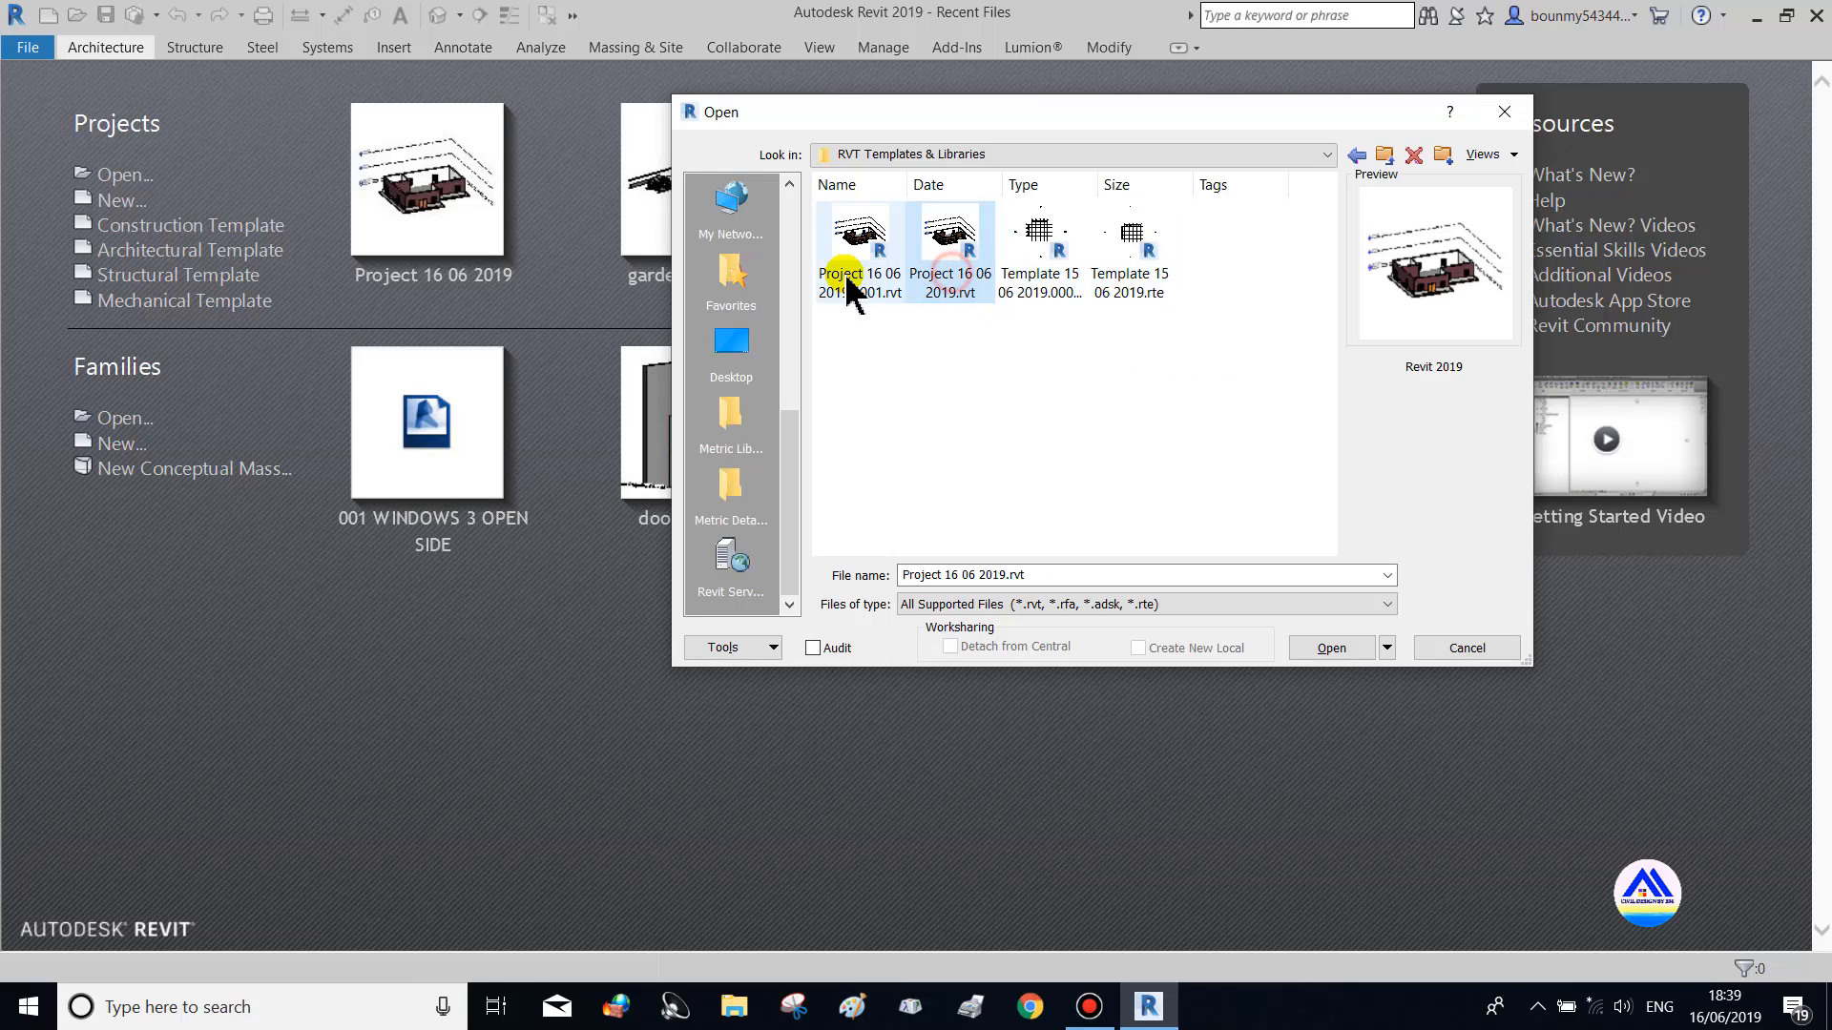
{"action": "left_click", "coordinate": [841, 275]}
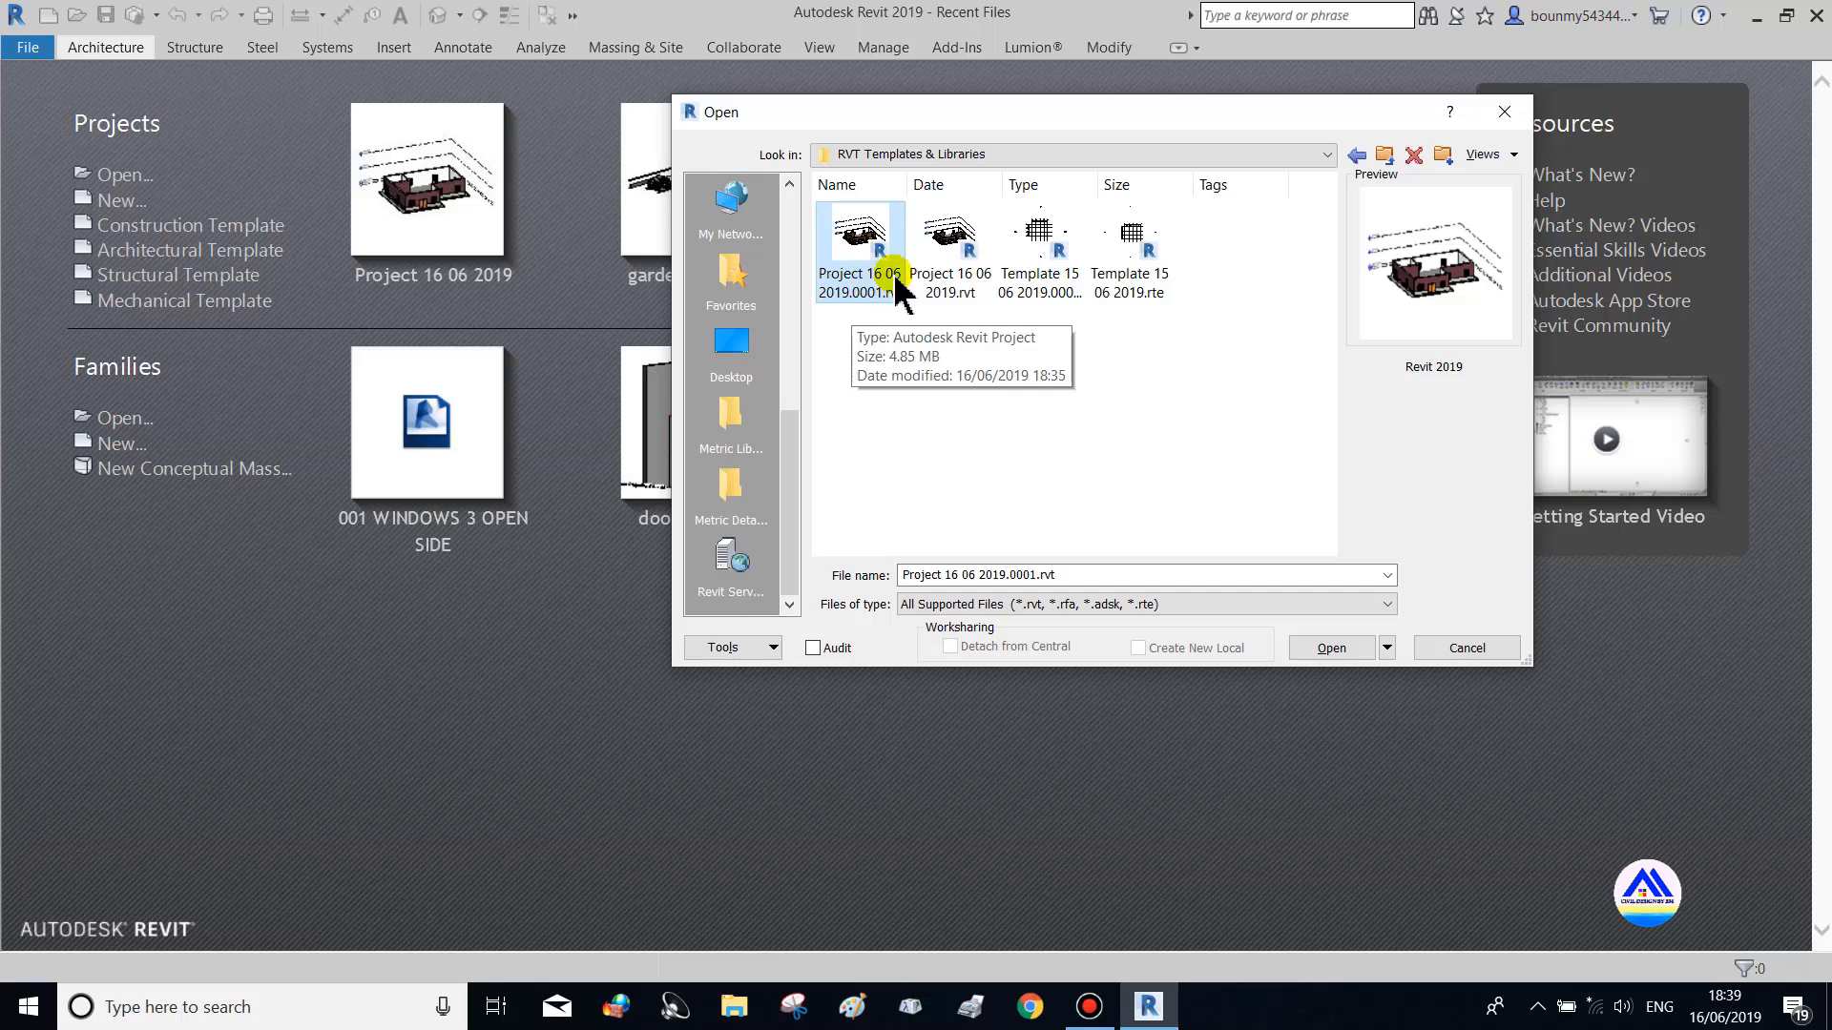
{"action": "left_click", "coordinate": [967, 278]}
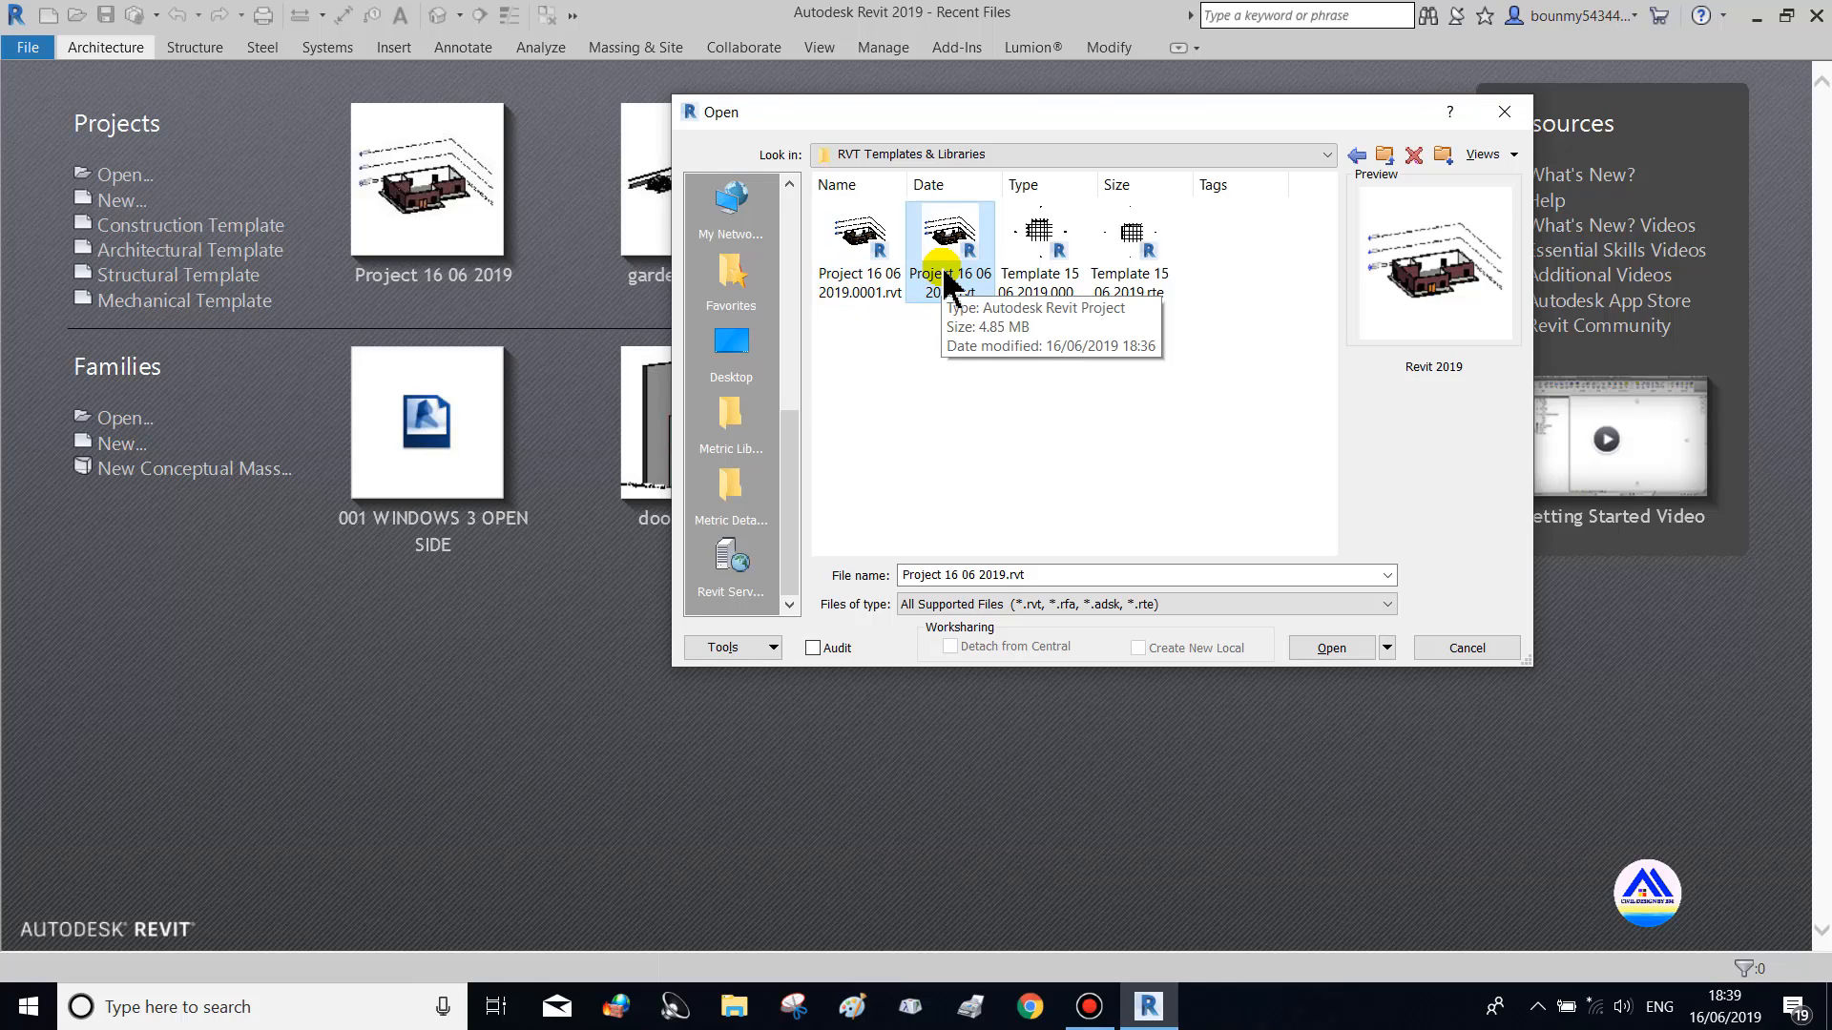
{"action": "left_click", "coordinate": [1331, 650]}
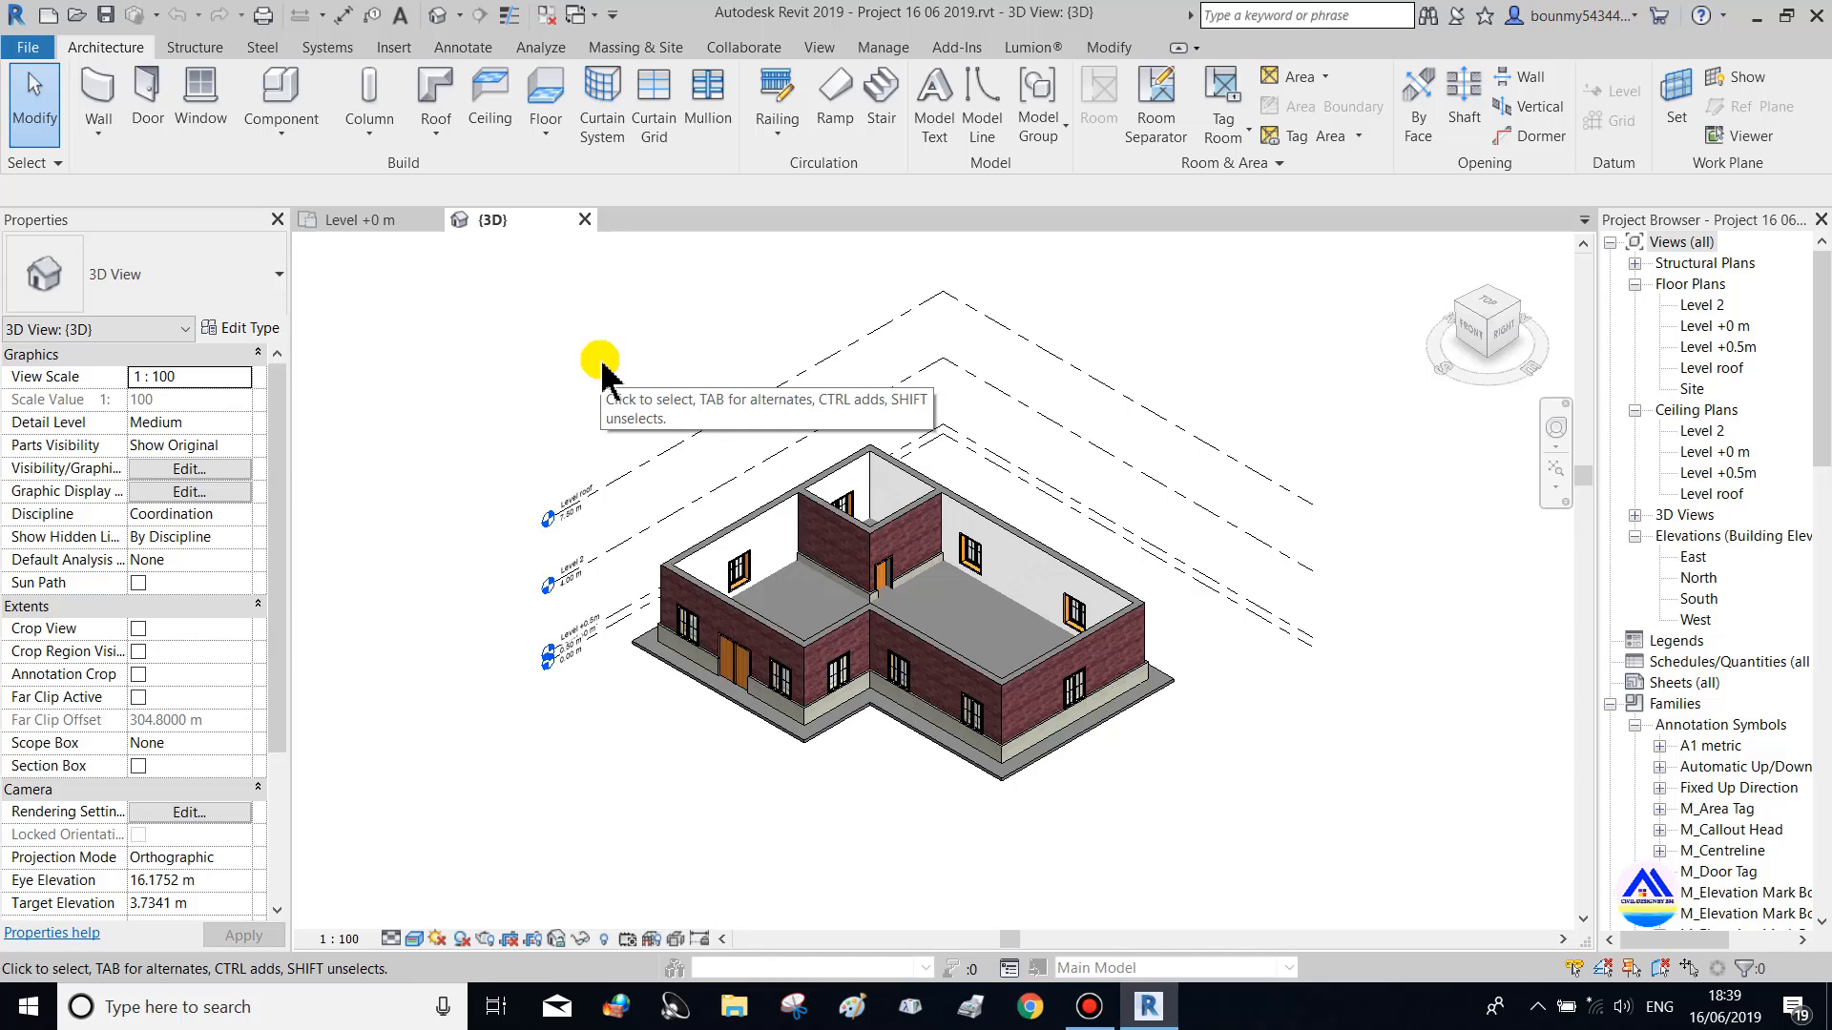
Collapse the Families branch in the Project Browser so the list of views stays short
{"action": "middle_click_drag", "start_coordinate": [775, 503], "coordinate": [1231, 658], "text": "shift"}
{"action": "left_click", "coordinate": [1698, 598]}
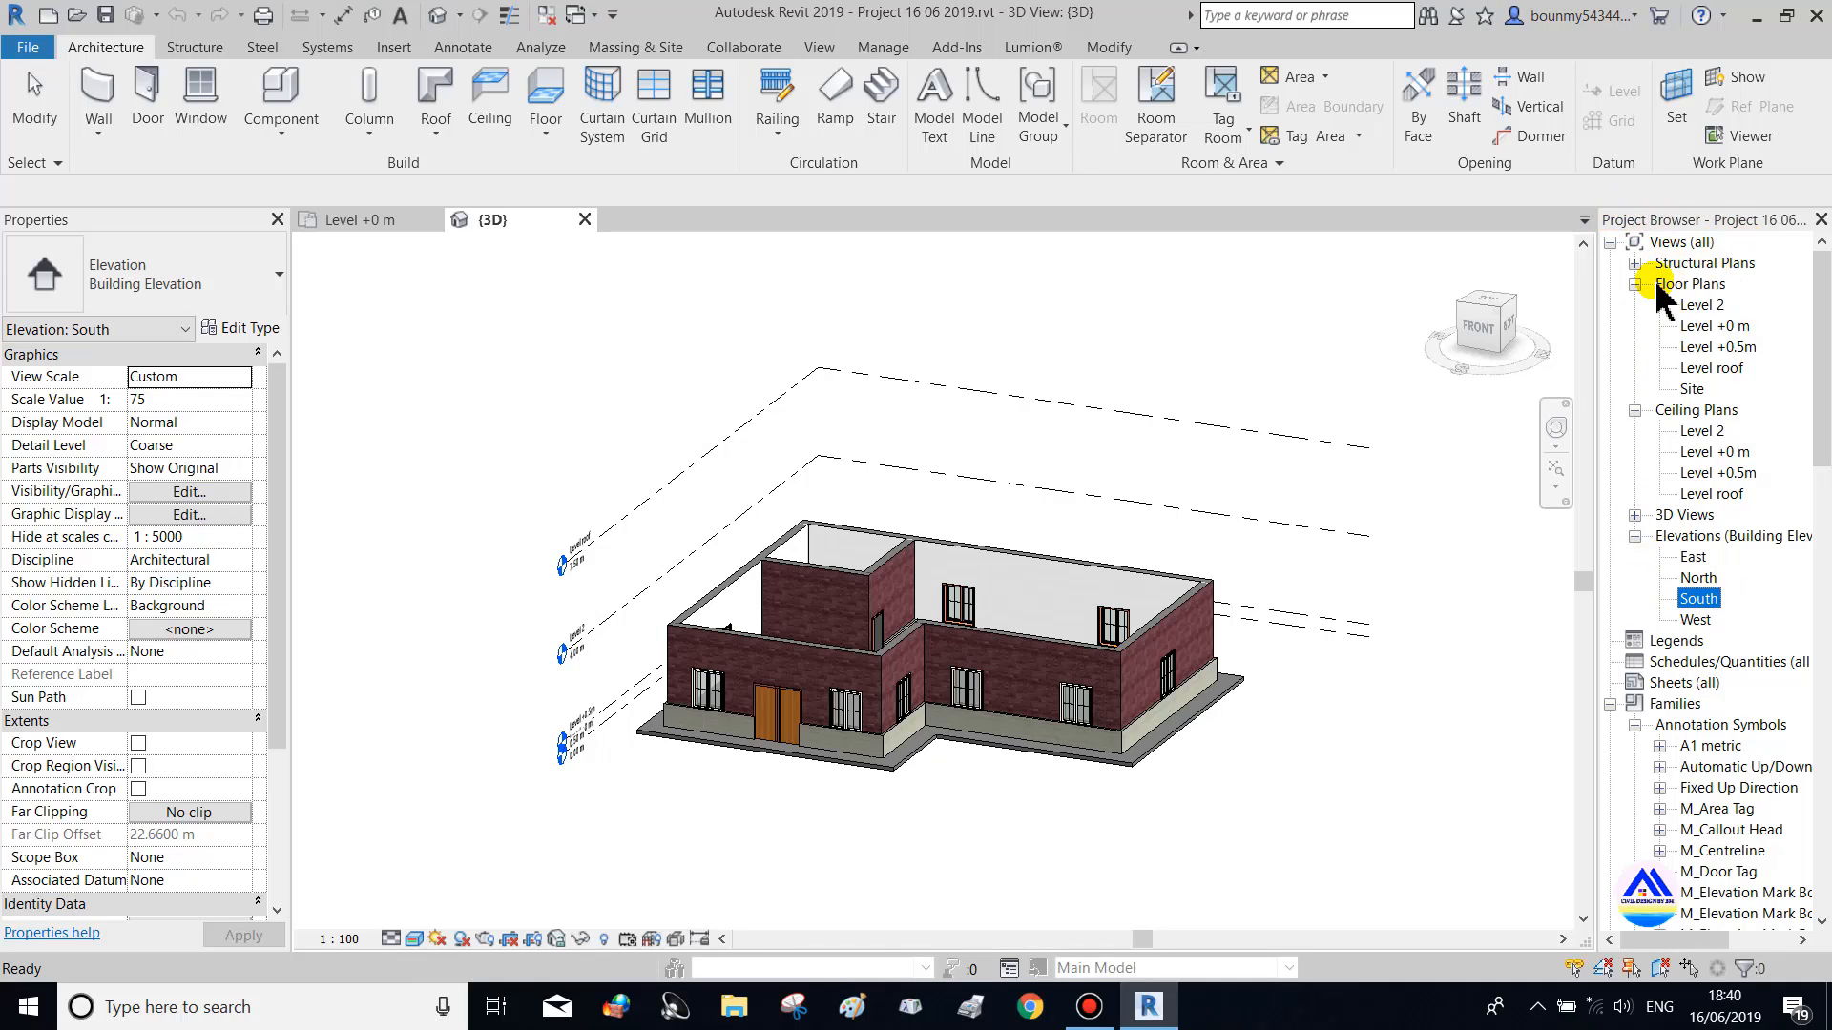
{"action": "scroll", "coordinate": [1737, 408], "scroll_direction": "down", "scroll_amount": 3}
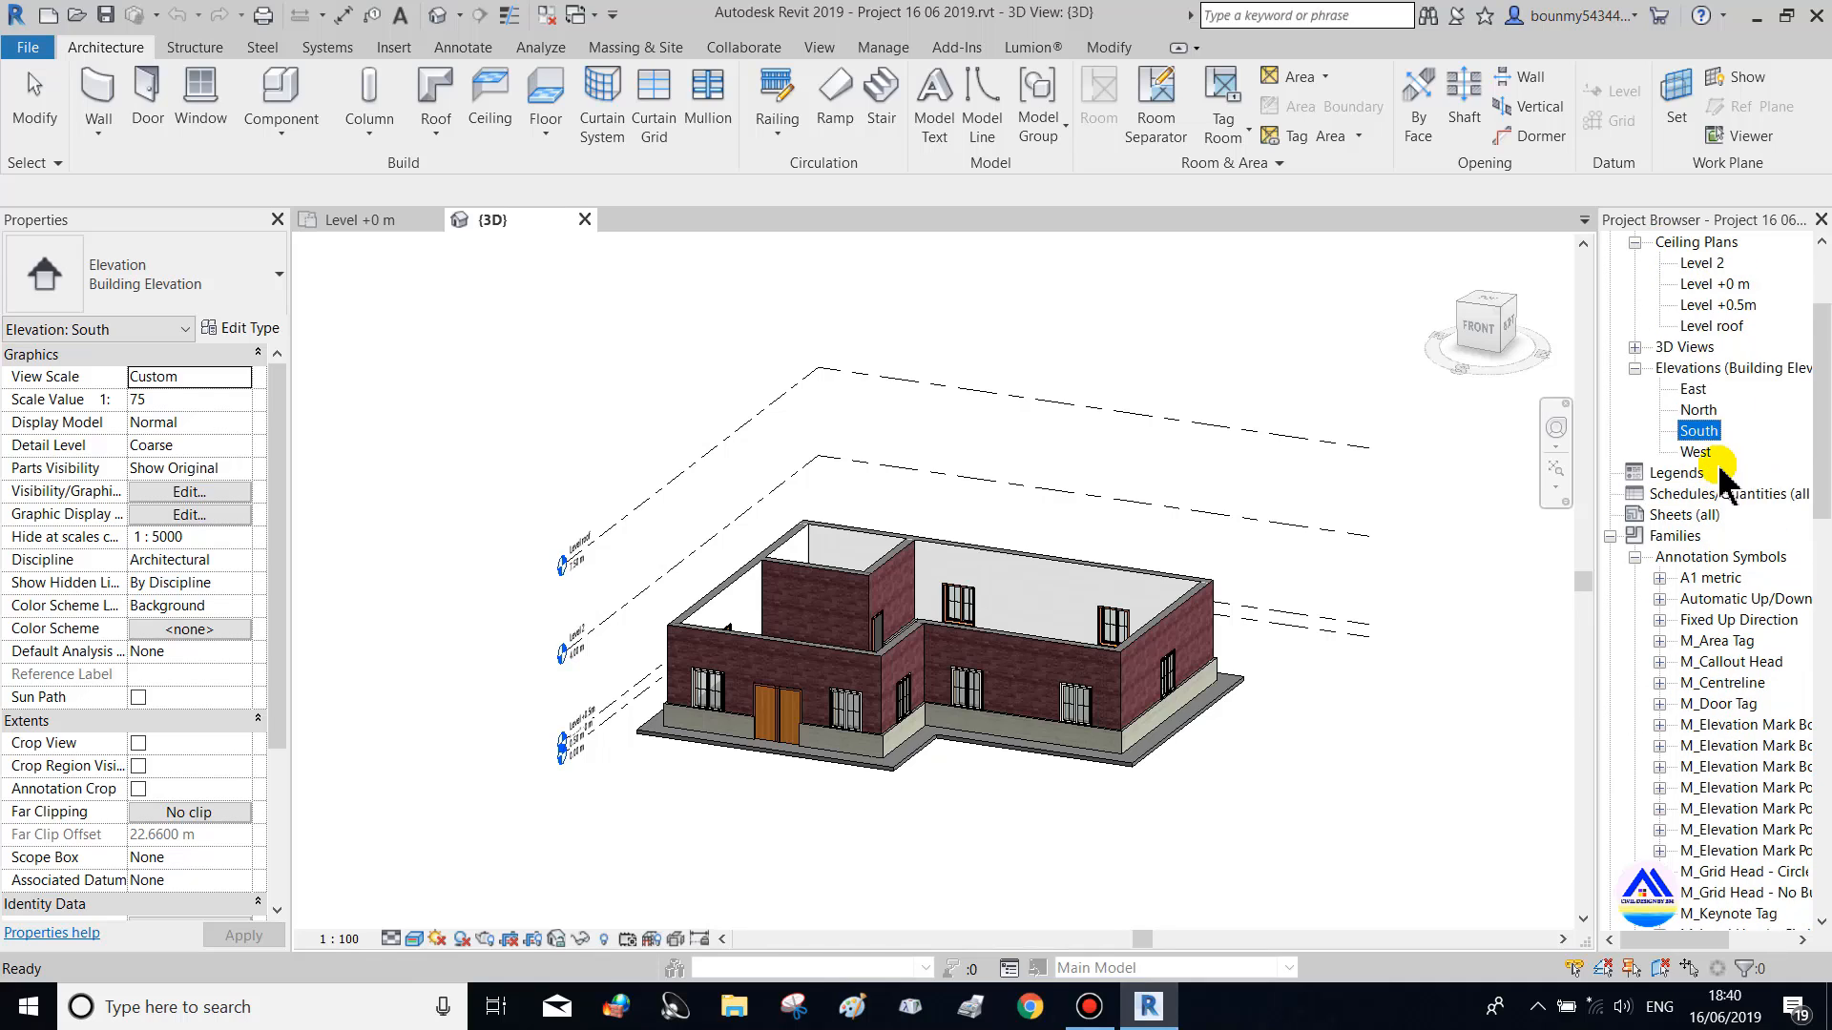
{"action": "scroll", "coordinate": [1737, 477], "scroll_direction": "up", "scroll_amount": 3}
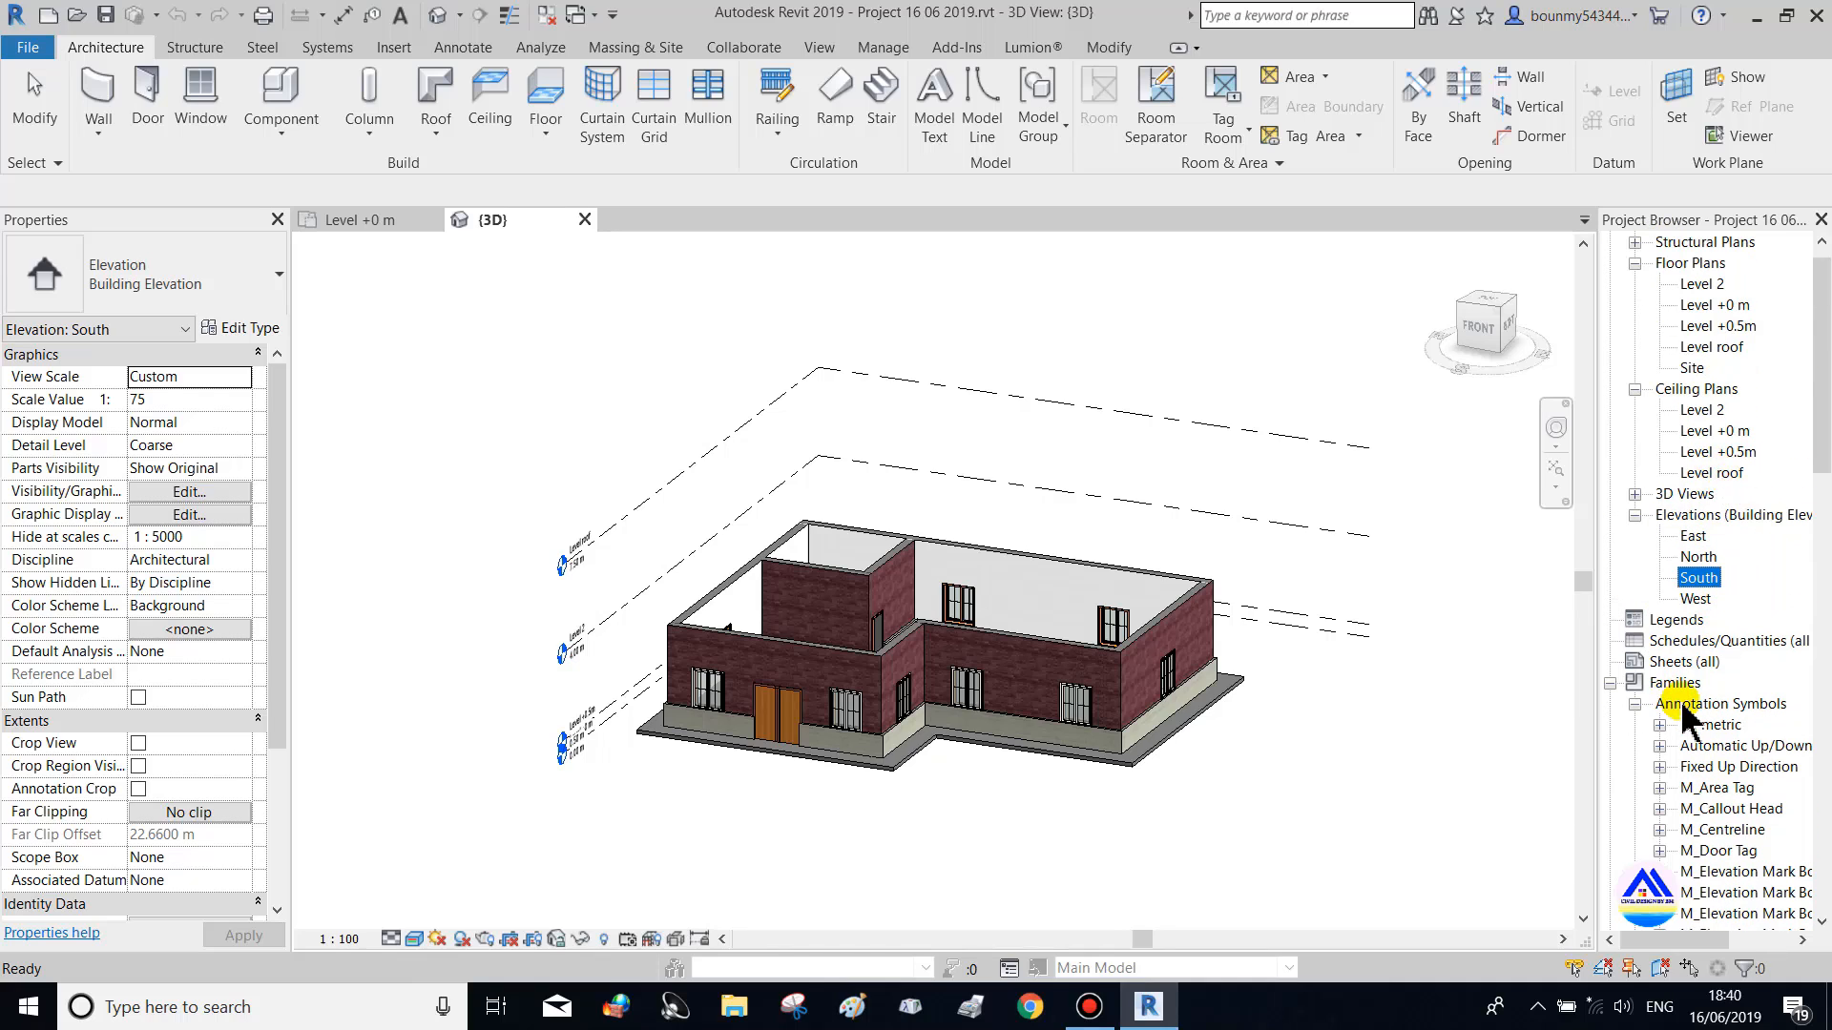
{"action": "left_click", "coordinate": [1611, 683]}
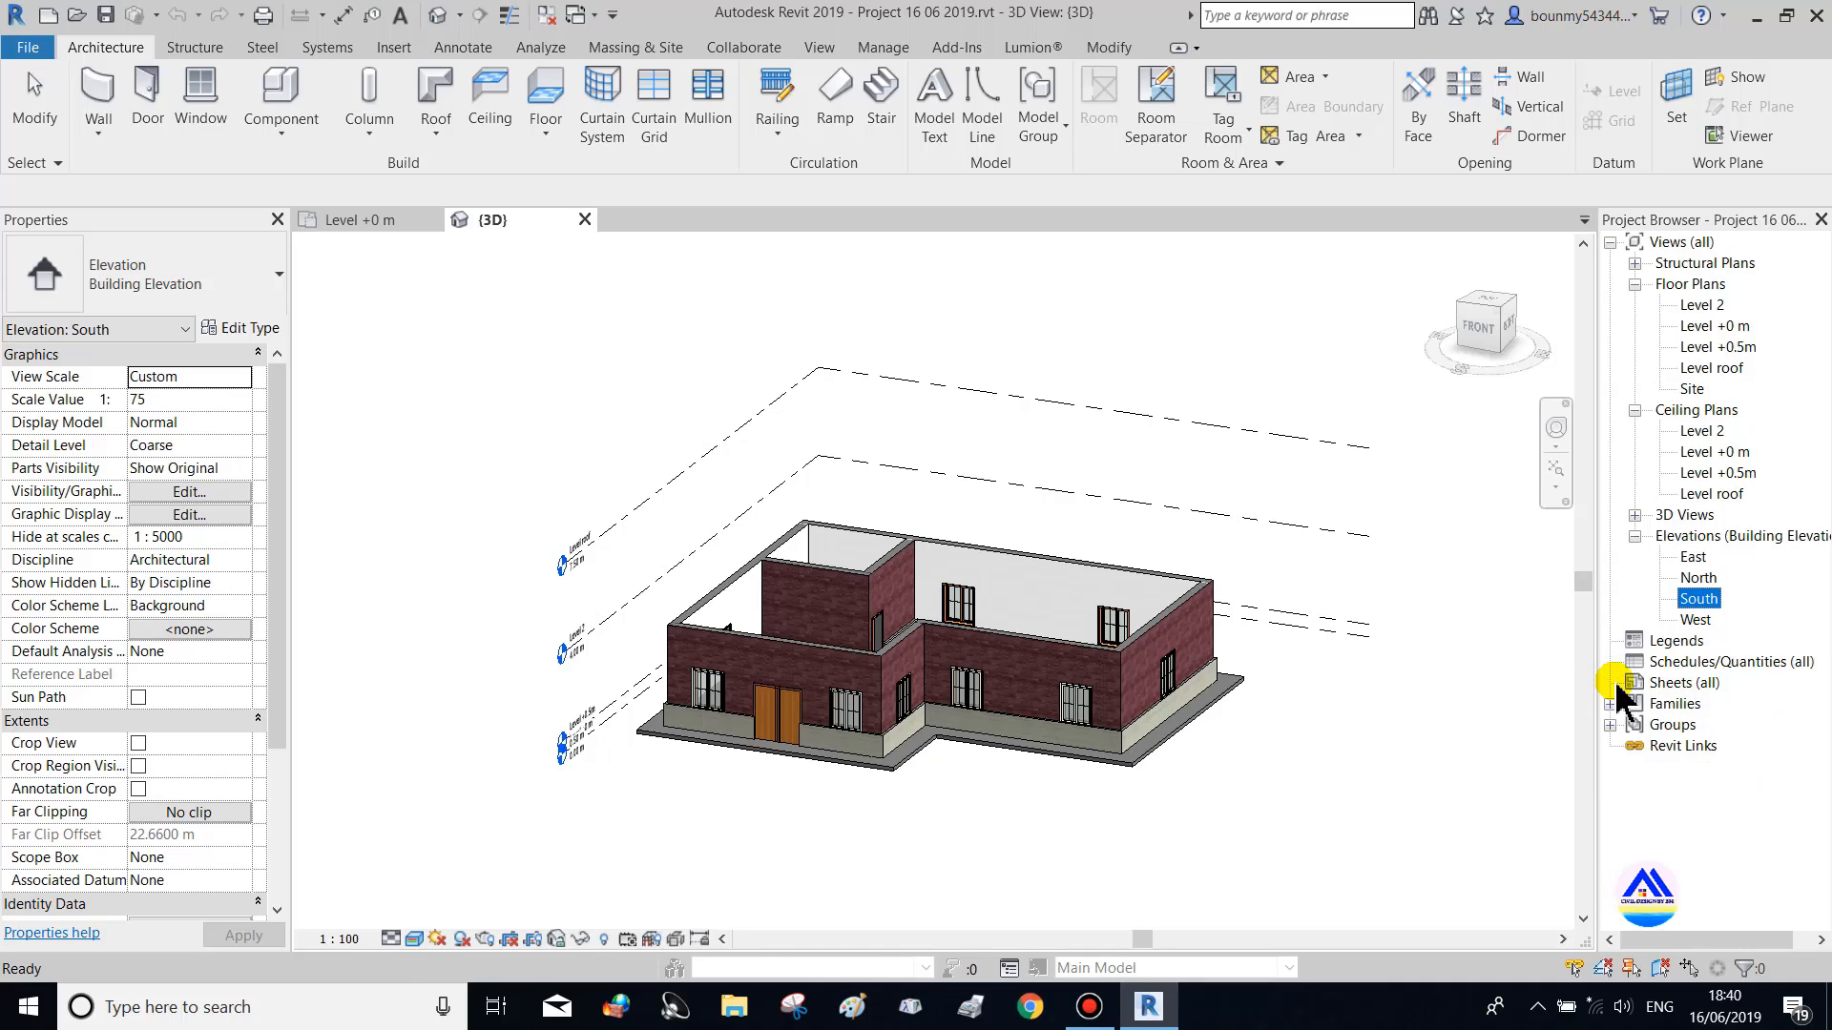
{"action": "left_click", "coordinate": [1610, 704]}
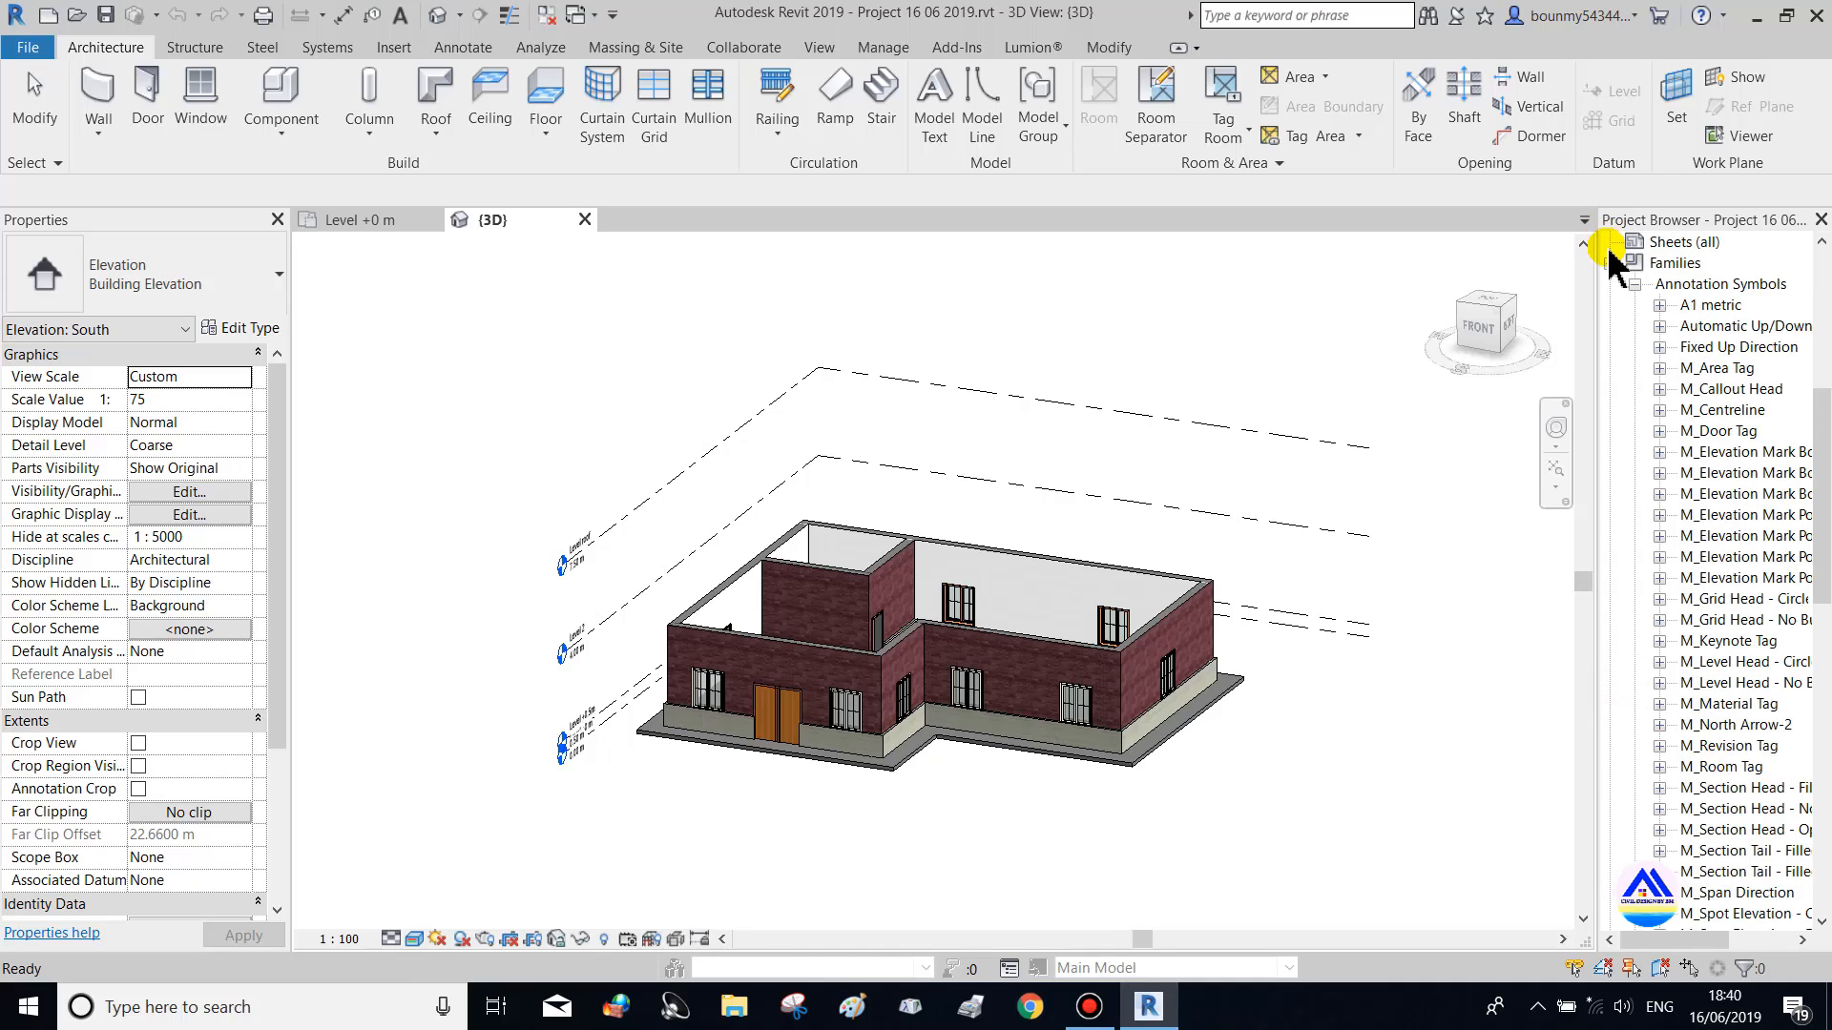
{"action": "left_click", "coordinate": [1610, 264]}
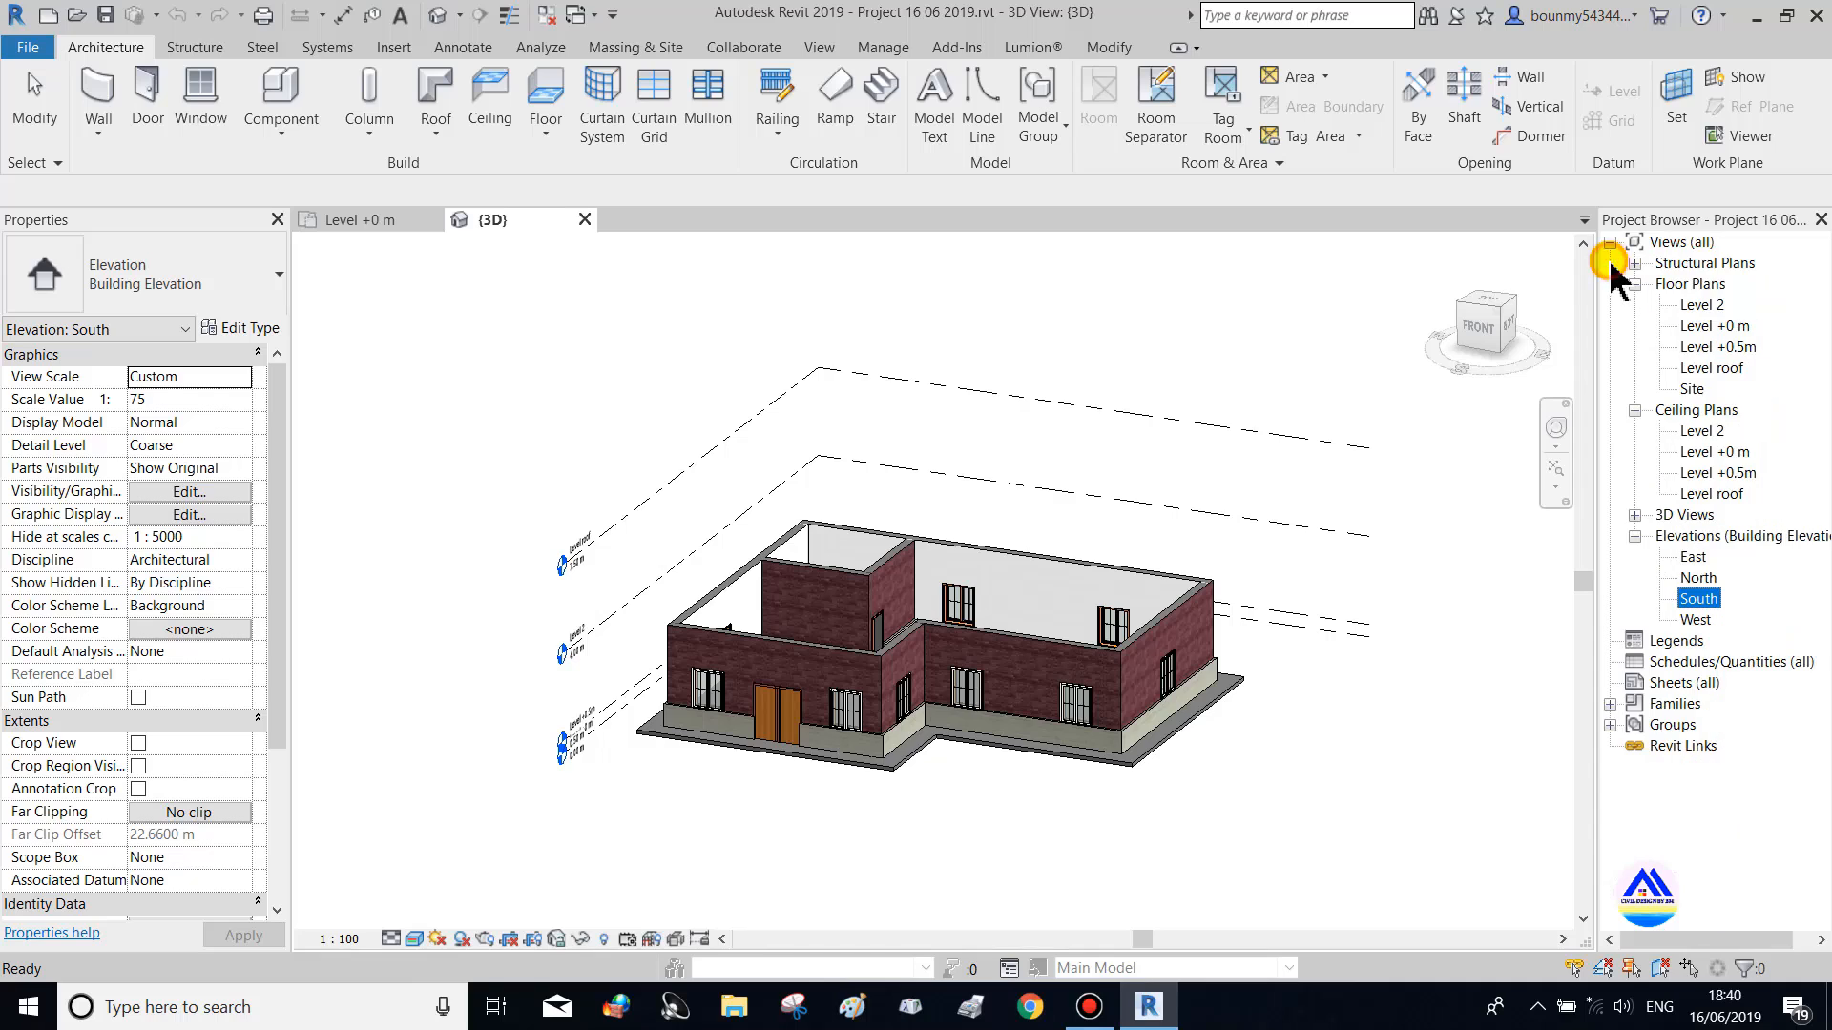
Open the South building elevation view
{"action": "double_click", "coordinate": [1698, 599]}
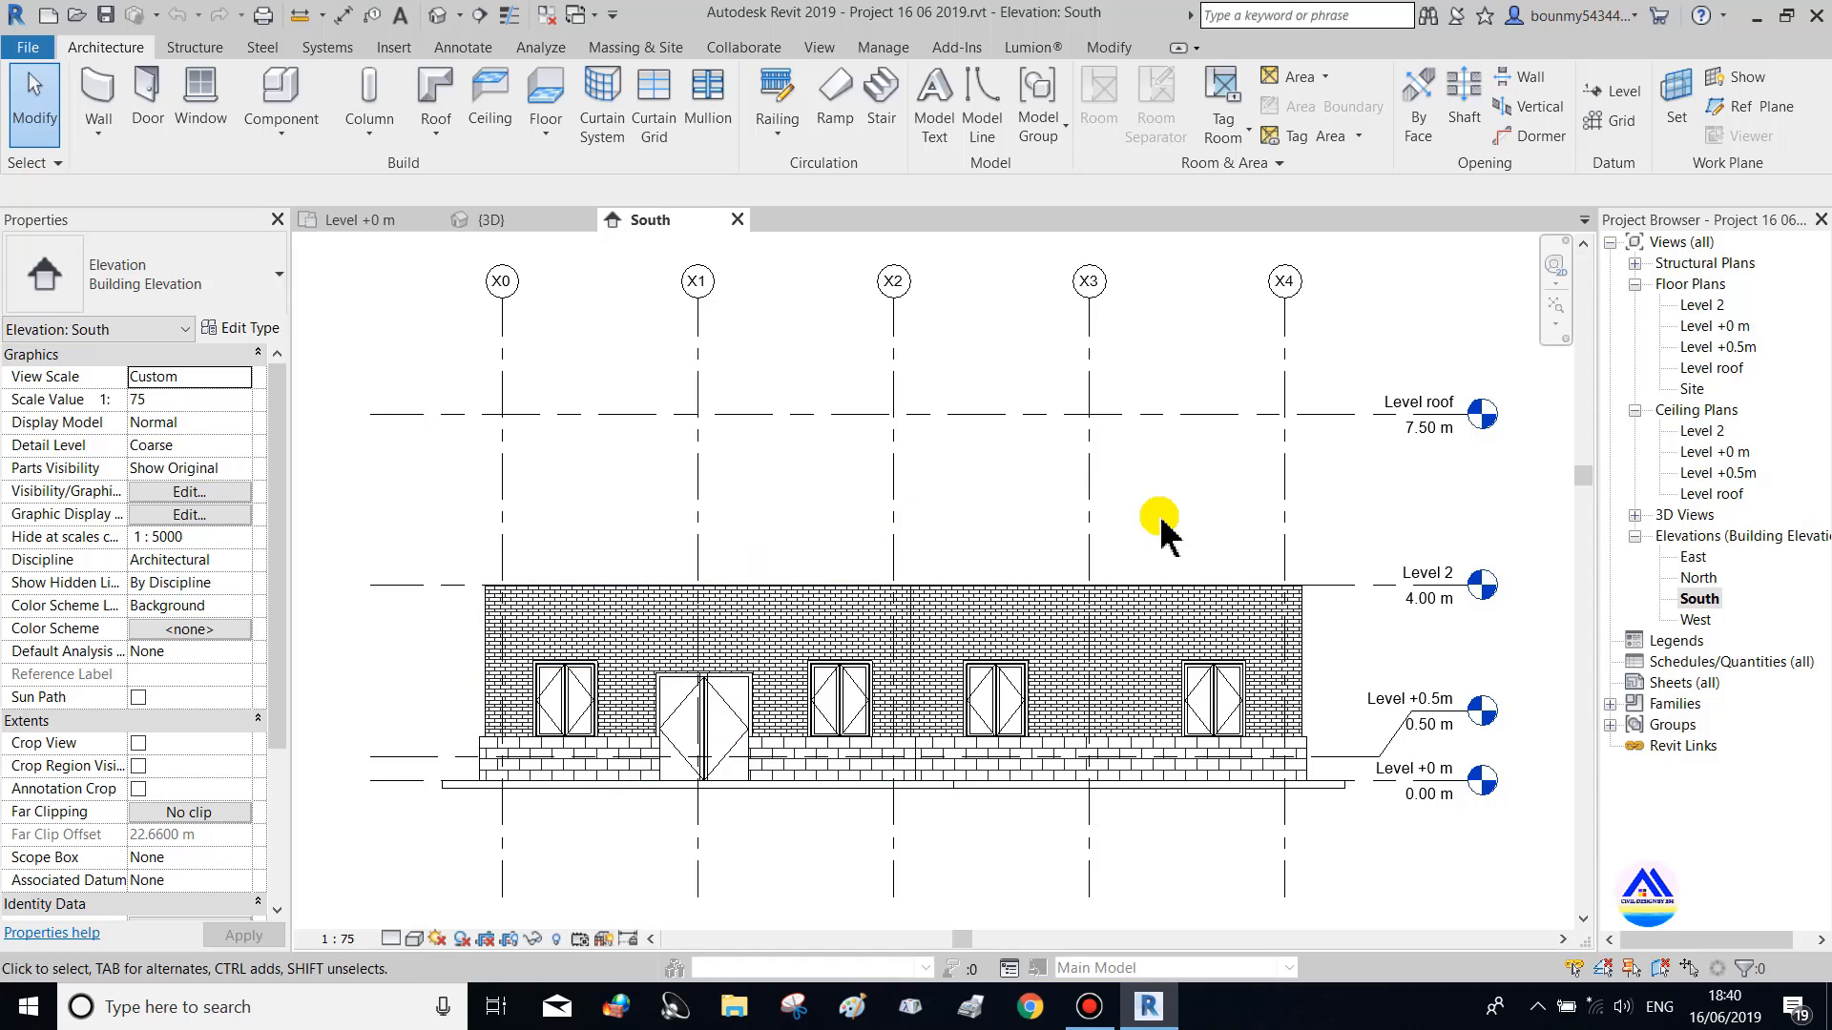
{"action": "middle_click_drag", "start_coordinate": [1255, 530], "coordinate": [1212, 444]}
{"action": "scroll", "coordinate": [1209, 444], "scroll_direction": "down", "scroll_amount": 1}
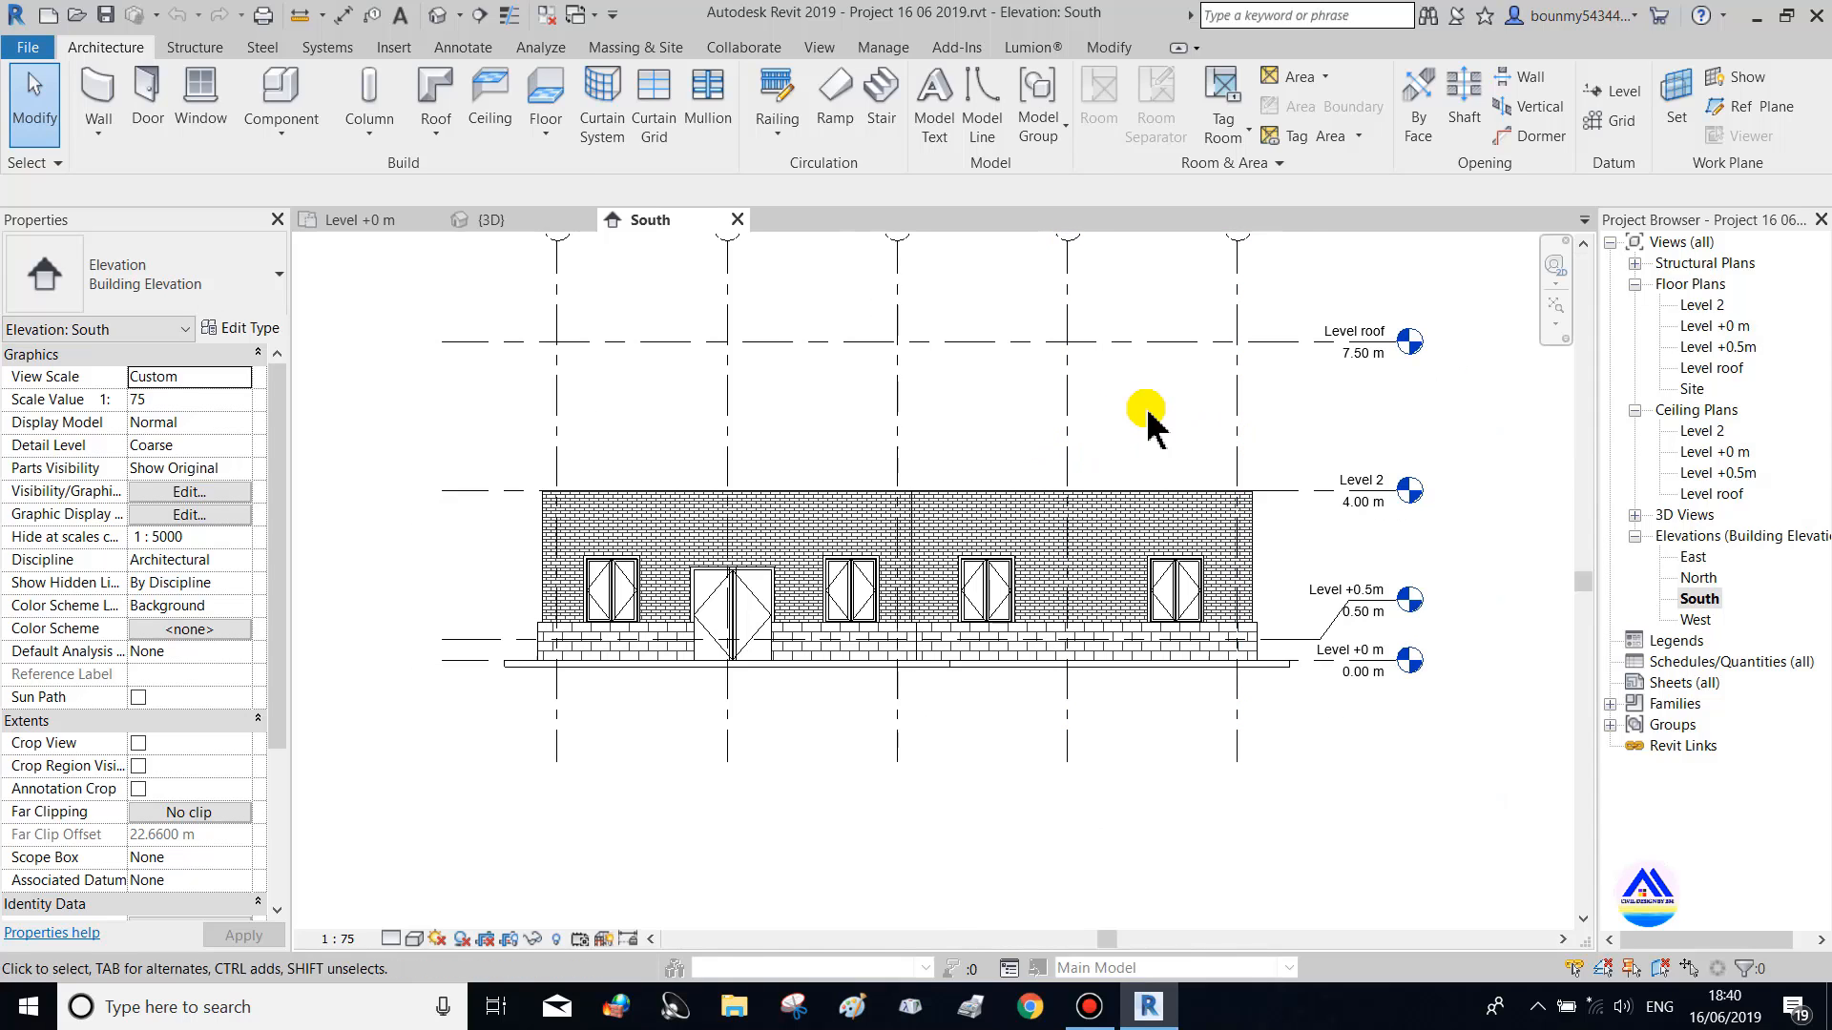
Rename the level at 4.00 m to "Level 2 + 4m" and apply the new name to its corresponding plan views
{"action": "scroll", "coordinate": [1374, 501], "scroll_direction": "up", "scroll_amount": 3}
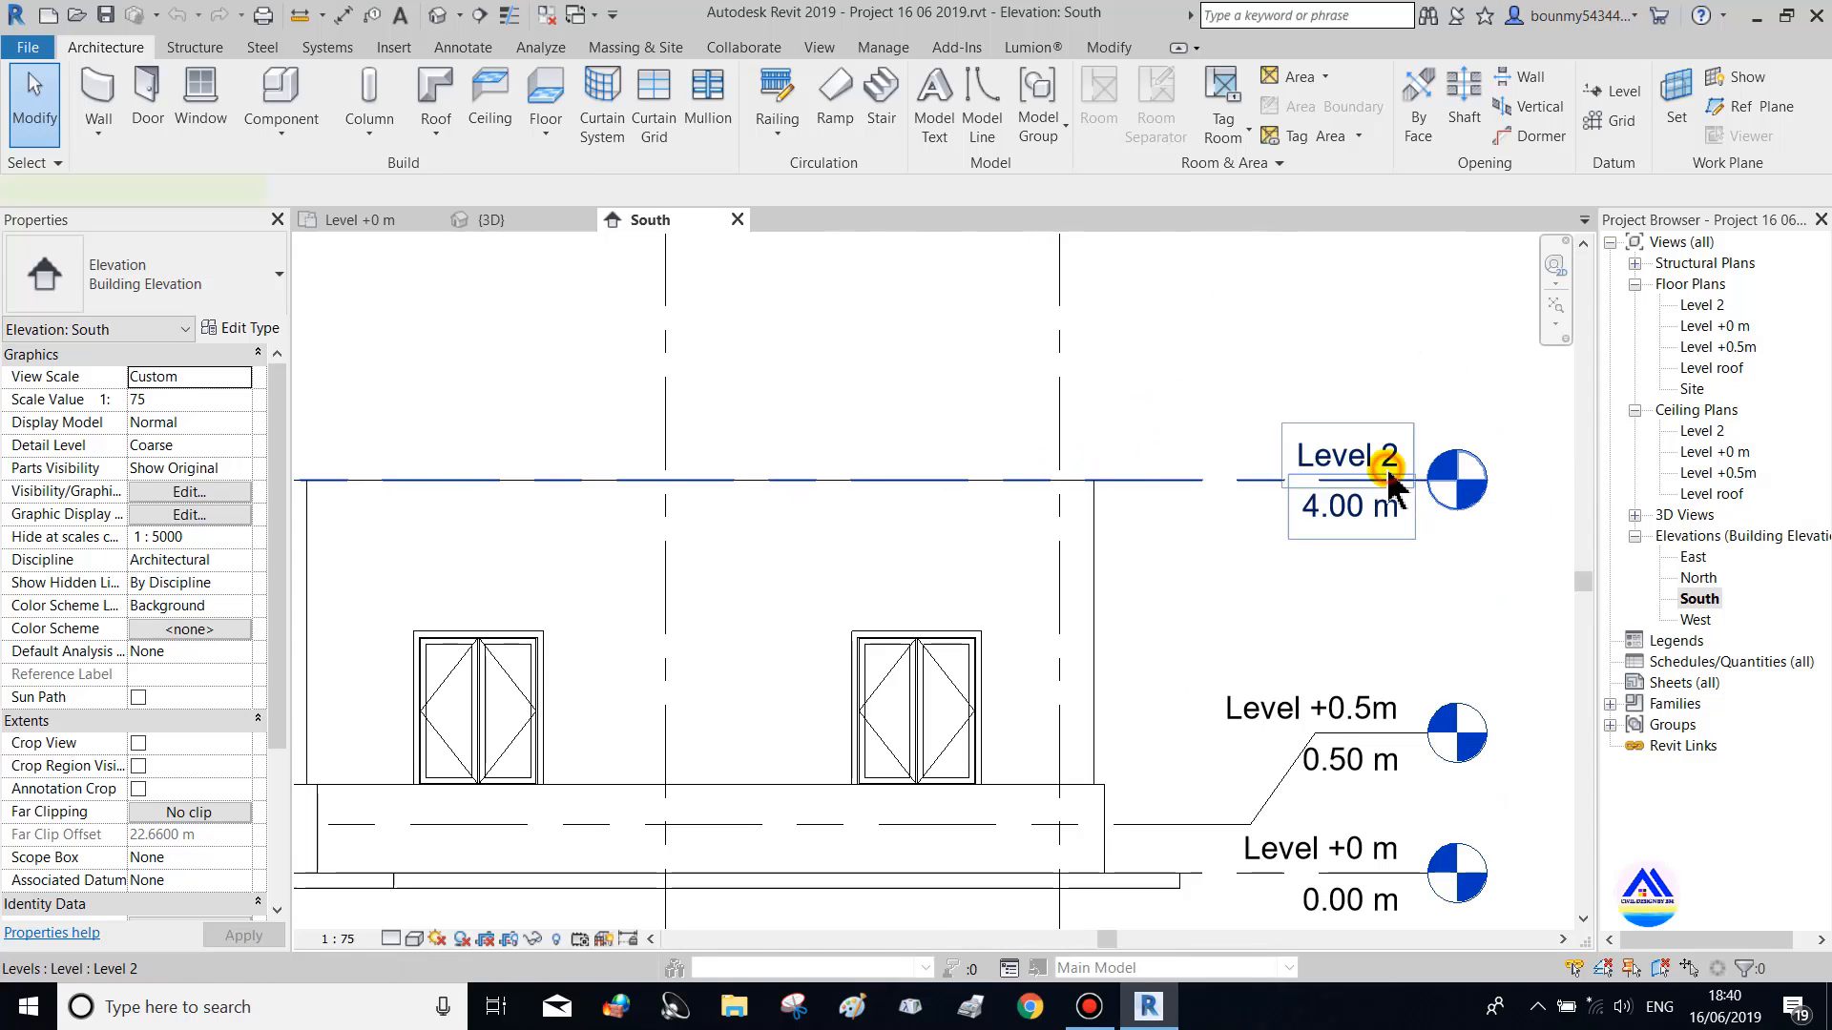
{"action": "double_click", "coordinate": [1388, 458]}
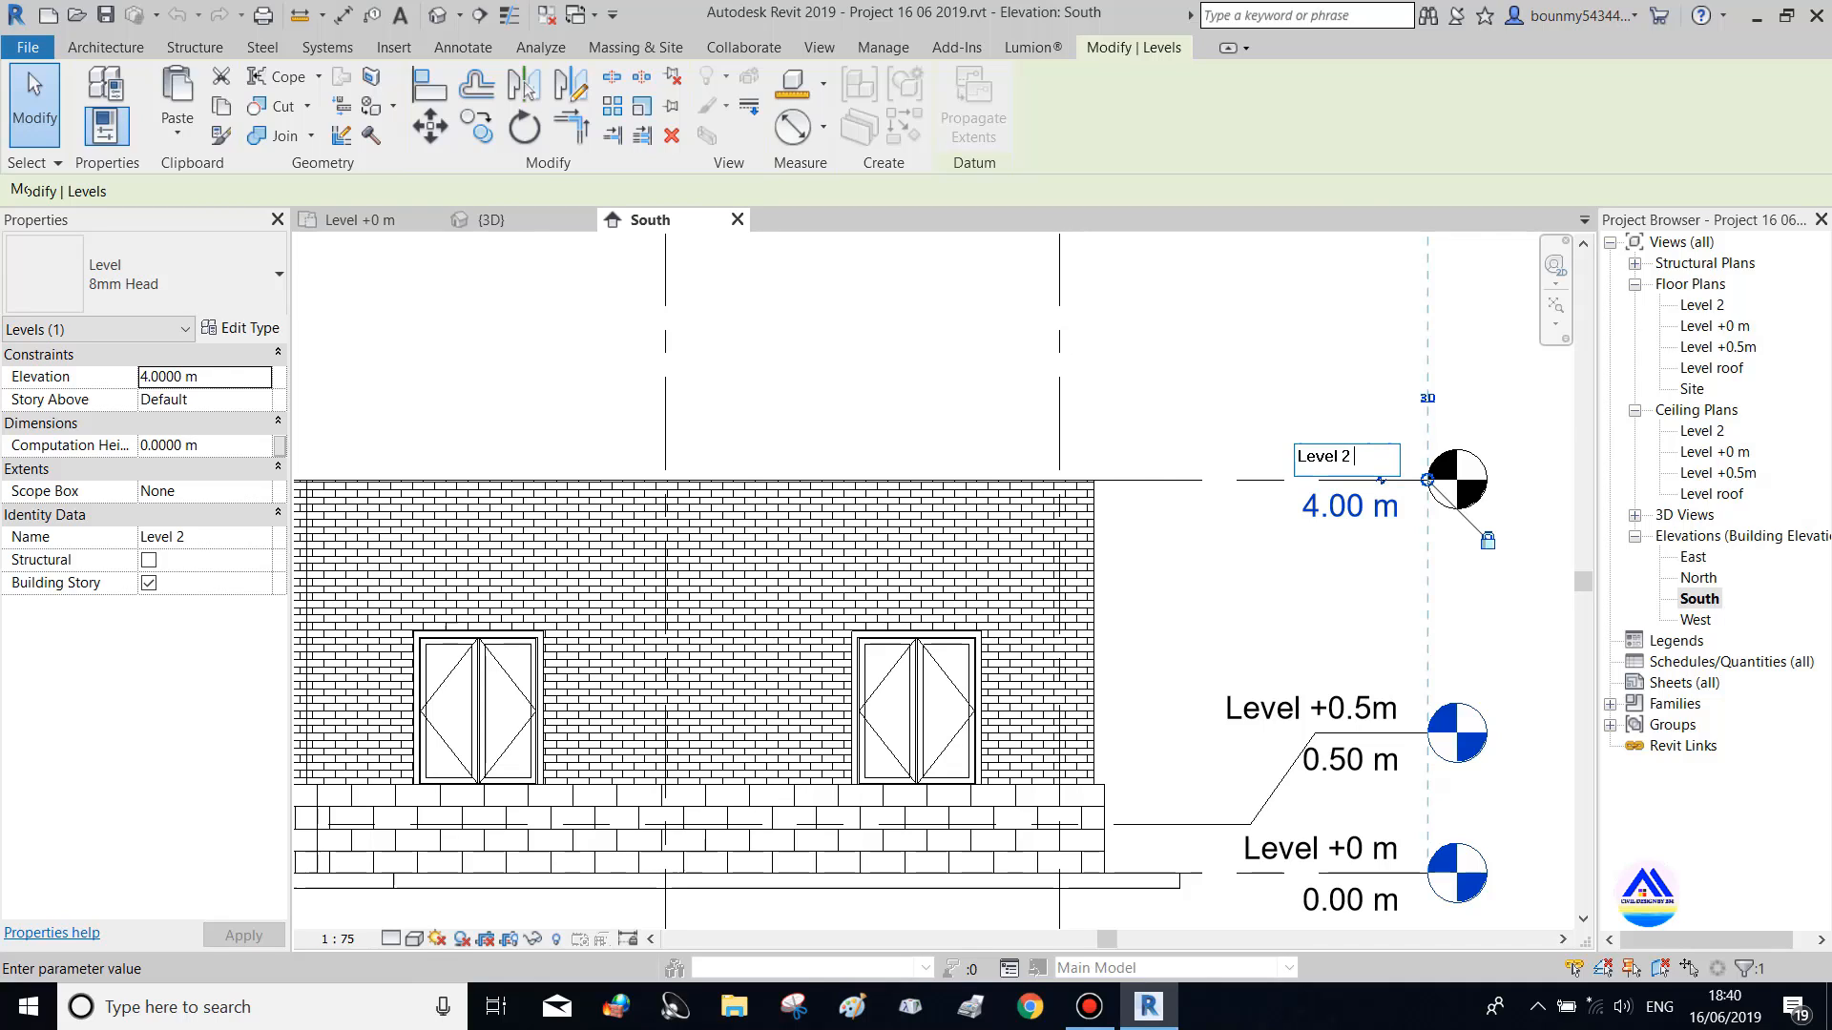
{"action": "type", "text": "+"}
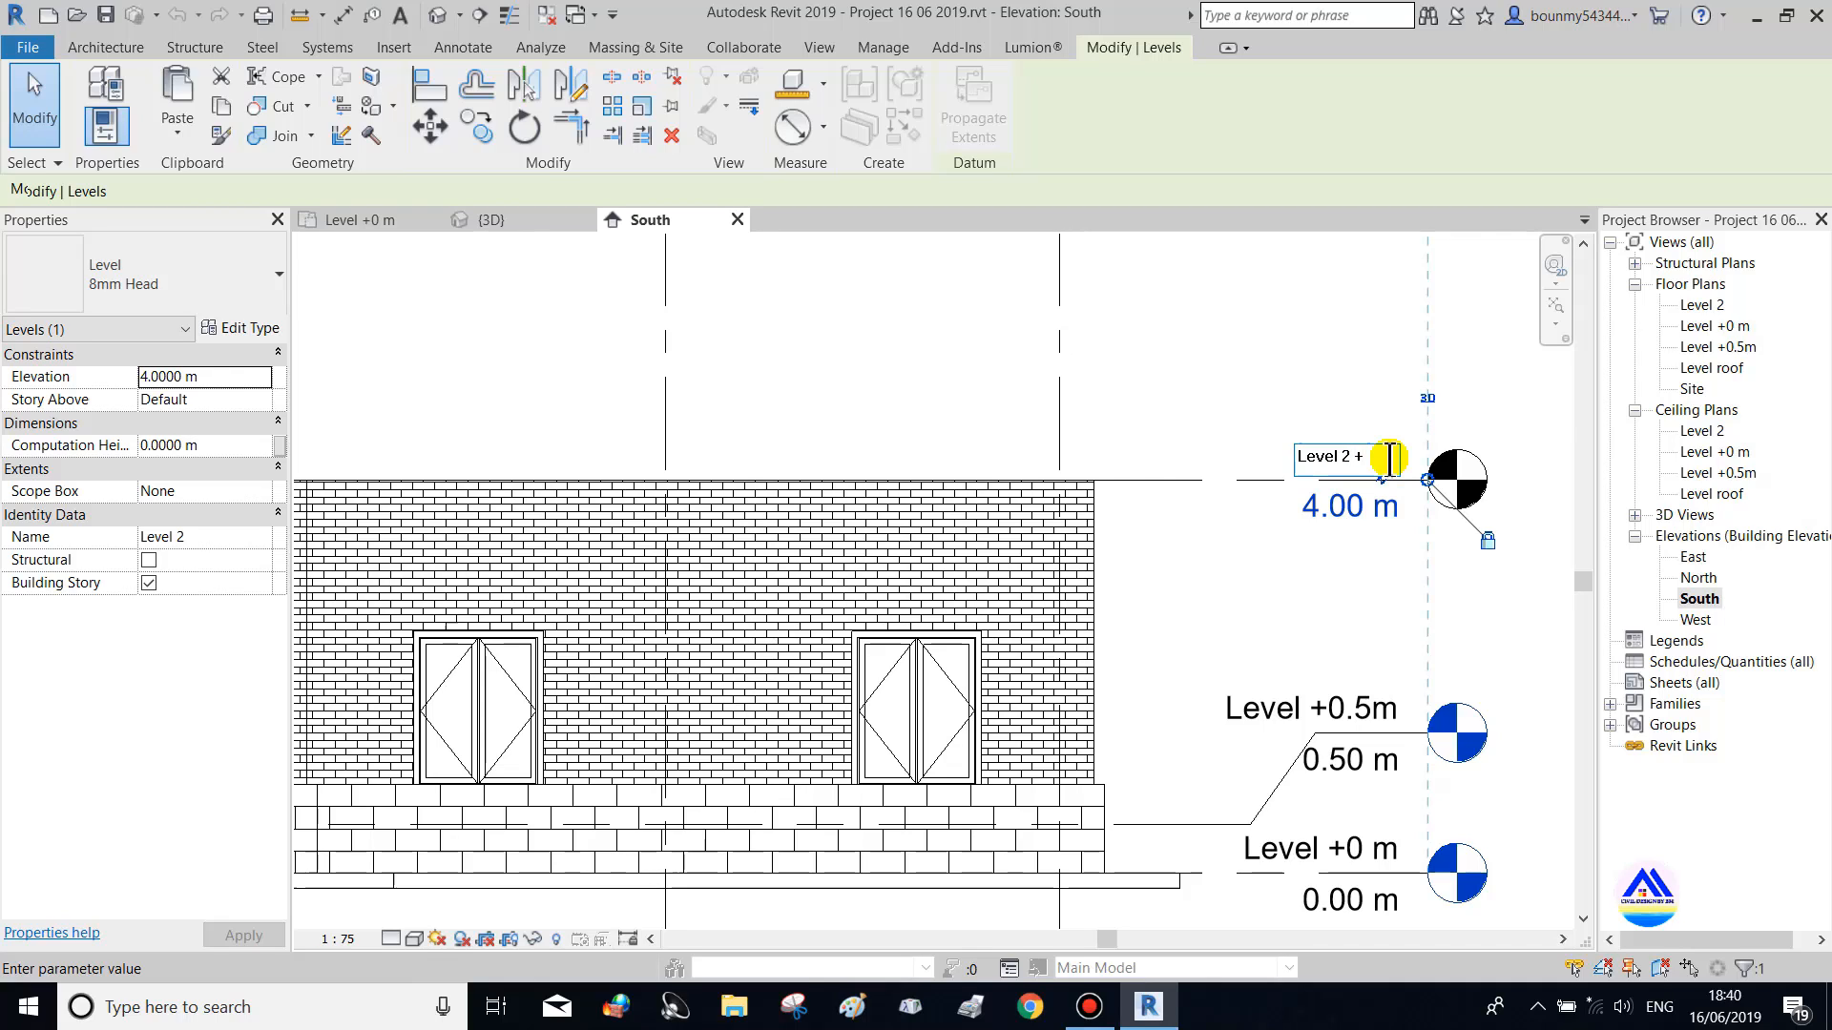
{"action": "type", "text": "30"}
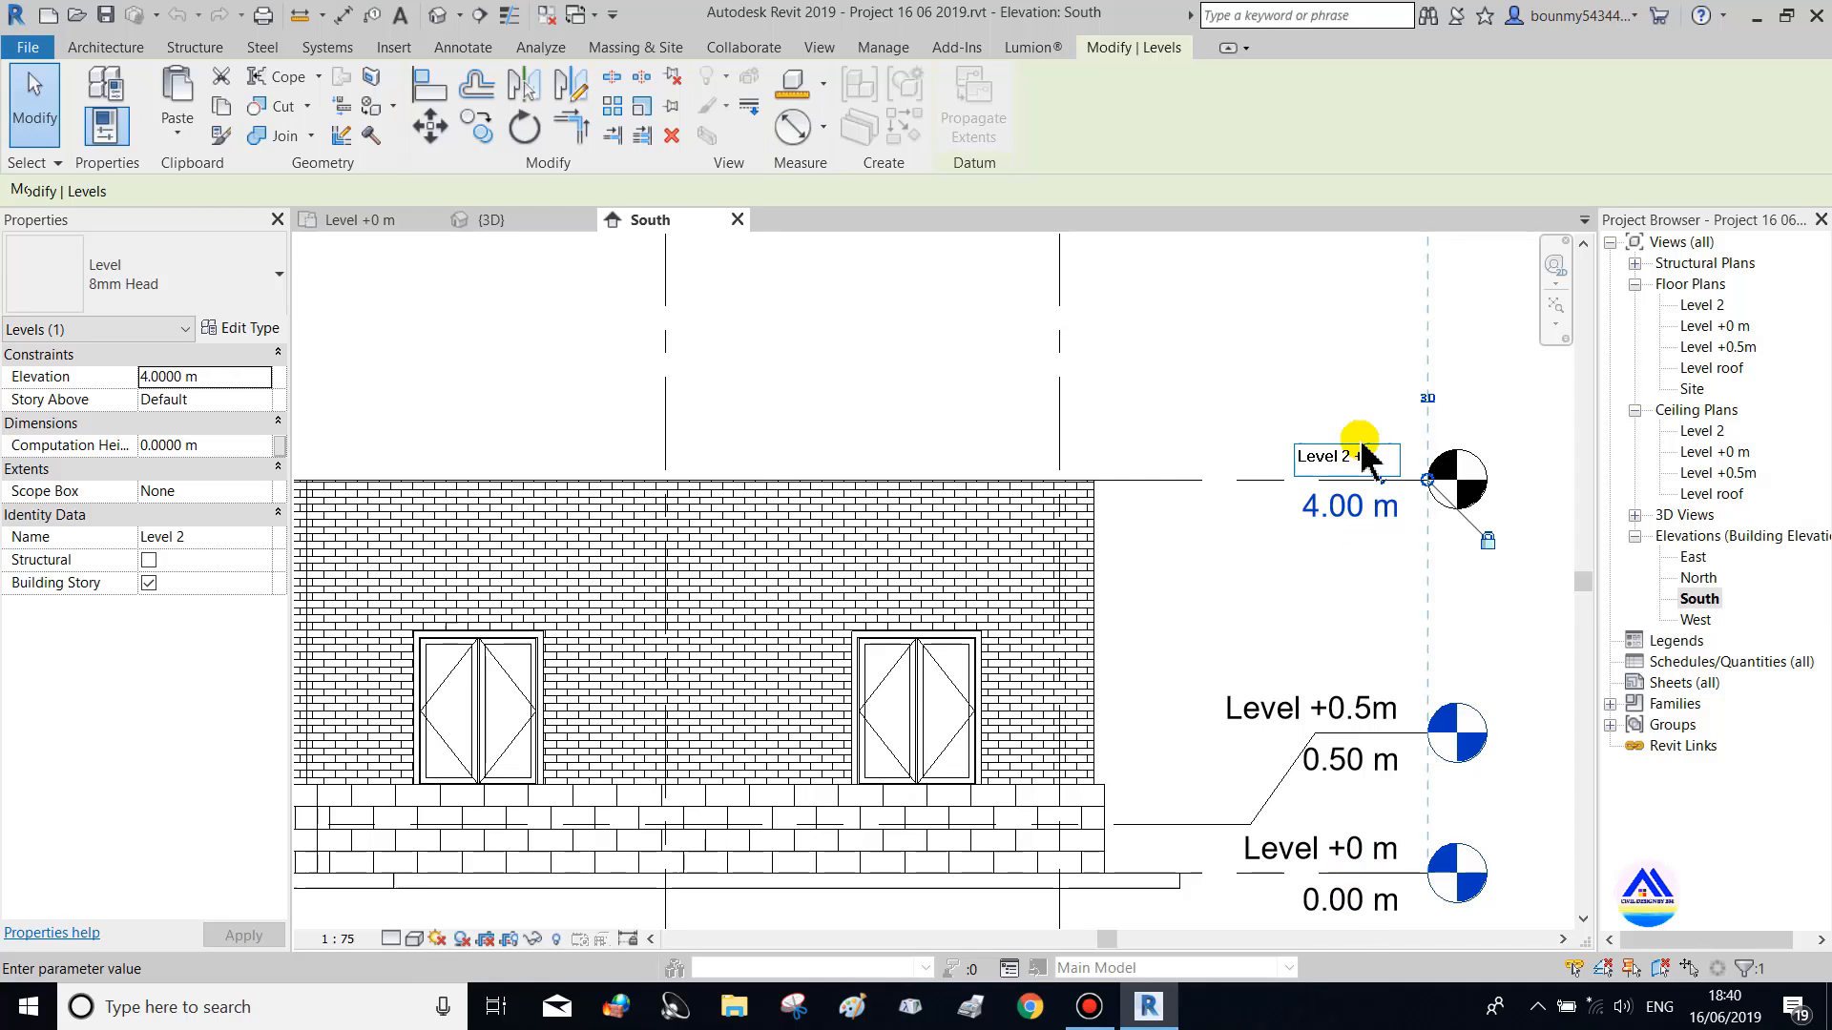
{"action": "type", "text": "4m"}
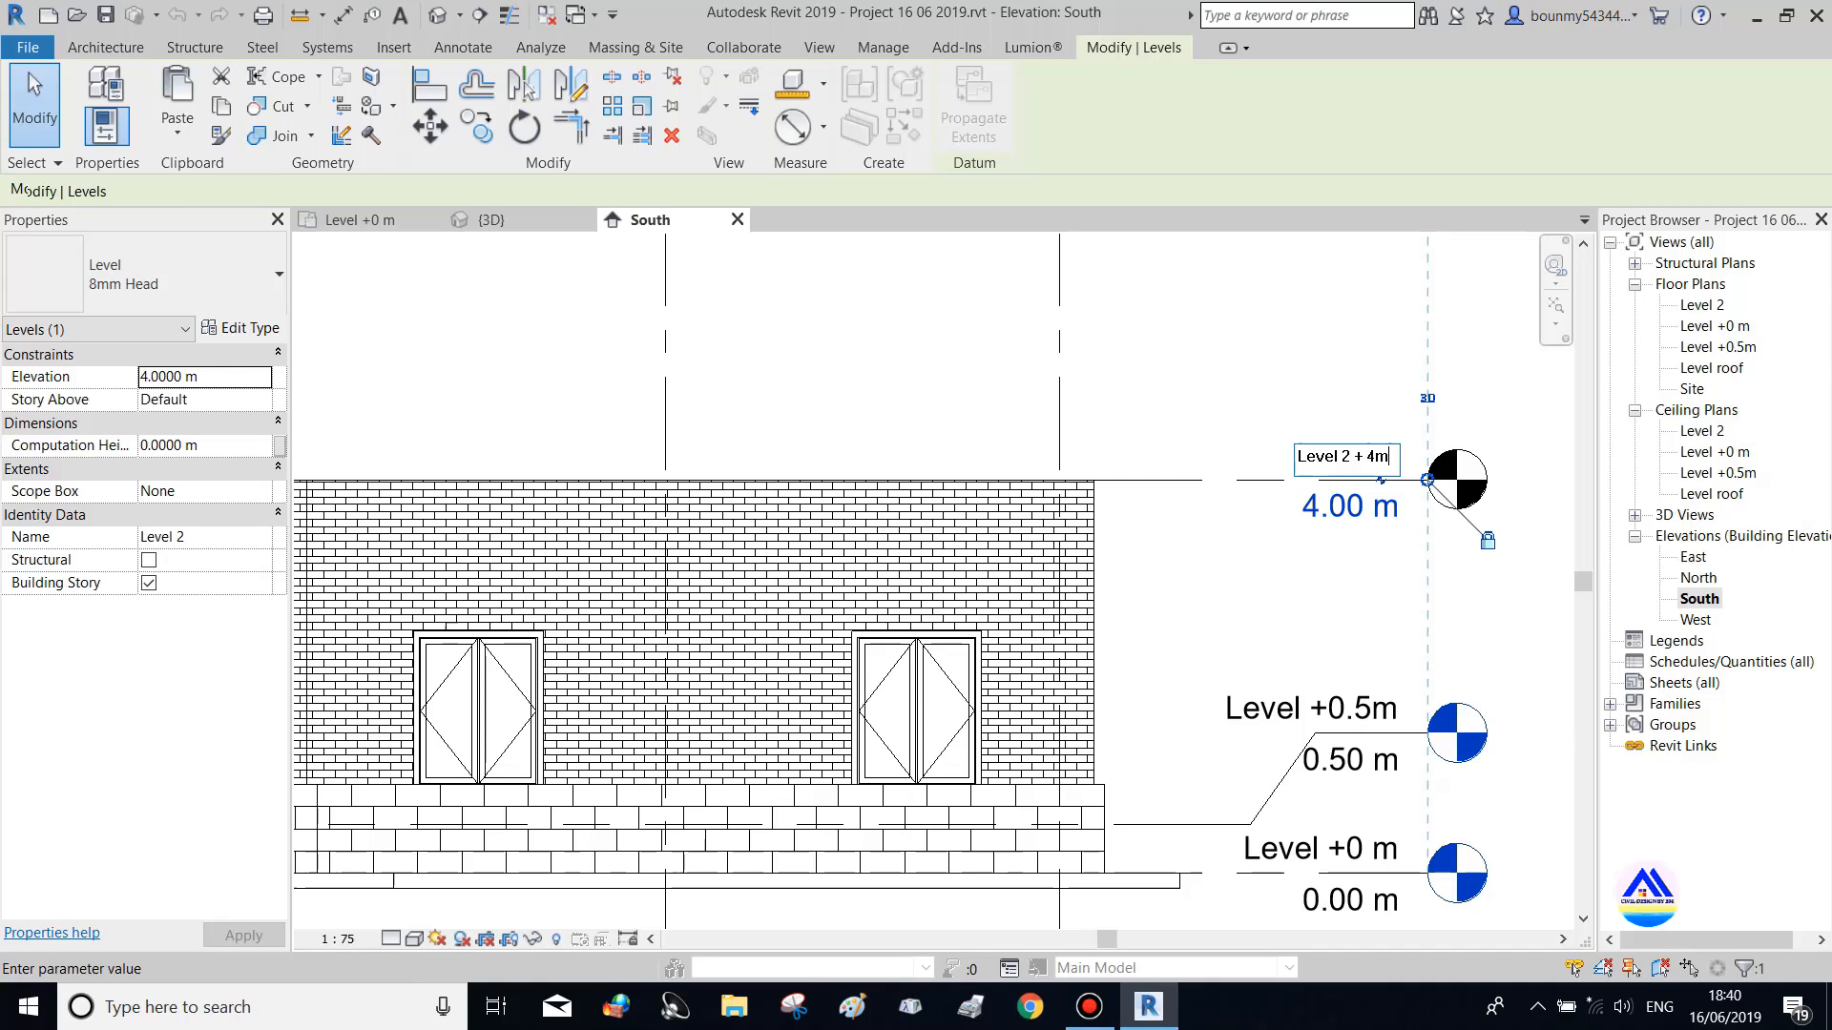
{"action": "key", "text": "Return"}
{"action": "left_click", "coordinate": [995, 500]}
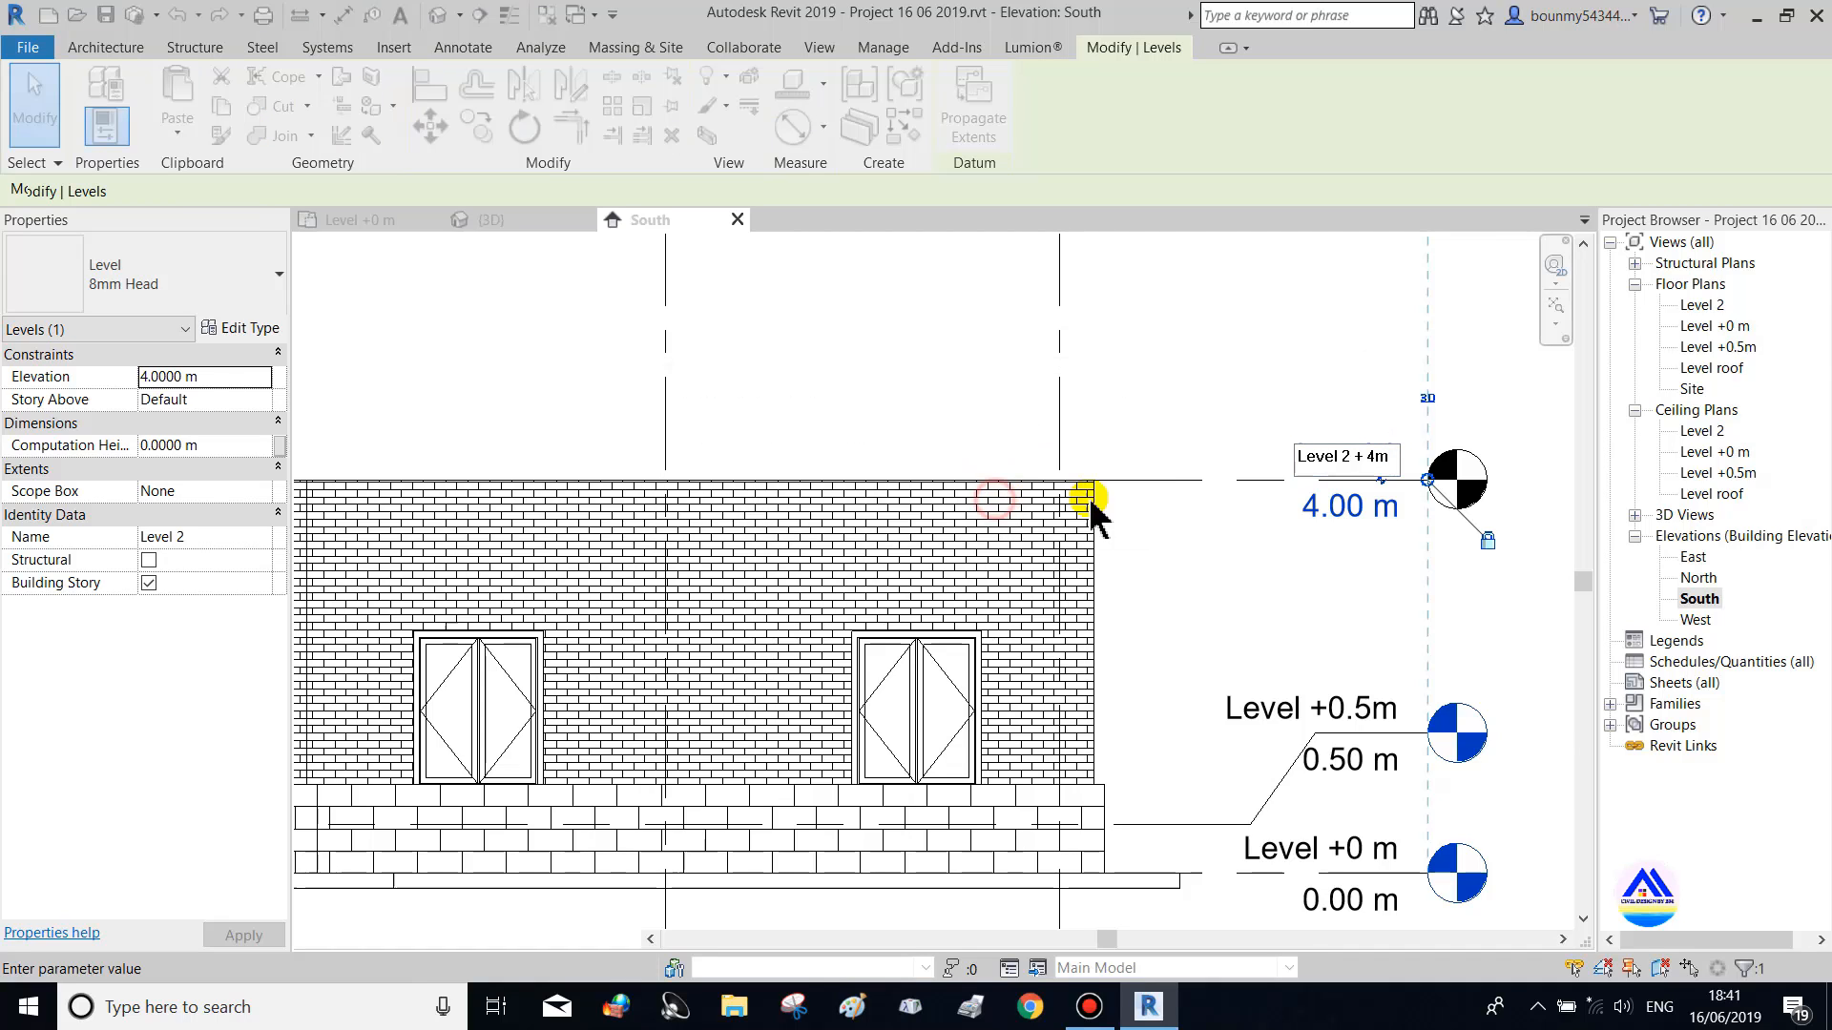
{"action": "scroll", "coordinate": [1326, 496], "scroll_direction": "down", "scroll_amount": 4}
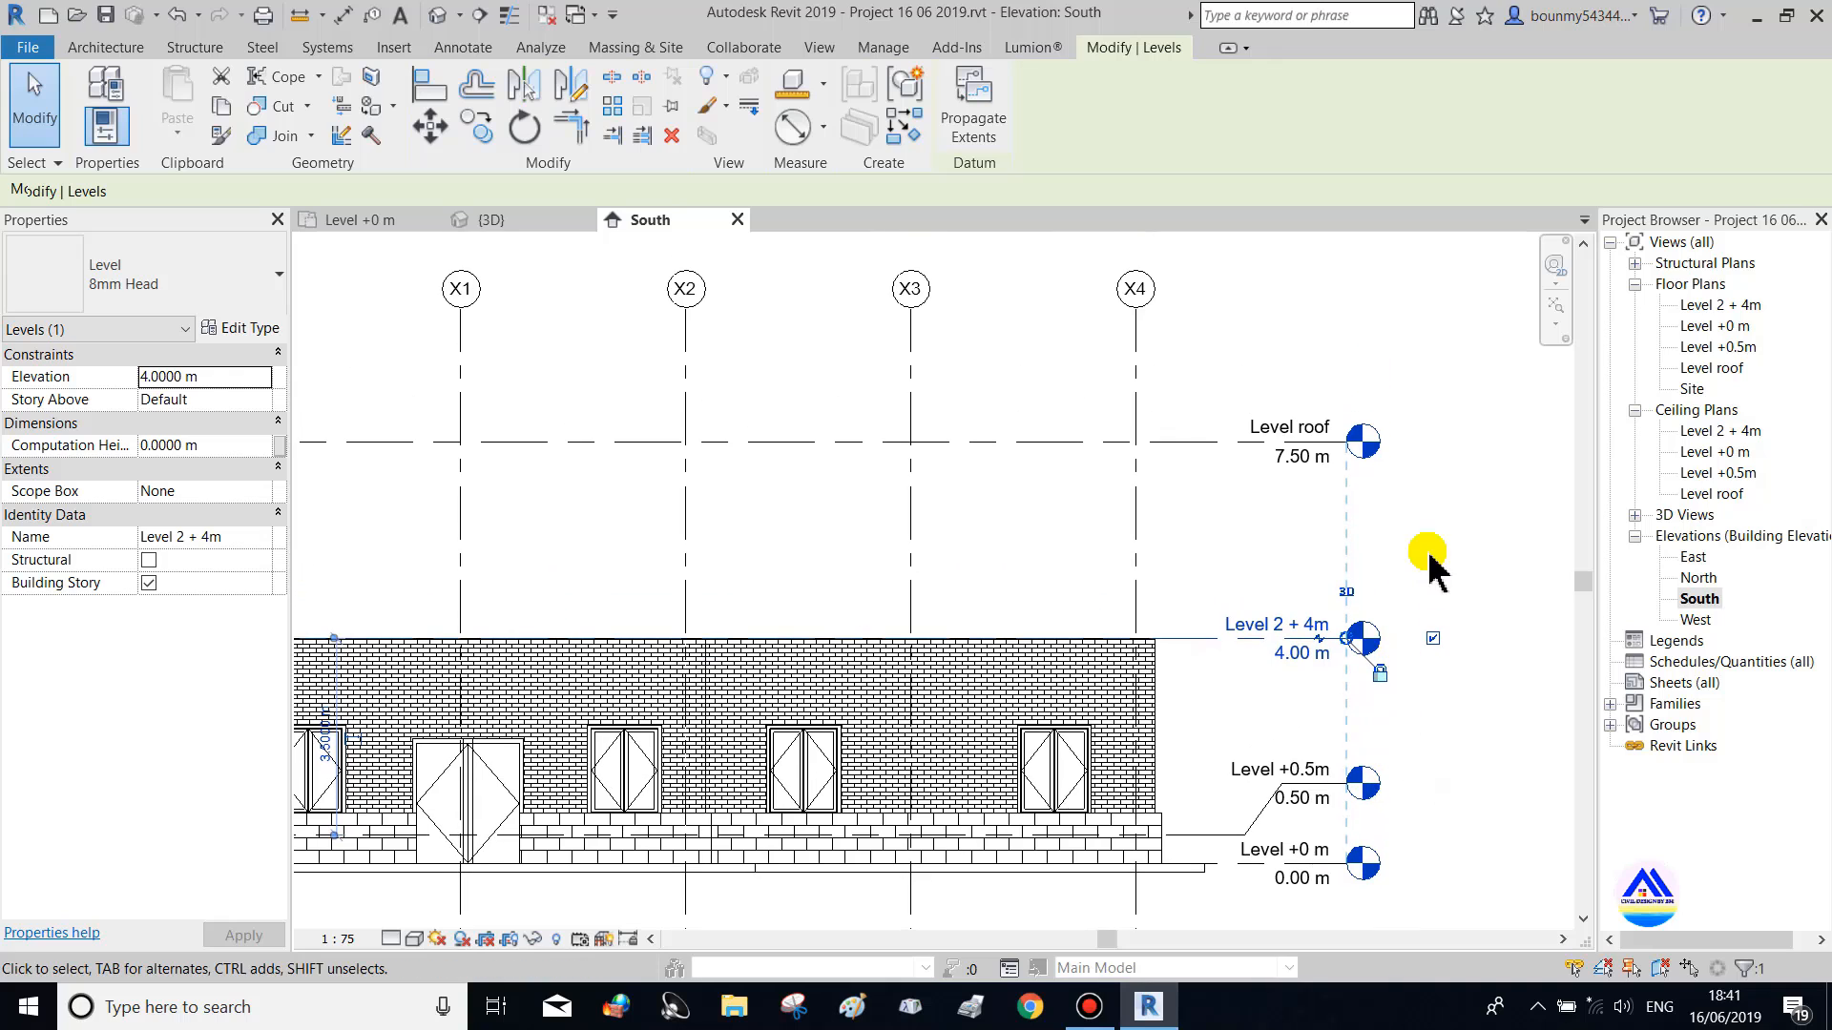
{"action": "left_click", "coordinate": [1464, 515]}
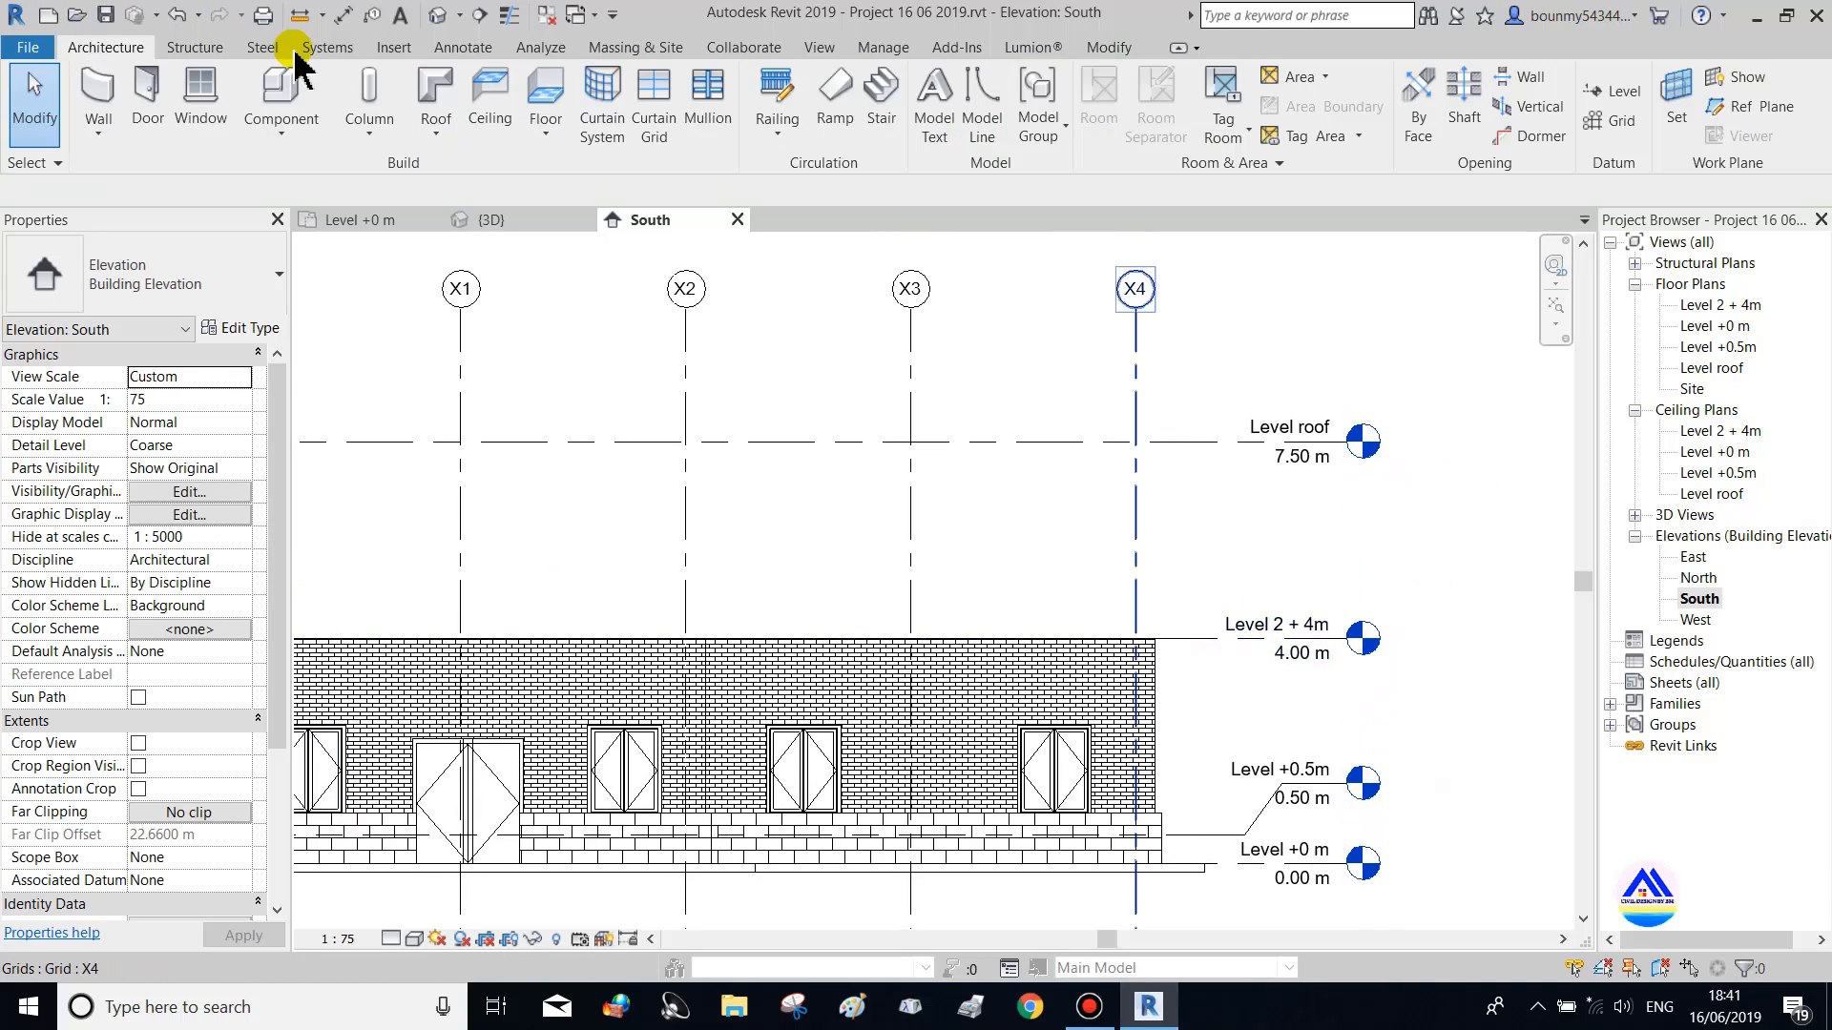
Place a chained aligned dimension from Level +0 m through Level 2 + 4m to Level roof, beside the building's right end
{"action": "left_click", "coordinate": [344, 15]}
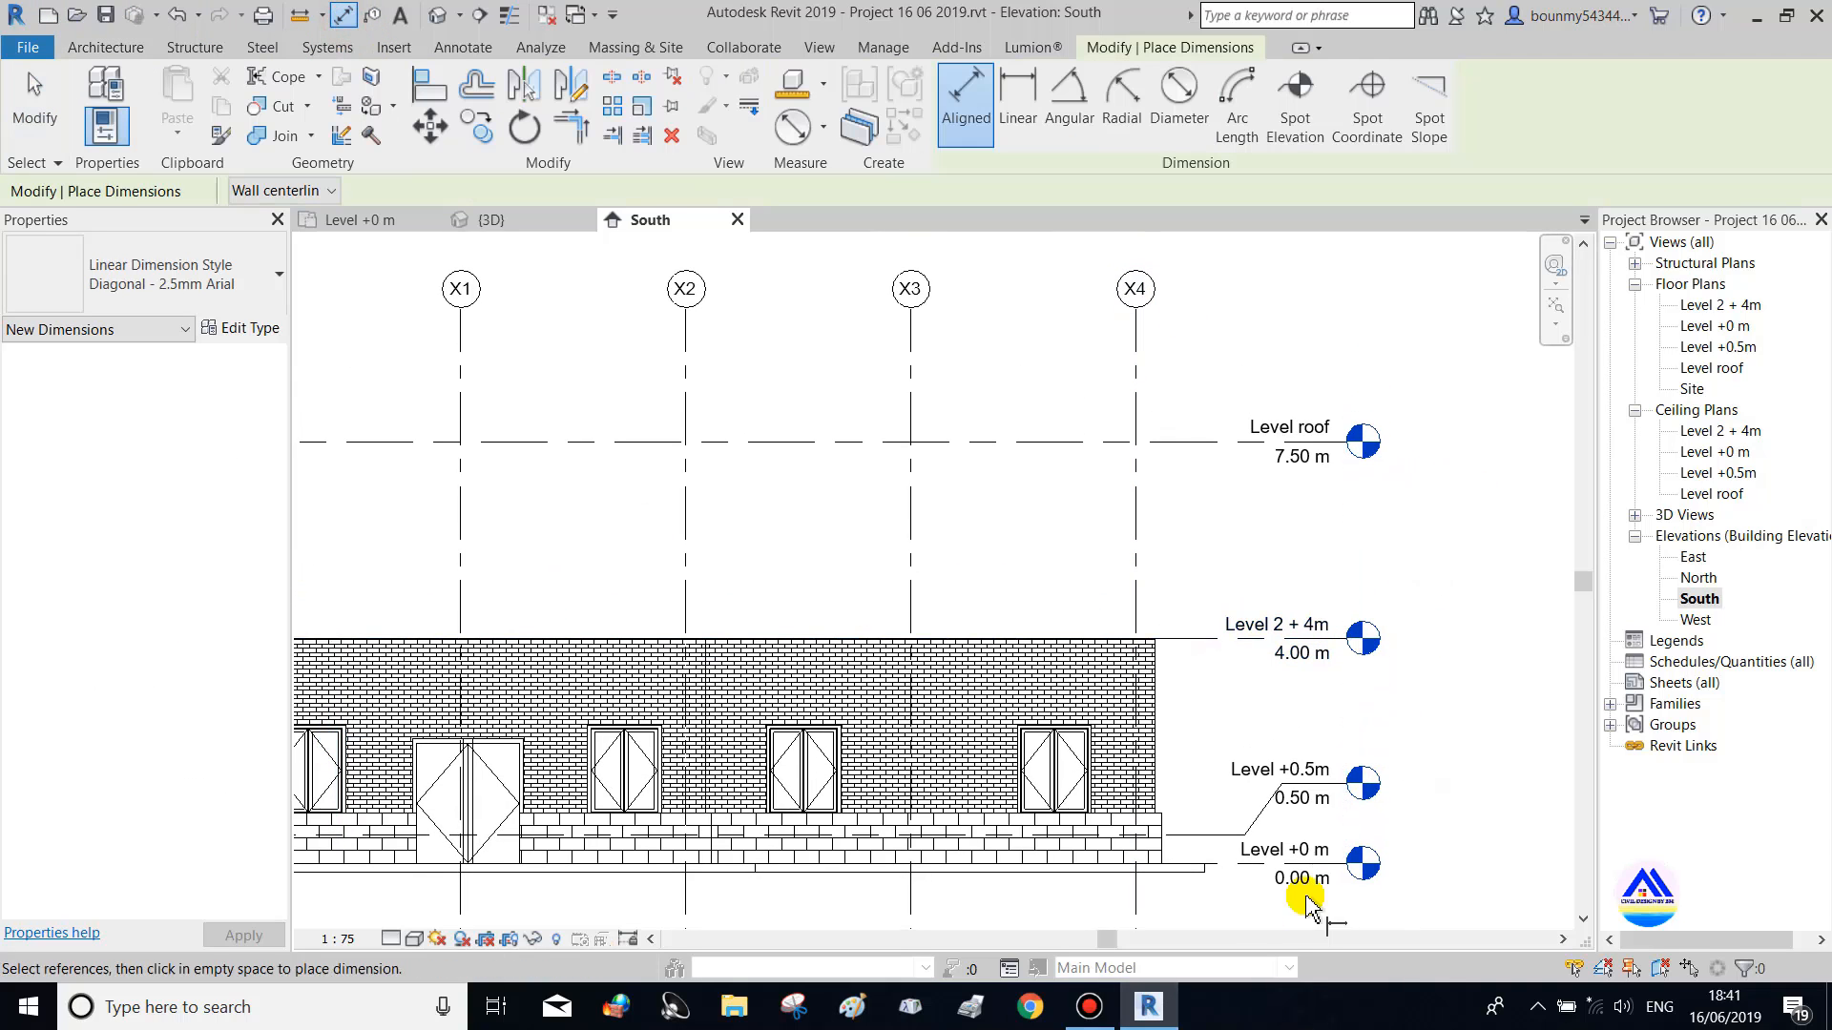
{"action": "left_click", "coordinate": [1200, 866]}
{"action": "left_click", "coordinate": [1197, 639]}
{"action": "left_click", "coordinate": [1194, 444]}
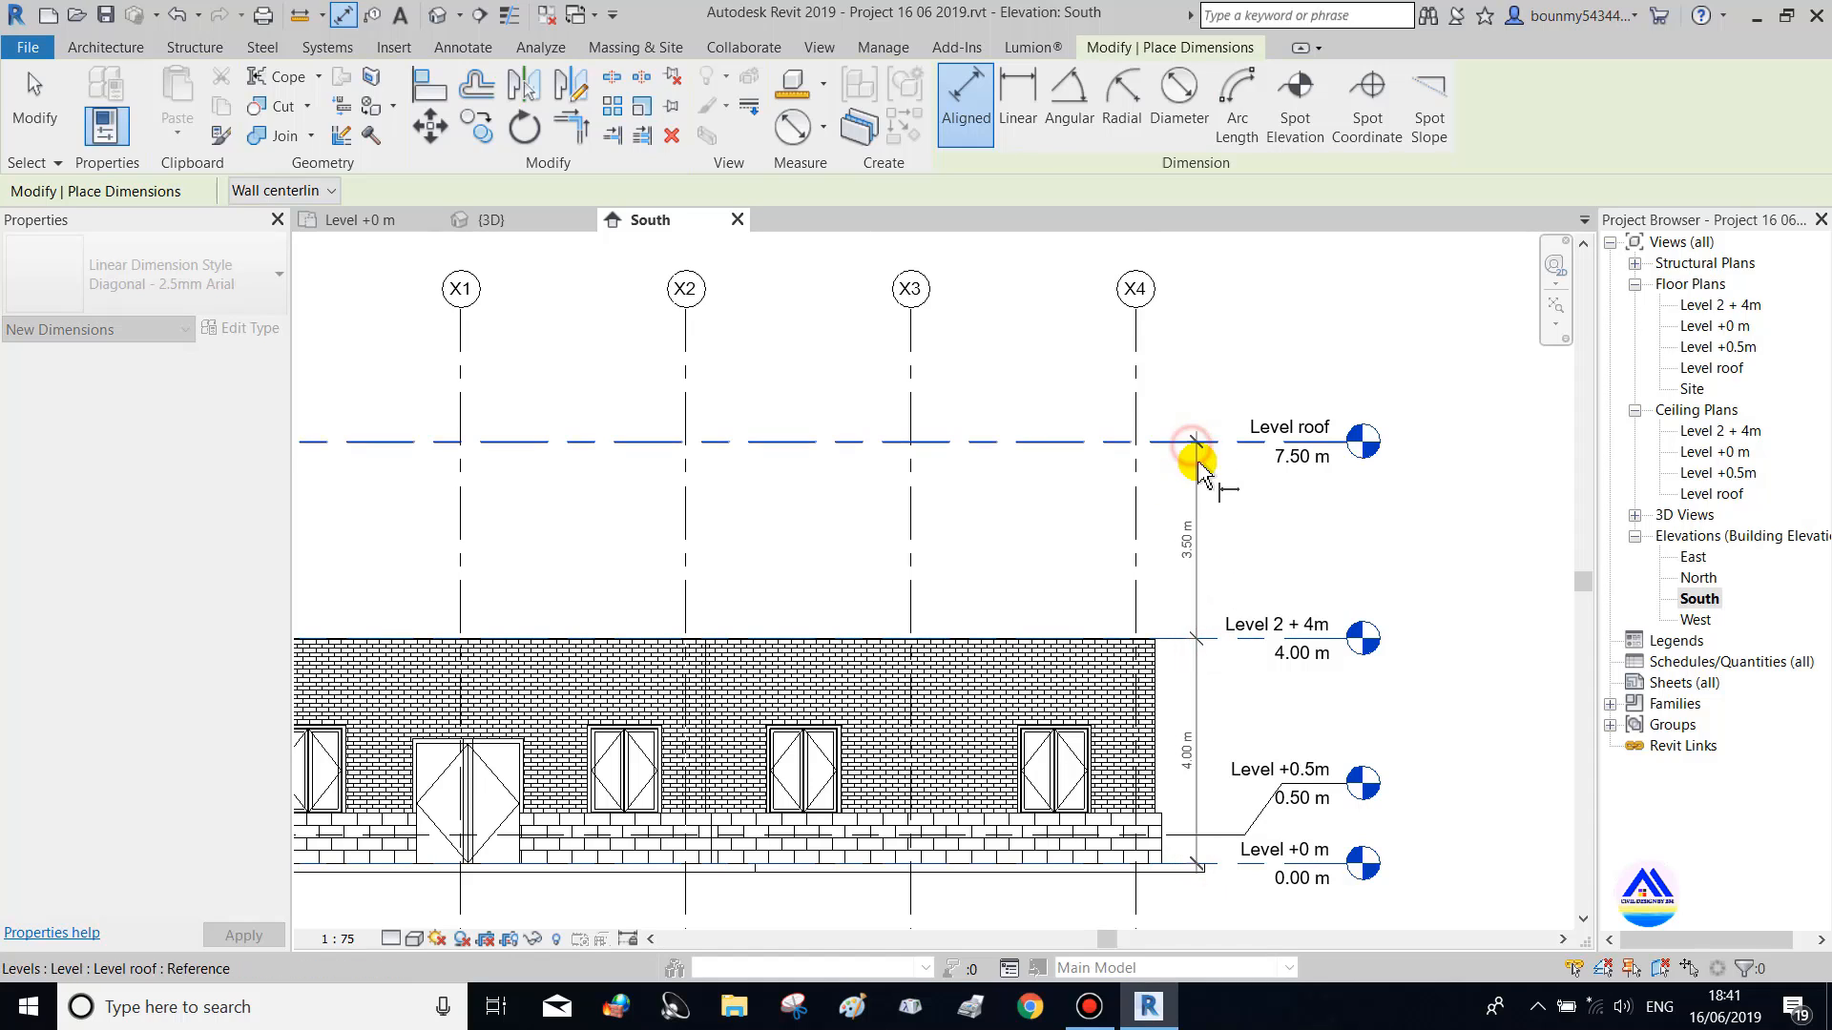
{"action": "left_click", "coordinate": [1212, 507]}
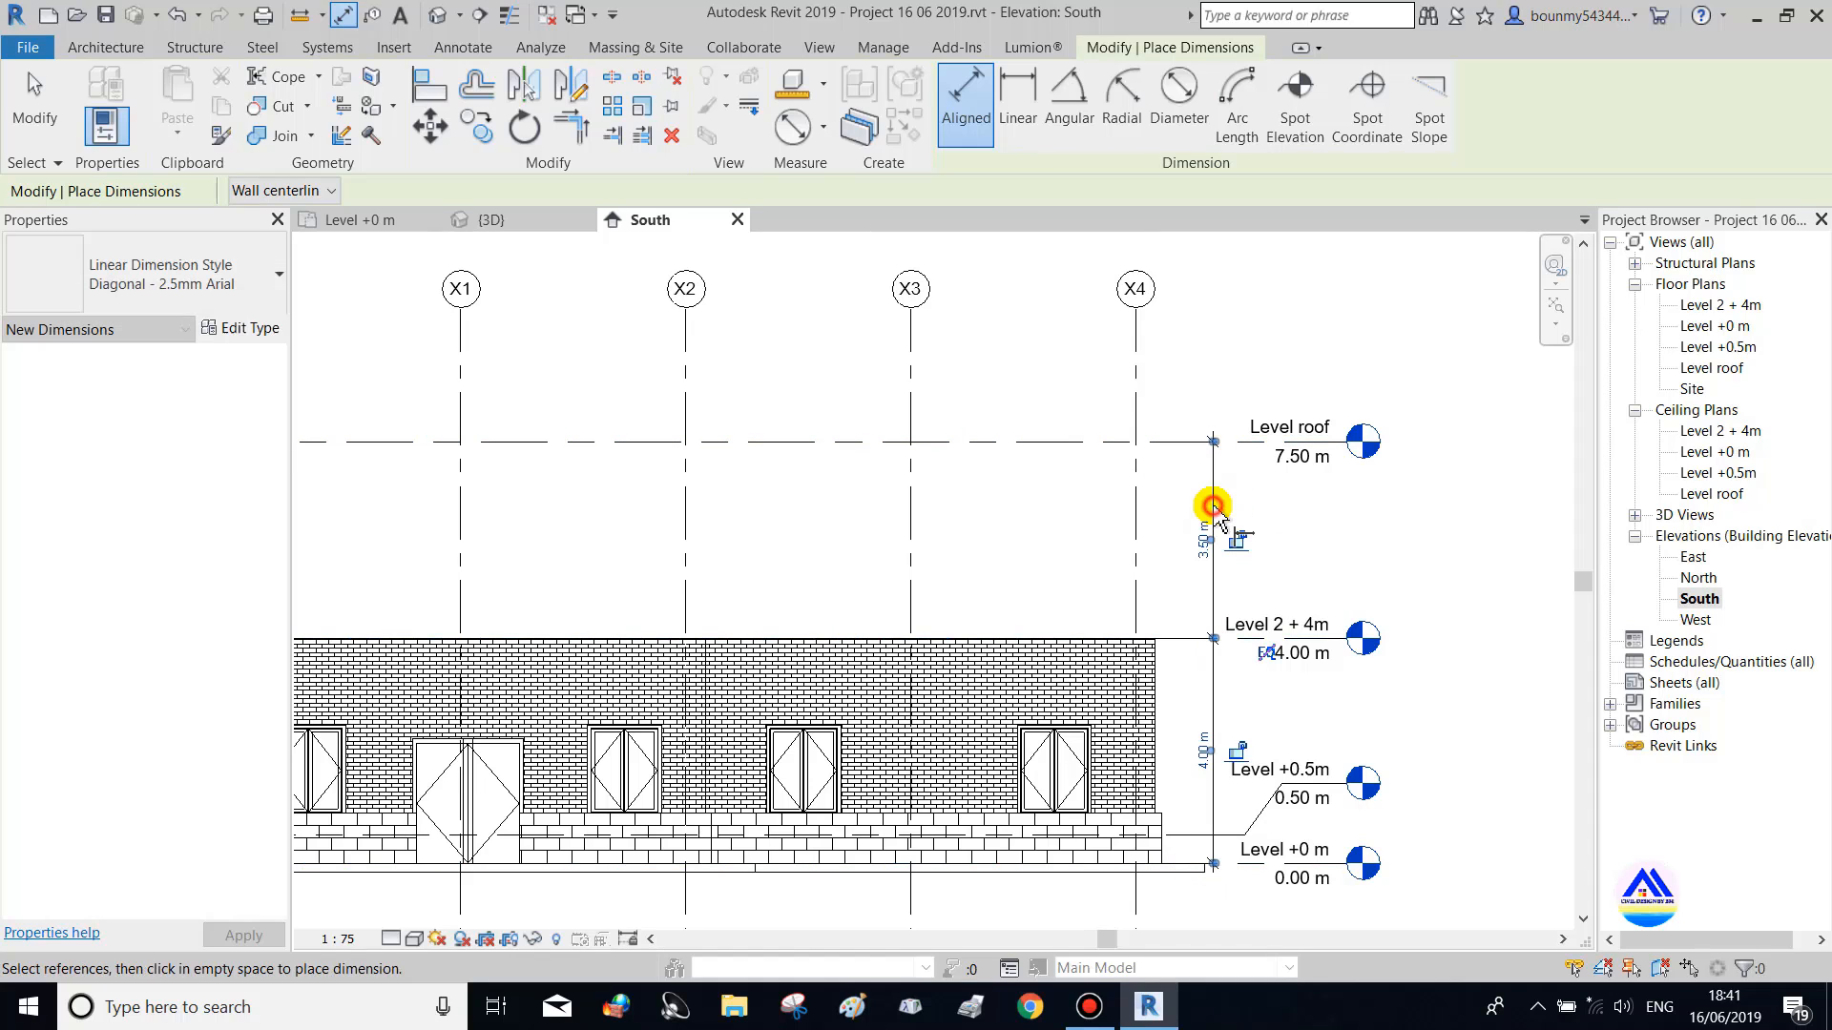
{"action": "left_click", "coordinate": [1216, 865]}
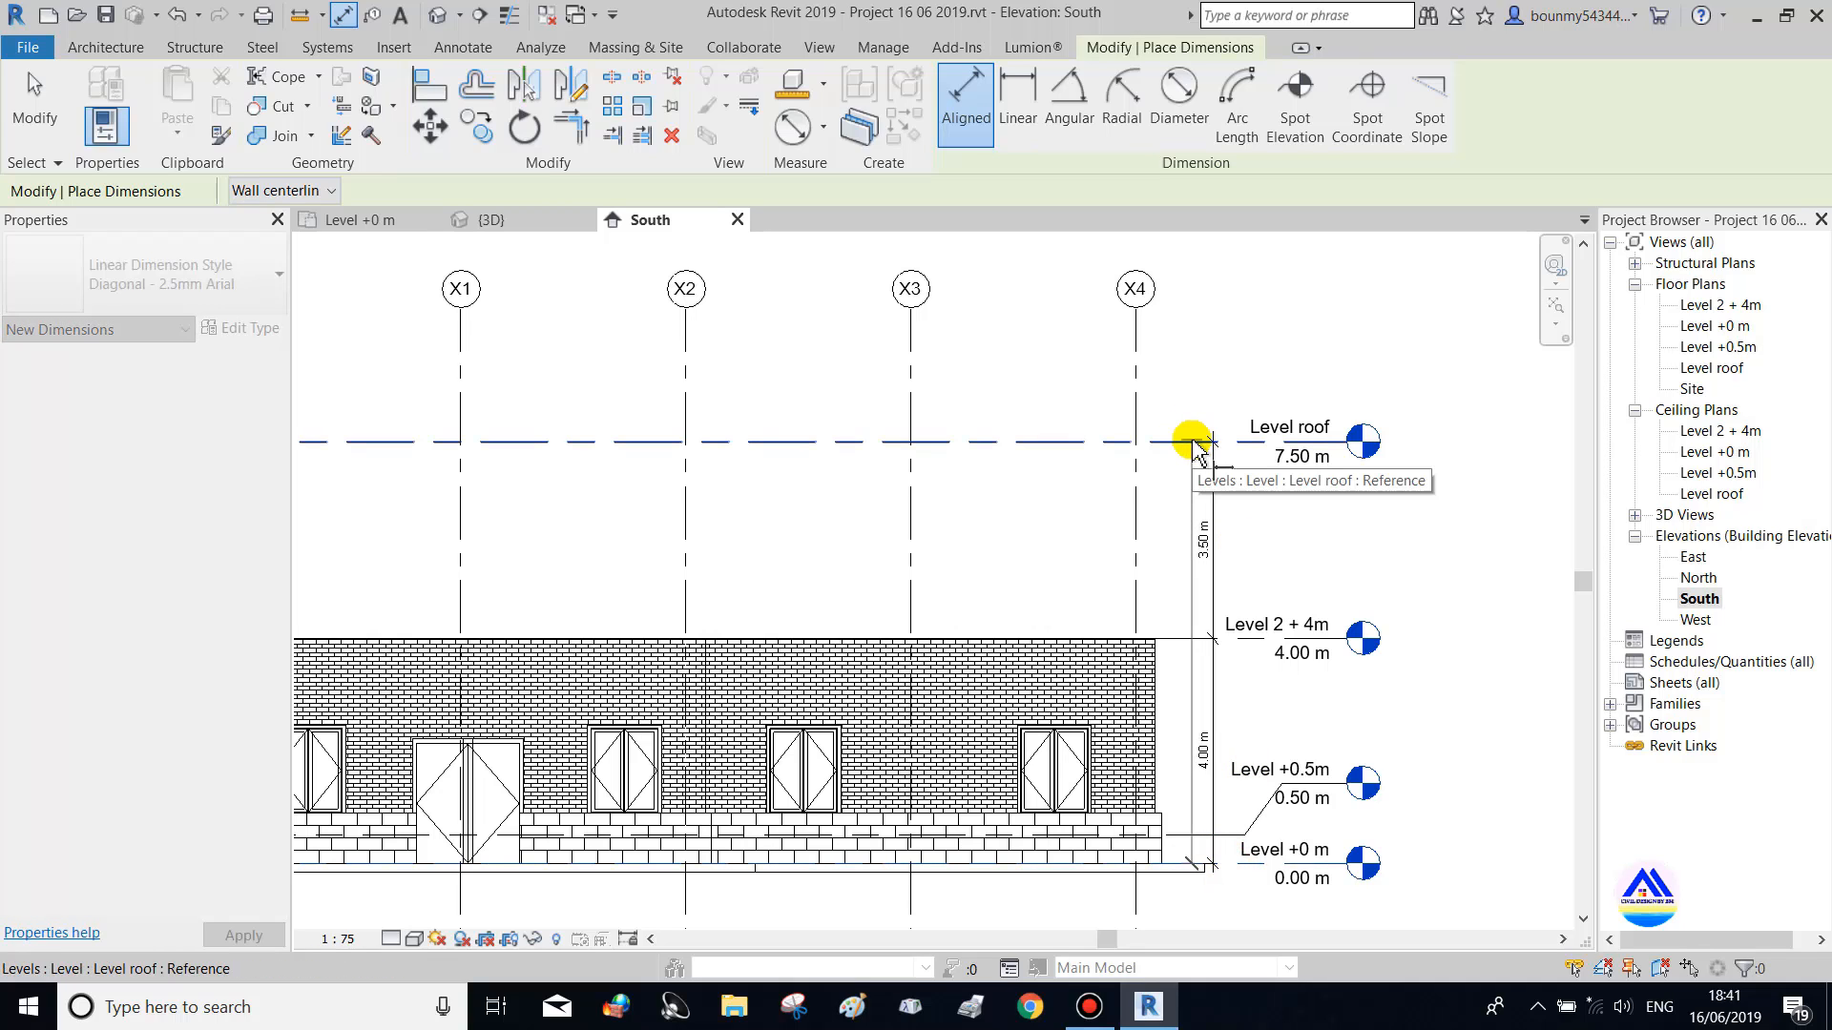
{"action": "key", "text": "Escape"}
{"action": "key", "text": "Escape"}
Rename the roof level at 7.50 m to "Level roof +7.5m" and apply the new name to its corresponding views
{"action": "scroll", "coordinate": [1297, 659], "scroll_direction": "up", "scroll_amount": 4}
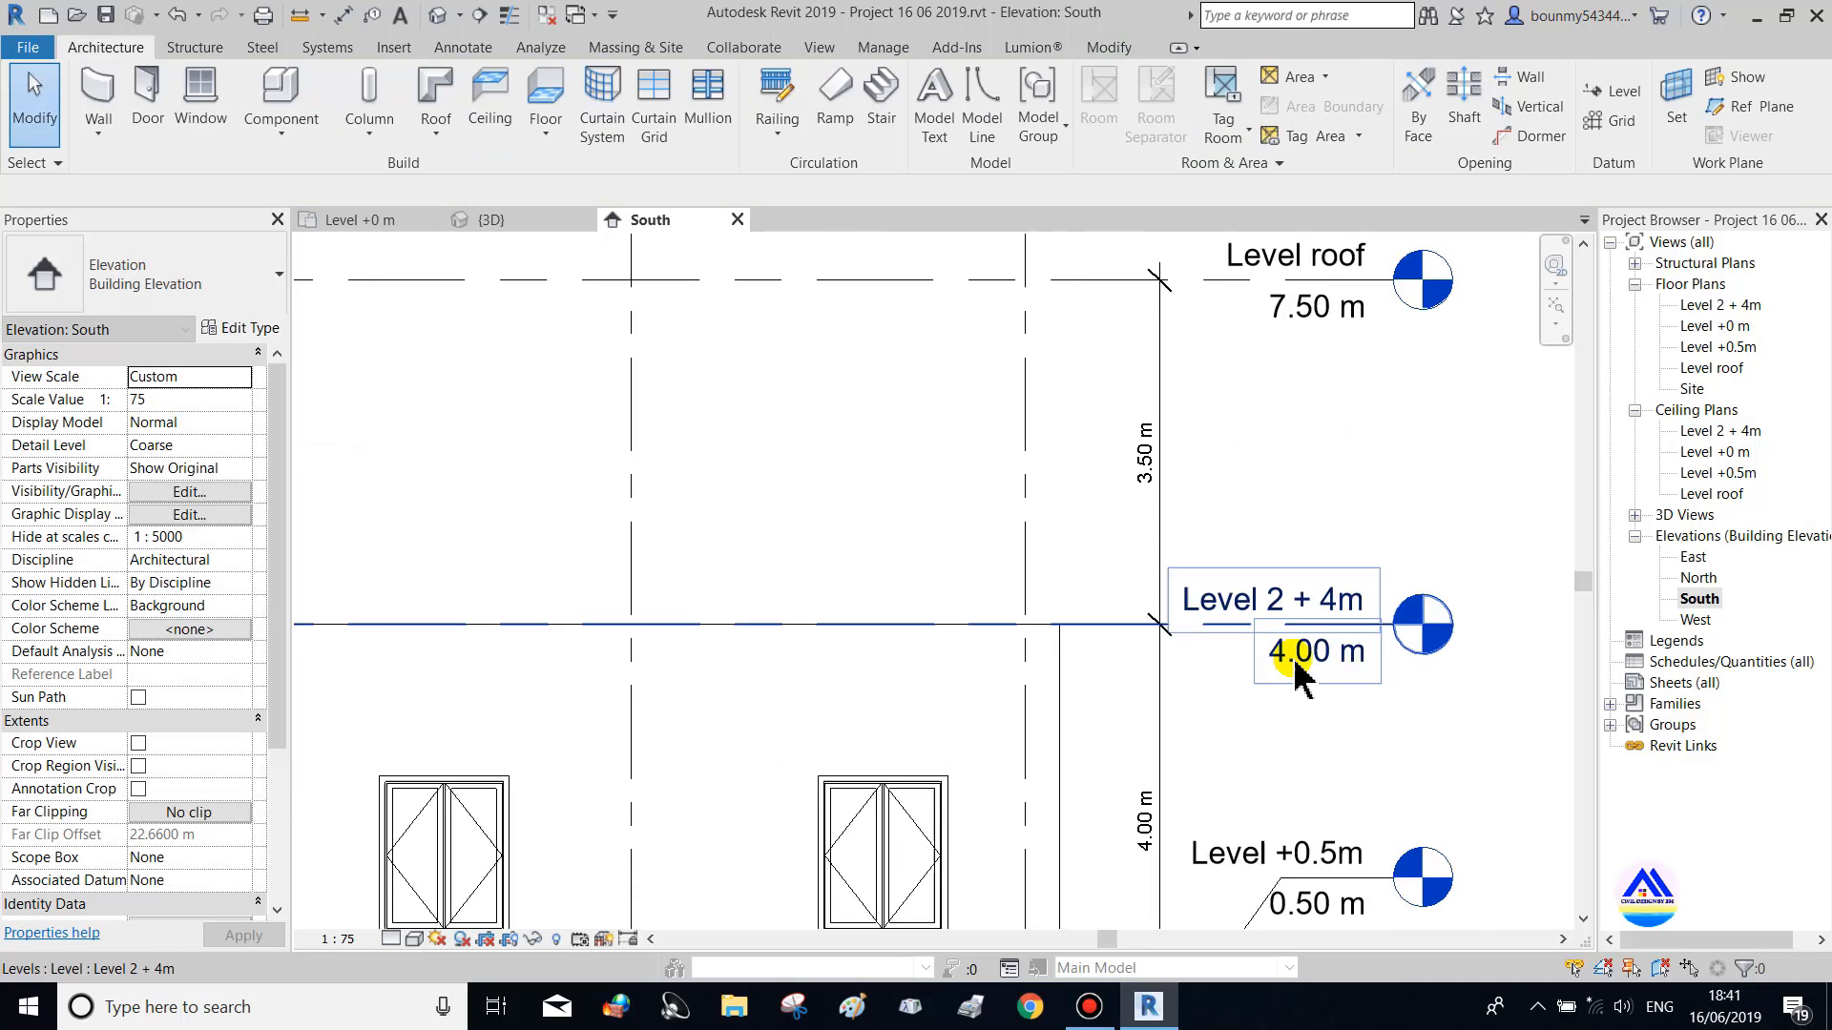
{"action": "scroll", "coordinate": [1336, 675], "scroll_direction": "down", "scroll_amount": 3}
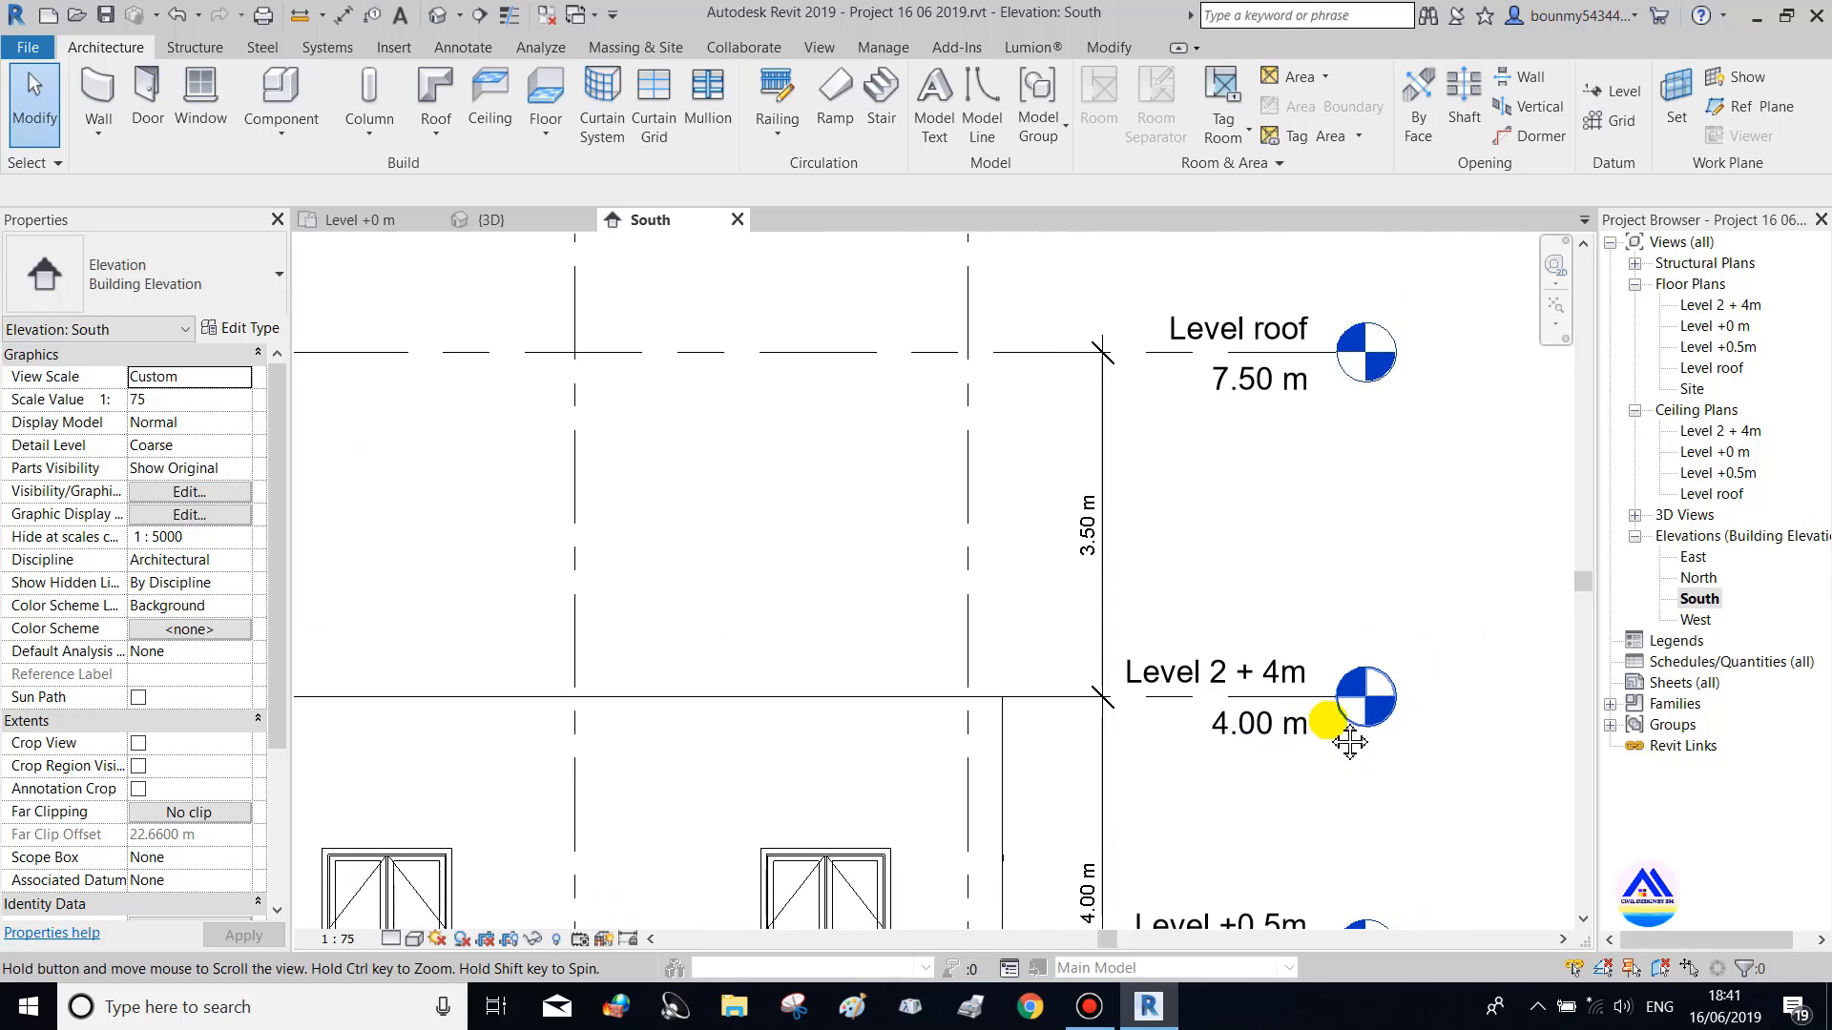
{"action": "middle_click_drag", "start_coordinate": [1346, 707], "coordinate": [1279, 670]}
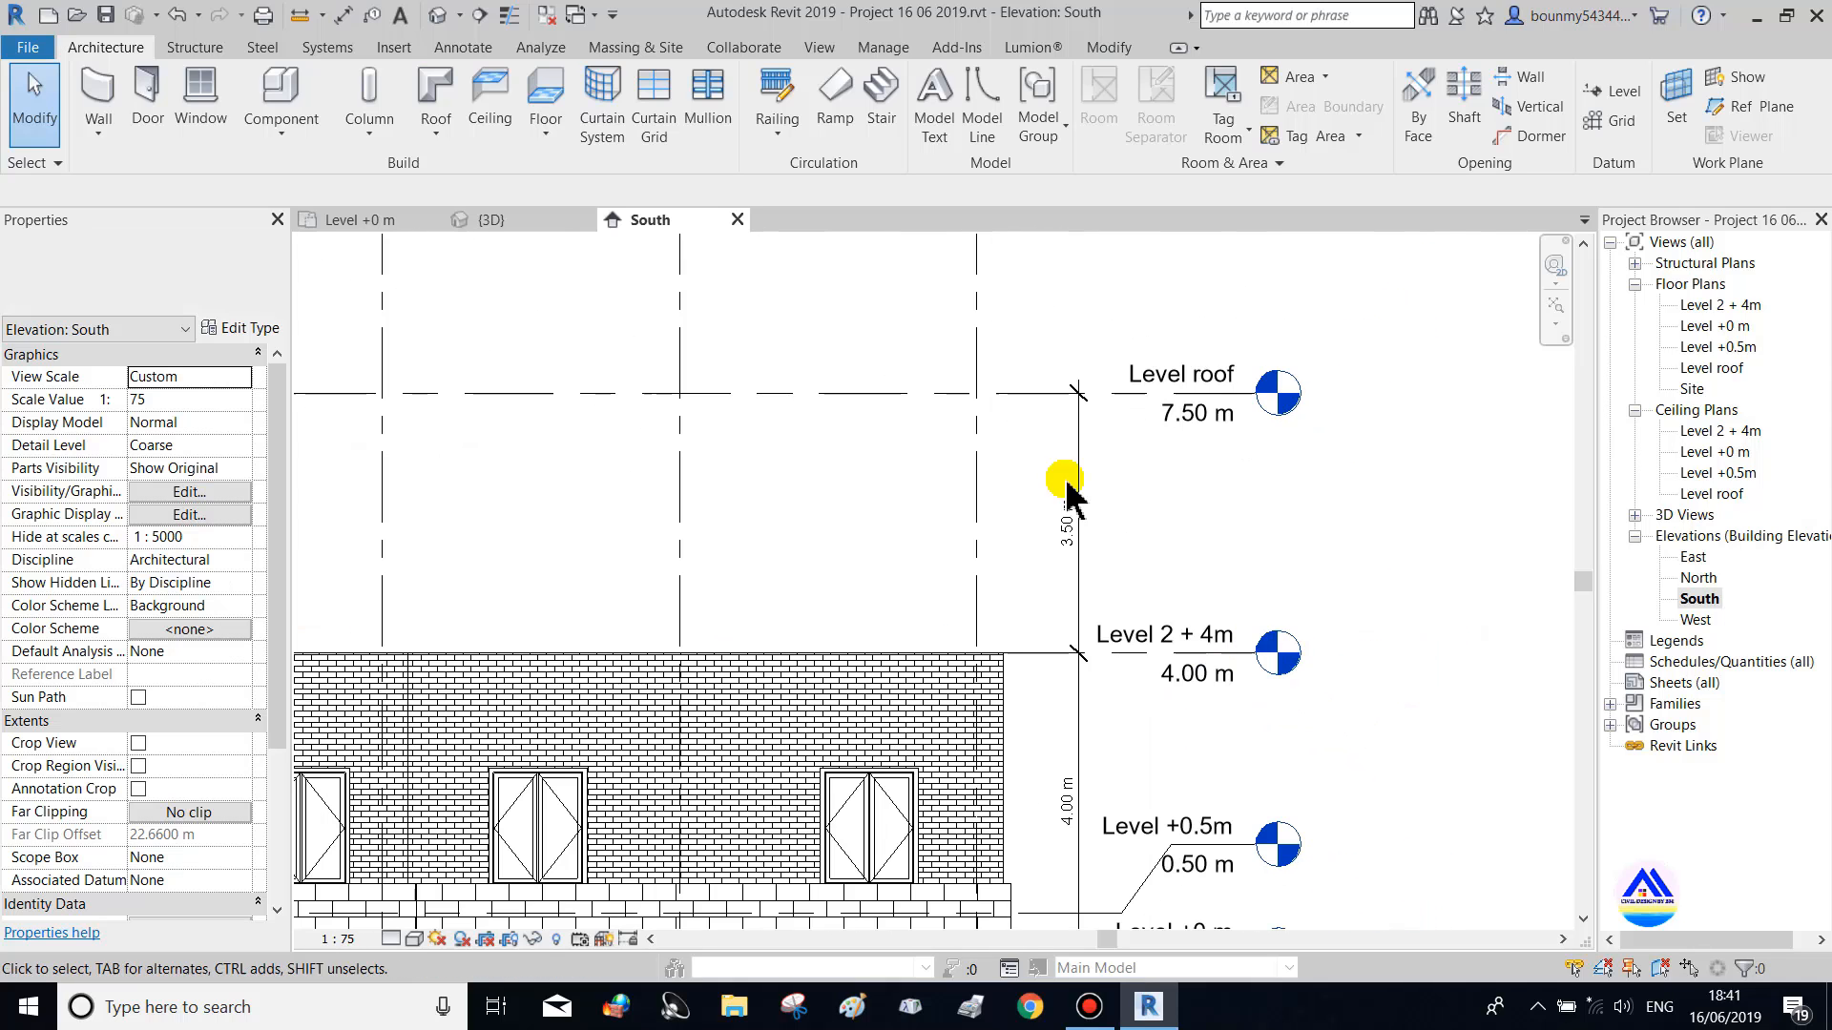
{"action": "left_click", "coordinate": [1204, 389]}
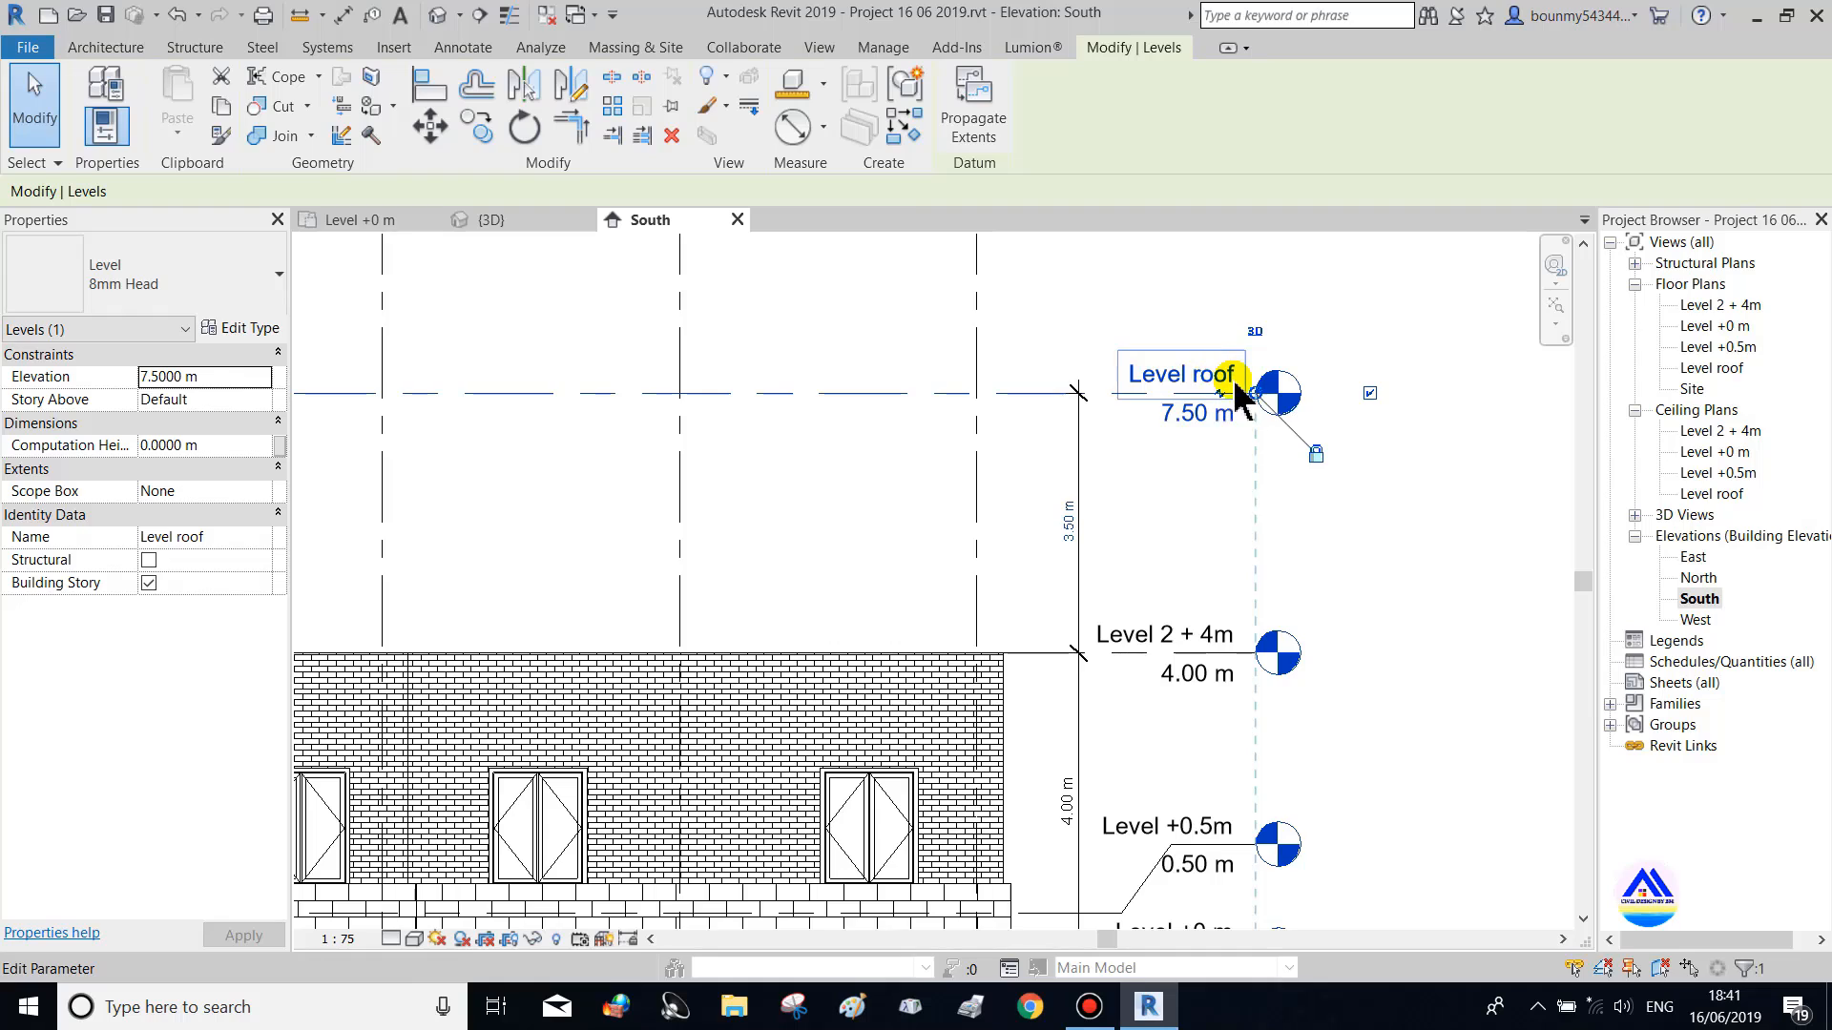
{"action": "scroll", "coordinate": [1231, 395], "scroll_direction": "up", "scroll_amount": 4}
{"action": "left_click", "coordinate": [1239, 396]}
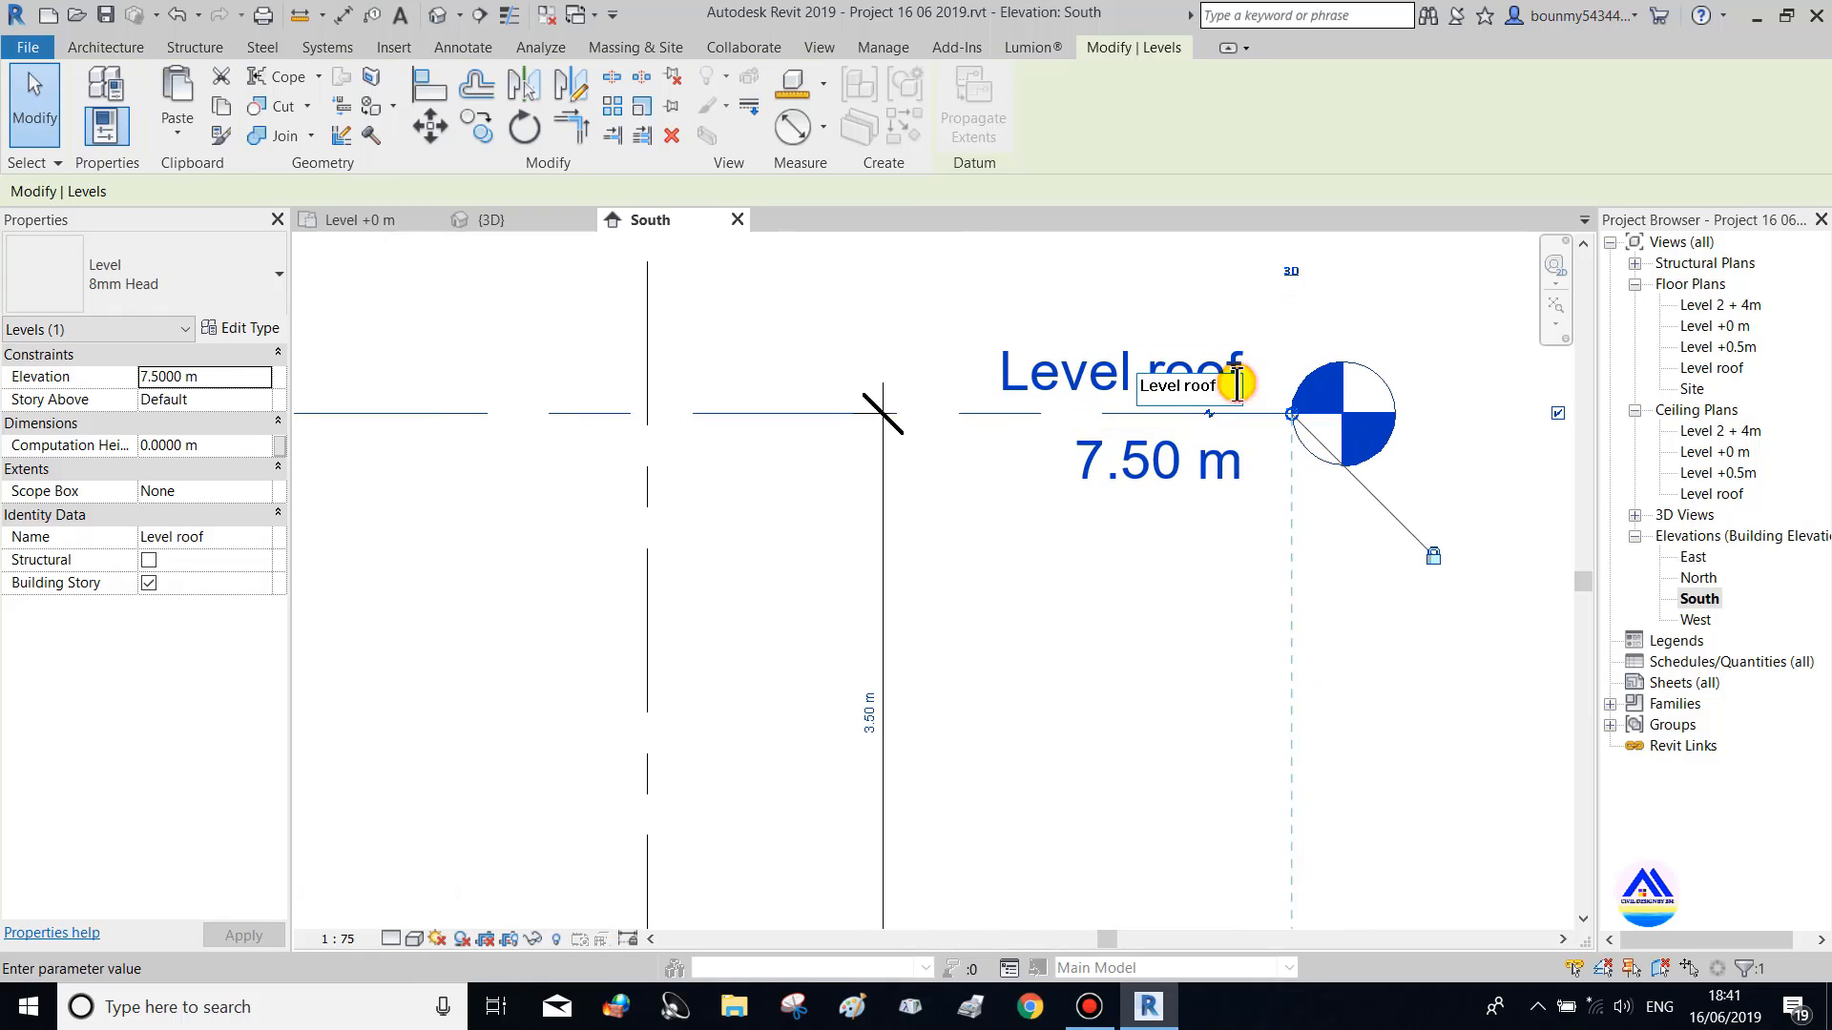
{"action": "type", "text": "+7.5"}
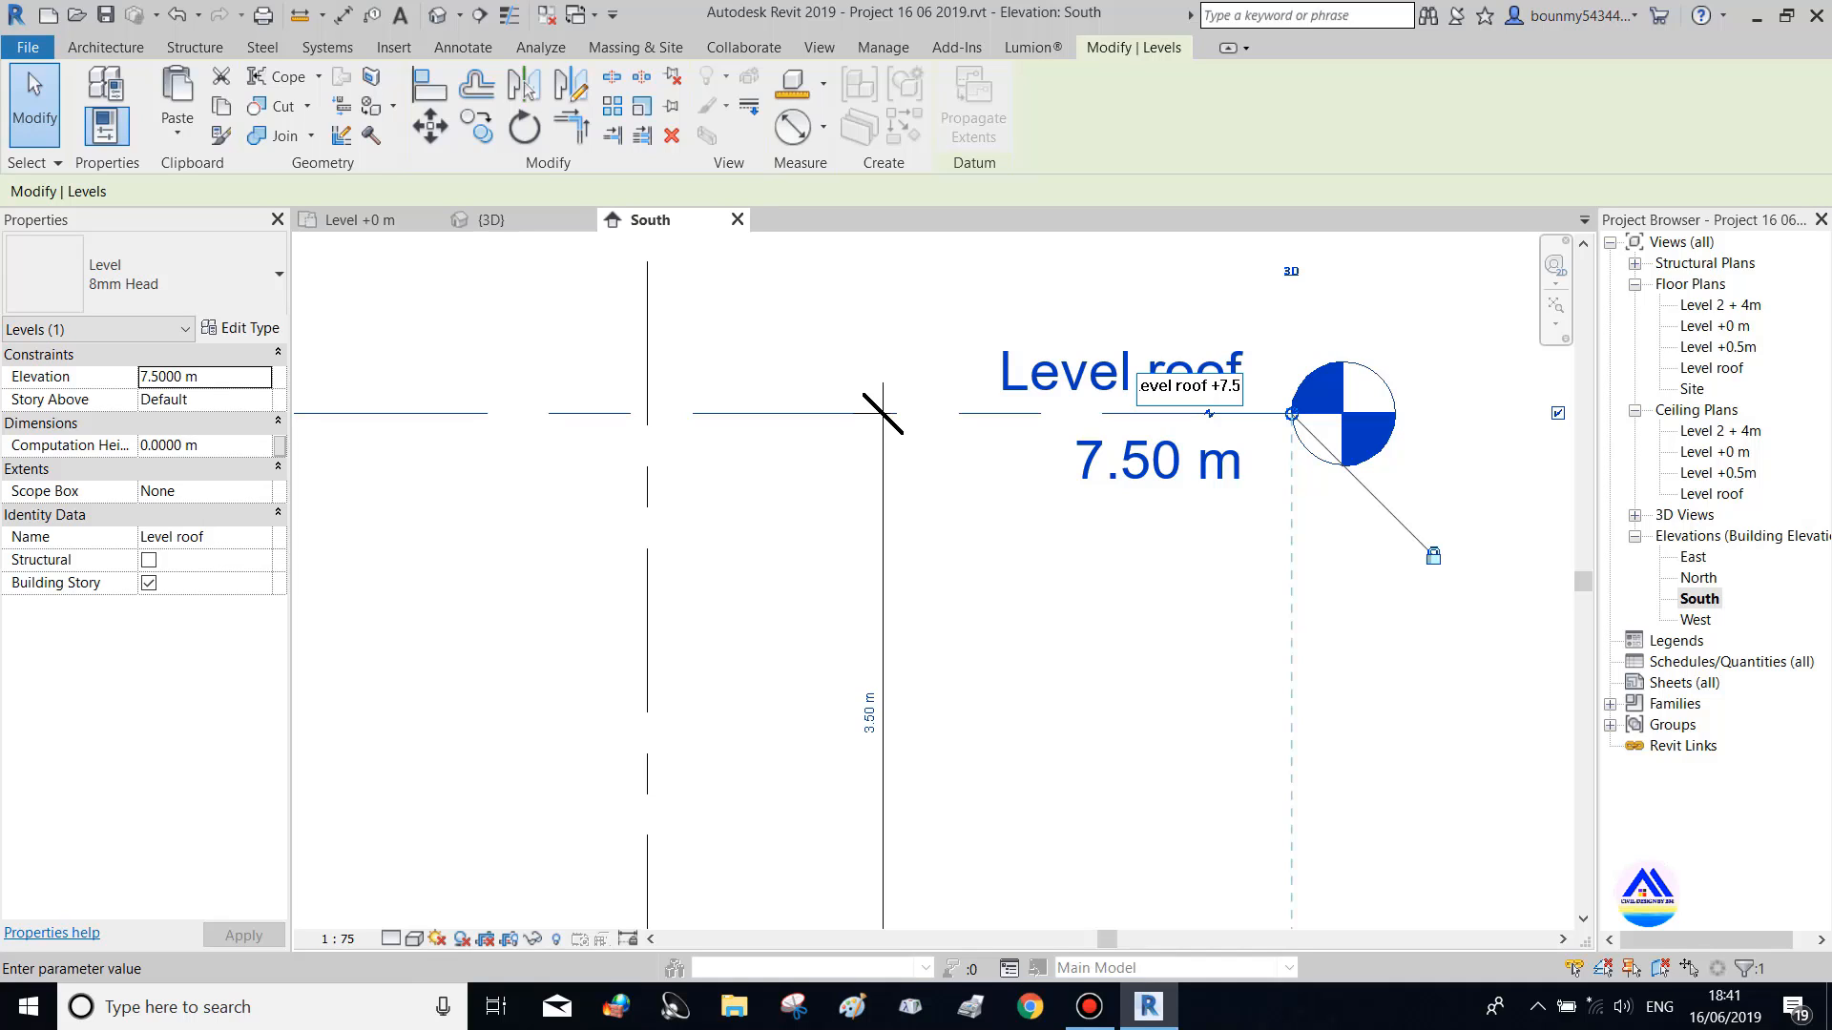
{"action": "type", "text": "m"}
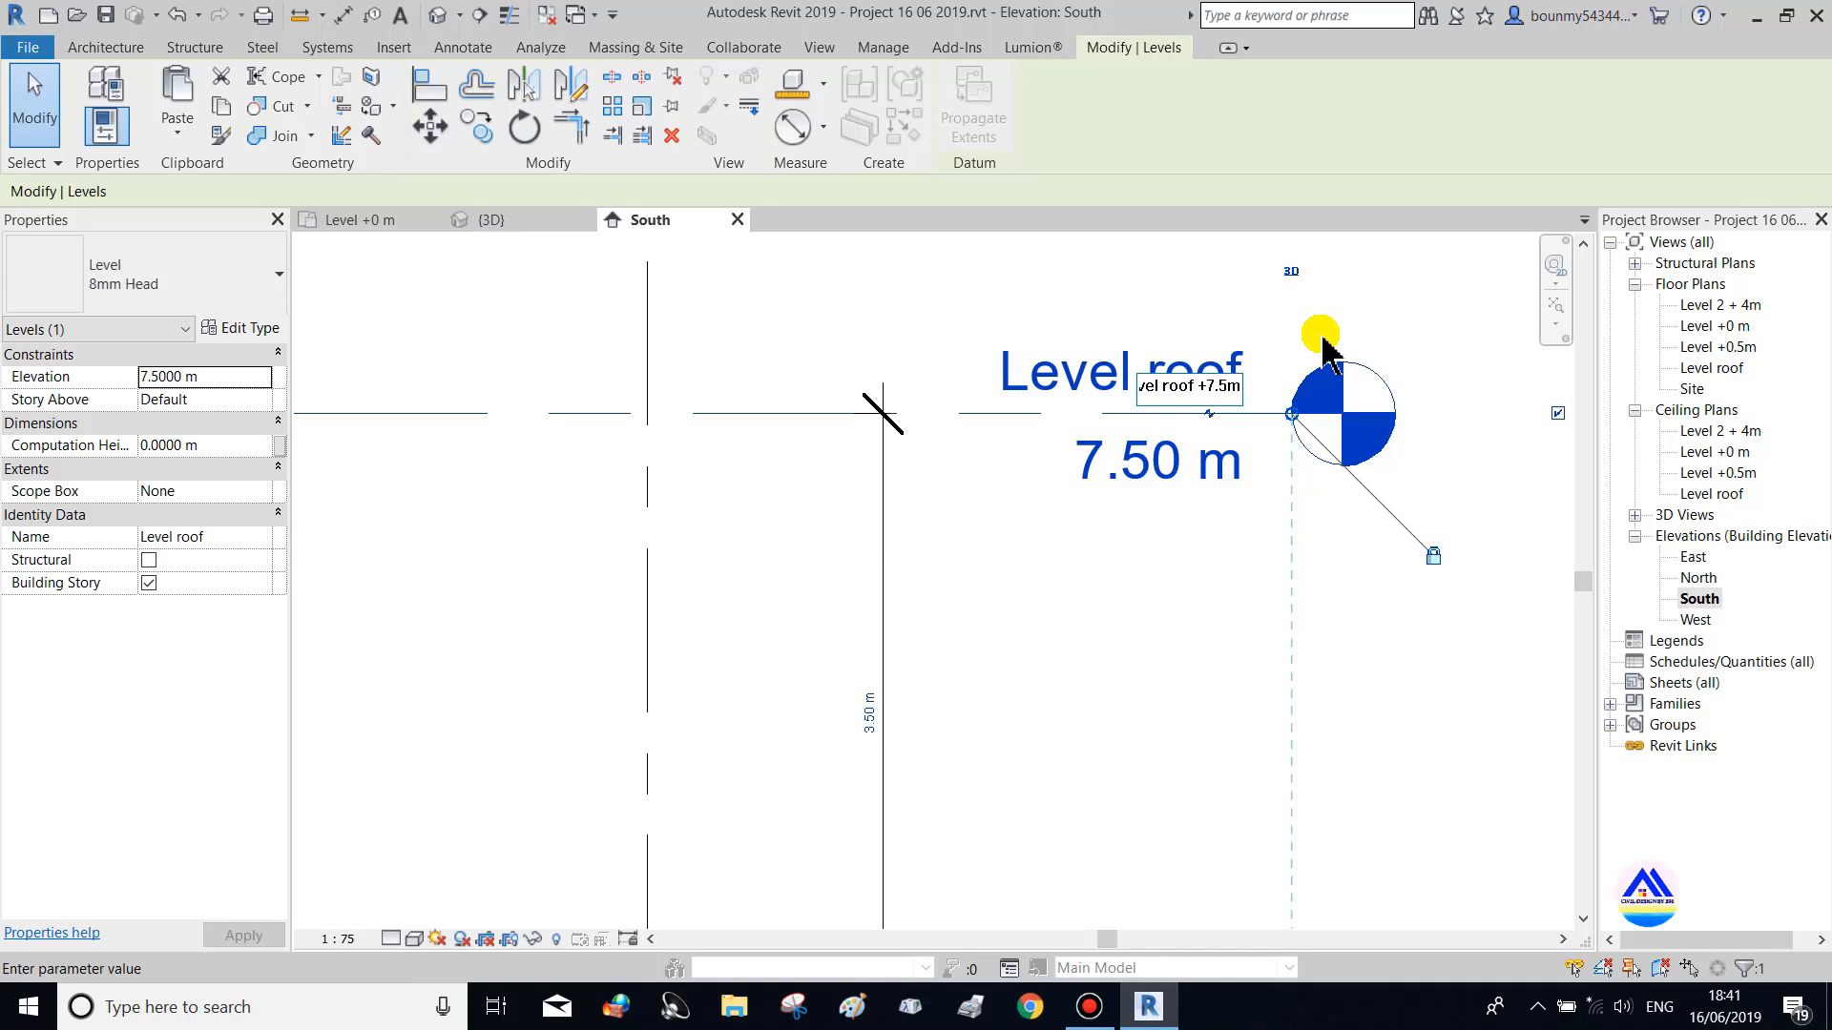
{"action": "key", "text": "Return"}
{"action": "left_click", "coordinate": [1005, 505]}
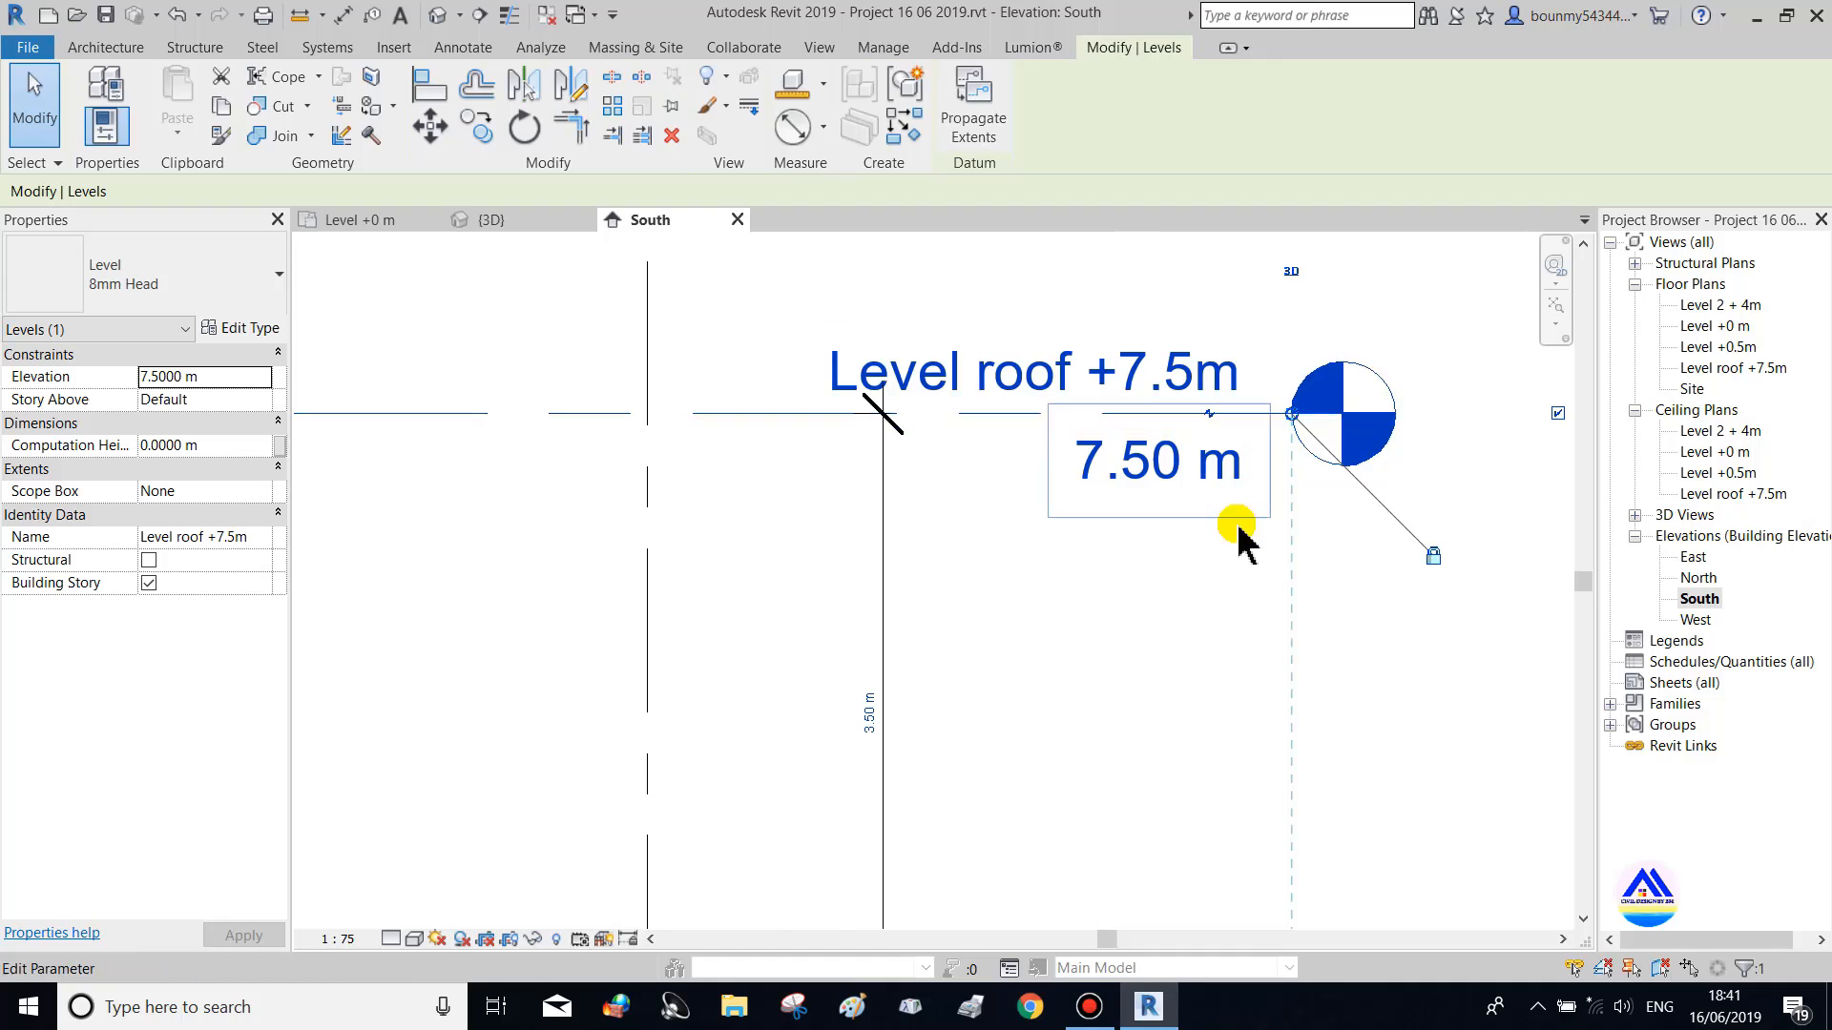
Remove the chained level dimension beside the building's right end
{"action": "scroll", "coordinate": [1350, 646], "scroll_direction": "down", "scroll_amount": 2}
{"action": "left_click", "coordinate": [1112, 605]}
{"action": "left_click", "coordinate": [1044, 620]}
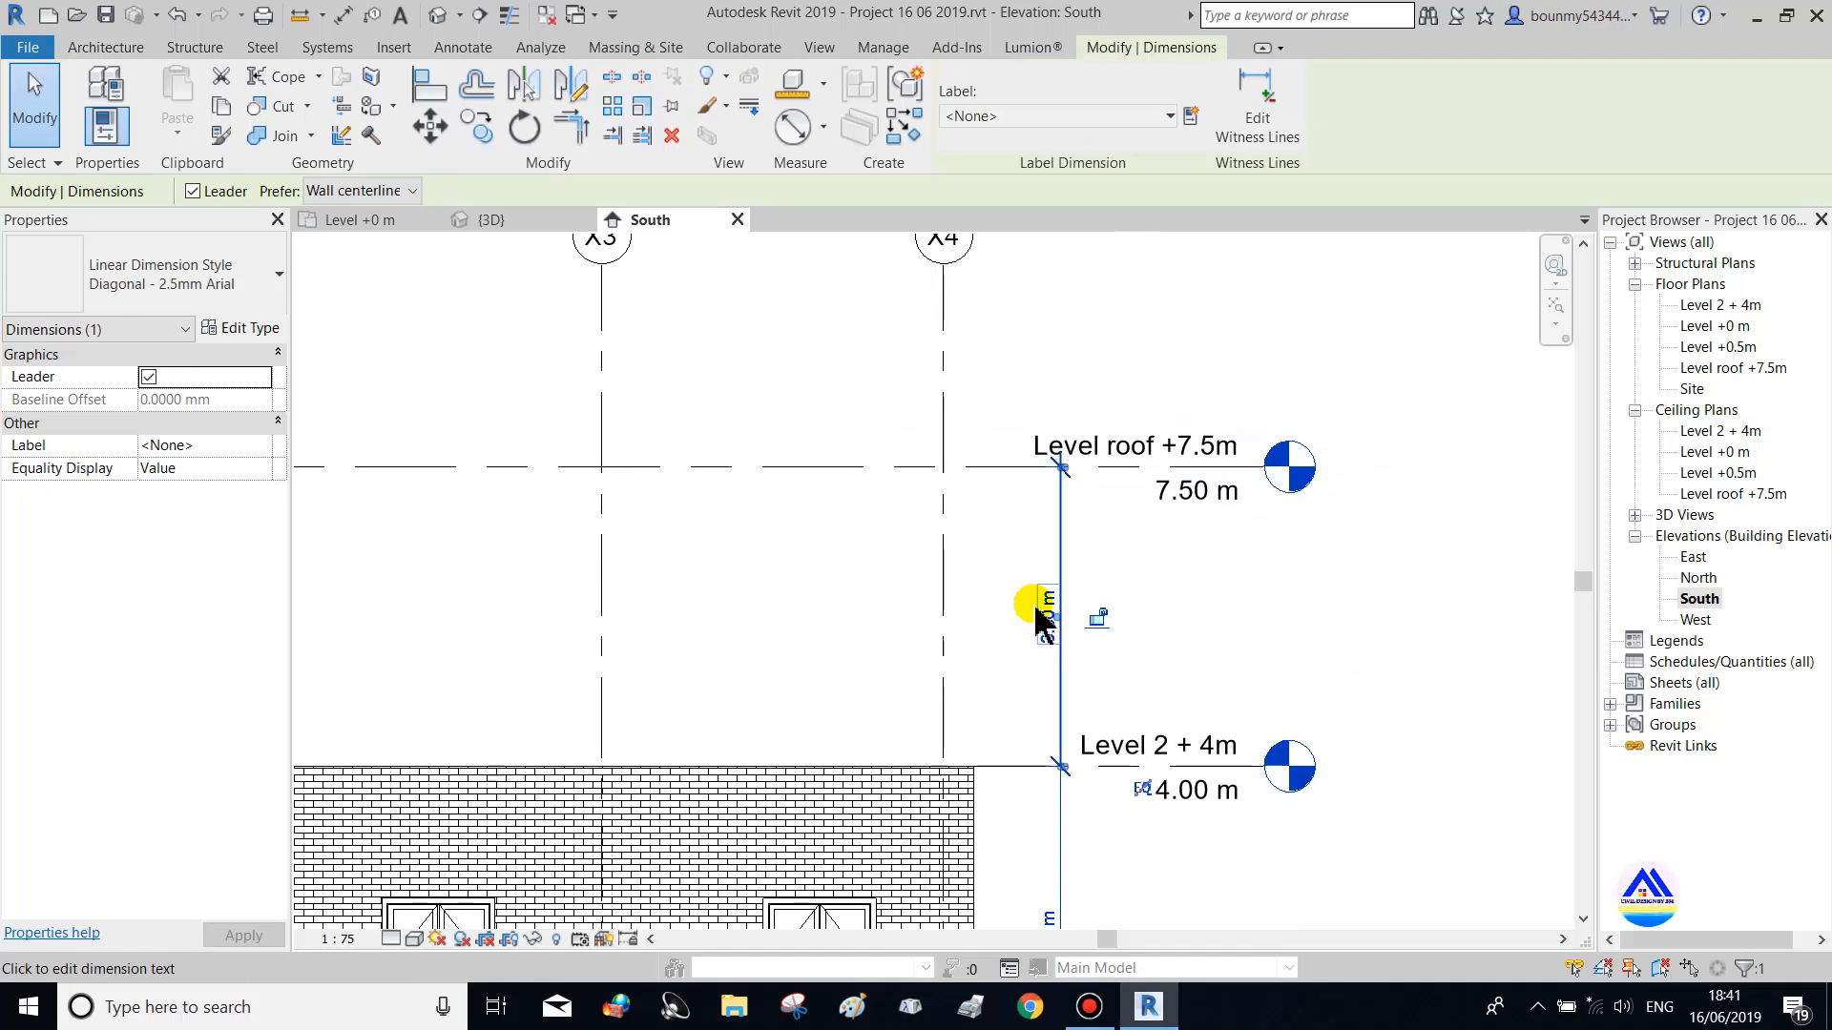
{"action": "key", "text": "Escape"}
{"action": "scroll", "coordinate": [1240, 587], "scroll_direction": "down", "scroll_amount": 3}
{"action": "middle_click_drag", "start_coordinate": [1261, 558], "coordinate": [1341, 495]}
{"action": "middle_click_drag", "start_coordinate": [951, 589], "coordinate": [1071, 491]}
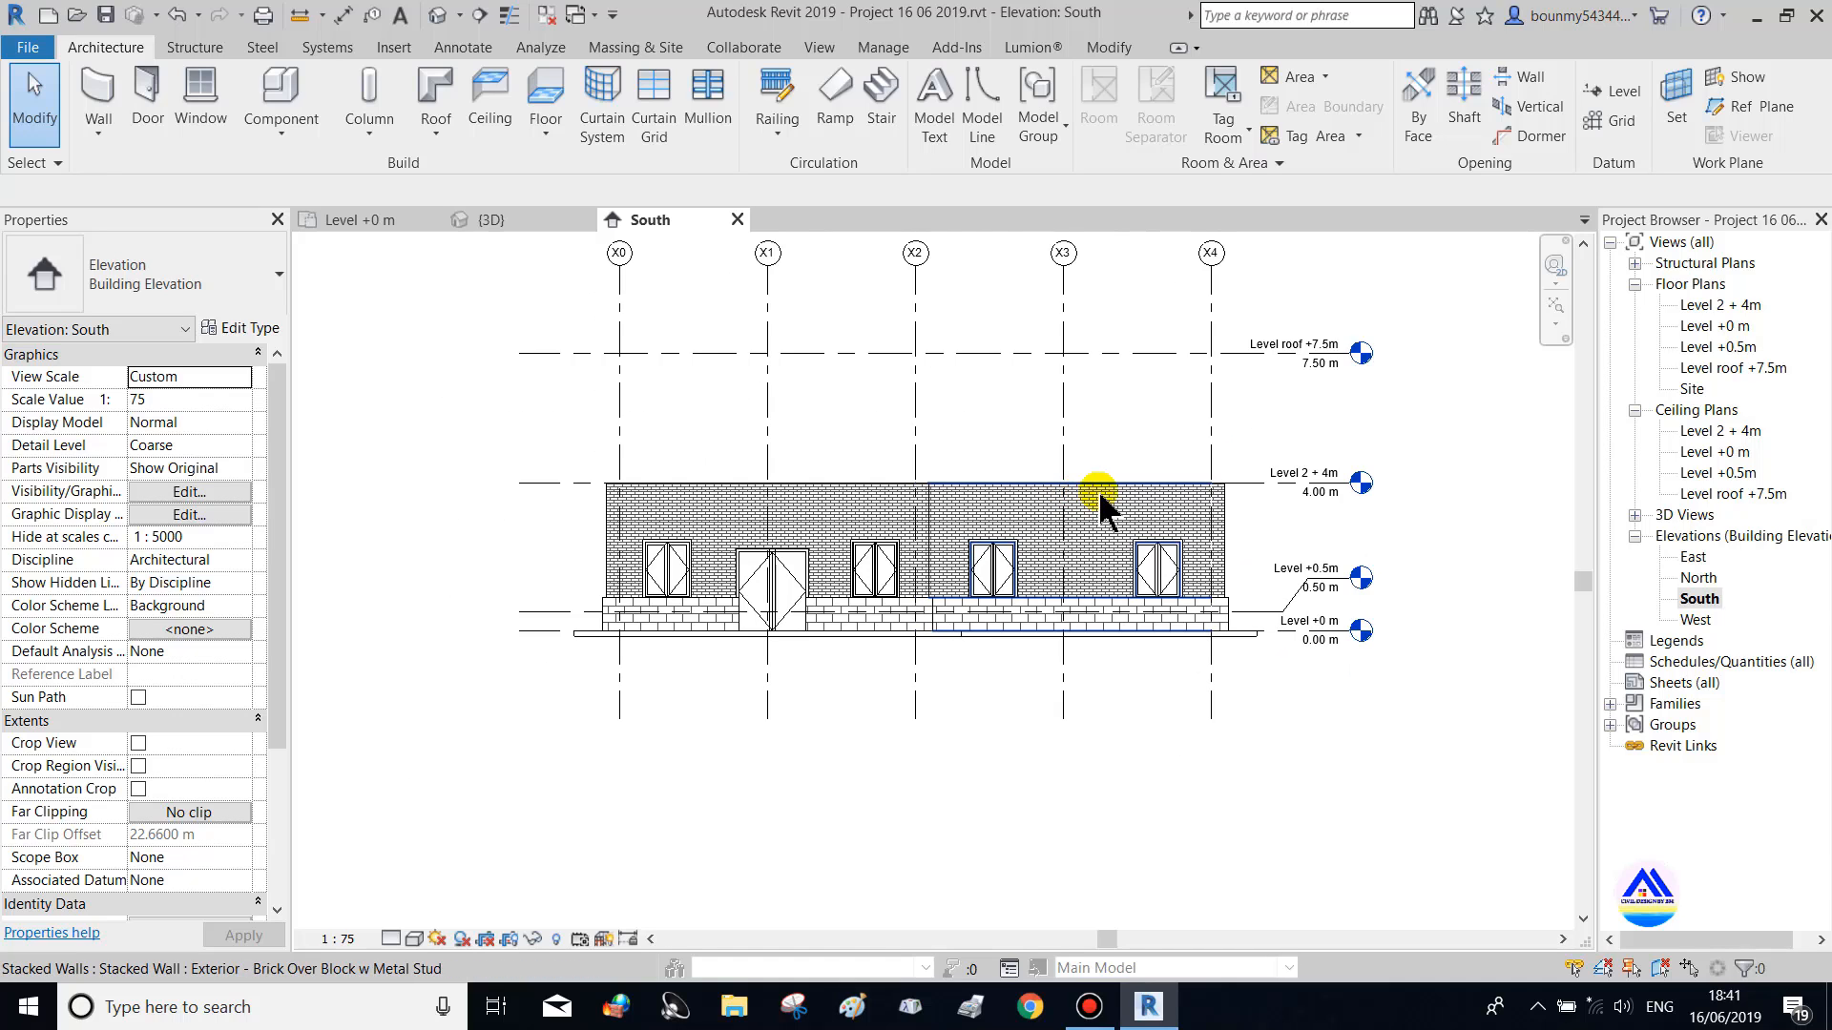
Inspect the house and its level lines in the 3D view, and close the South elevation view
{"action": "left_click", "coordinate": [517, 219]}
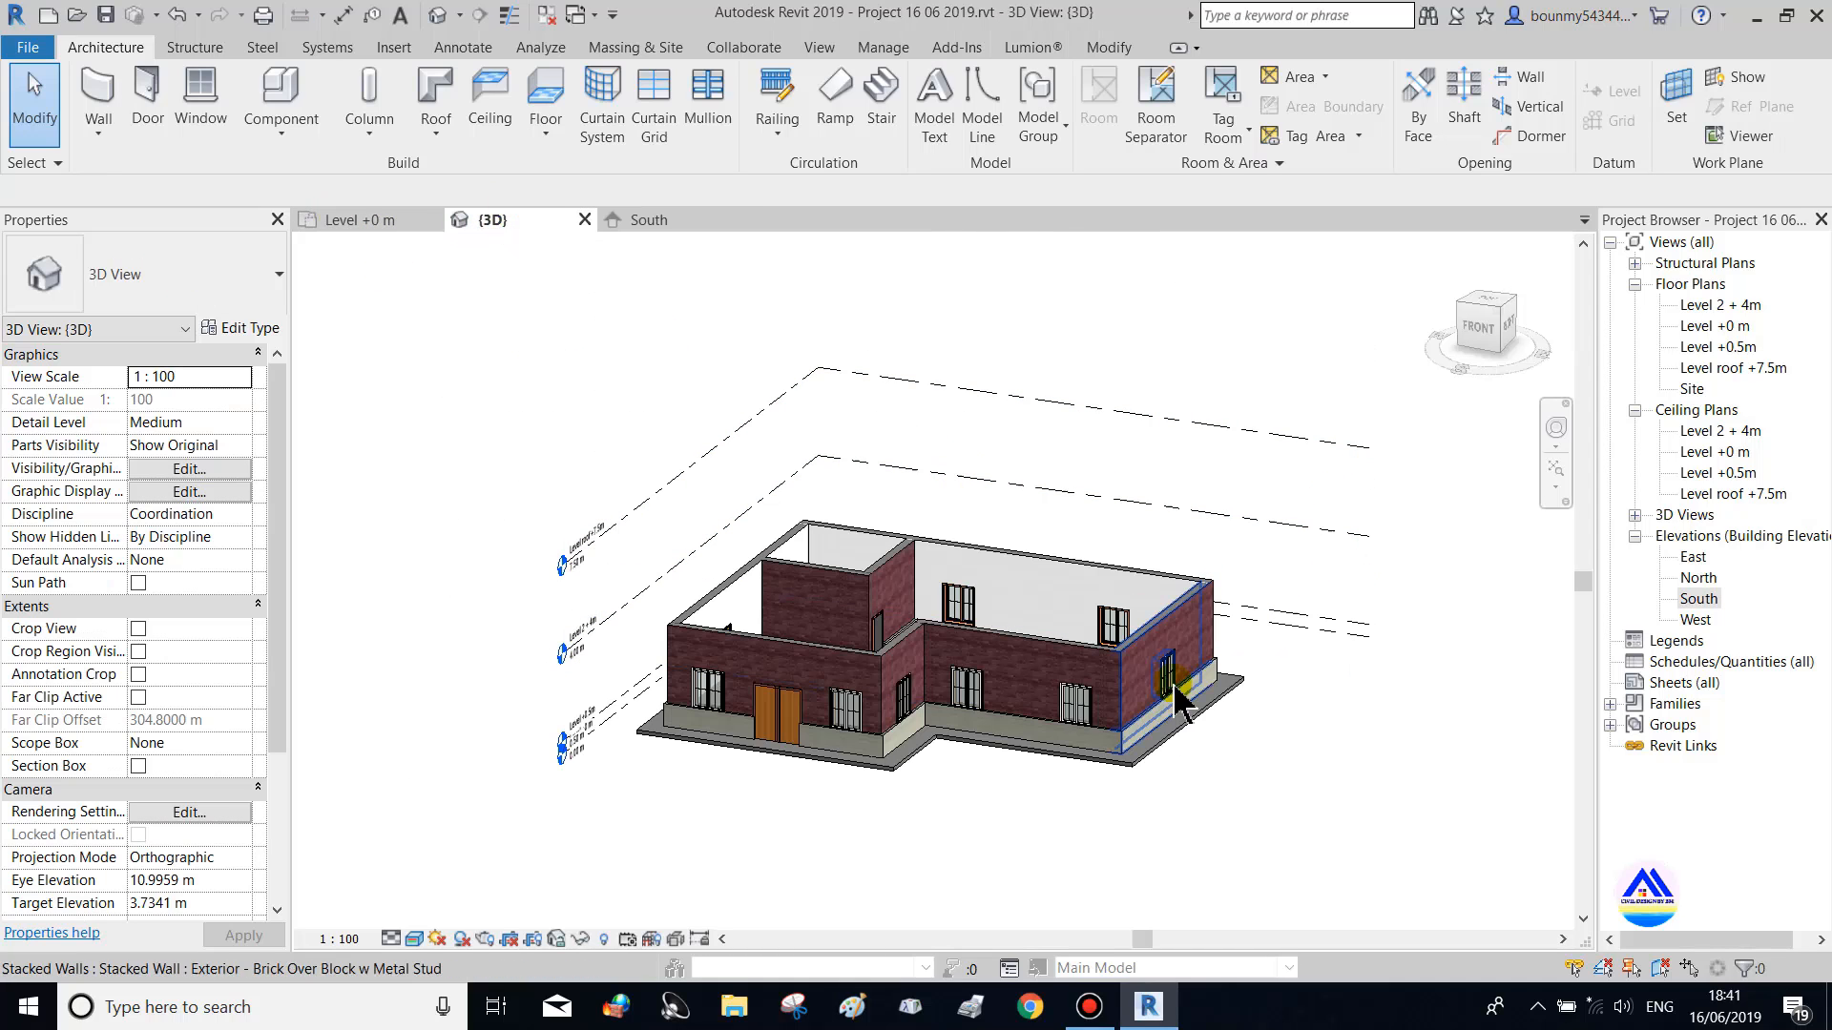
{"action": "middle_click_drag", "start_coordinate": [1210, 708], "coordinate": [1169, 764], "text": "shift"}
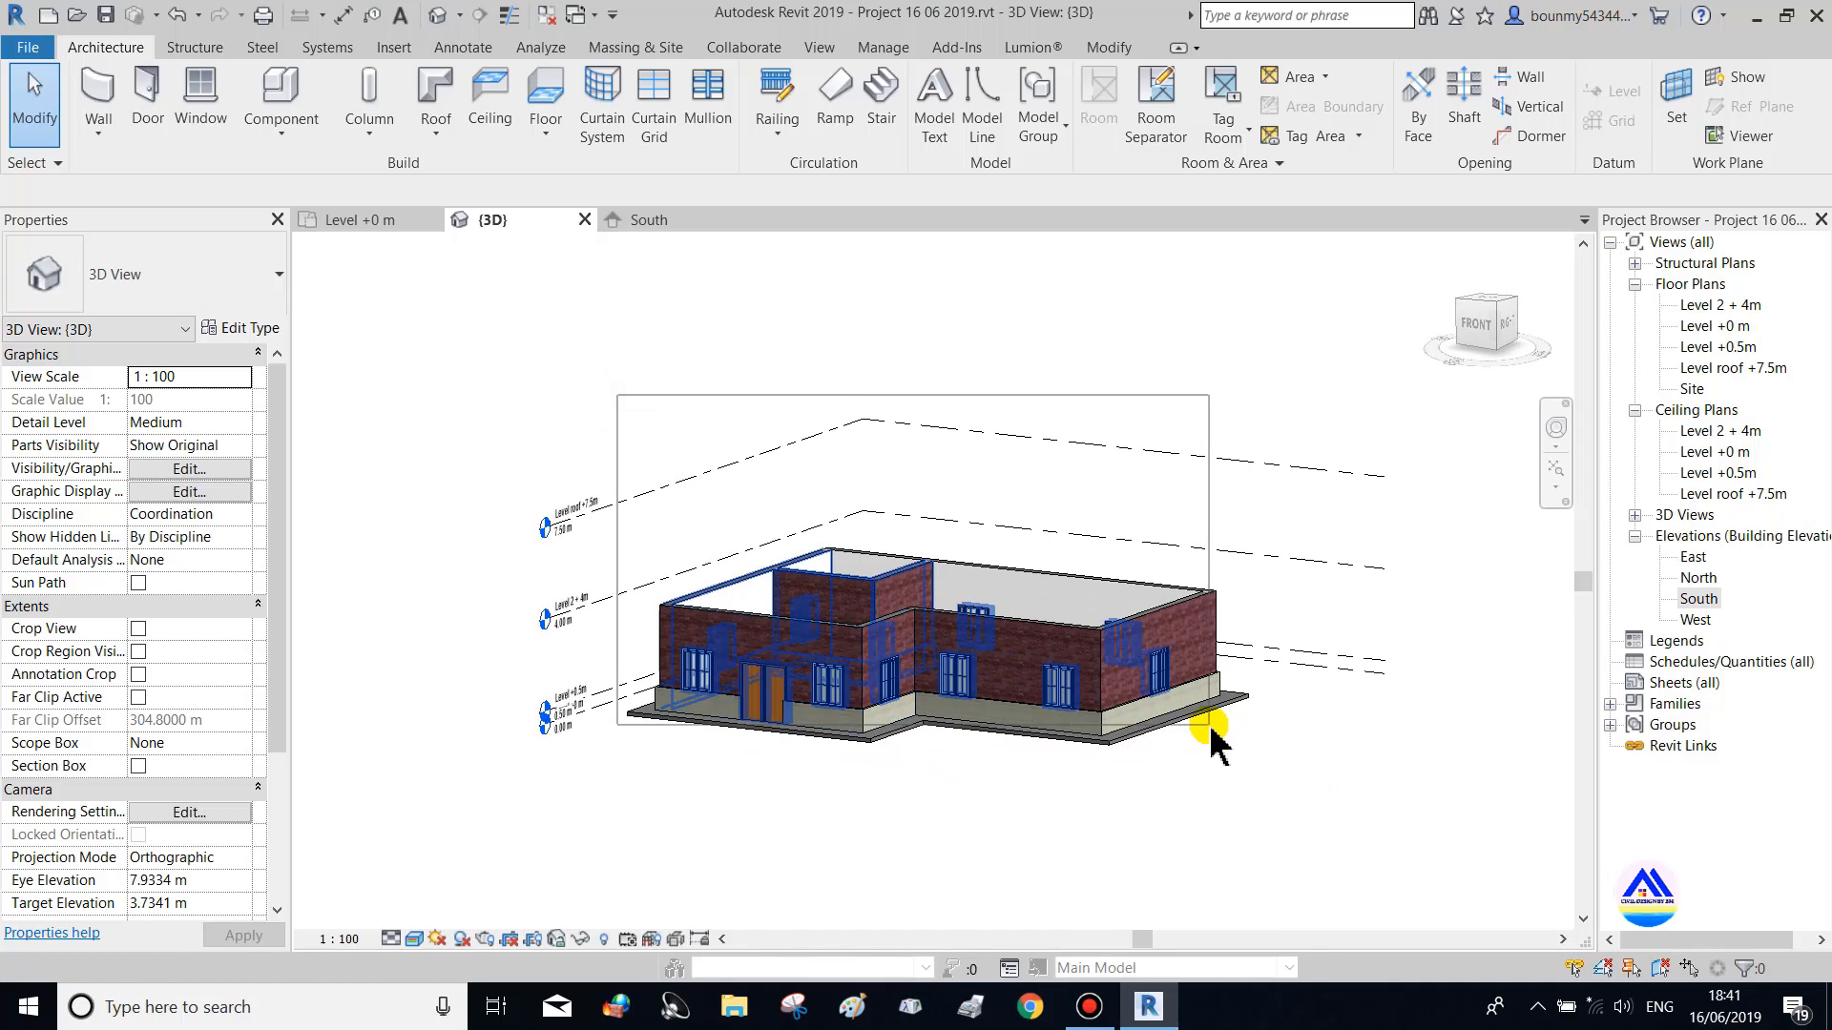
{"action": "middle_click_drag", "start_coordinate": [953, 503], "coordinate": [820, 572], "text": "shift"}
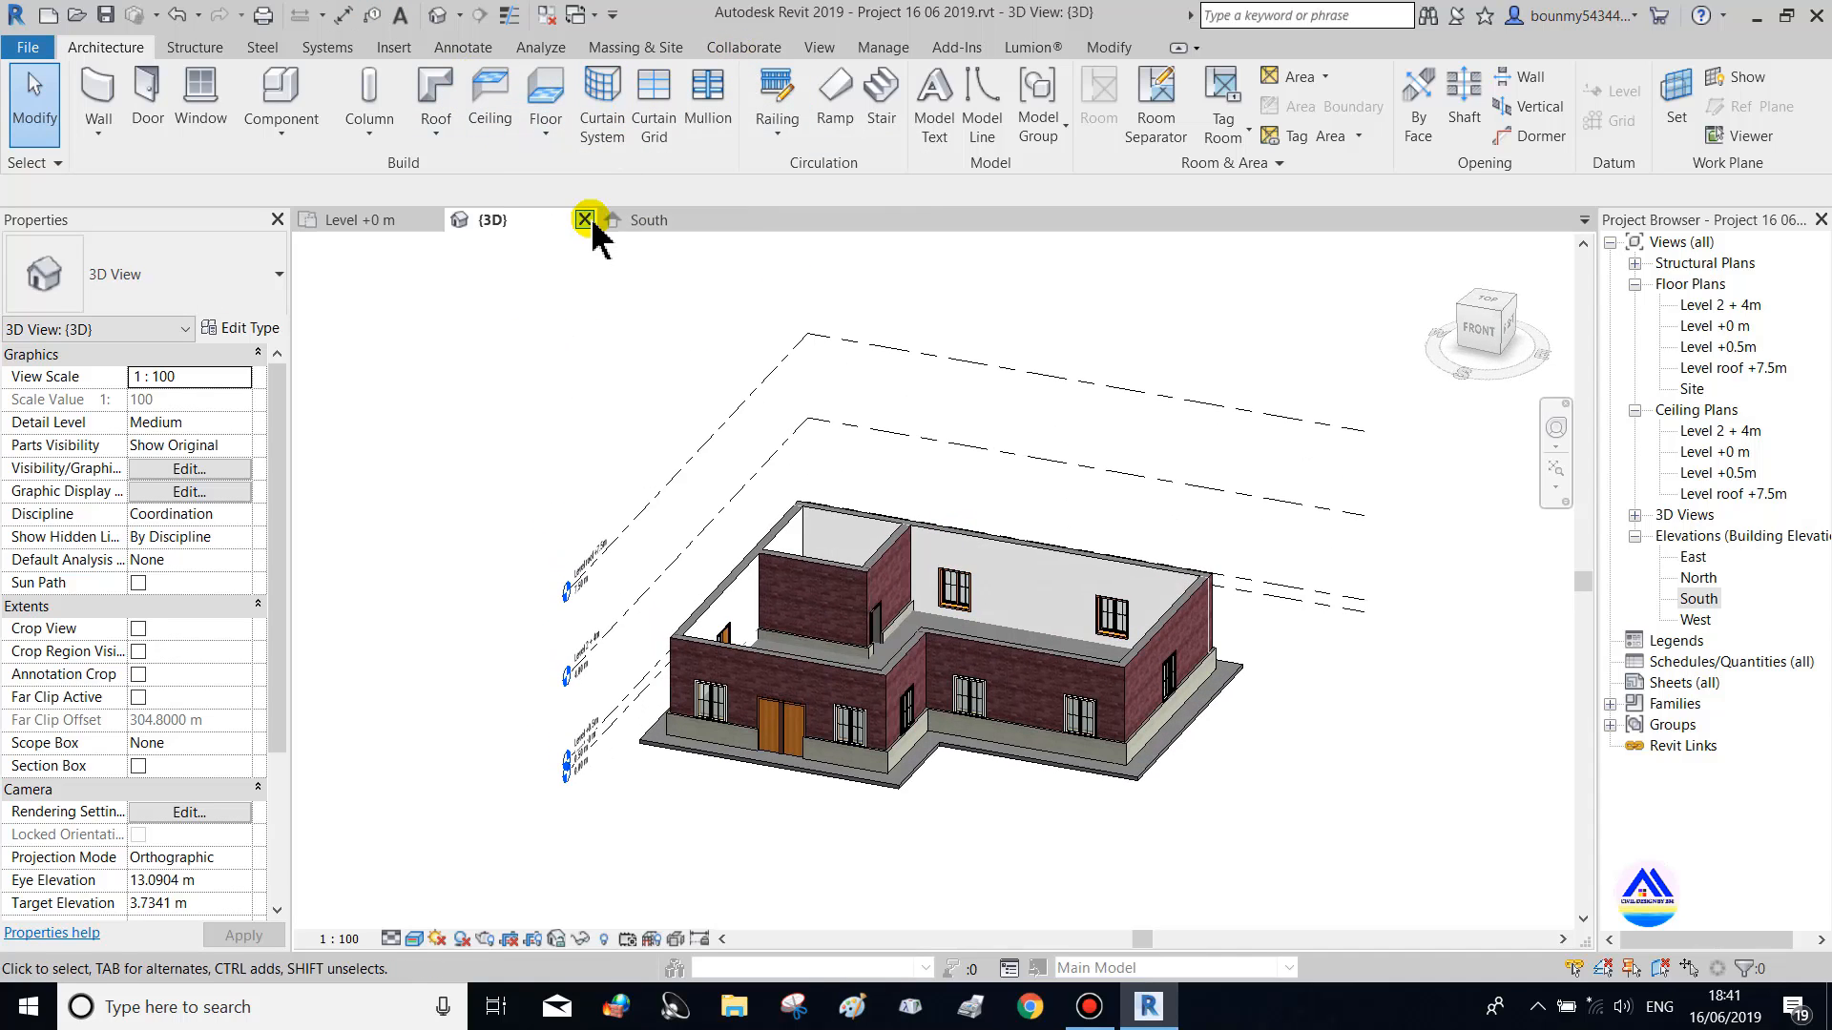
{"action": "left_click", "coordinate": [736, 220]}
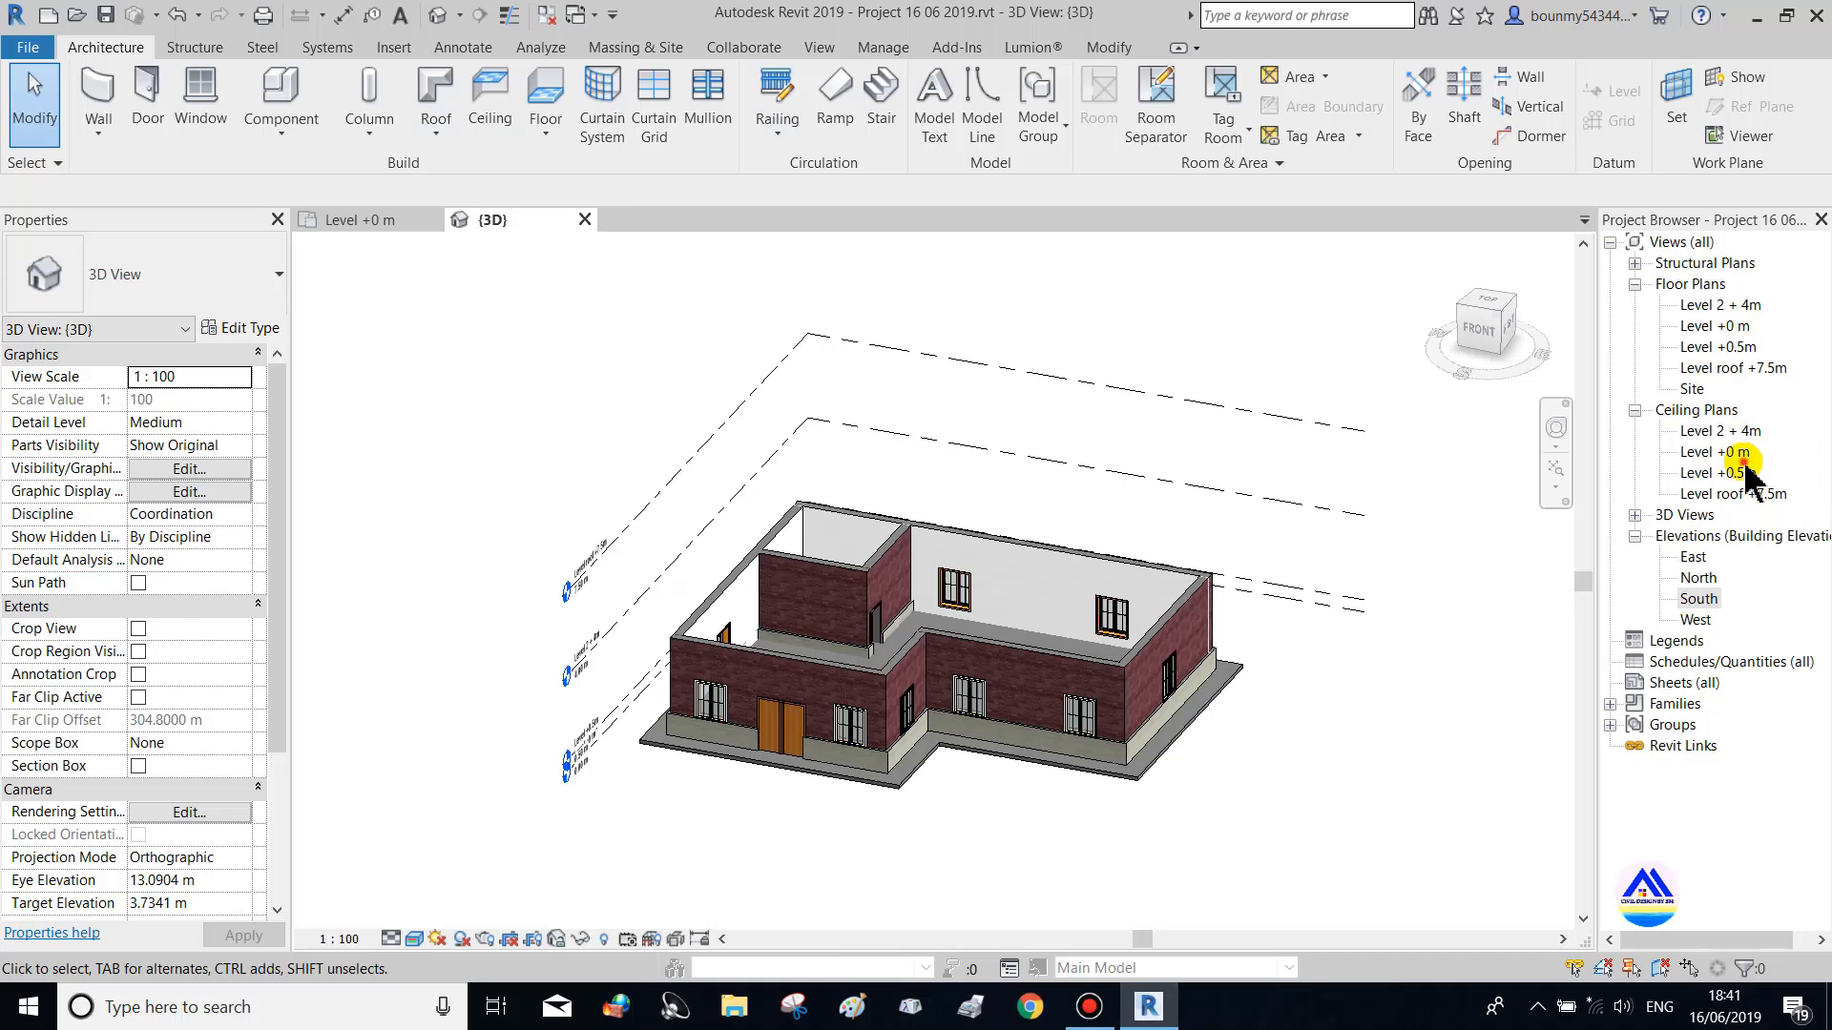
Open the Level 2 + 4m ceiling plan and examine its grid area
{"action": "left_click", "coordinate": [1729, 432]}
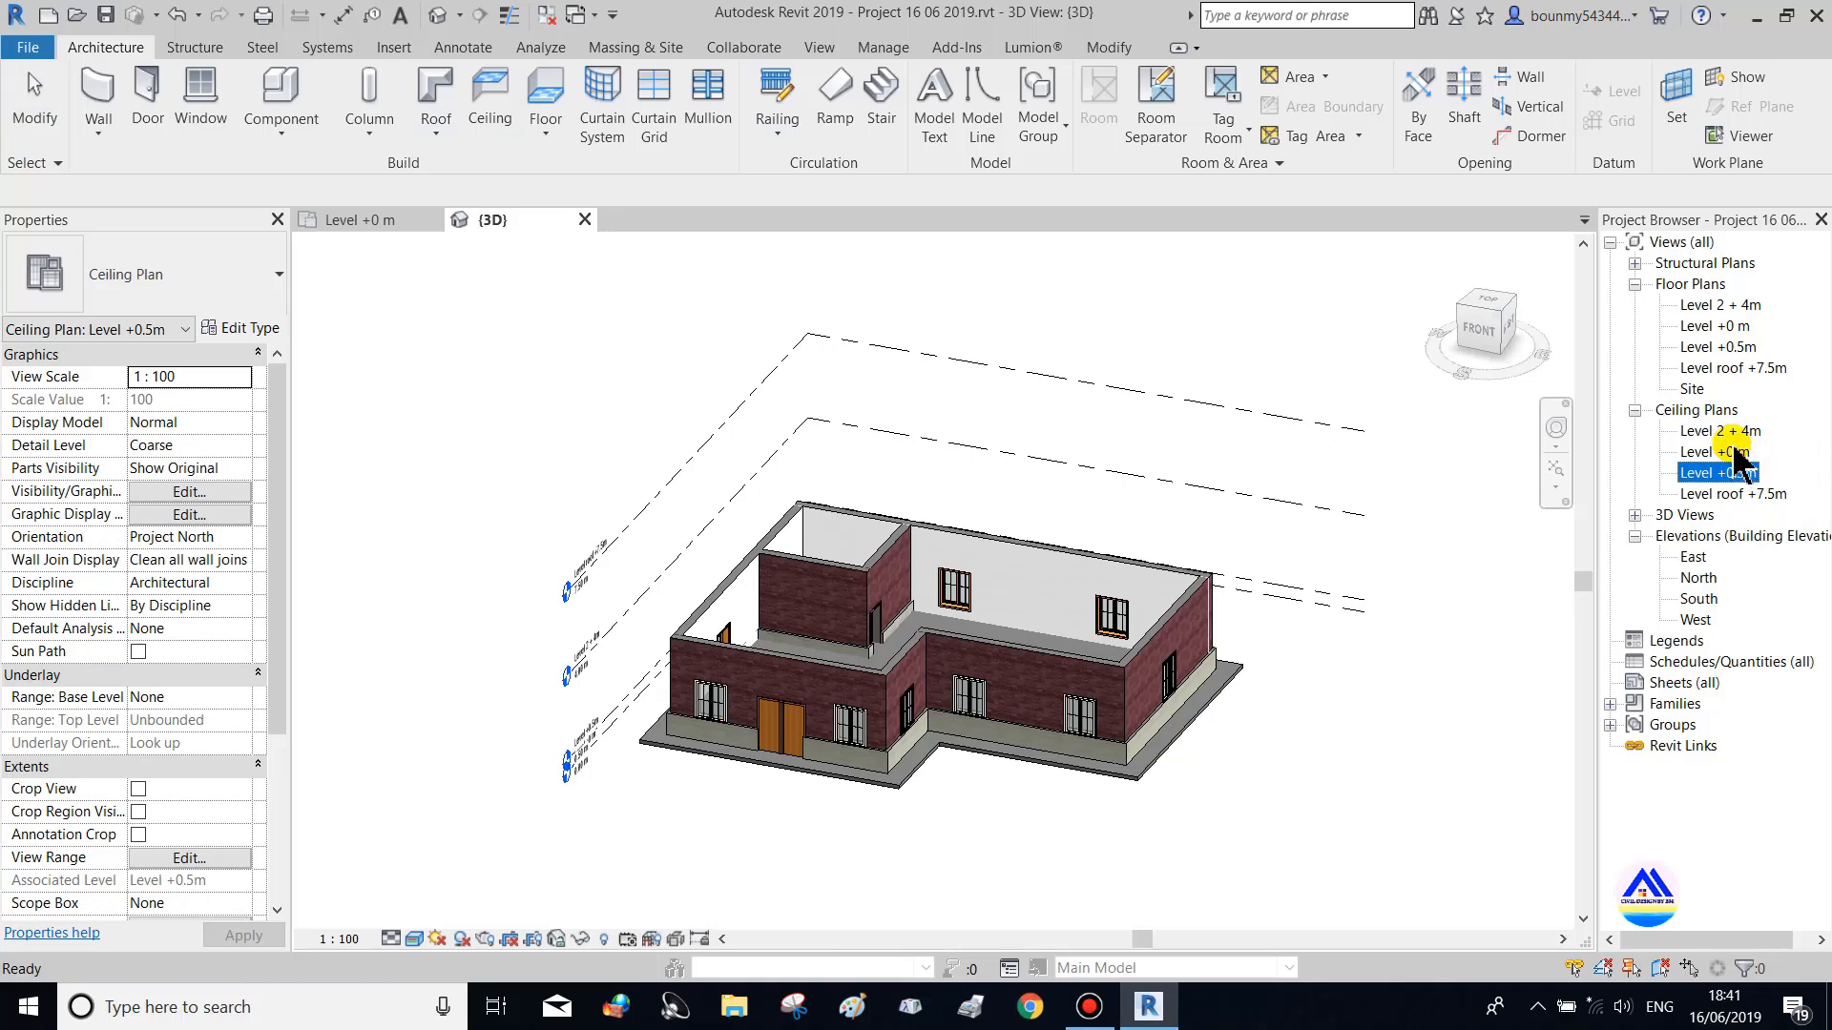
{"action": "double_click", "coordinate": [1708, 435]}
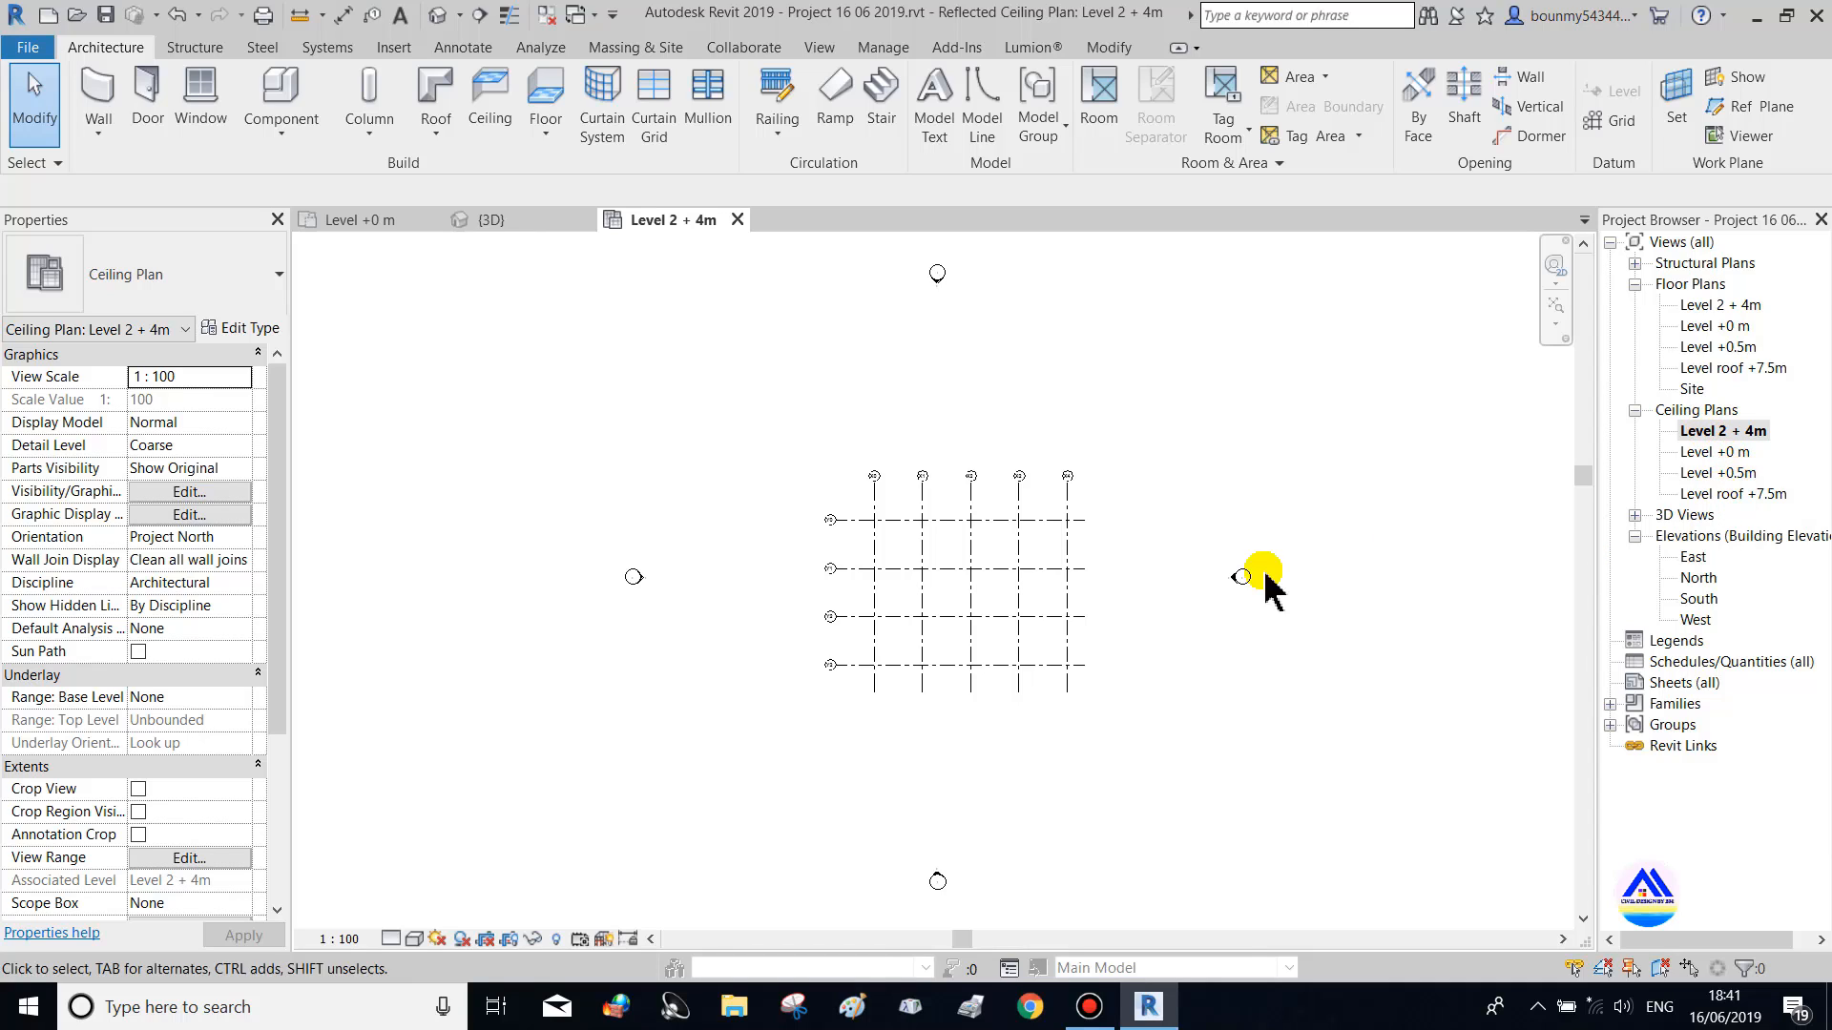
{"action": "scroll", "coordinate": [1079, 568], "scroll_direction": "up", "scroll_amount": 2}
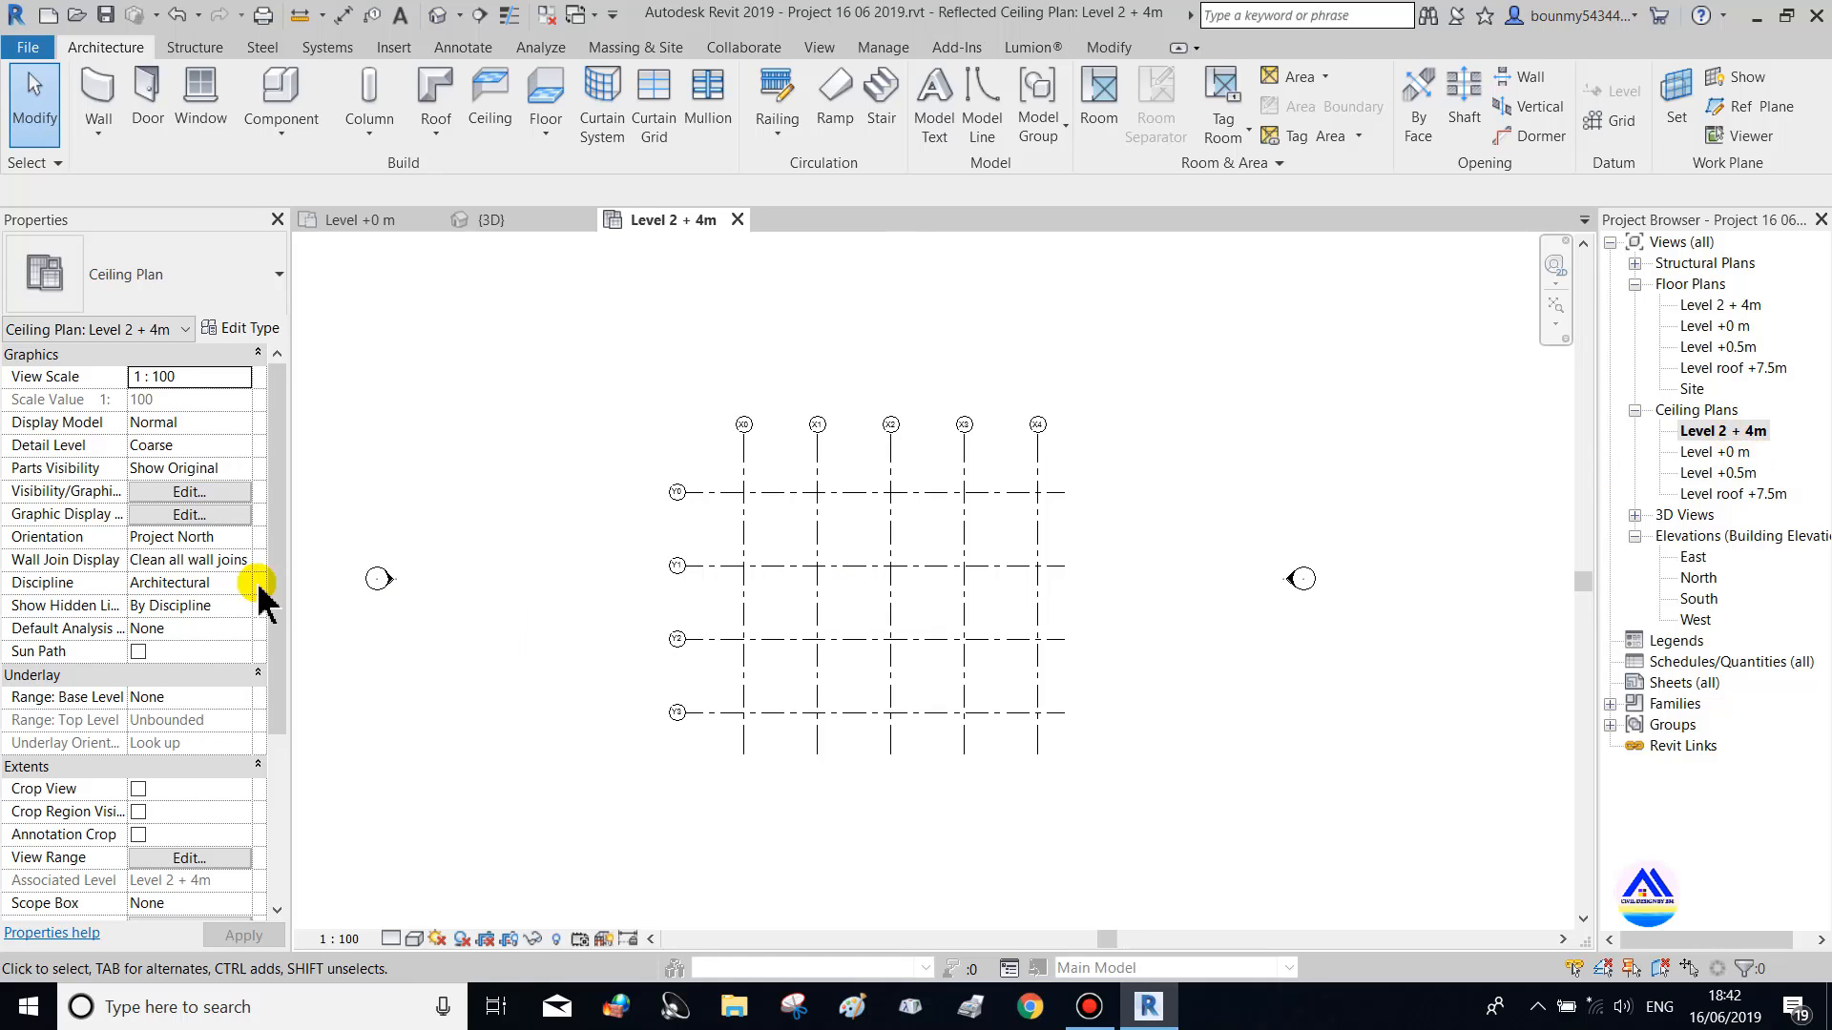
Try to set the ceiling plan's View Range top and view depth to Associated Level (Level 2 + 4m), and close the settings
{"action": "scroll", "coordinate": [181, 603], "scroll_direction": "down", "scroll_amount": 5}
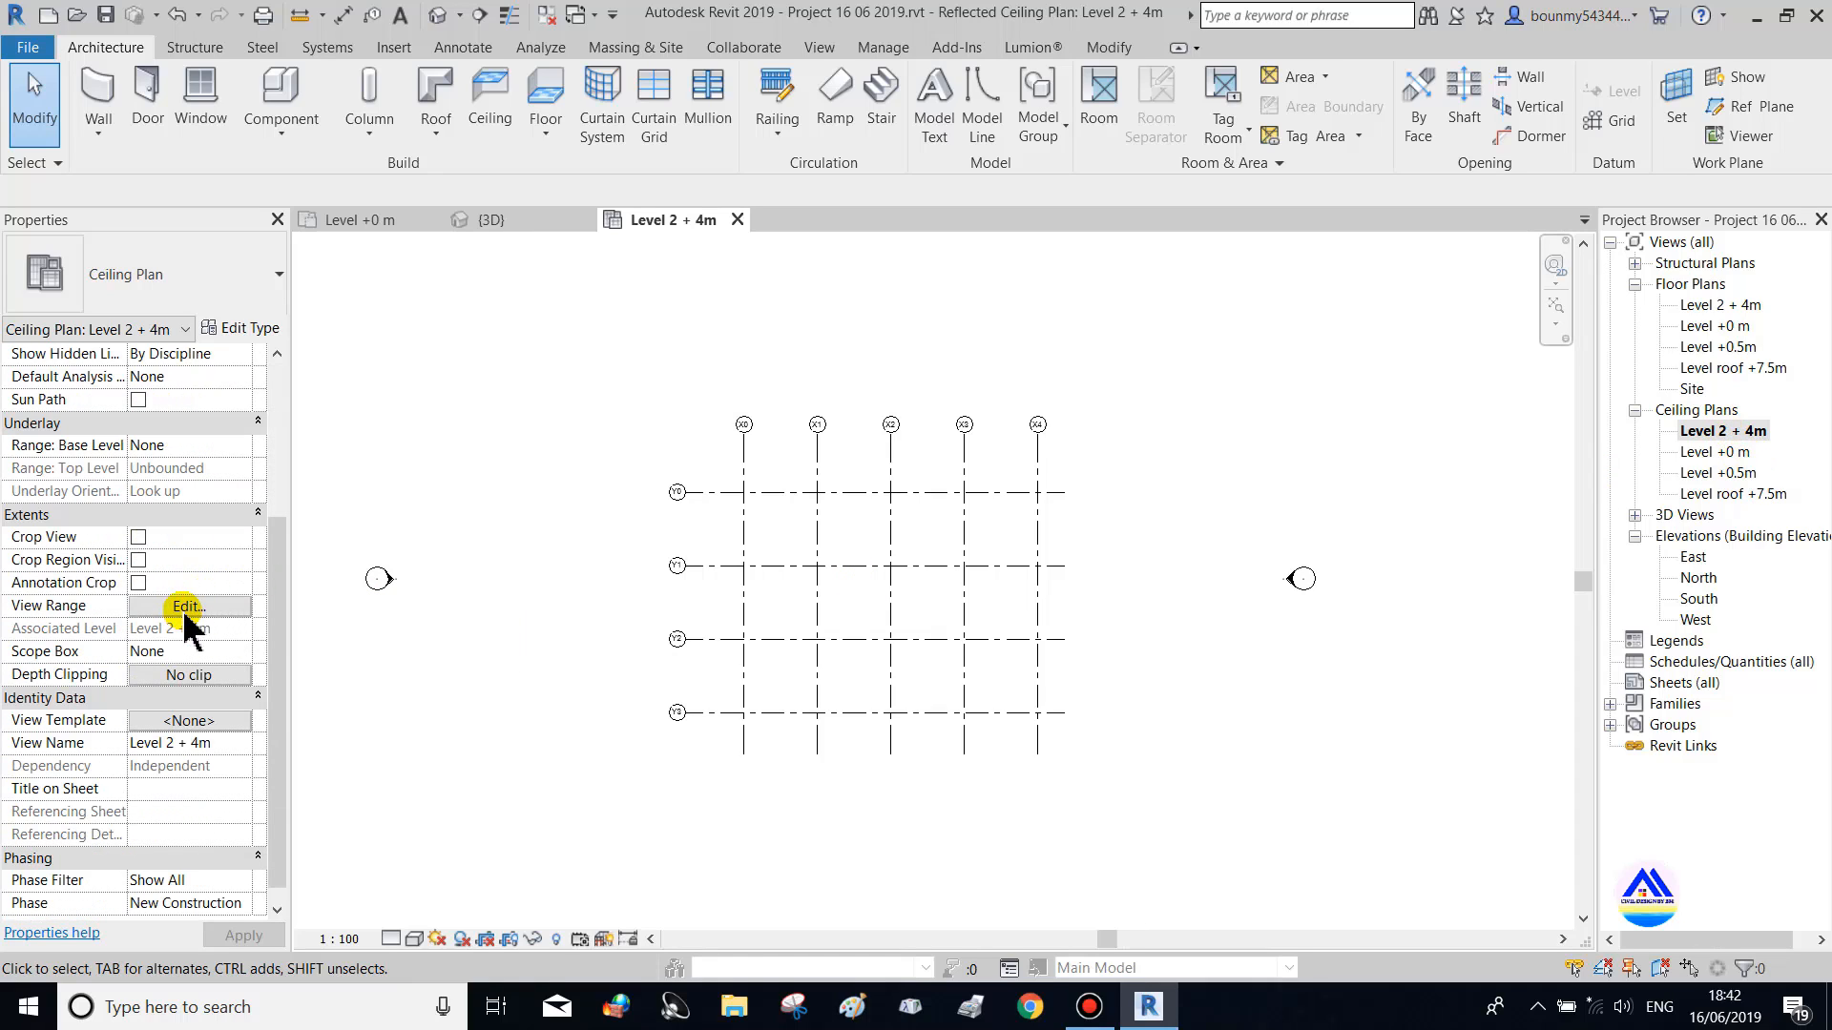
{"action": "left_click", "coordinate": [187, 607]}
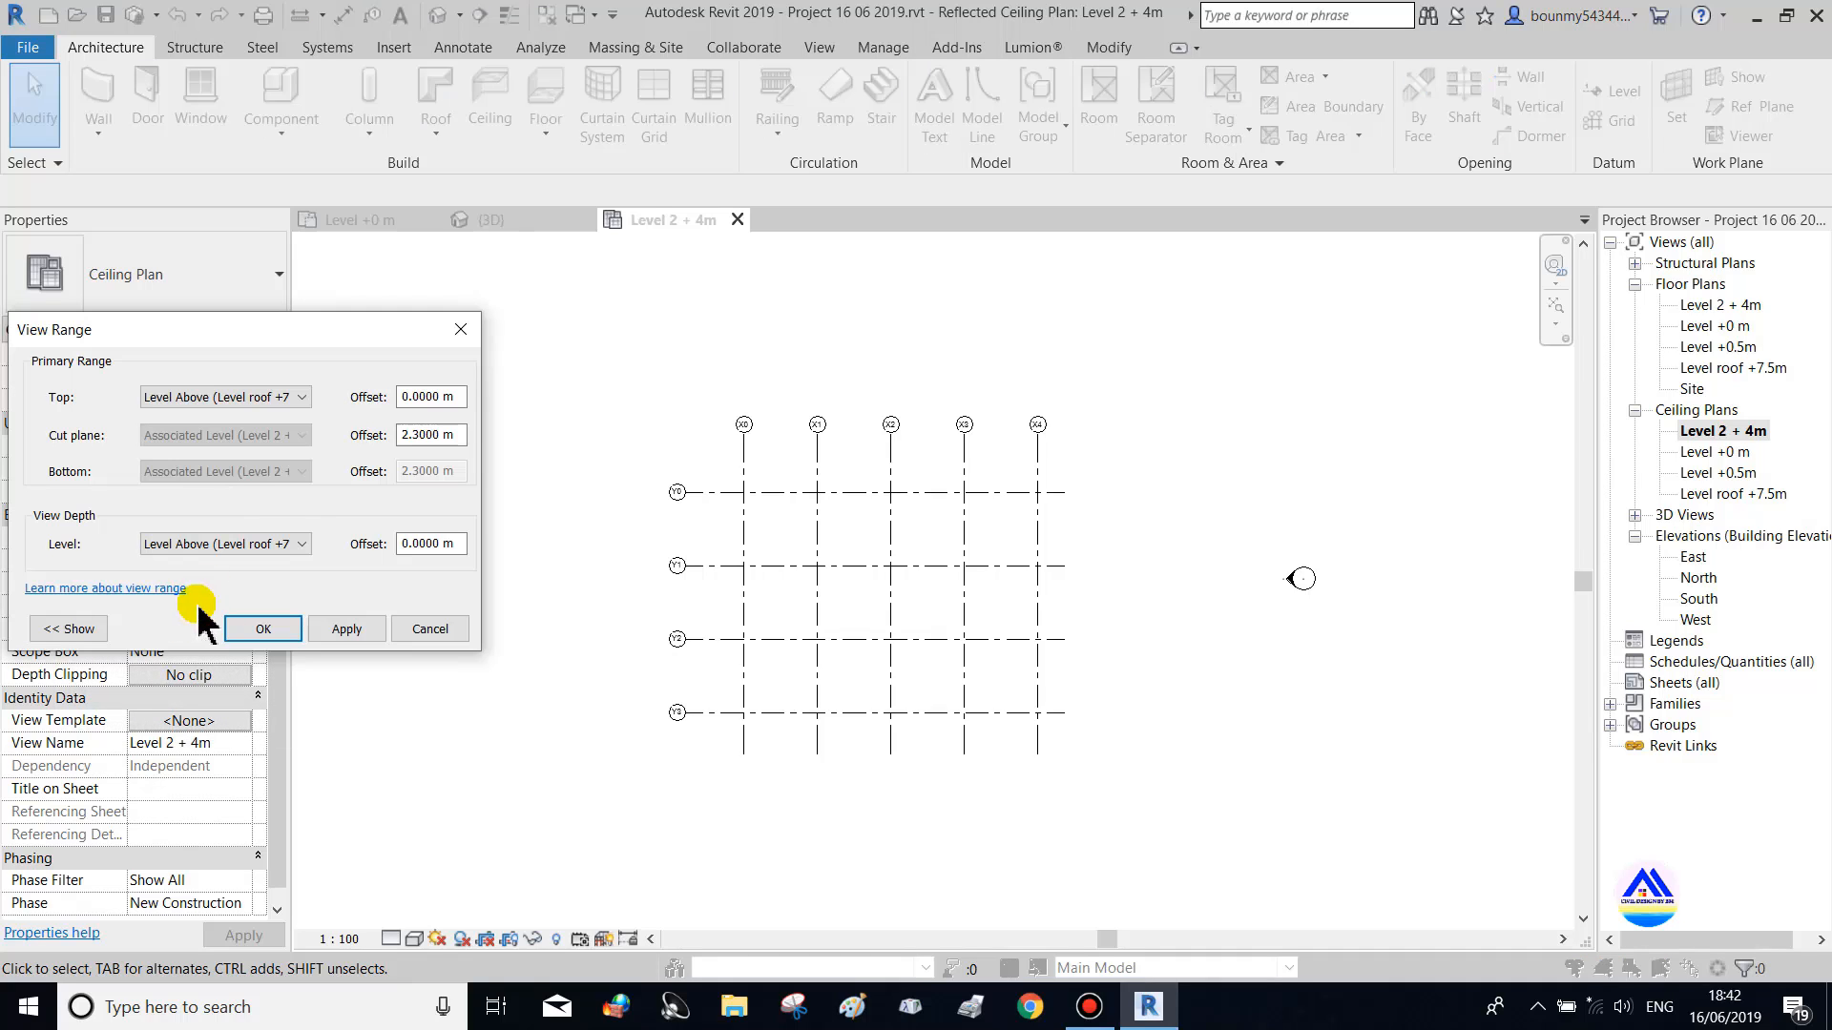
{"action": "left_click", "coordinate": [286, 398]}
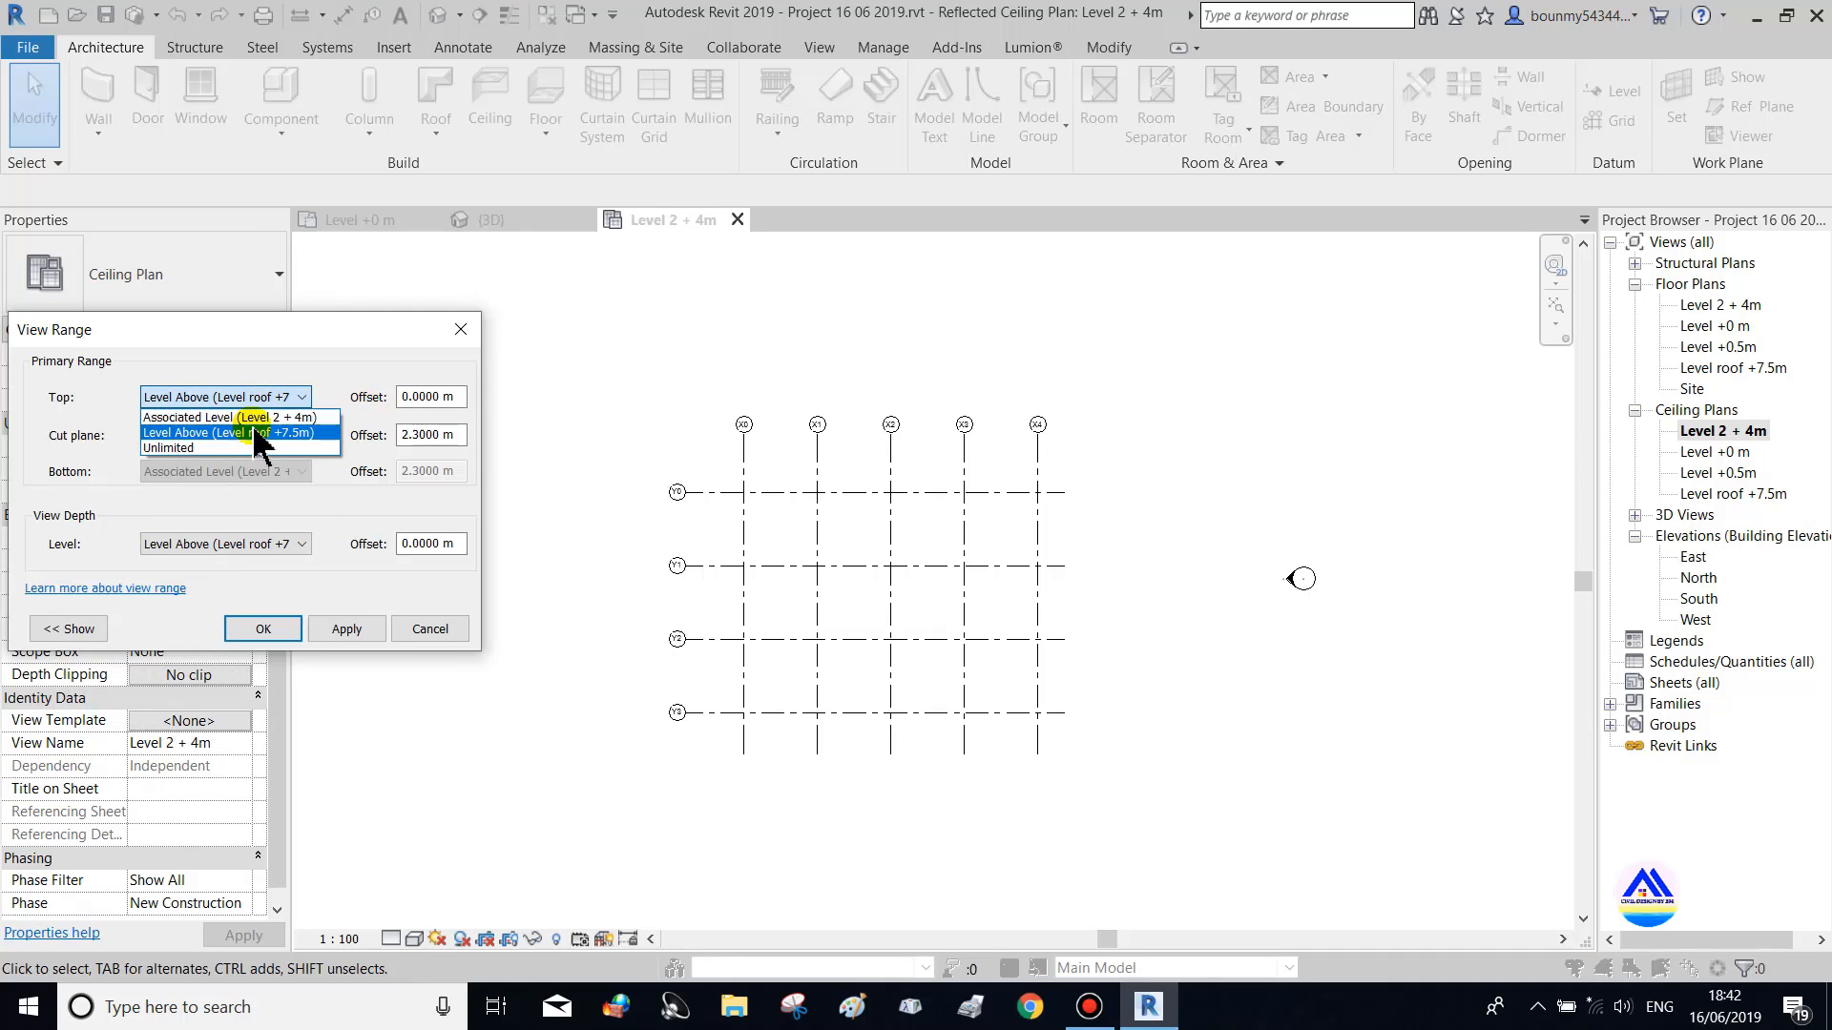
{"action": "left_click", "coordinate": [260, 418]}
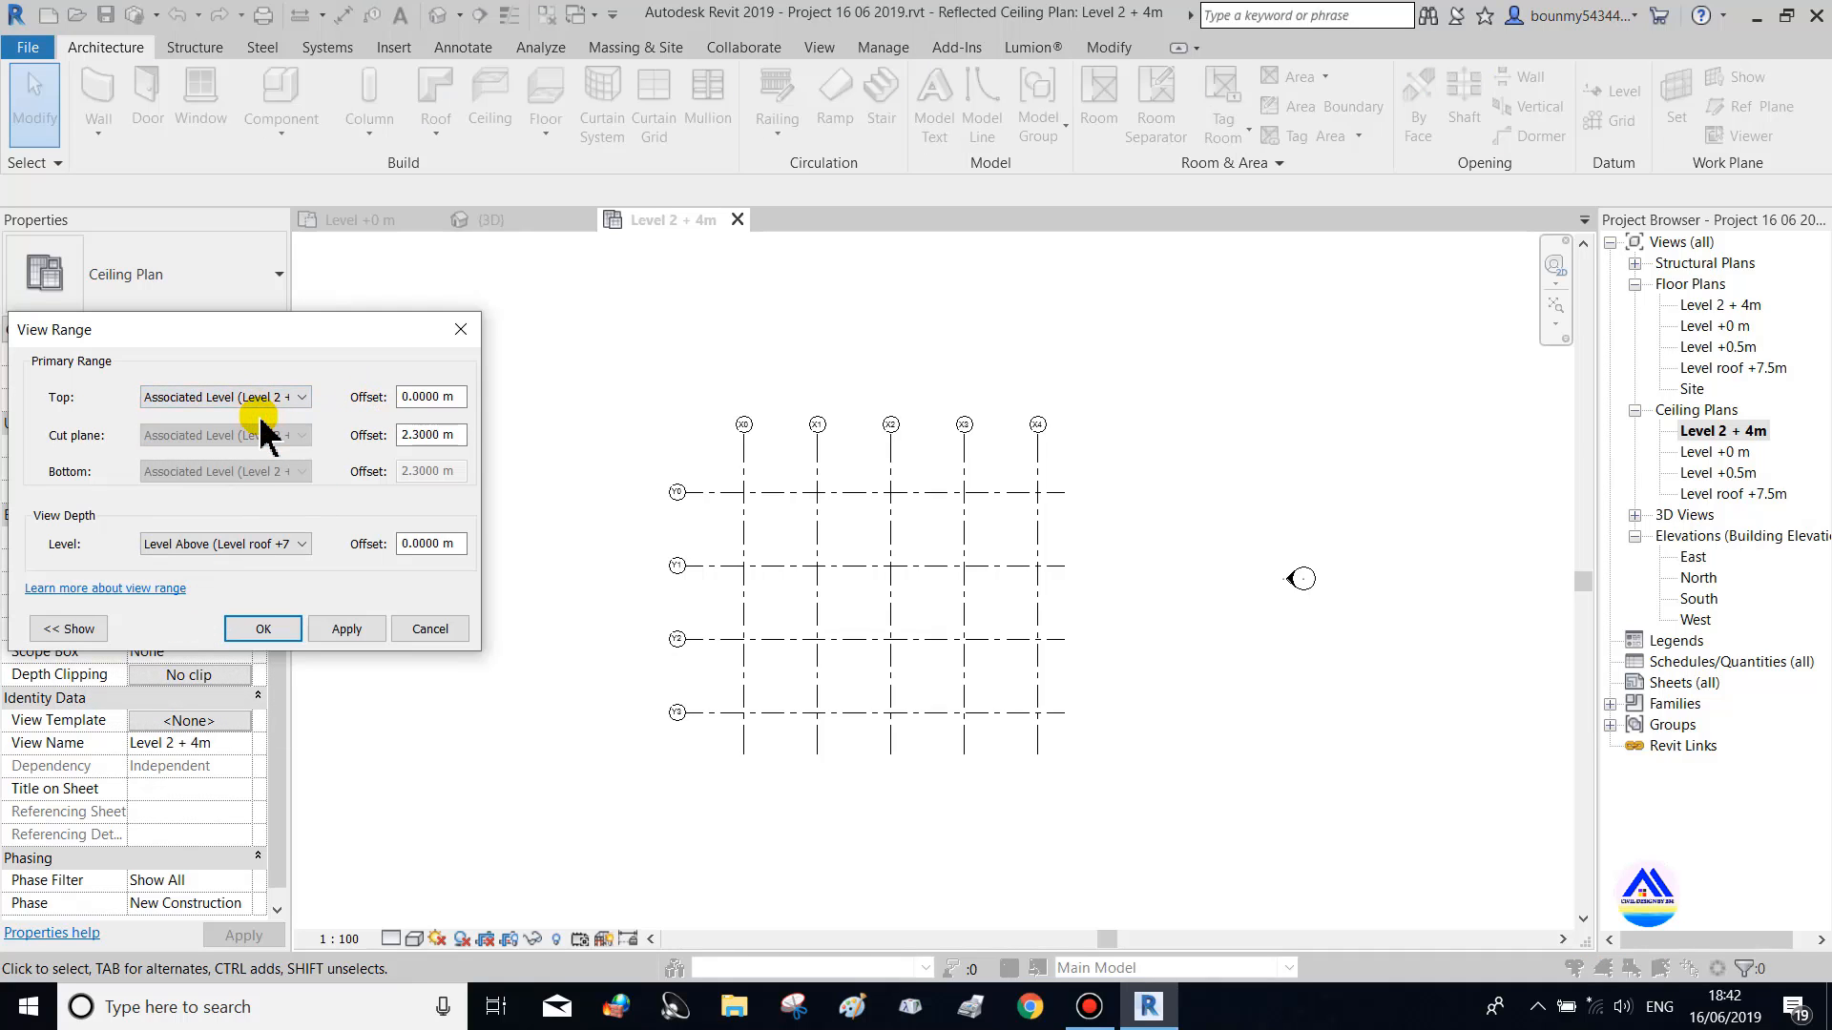
{"action": "left_click", "coordinate": [347, 629]}
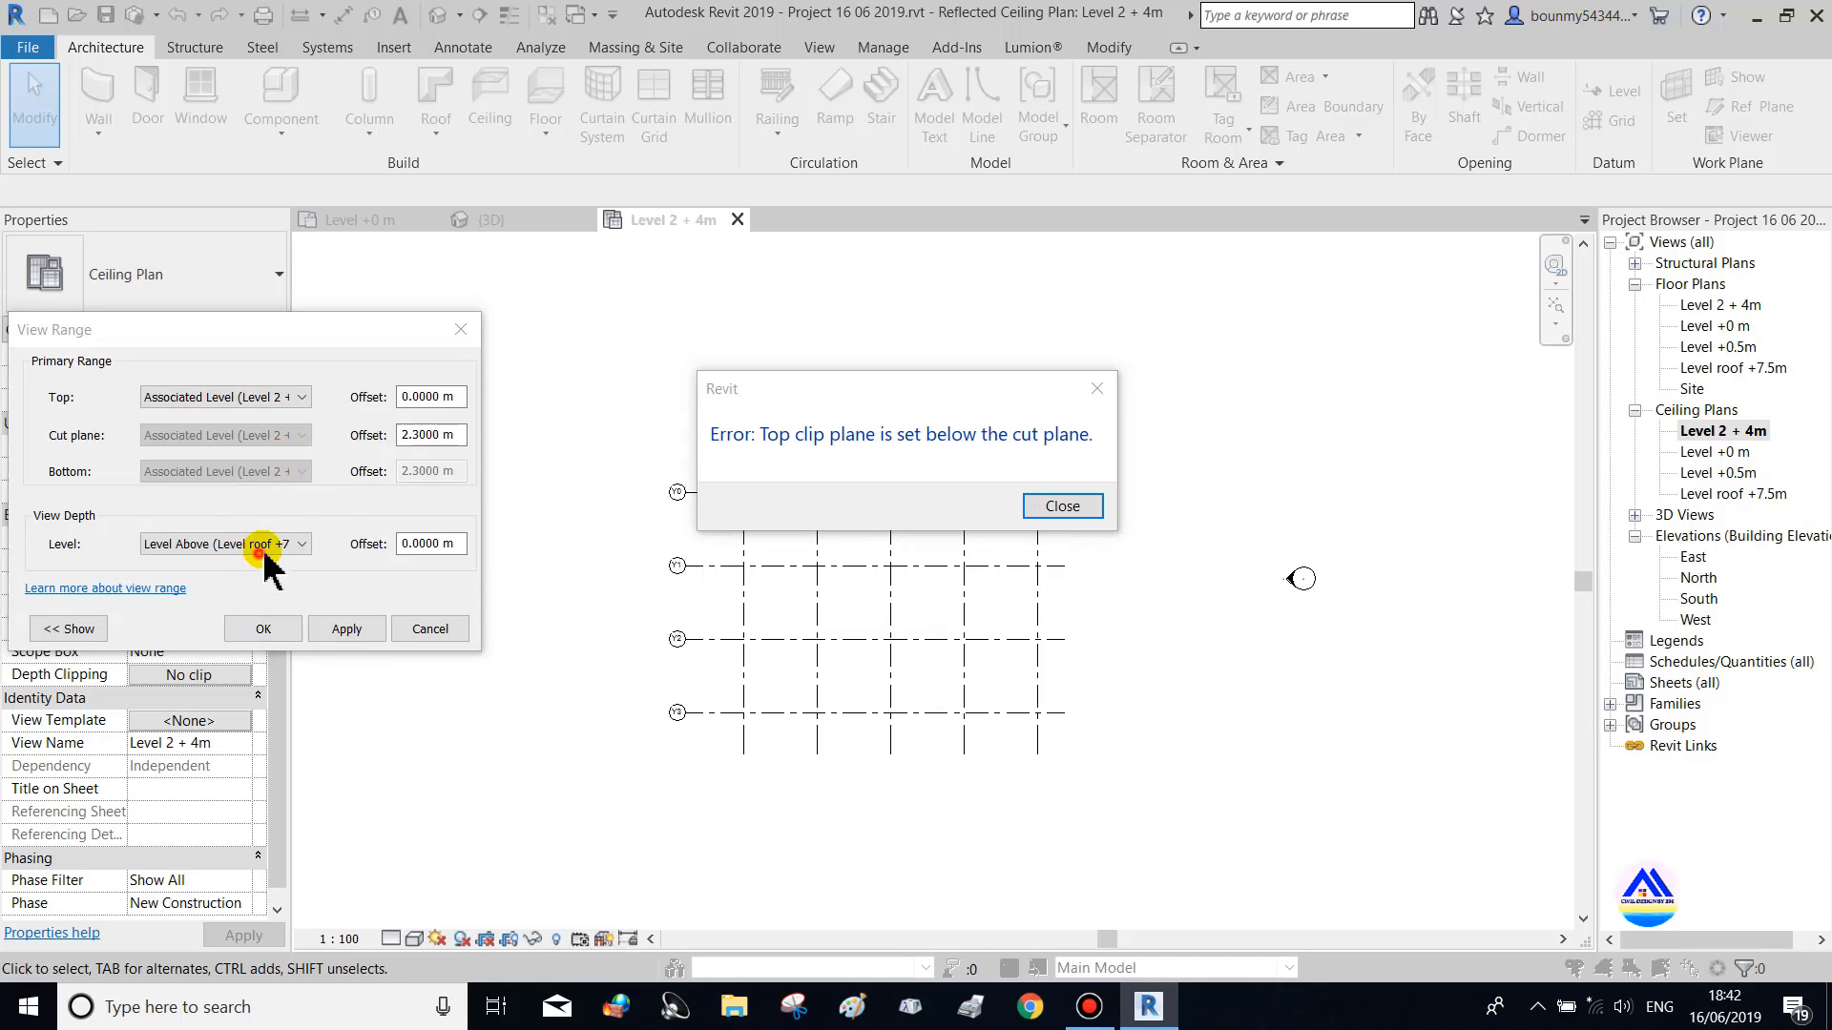
{"action": "left_click", "coordinate": [1096, 389]}
{"action": "left_click", "coordinate": [270, 543]}
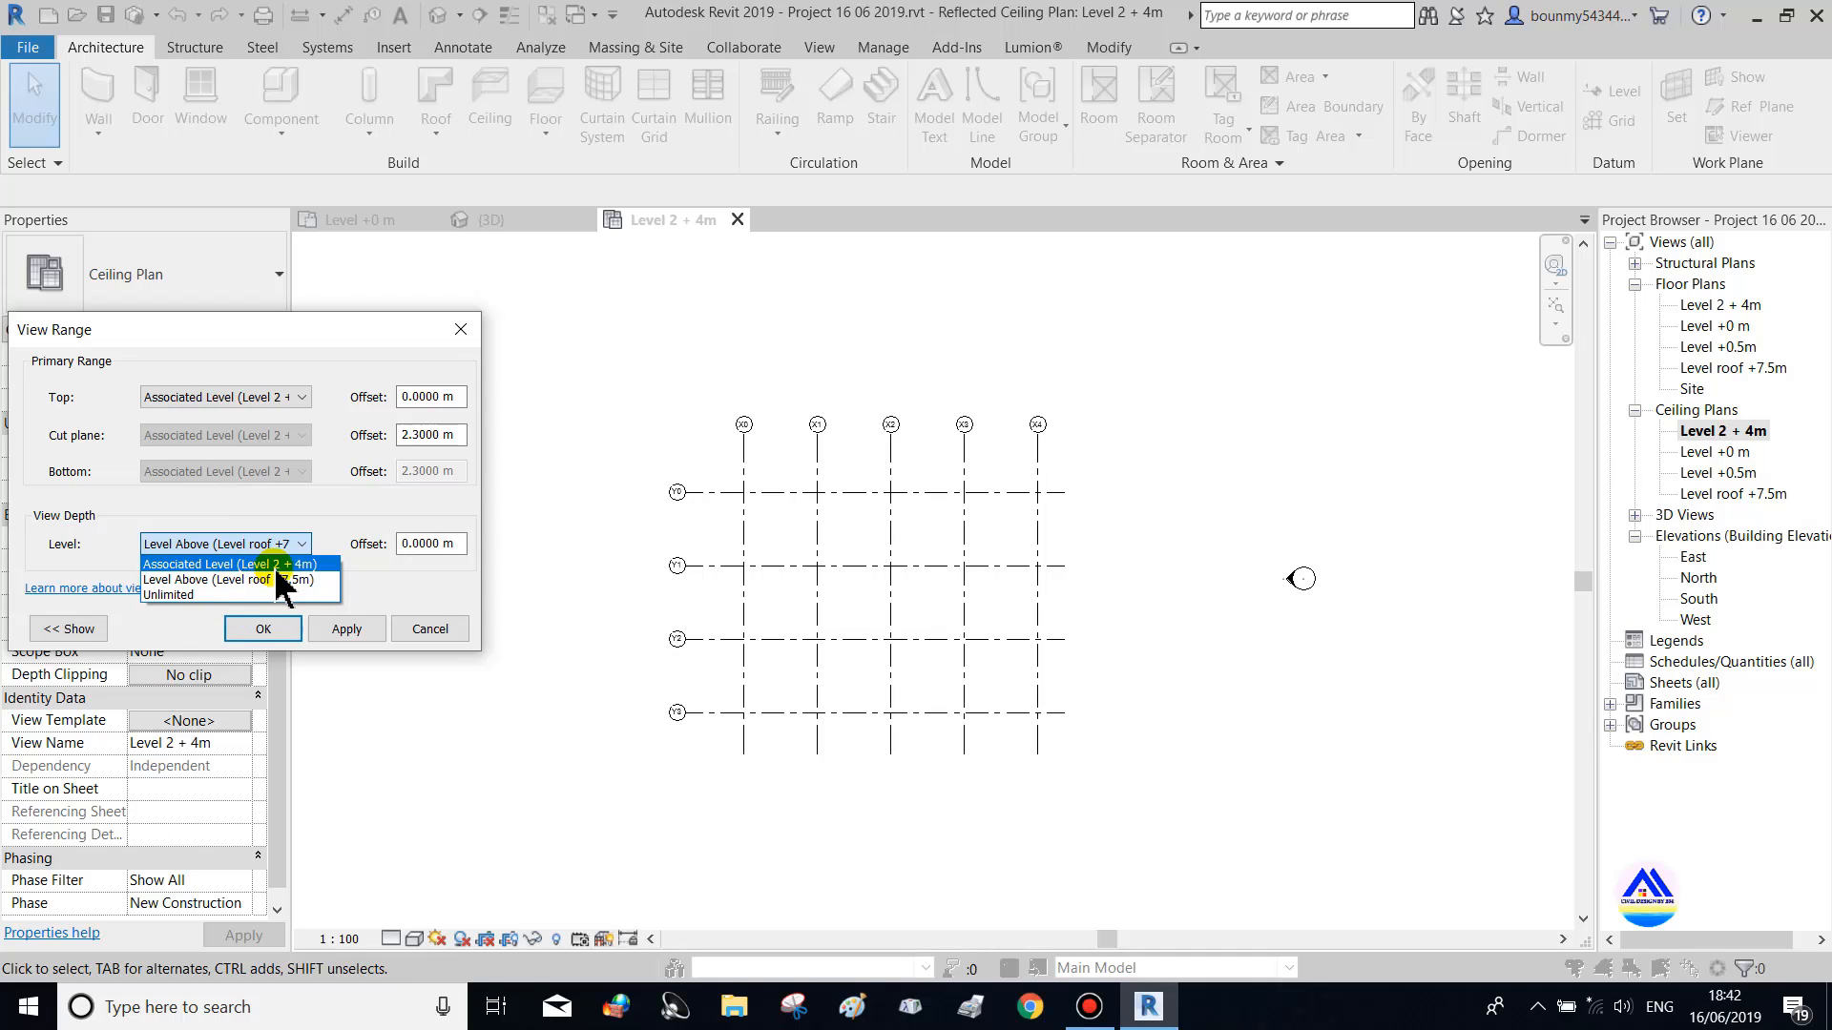
{"action": "left_click", "coordinate": [286, 565]}
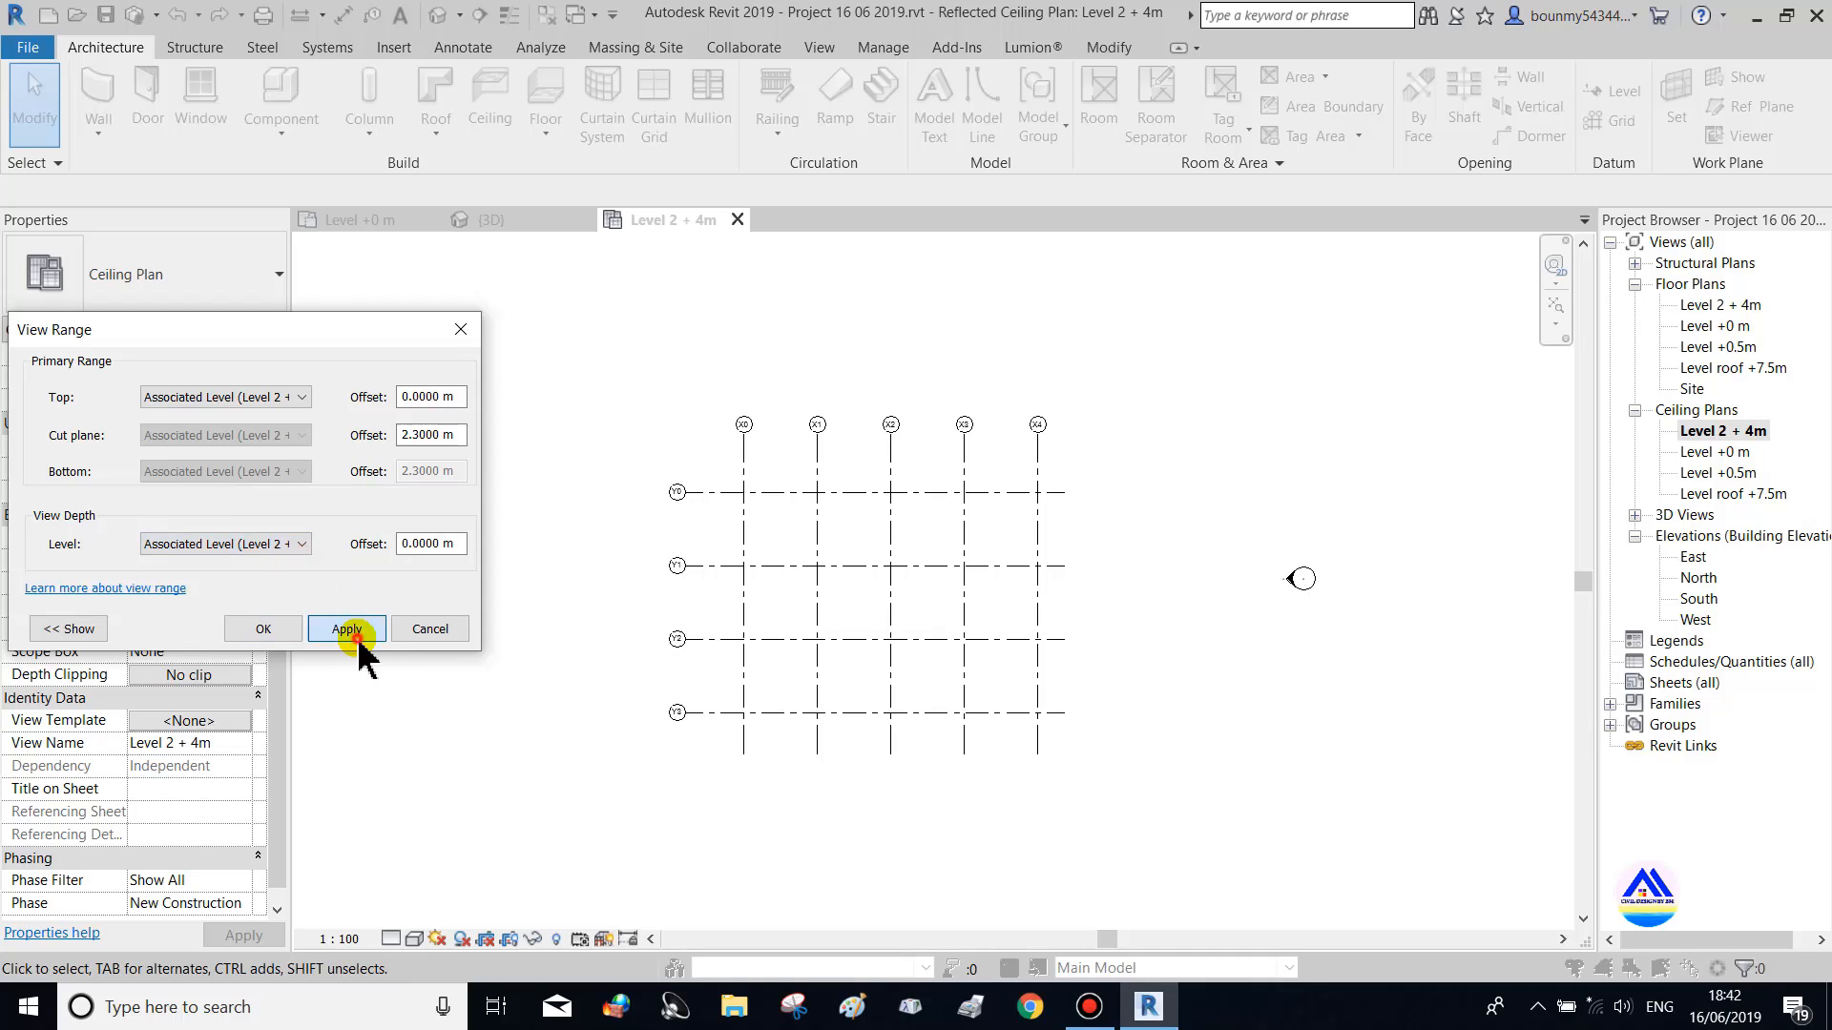
{"action": "left_click", "coordinate": [348, 629]}
{"action": "left_click", "coordinate": [1094, 390]}
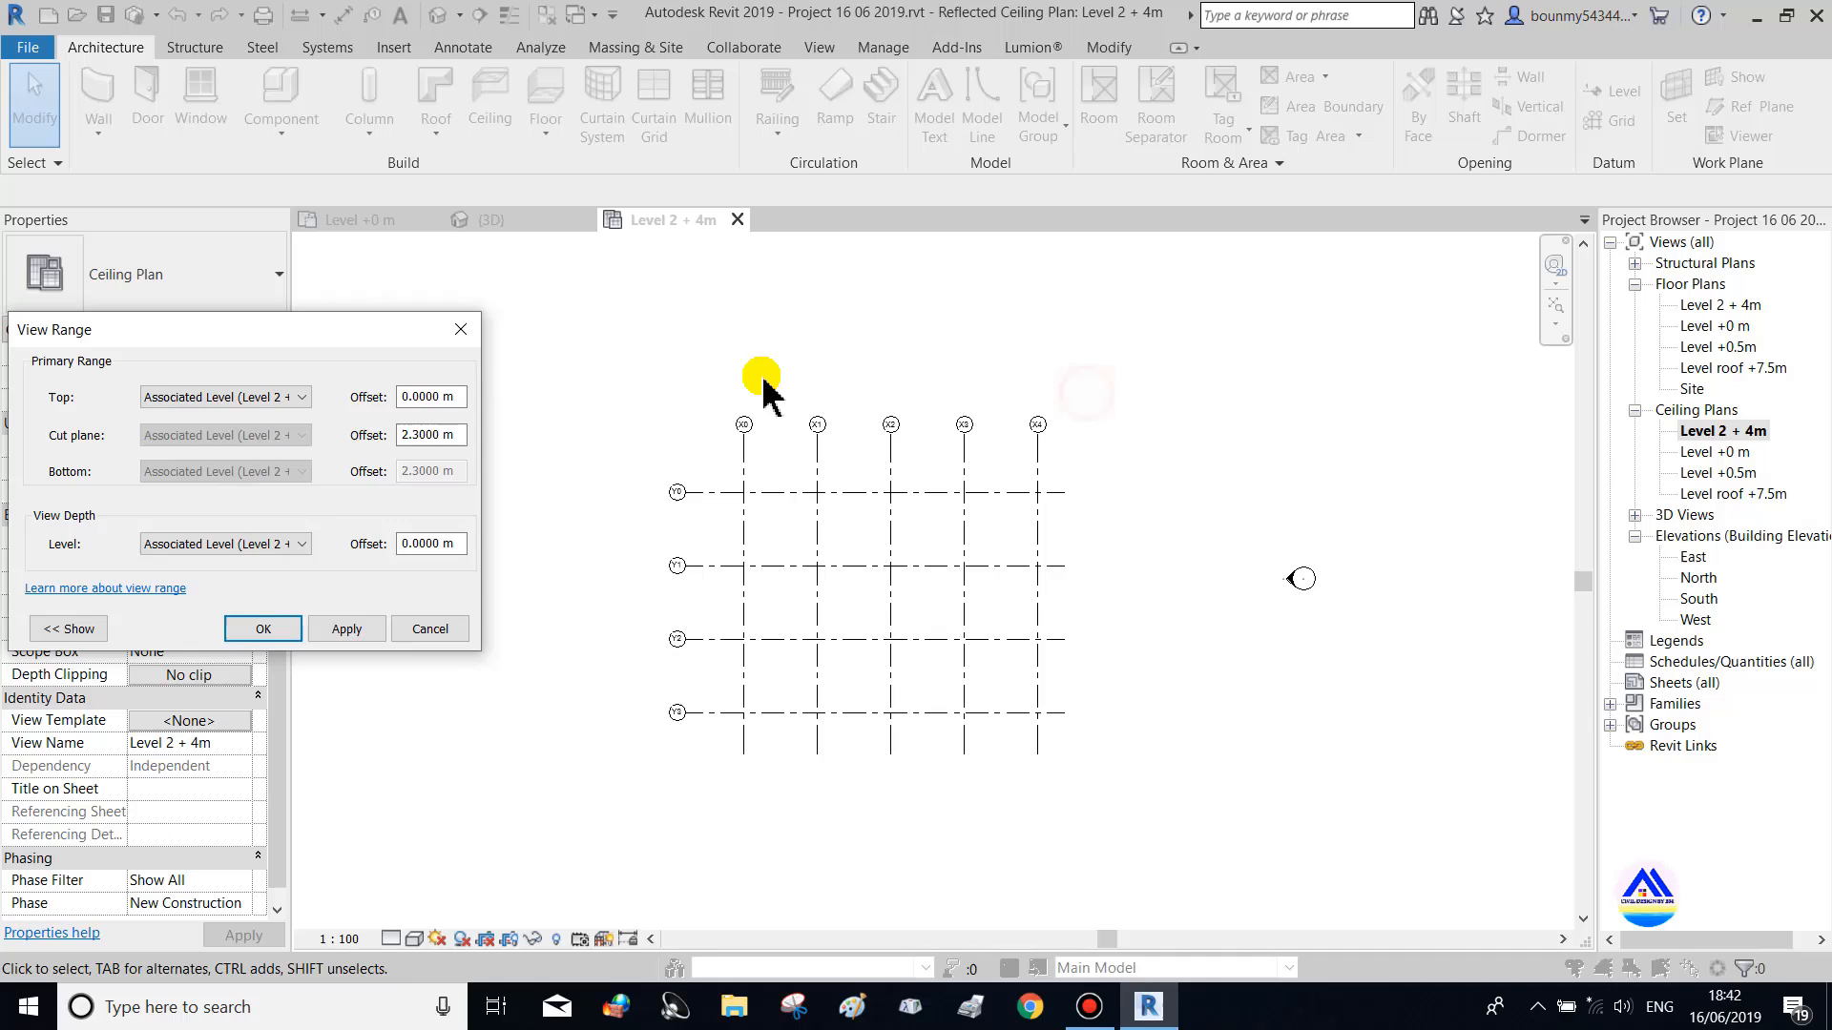
{"action": "left_click", "coordinate": [462, 332]}
Open the Level +0.5m ceiling plan and close all inactive views
{"action": "left_click", "coordinate": [1714, 451]}
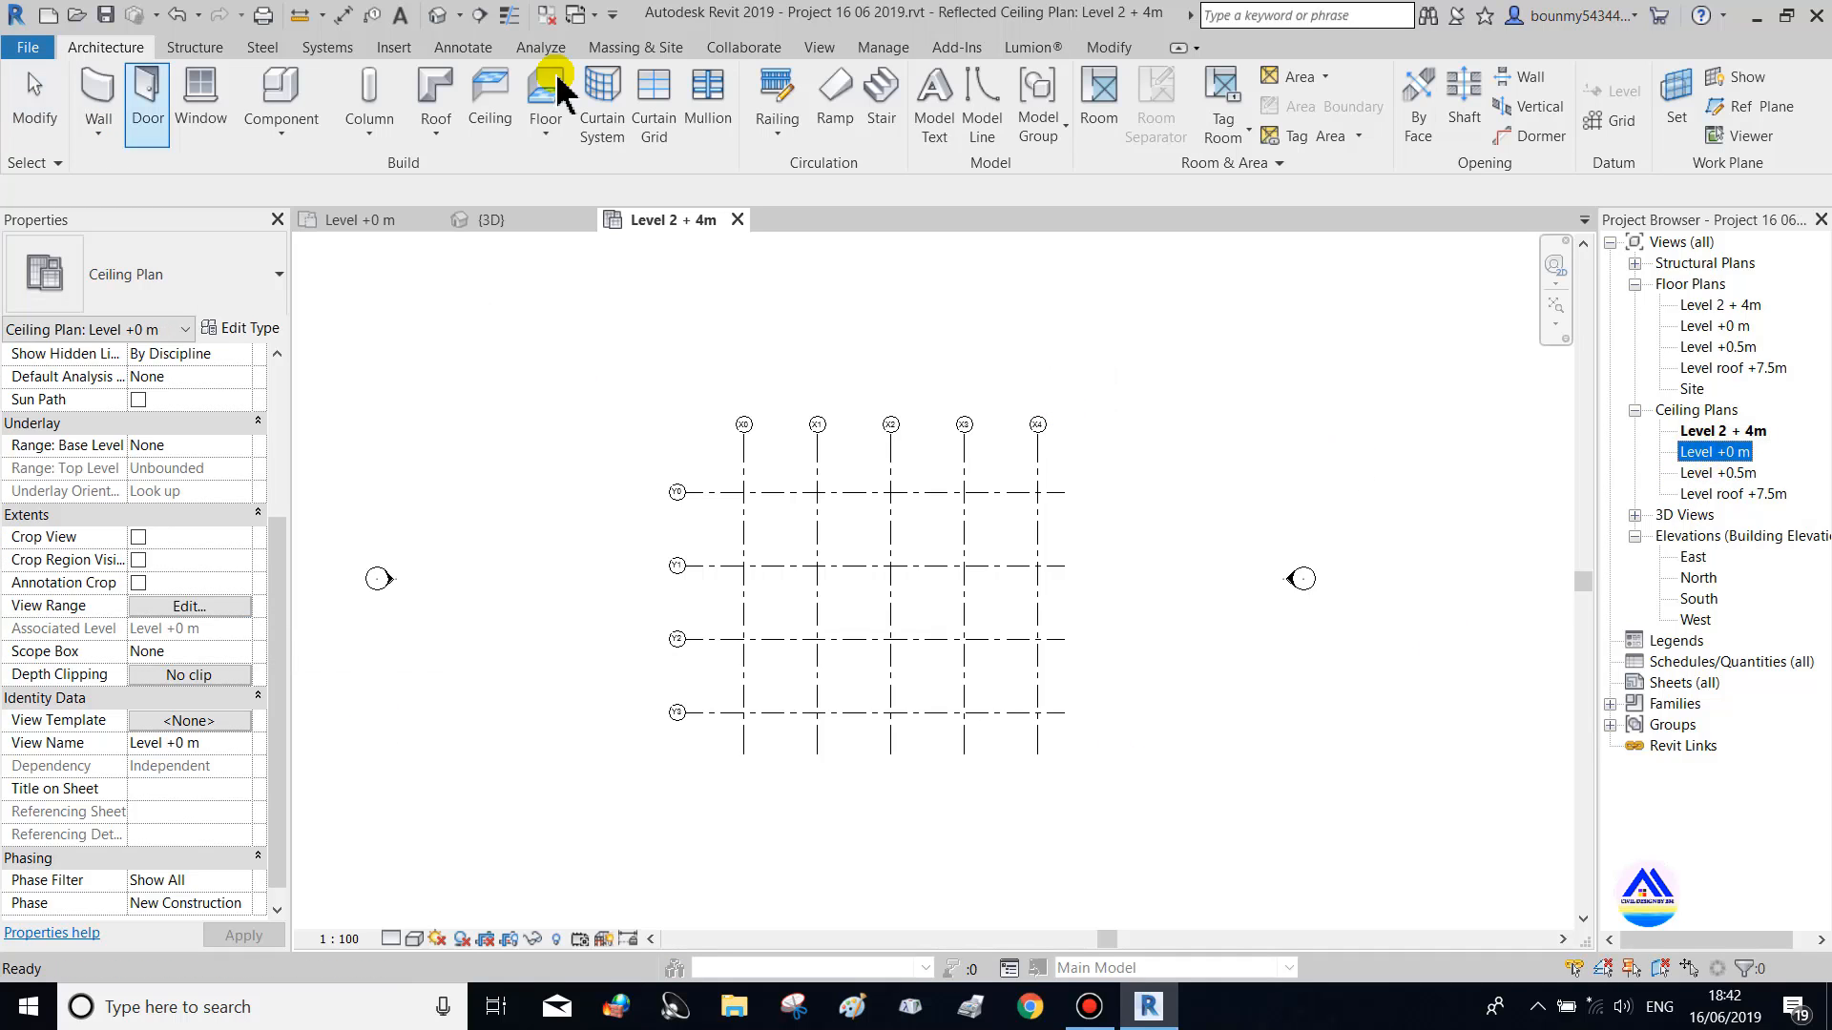
{"action": "left_click", "coordinate": [1729, 473]}
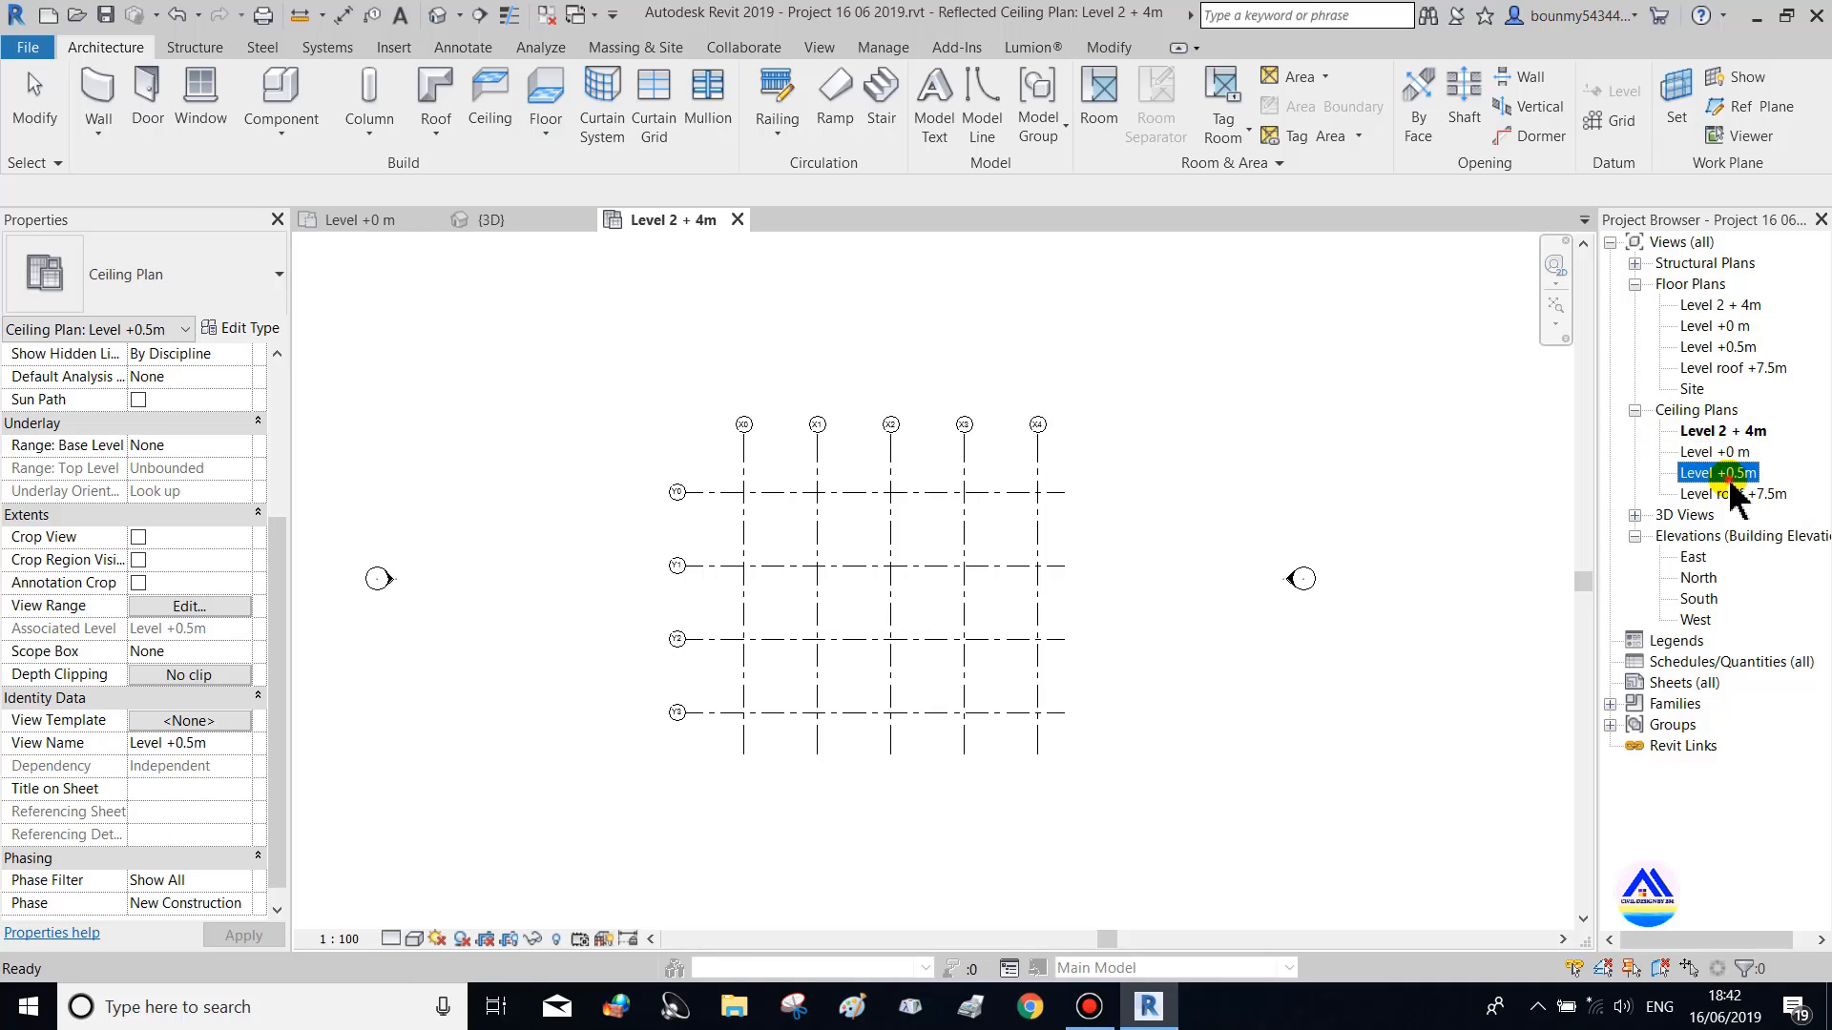
{"action": "double_click", "coordinate": [1722, 473]}
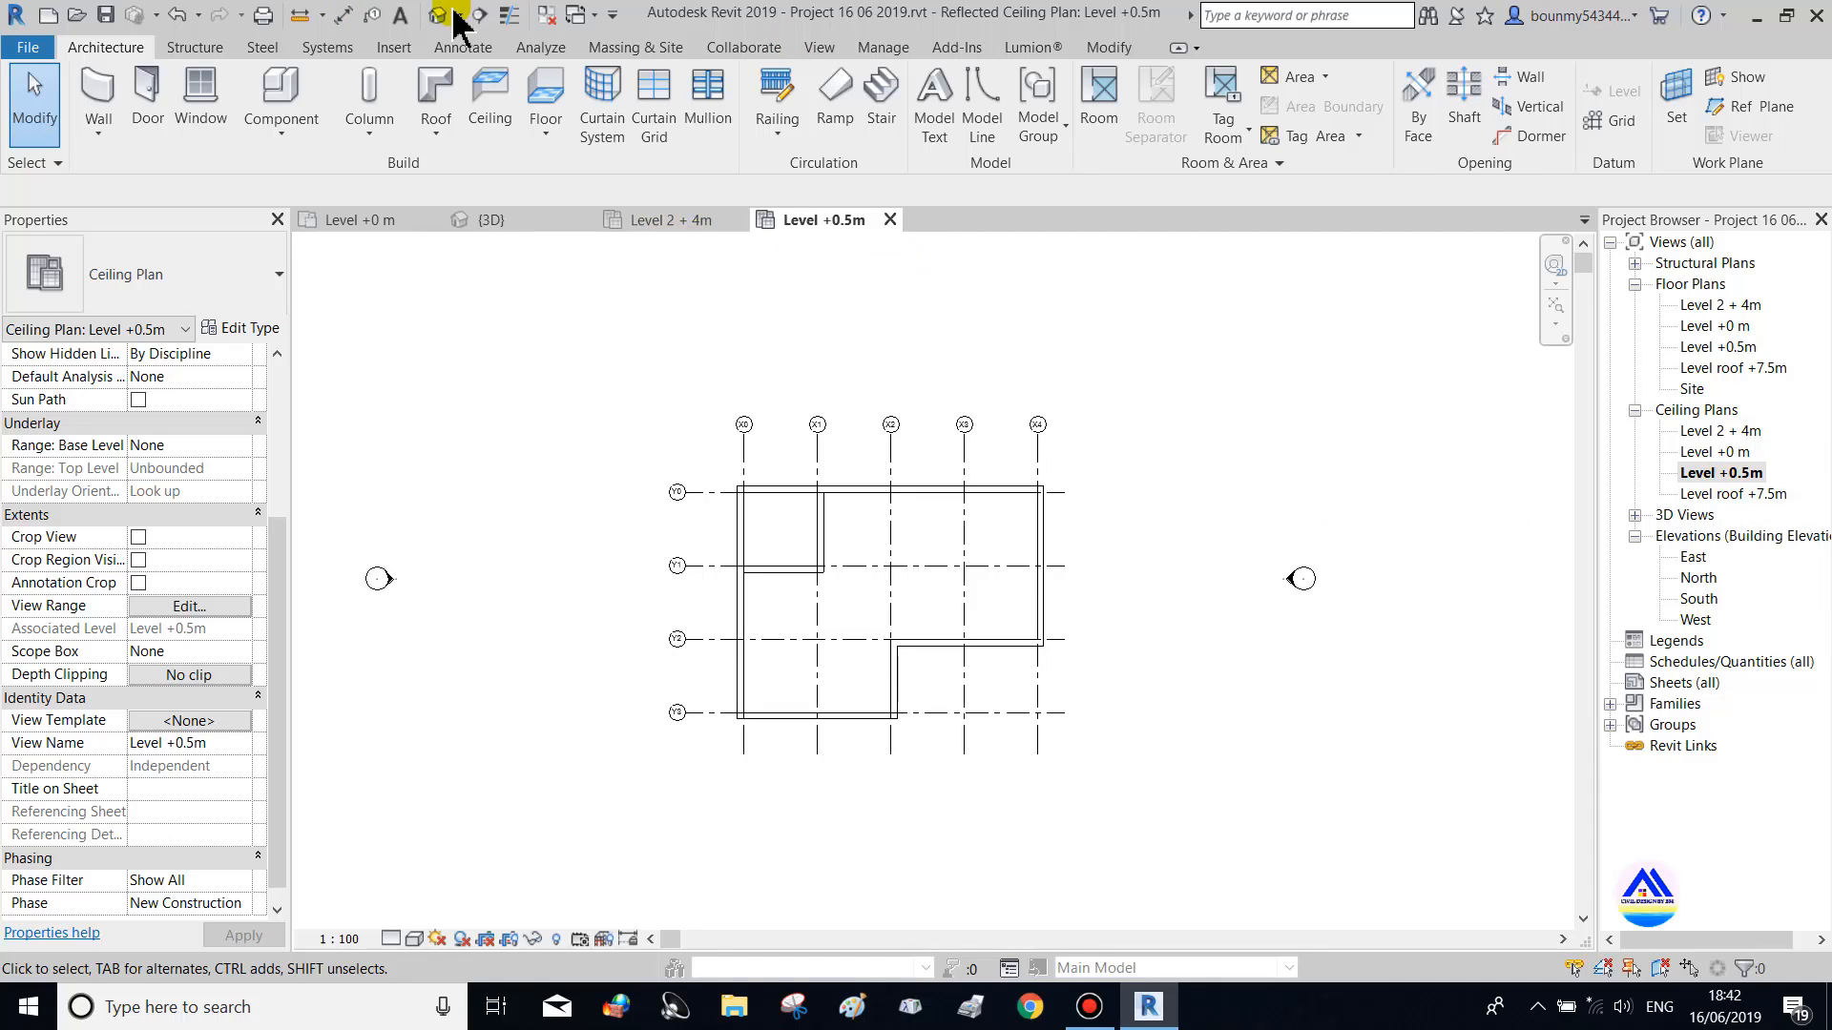
{"action": "left_click", "coordinate": [547, 16]}
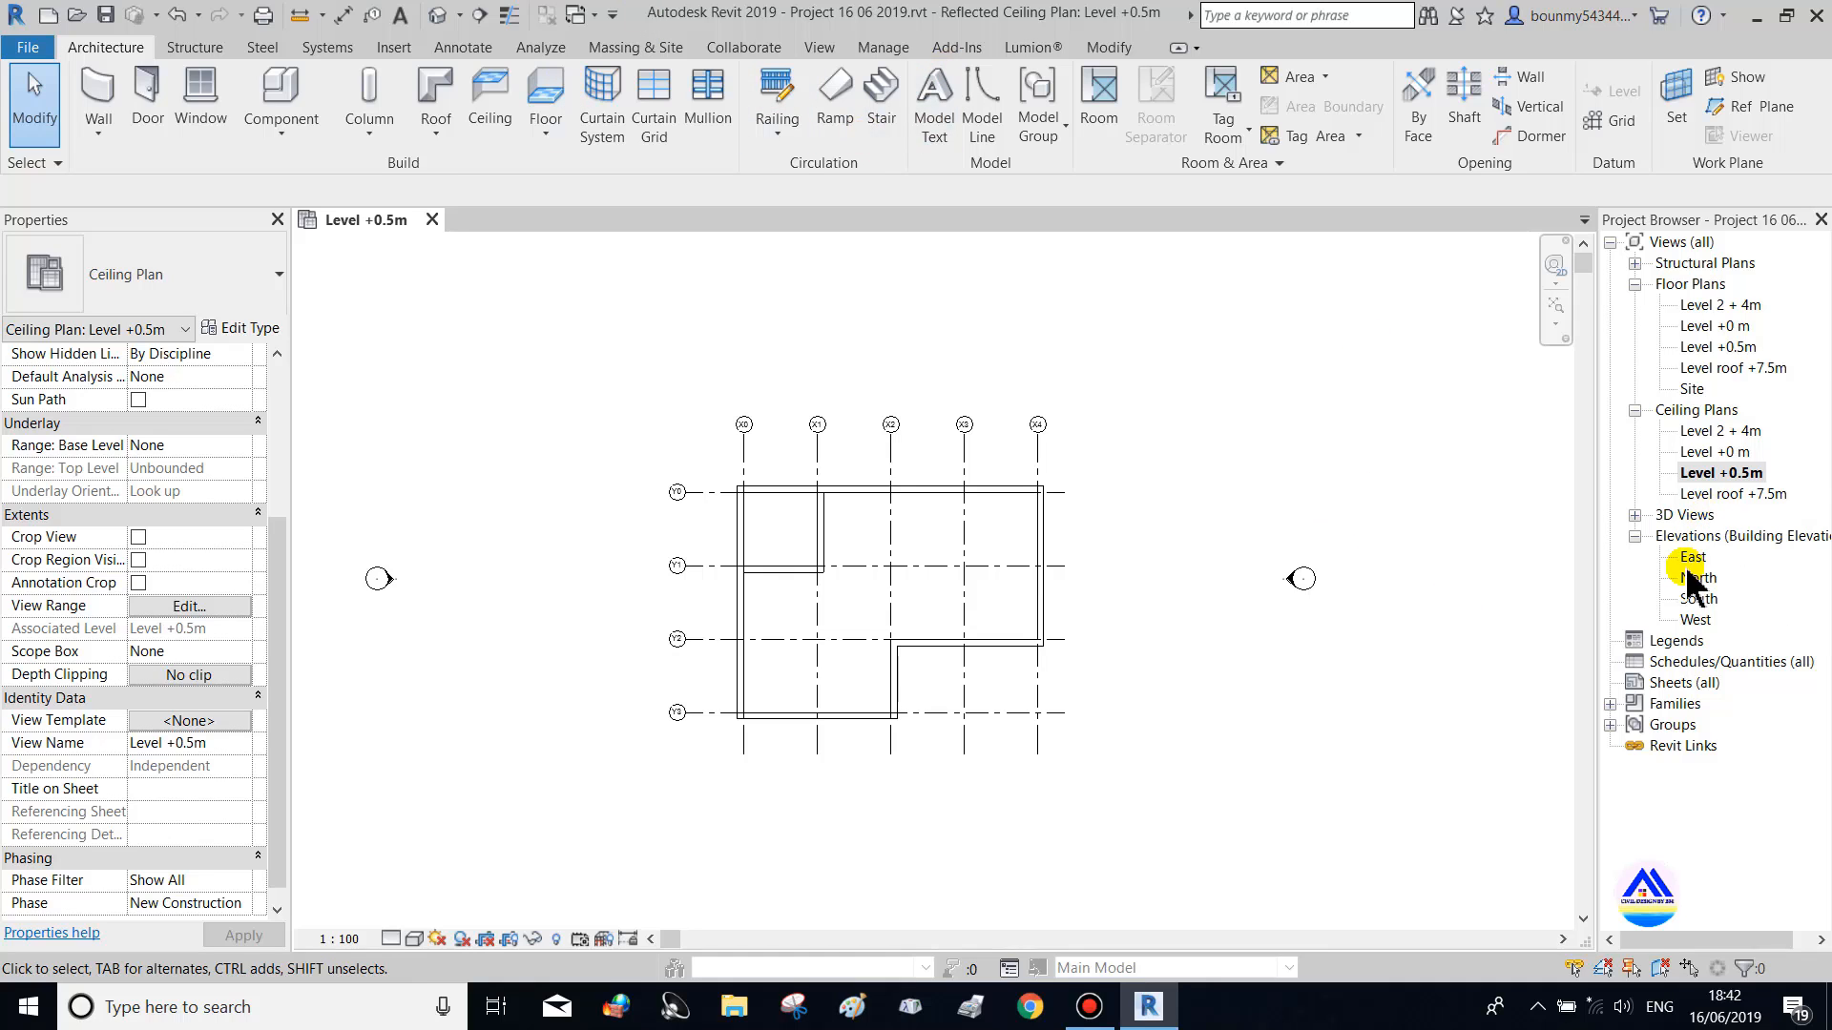
In the South elevation, rename the level at 0.50 m to "Level 1 +0.5m" and apply the new name to its corresponding views
{"action": "double_click", "coordinate": [1699, 601]}
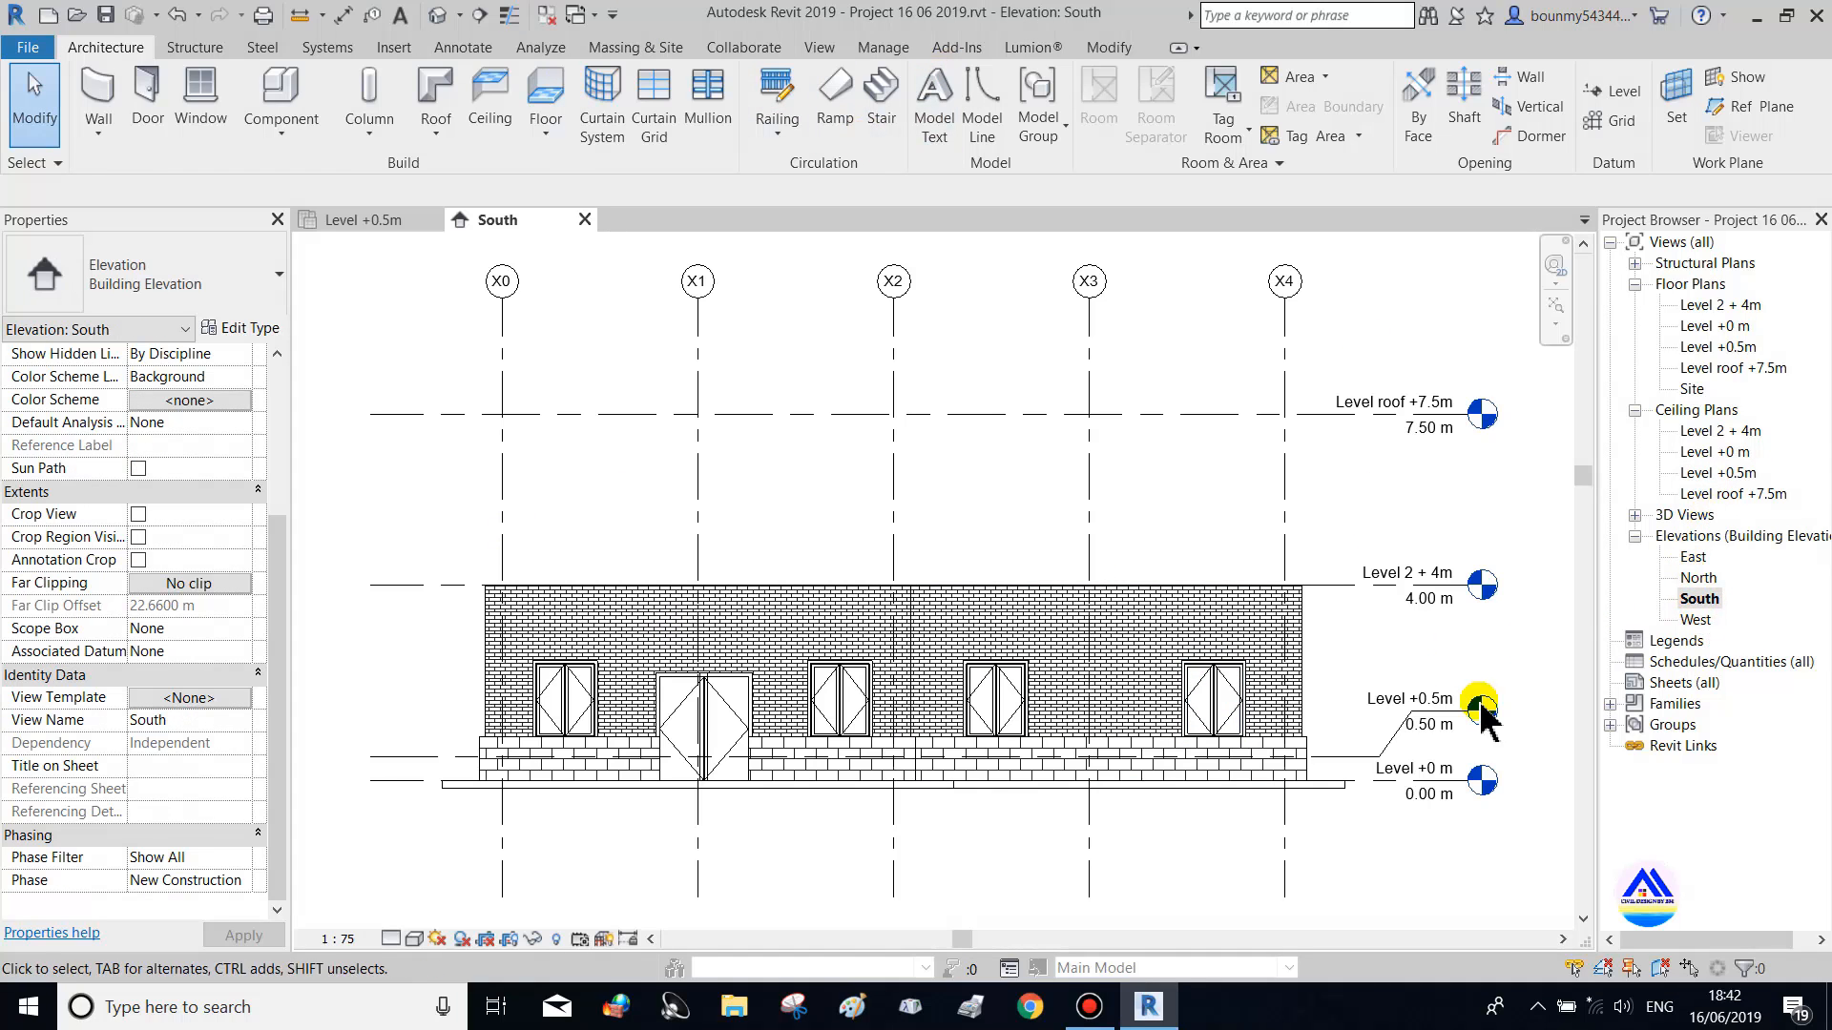
{"action": "left_click", "coordinate": [1423, 708]}
{"action": "scroll", "coordinate": [1431, 706], "scroll_direction": "up", "scroll_amount": 4}
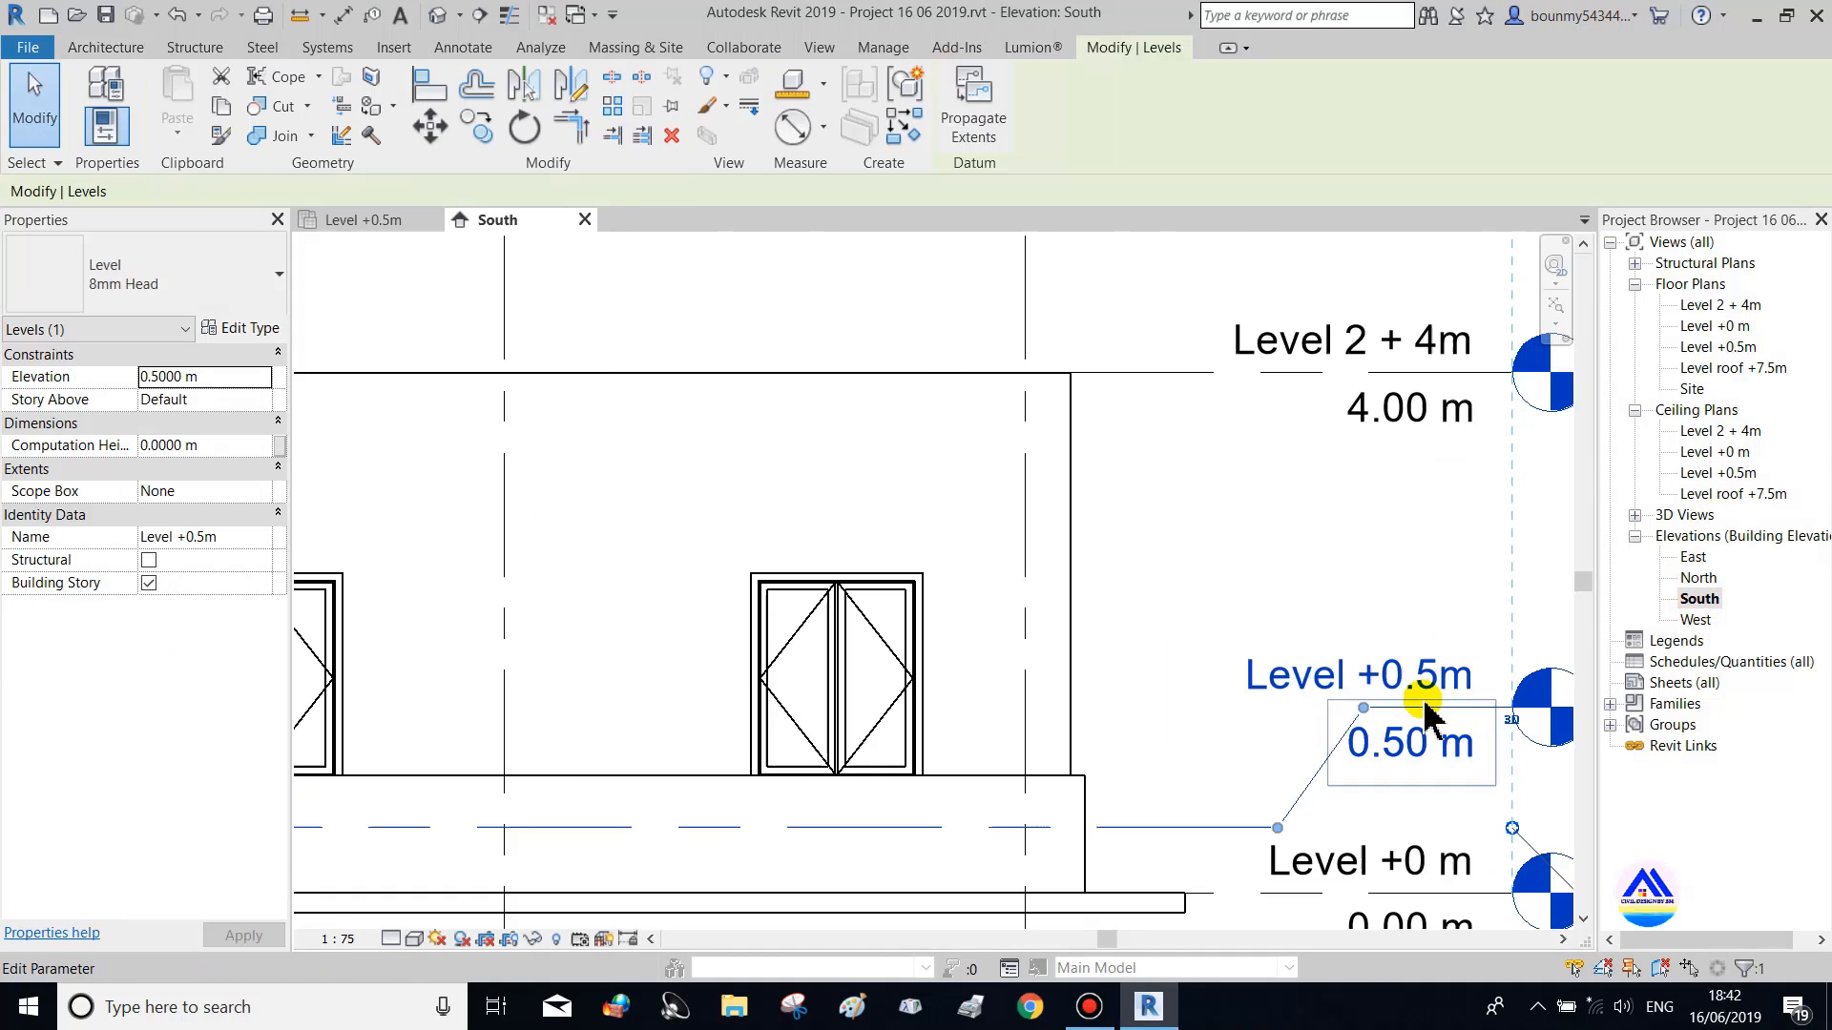
{"action": "left_click", "coordinate": [1371, 679]}
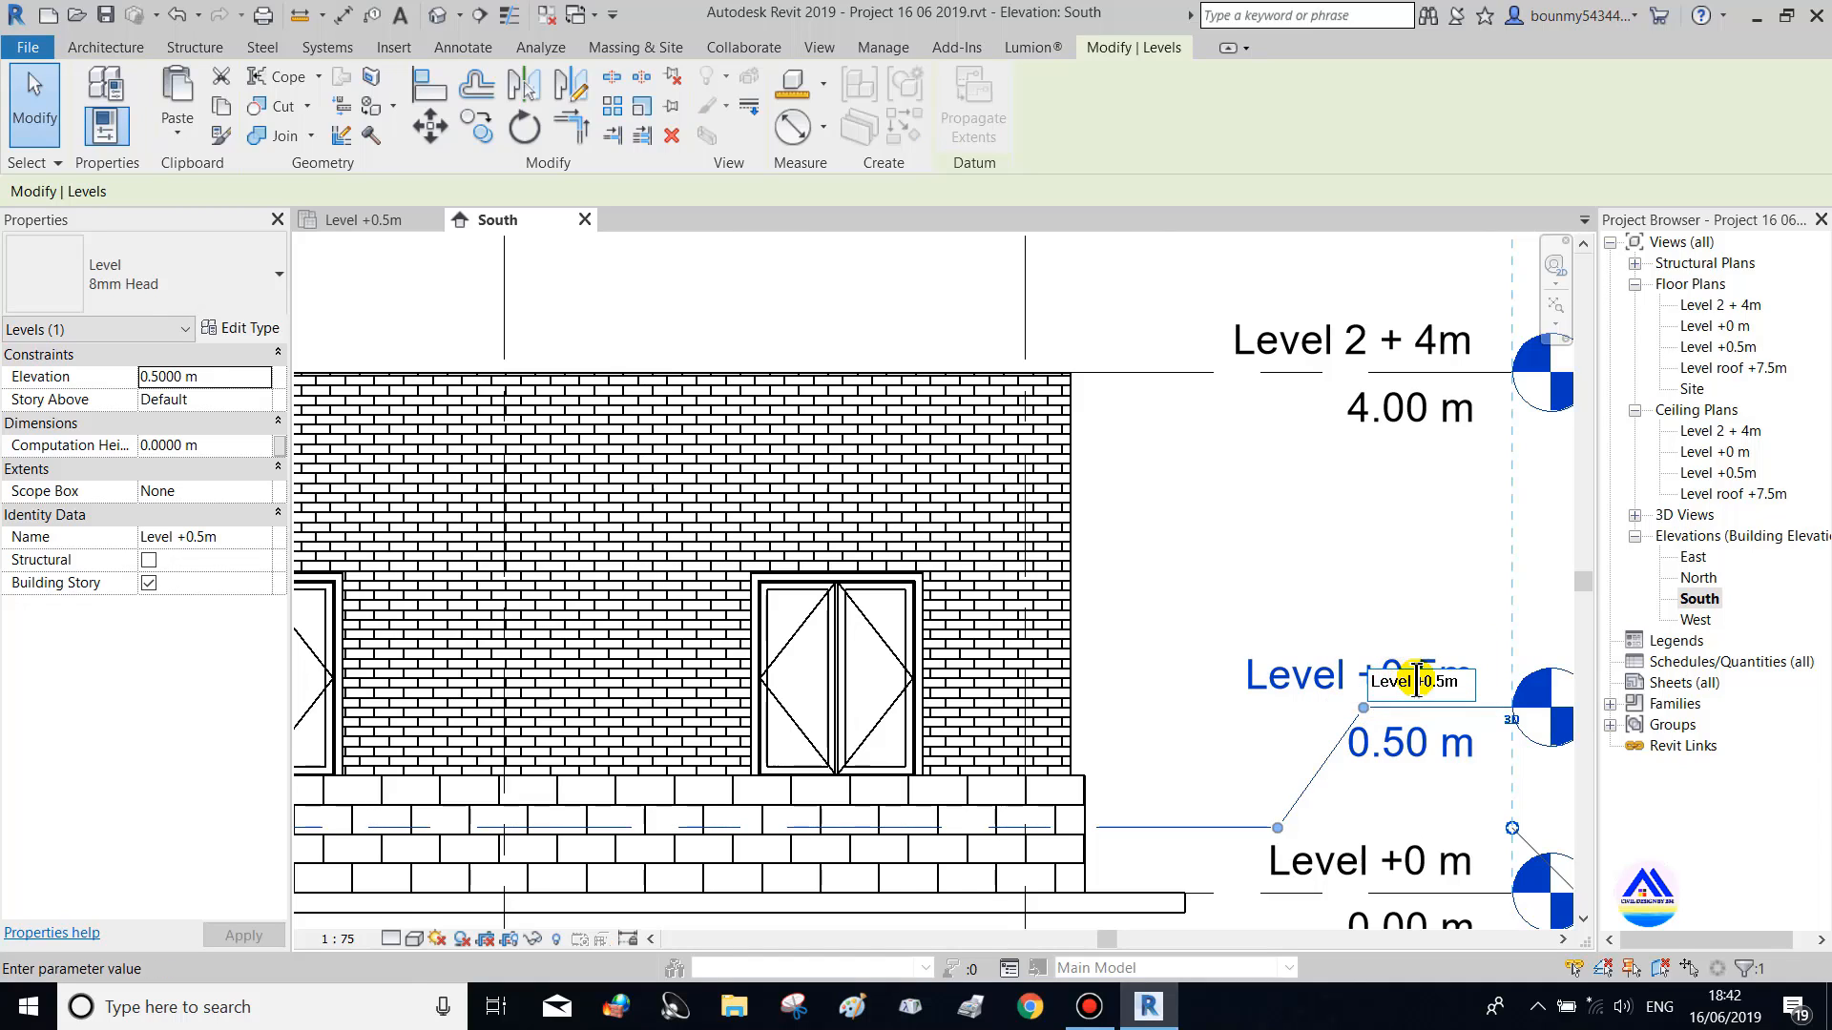
{"action": "left_click", "coordinate": [1415, 681]}
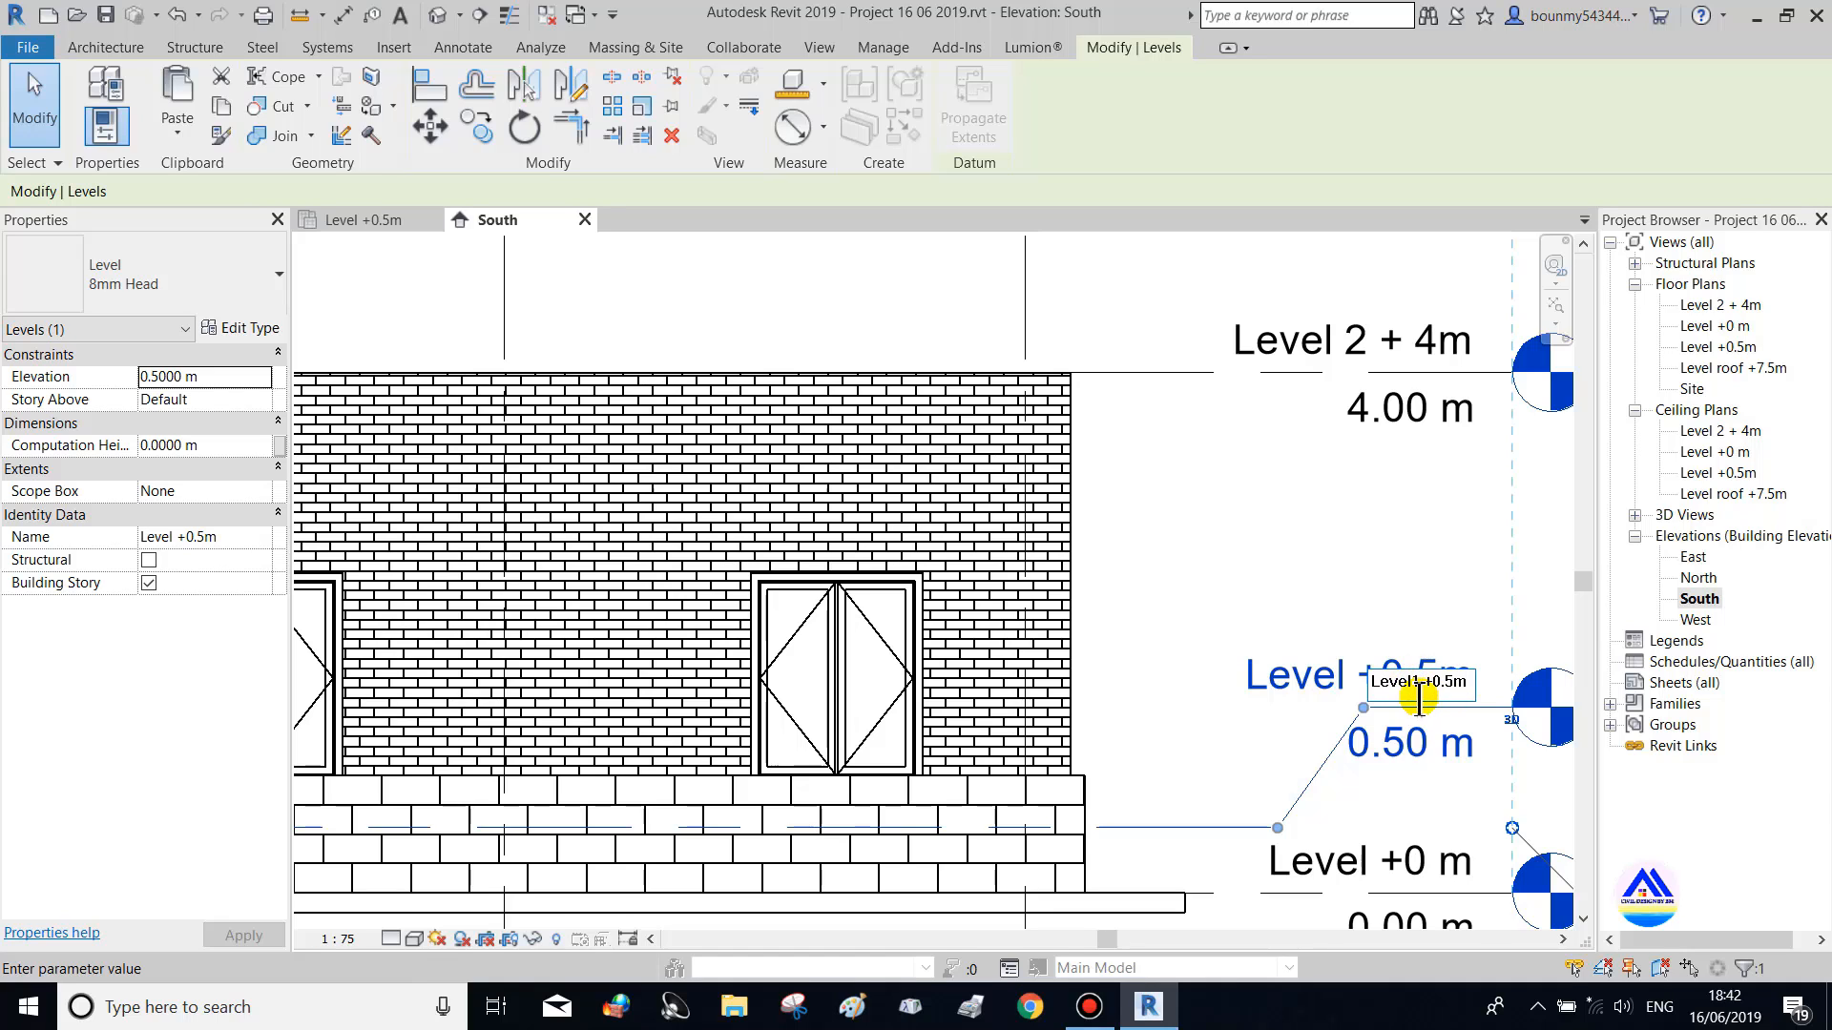
{"action": "type", "text": "1"}
{"action": "key", "text": "Return"}
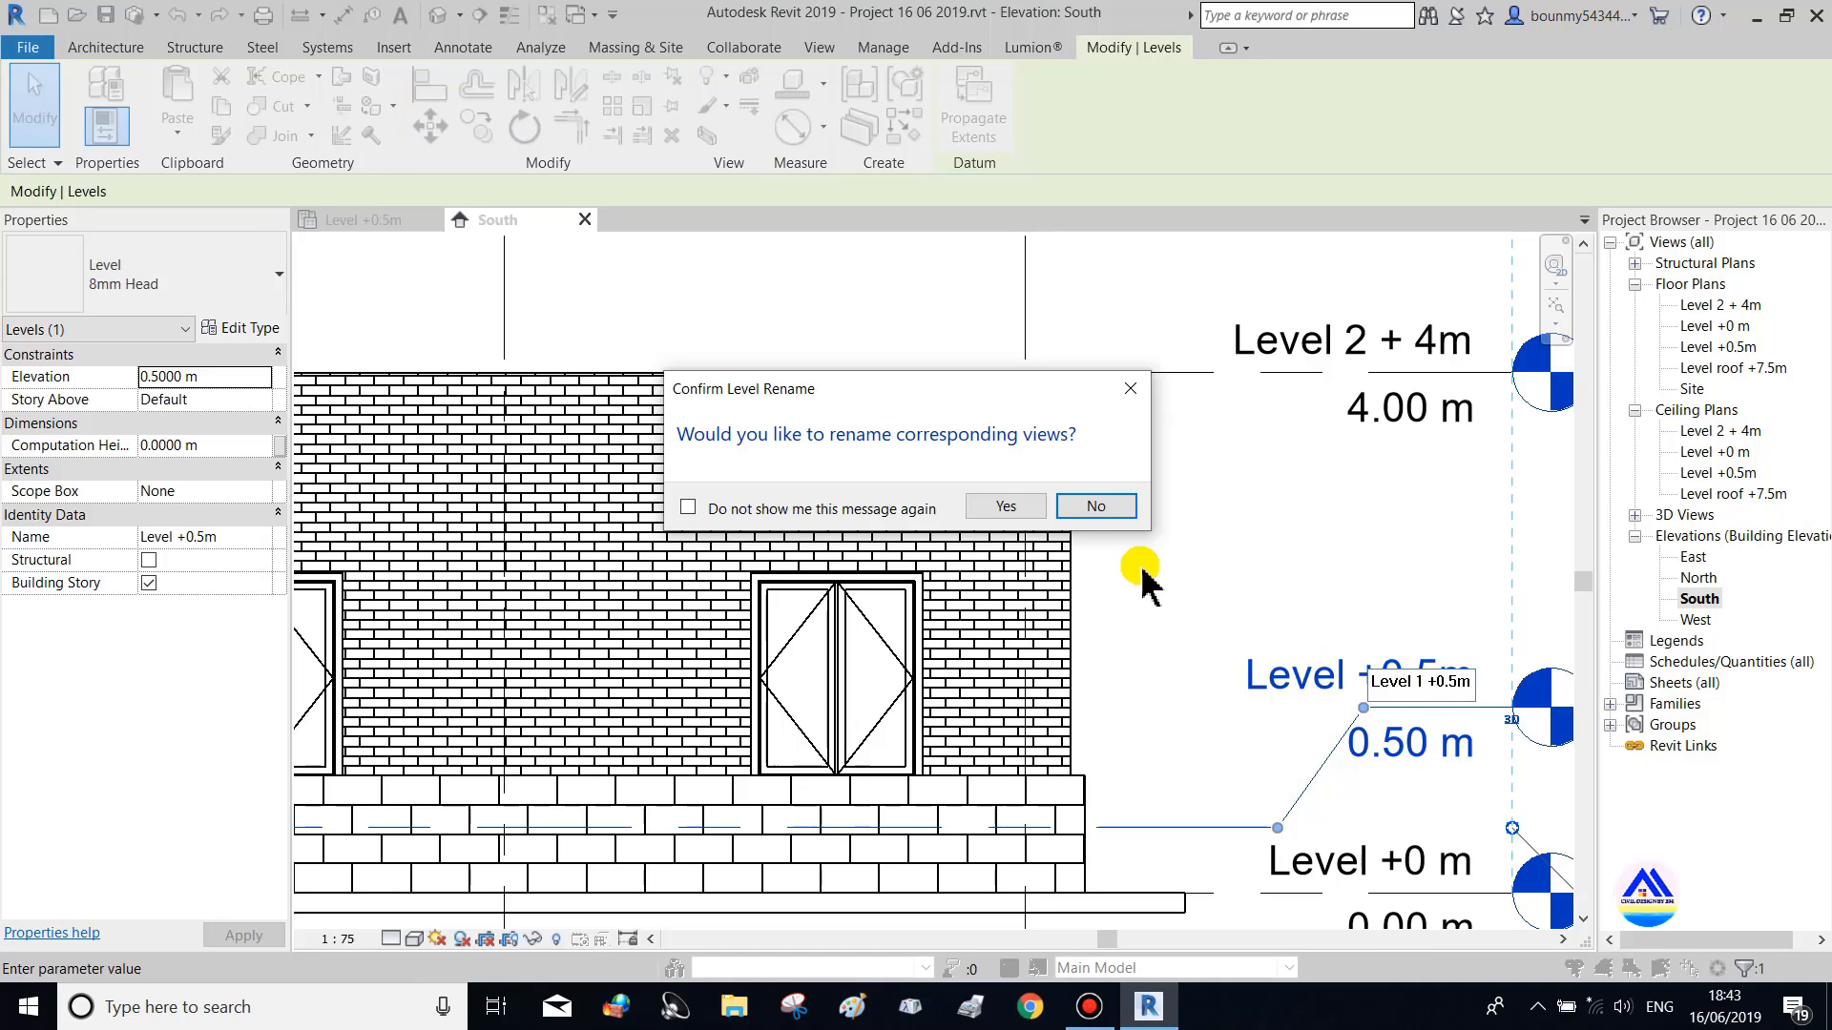
{"action": "left_click", "coordinate": [1026, 506]}
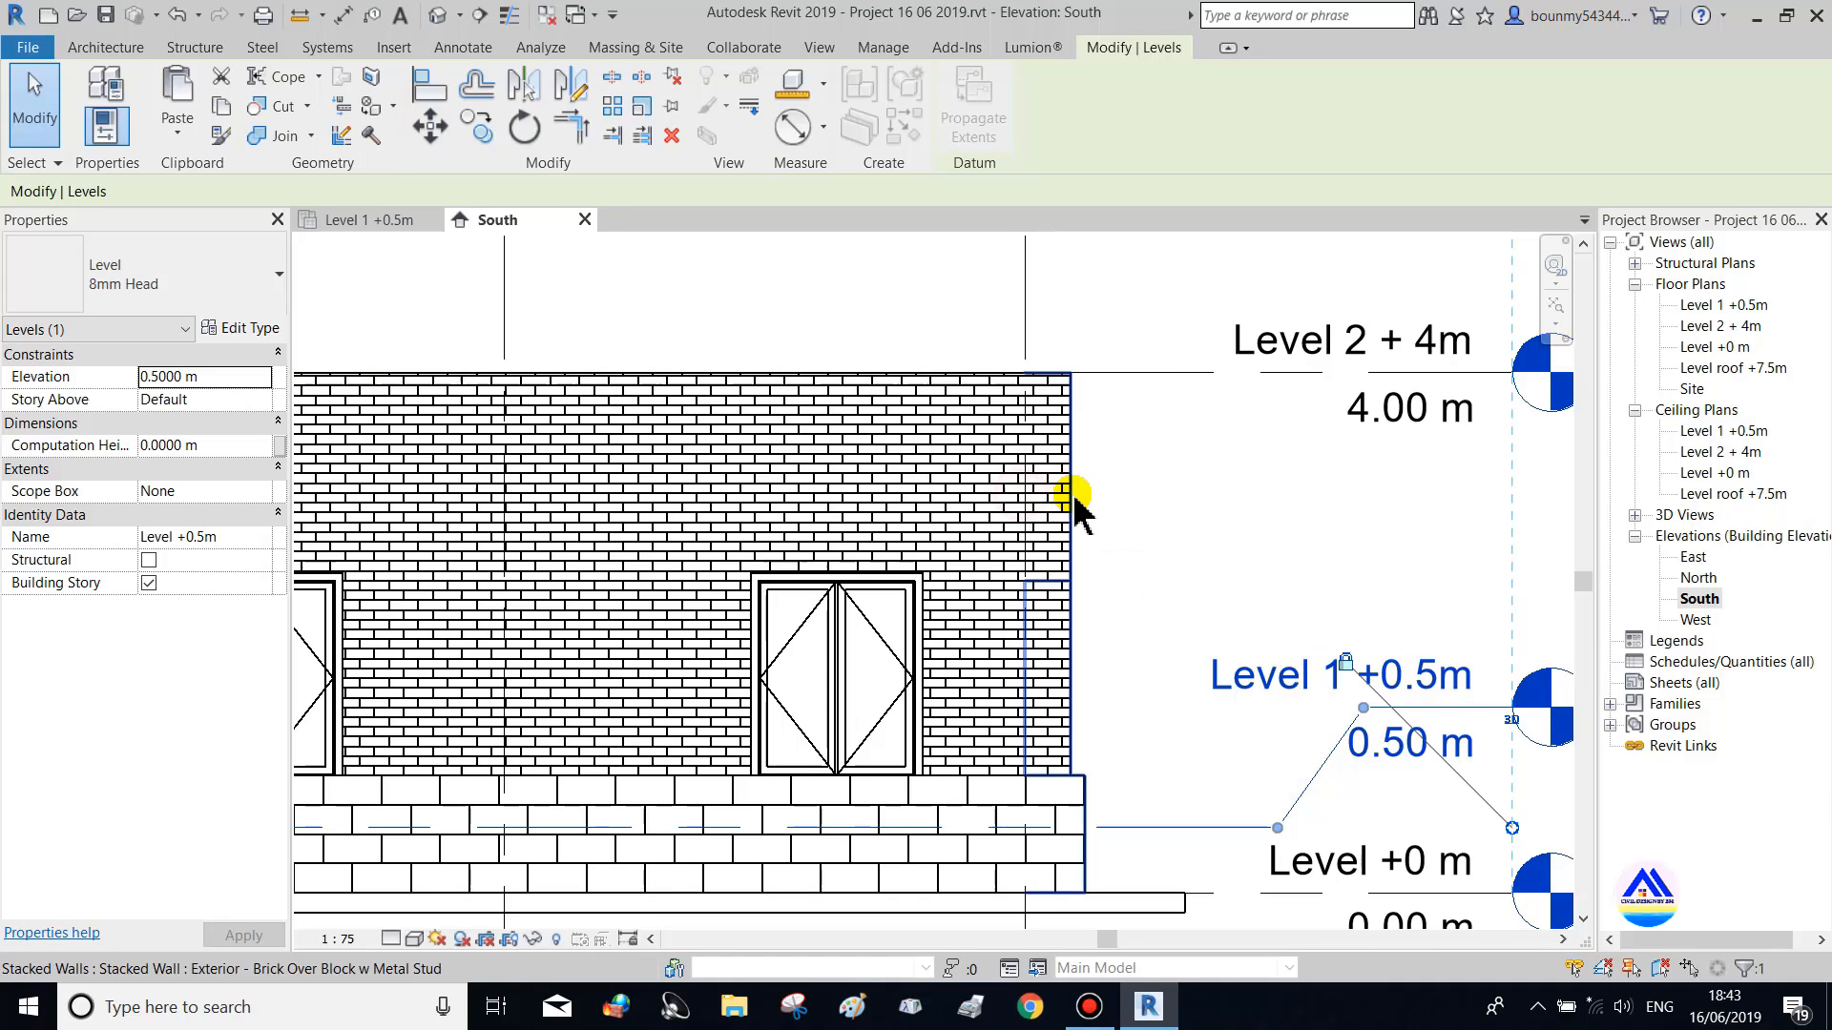
Place an automatic Plain ceiling in the small room between grids X0–X1 and Y0–Y1 of the Level 1 +0.5m ceiling plan
{"action": "left_click", "coordinate": [374, 222]}
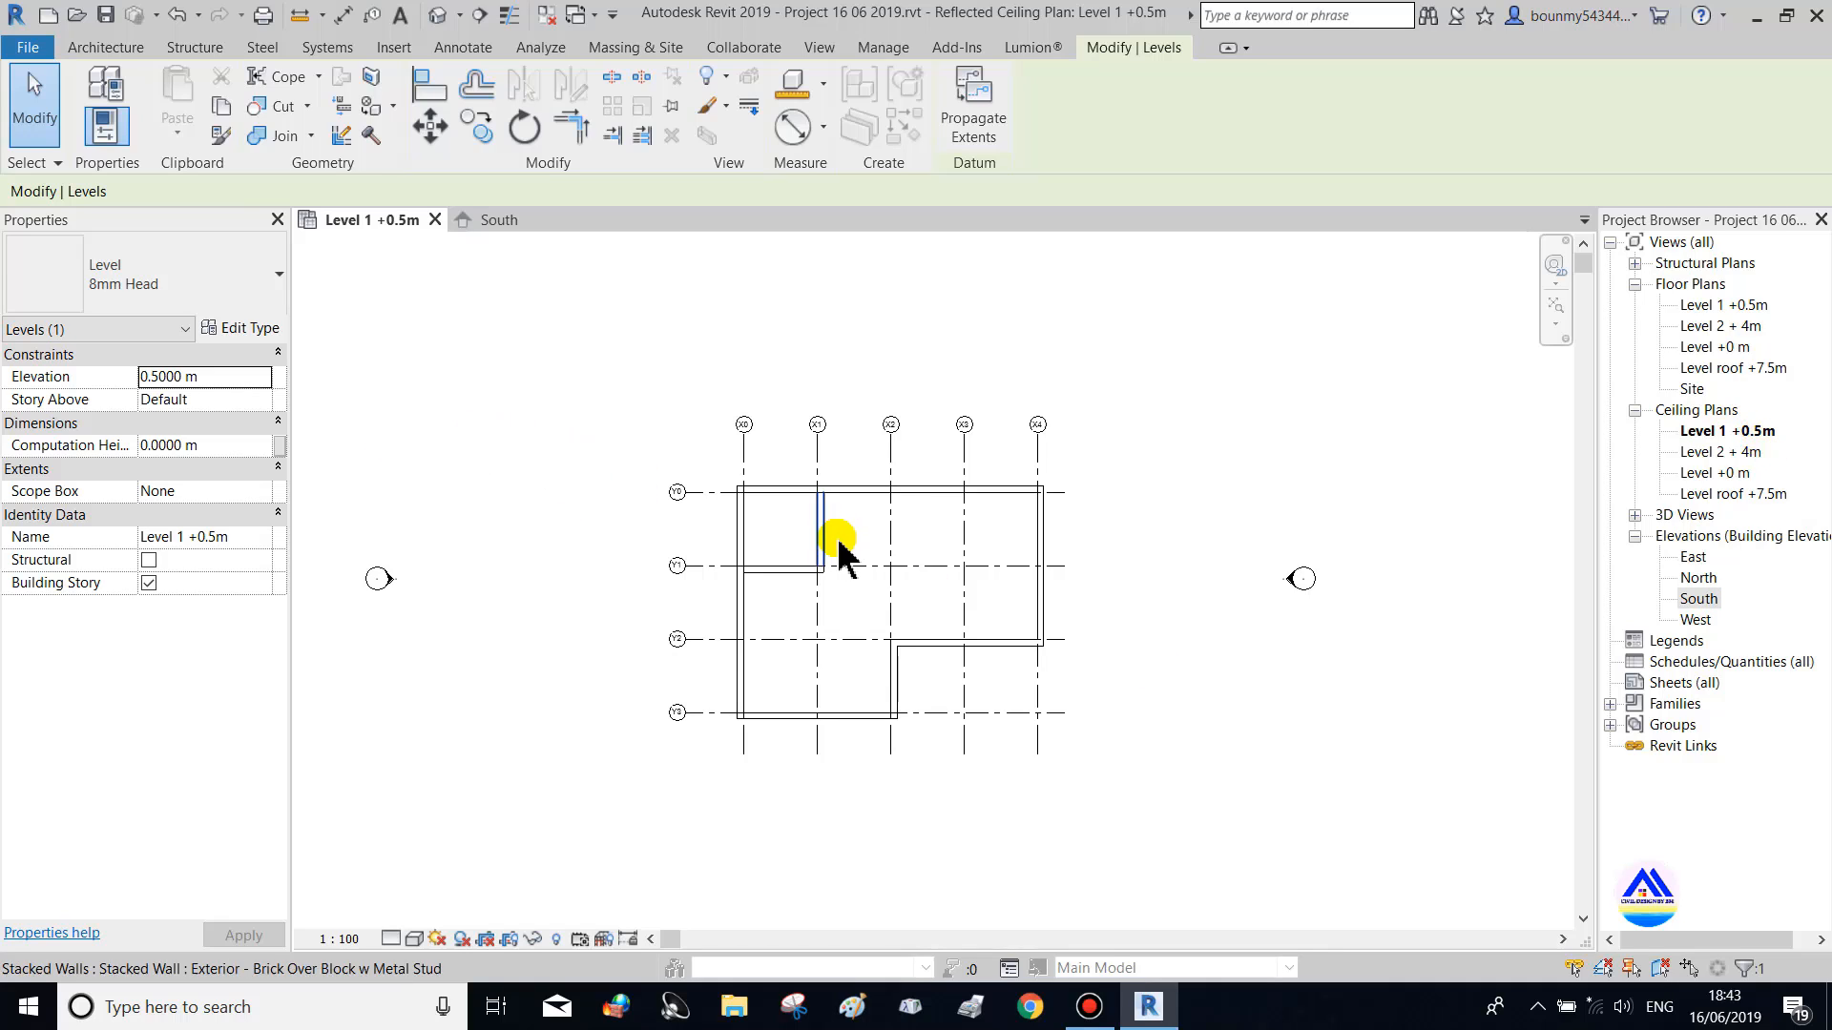
{"action": "scroll", "coordinate": [736, 527], "scroll_direction": "up", "scroll_amount": 3}
{"action": "middle_click_drag", "start_coordinate": [1279, 724], "coordinate": [1279, 693]}
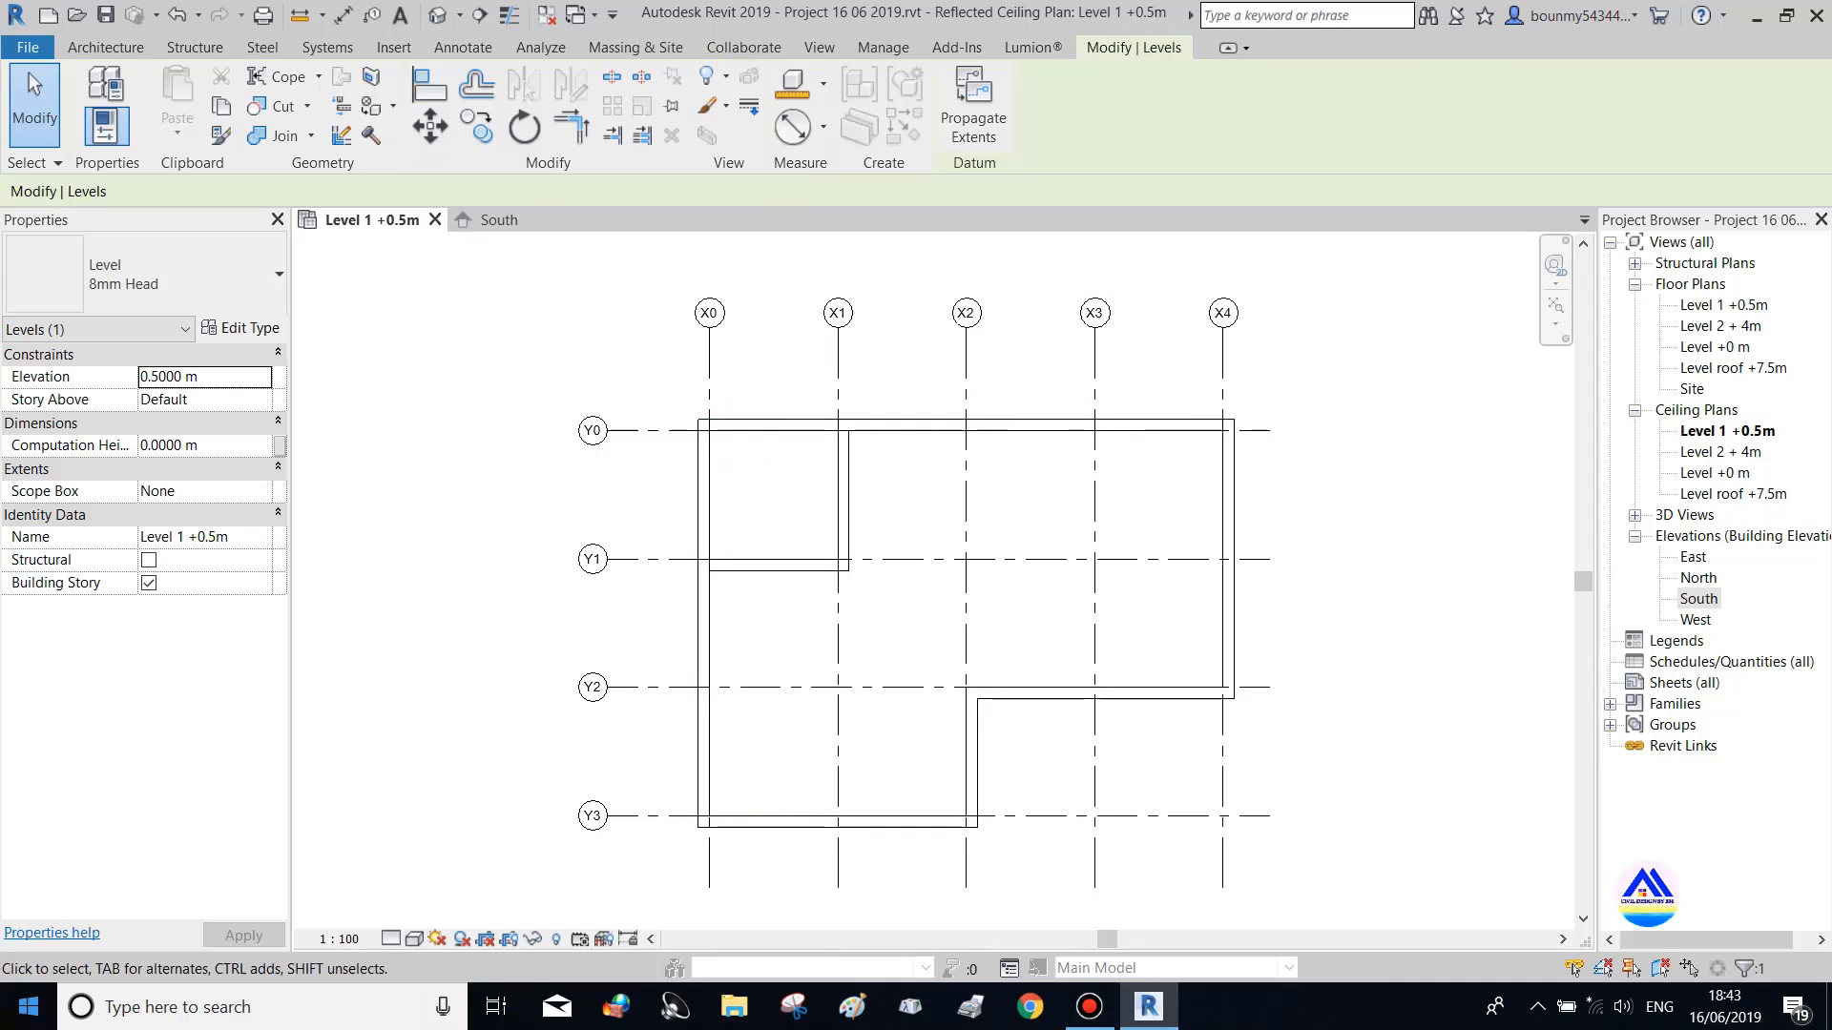
{"action": "left_click", "coordinate": [104, 46]}
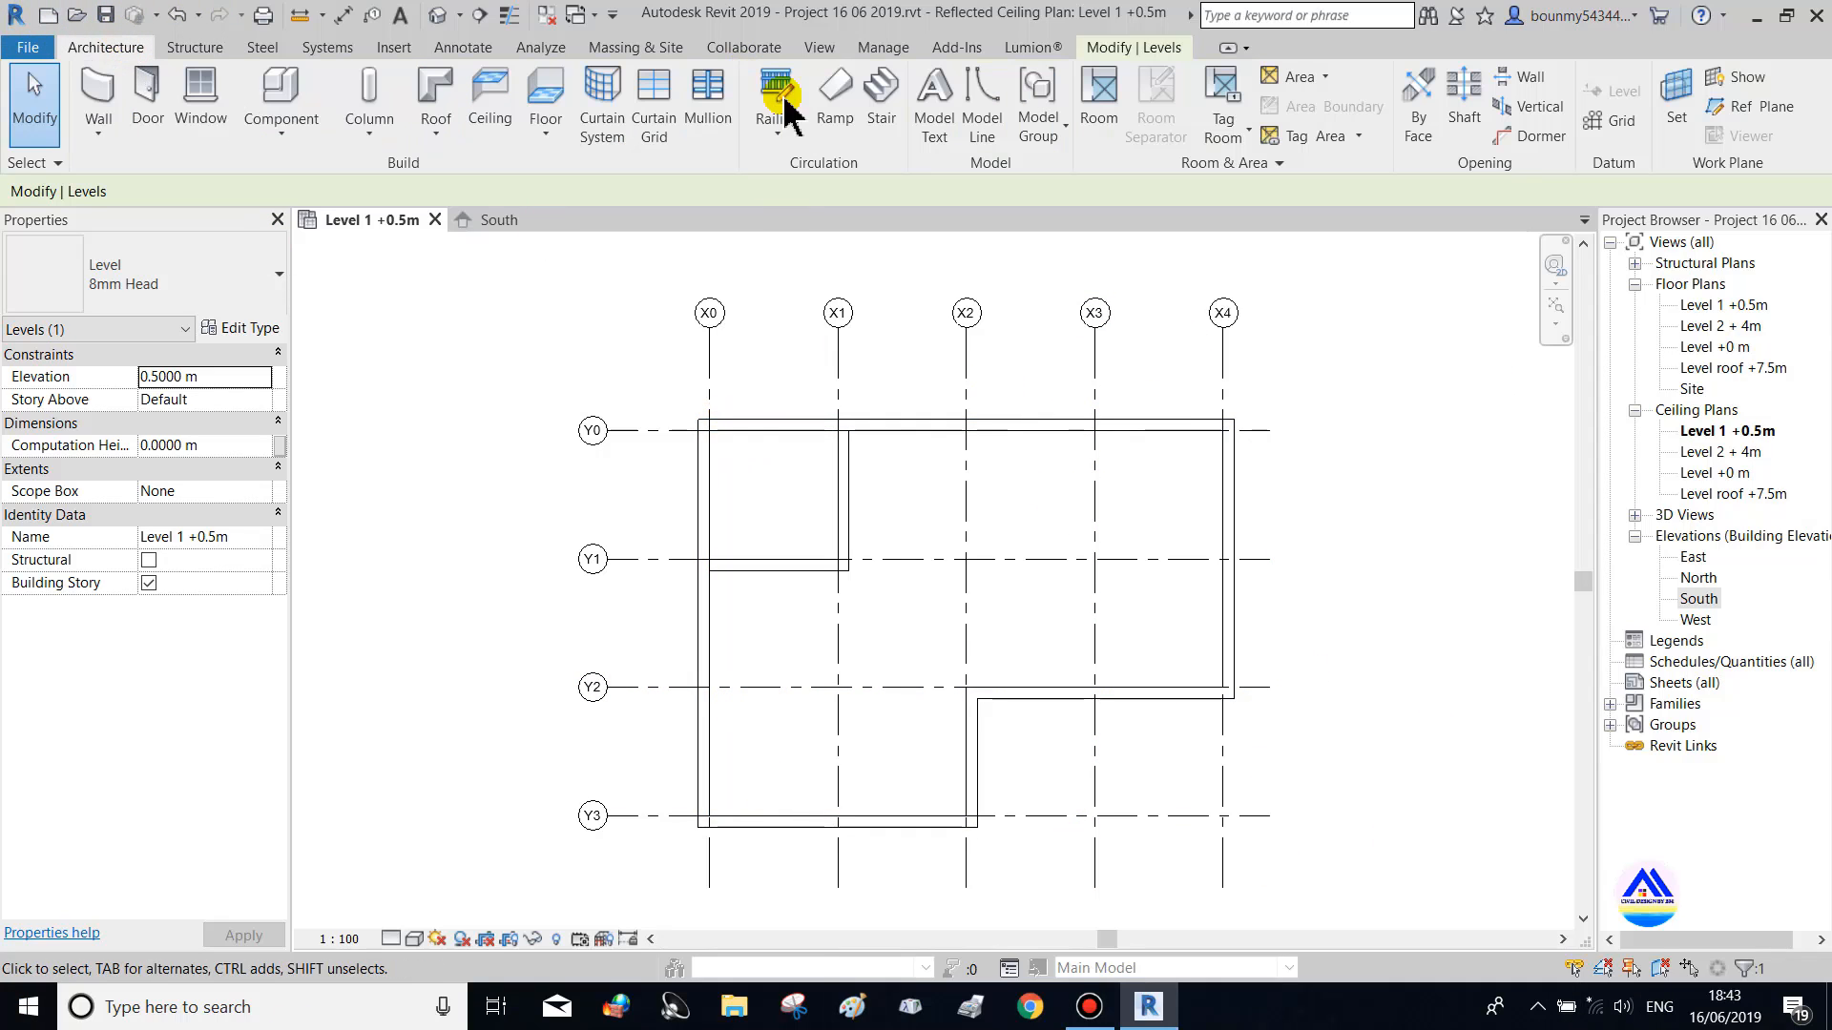
{"action": "left_click", "coordinate": [491, 100]}
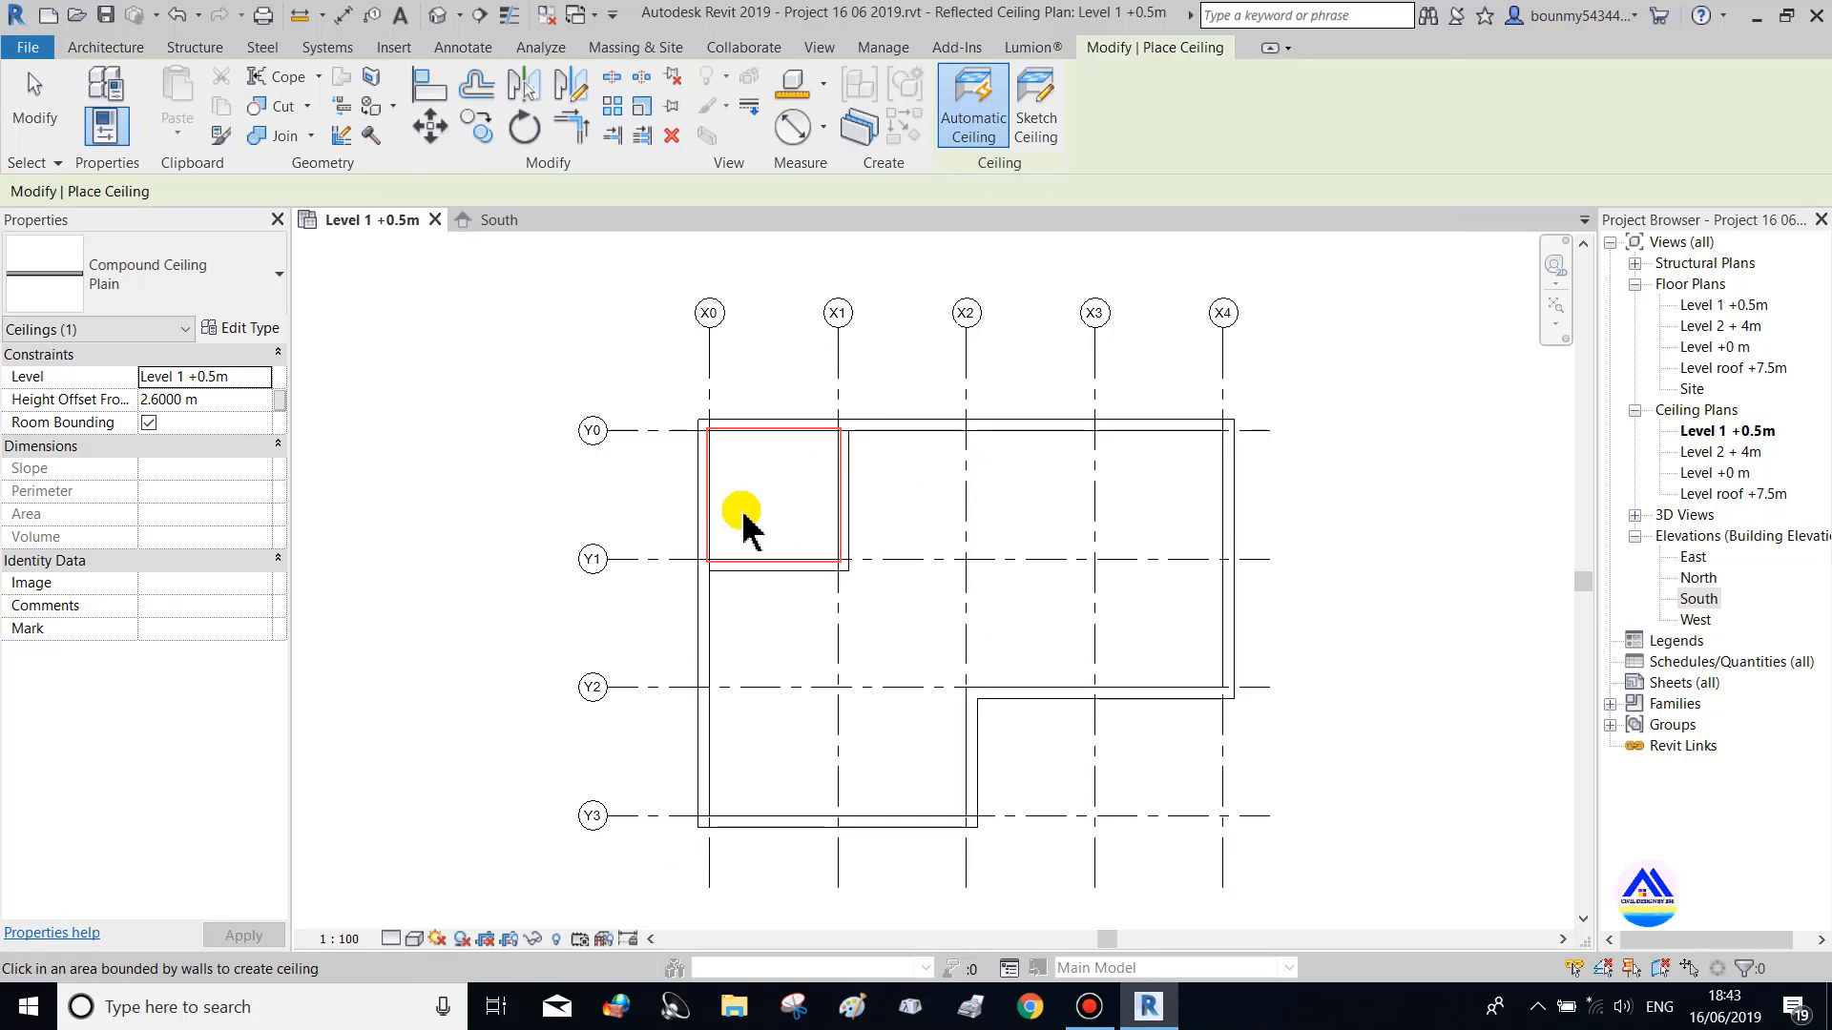
{"action": "left_click", "coordinate": [723, 479]}
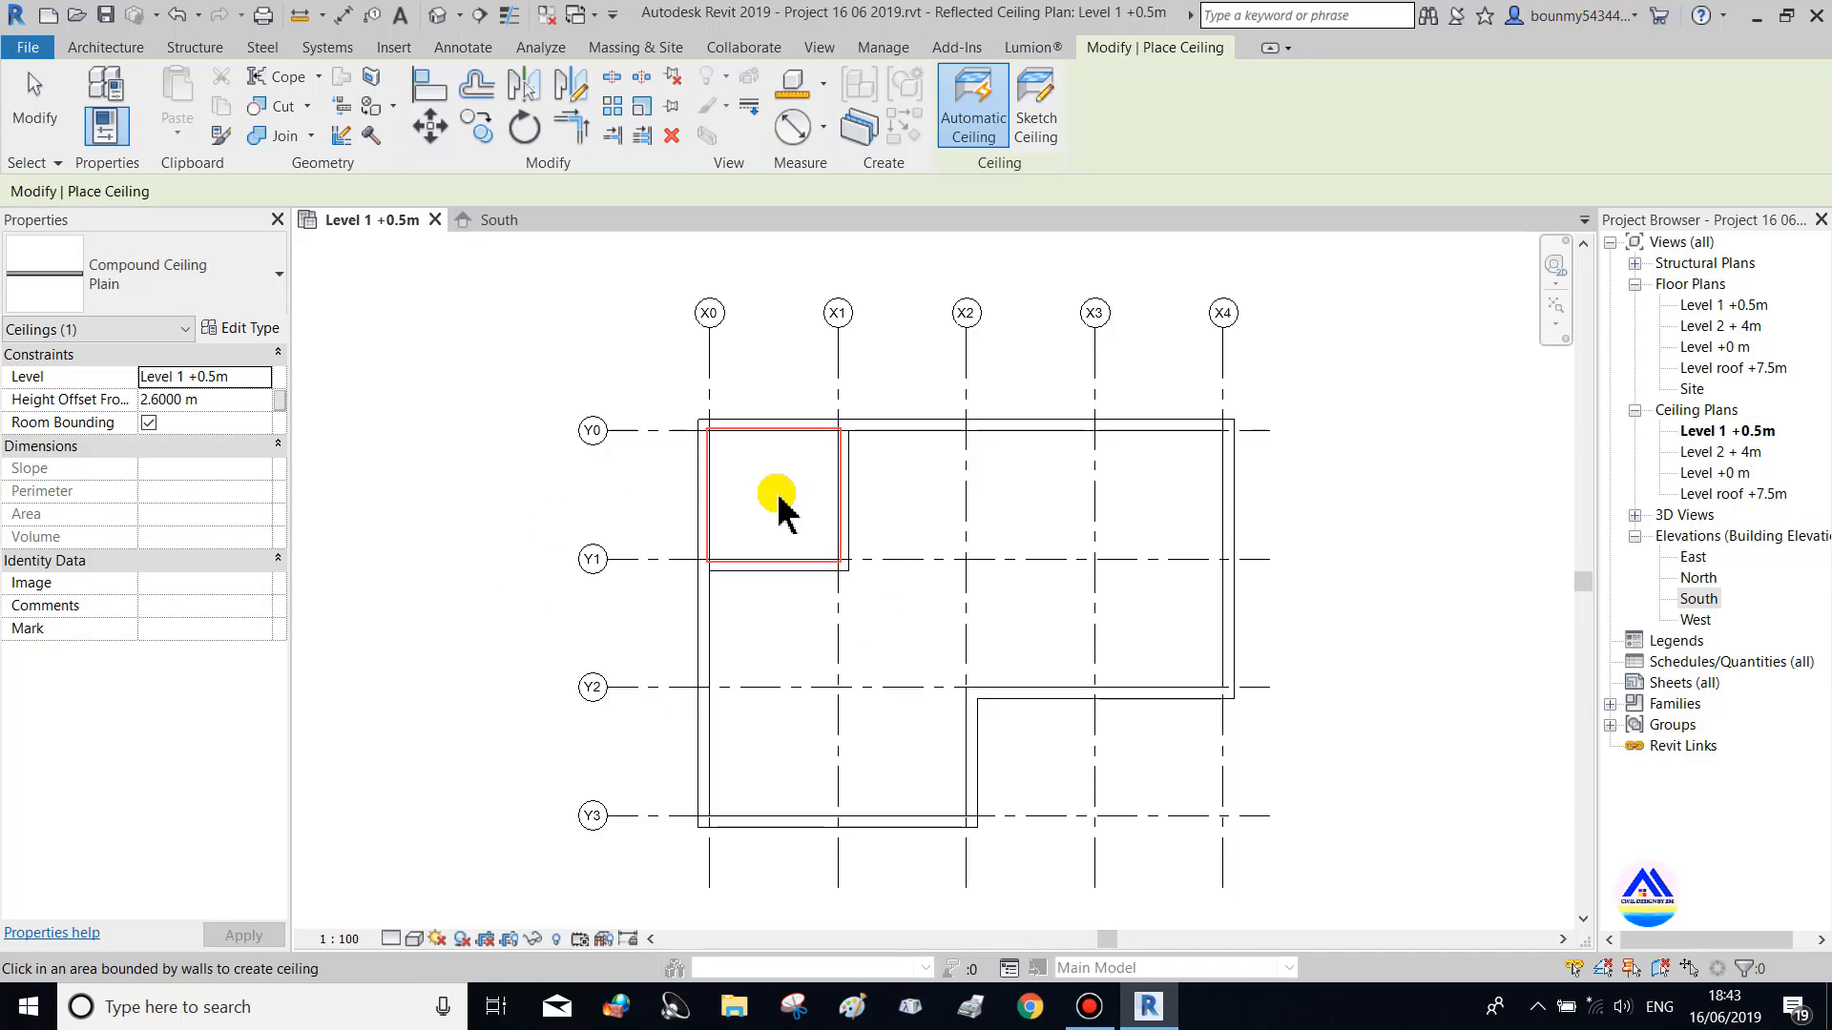
Place an automatic 600 x 1200mm Grid ceiling with a 3 m height offset in the large L-shaped room
{"action": "left_click", "coordinate": [132, 291]}
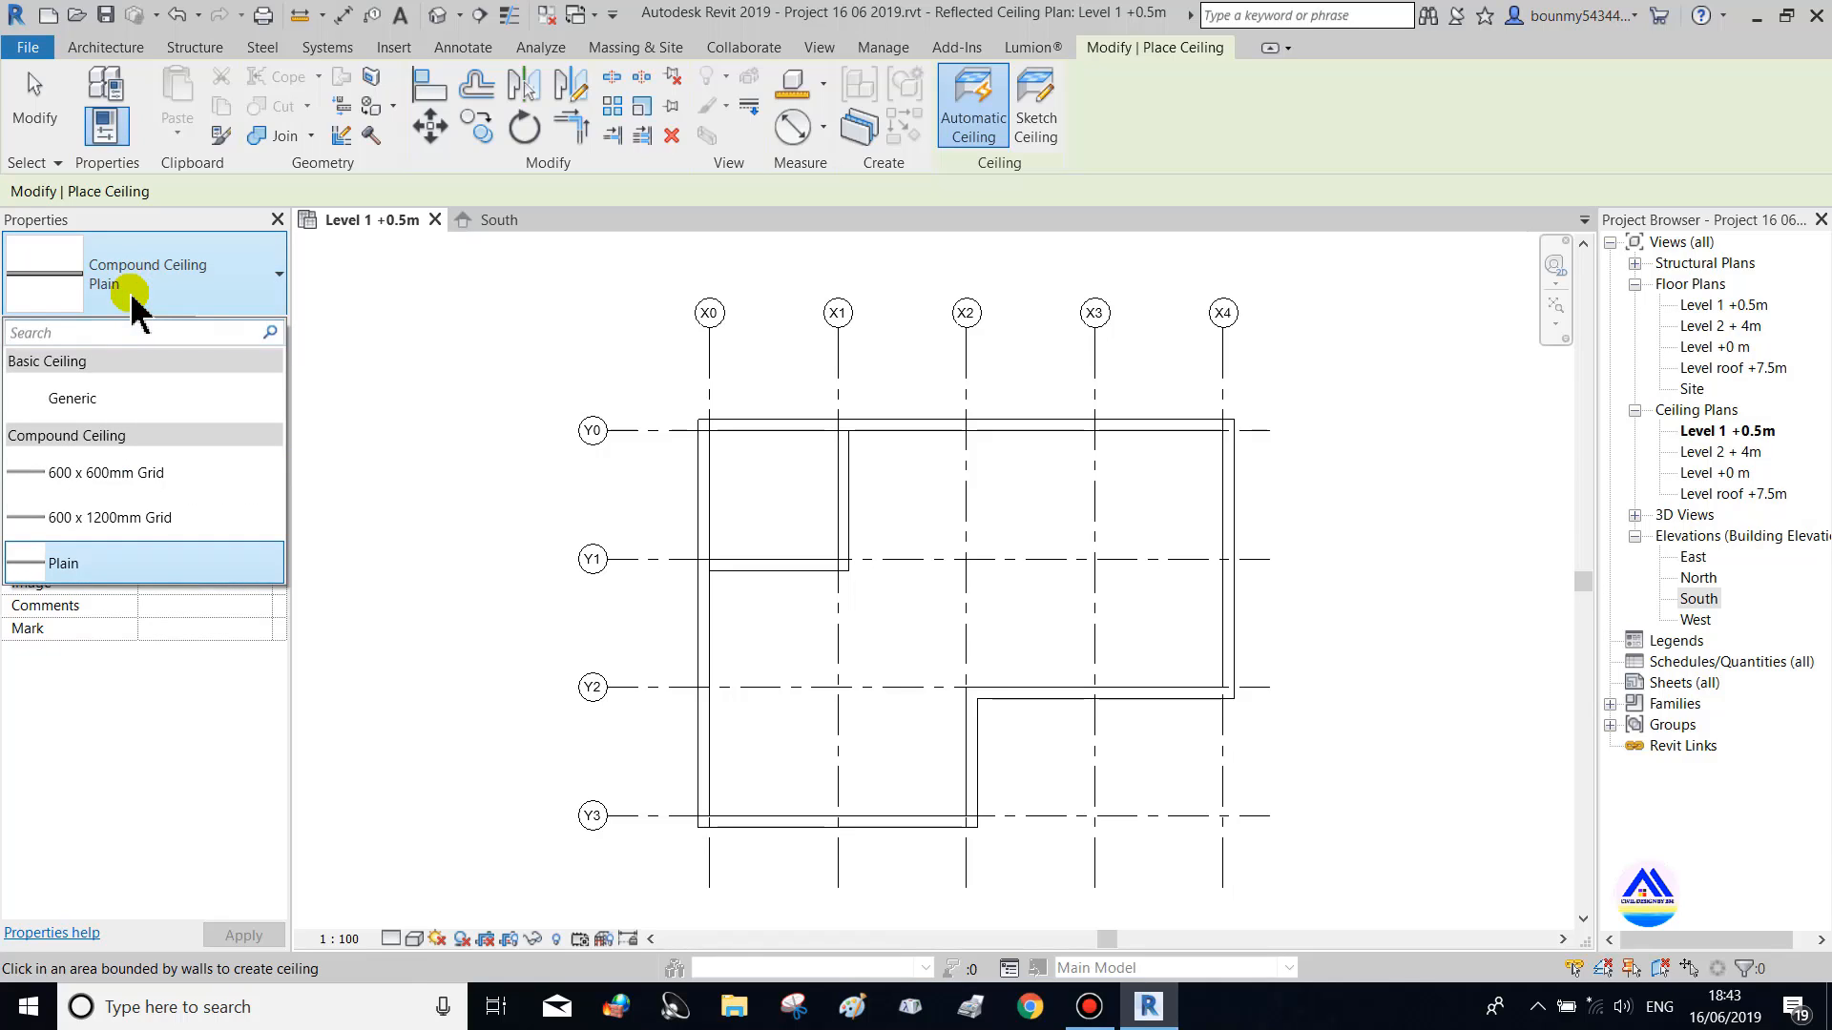
{"action": "left_click", "coordinate": [143, 523]}
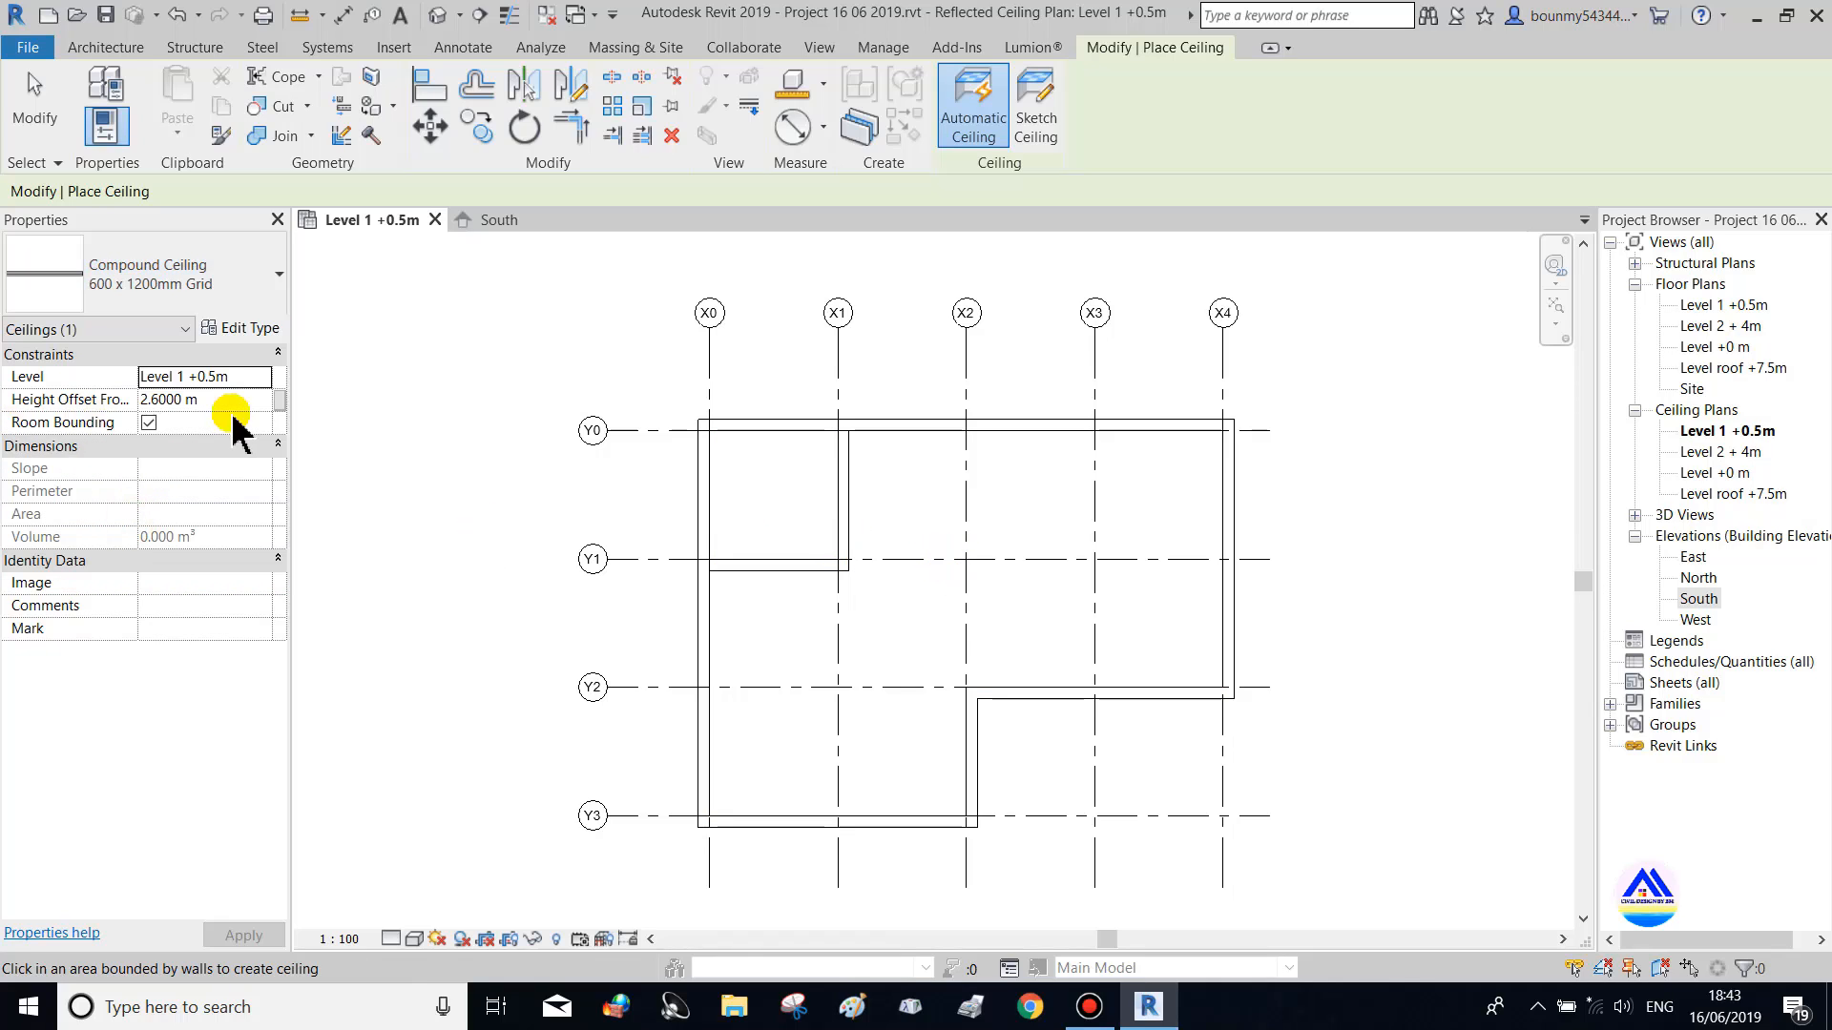
{"action": "left_click", "coordinate": [161, 399]}
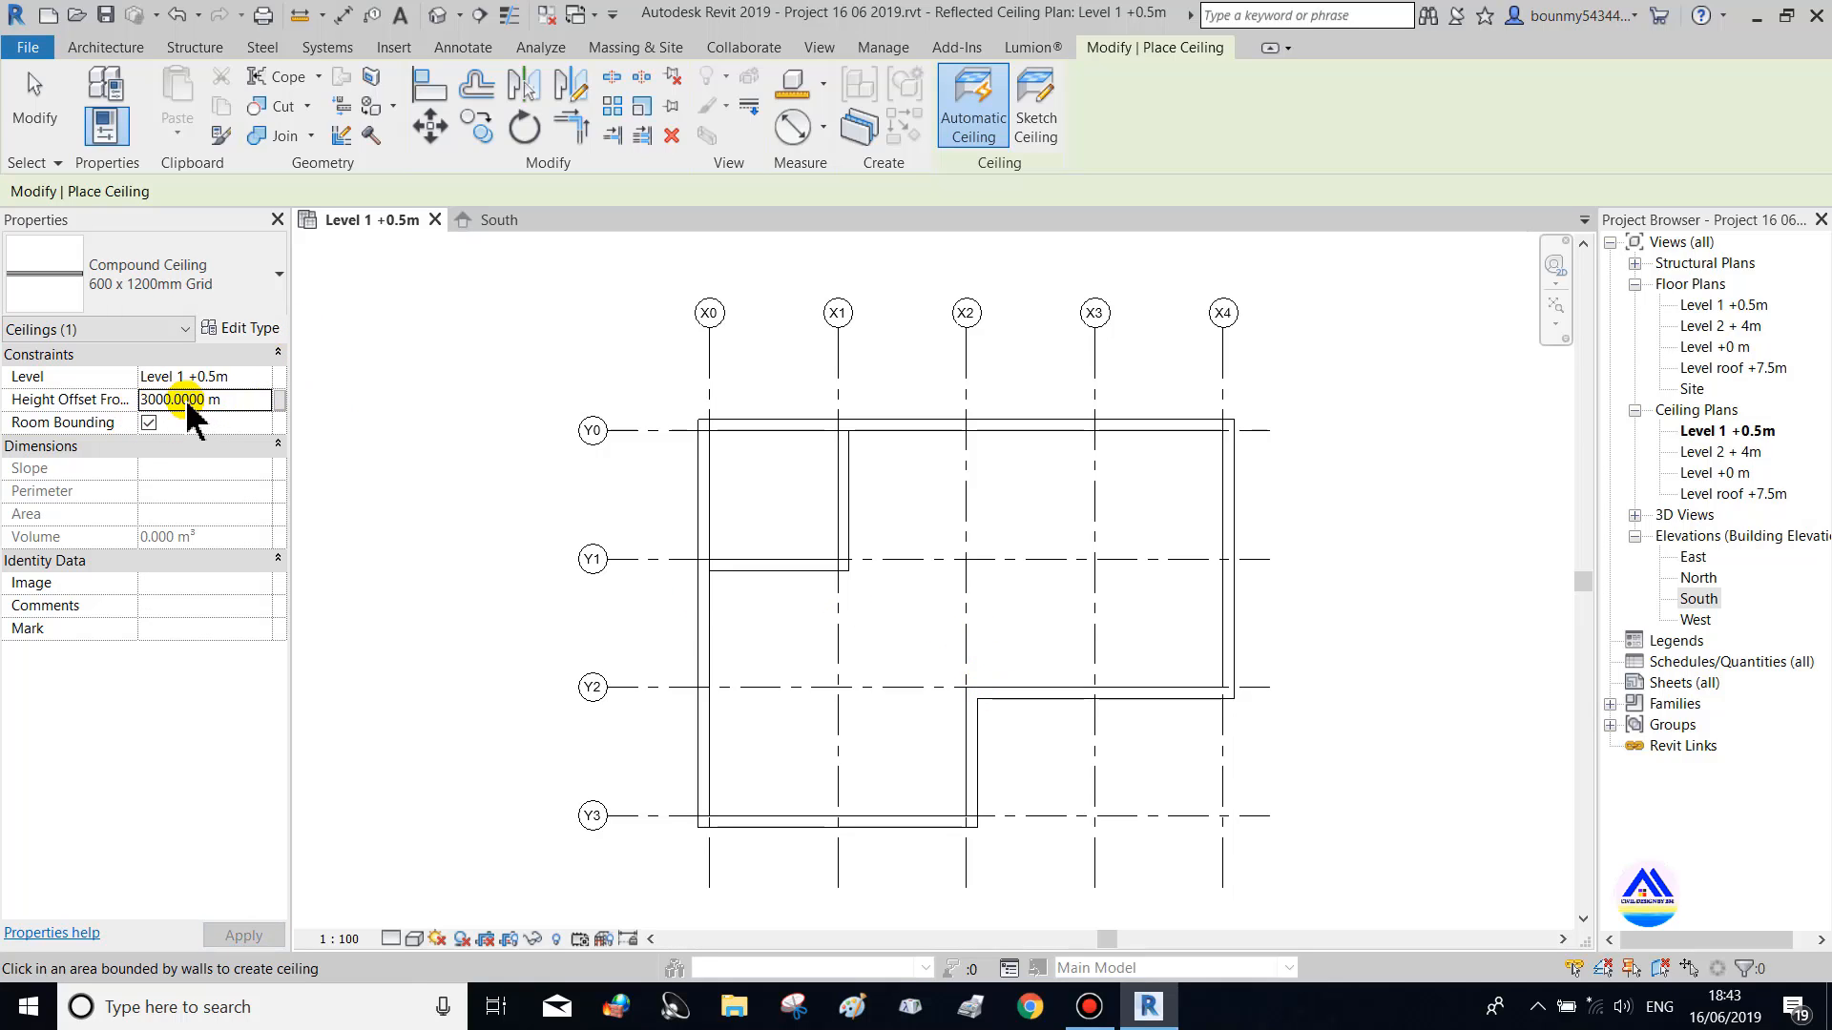
{"action": "left_click", "coordinate": [235, 399]}
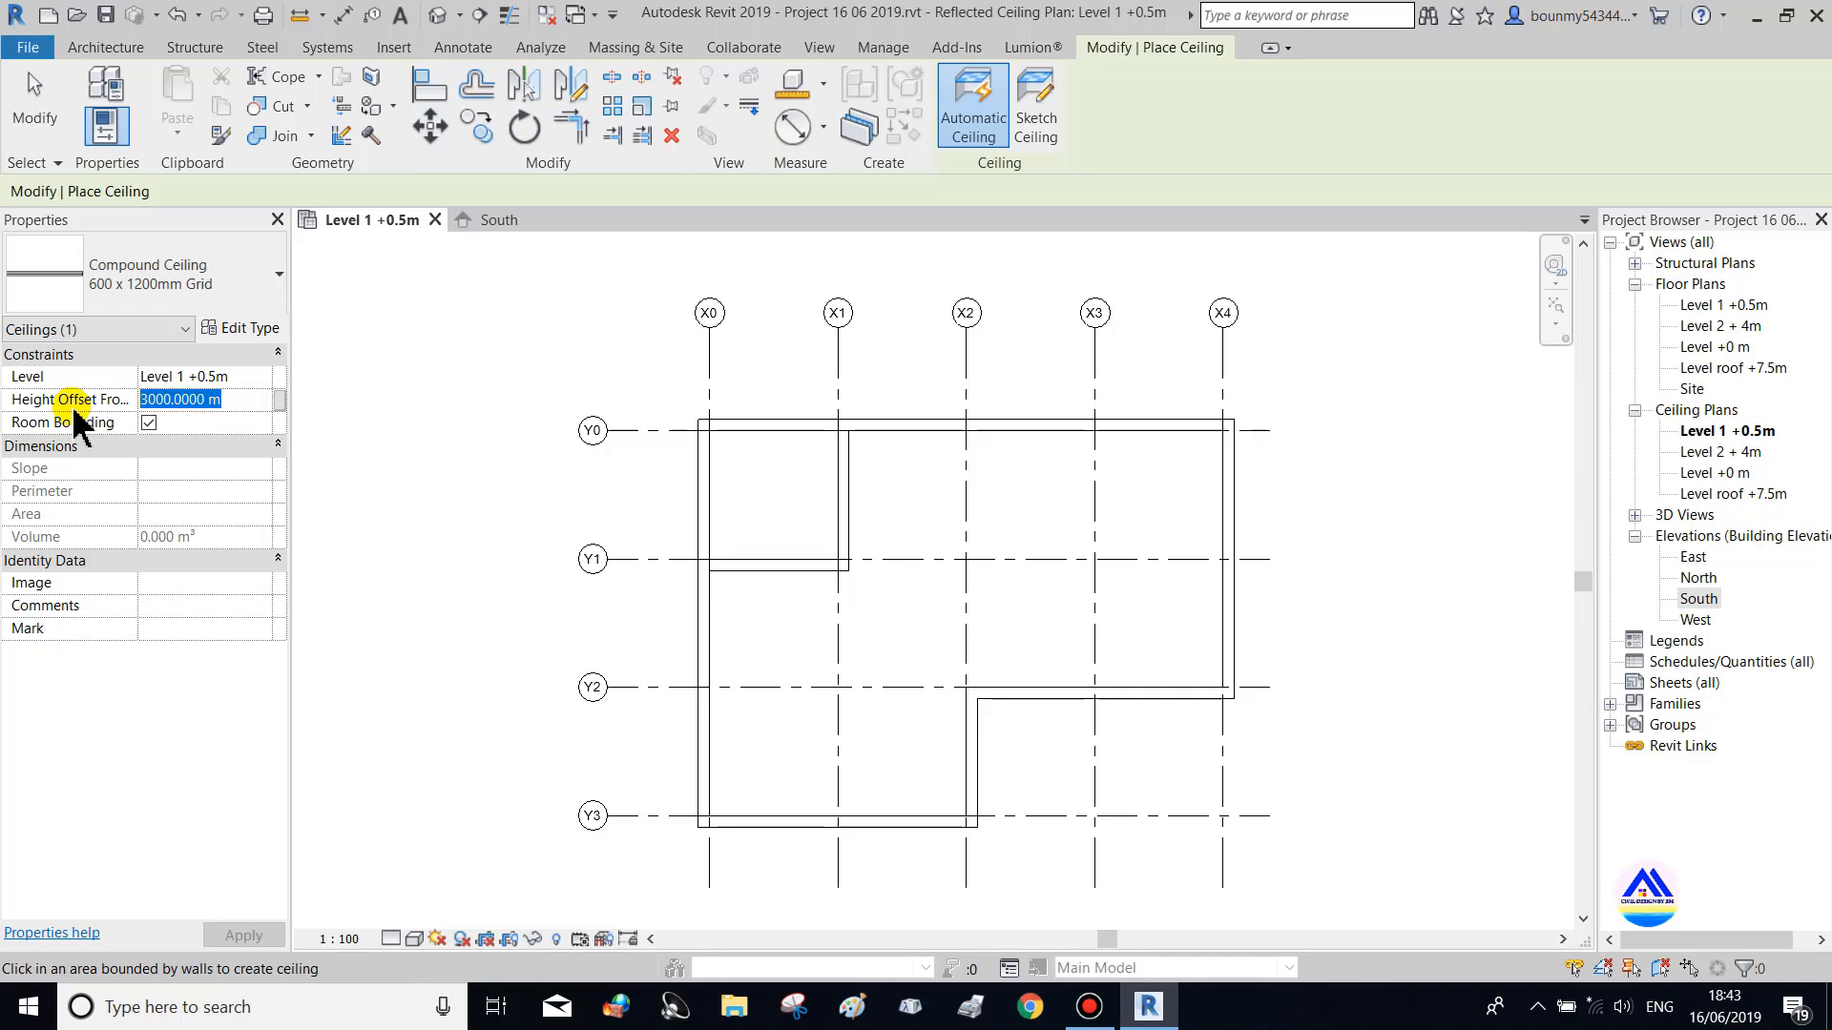
{"action": "type", "text": "3"}
{"action": "left_click", "coordinate": [1032, 658]}
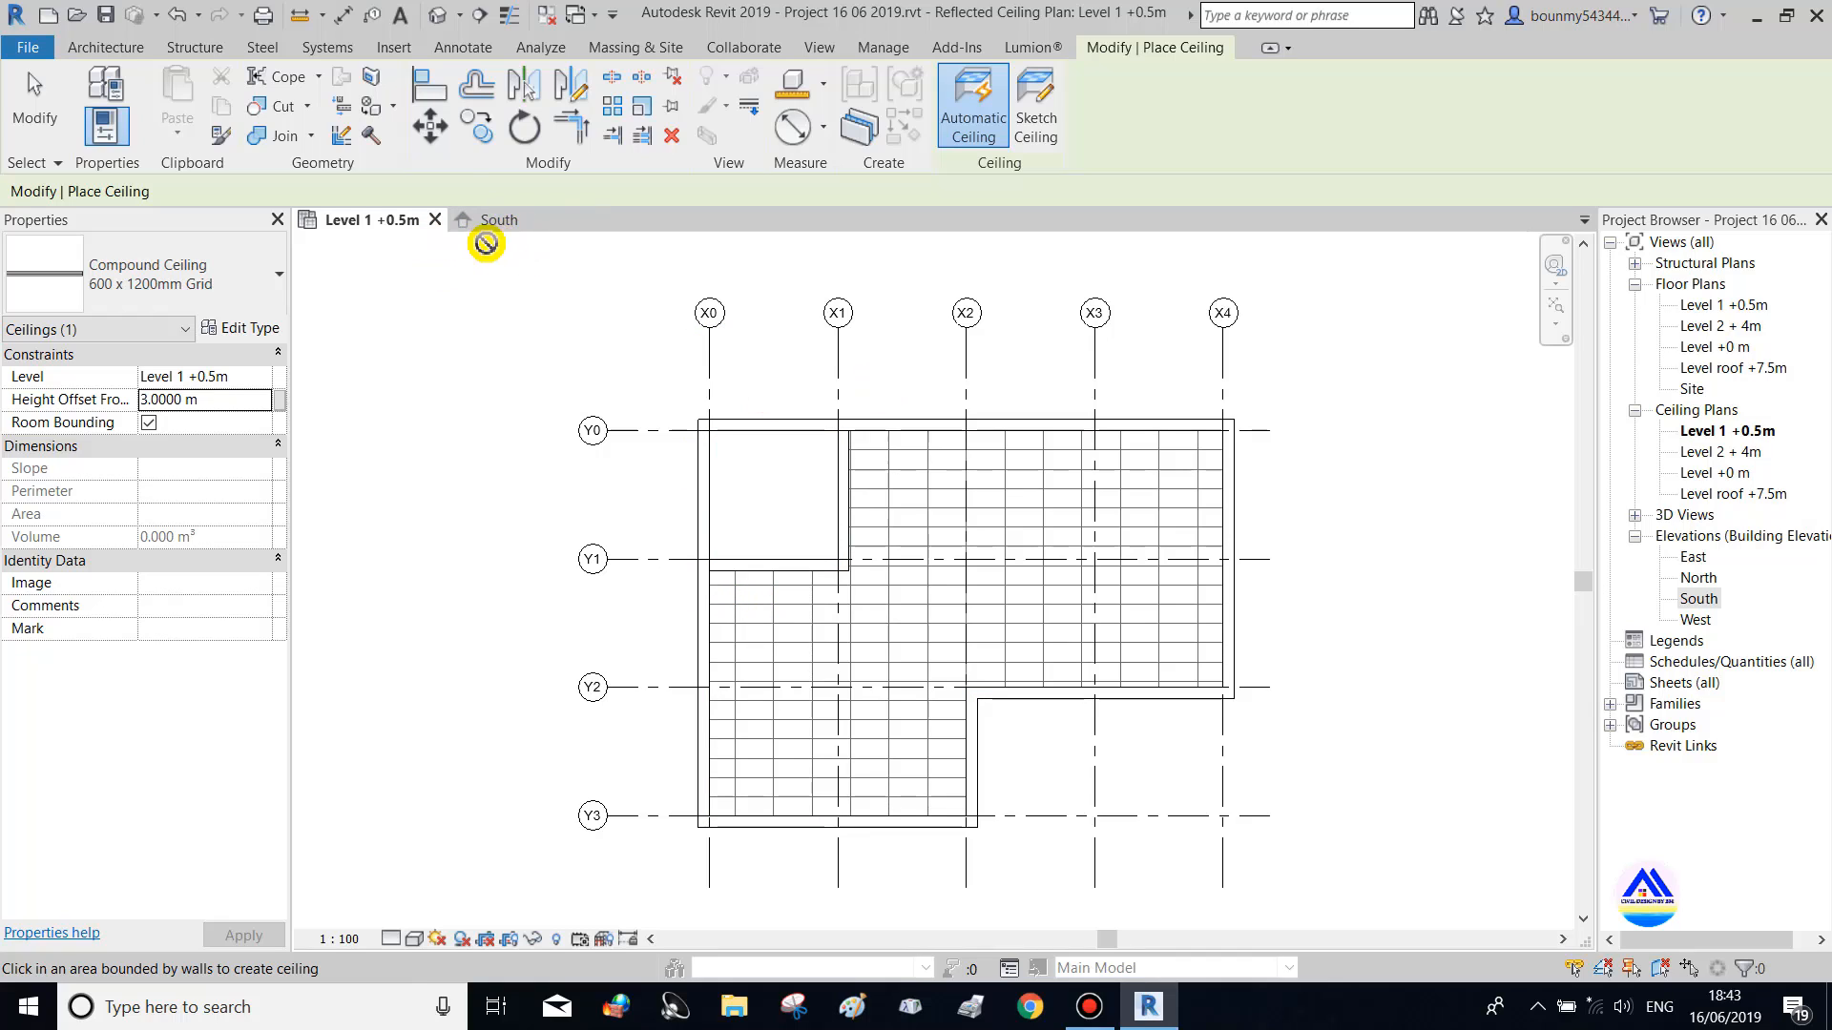
In the 3D view, change the small room's ceiling to 600 x 1200mm Grid and set its height offset to 3 m
{"action": "left_click", "coordinate": [435, 17]}
{"action": "scroll", "coordinate": [786, 528], "scroll_direction": "up", "scroll_amount": 5}
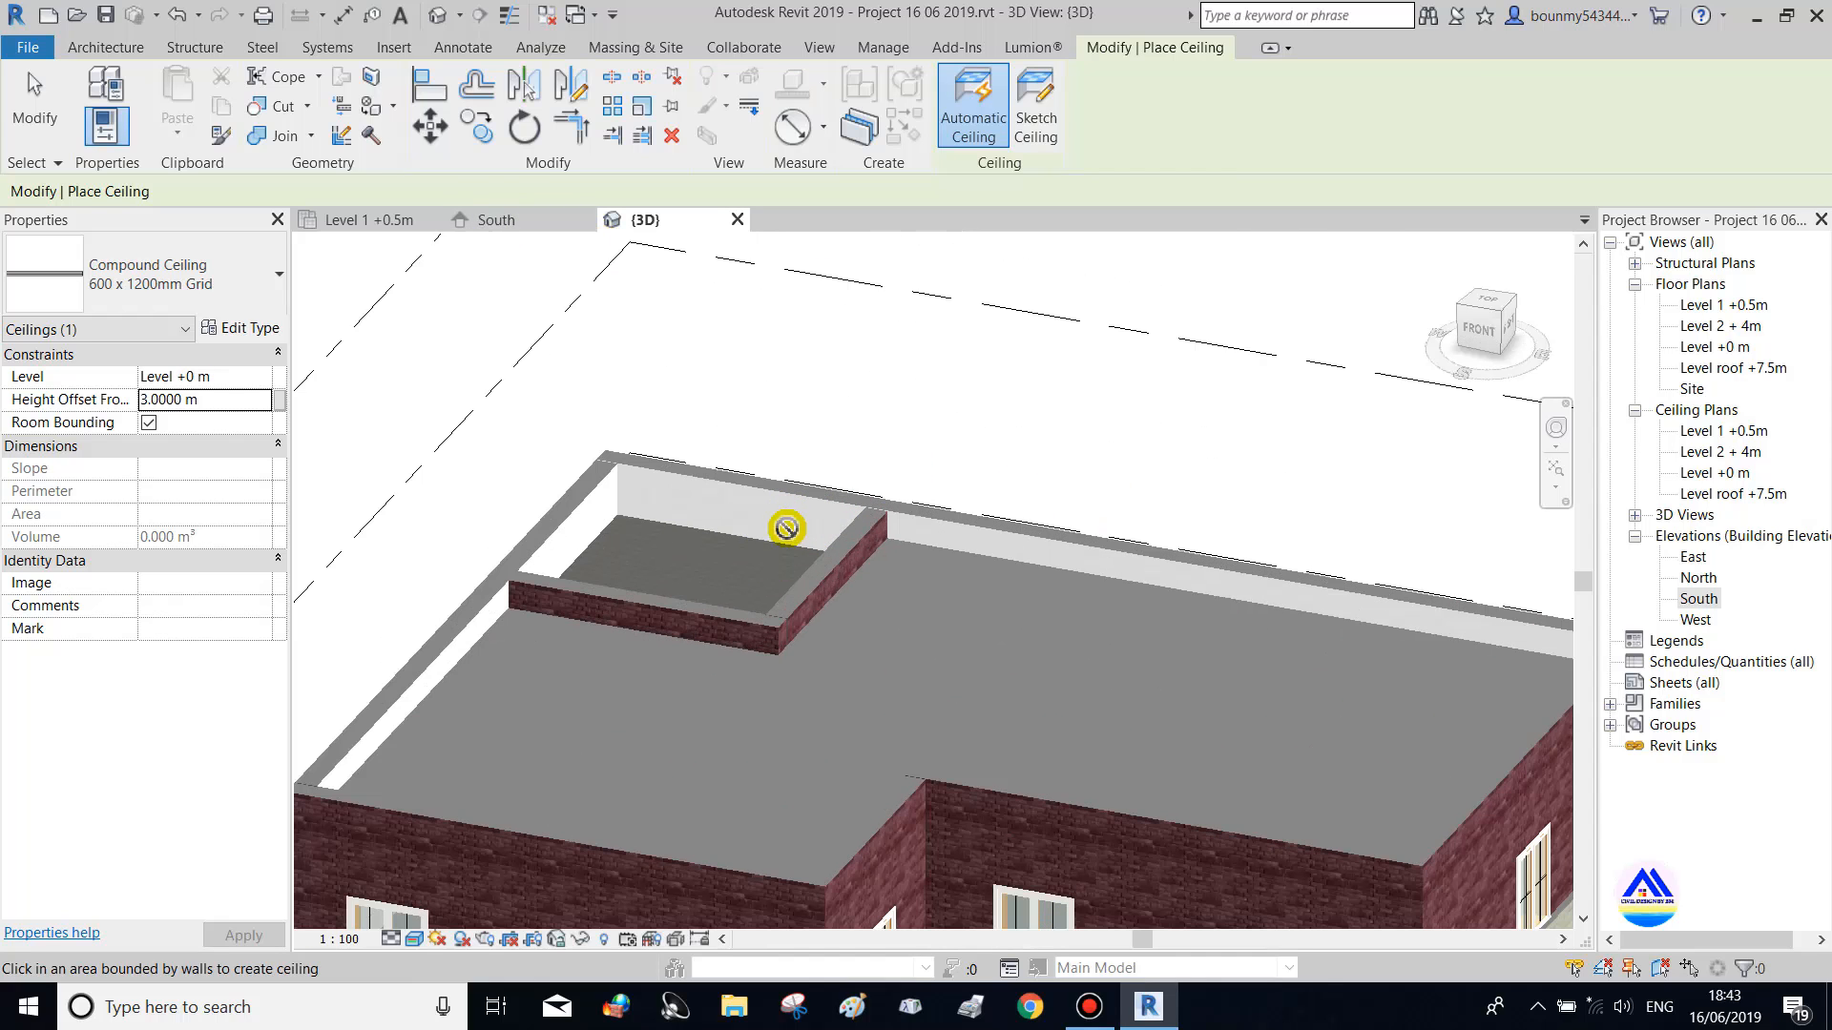
{"action": "scroll", "coordinate": [693, 551], "scroll_direction": "up", "scroll_amount": 2}
{"action": "key", "text": "Escape"}
{"action": "key", "text": "Escape"}
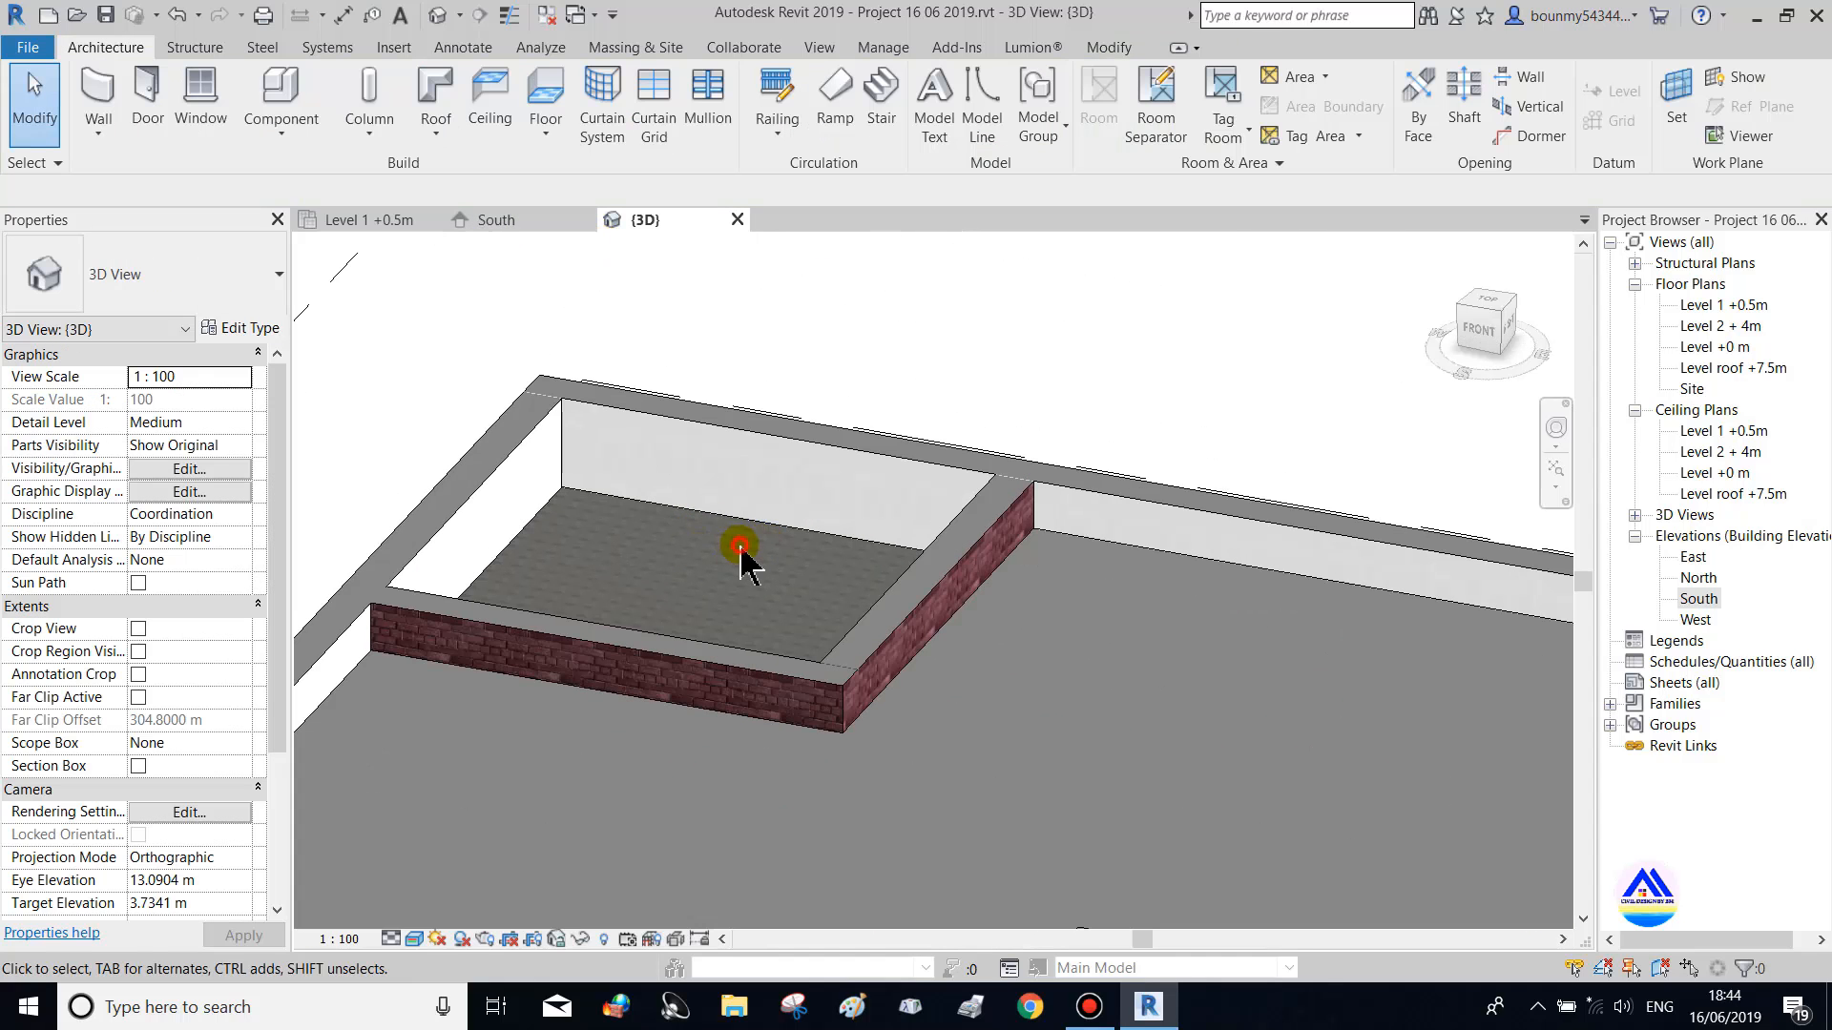
{"action": "scroll", "coordinate": [614, 524], "scroll_direction": "up", "scroll_amount": 1}
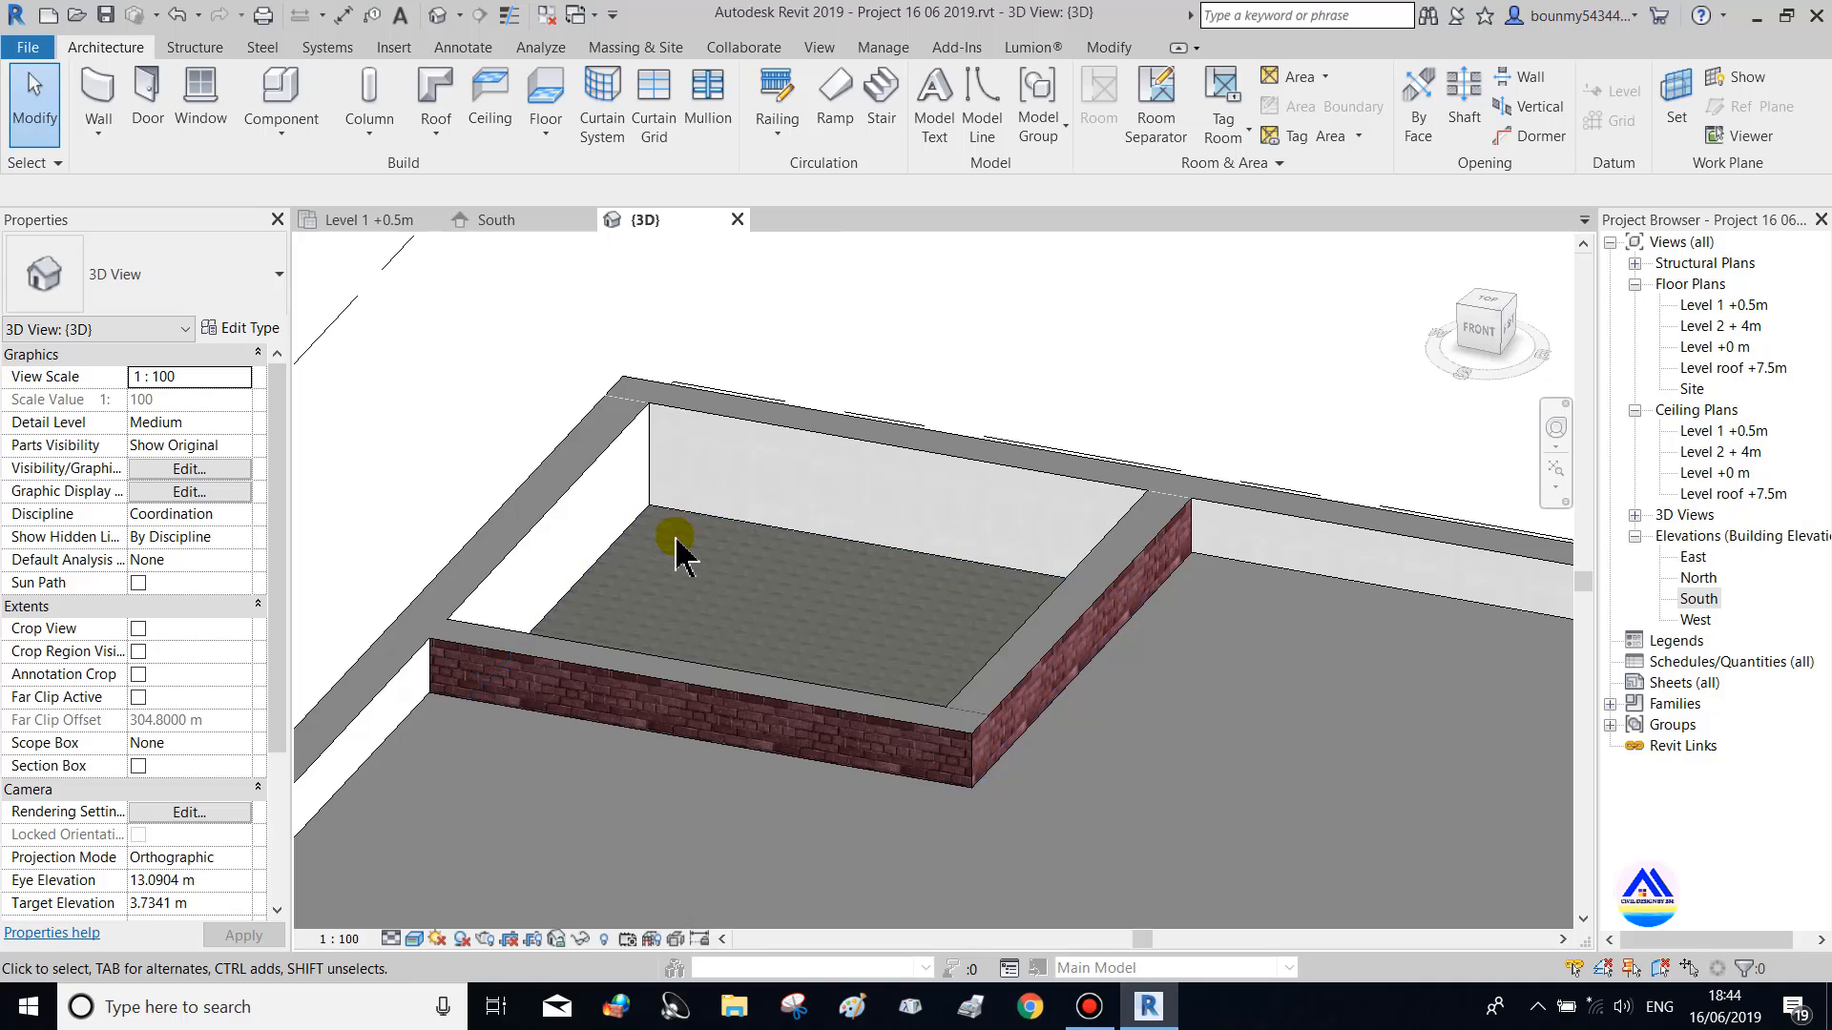
{"action": "left_click", "coordinate": [677, 525]}
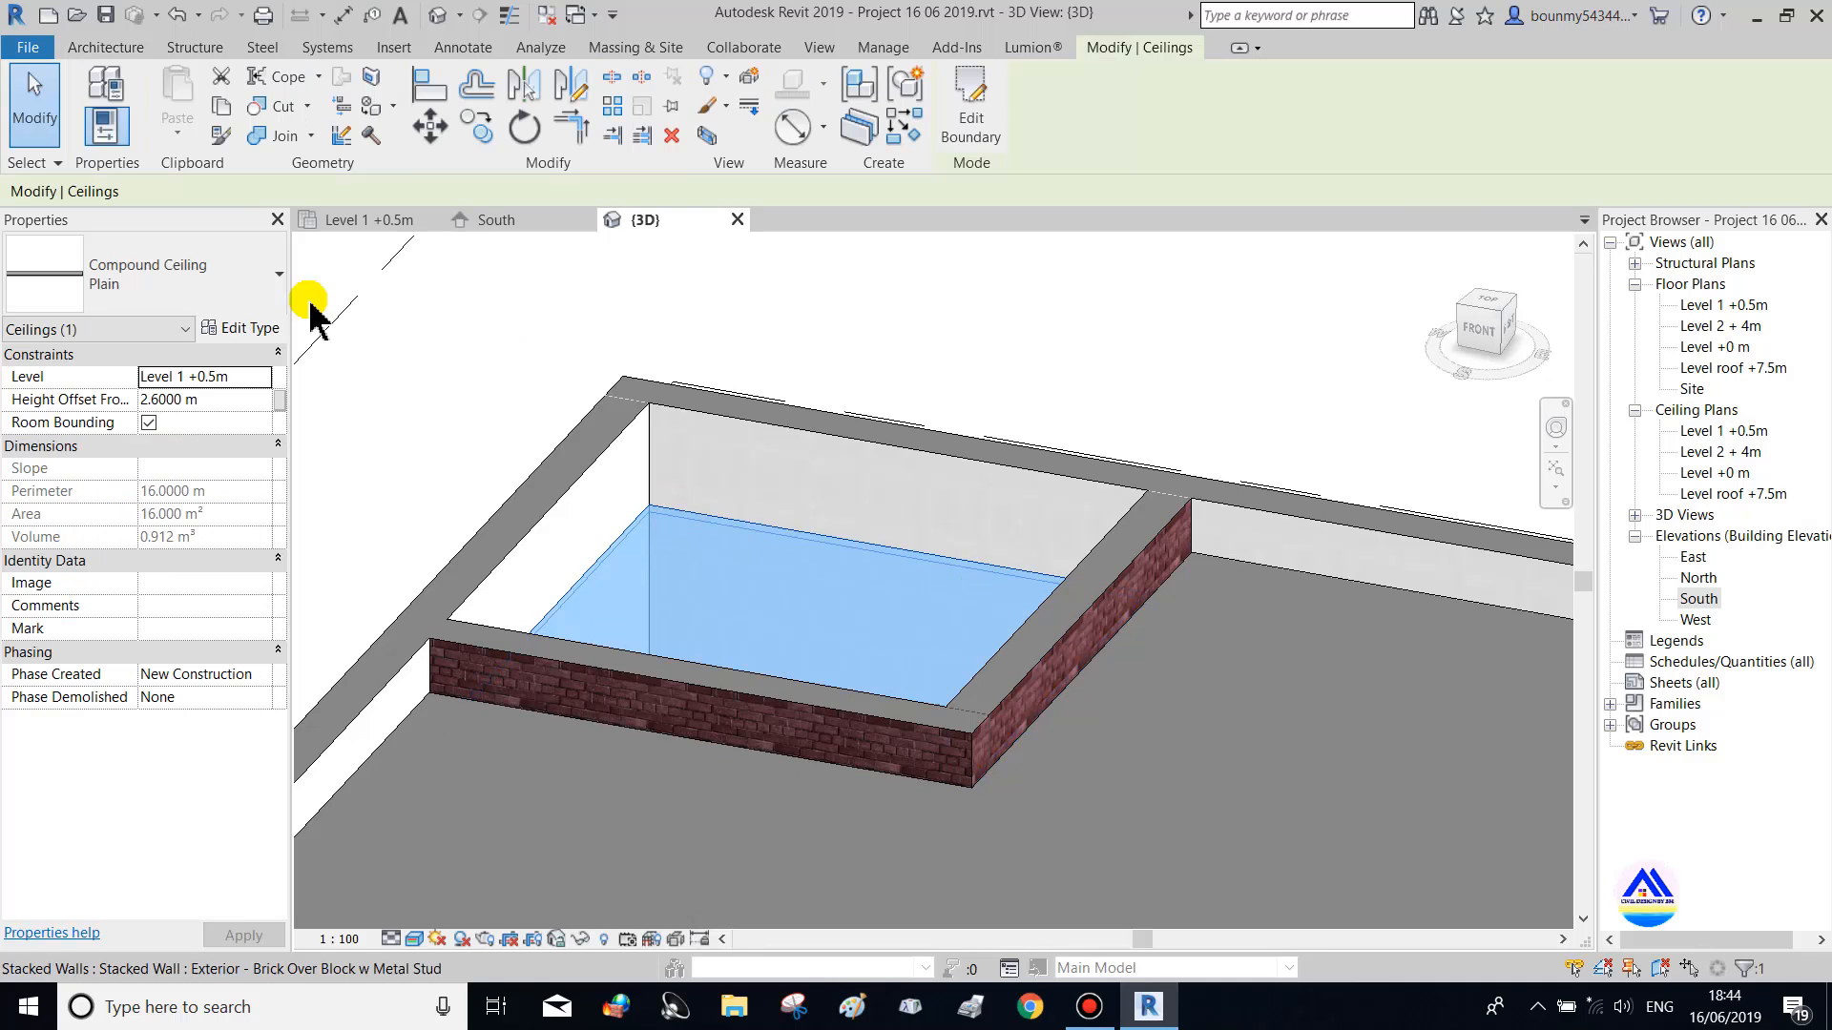
{"action": "left_click", "coordinate": [154, 281]}
{"action": "left_click", "coordinate": [90, 517]}
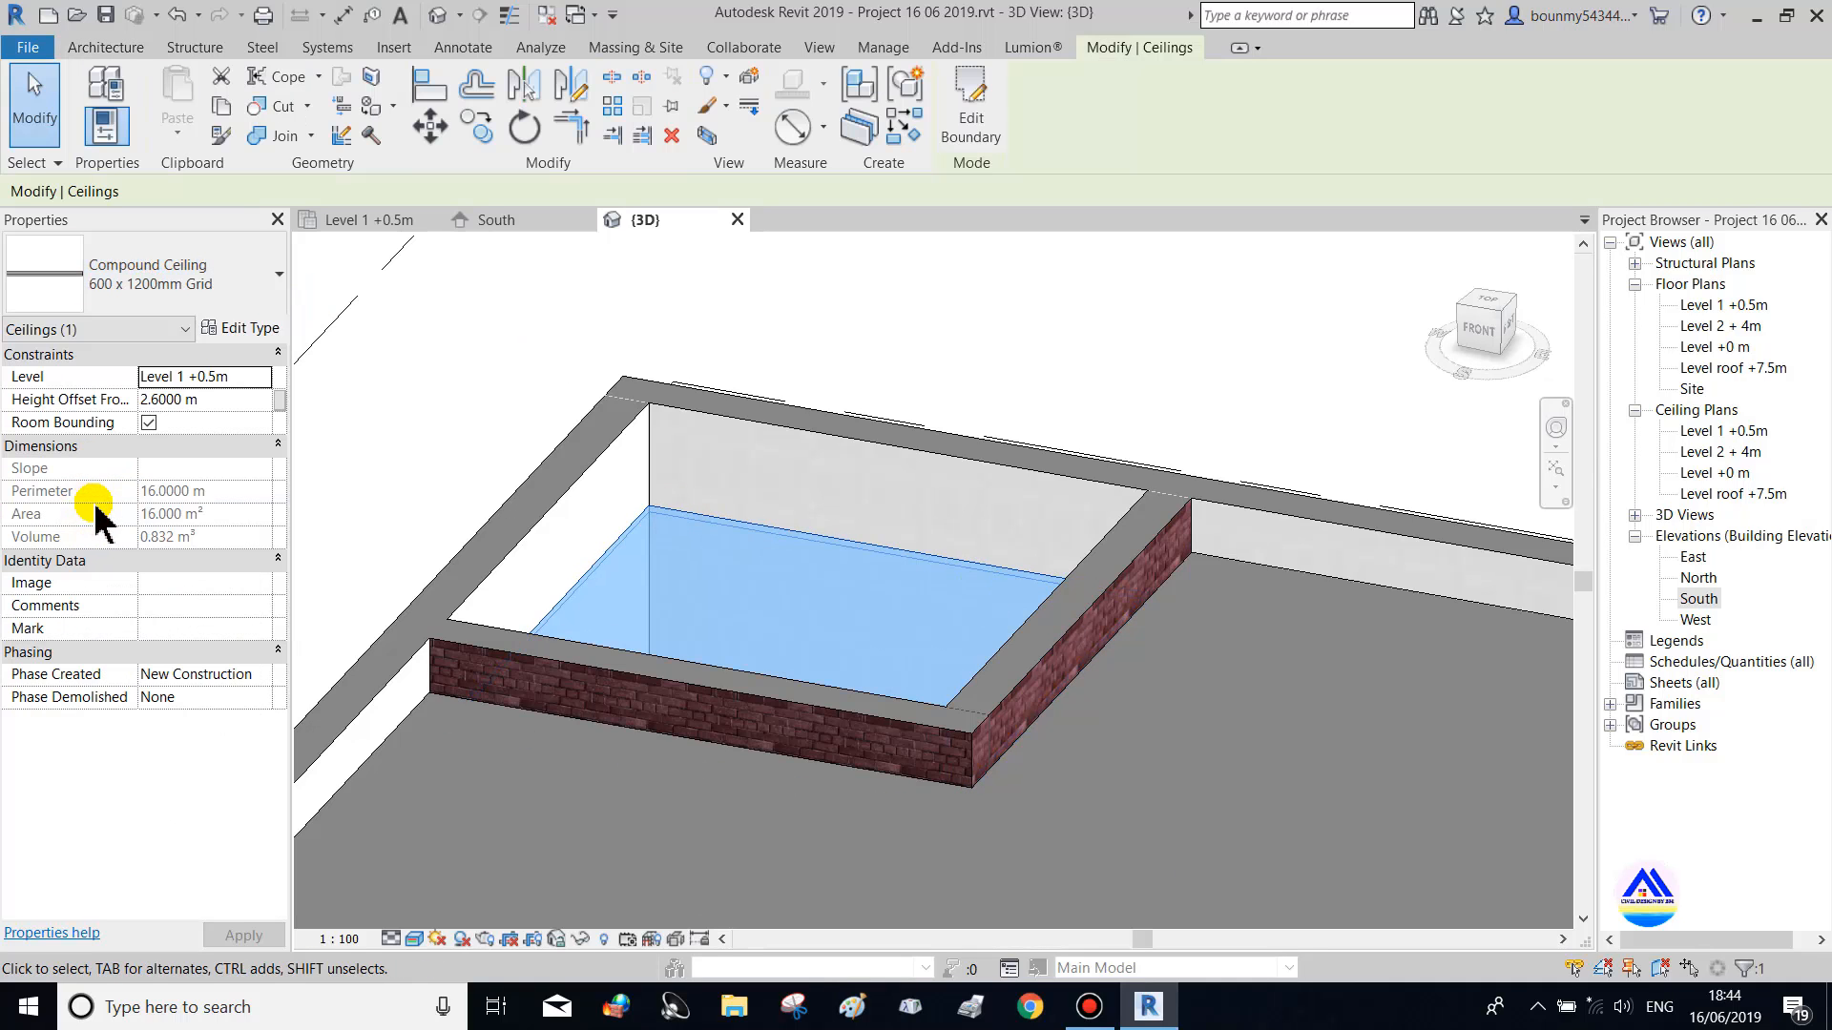
{"action": "left_click", "coordinate": [218, 398]}
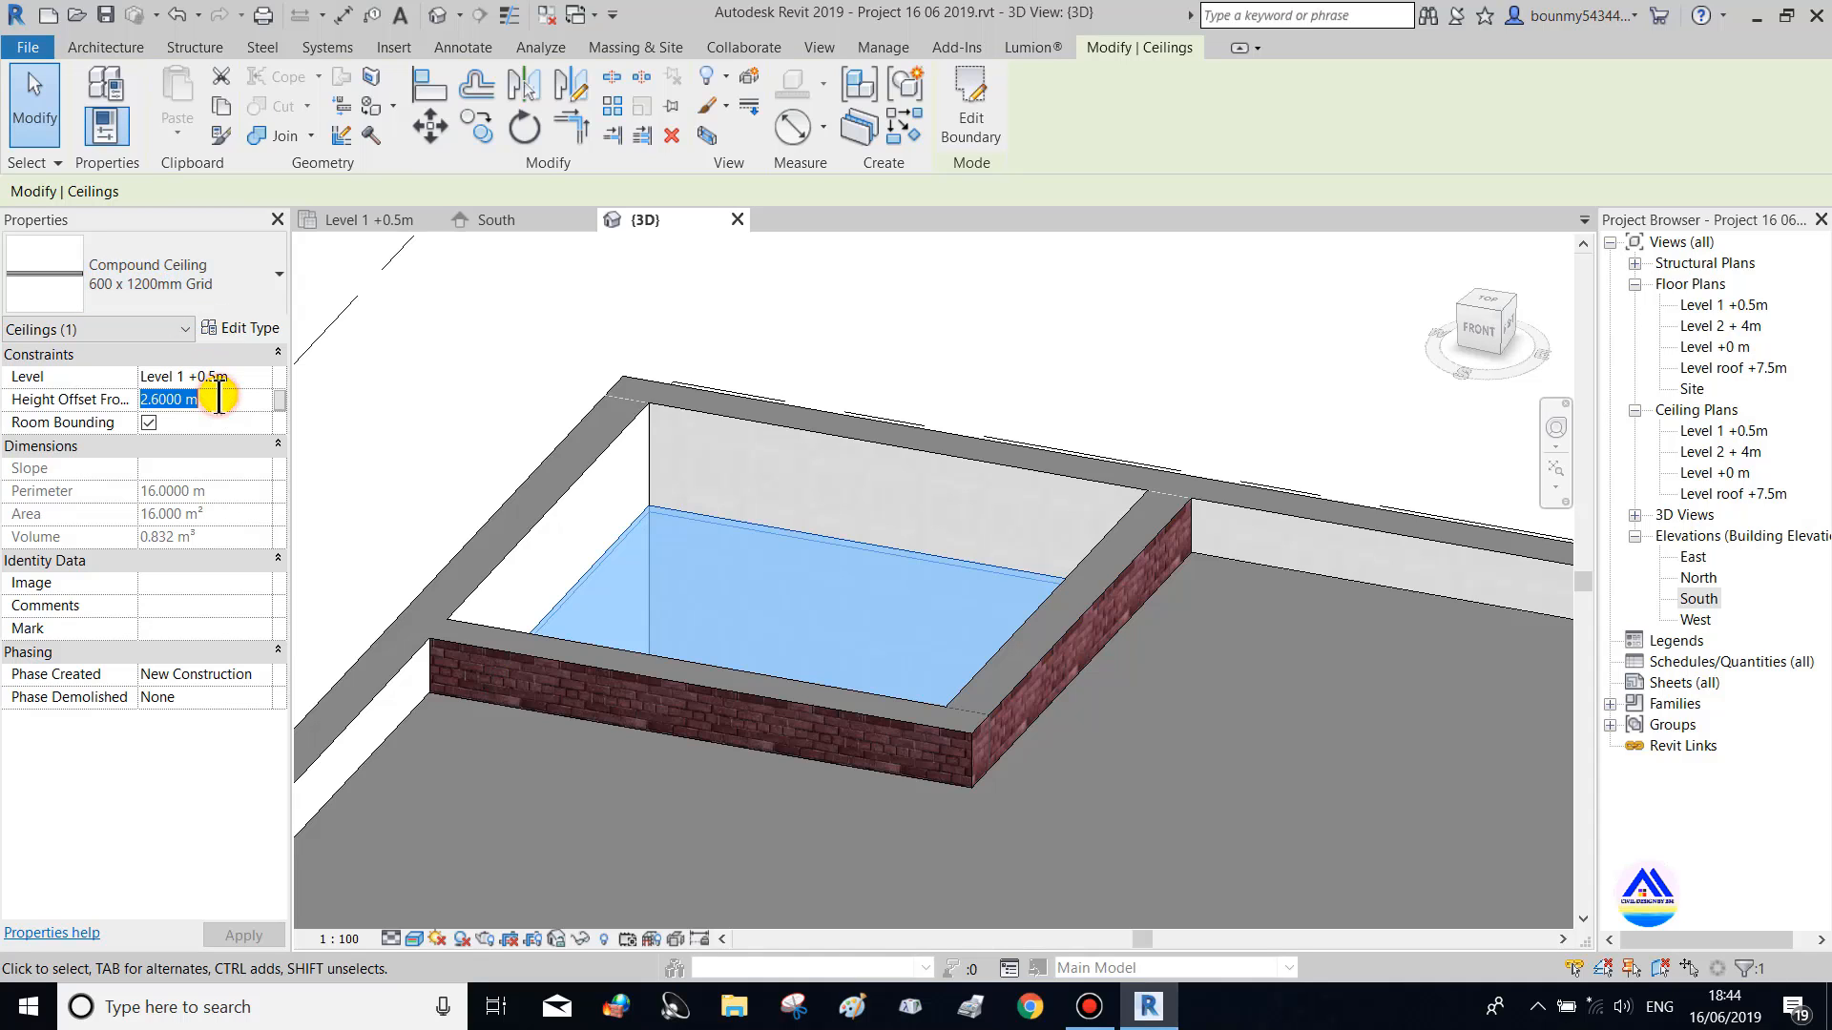
{"action": "type", "text": "3"}
{"action": "left_click", "coordinate": [1048, 308]}
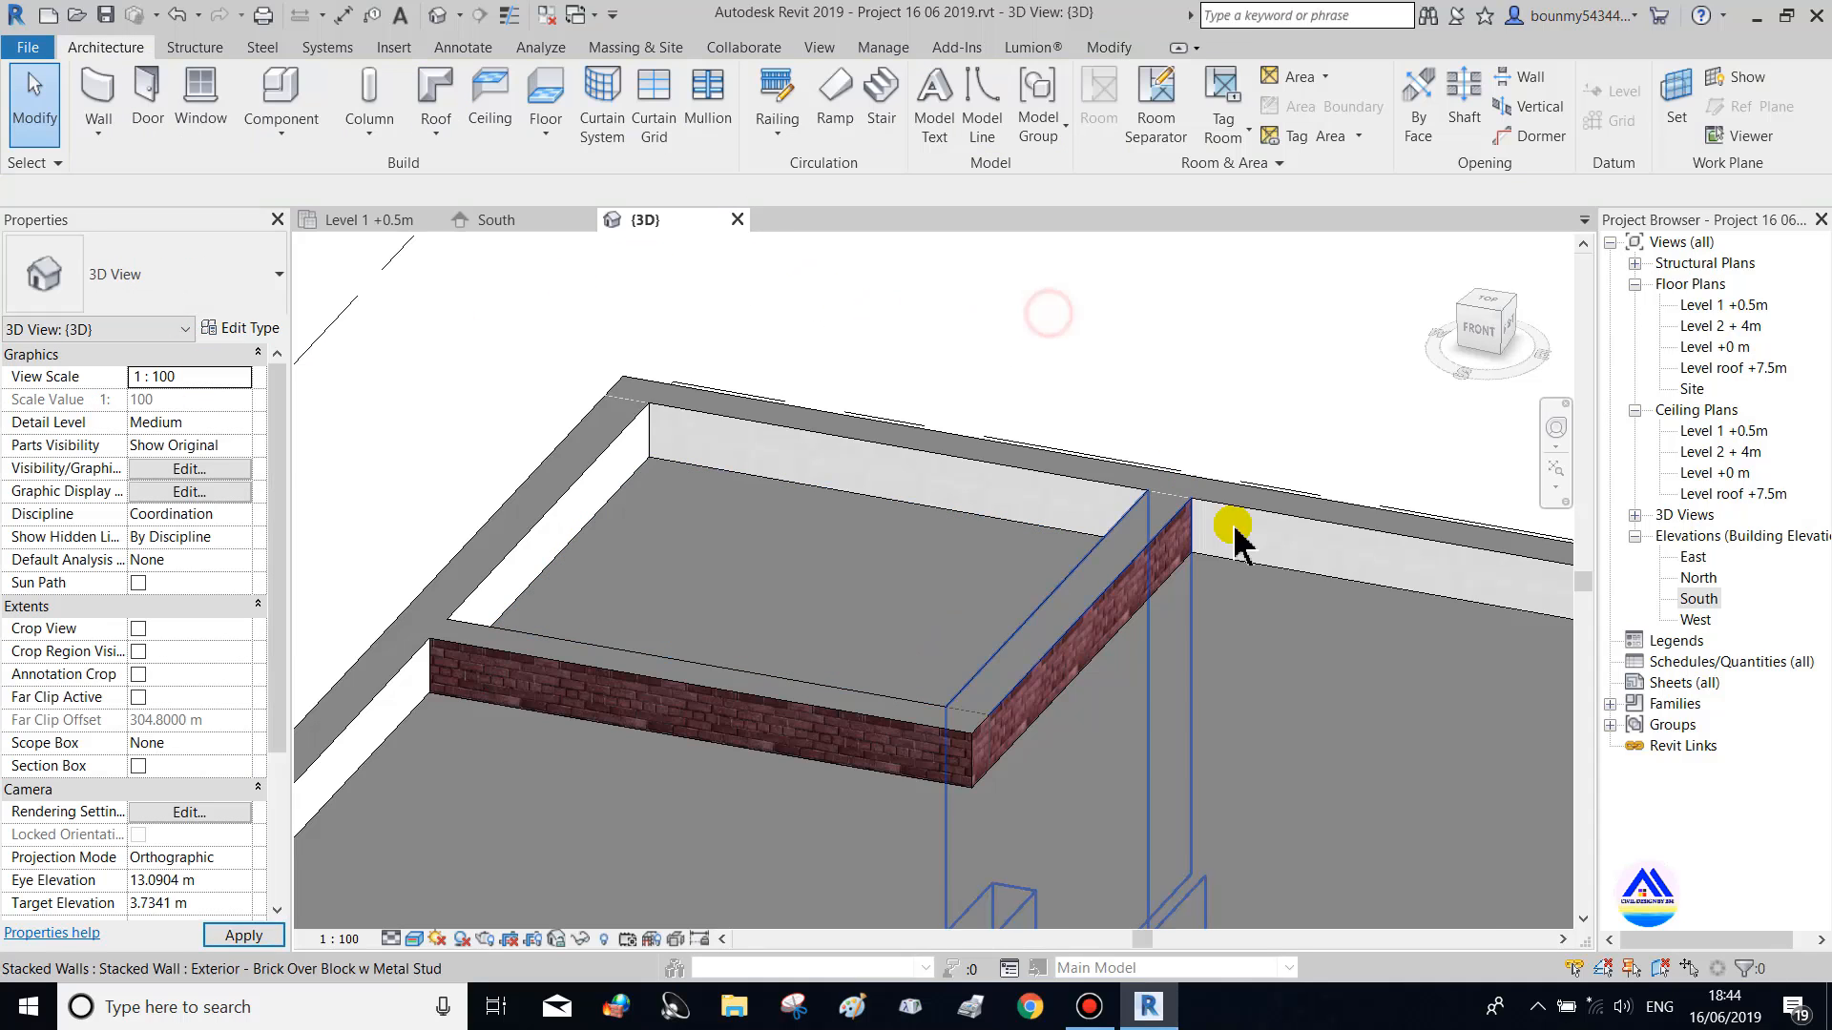
{"action": "scroll", "coordinate": [1200, 523], "scroll_direction": "down", "scroll_amount": 3}
{"action": "scroll", "coordinate": [1384, 869], "scroll_direction": "down", "scroll_amount": 4}
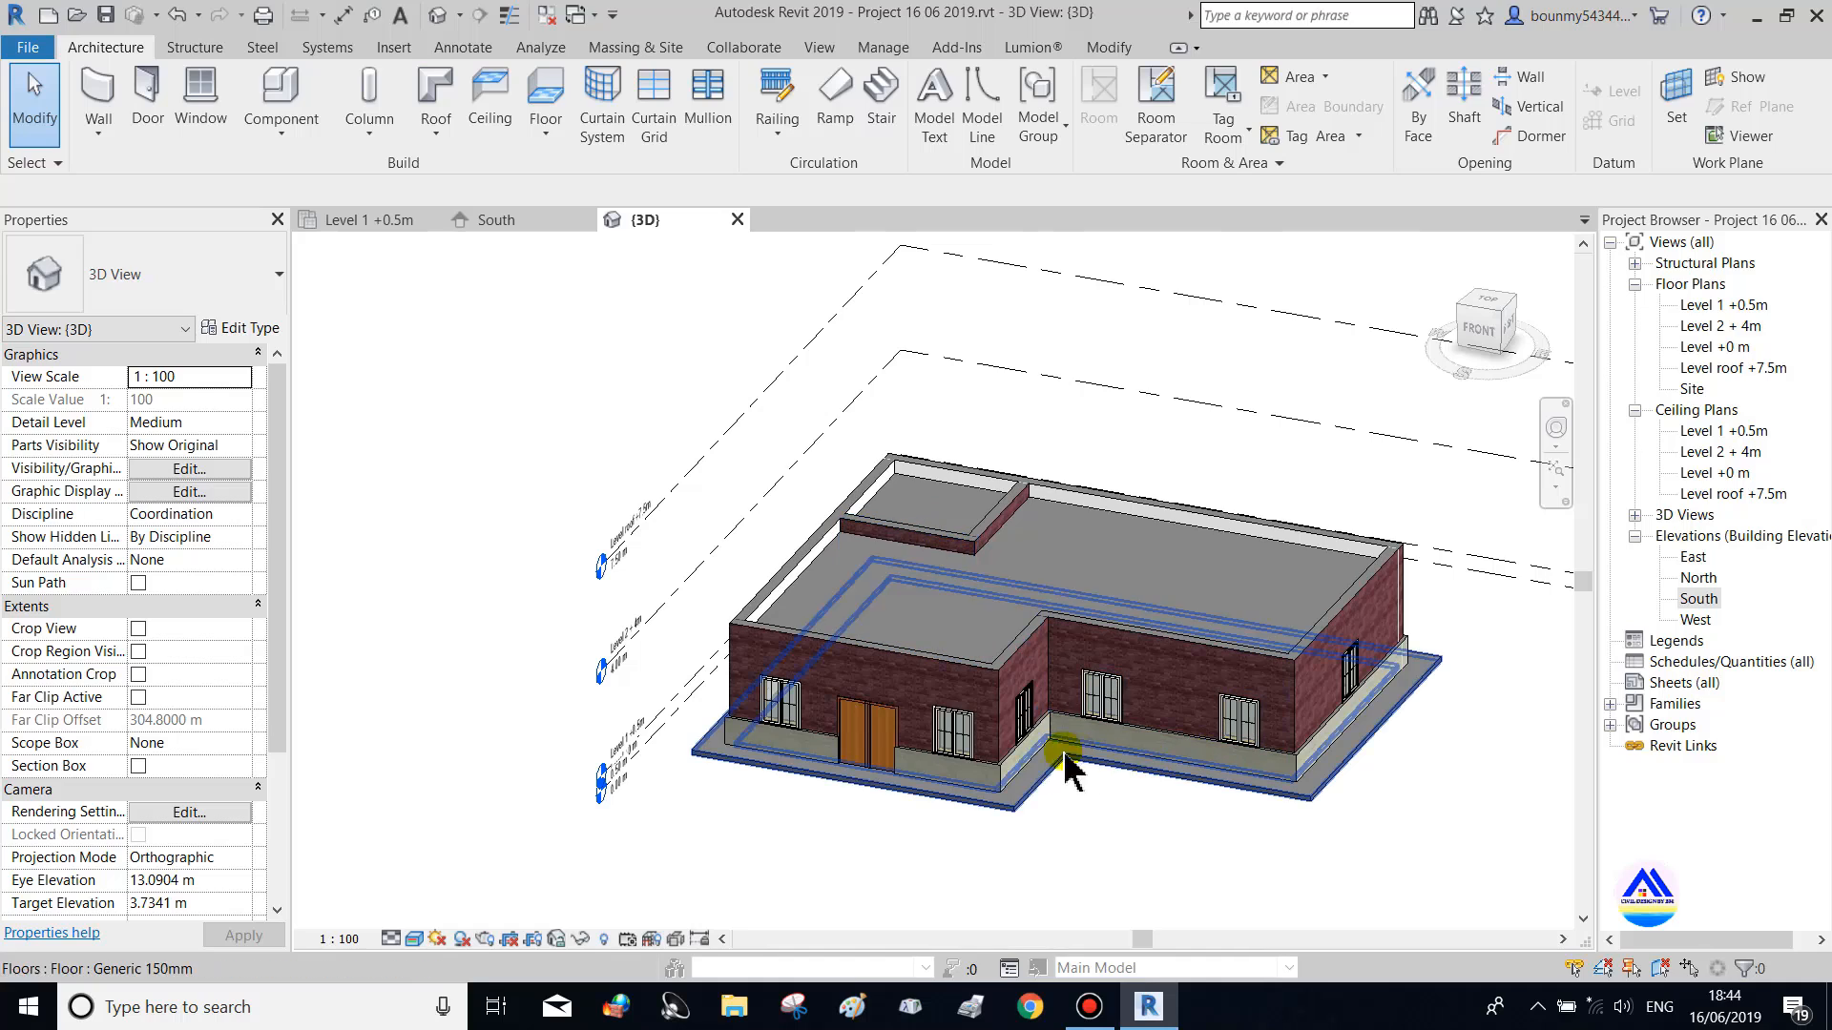
{"action": "middle_click_drag", "start_coordinate": [1116, 791], "coordinate": [1259, 744], "text": "shift"}
{"action": "left_click_drag", "start_coordinate": [736, 391], "coordinate": [1349, 818]}
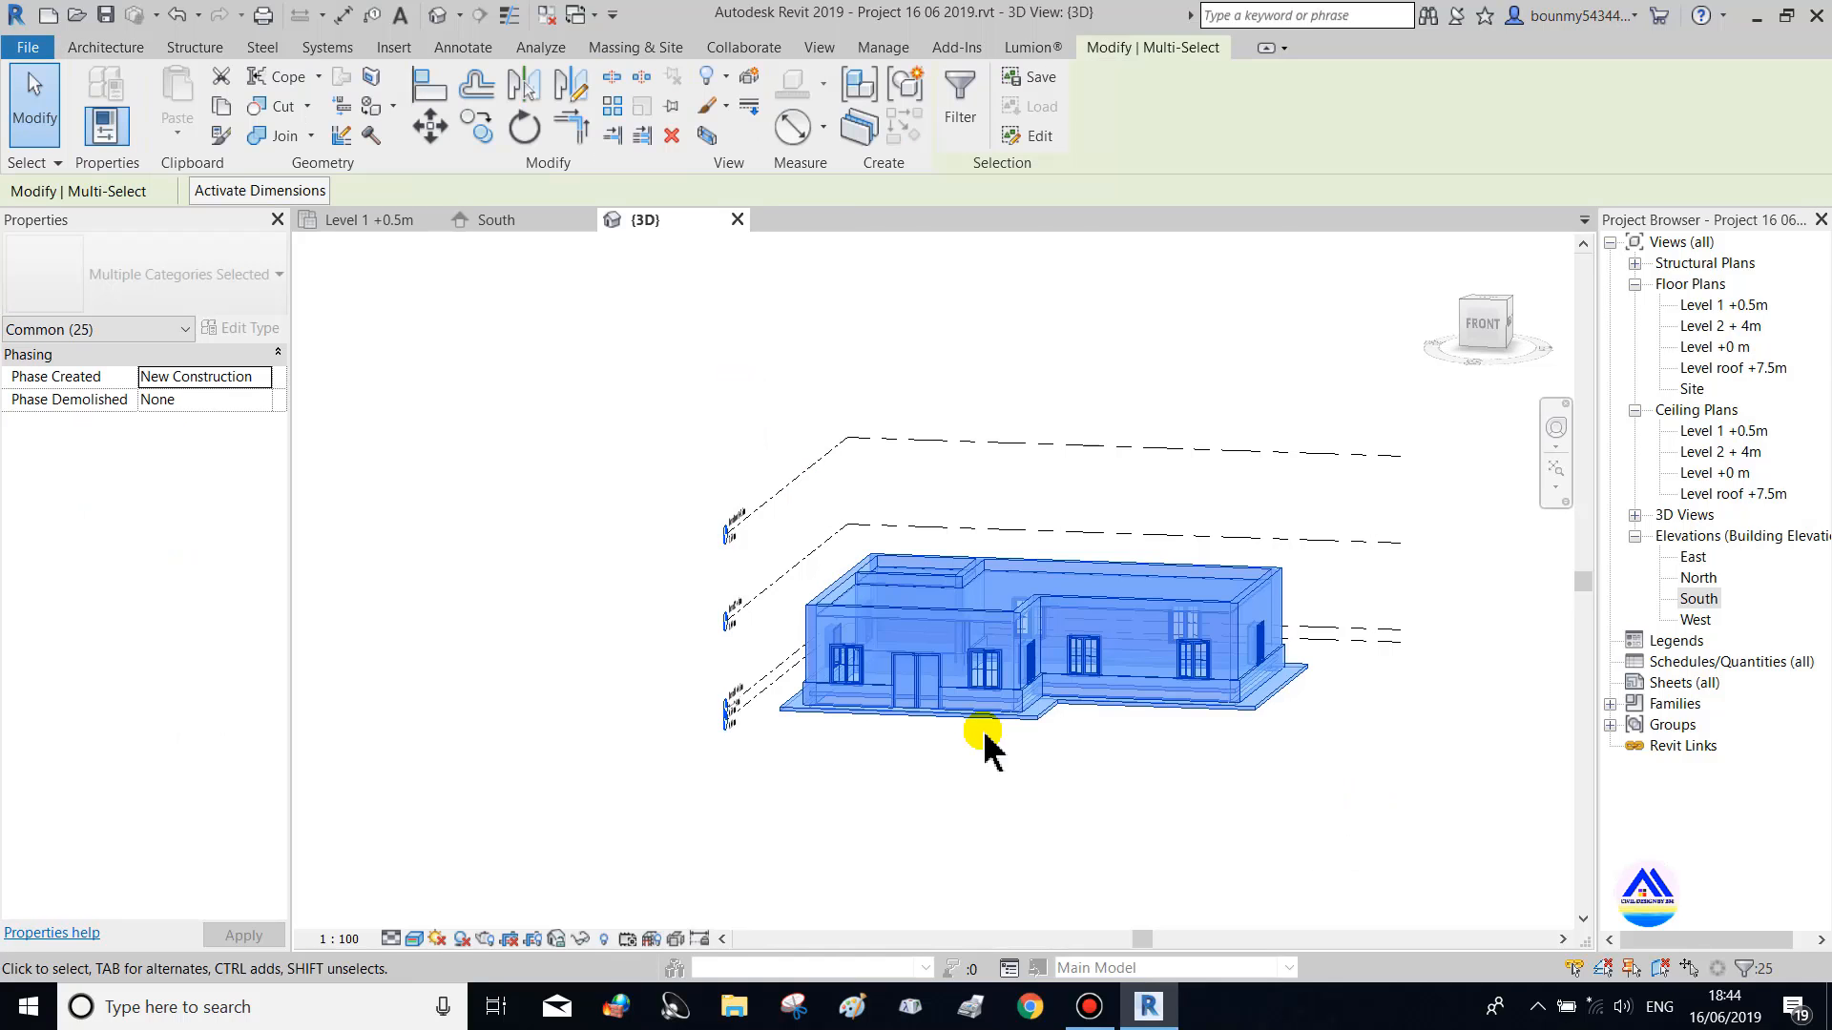
{"action": "middle_click_drag", "start_coordinate": [1256, 646], "coordinate": [1335, 750], "text": "shift"}
{"action": "scroll", "coordinate": [1336, 749], "scroll_direction": "up", "scroll_amount": 3}
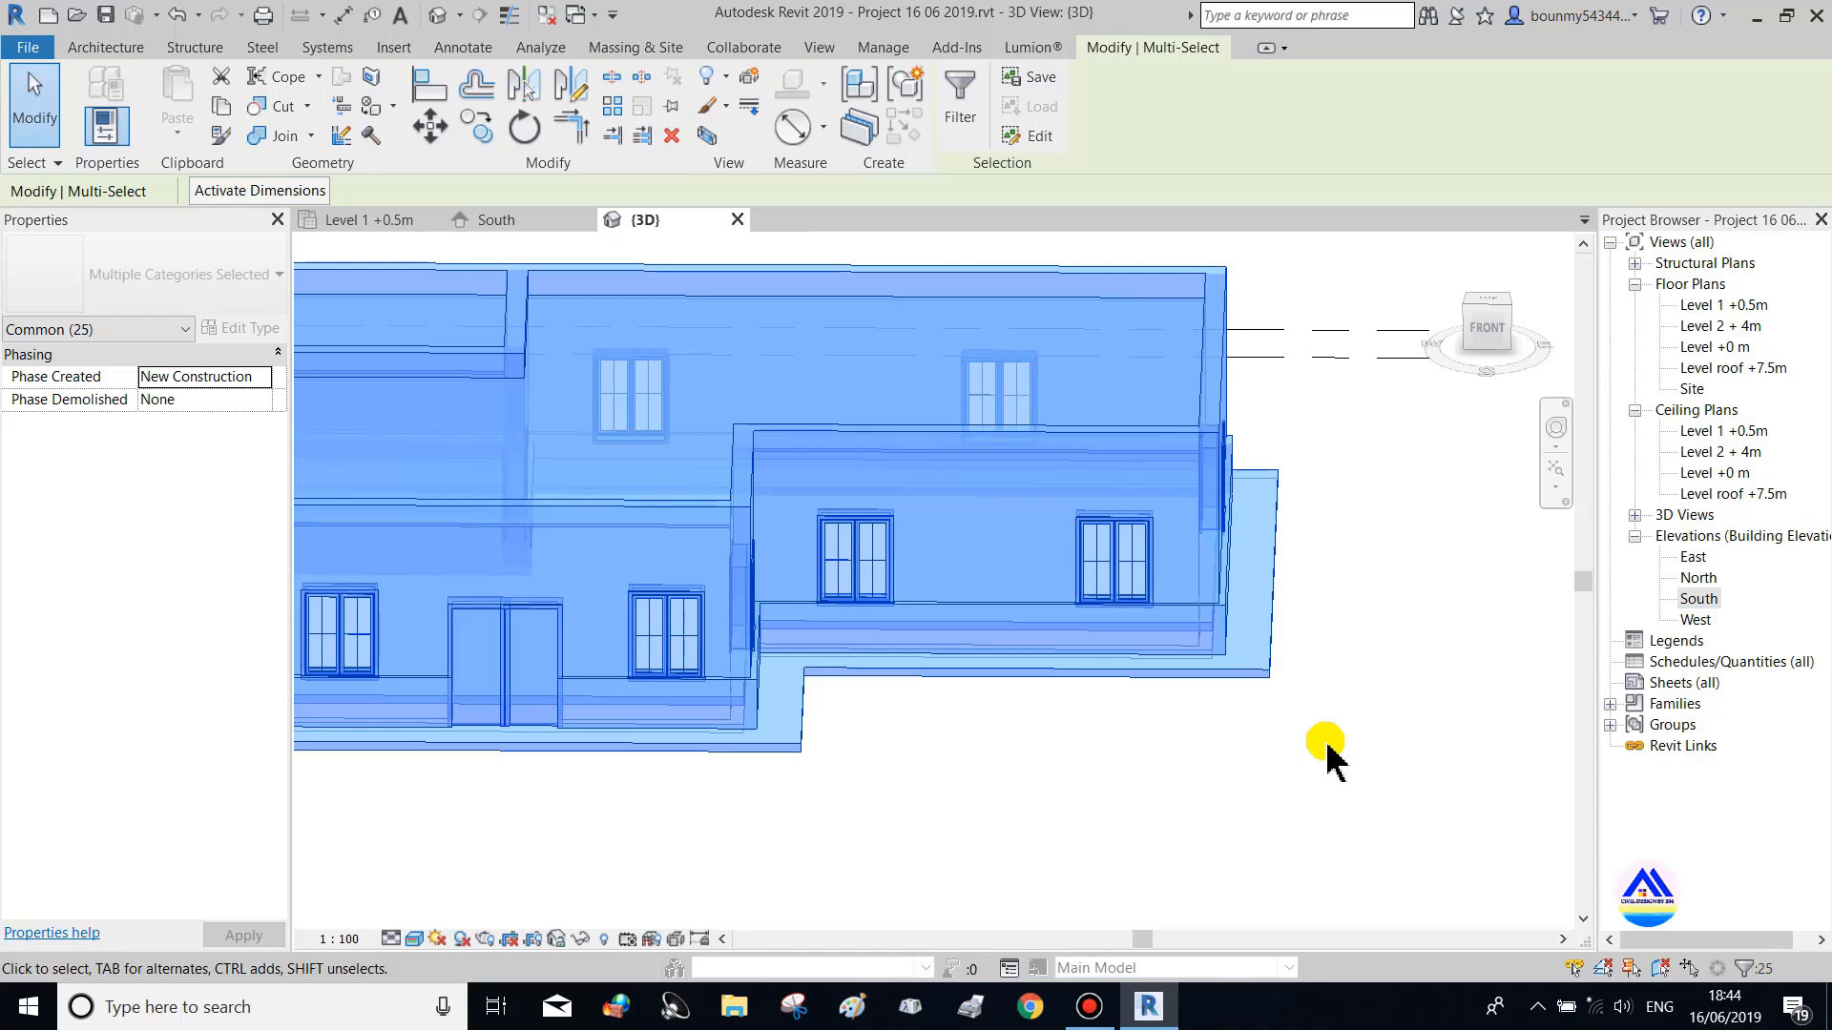
{"action": "key", "text": "Escape"}
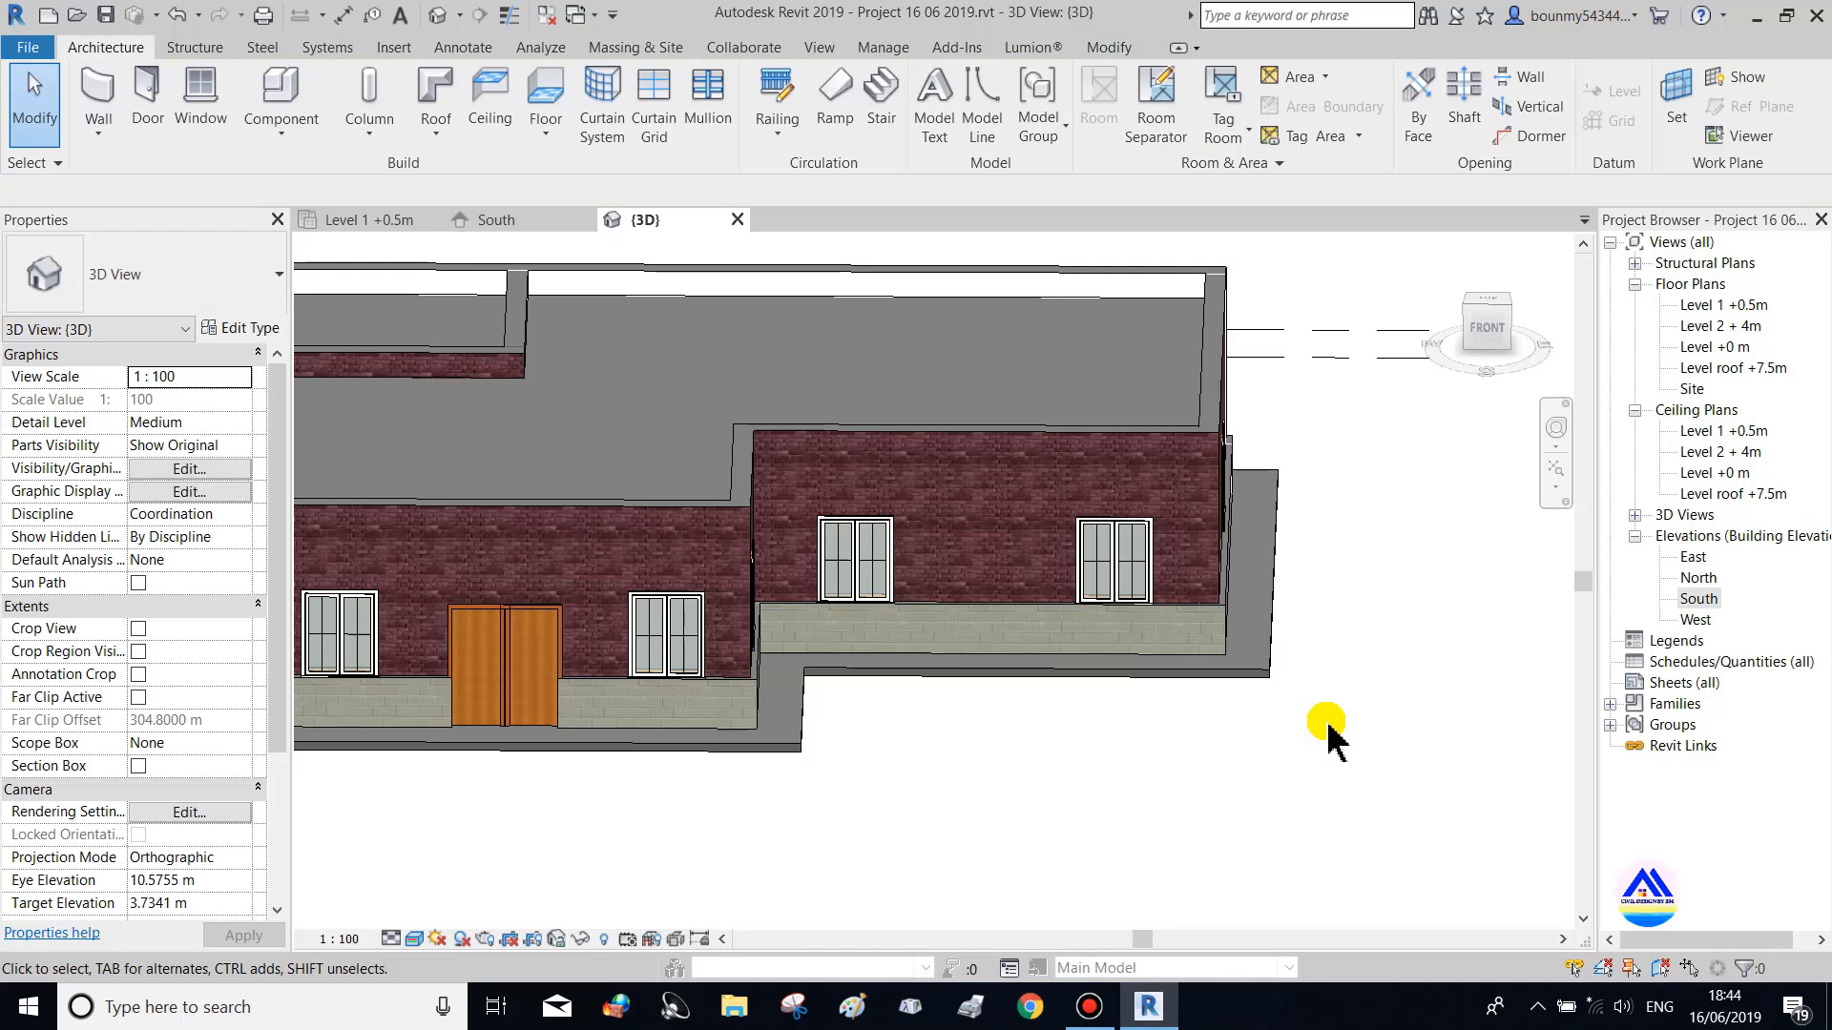
{"action": "scroll", "coordinate": [1326, 730], "scroll_direction": "down", "scroll_amount": 4}
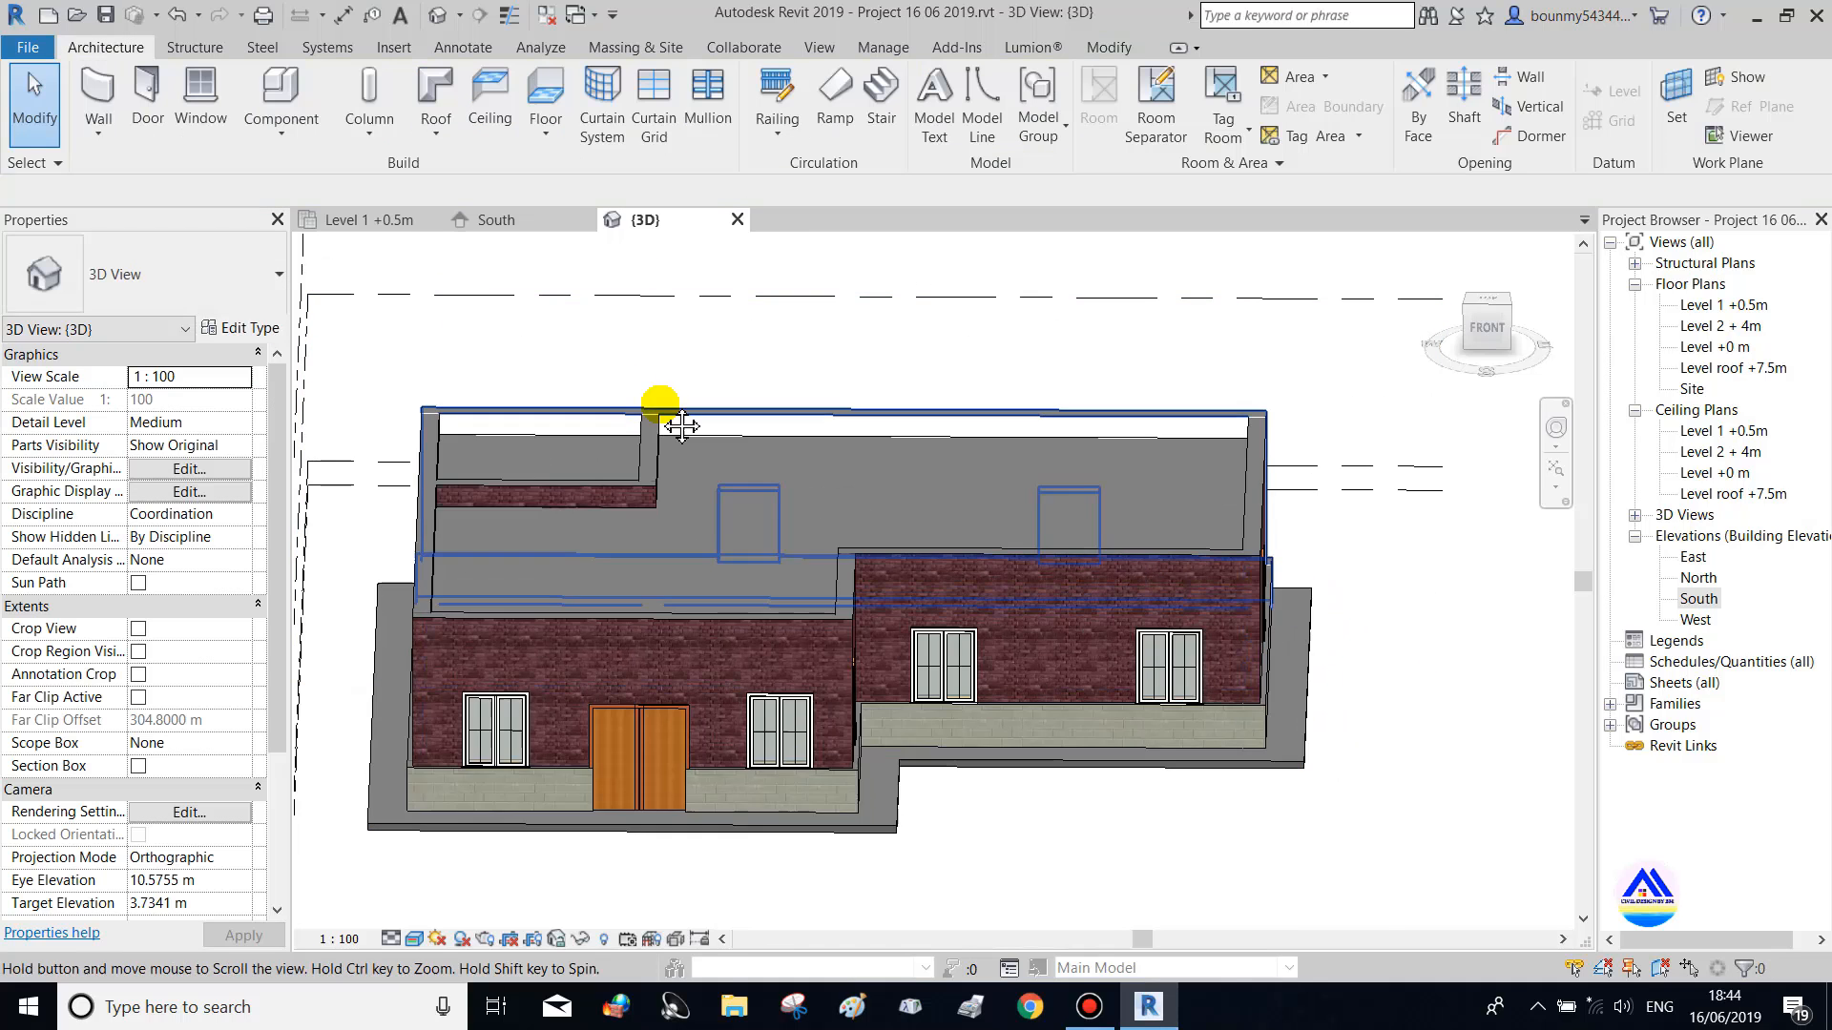
Copy the whole building except its base floor slab and paste it aligned to Level 2 + 4m
{"action": "middle_click_drag", "start_coordinate": [655, 409], "coordinate": [1040, 685], "text": "shift"}
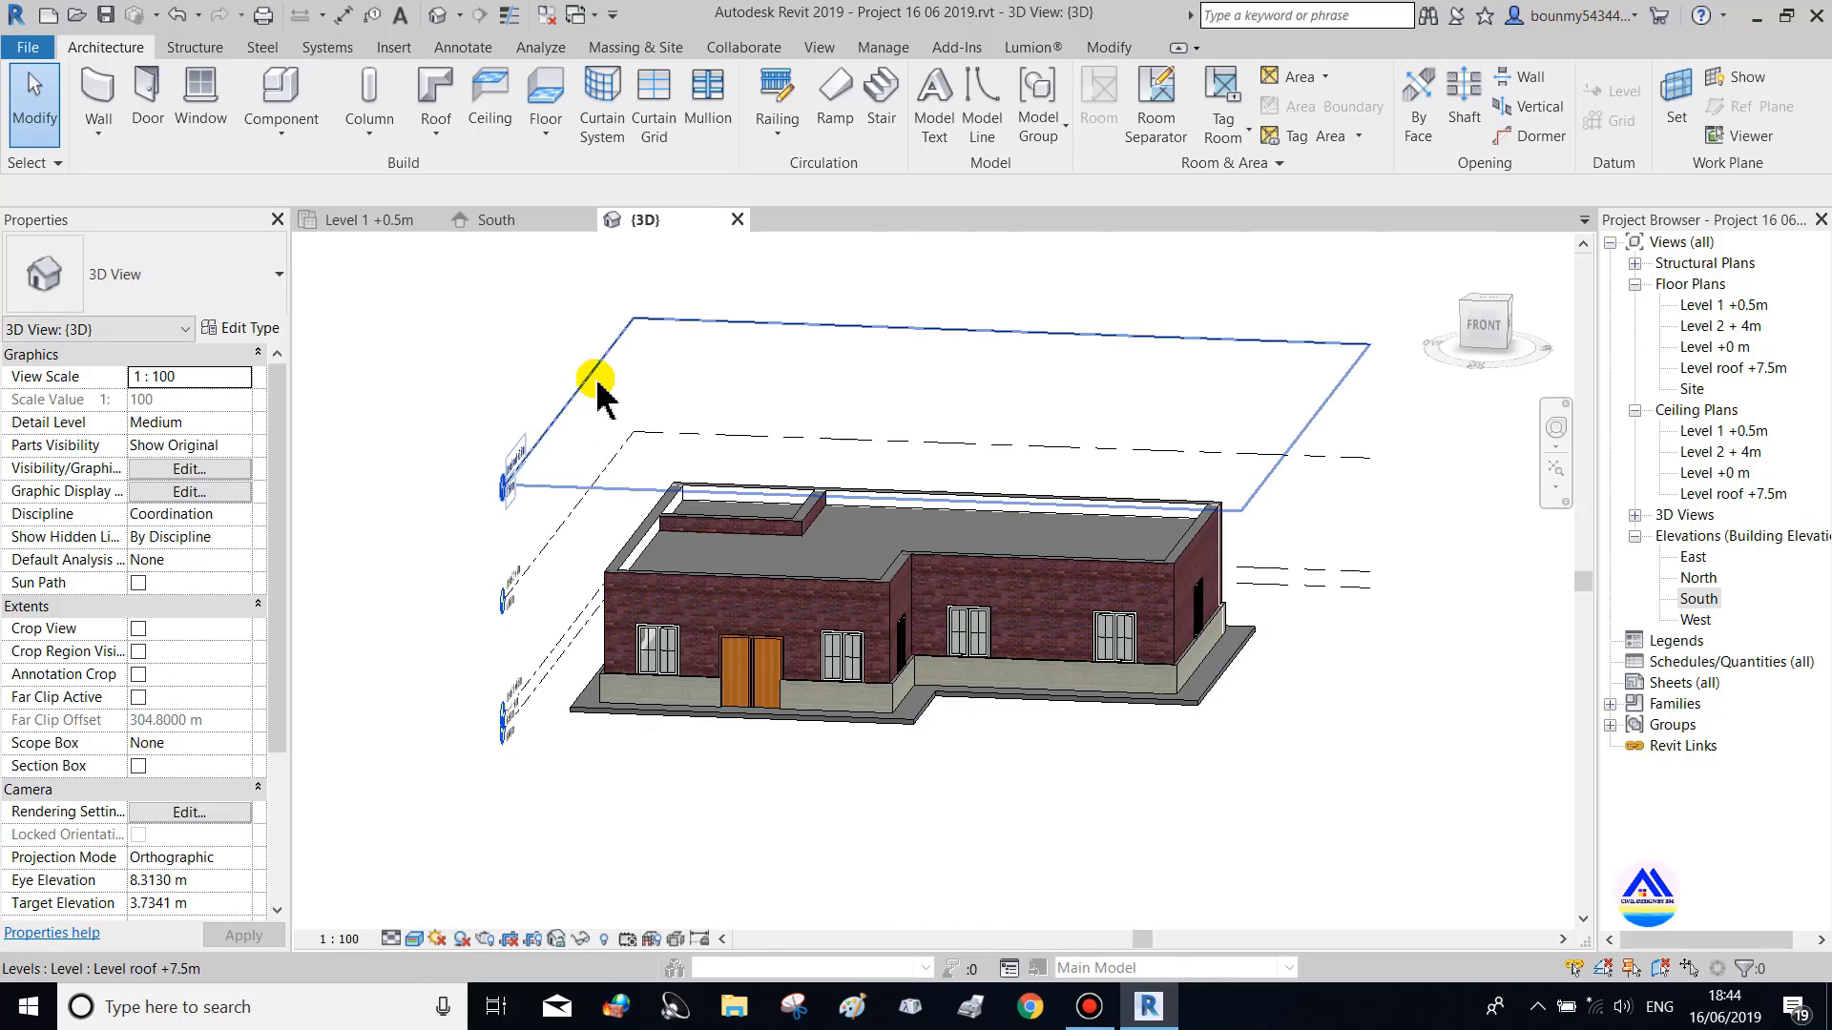
{"action": "left_click_drag", "start_coordinate": [552, 315], "coordinate": [1240, 728]}
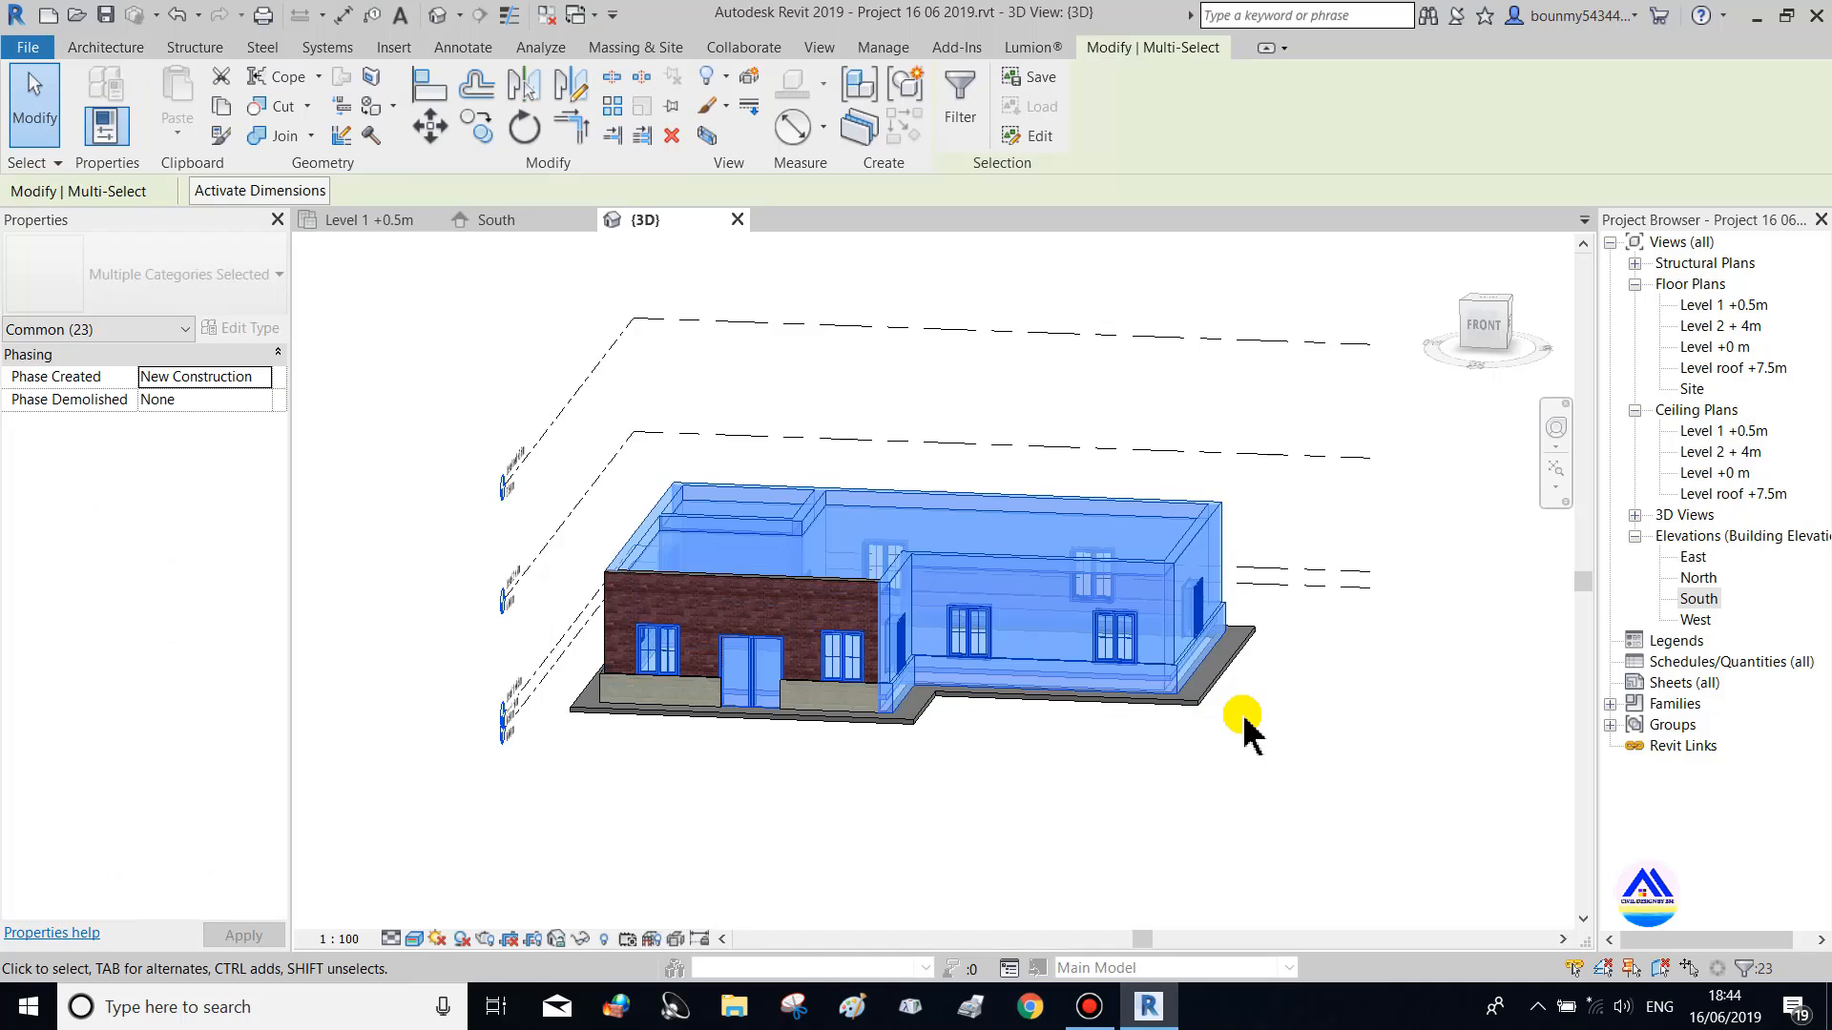
{"action": "left_click_drag", "start_coordinate": [430, 334], "coordinate": [1297, 830]}
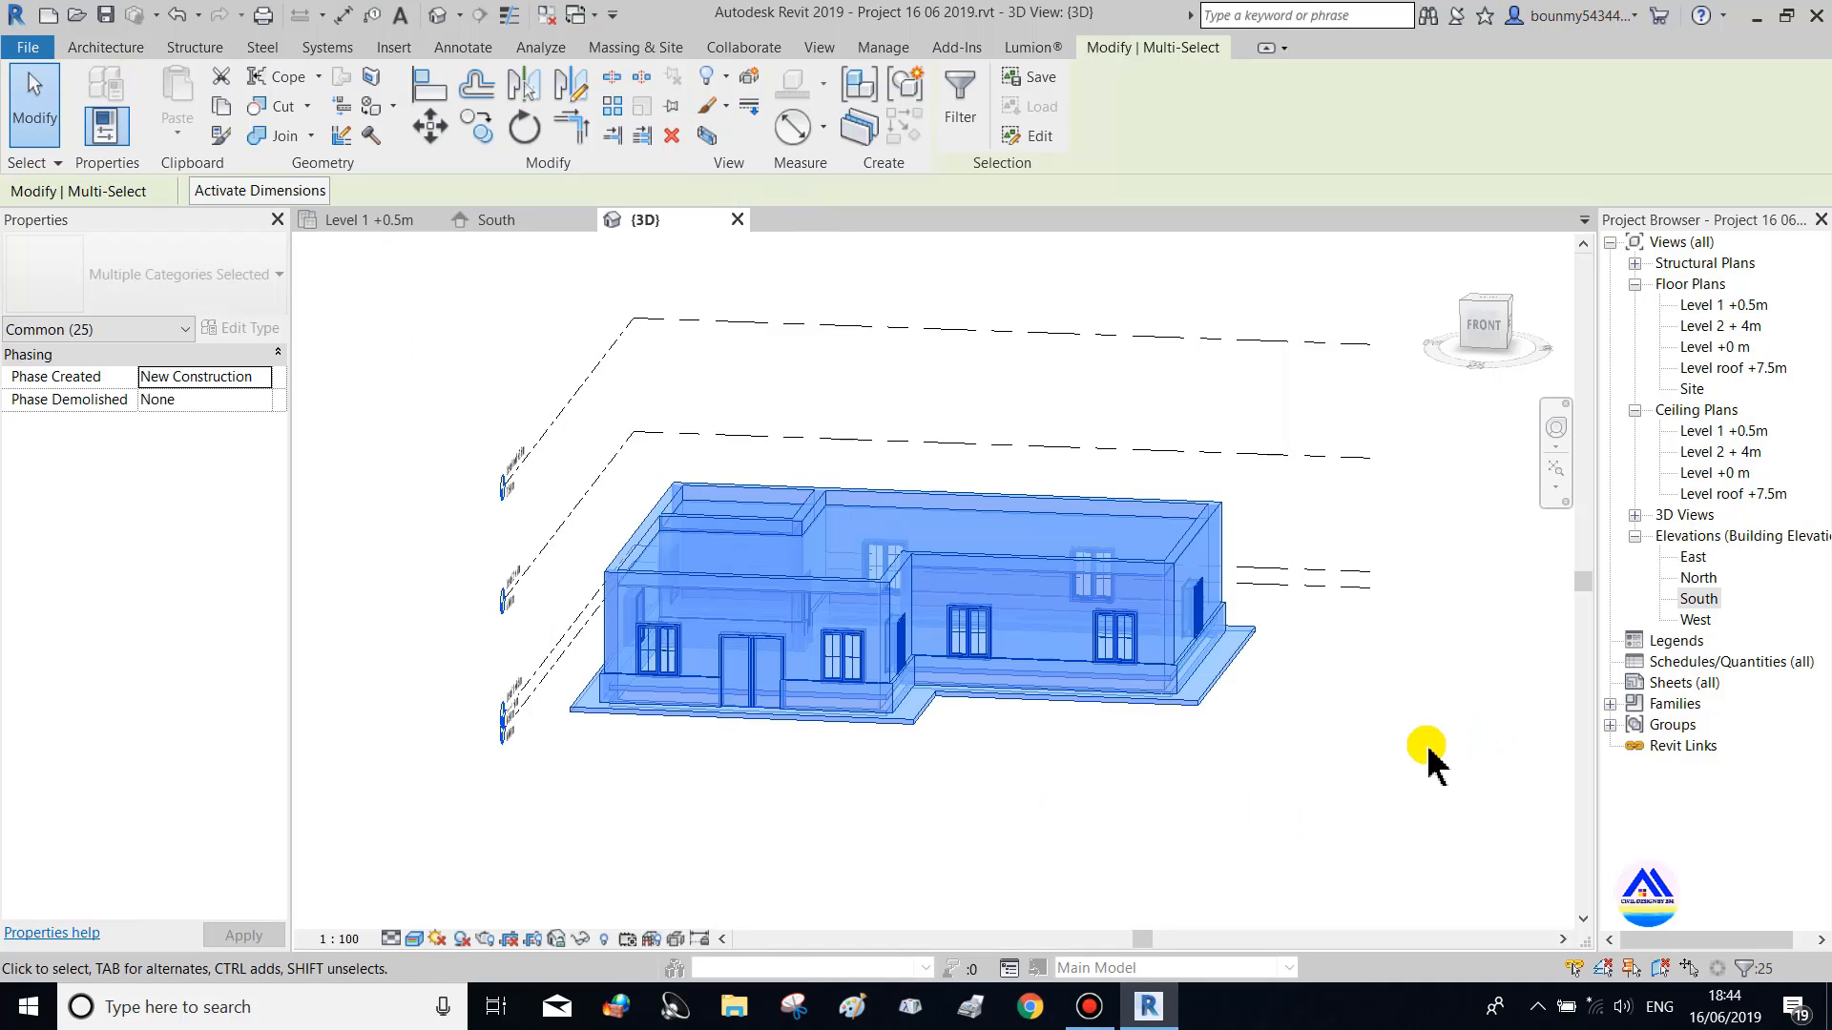
{"action": "left_click", "coordinate": [1216, 690], "text": "shift"}
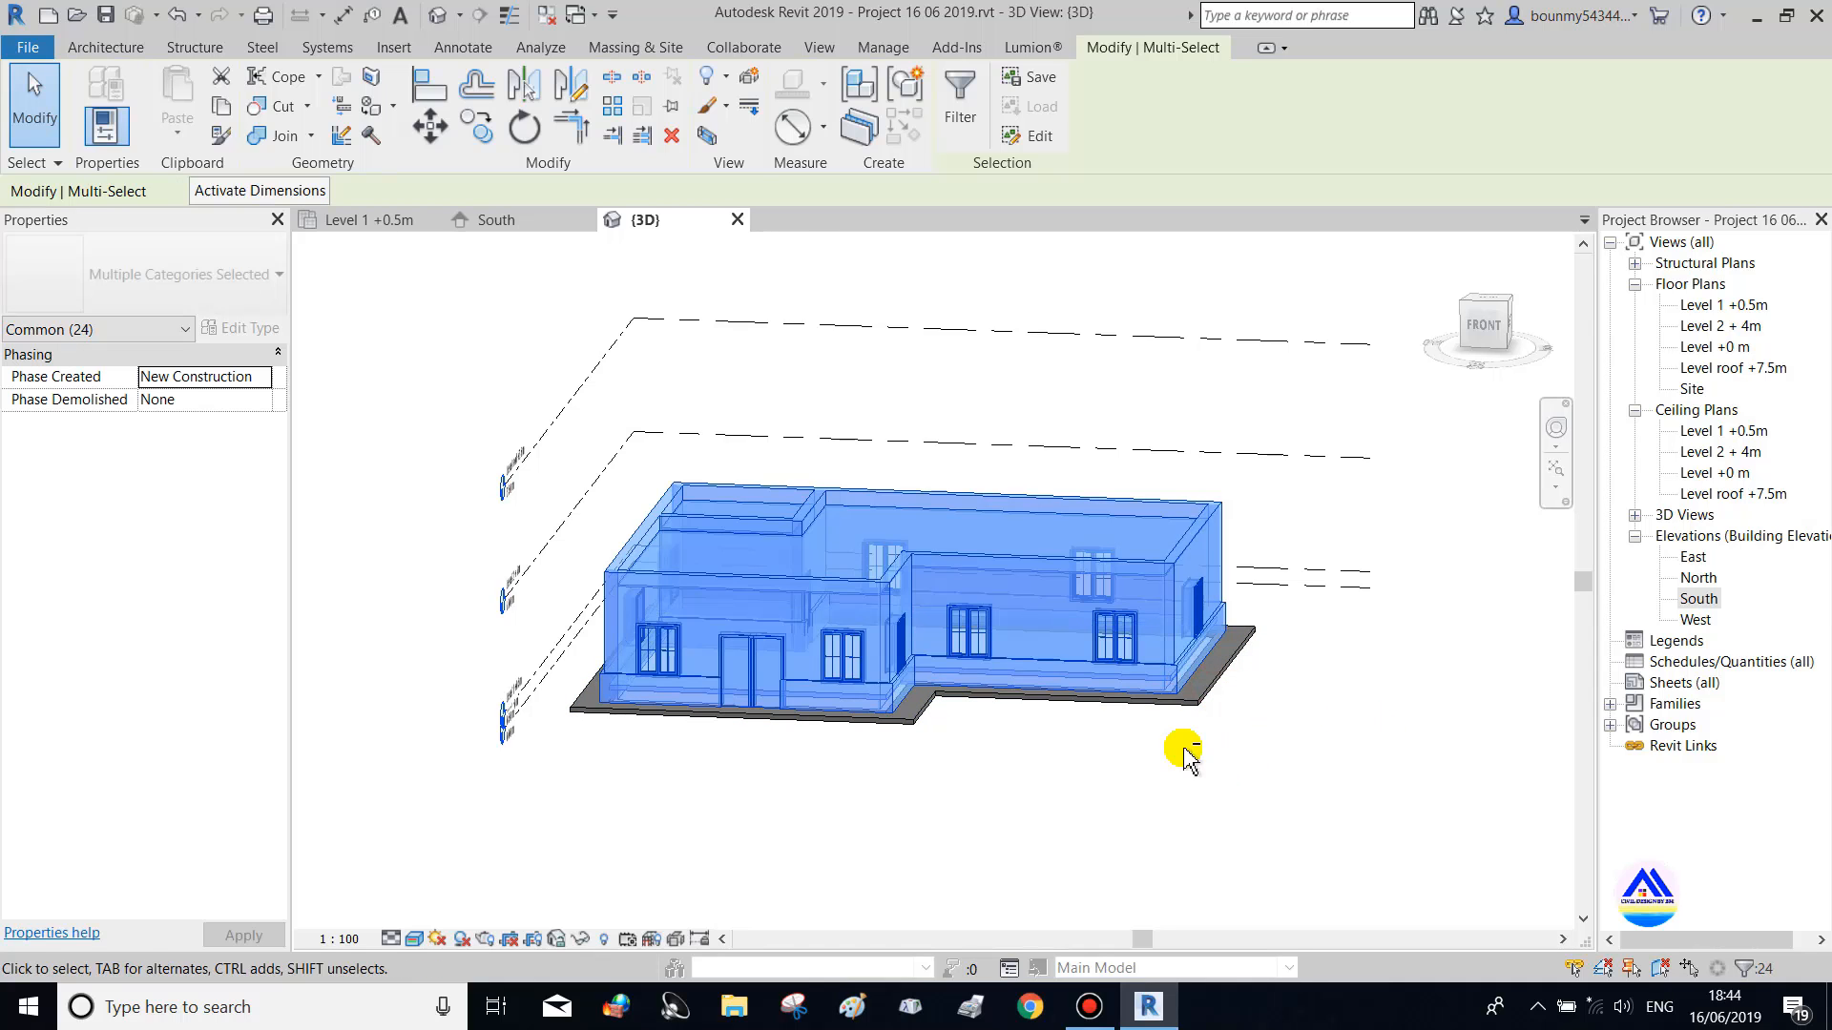
{"action": "middle_click_drag", "start_coordinate": [1183, 754], "coordinate": [1245, 711], "text": "shift"}
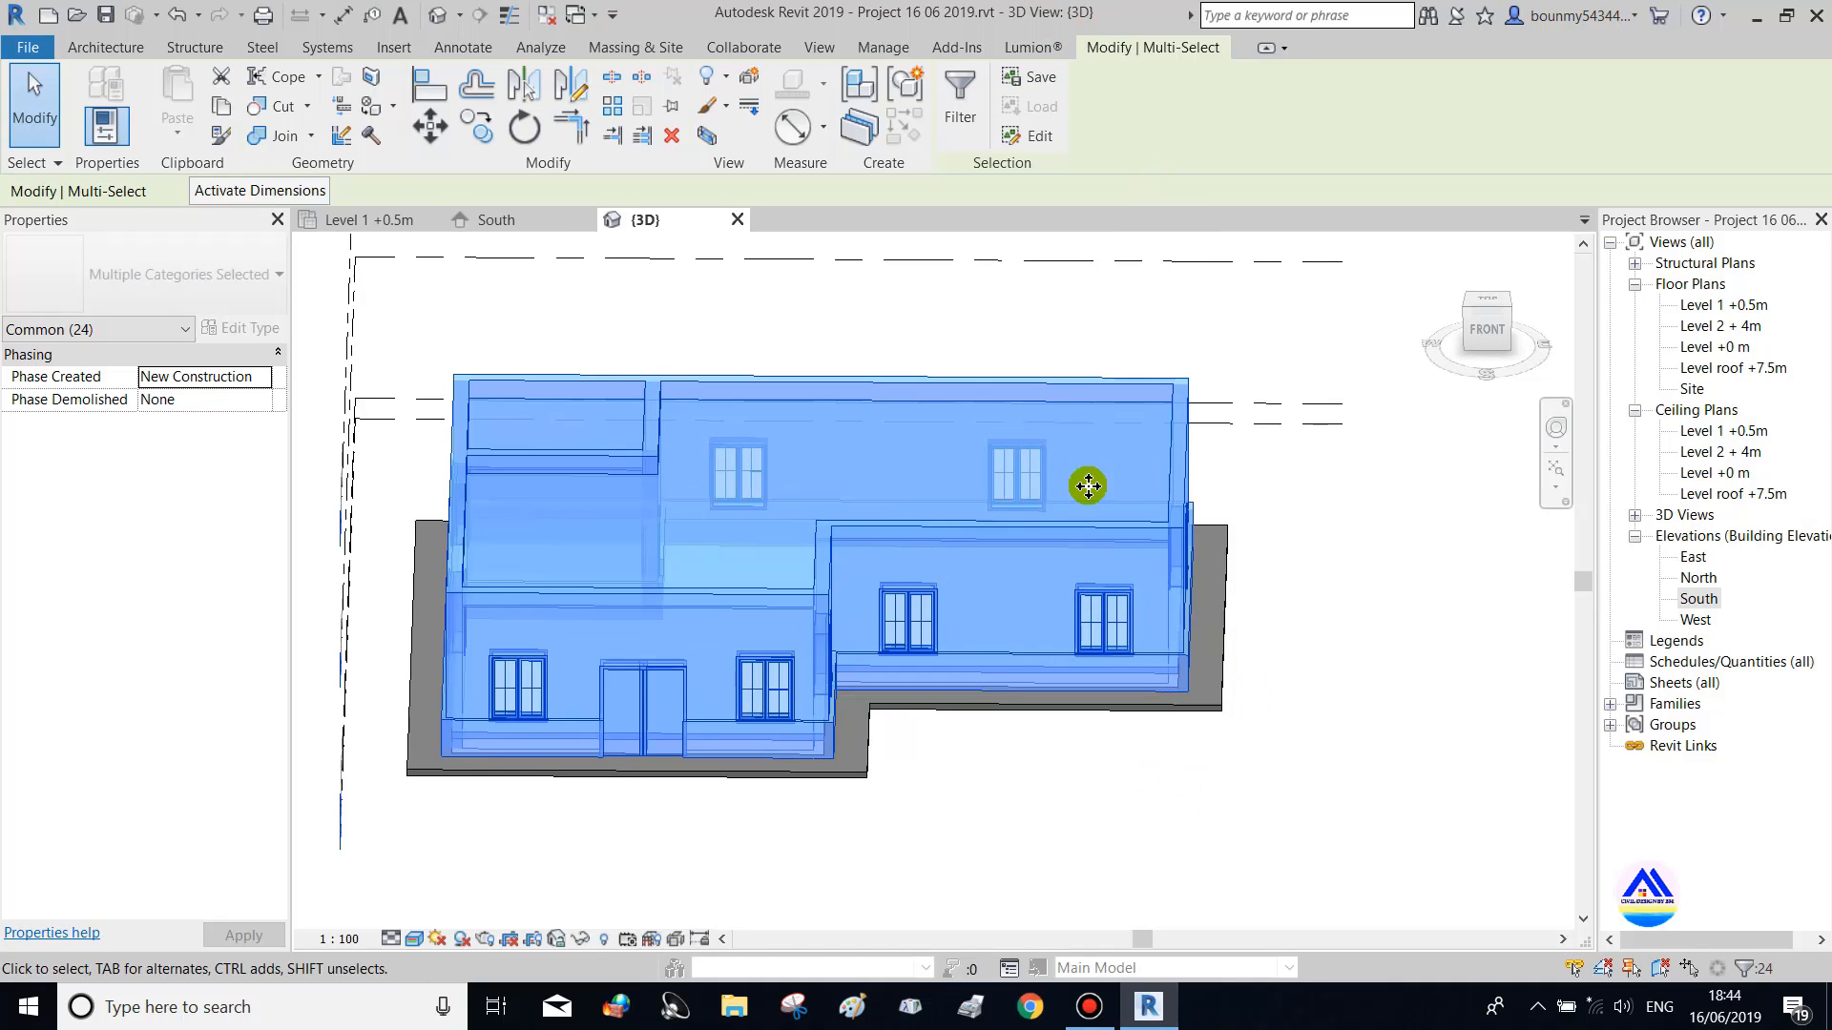
{"action": "left_click", "coordinate": [219, 107]}
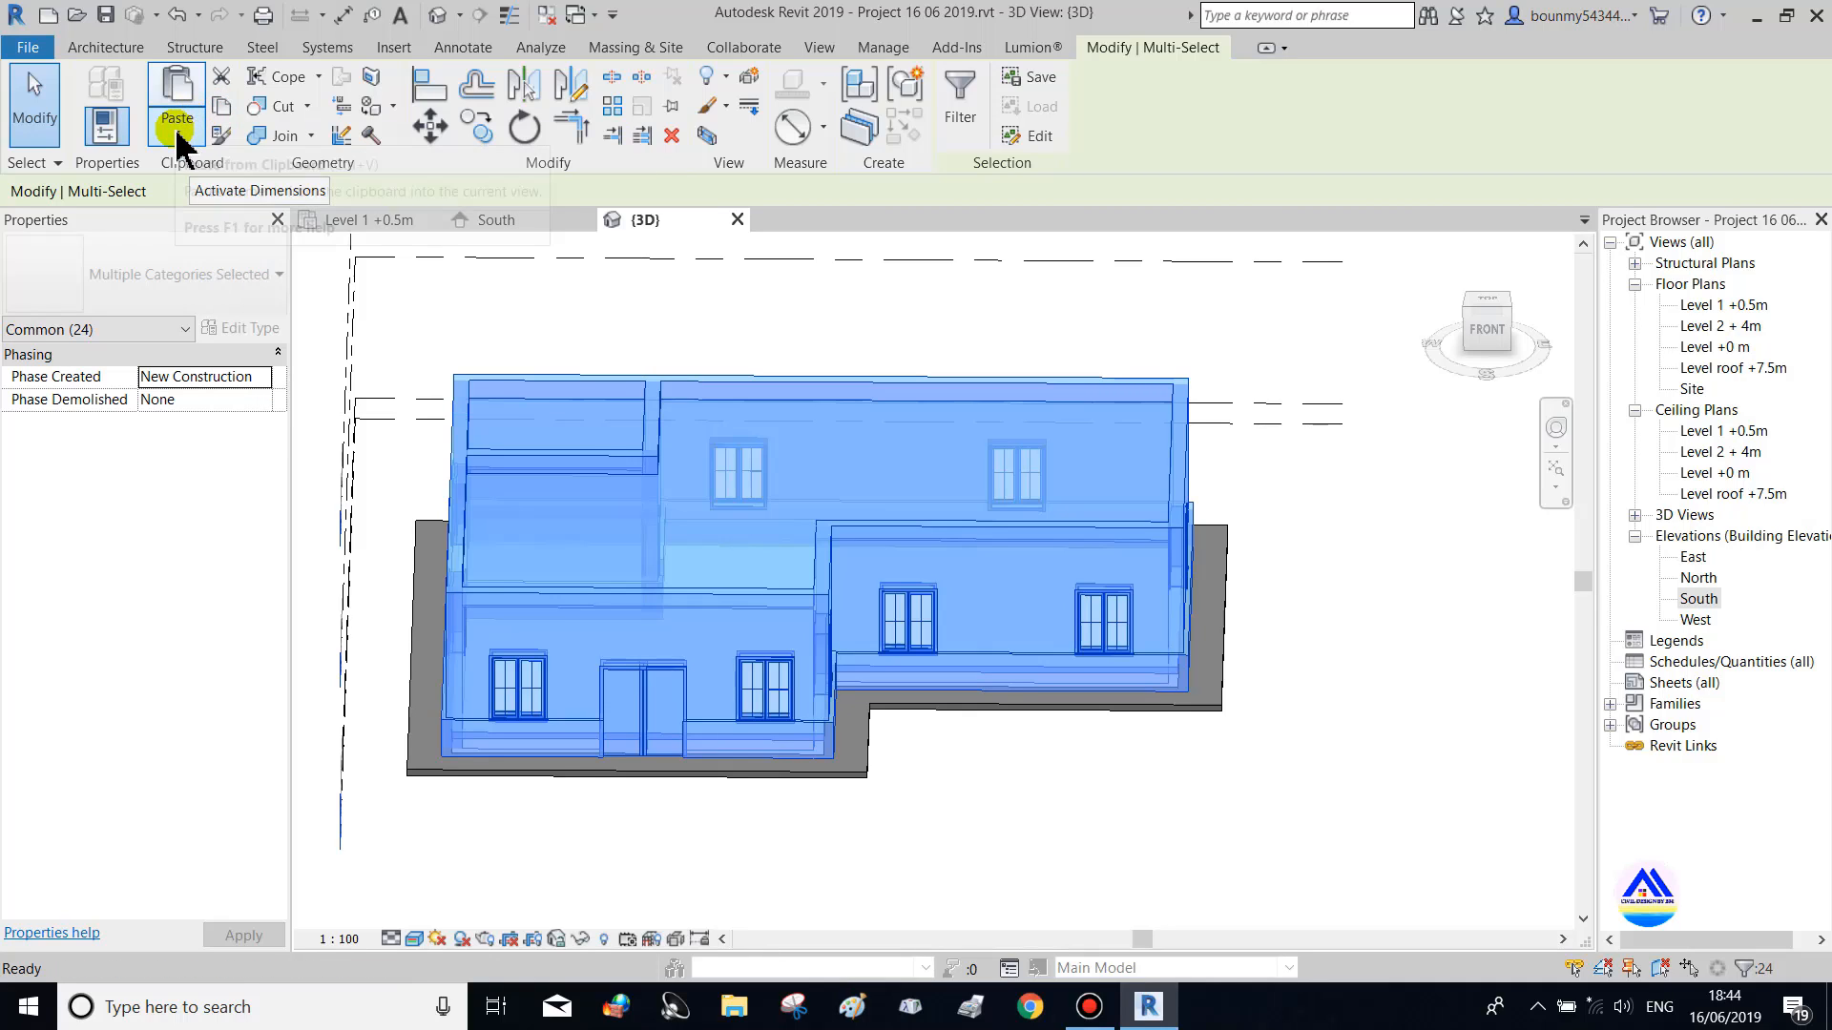
{"action": "left_click", "coordinate": [178, 134]}
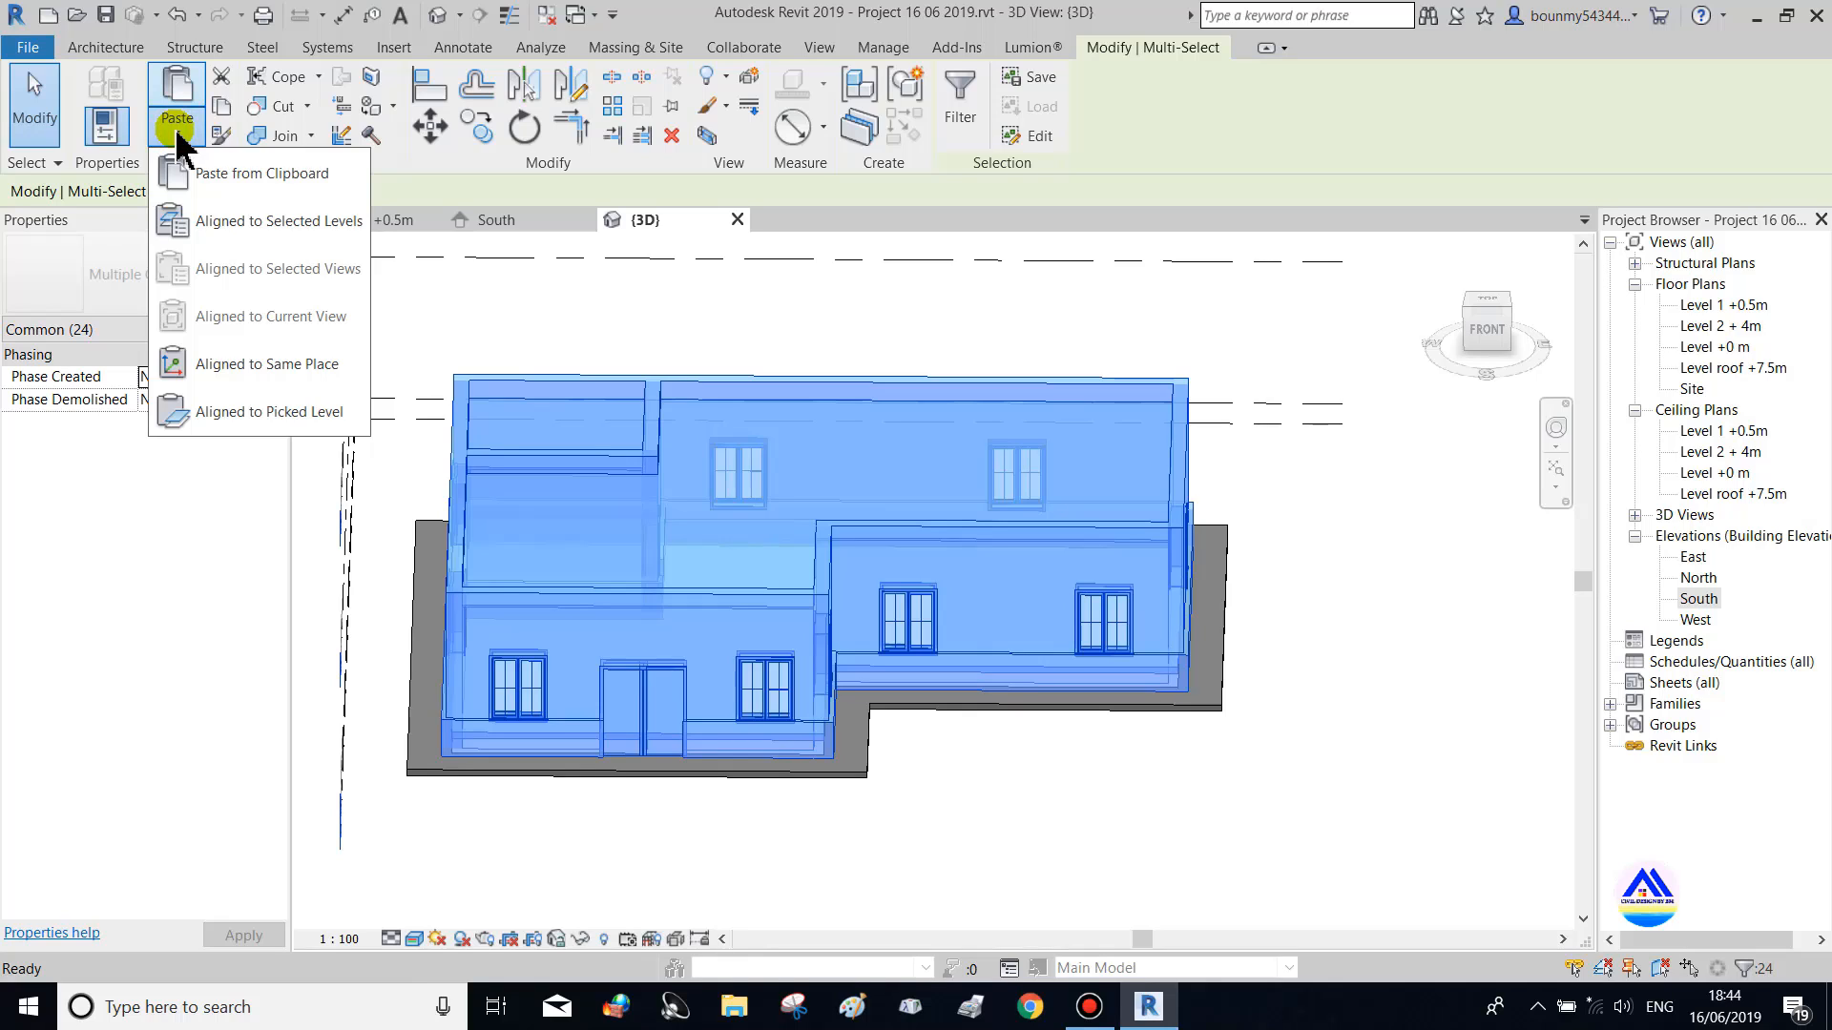
{"action": "left_click", "coordinate": [217, 226]}
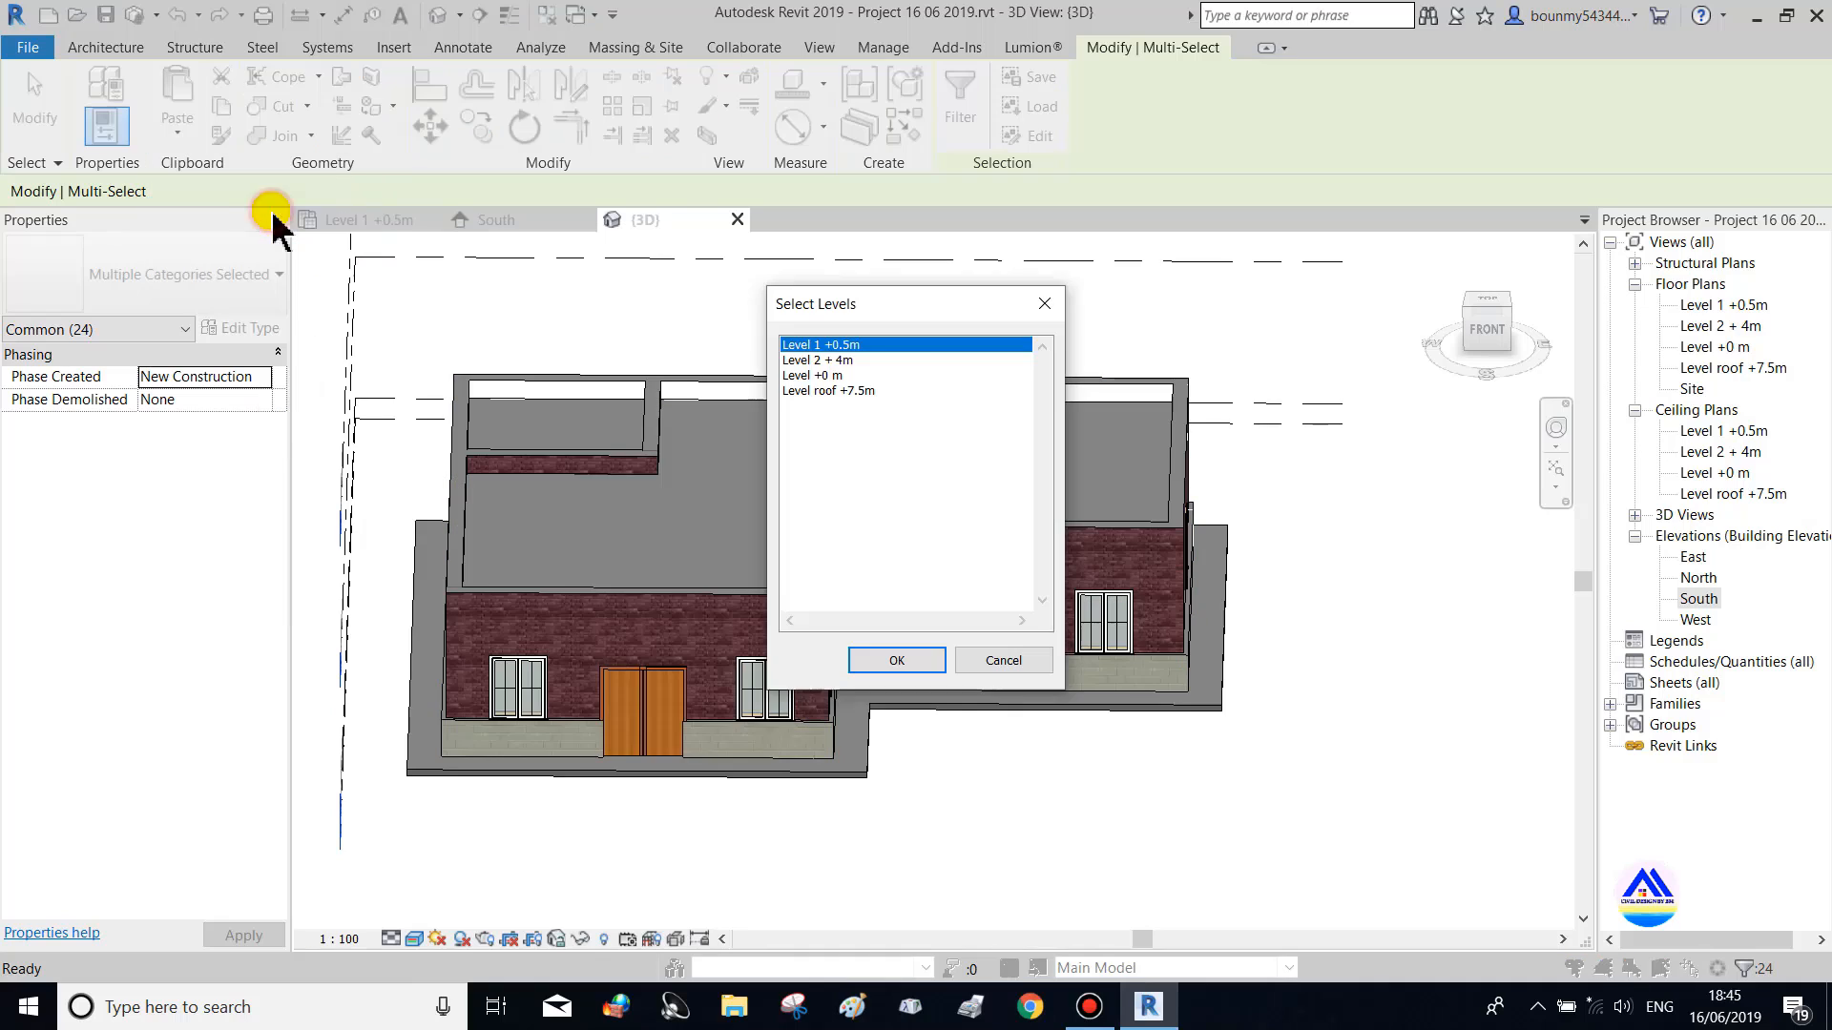
{"action": "left_click", "coordinate": [847, 361]}
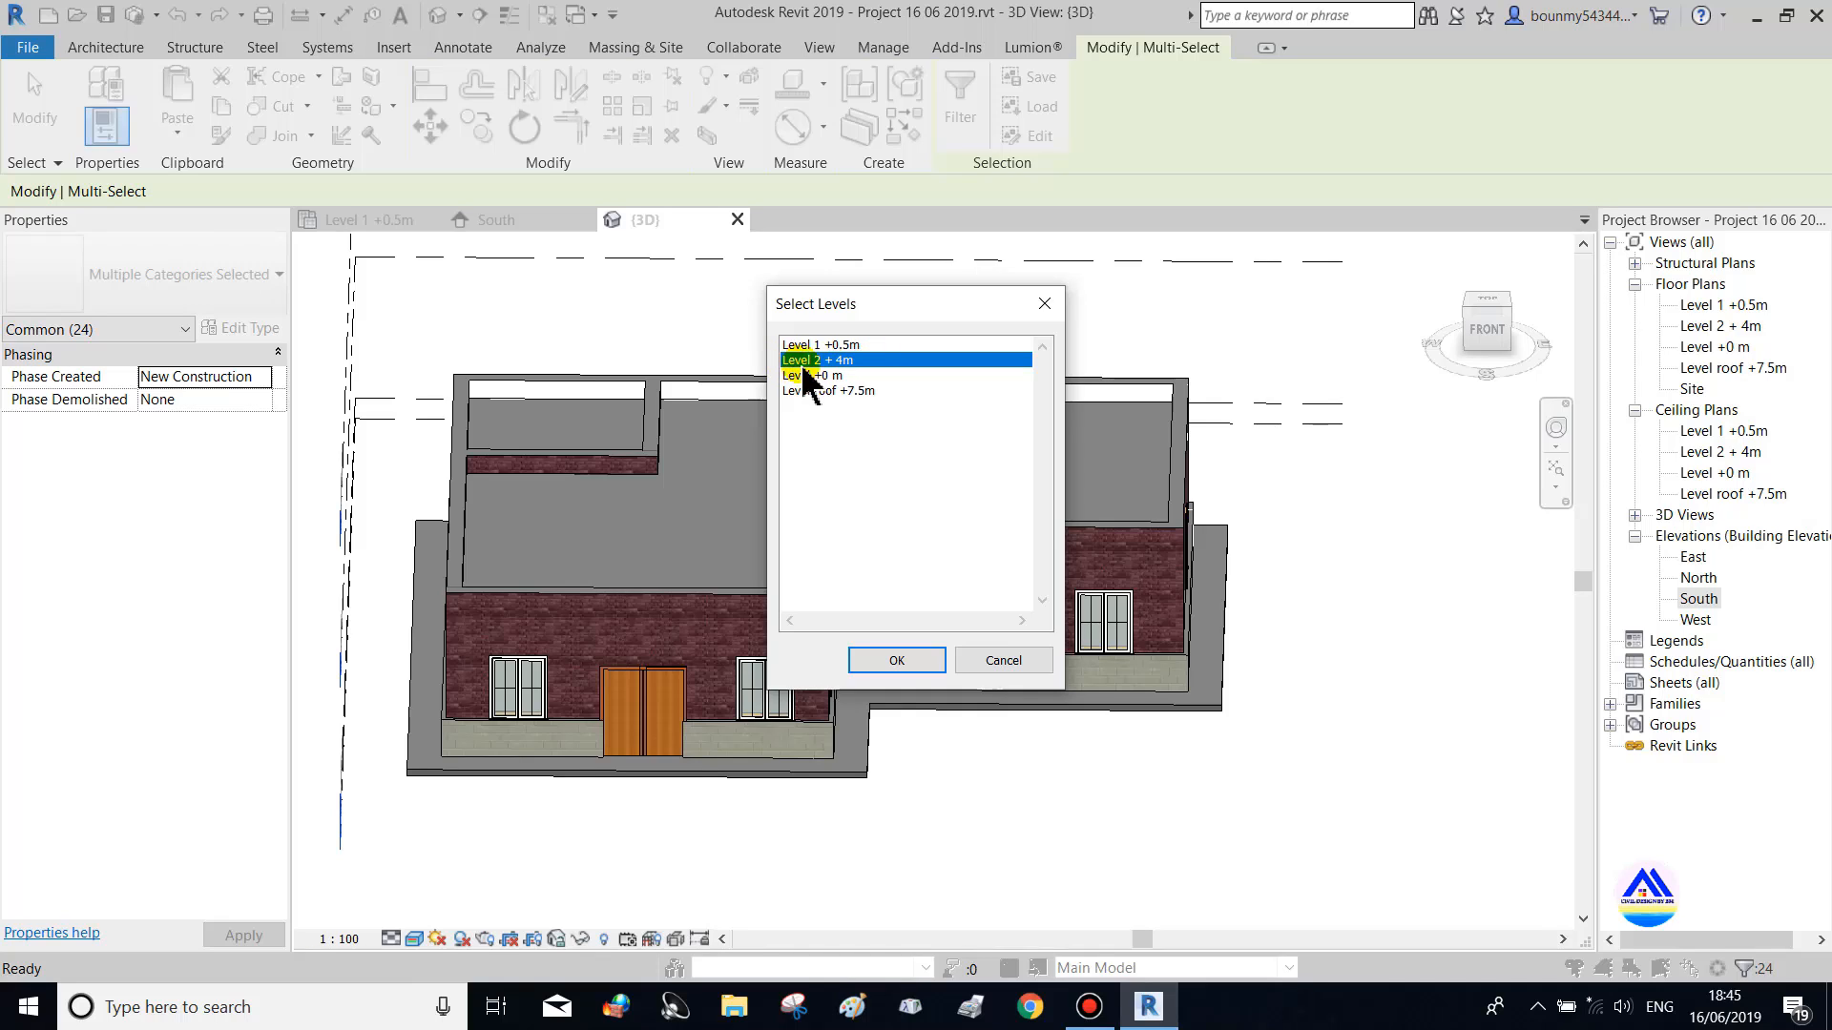
{"action": "left_click", "coordinate": [902, 659]}
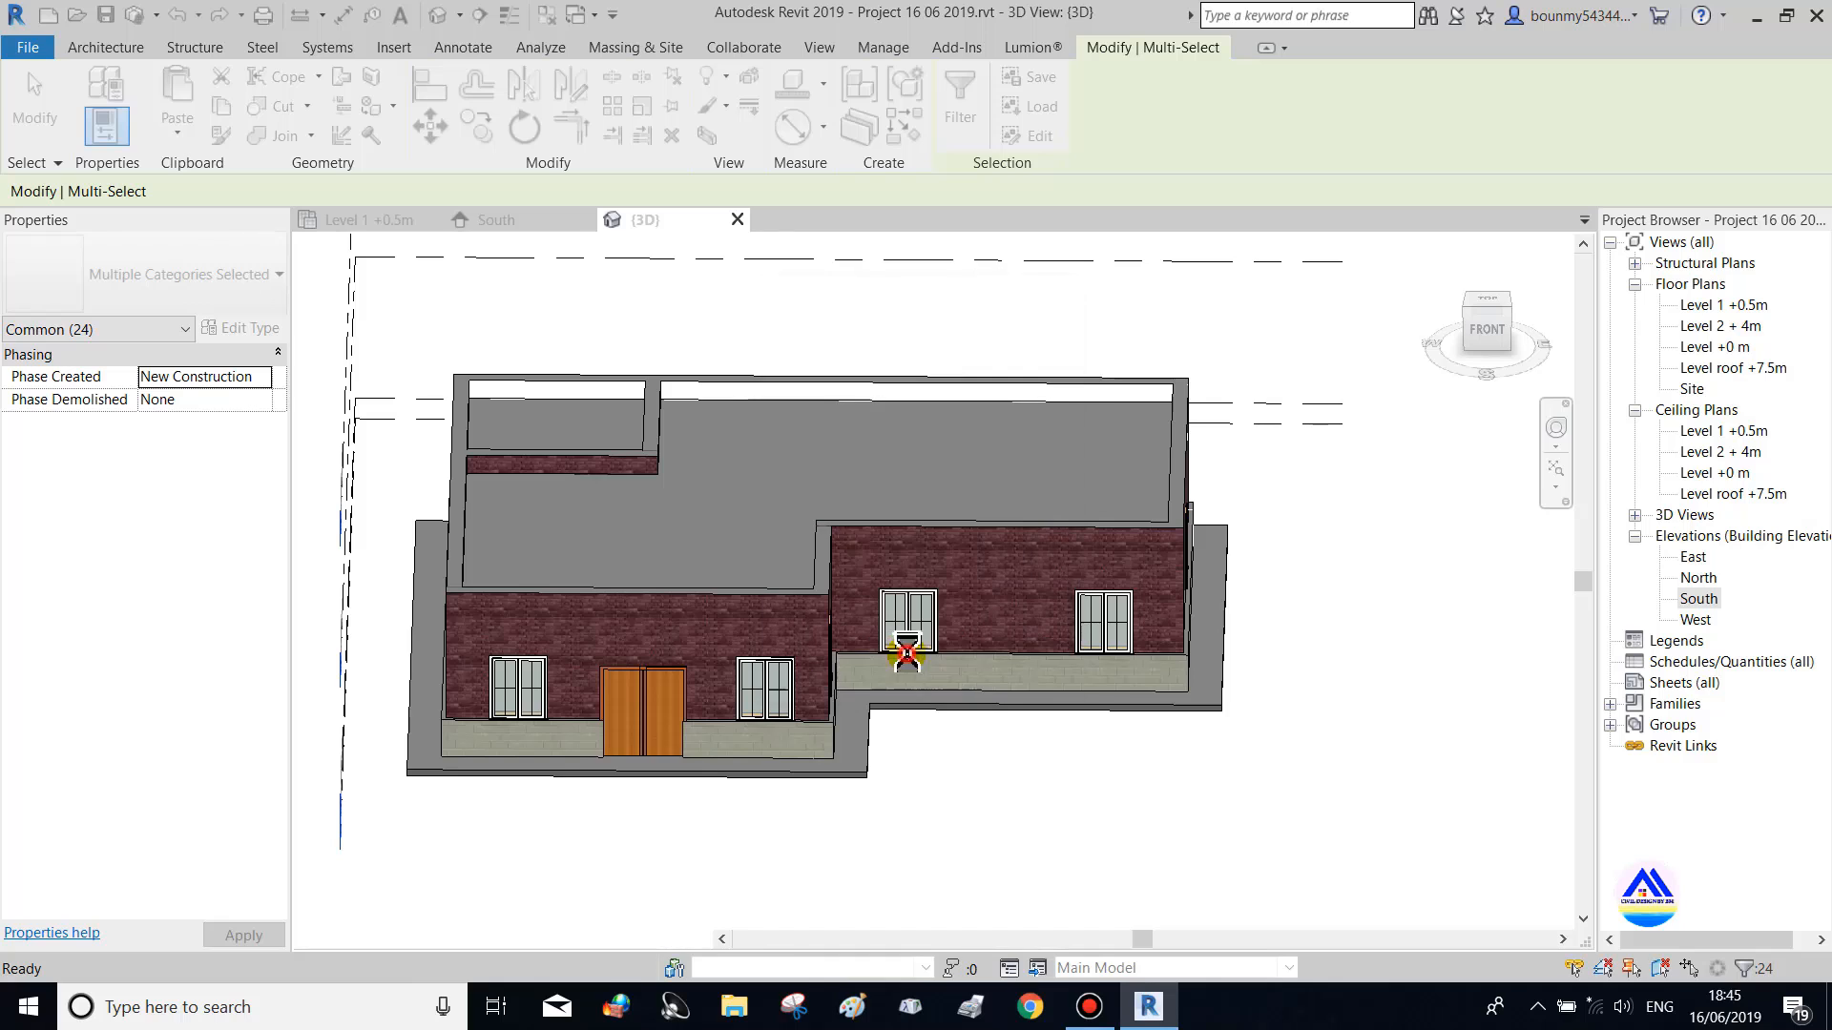
{"action": "left_click", "coordinate": [1433, 743]}
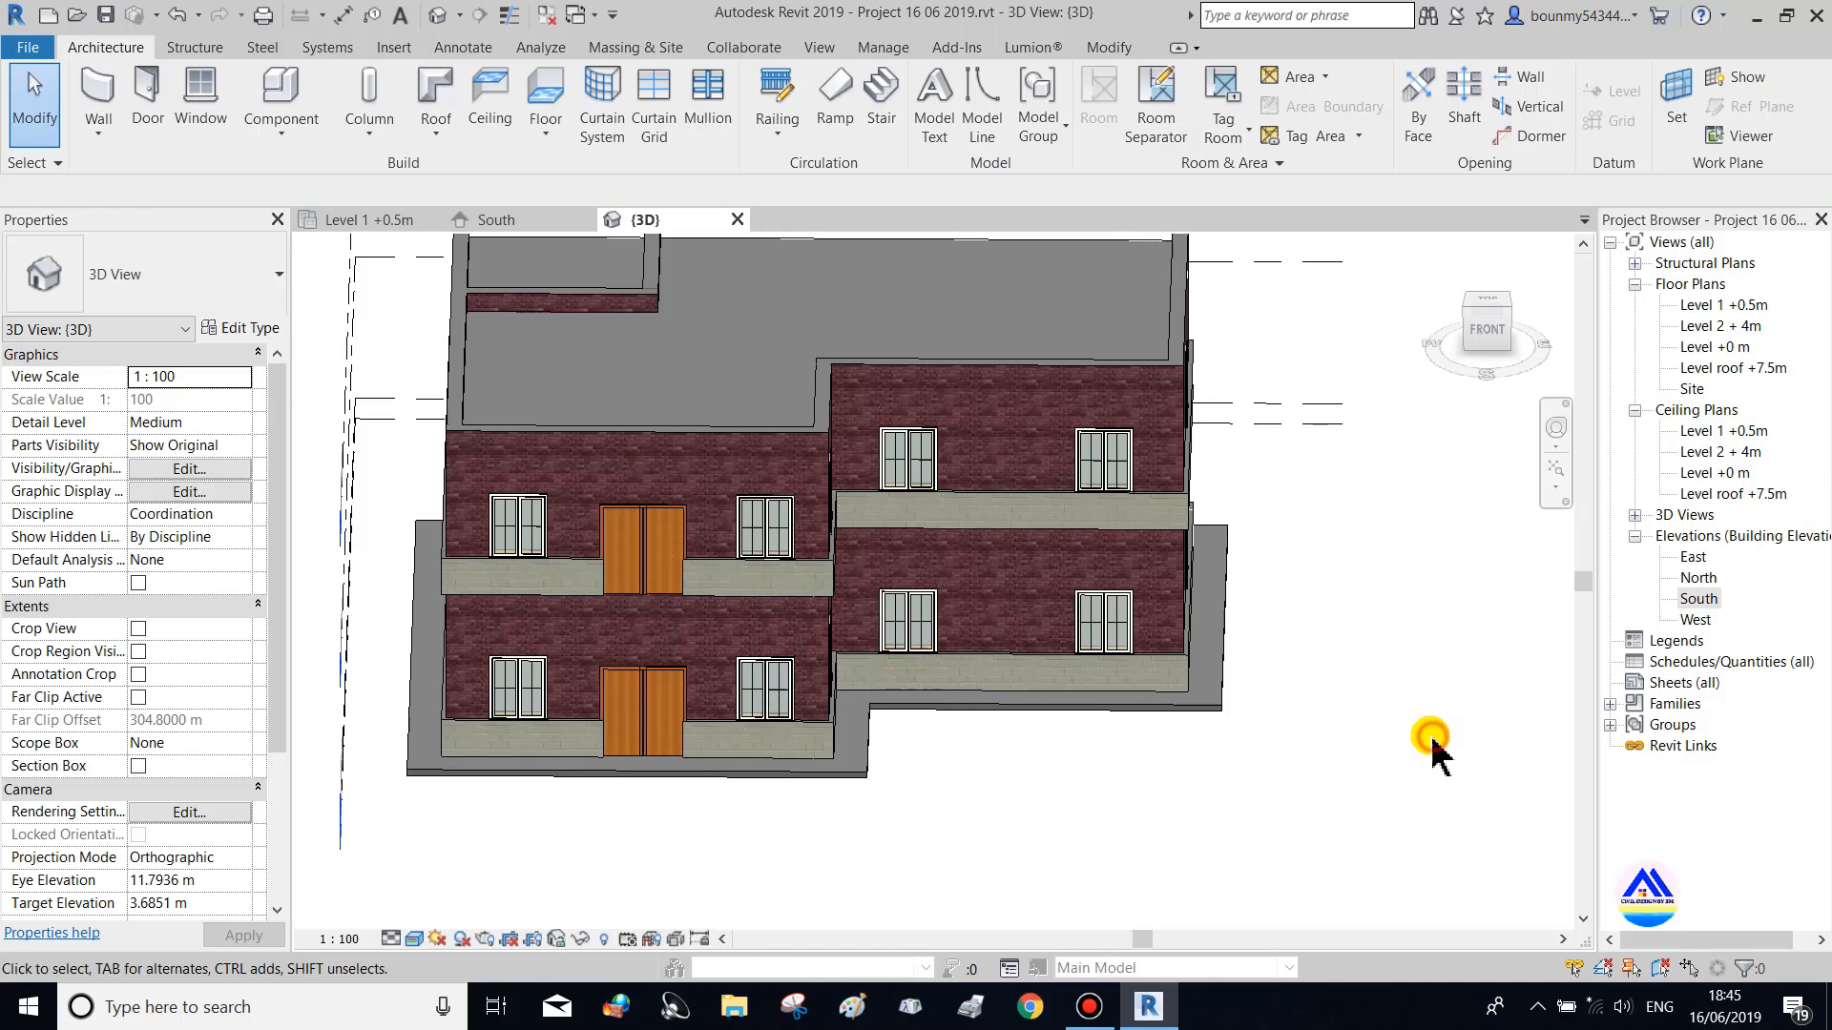
Select the whole upper storey and filter the selection down to its stacked walls only
{"action": "middle_click_drag", "start_coordinate": [1308, 511], "coordinate": [1388, 516], "text": "shift"}
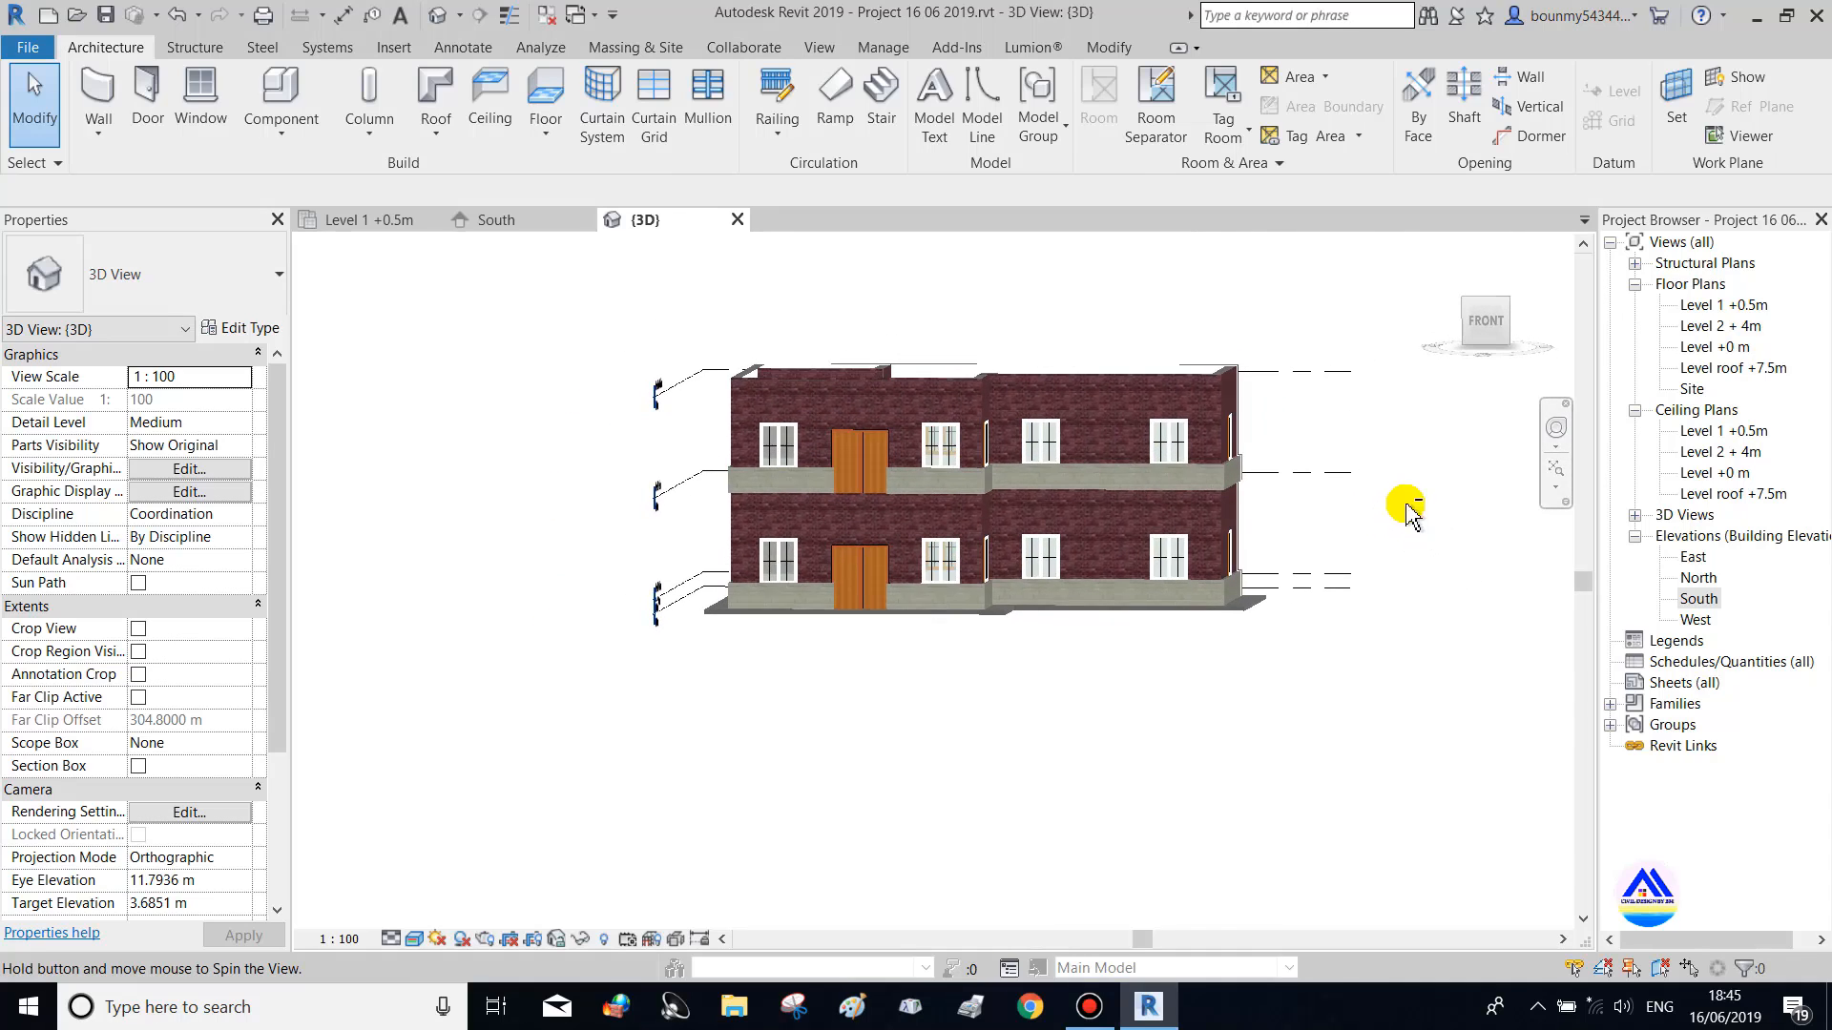
{"action": "left_click_drag", "start_coordinate": [656, 298], "coordinate": [1287, 526]}
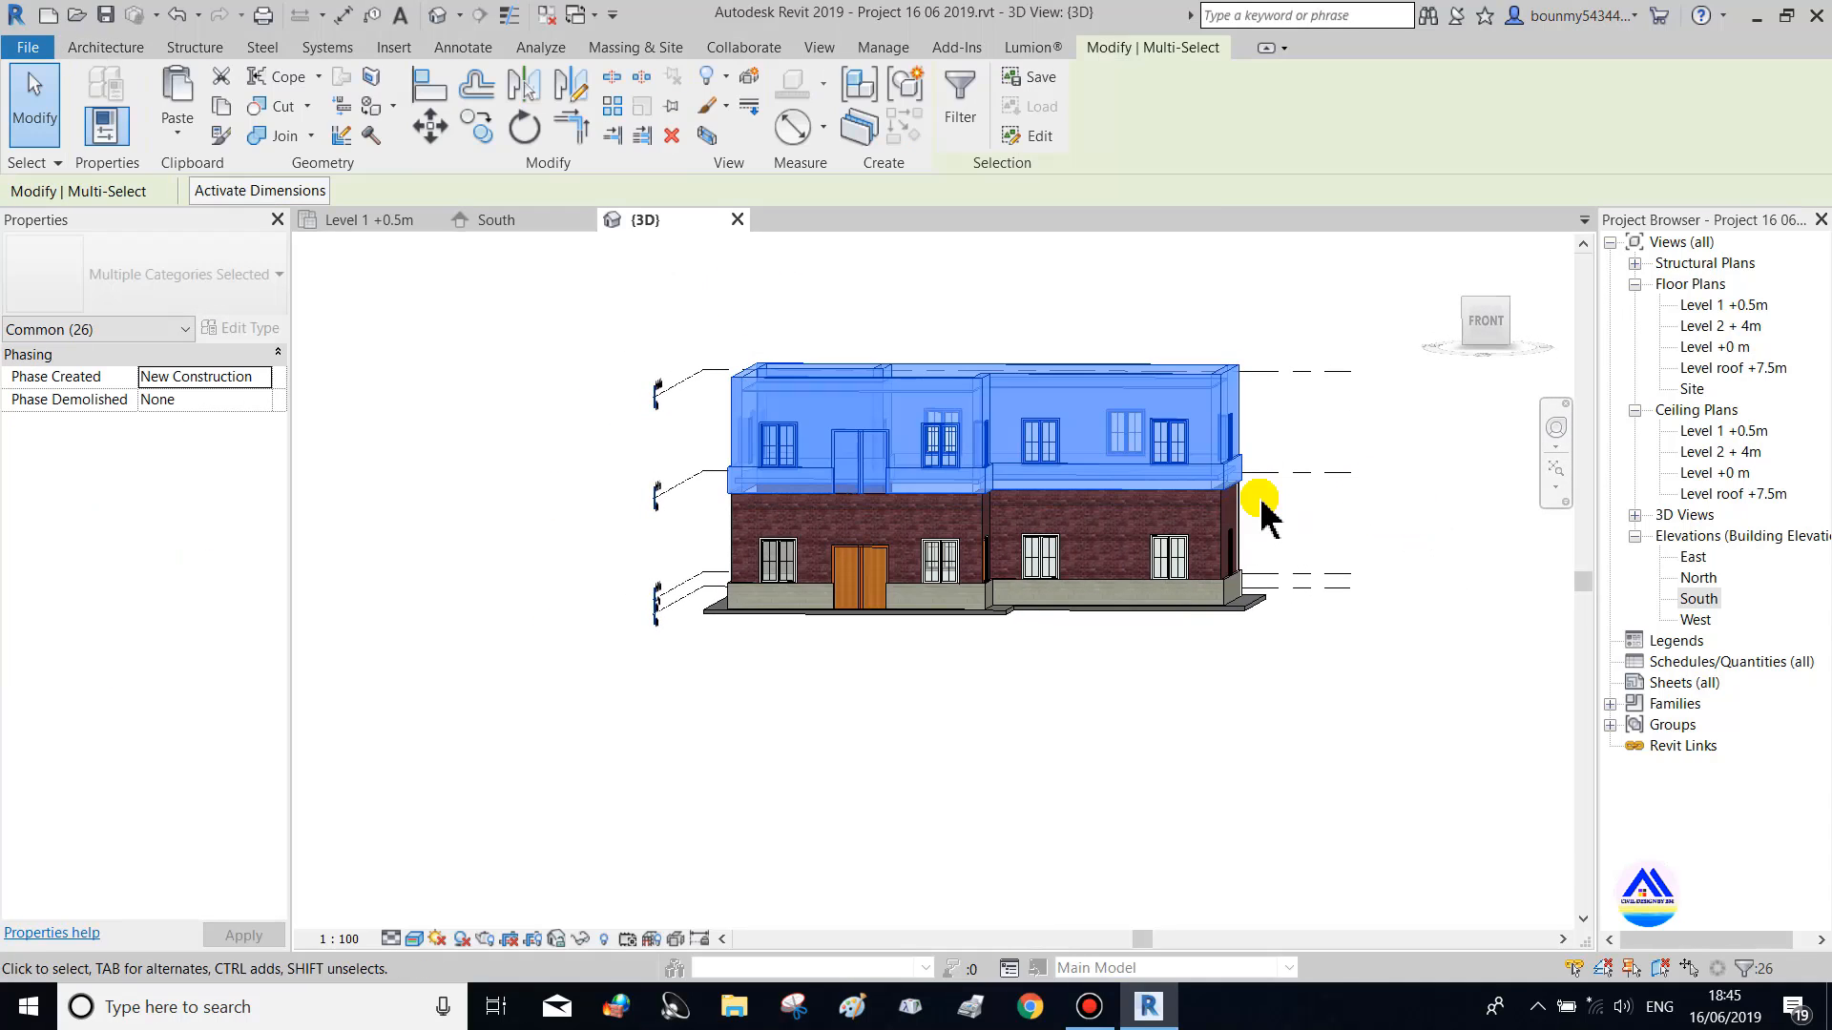
{"action": "left_click", "coordinate": [964, 100]}
{"action": "left_click", "coordinate": [1057, 391]}
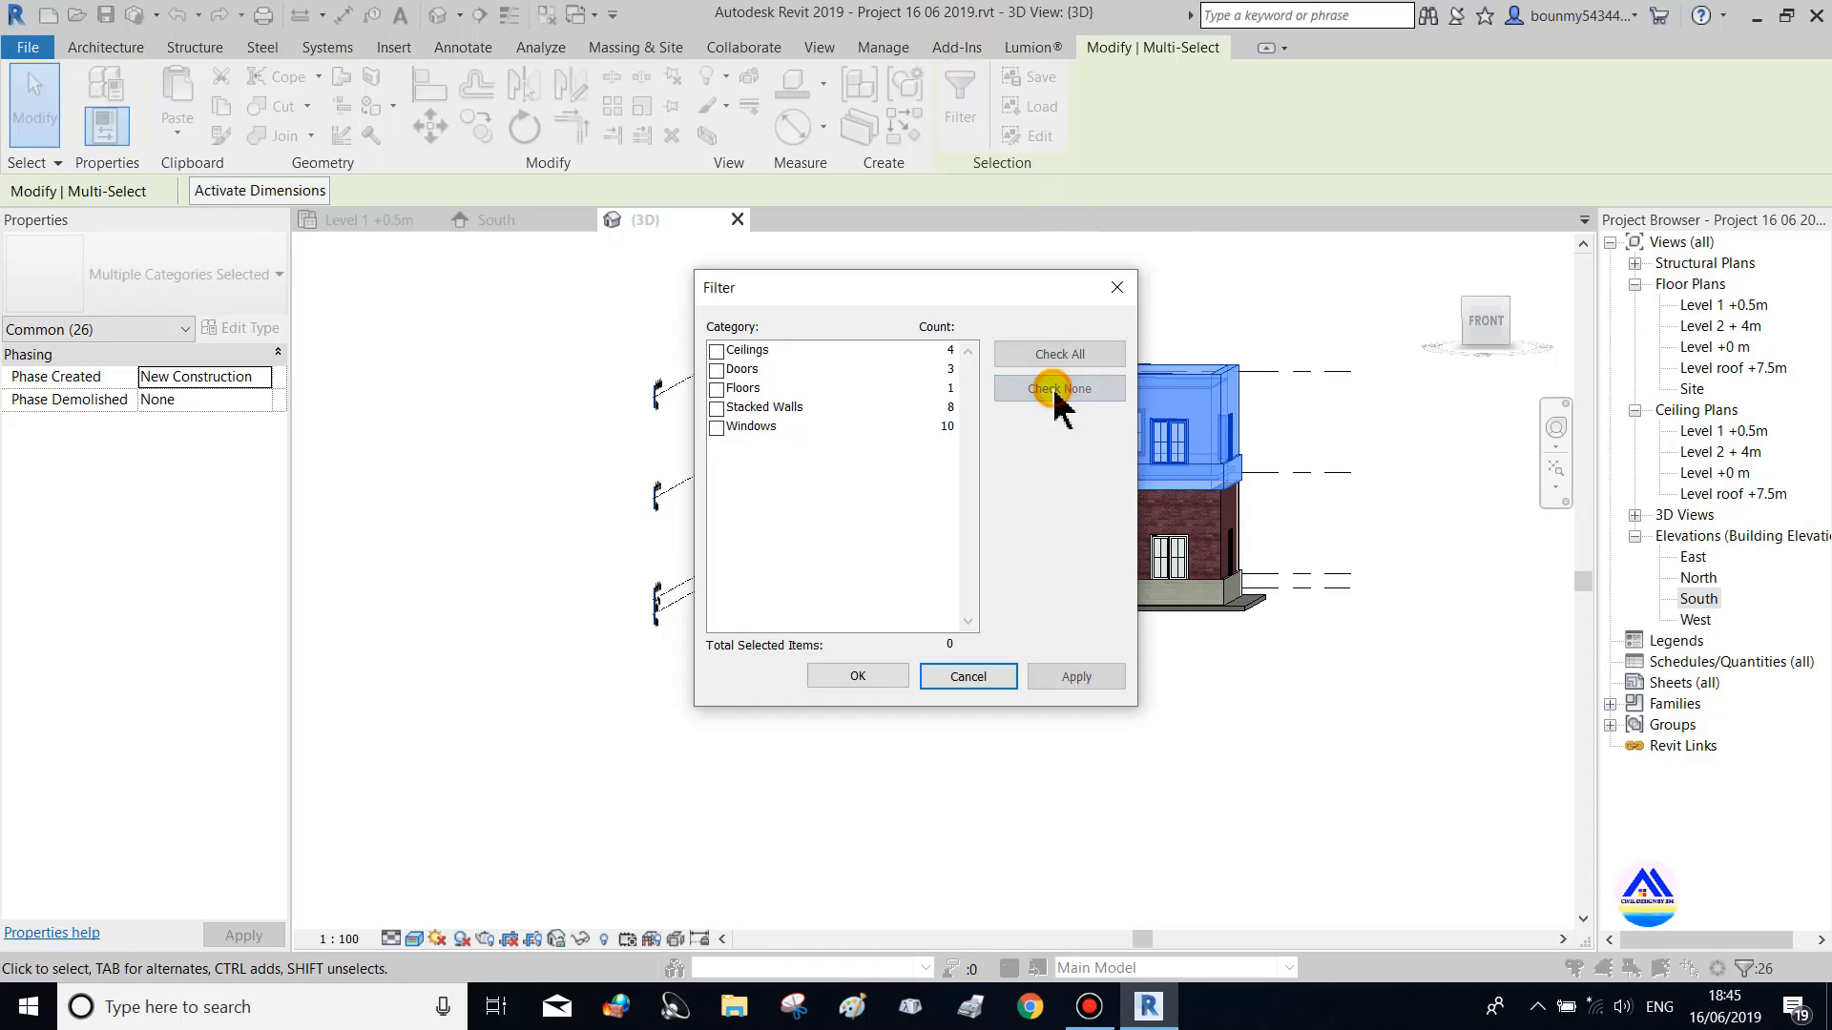
{"action": "left_click", "coordinate": [717, 407]}
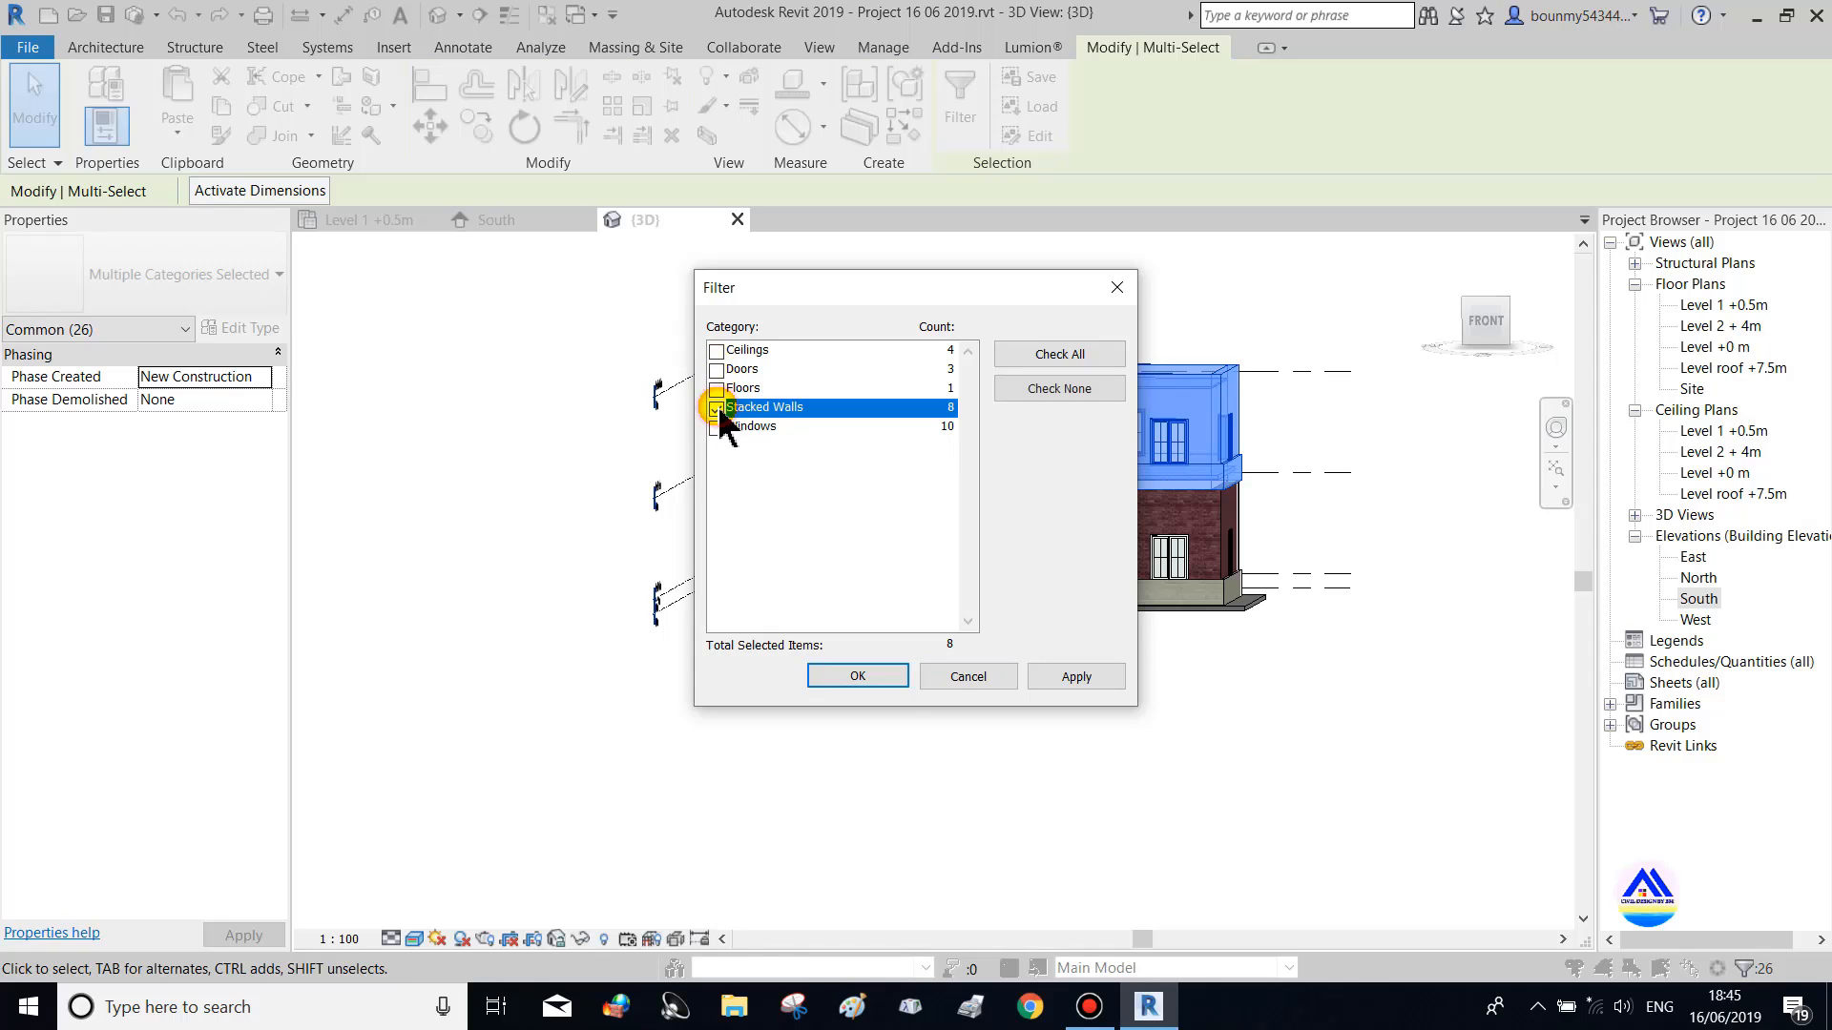
{"action": "left_click", "coordinate": [861, 676]}
Change the selected upper-storey stacked walls to the basic wall type CW 102-50-100p
{"action": "middle_click_drag", "start_coordinate": [1345, 582], "coordinate": [1364, 656], "text": "shift"}
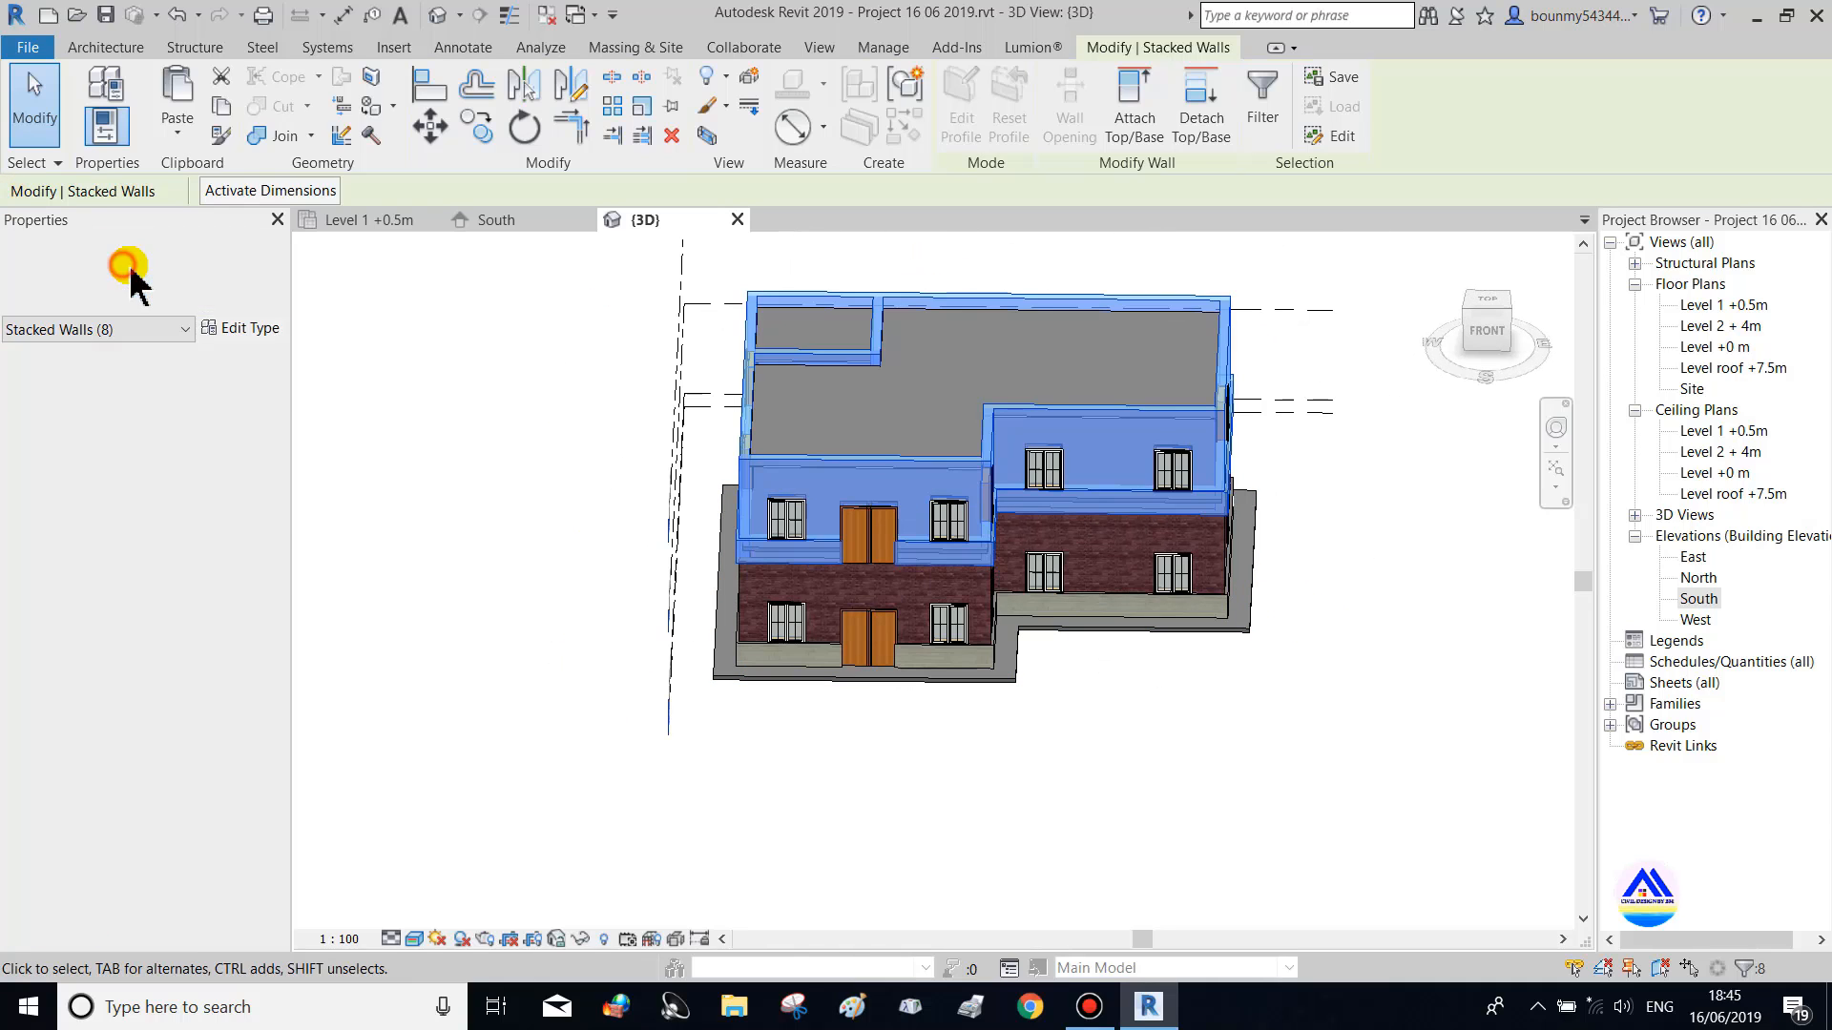
{"action": "left_click", "coordinate": [133, 277]}
{"action": "scroll", "coordinate": [96, 468], "scroll_direction": "up", "scroll_amount": 3}
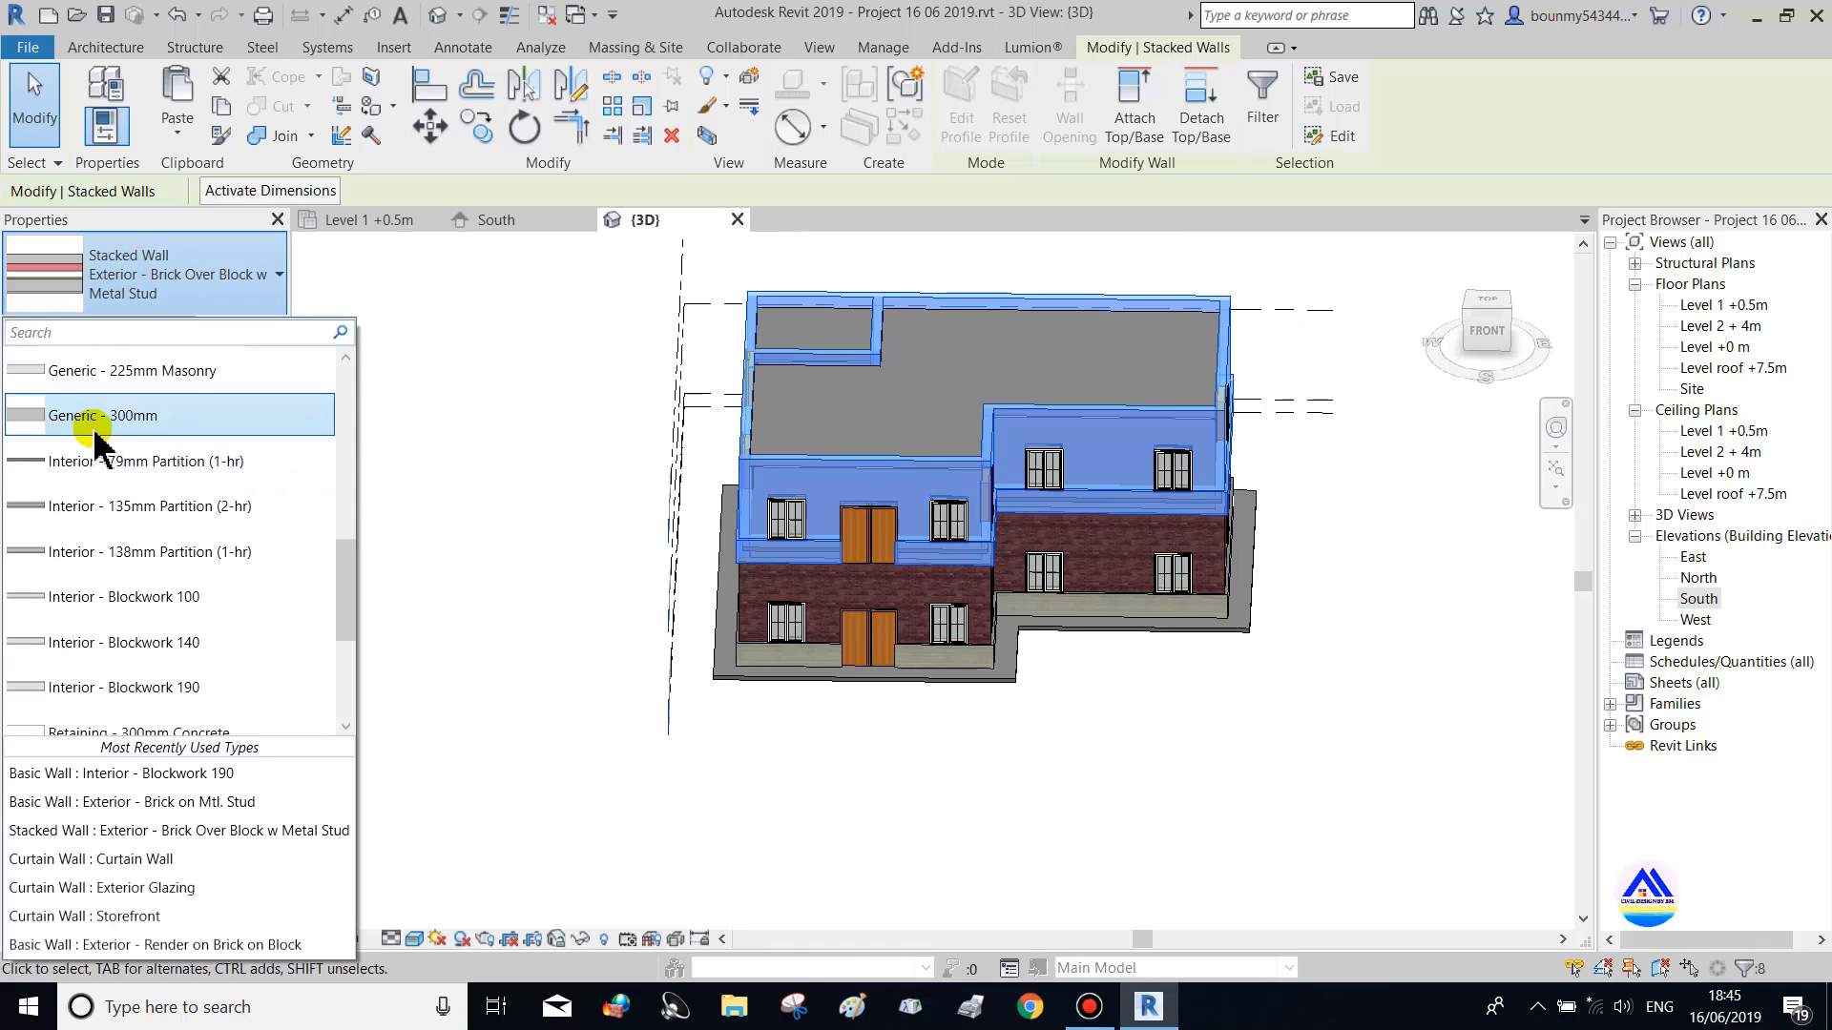
{"action": "scroll", "coordinate": [76, 534], "scroll_direction": "up", "scroll_amount": 6}
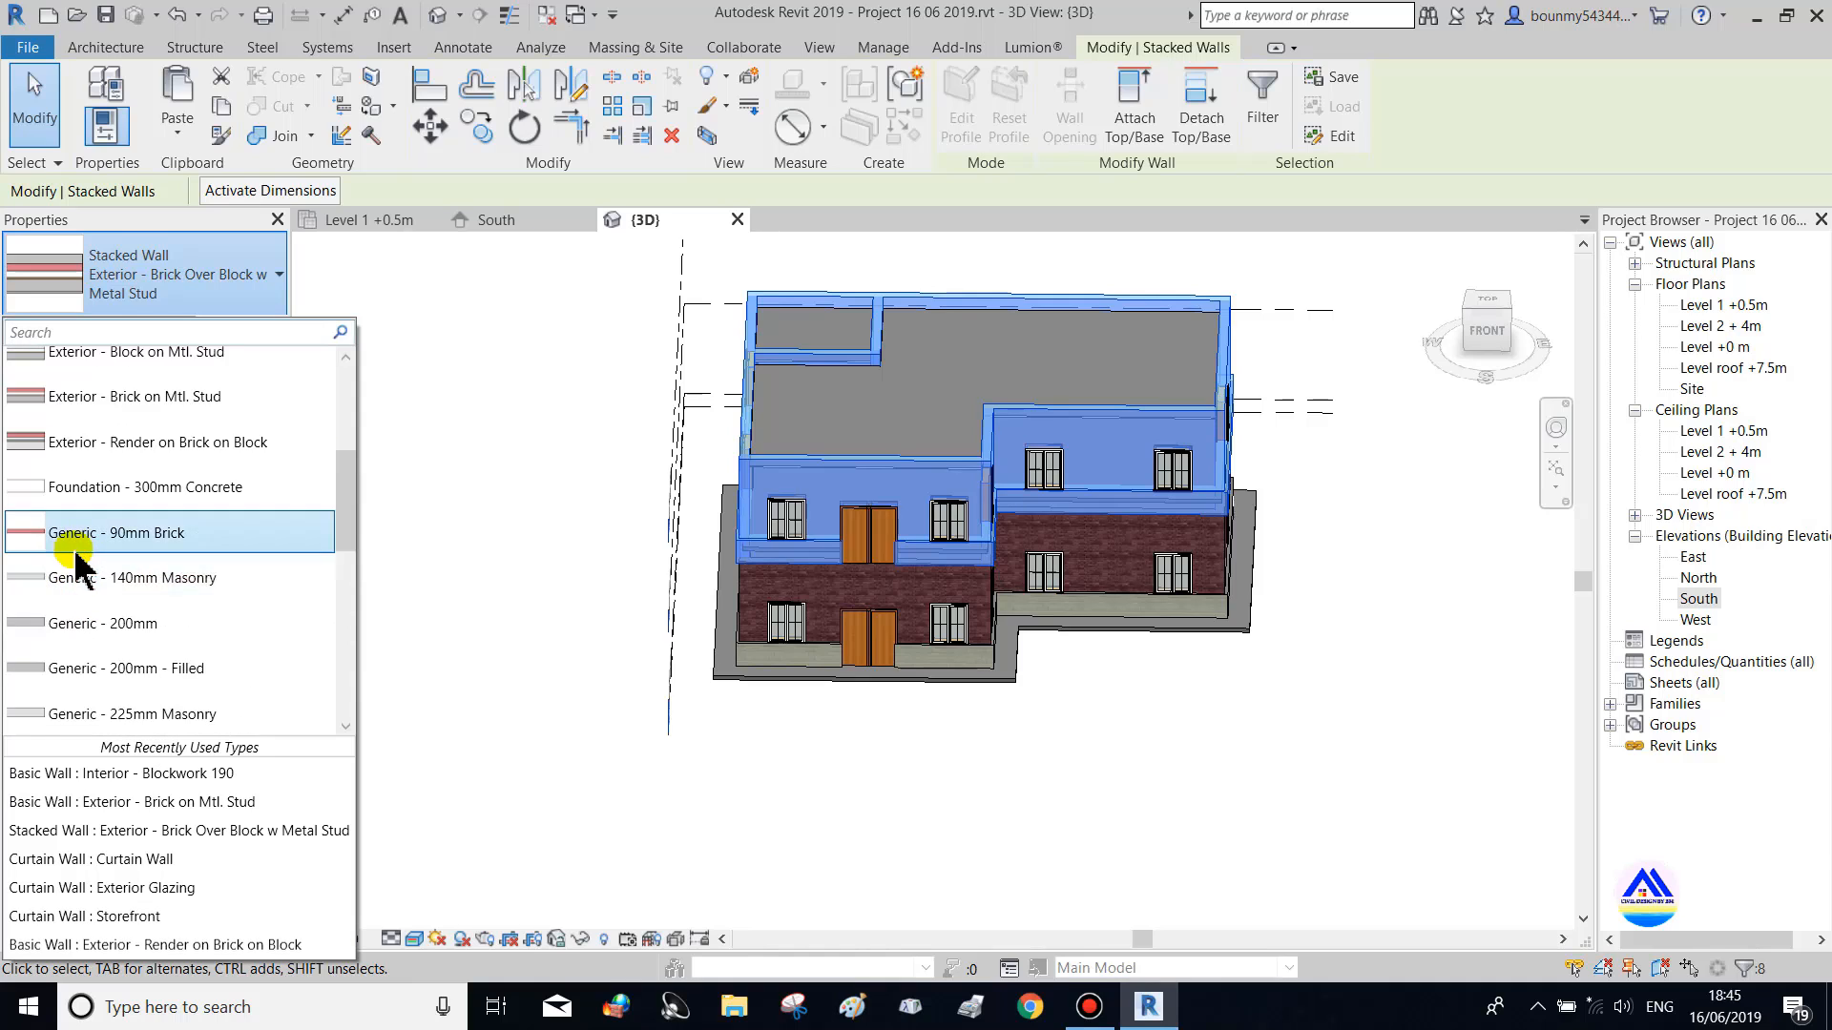
{"action": "scroll", "coordinate": [91, 449], "scroll_direction": "down", "scroll_amount": 3}
{"action": "scroll", "coordinate": [89, 467], "scroll_direction": "up", "scroll_amount": 4}
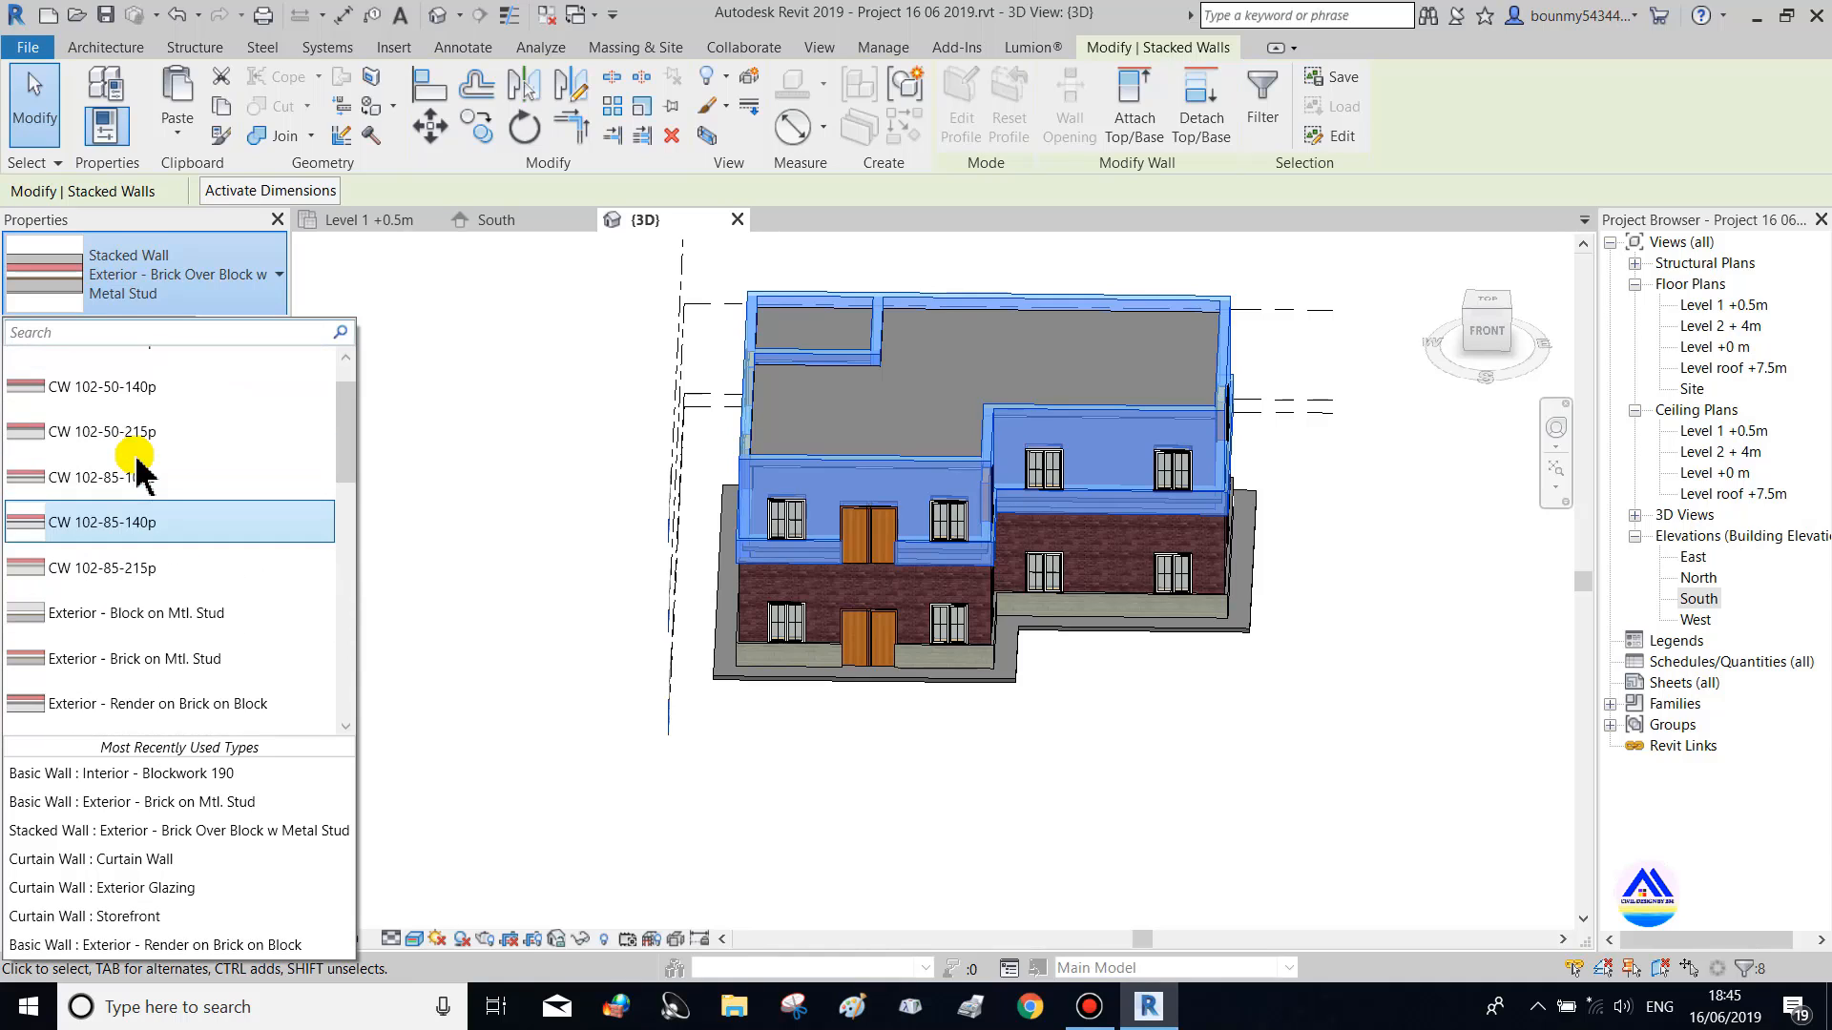
{"action": "left_click", "coordinate": [81, 400]}
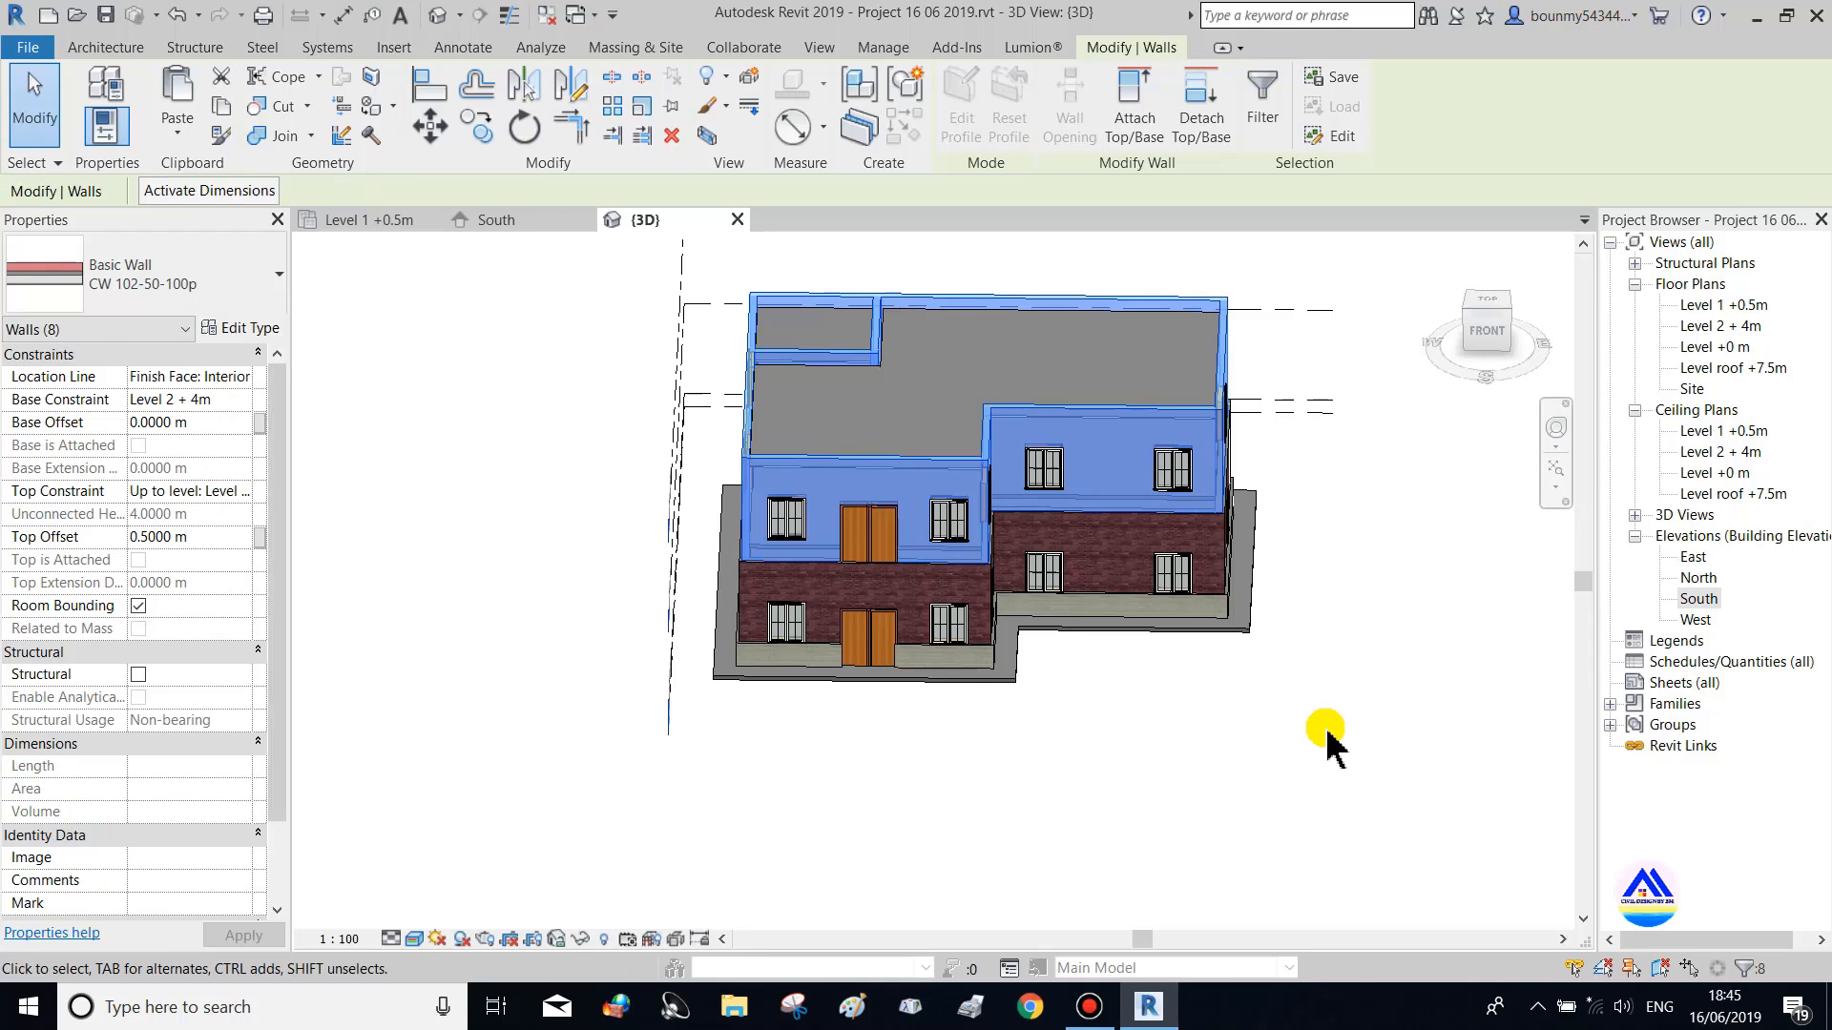
{"action": "left_click", "coordinate": [1320, 735]}
Examine the outer wall faces where the upper and lower storeys meet, viewing the building from several sides
{"action": "middle_click_drag", "start_coordinate": [1332, 764], "coordinate": [1331, 649], "text": "shift"}
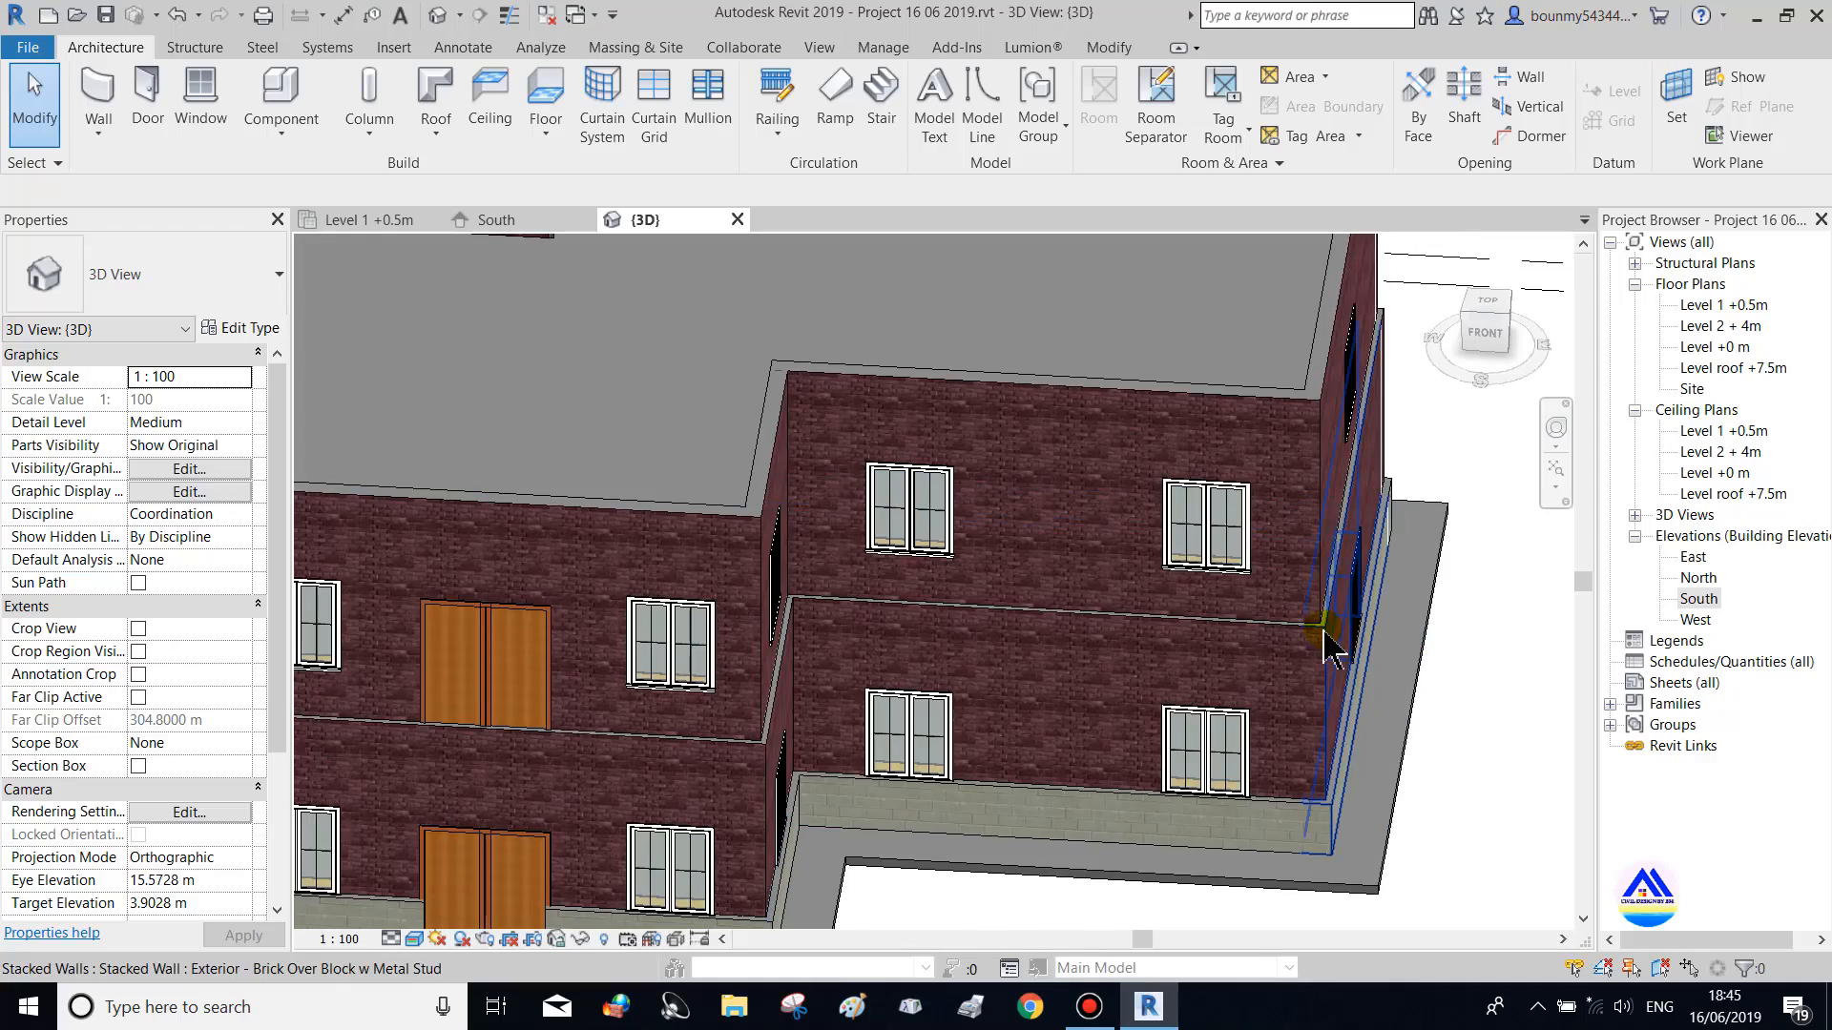
{"action": "left_click", "coordinate": [1323, 629]}
{"action": "left_click", "coordinate": [1443, 820]}
{"action": "middle_click_drag", "start_coordinate": [1446, 841], "coordinate": [1404, 656], "text": "shift"}
{"action": "scroll", "coordinate": [1400, 656], "scroll_direction": "down", "scroll_amount": 2}
{"action": "middle_click_drag", "start_coordinate": [1226, 697], "coordinate": [1316, 748], "text": "shift"}
{"action": "scroll", "coordinate": [845, 571], "scroll_direction": "up", "scroll_amount": 3}
{"action": "middle_click_drag", "start_coordinate": [1150, 633], "coordinate": [718, 594], "text": "shift"}
{"action": "left_click", "coordinate": [714, 590]}
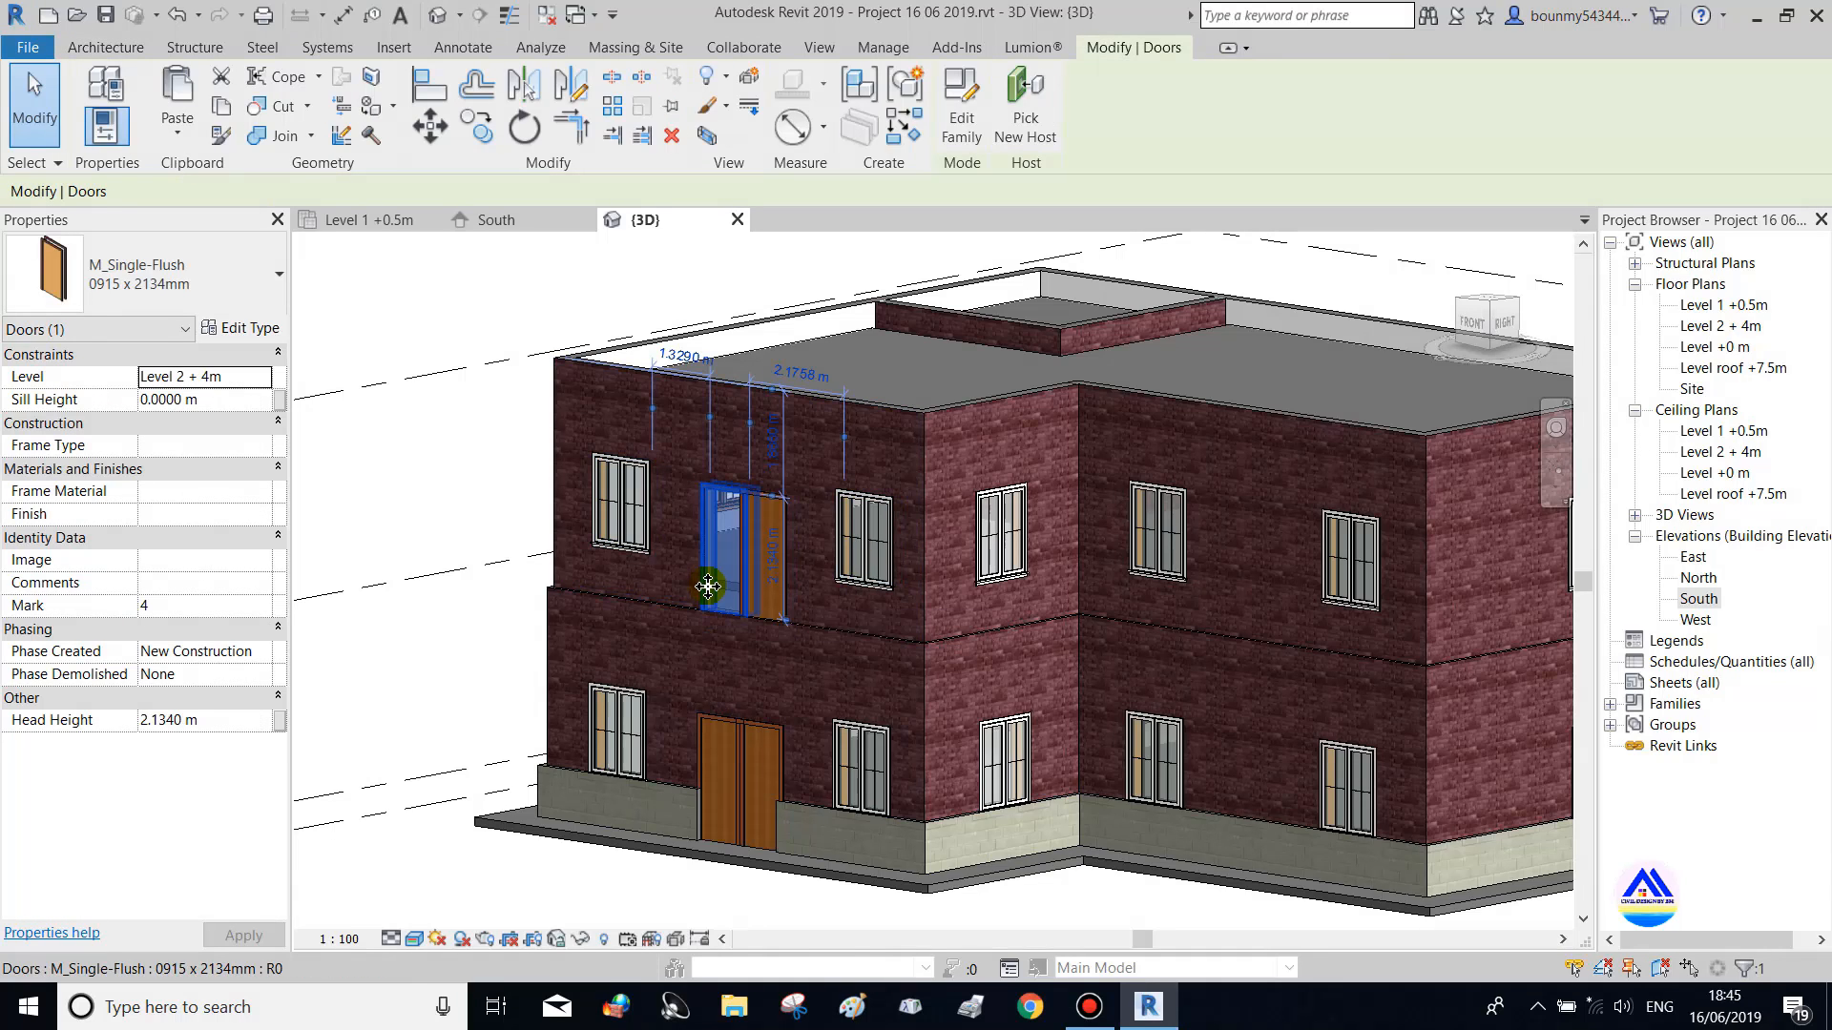
{"action": "middle_click_drag", "start_coordinate": [1139, 776], "coordinate": [1118, 667]}
{"action": "left_click", "coordinate": [1081, 817]}
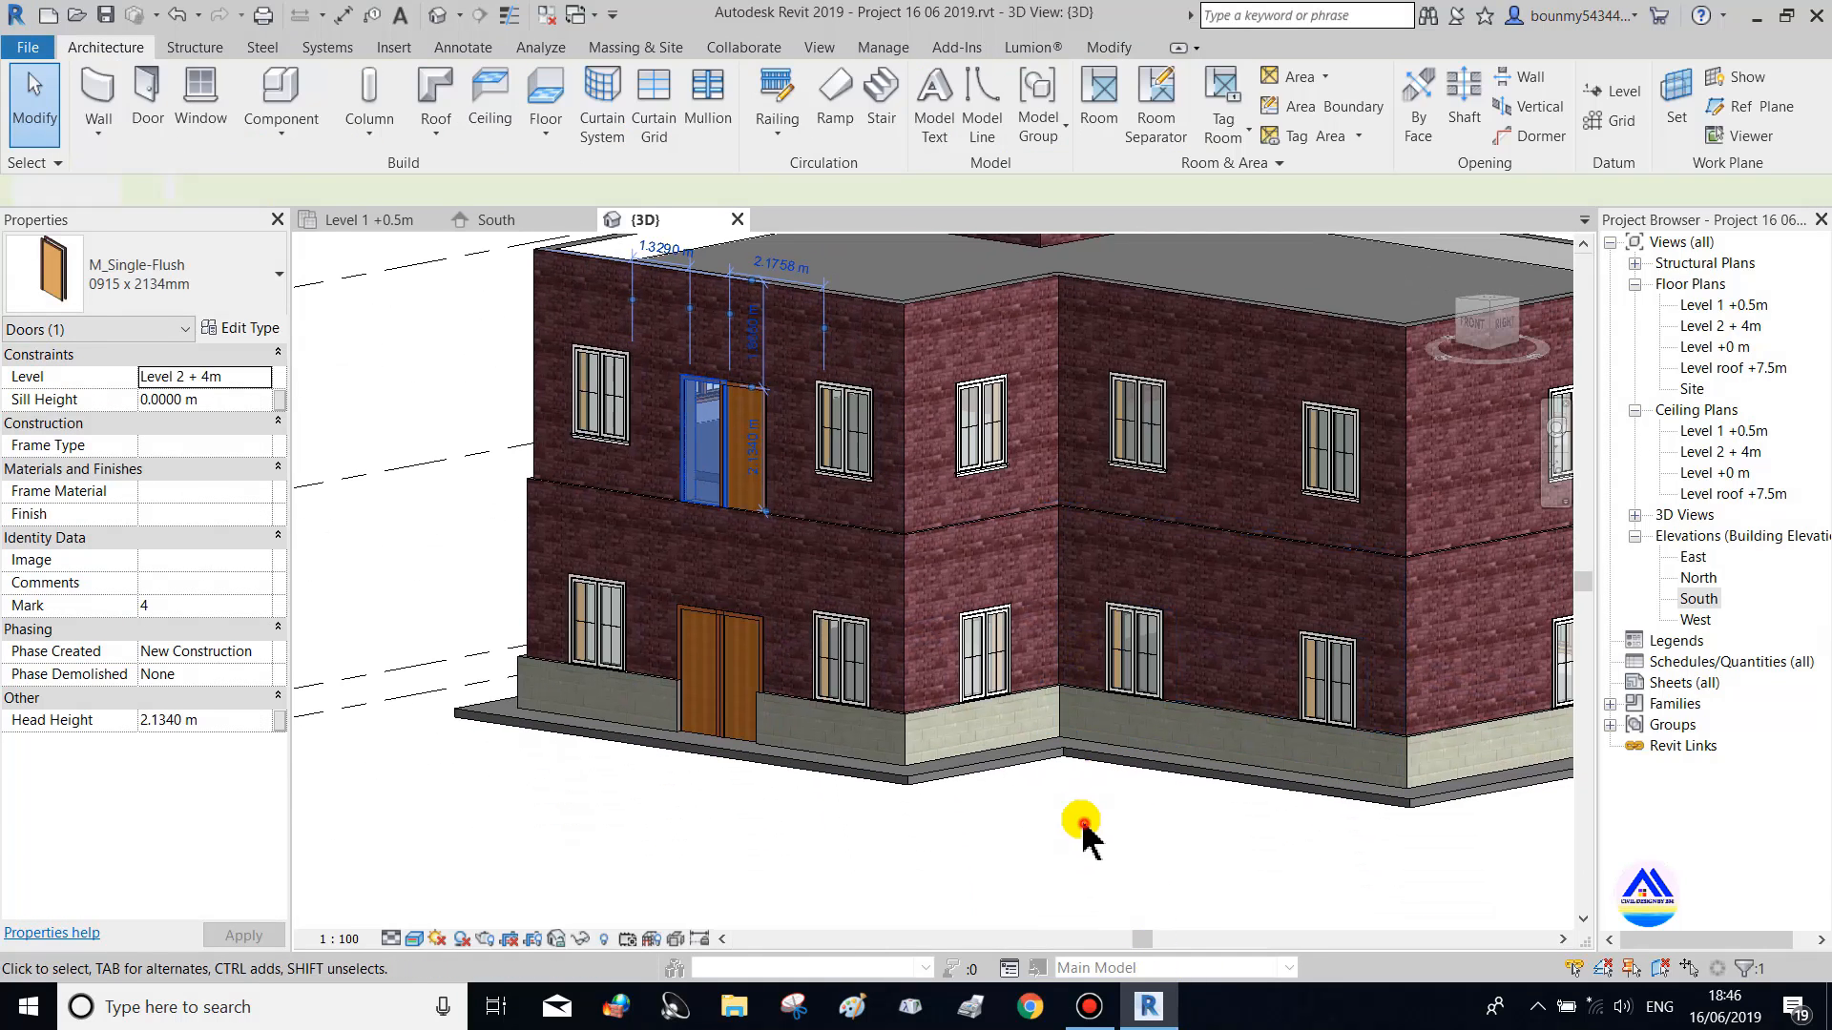
Select the full chain of connected stacked walls of the ground storey
{"action": "left_click", "coordinate": [911, 584]}
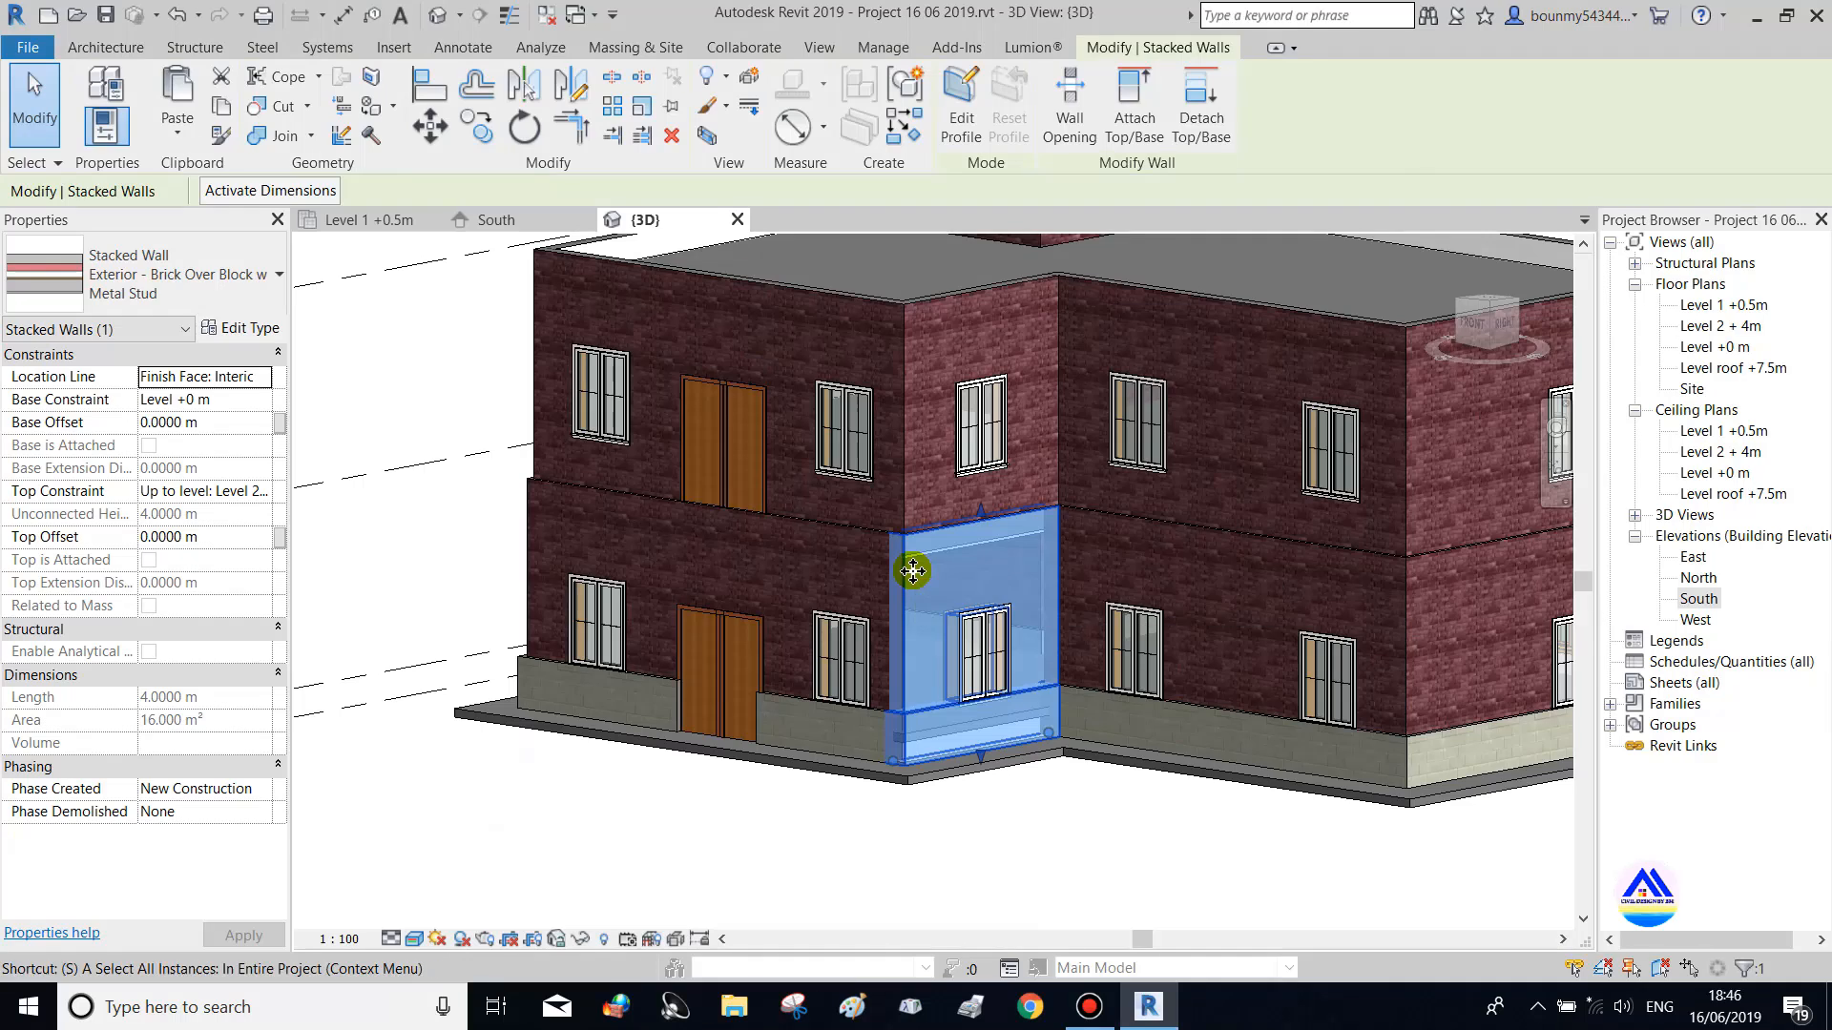
{"action": "key", "text": "Tab"}
{"action": "left_click", "coordinate": [913, 570]}
{"action": "scroll", "coordinate": [950, 702], "scroll_direction": "down", "scroll_amount": 4}
{"action": "left_click", "coordinate": [1114, 830]}
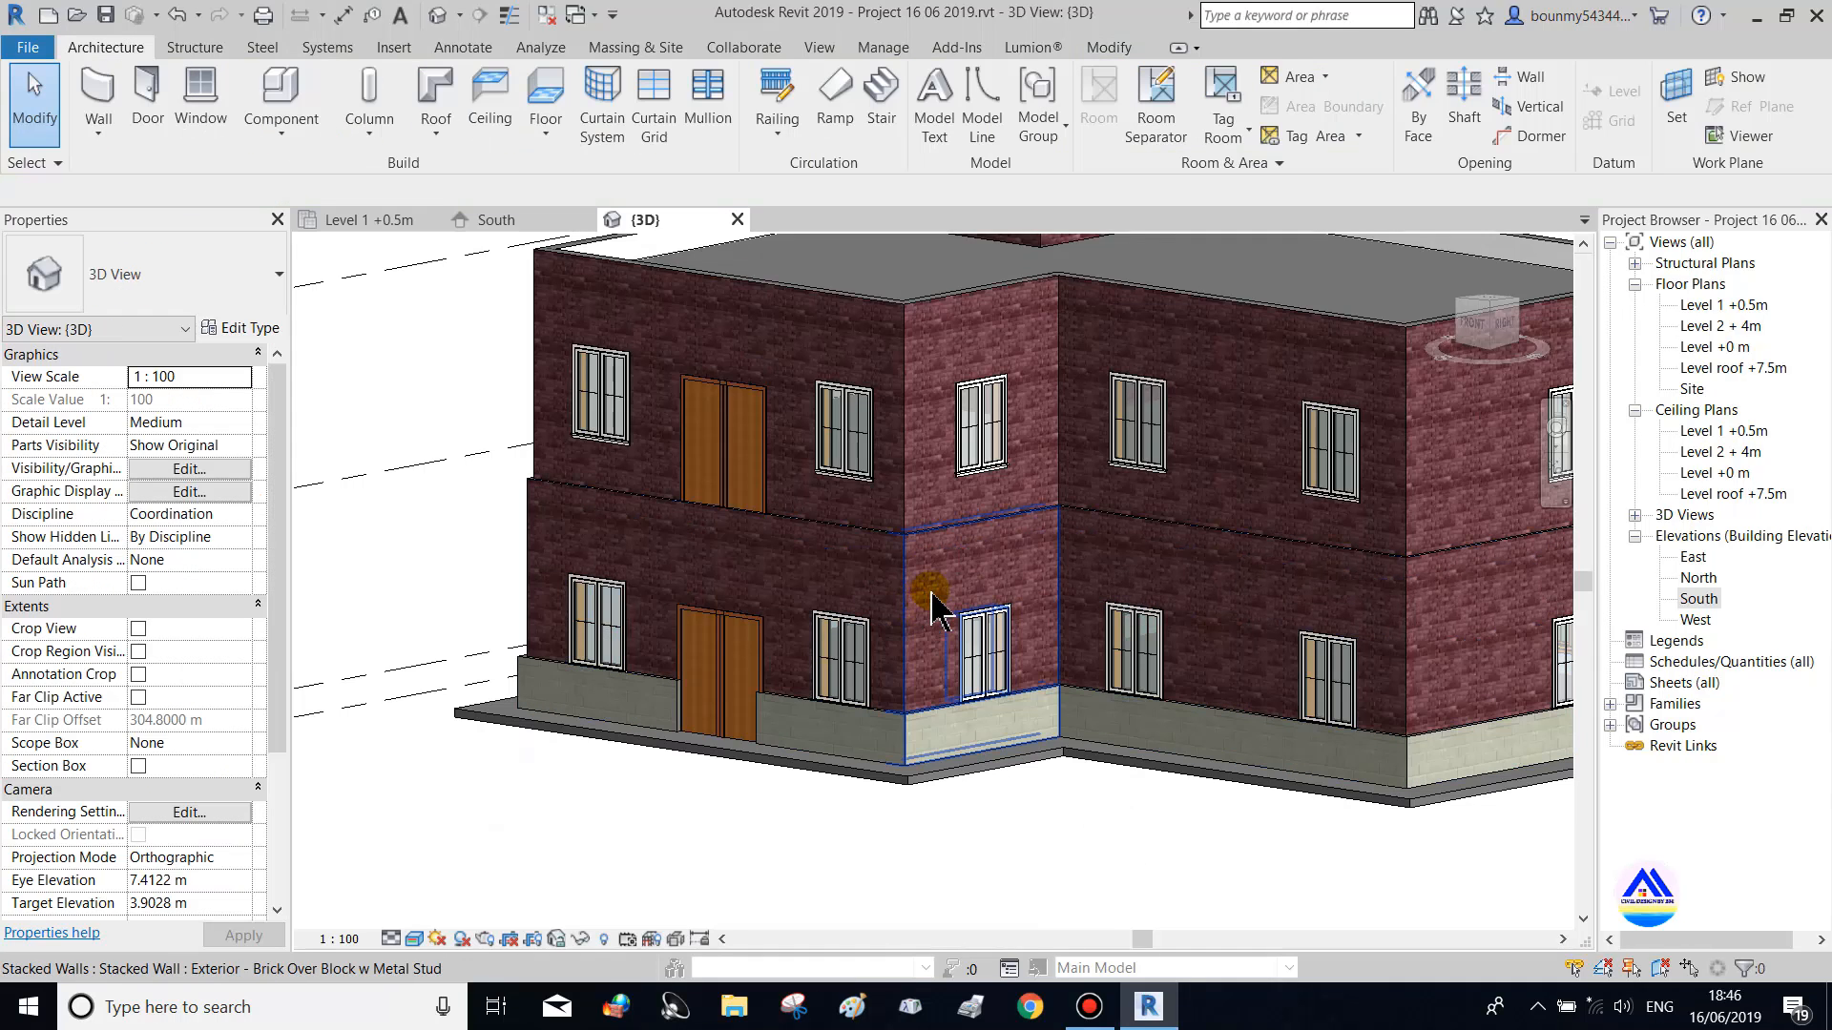
{"action": "left_click", "coordinate": [942, 622]}
{"action": "scroll", "coordinate": [1022, 717], "scroll_direction": "down", "scroll_amount": 1}
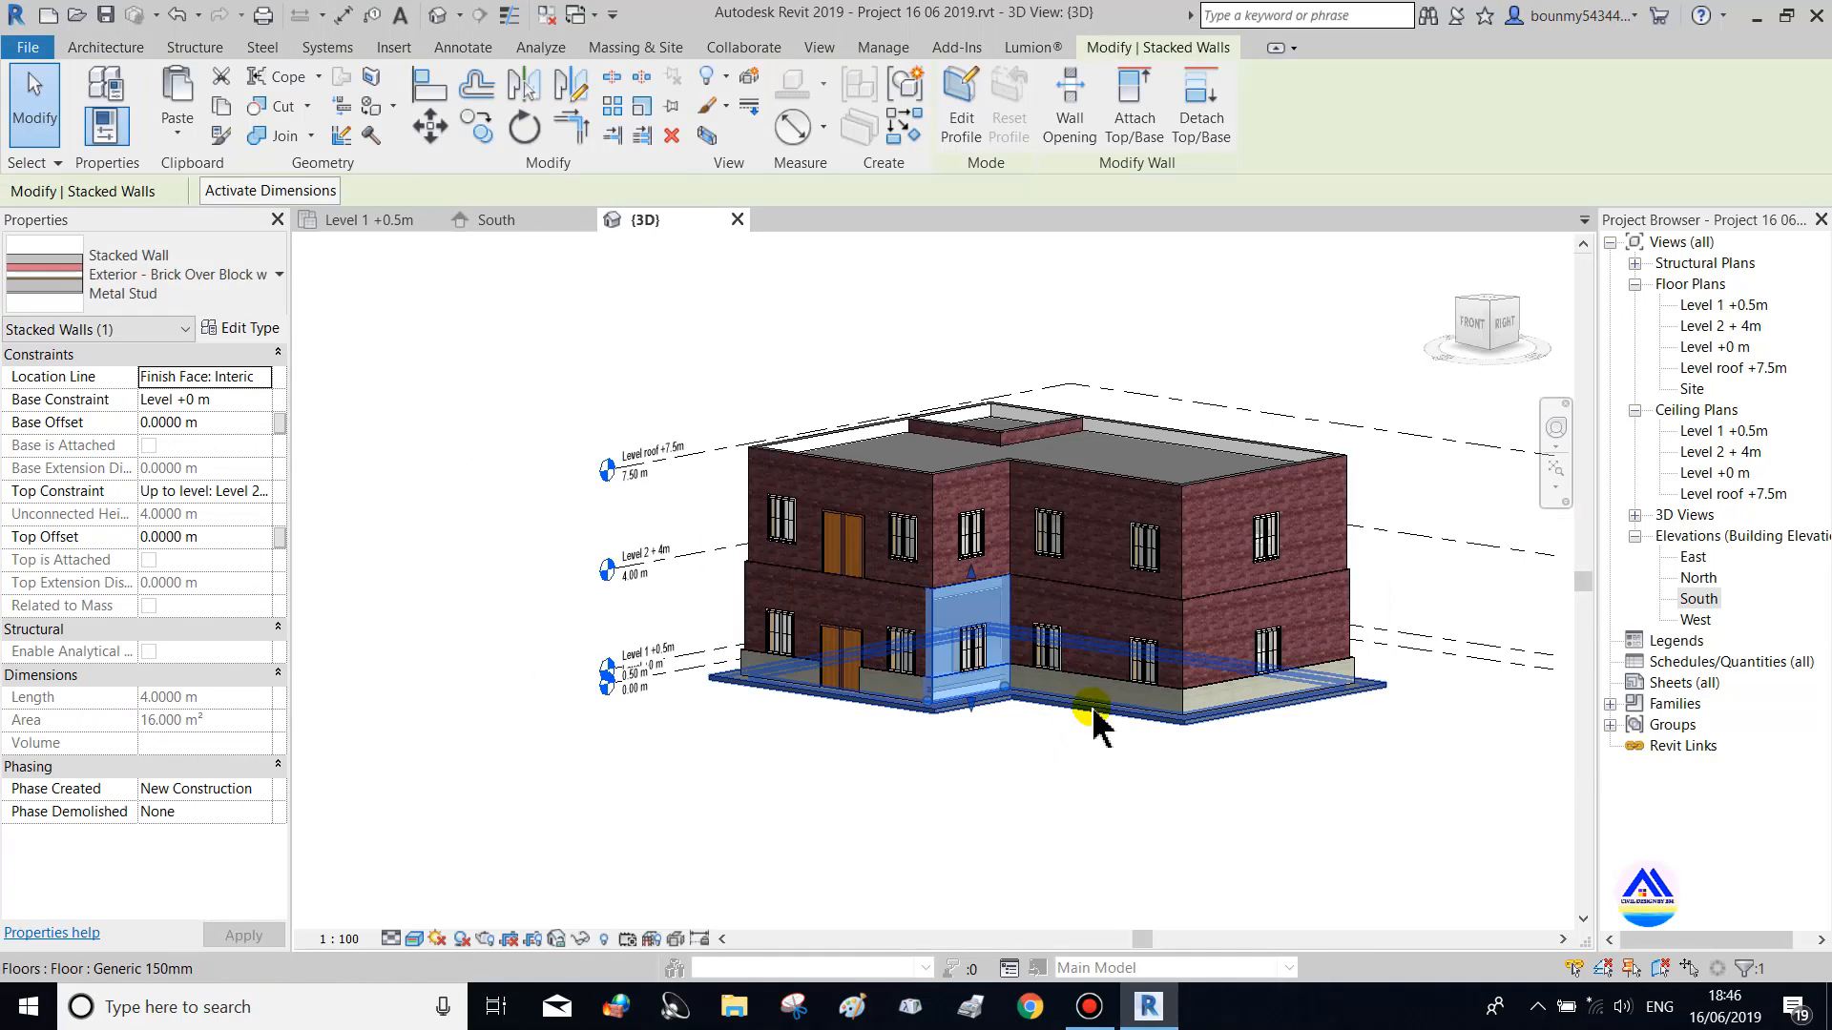
{"action": "key", "text": "ctrl+Left"}
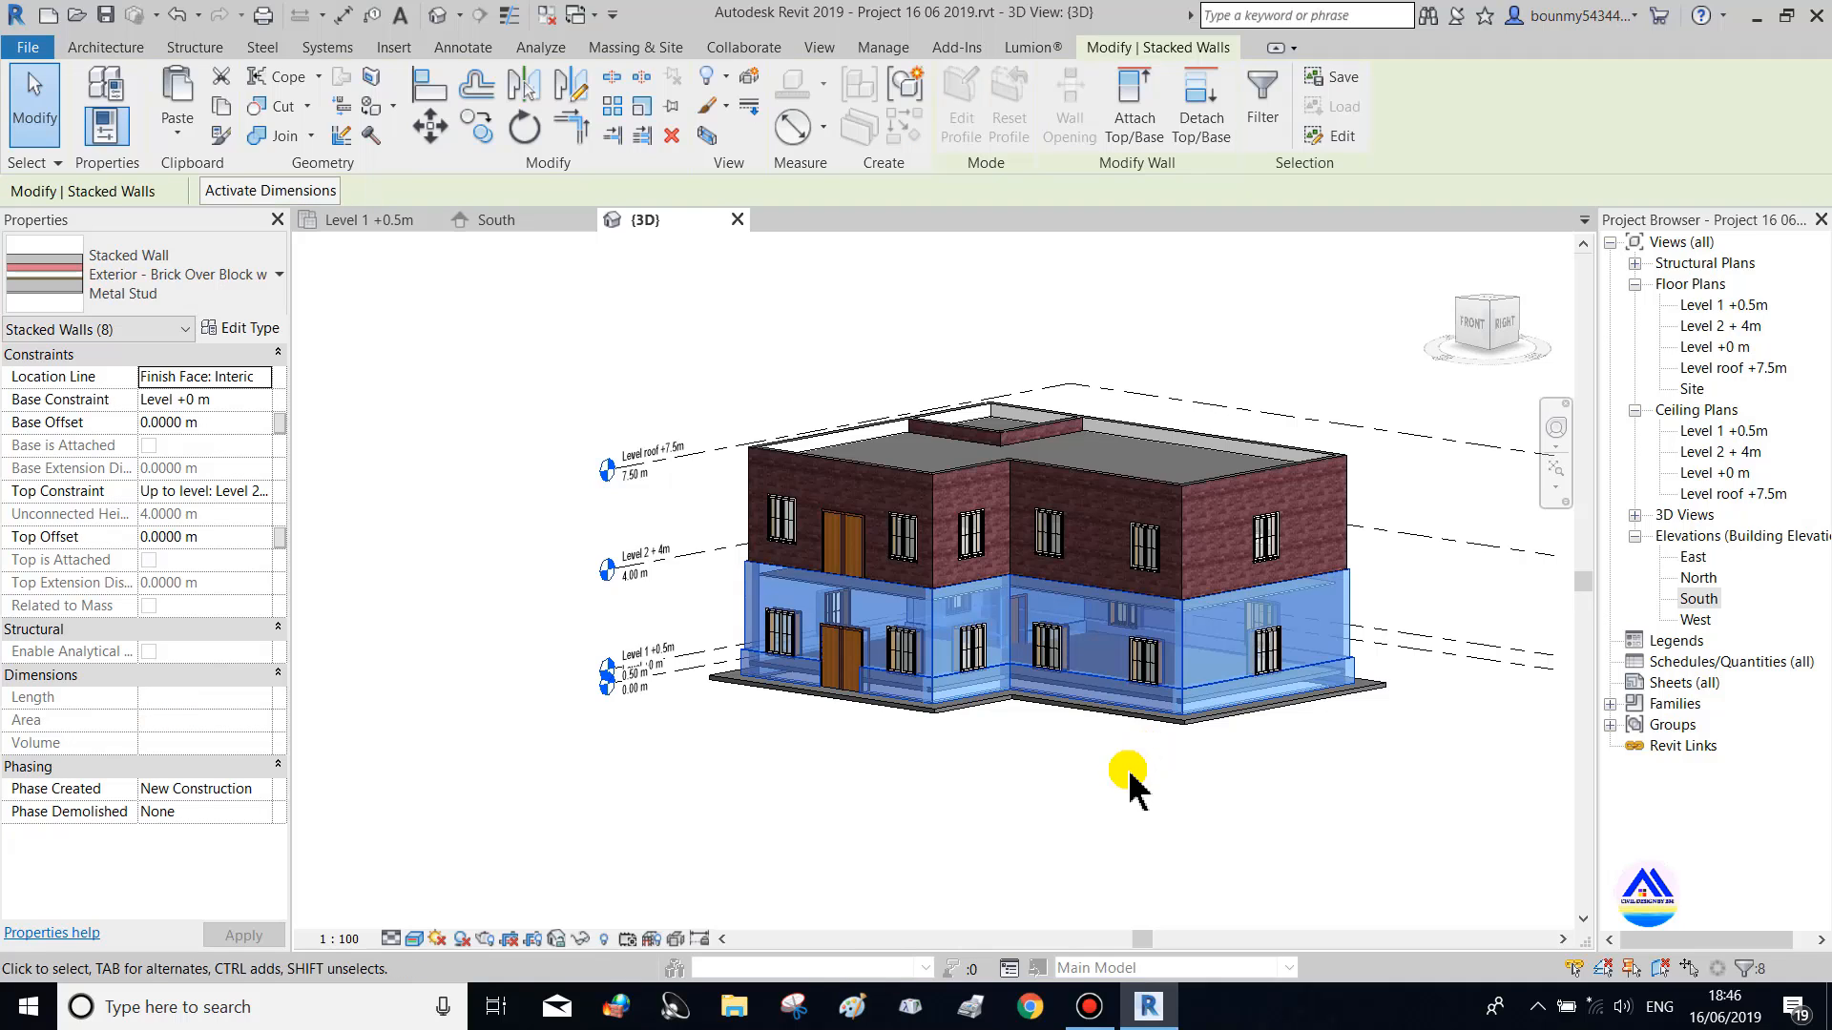
{"action": "scroll", "coordinate": [1174, 753], "scroll_direction": "up", "scroll_amount": 2}
Inspect the structure assembly of the Exterior - Brick Over Block w Metal Stud stacked wall type and leave it without saving changes
{"action": "left_click", "coordinate": [241, 327]}
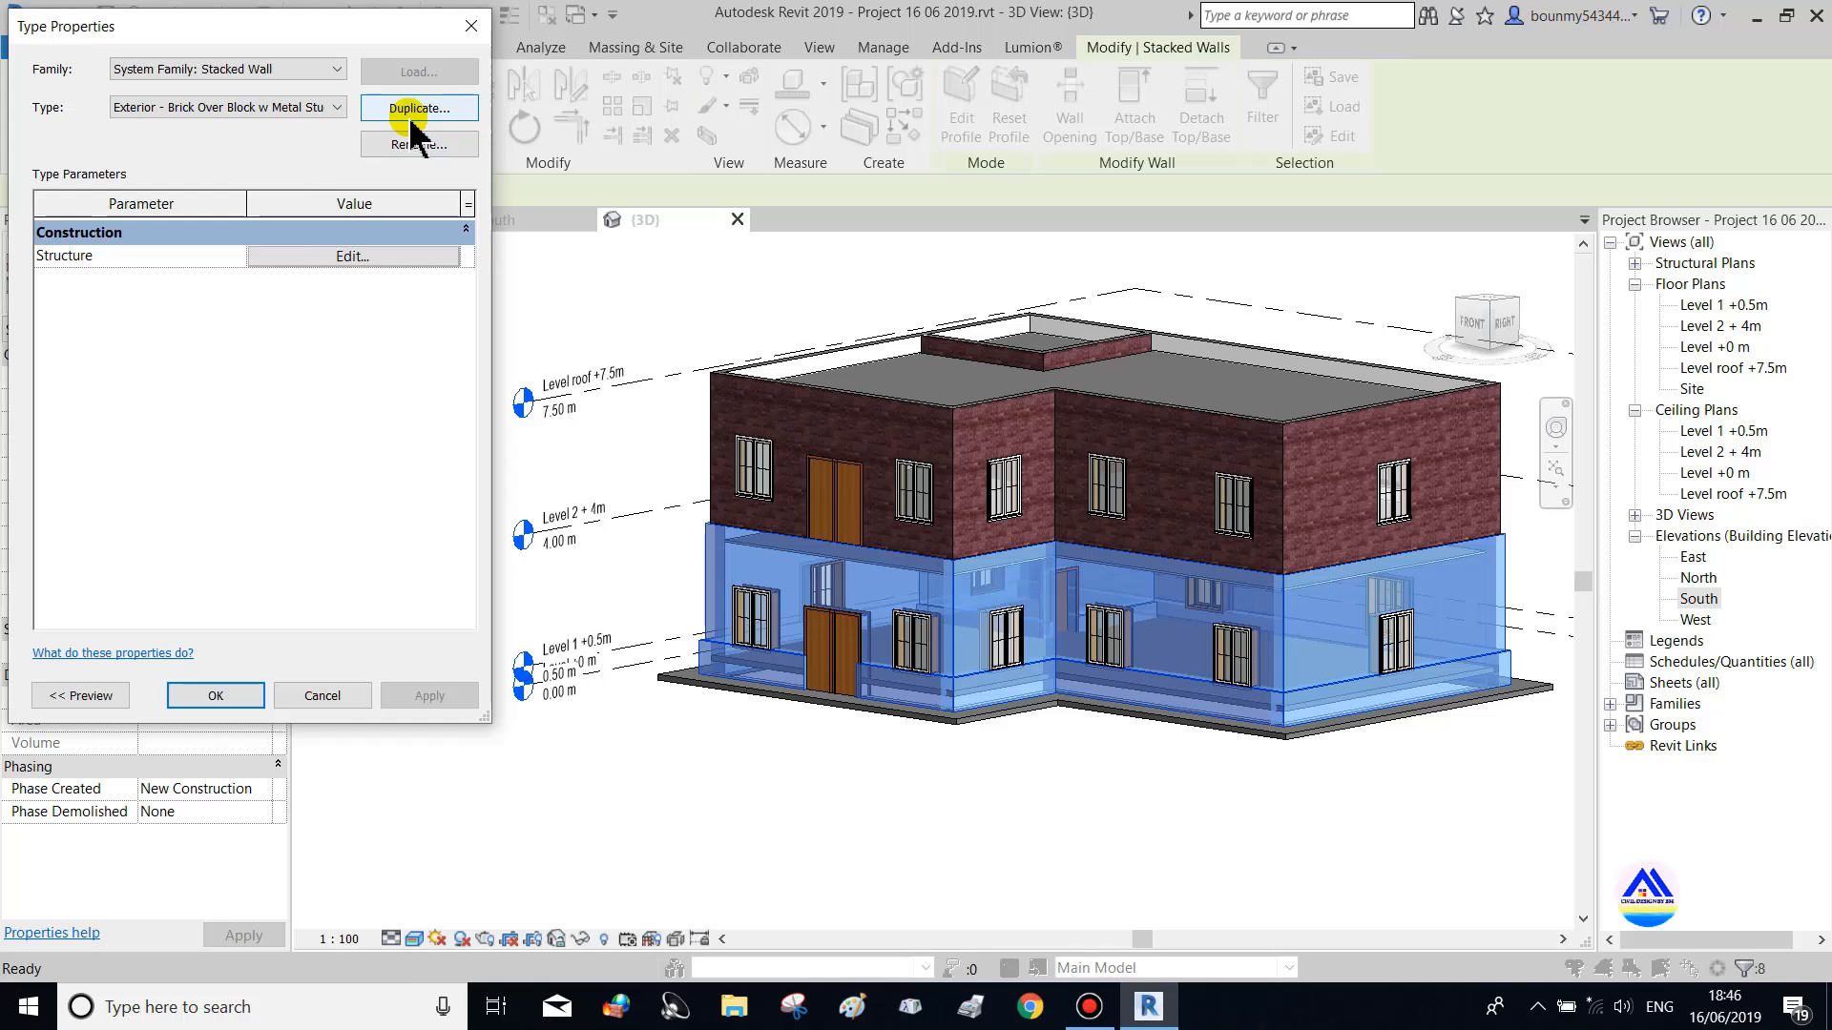
{"action": "left_click", "coordinate": [336, 255]}
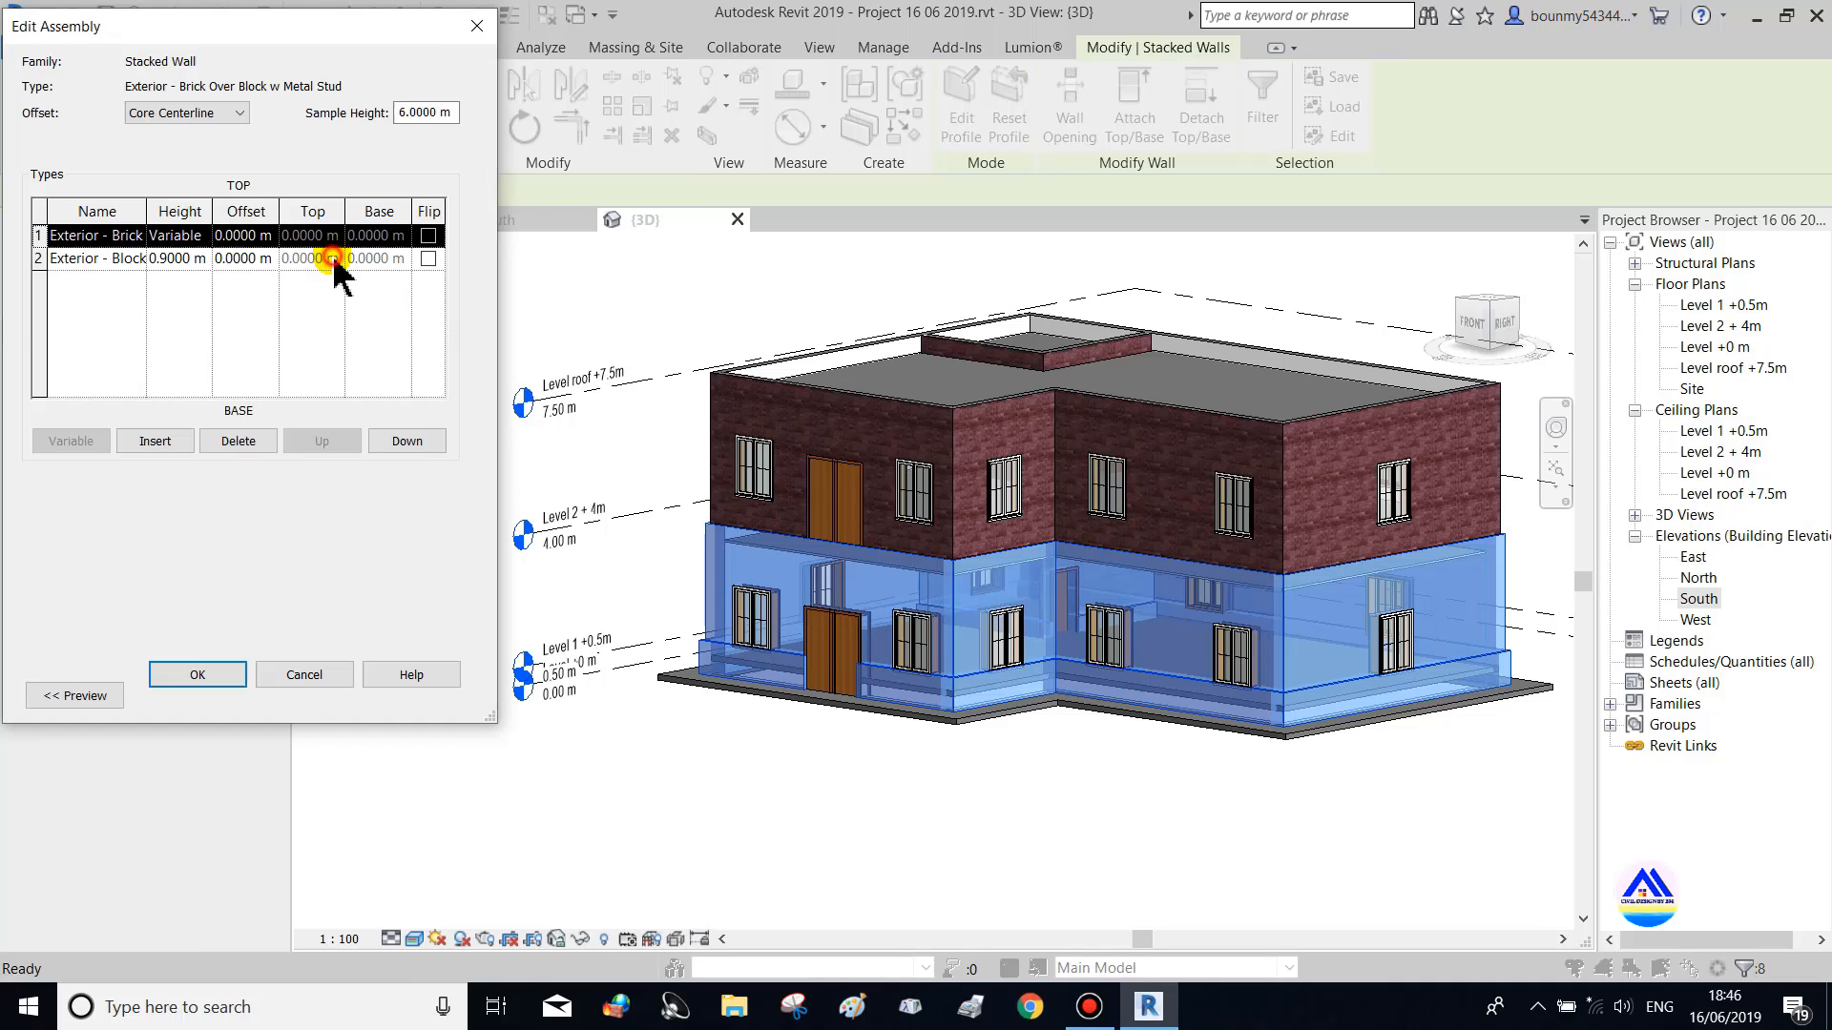
{"action": "left_click", "coordinate": [174, 258]}
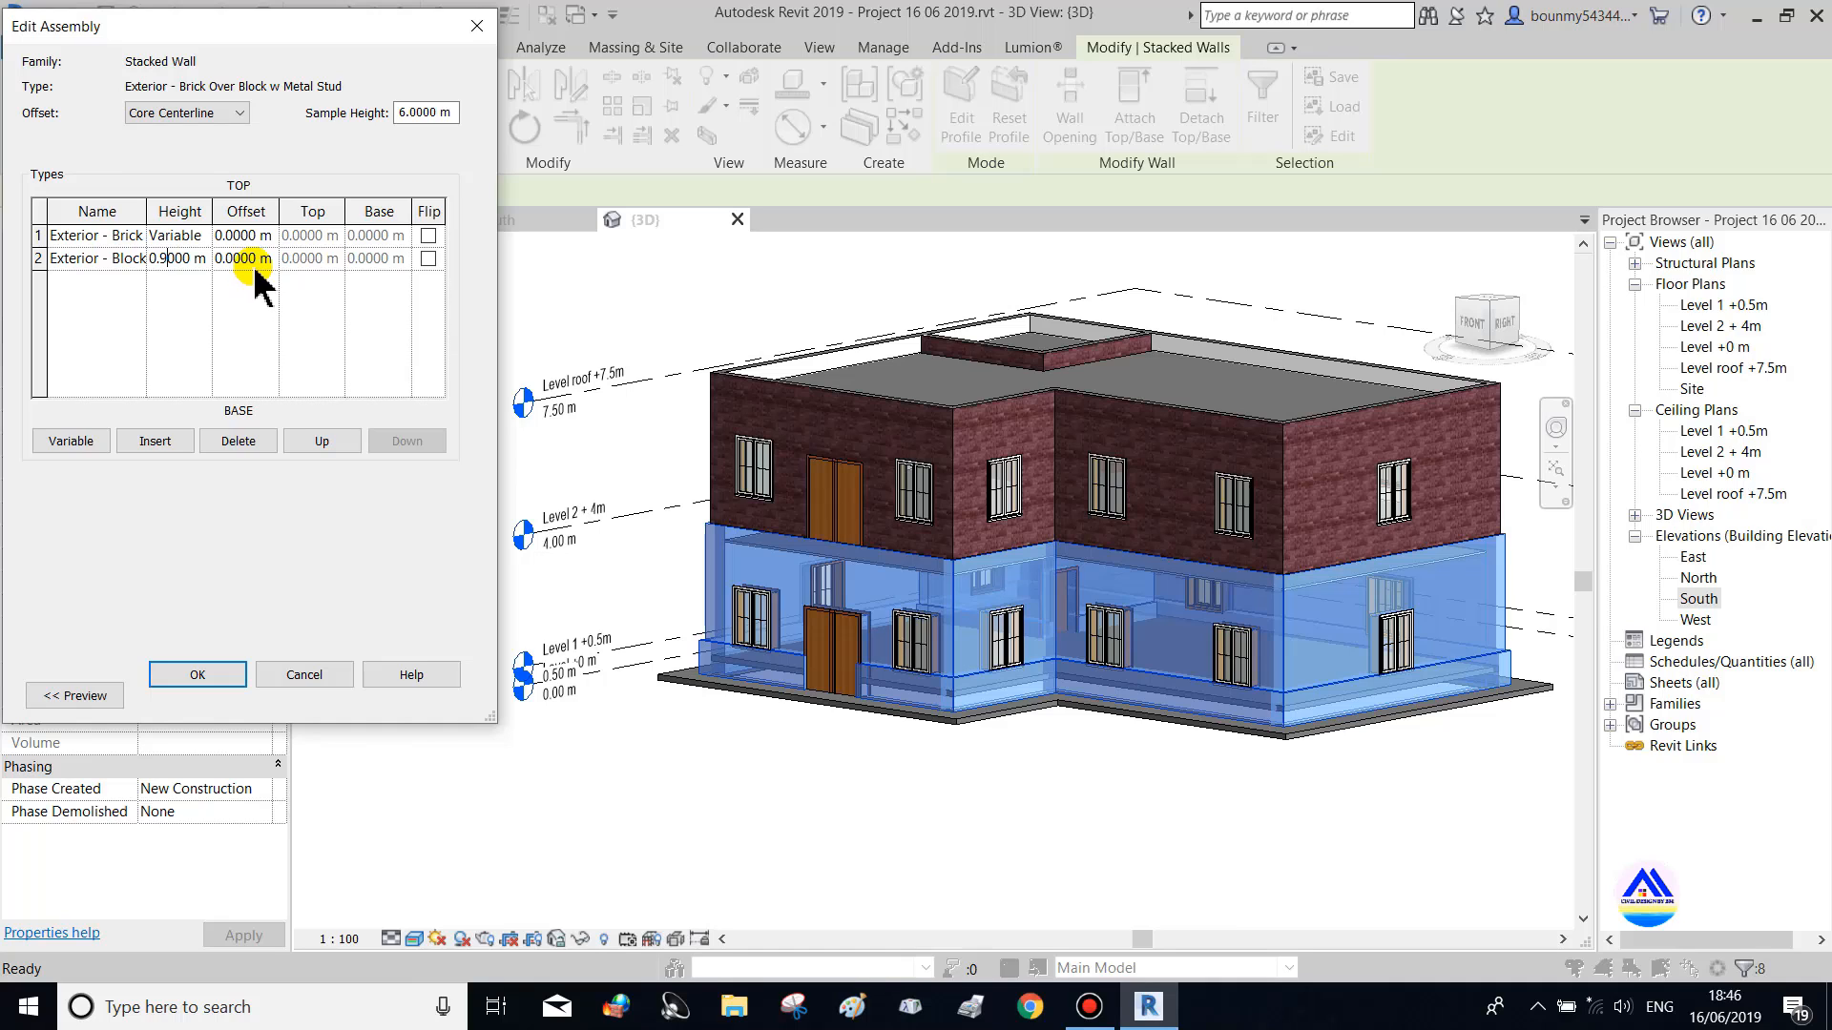
{"action": "left_click", "coordinate": [477, 25]}
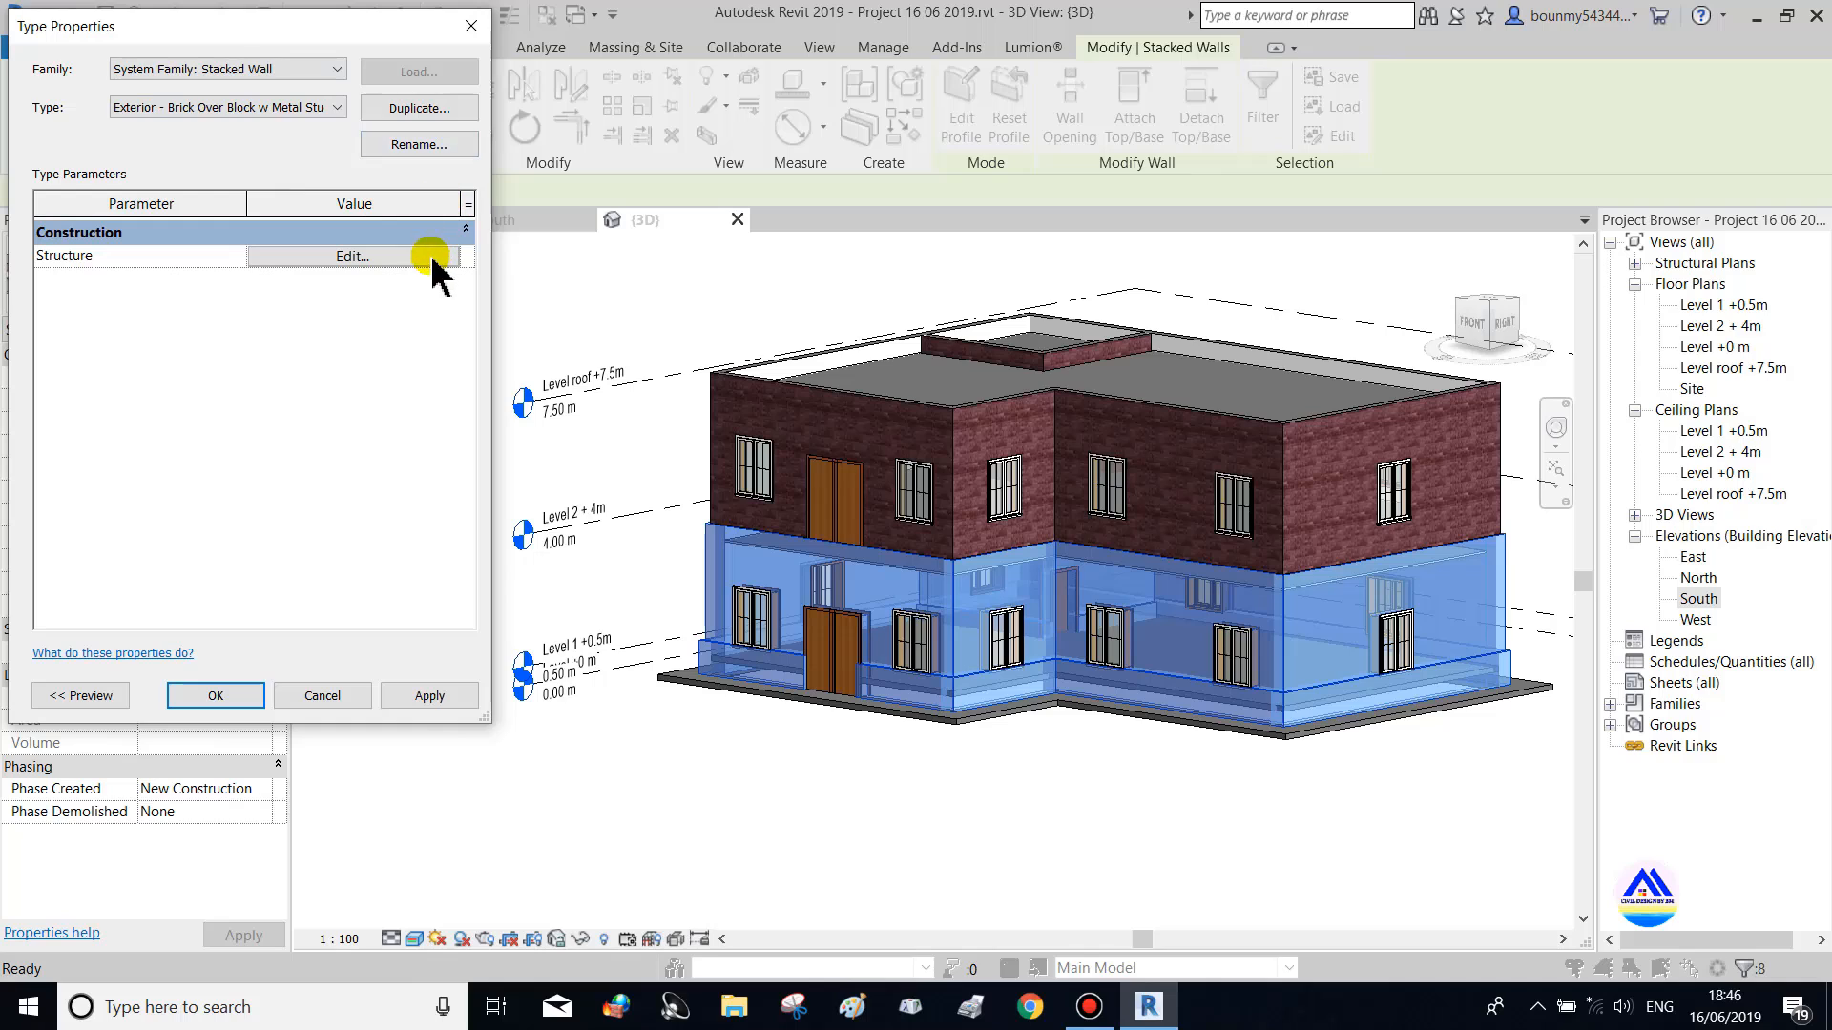
{"action": "left_click", "coordinate": [299, 107]}
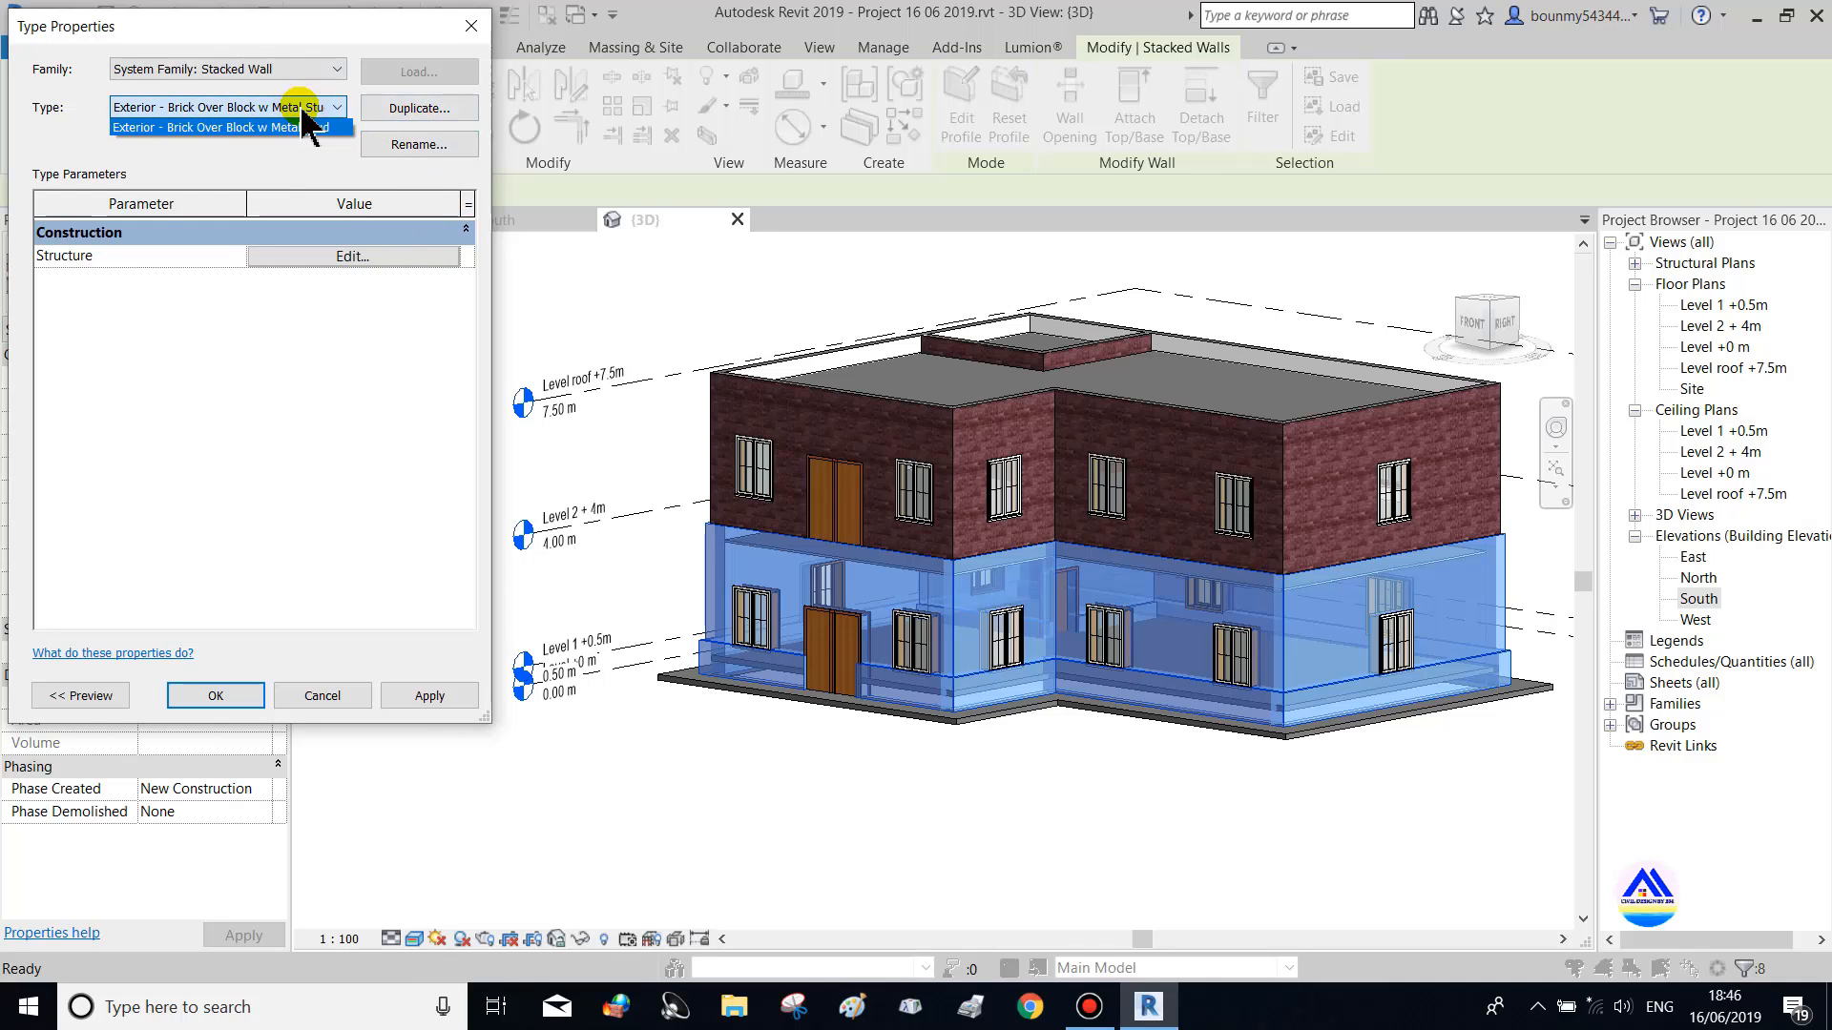
{"action": "left_click", "coordinate": [358, 268]}
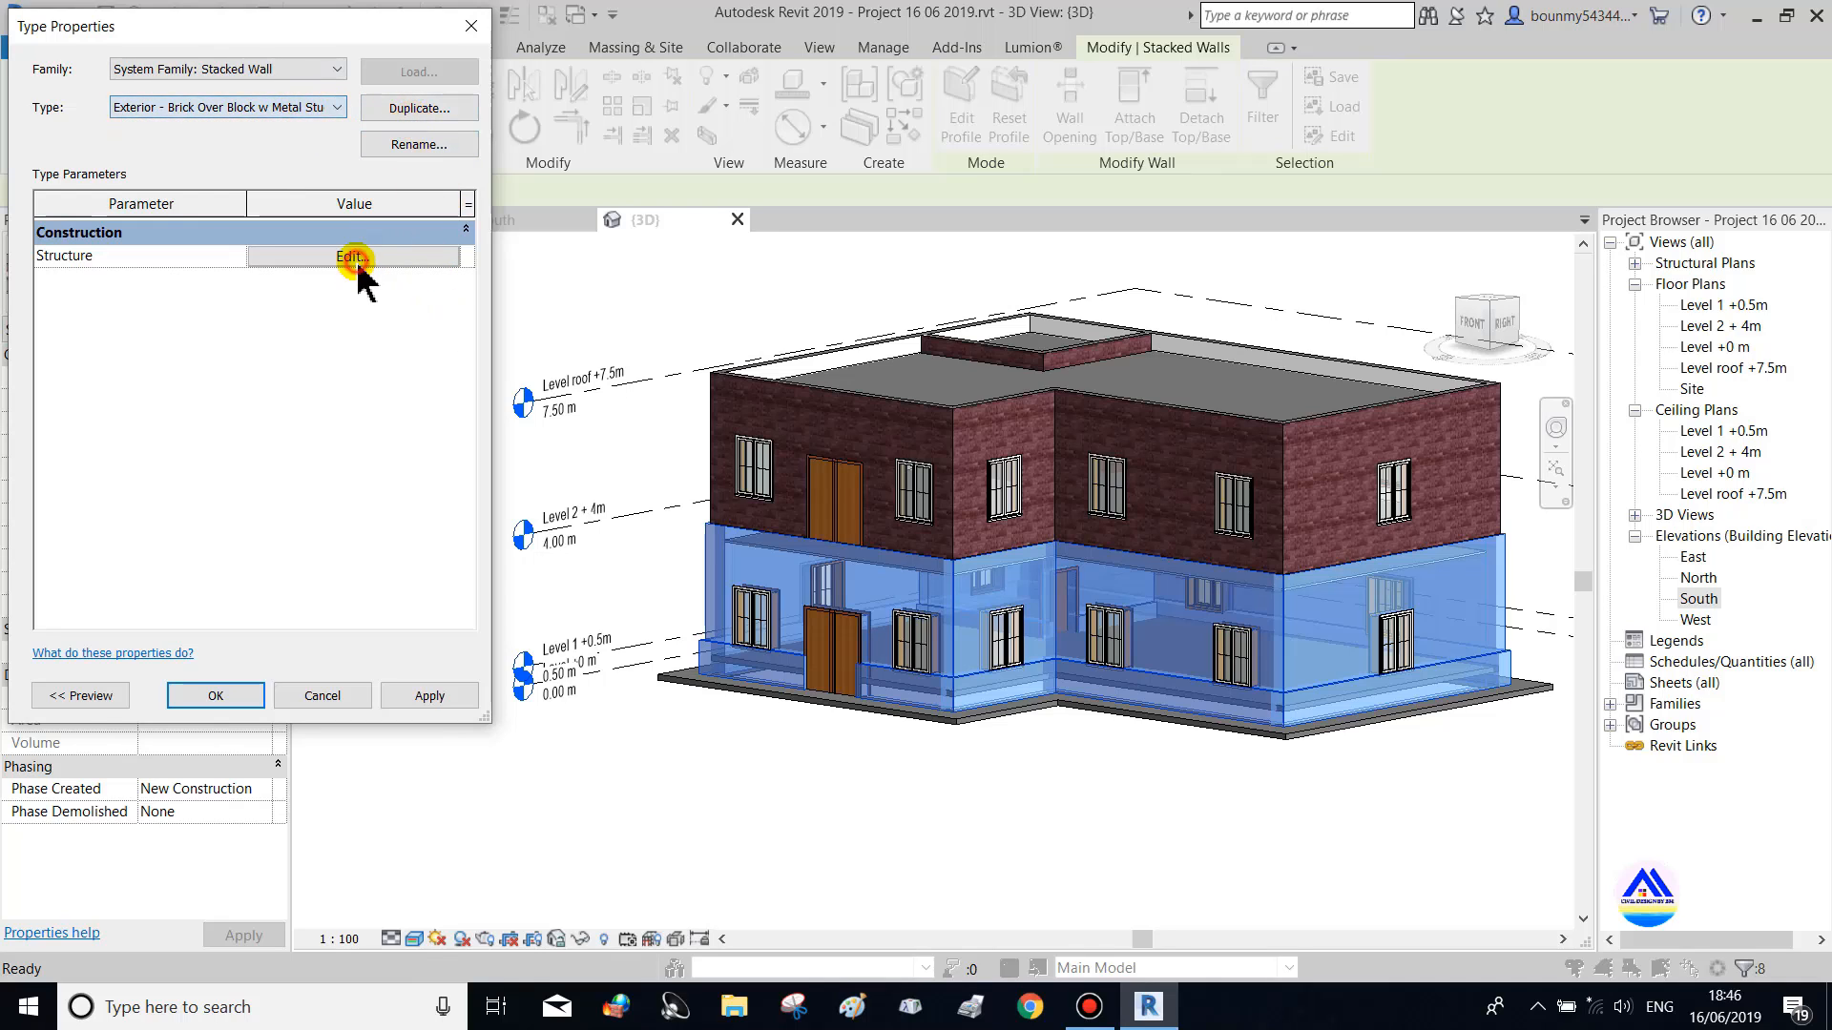
{"action": "left_click", "coordinate": [358, 268]}
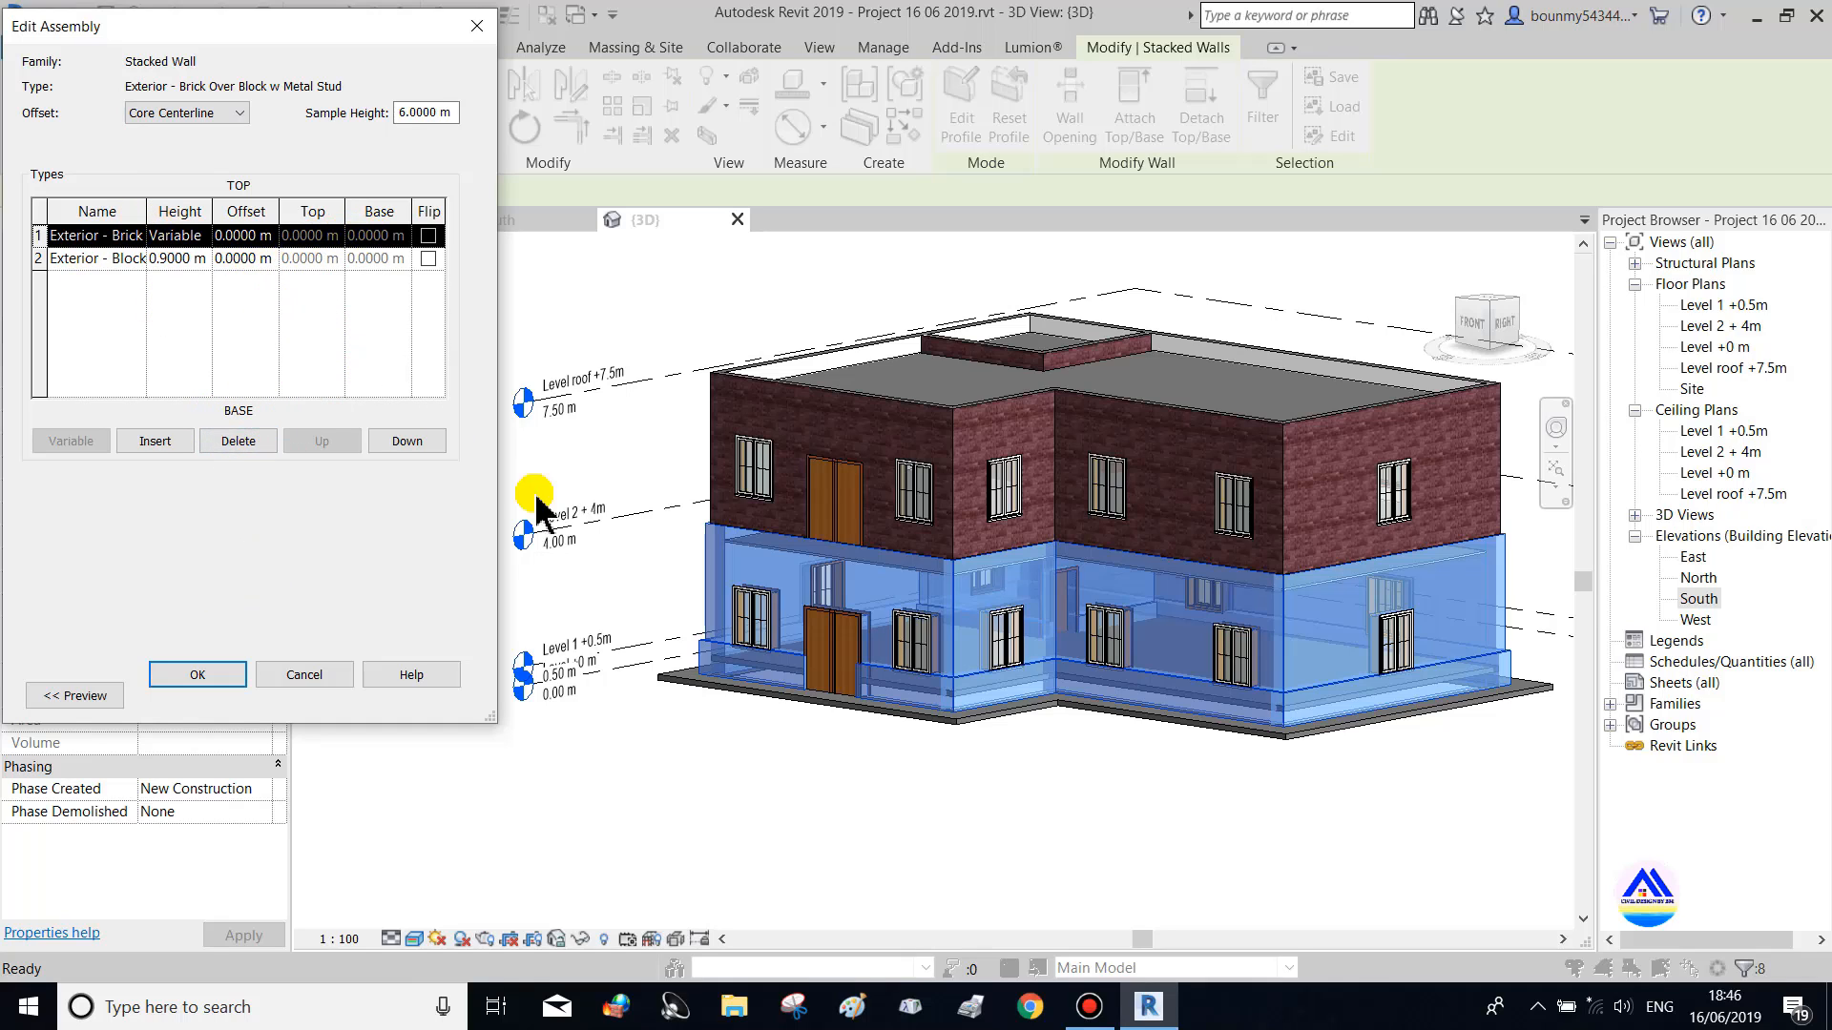
{"action": "left_click", "coordinate": [806, 775]}
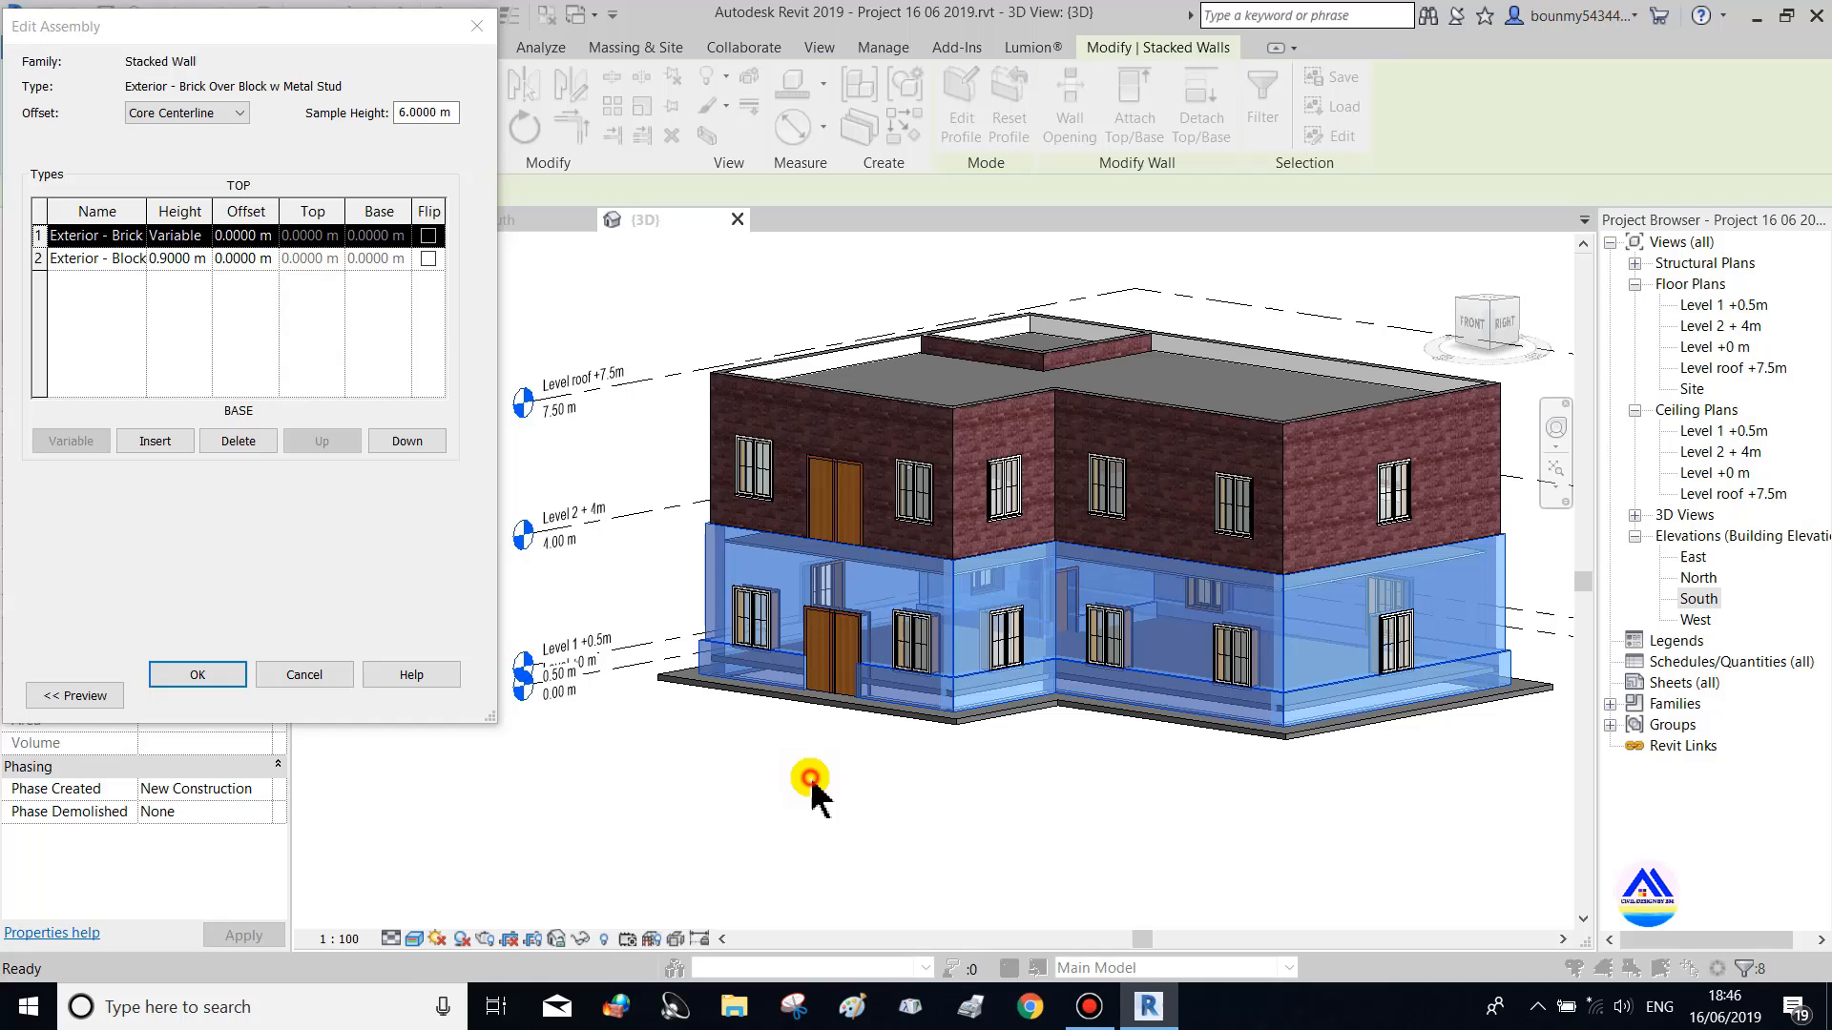
{"action": "left_click", "coordinate": [478, 26]}
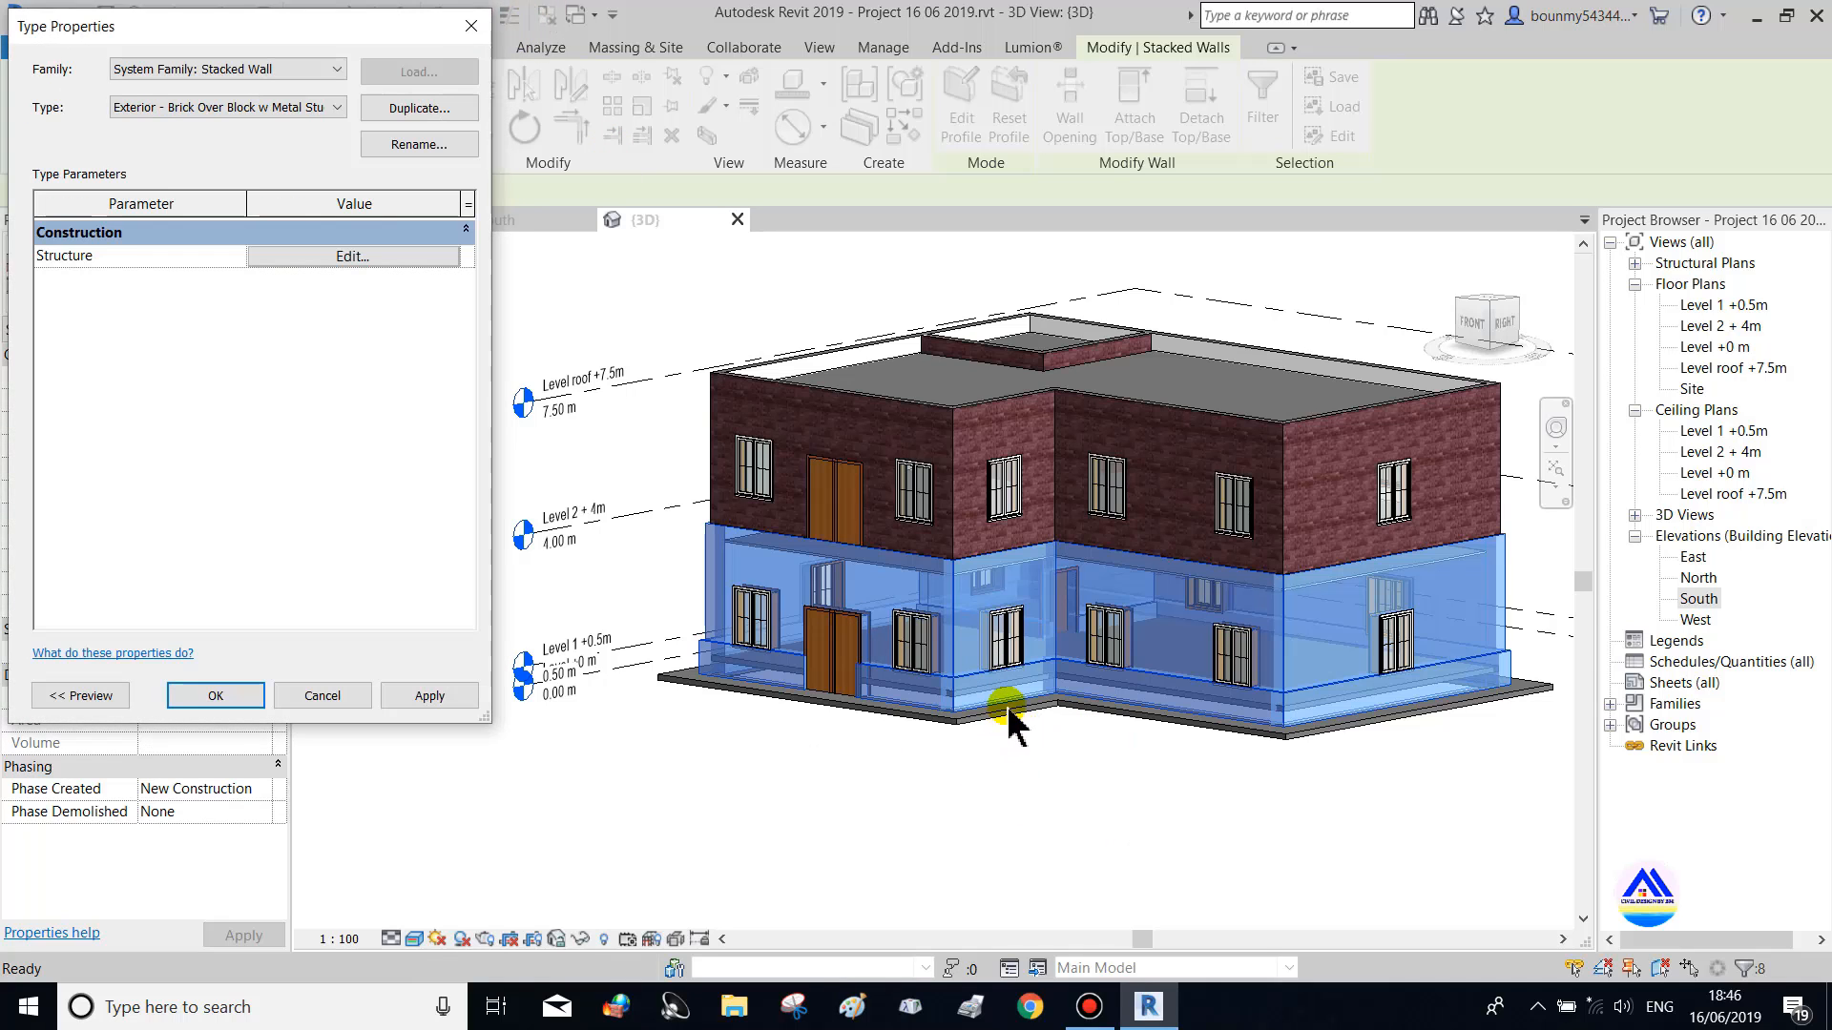
{"action": "key", "text": "Escape"}
{"action": "key", "text": "Escape"}
Select the full chain of connected CW 102-50-100p walls of the upper storey
{"action": "middle_click_drag", "start_coordinate": [930, 787], "coordinate": [1079, 797], "text": "shift"}
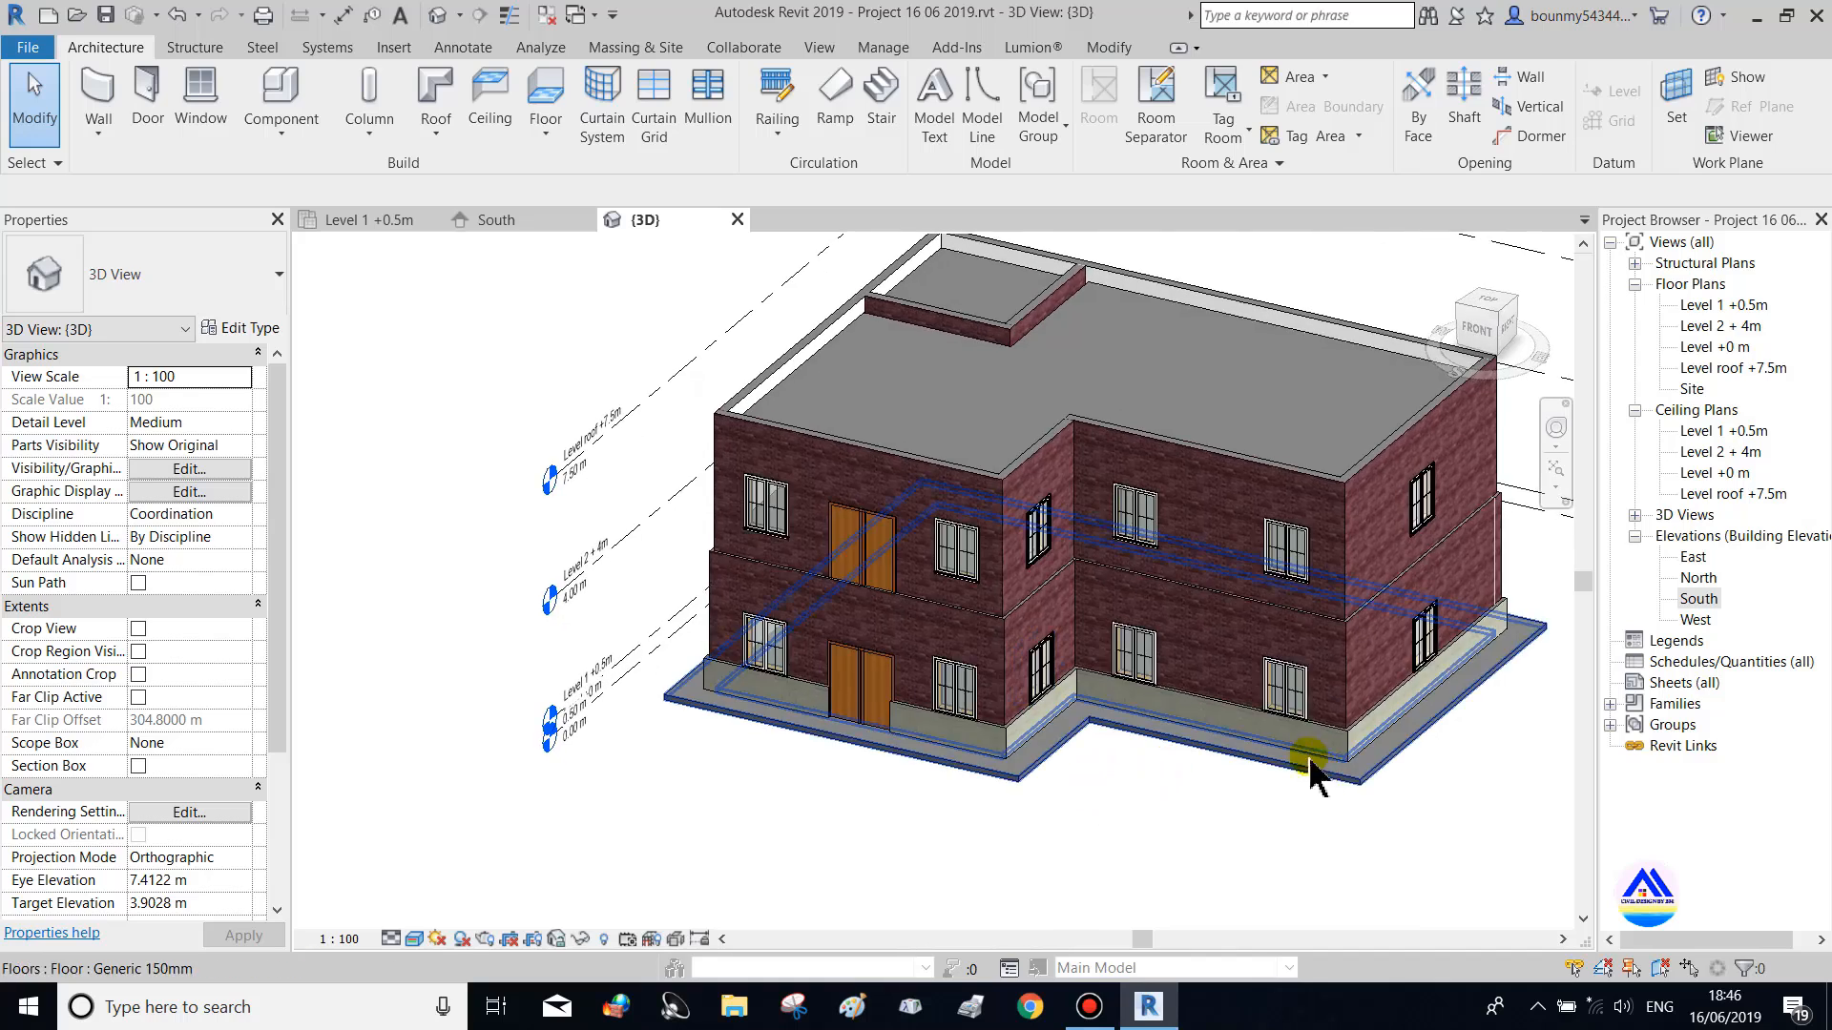
{"action": "middle_click_drag", "start_coordinate": [1329, 577], "coordinate": [1231, 620]}
{"action": "scroll", "coordinate": [1231, 619], "scroll_direction": "up", "scroll_amount": 1}
{"action": "left_click", "coordinate": [1228, 521]}
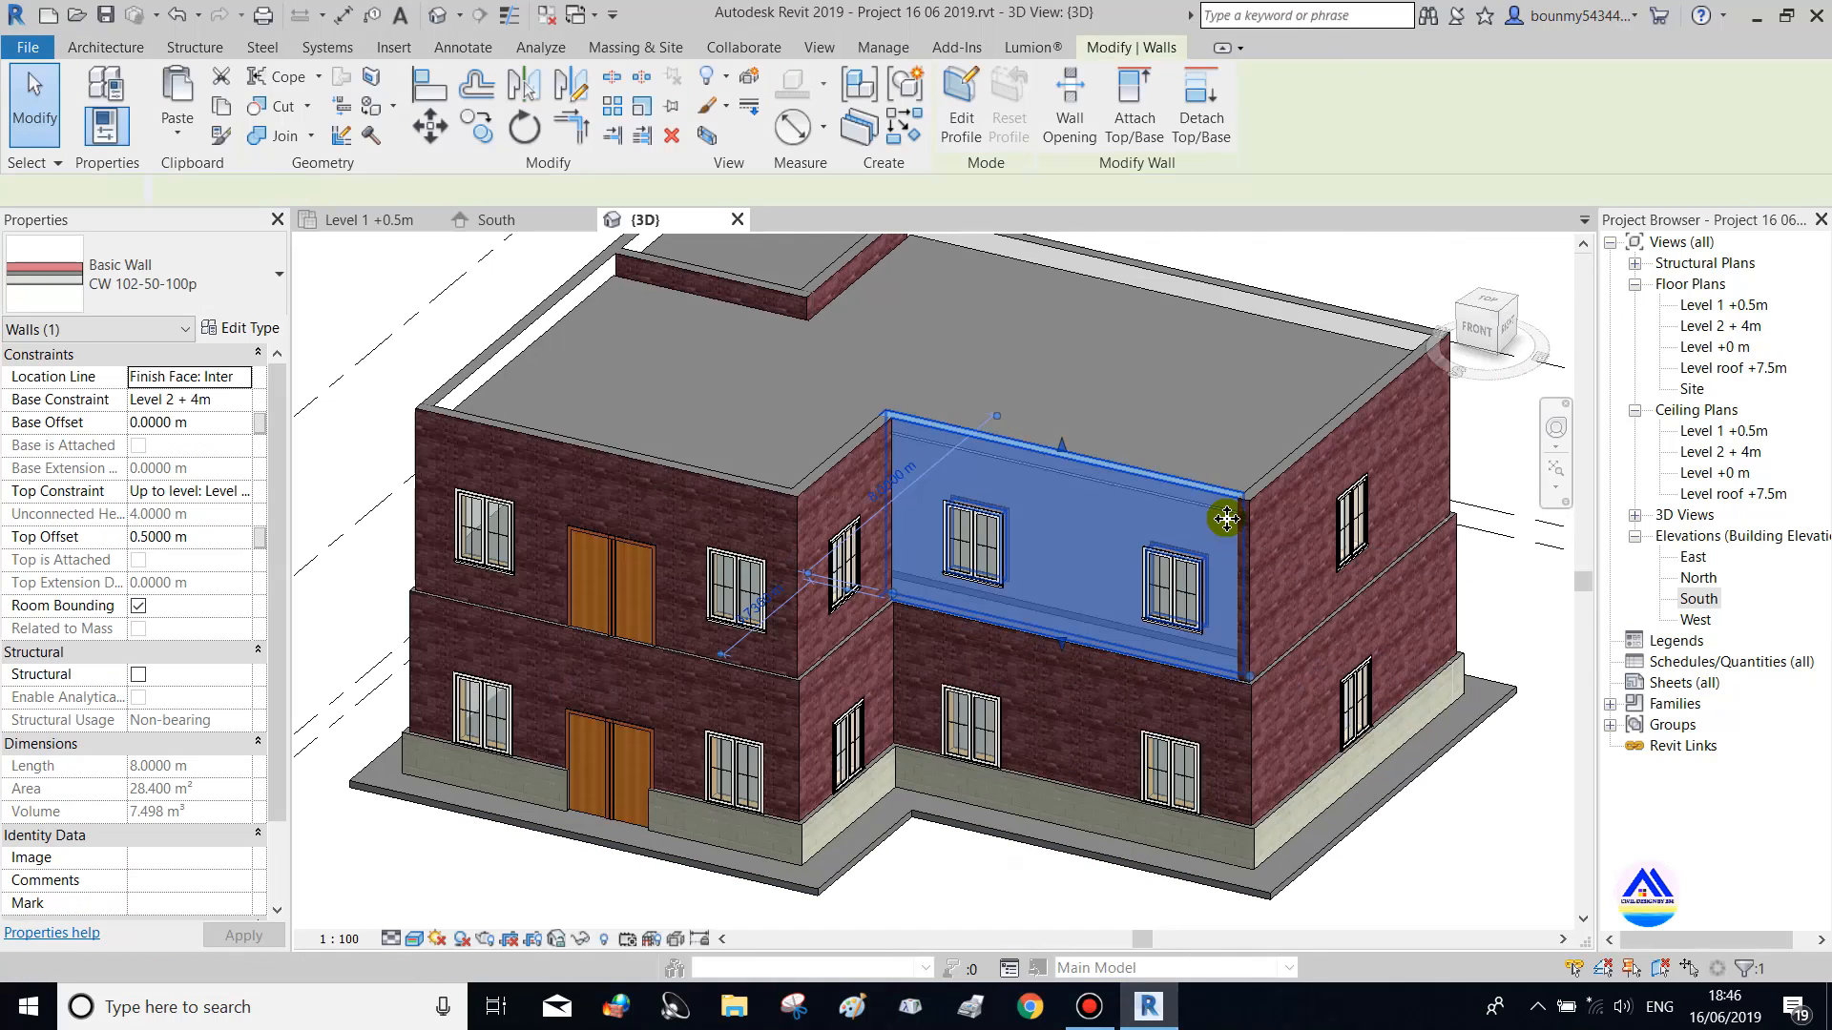
{"action": "key", "text": "Tab"}
{"action": "left_click", "coordinate": [1228, 521]}
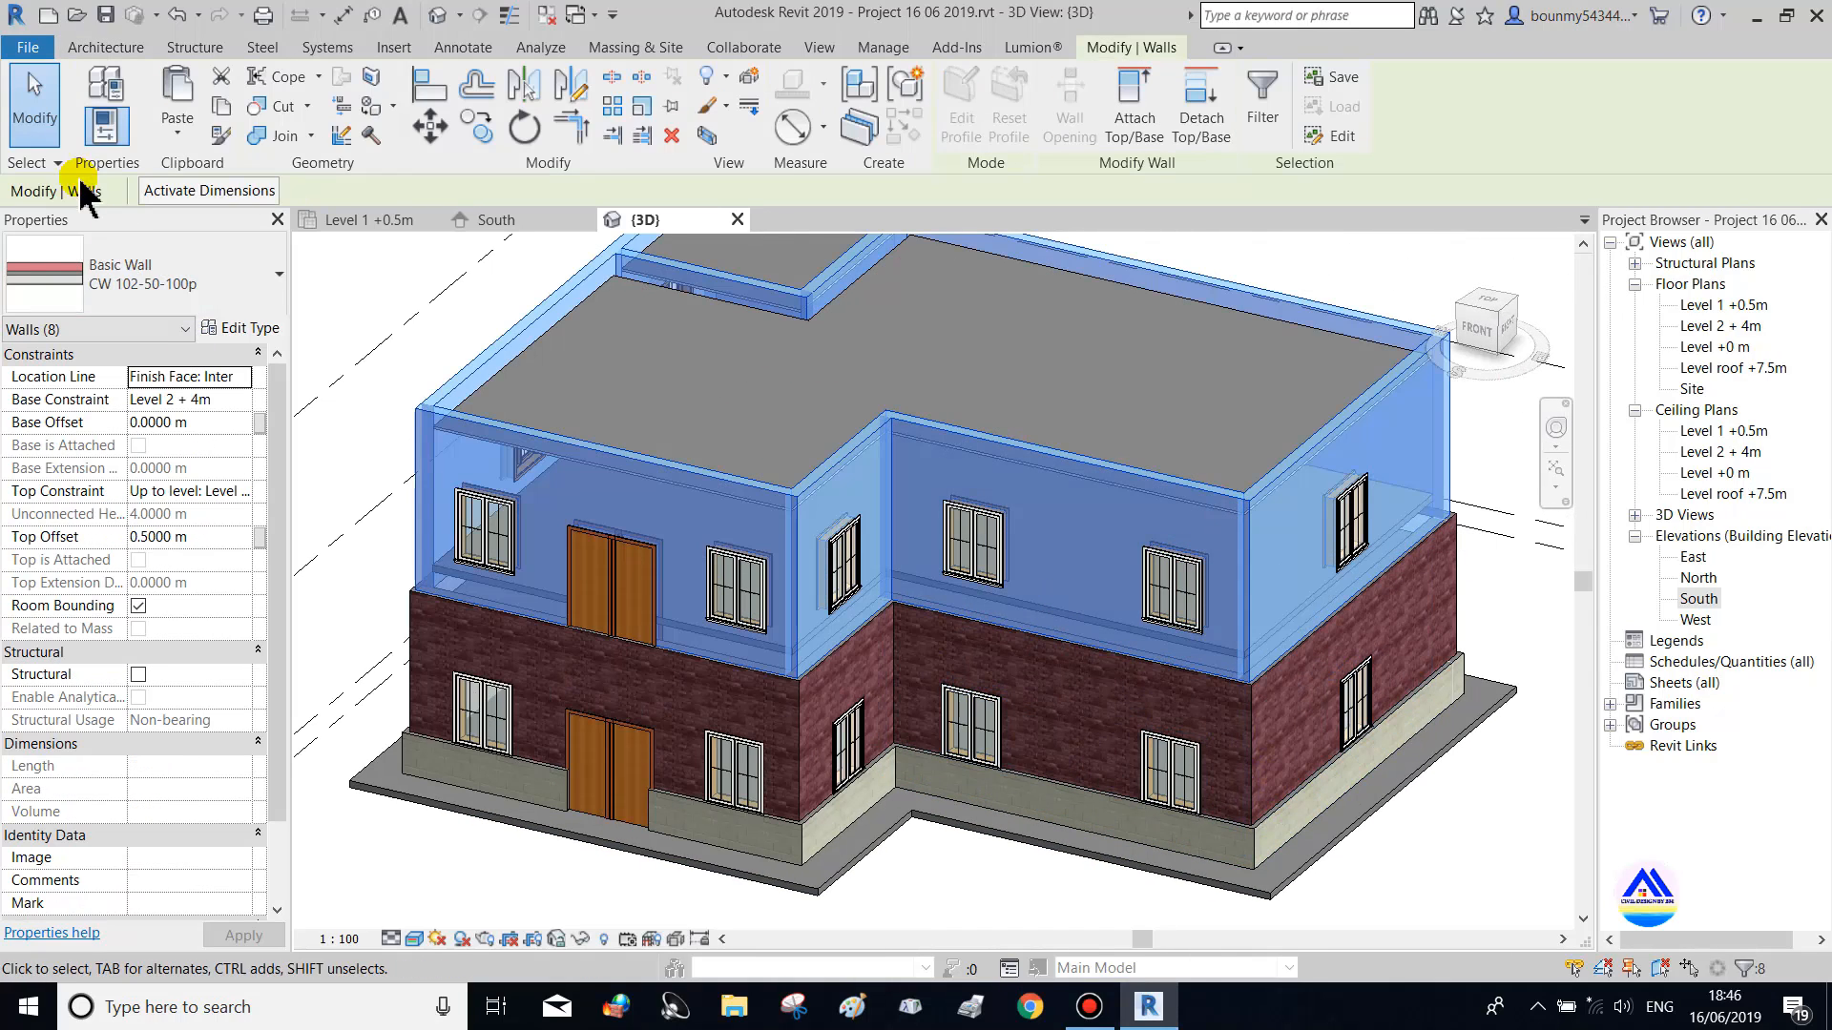
In the CW 102-50-100p wall type's structure, set the Concrete structure layer's thickness to 0.15 m
{"action": "left_click", "coordinate": [237, 328]}
{"action": "left_click", "coordinate": [329, 256]}
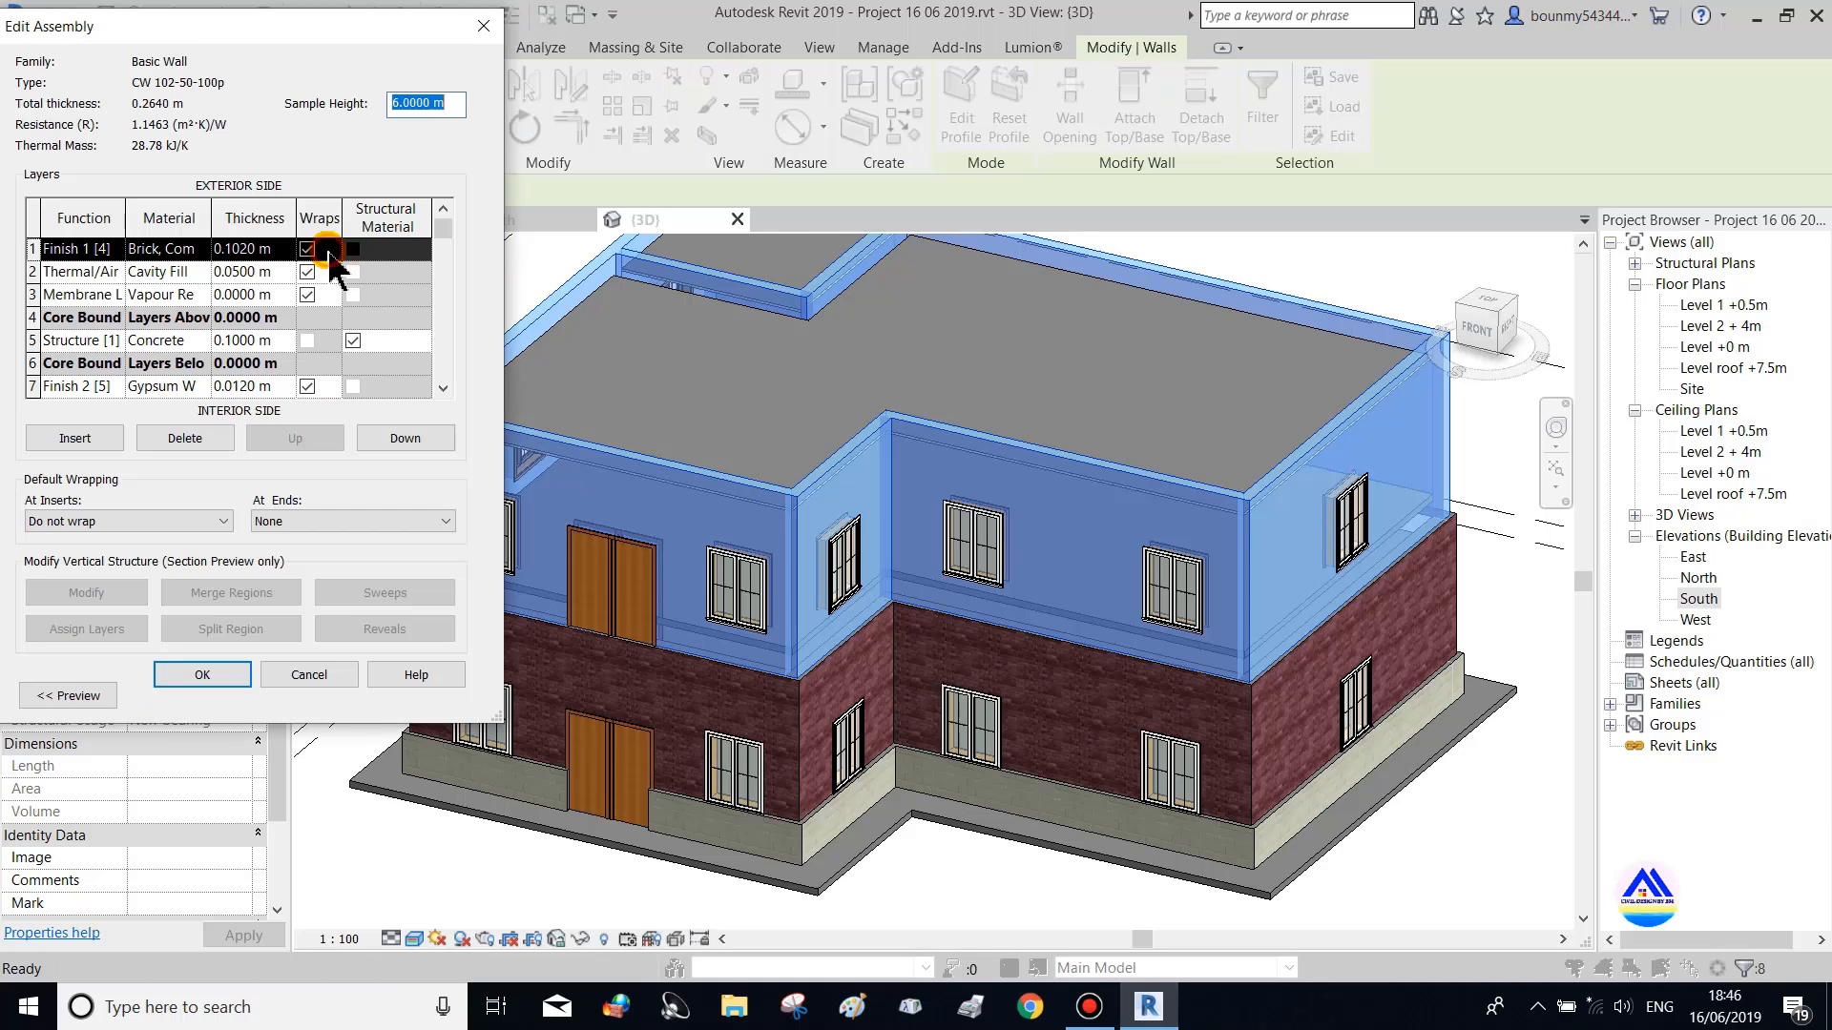
{"action": "left_click", "coordinate": [233, 343]}
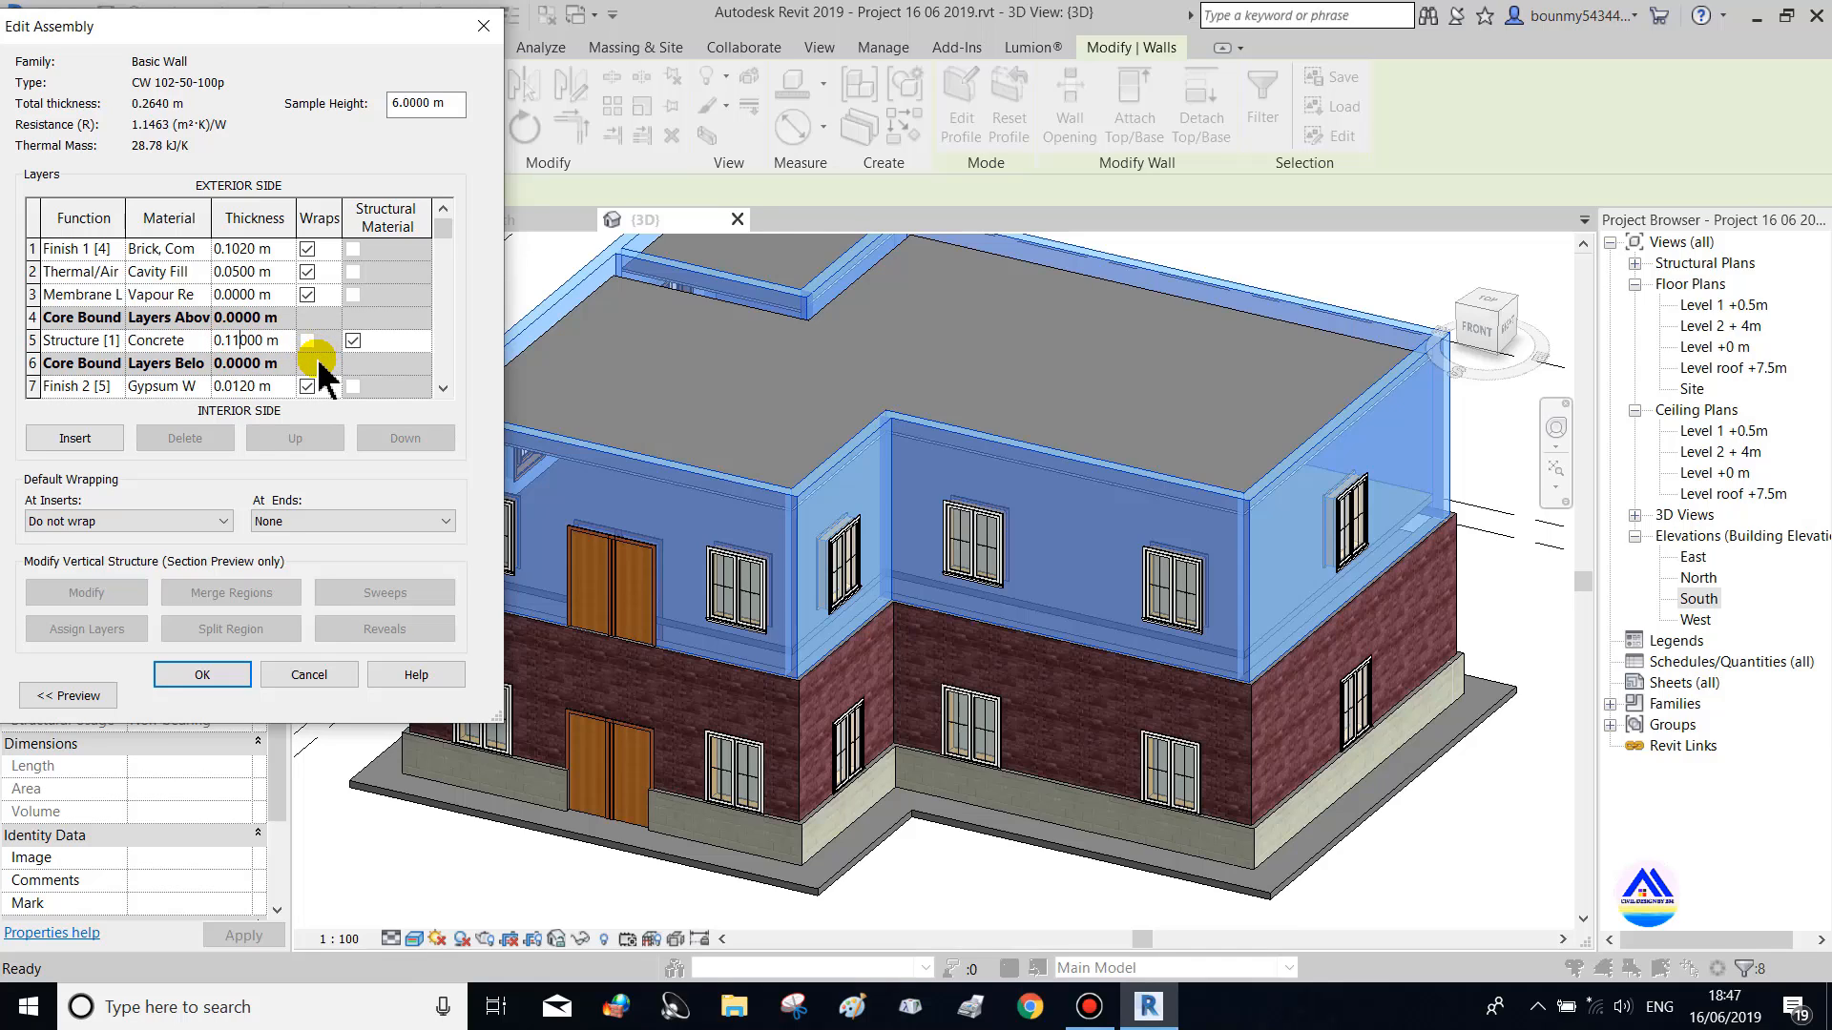
{"action": "type", "text": "5"}
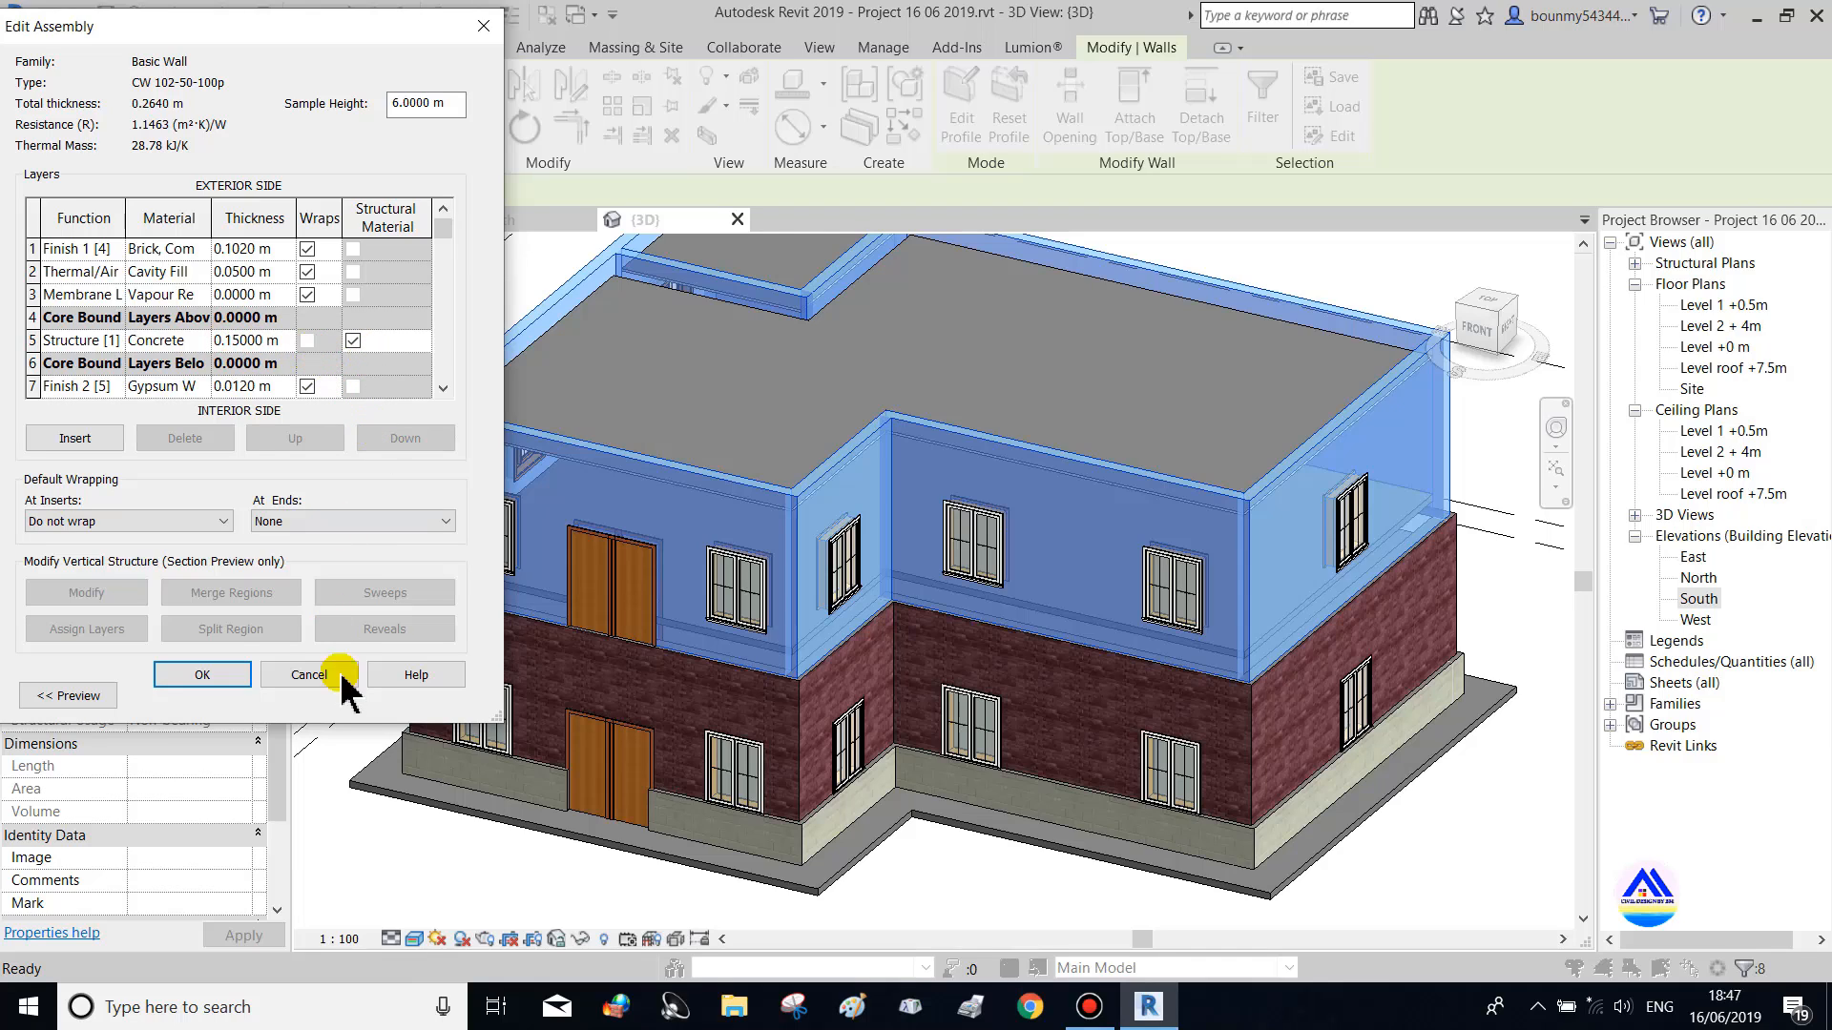
{"action": "left_click", "coordinate": [202, 674]}
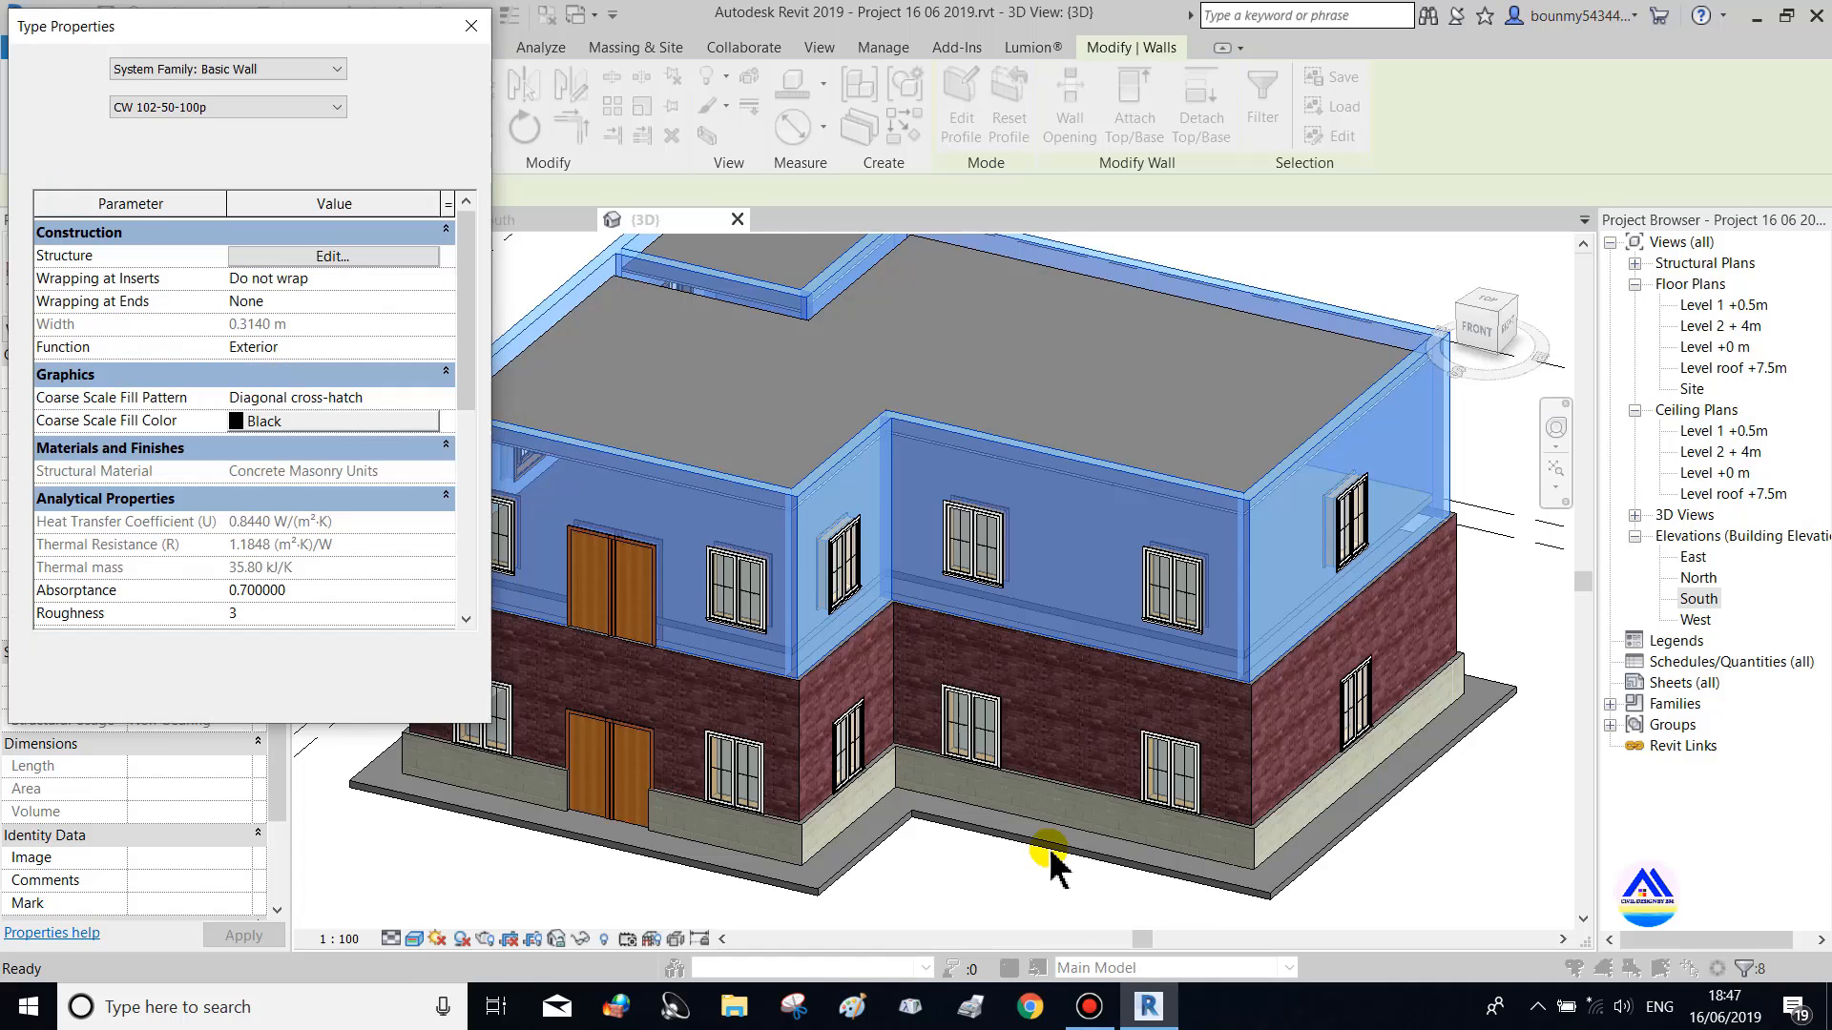
{"action": "left_click", "coordinate": [468, 706]}
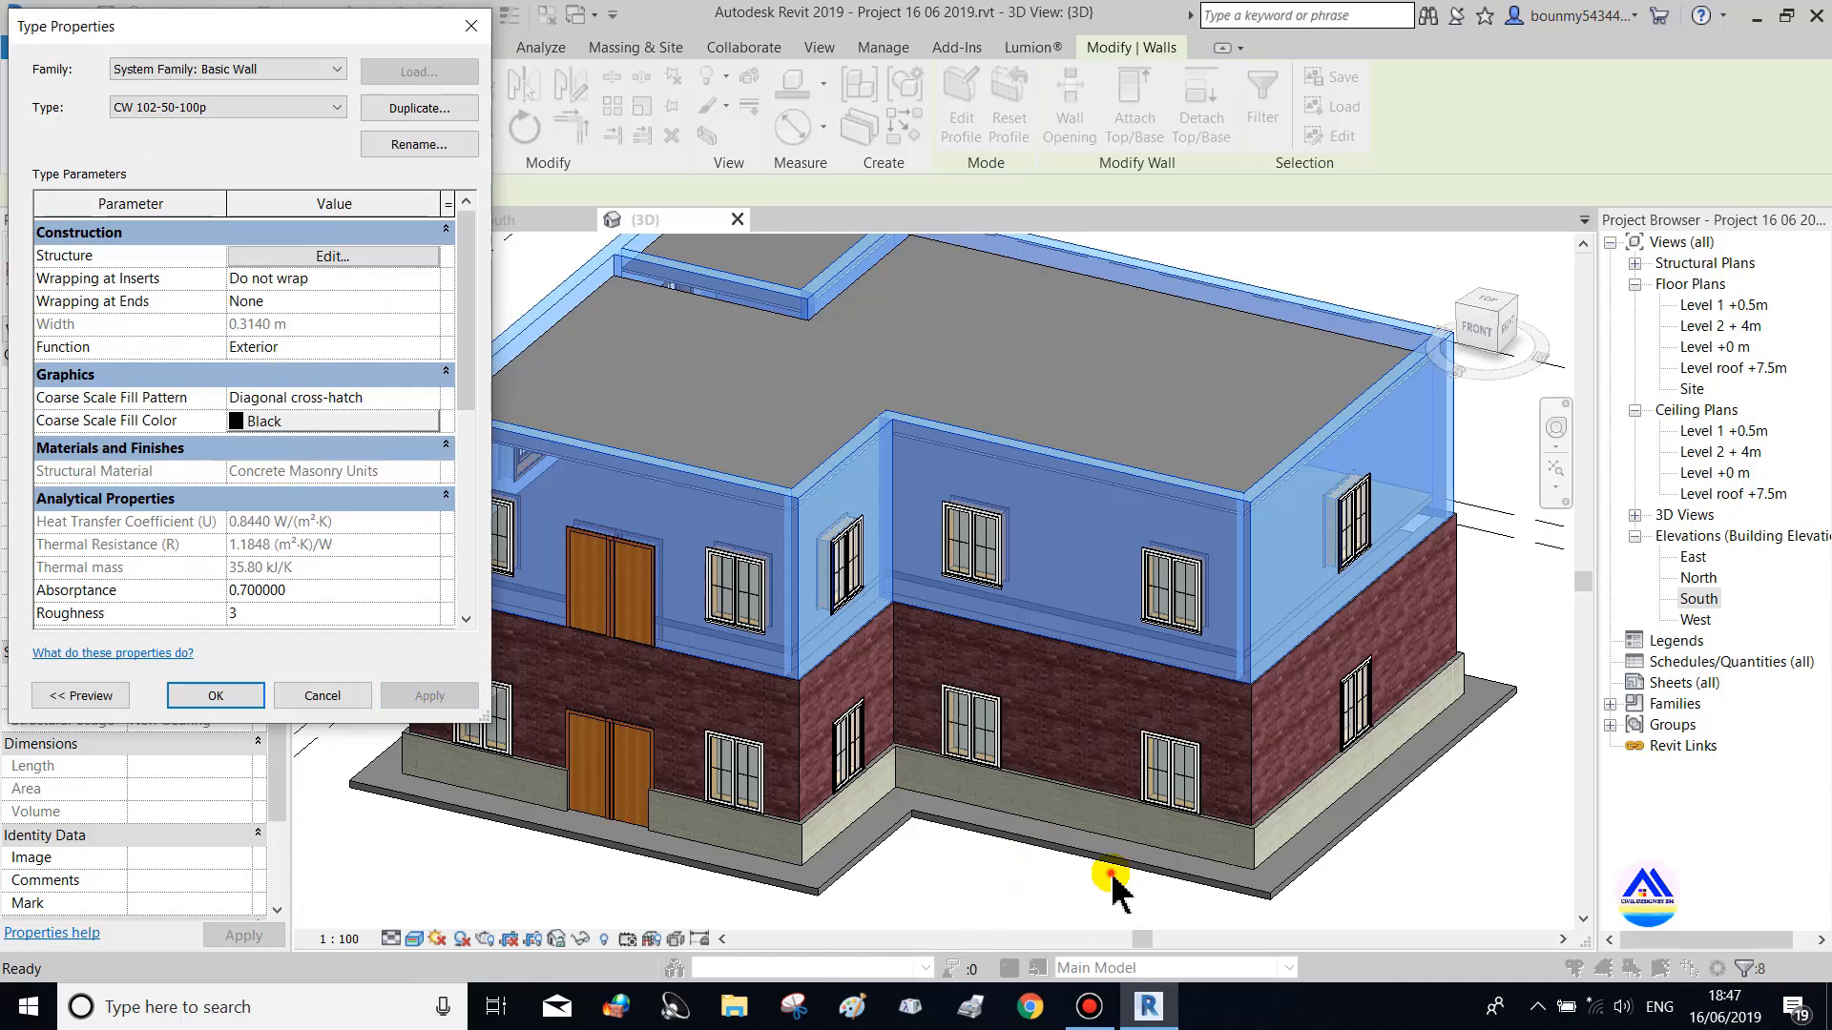
{"action": "left_click", "coordinate": [212, 695]}
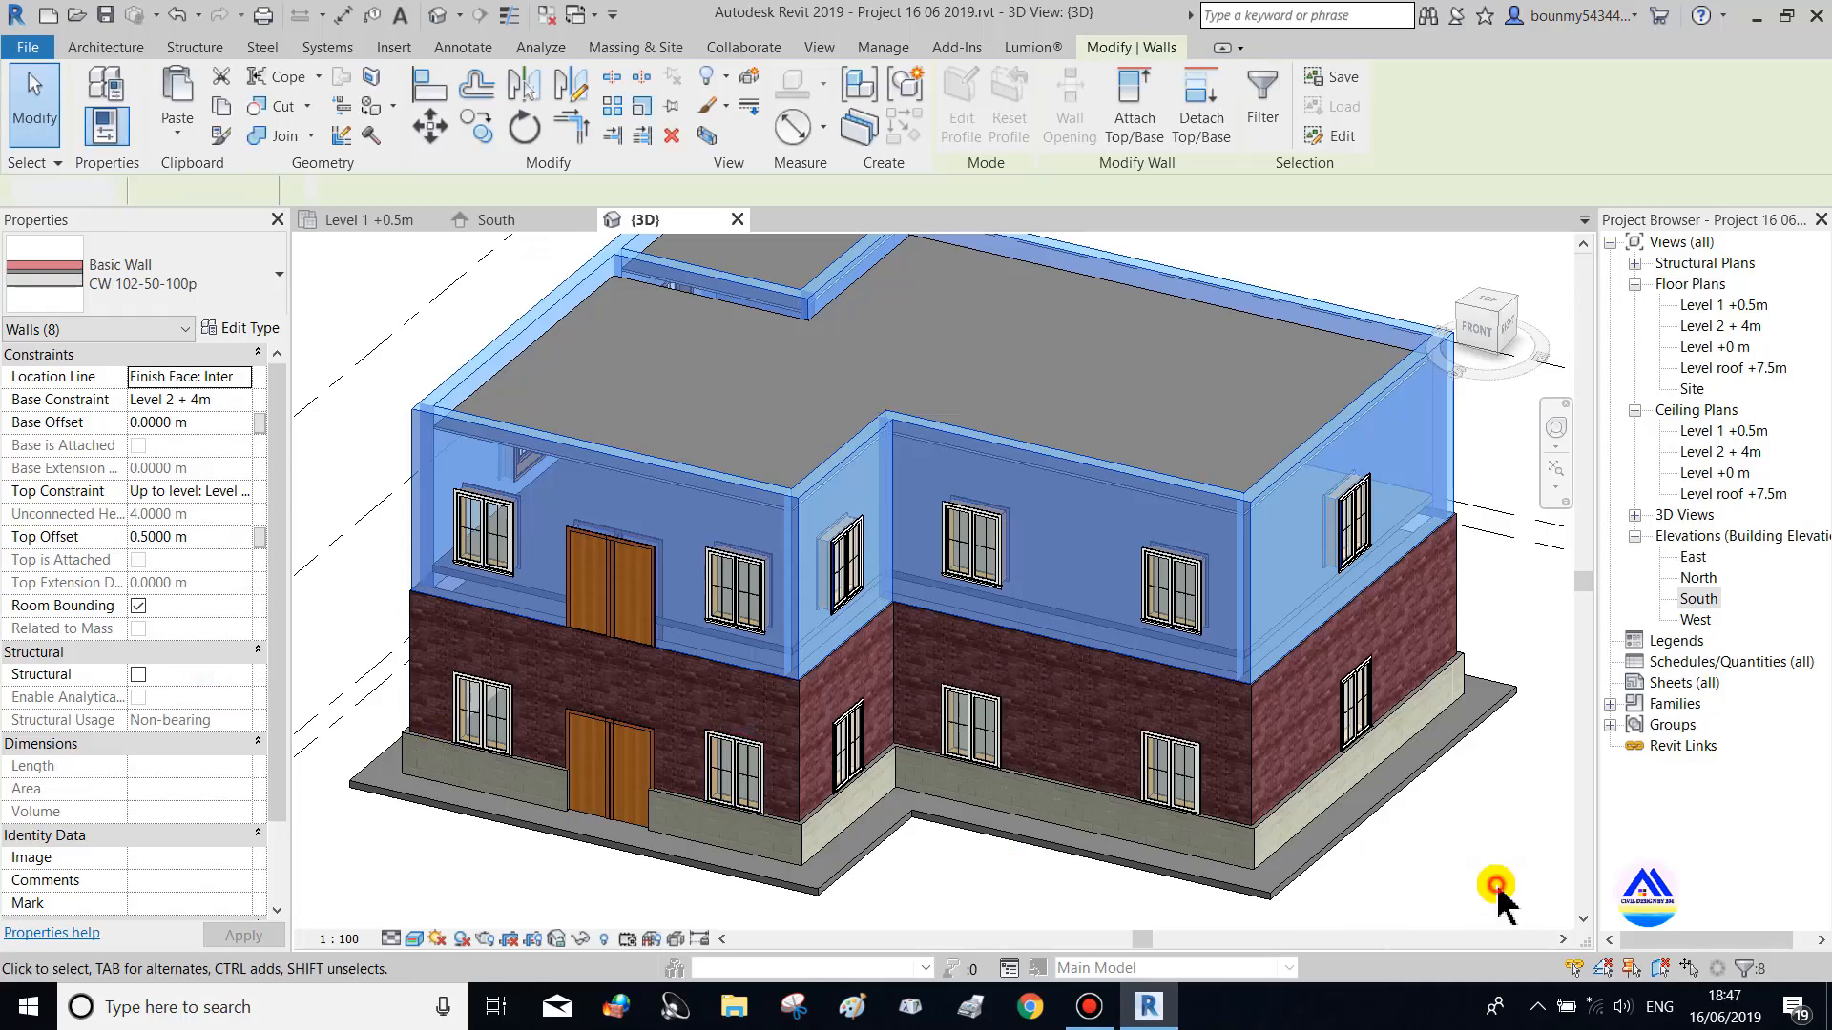
{"action": "key", "text": "Escape"}
{"action": "scroll", "coordinate": [1288, 704], "scroll_direction": "up", "scroll_amount": 5}
{"action": "scroll", "coordinate": [1072, 783], "scroll_direction": "up", "scroll_amount": 6}
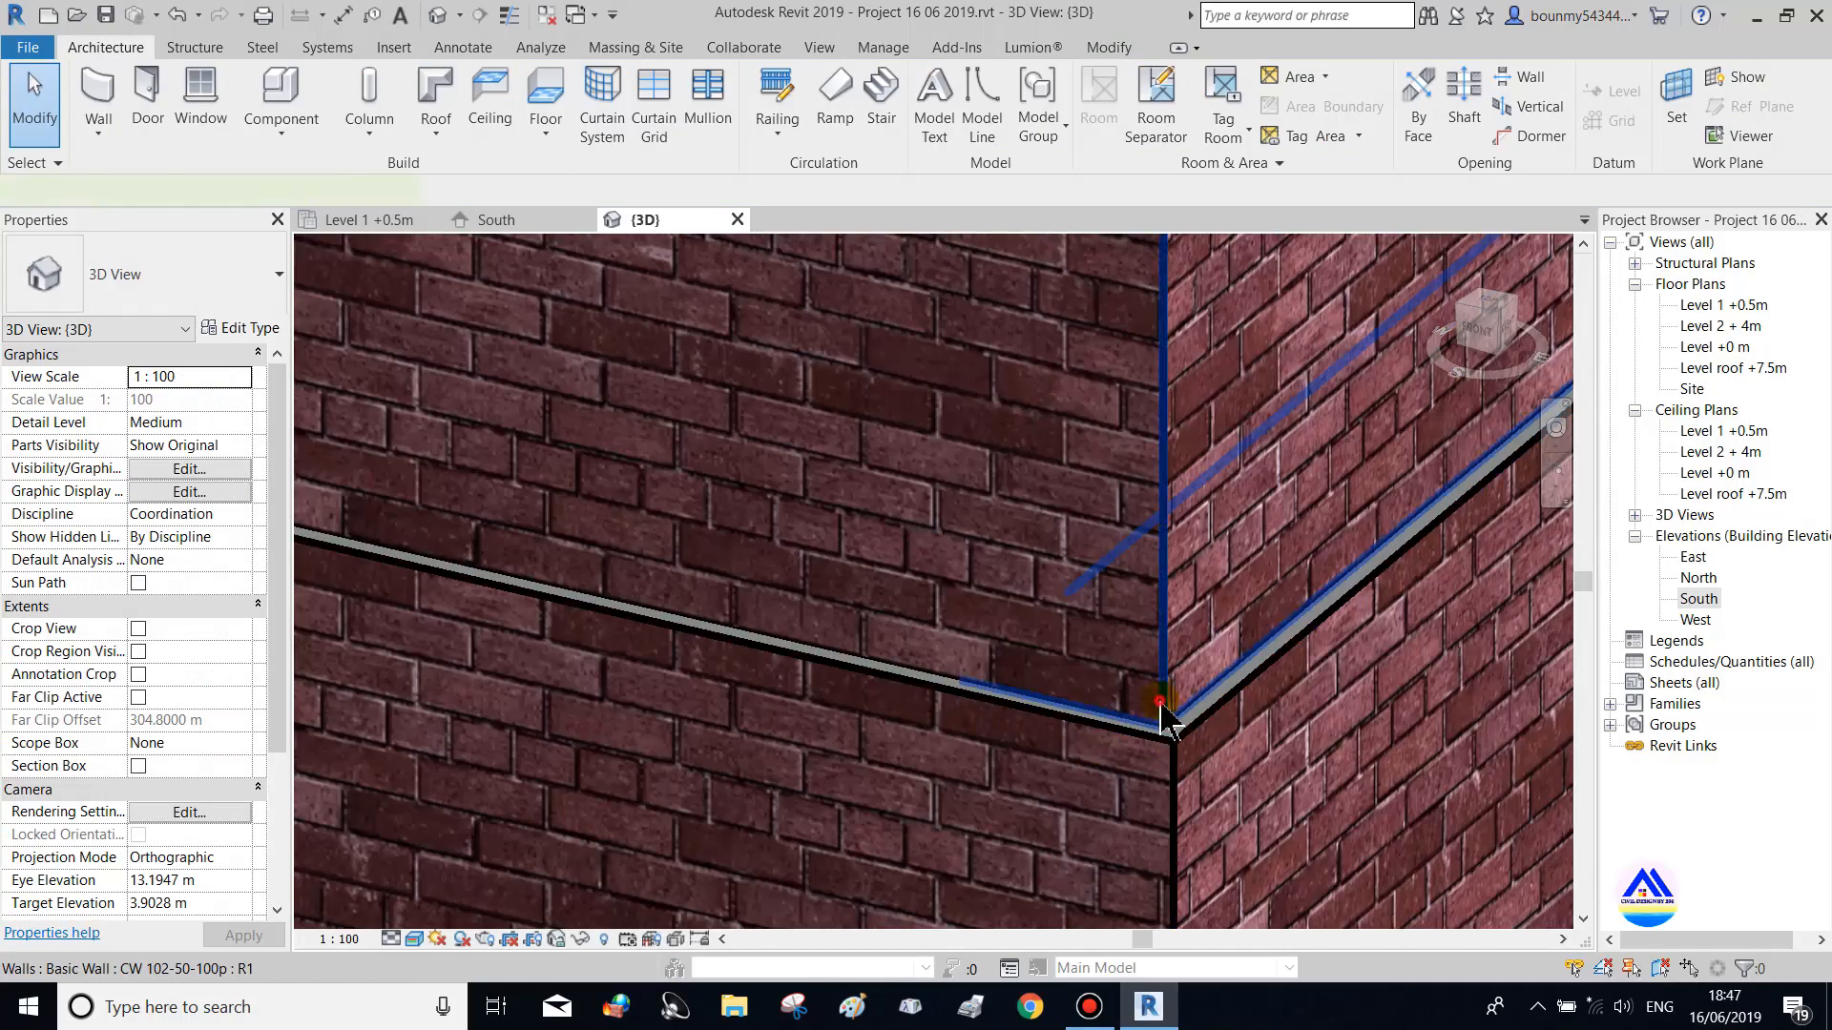
Examine from several sides of the house how the upper-storey brick walls line up with the walls below
{"action": "left_click", "coordinate": [1162, 720]}
{"action": "scroll", "coordinate": [1169, 721], "scroll_direction": "down", "scroll_amount": 10}
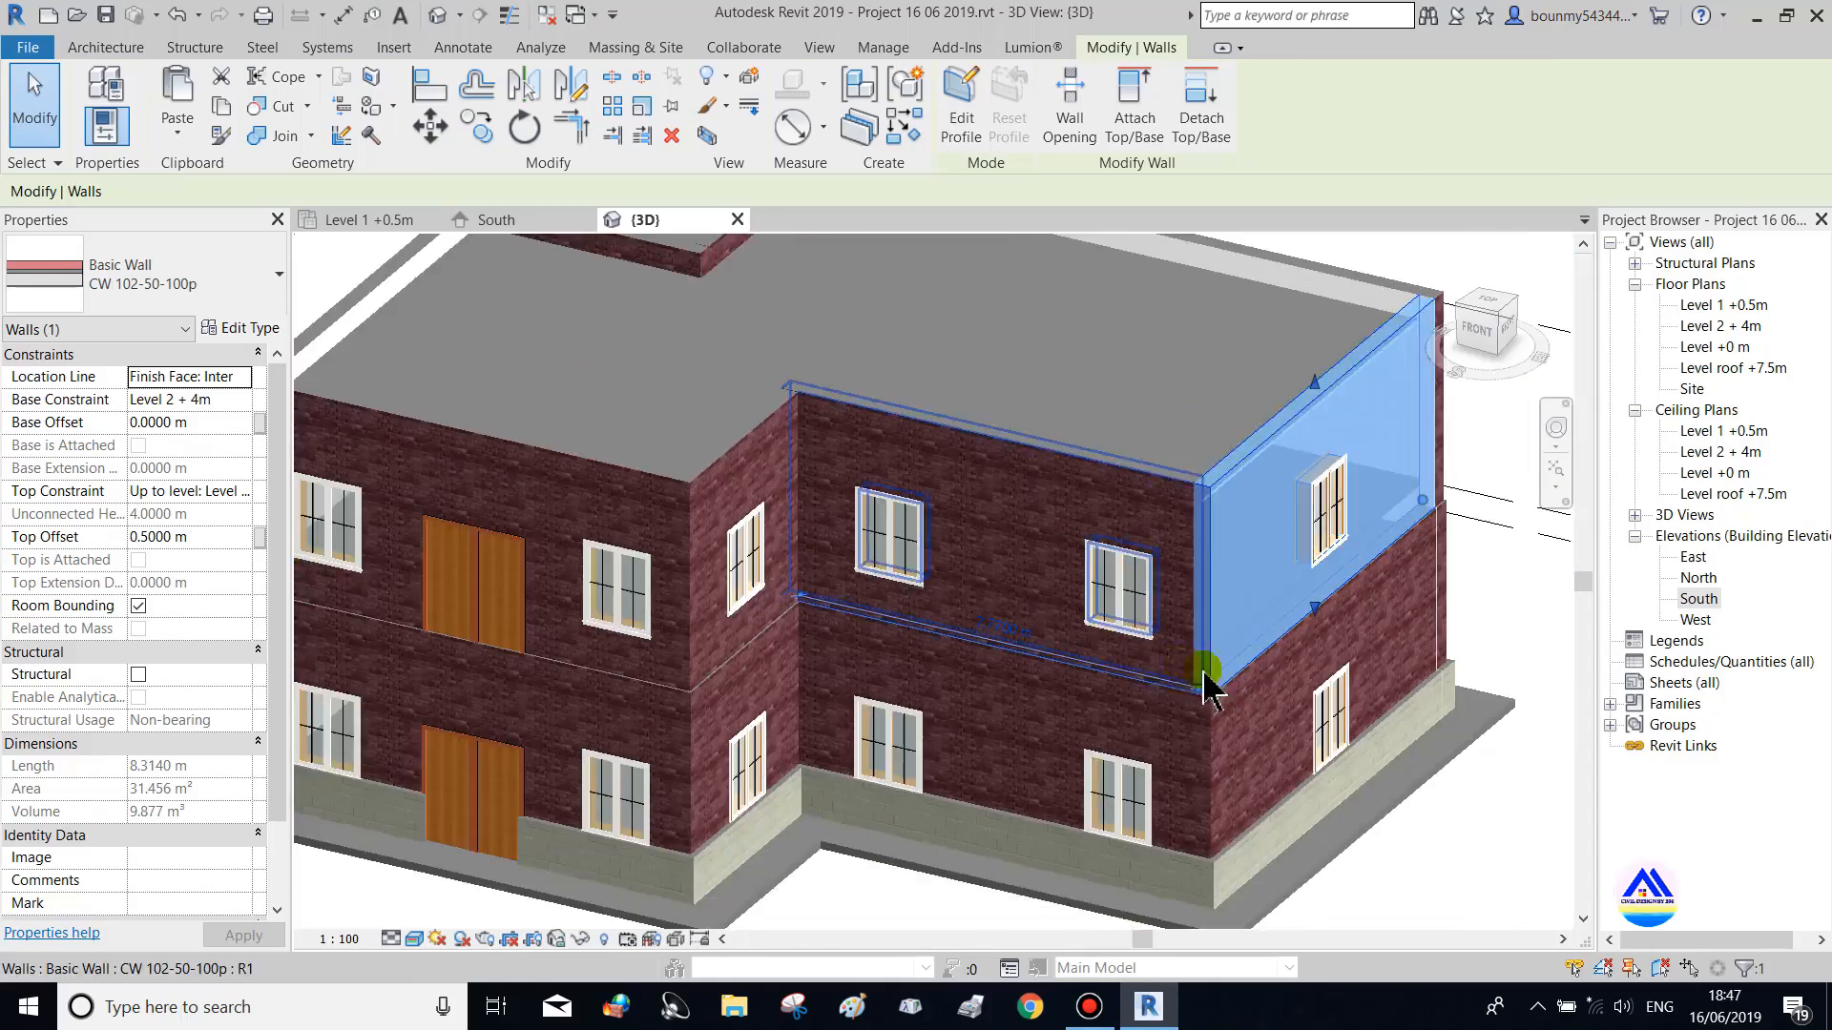
{"action": "scroll", "coordinate": [1204, 673], "scroll_direction": "down", "scroll_amount": 4}
{"action": "left_click", "coordinate": [1420, 783]}
{"action": "middle_click_drag", "start_coordinate": [1337, 807], "coordinate": [1191, 649], "text": "shift"}
{"action": "scroll", "coordinate": [660, 460], "scroll_direction": "up", "scroll_amount": 3}
{"action": "middle_click_drag", "start_coordinate": [968, 501], "coordinate": [823, 628], "text": "shift"}
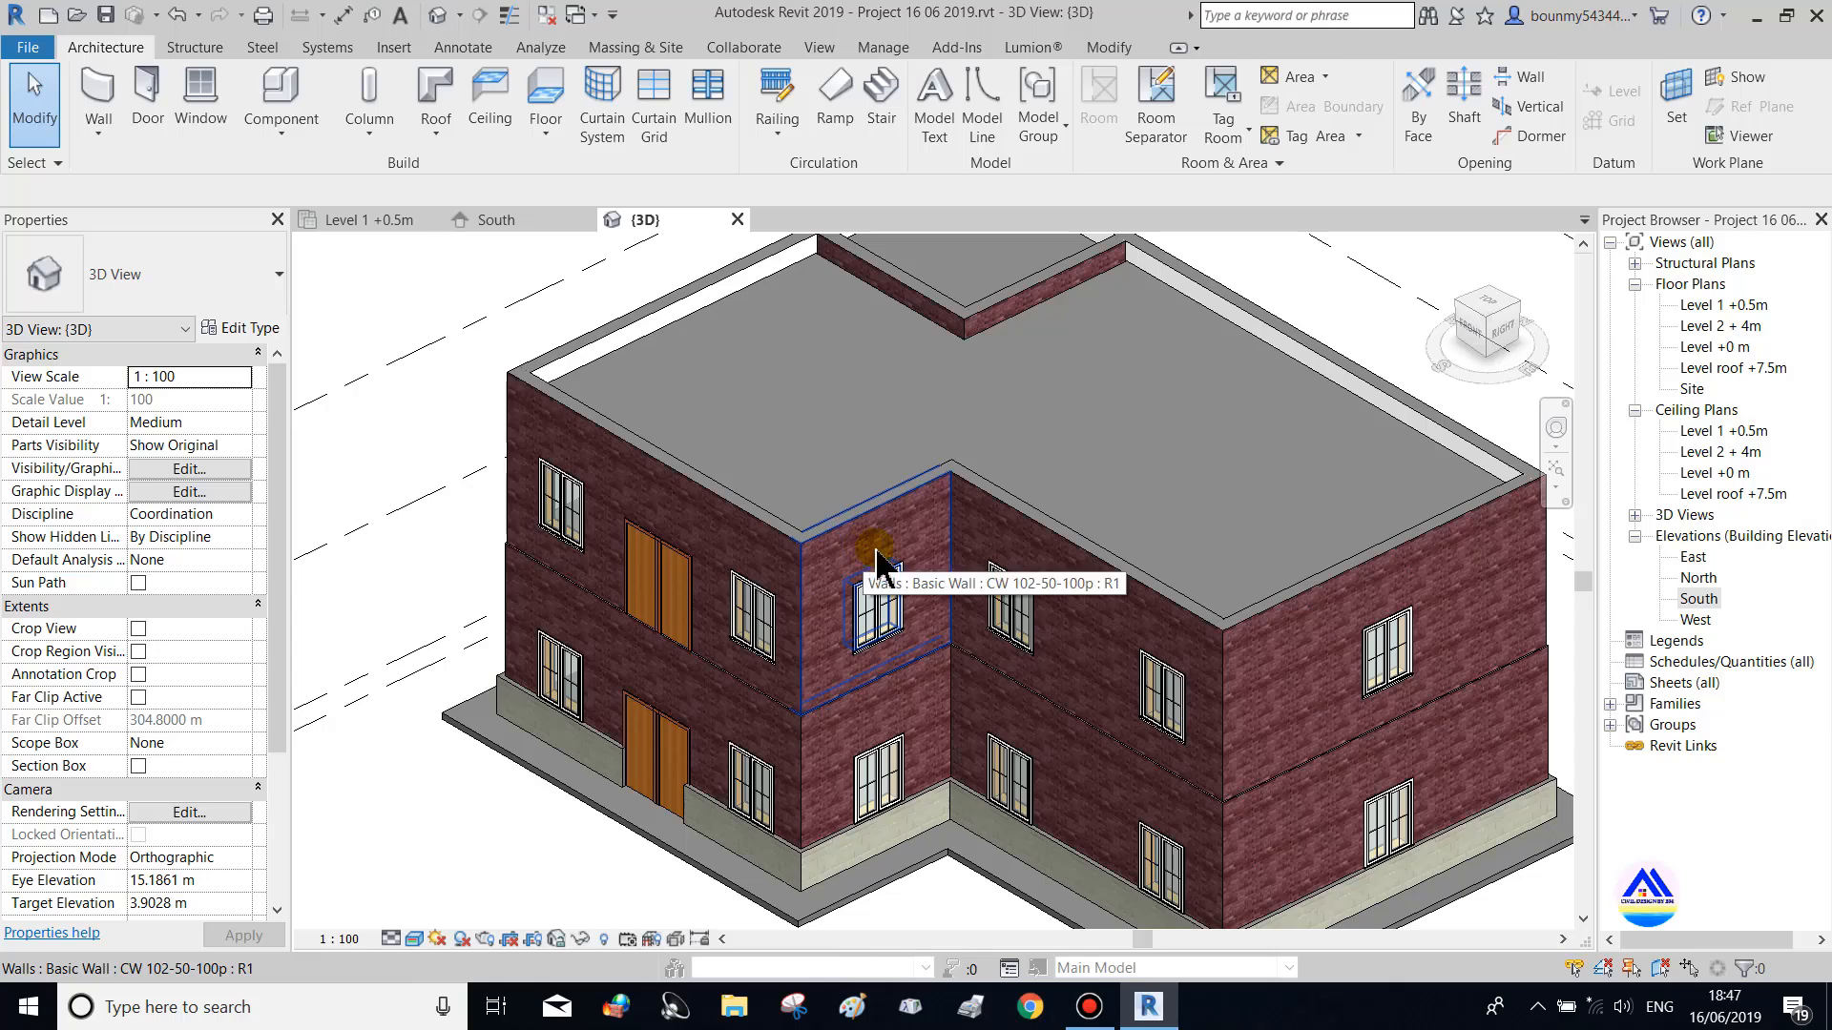
{"action": "scroll", "coordinate": [873, 582], "scroll_direction": "down", "scroll_amount": 4}
{"action": "middle_click_drag", "start_coordinate": [880, 620], "coordinate": [1069, 497], "text": "shift"}
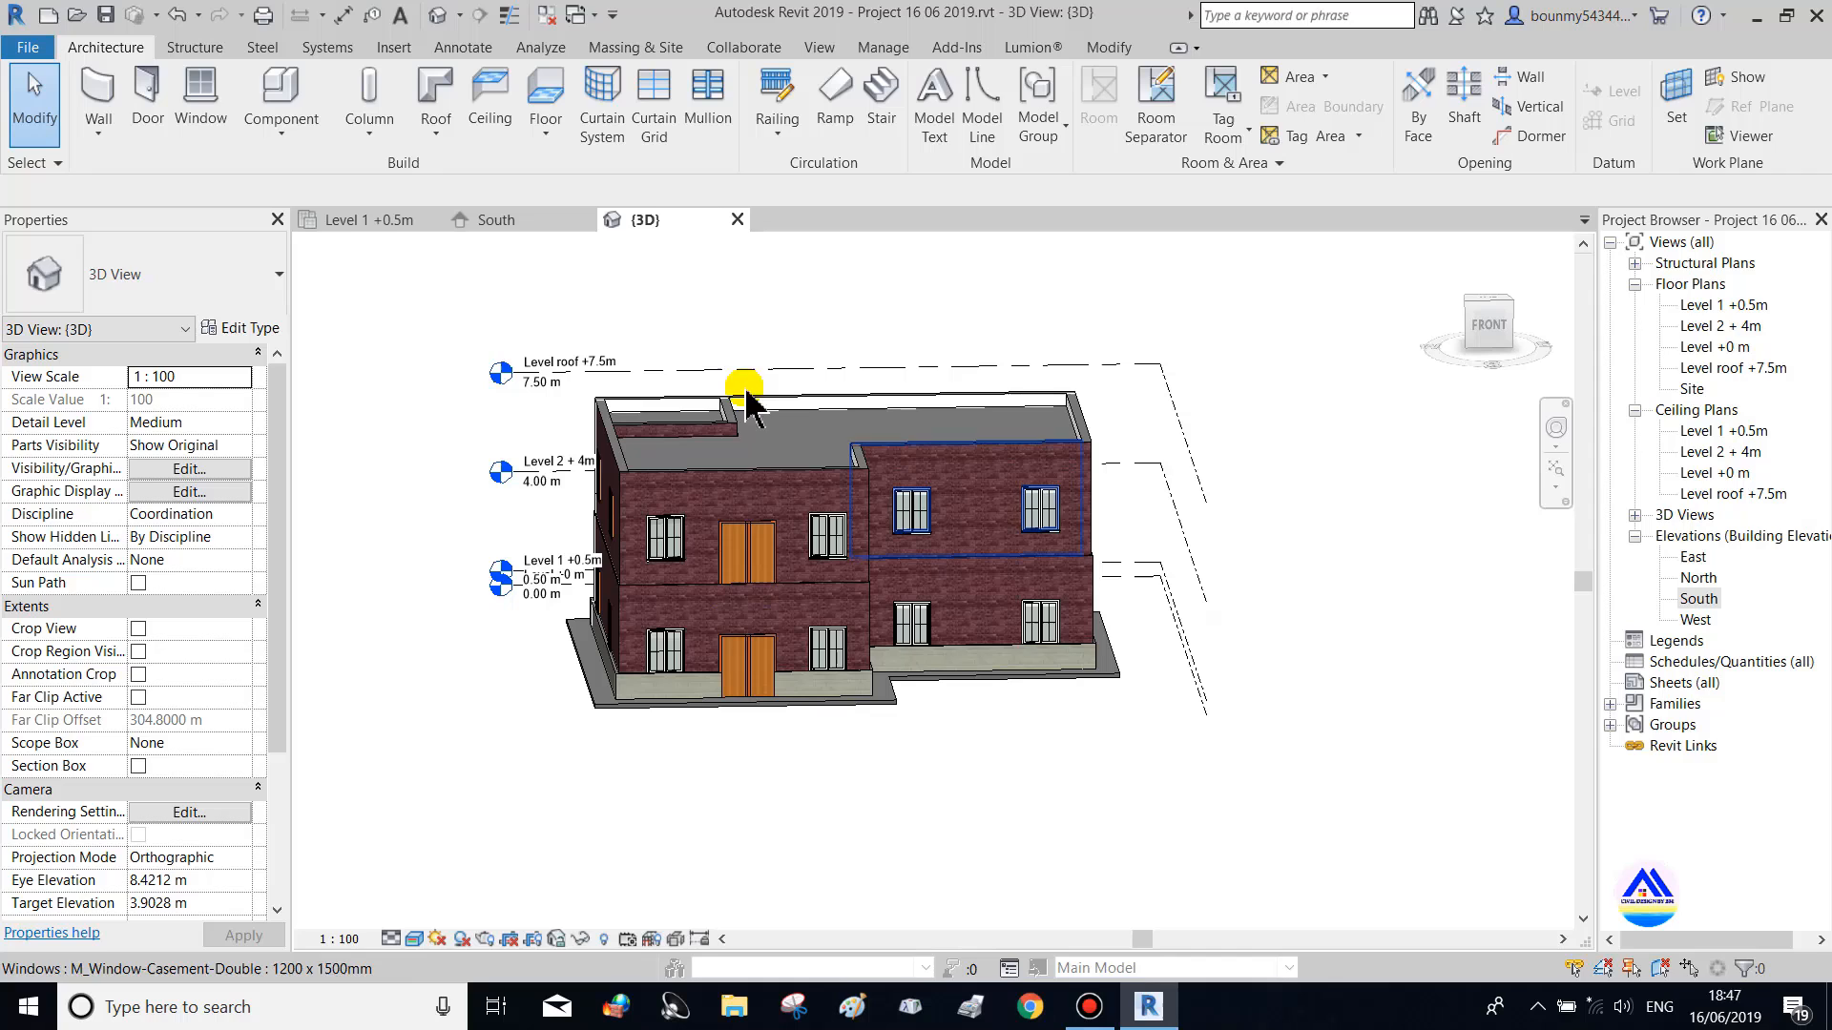
Open the Level roof +7.5m floor plan and start a roof by footprint
{"action": "left_click", "coordinate": [1717, 348]}
{"action": "double_click", "coordinate": [1722, 370]}
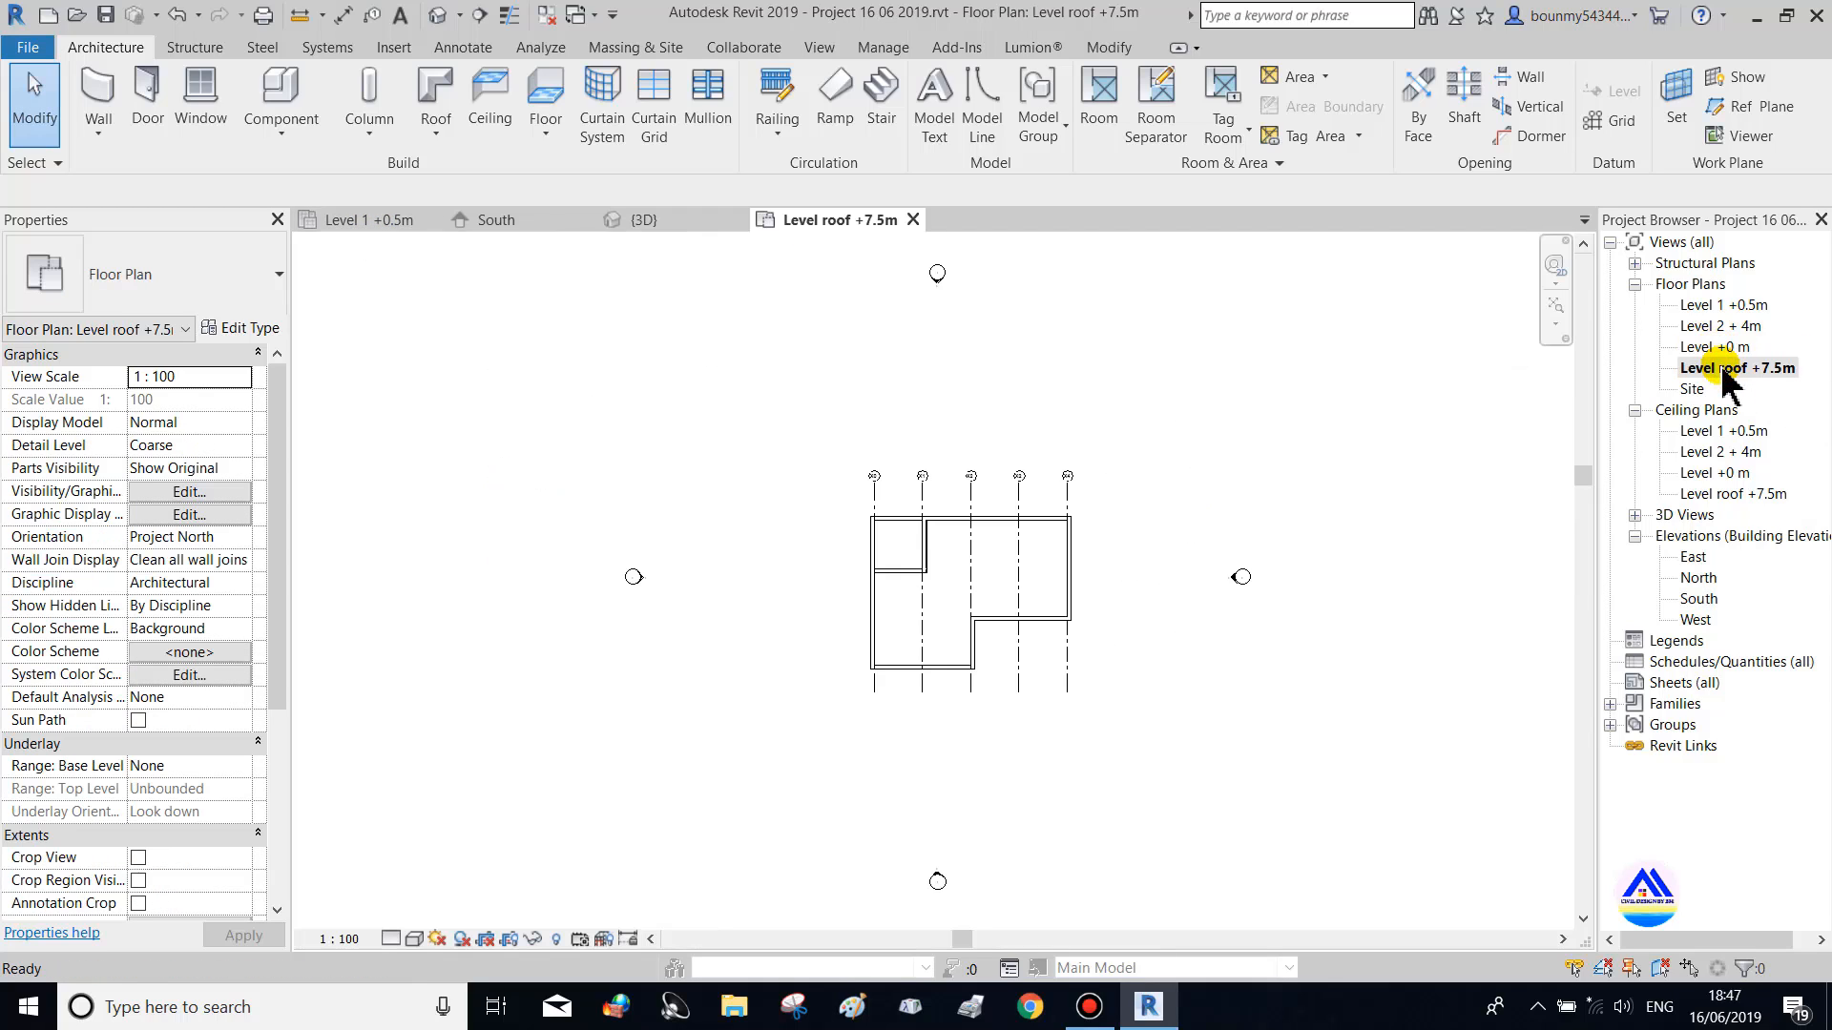
{"action": "scroll", "coordinate": [1000, 556], "scroll_direction": "up", "scroll_amount": 4}
{"action": "scroll", "coordinate": [1364, 701], "scroll_direction": "down", "scroll_amount": 3}
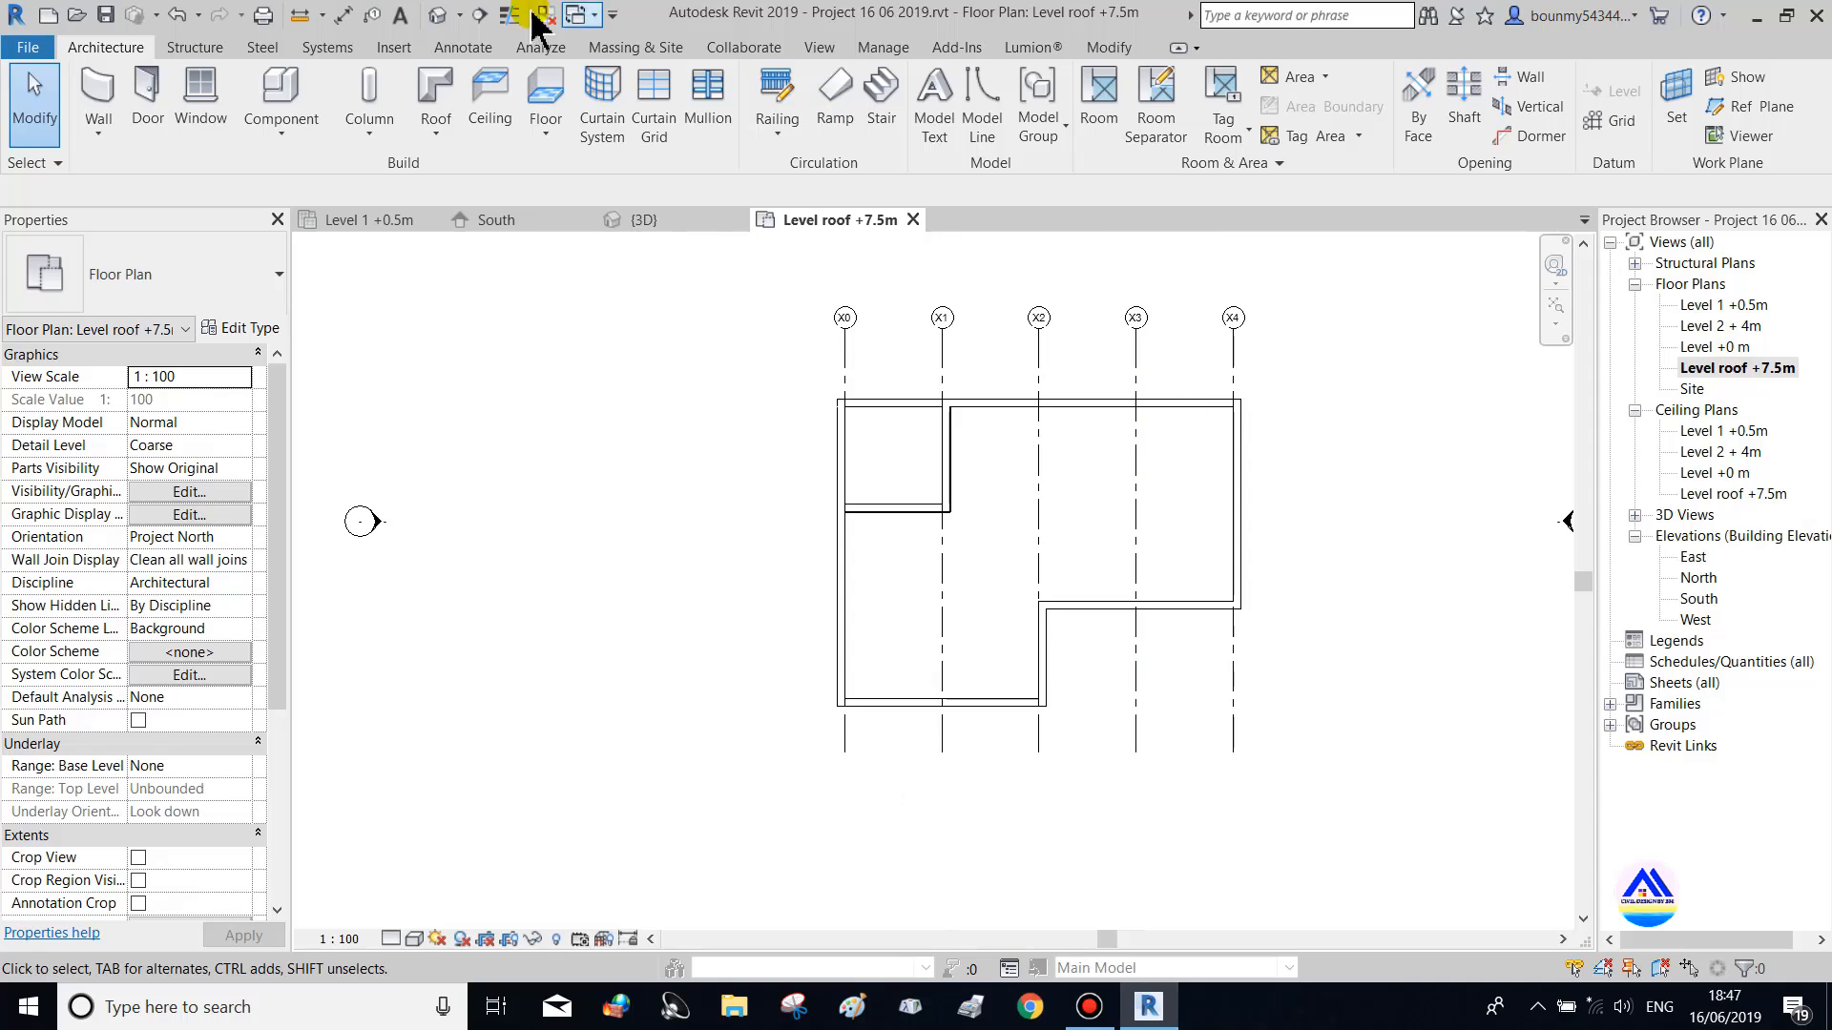
{"action": "left_click", "coordinate": [439, 100]}
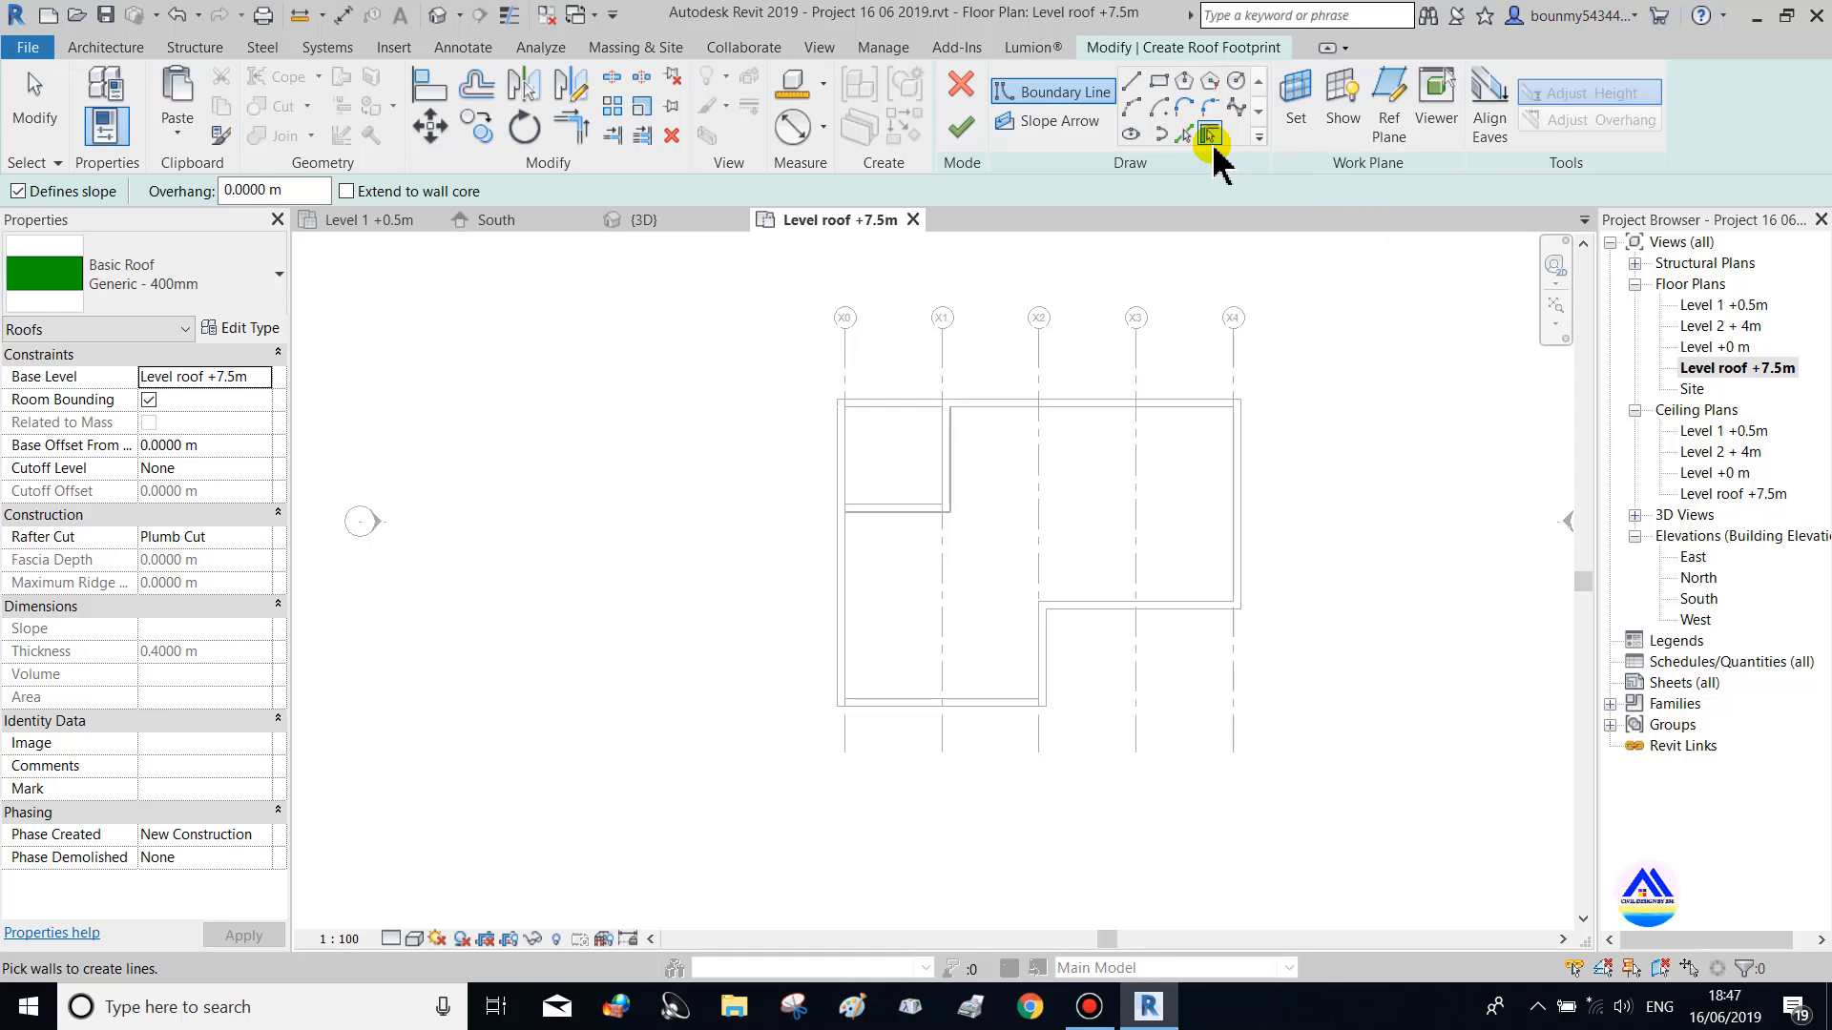
{"action": "left_click", "coordinate": [256, 190]}
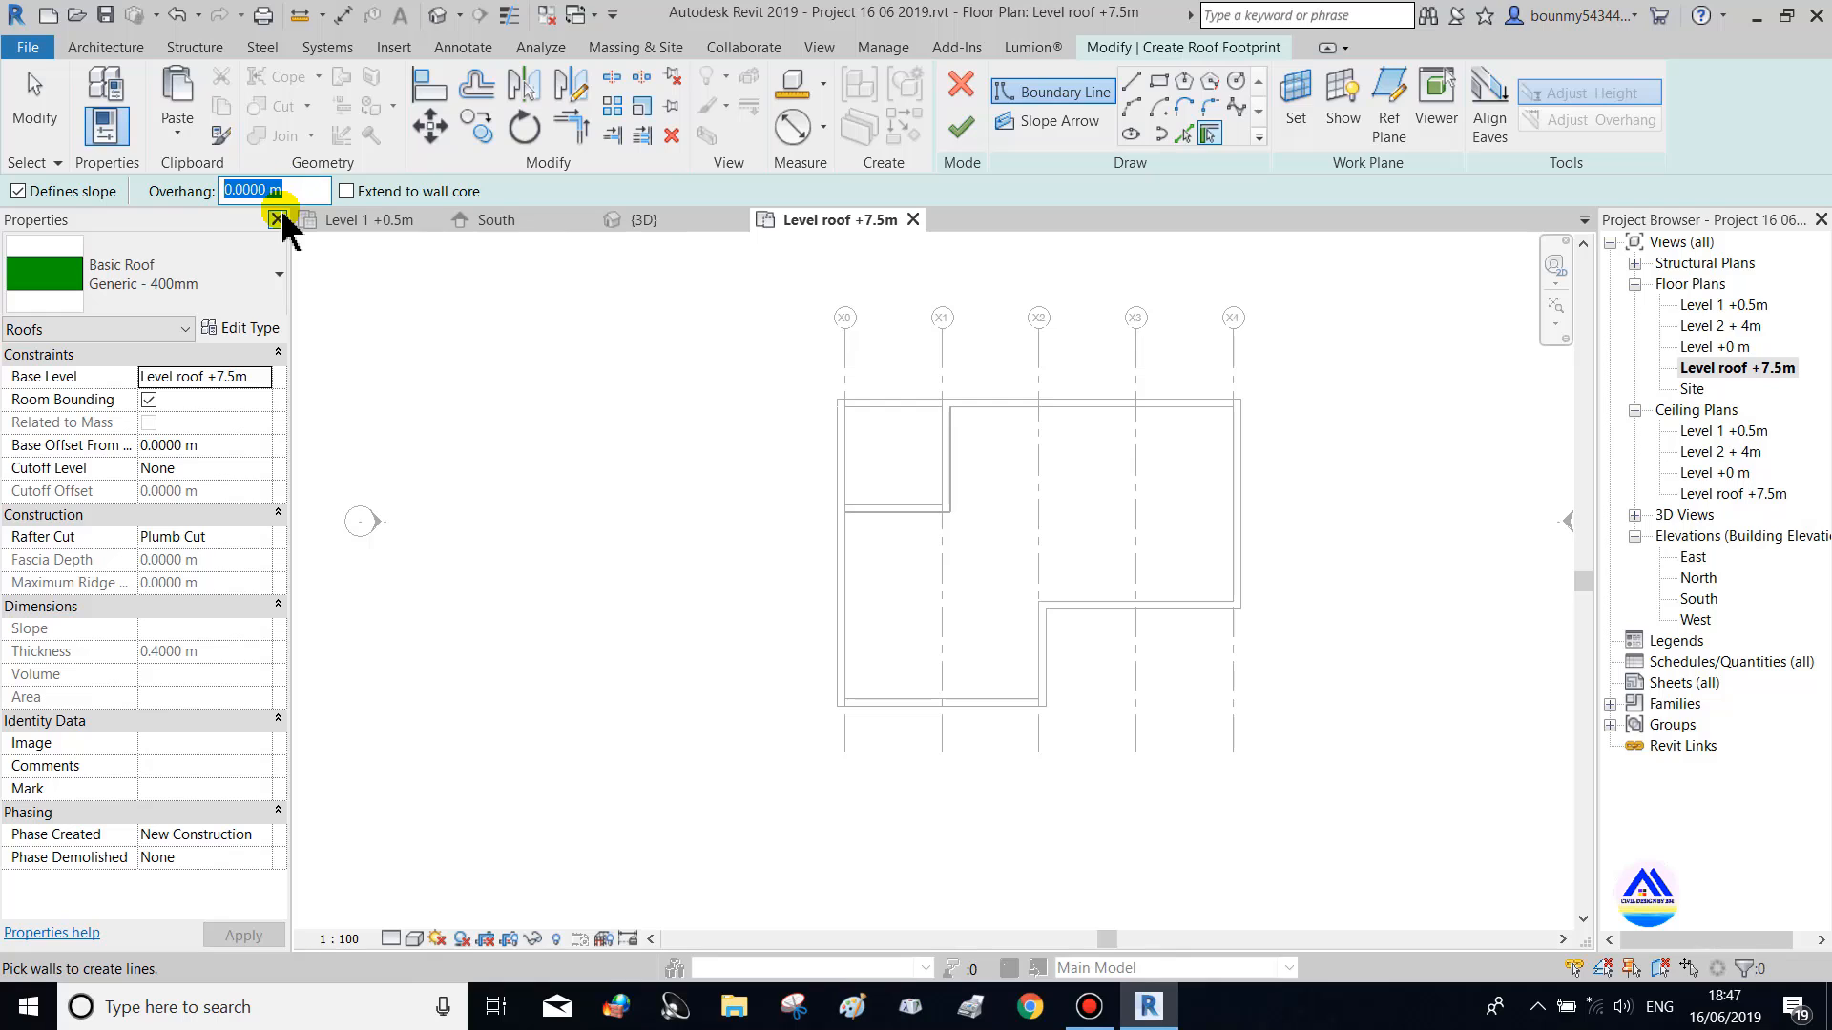
Sketch a rectangular roof boundary around the house, adding two lines that notch out the recessed corner between grids X2 and X4
{"action": "left_click", "coordinate": [1161, 82]}
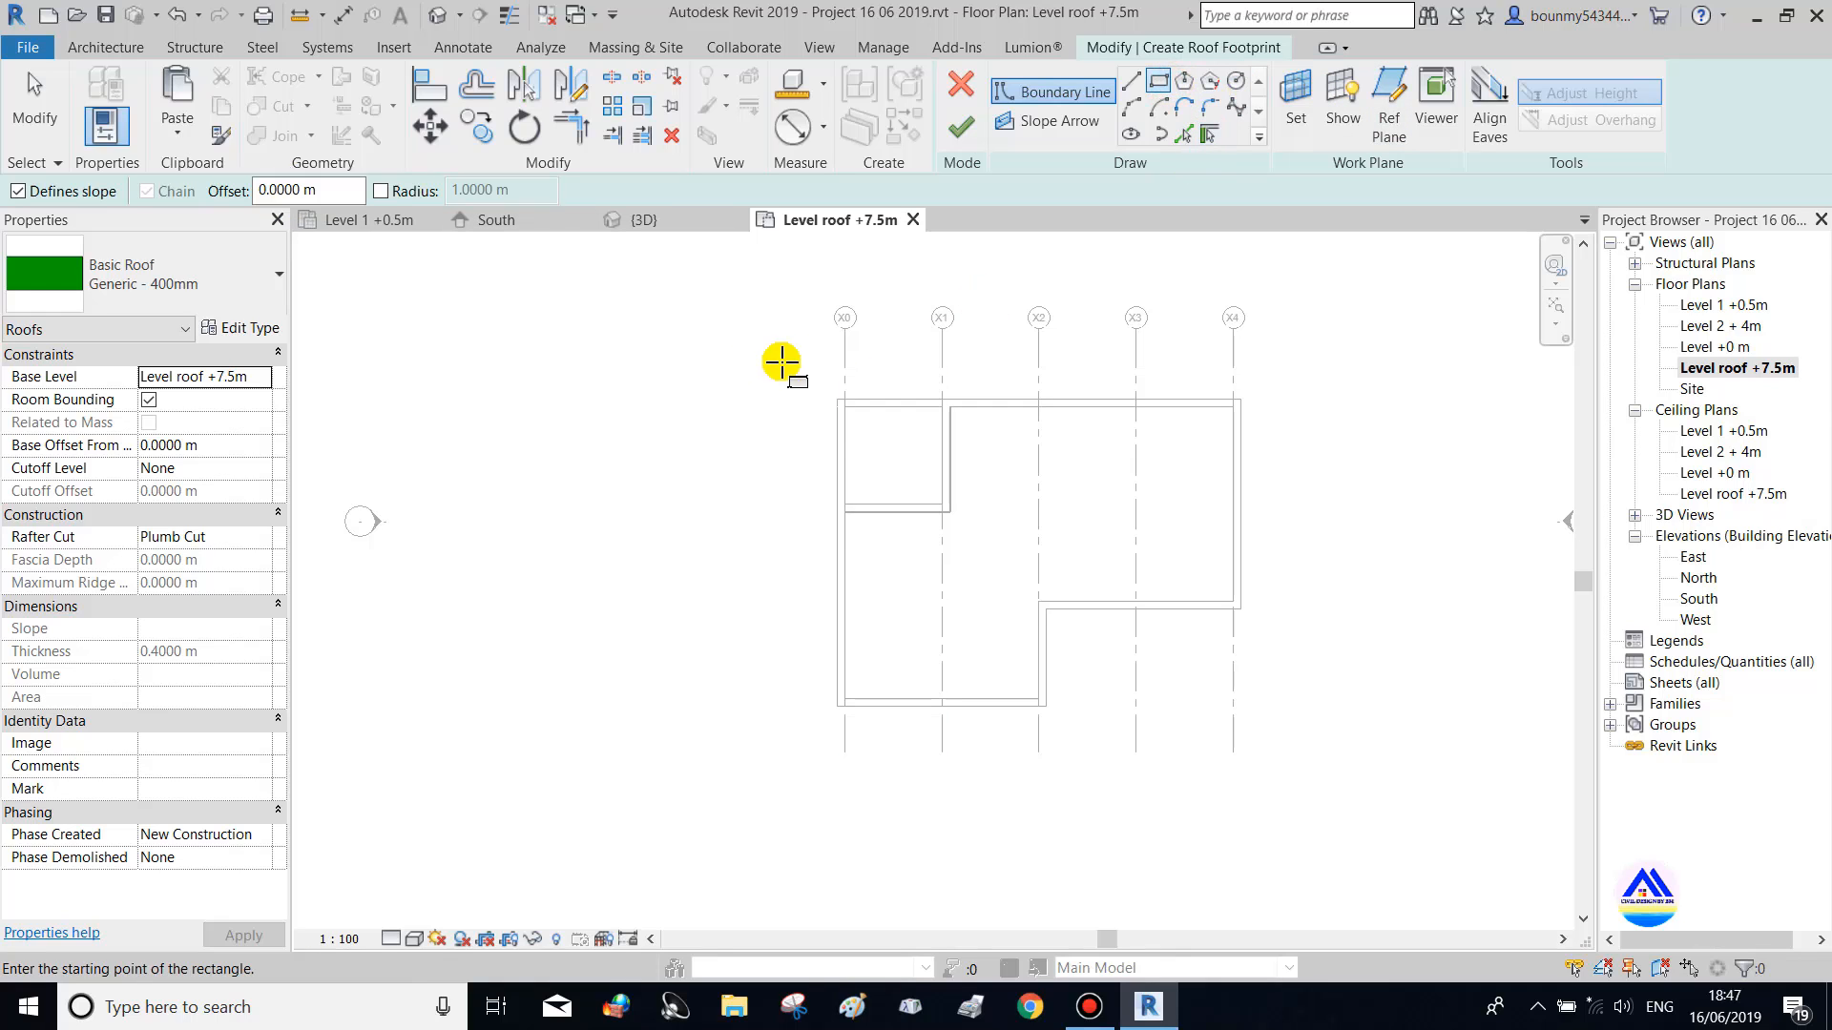
{"action": "left_click", "coordinate": [782, 360]}
{"action": "left_click", "coordinate": [1273, 707]}
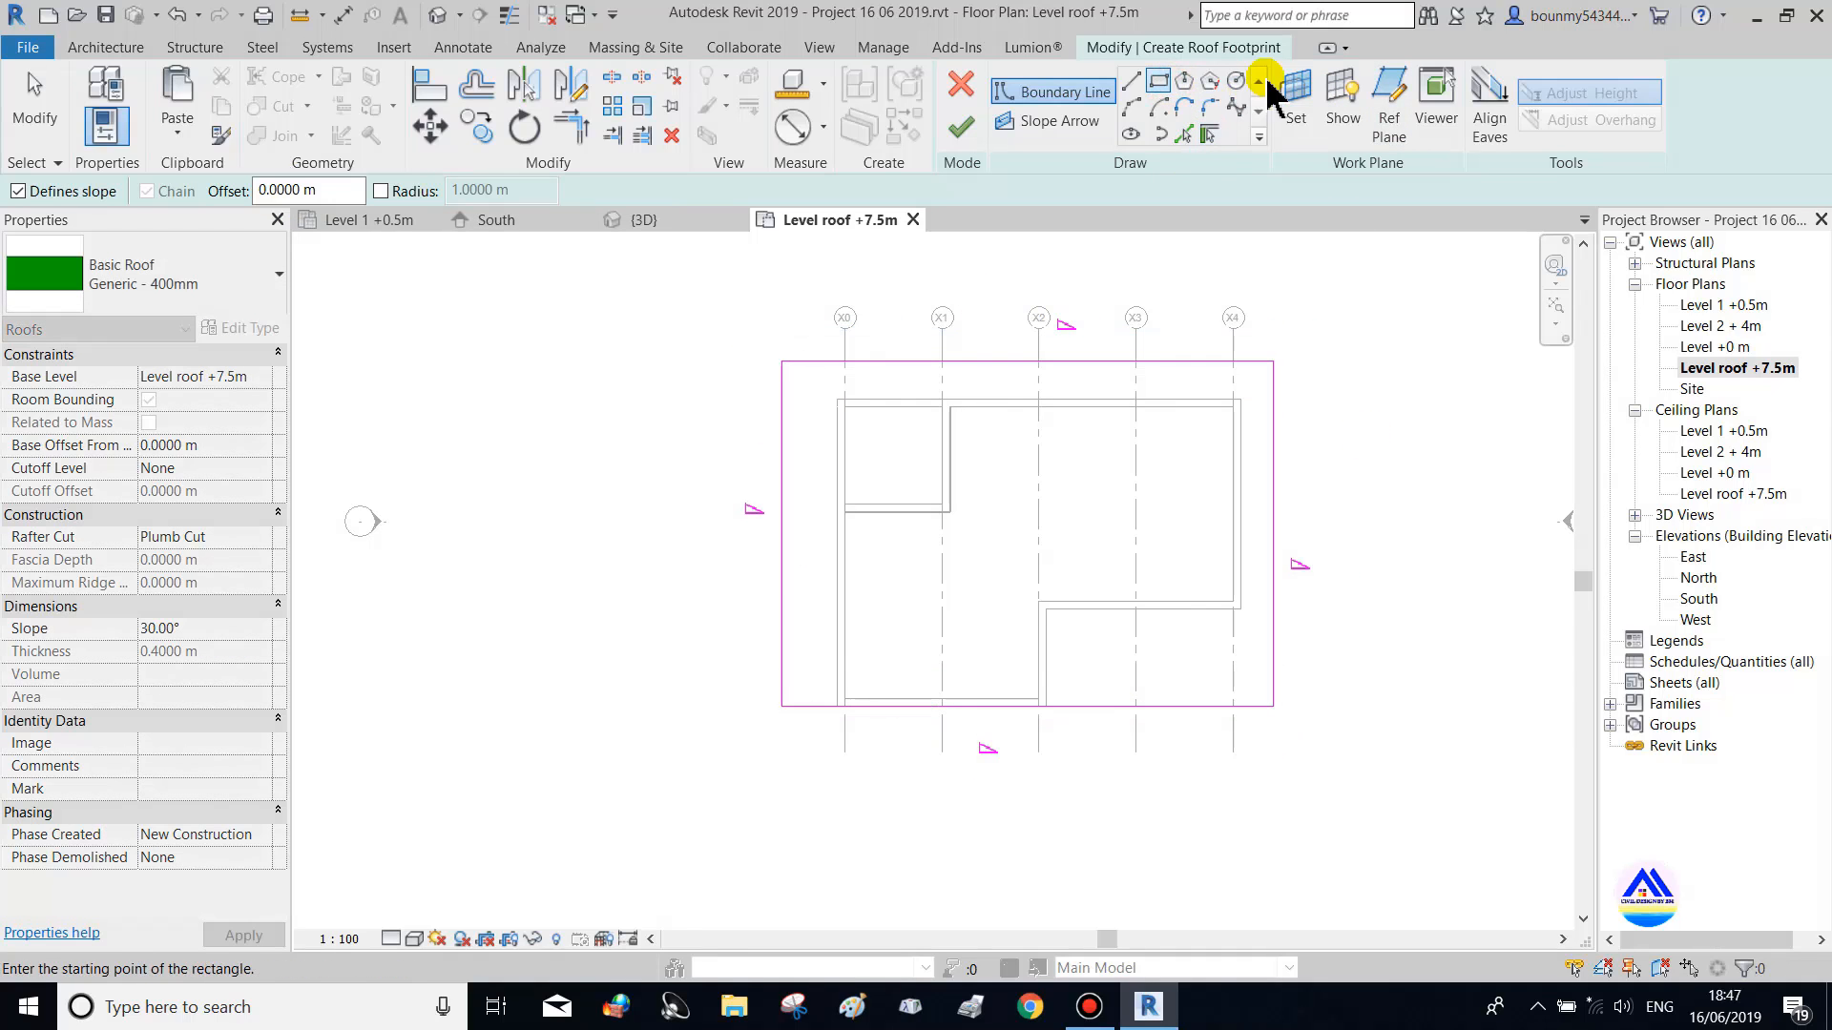
{"action": "left_click", "coordinate": [1132, 82]}
{"action": "left_click", "coordinate": [1269, 642]}
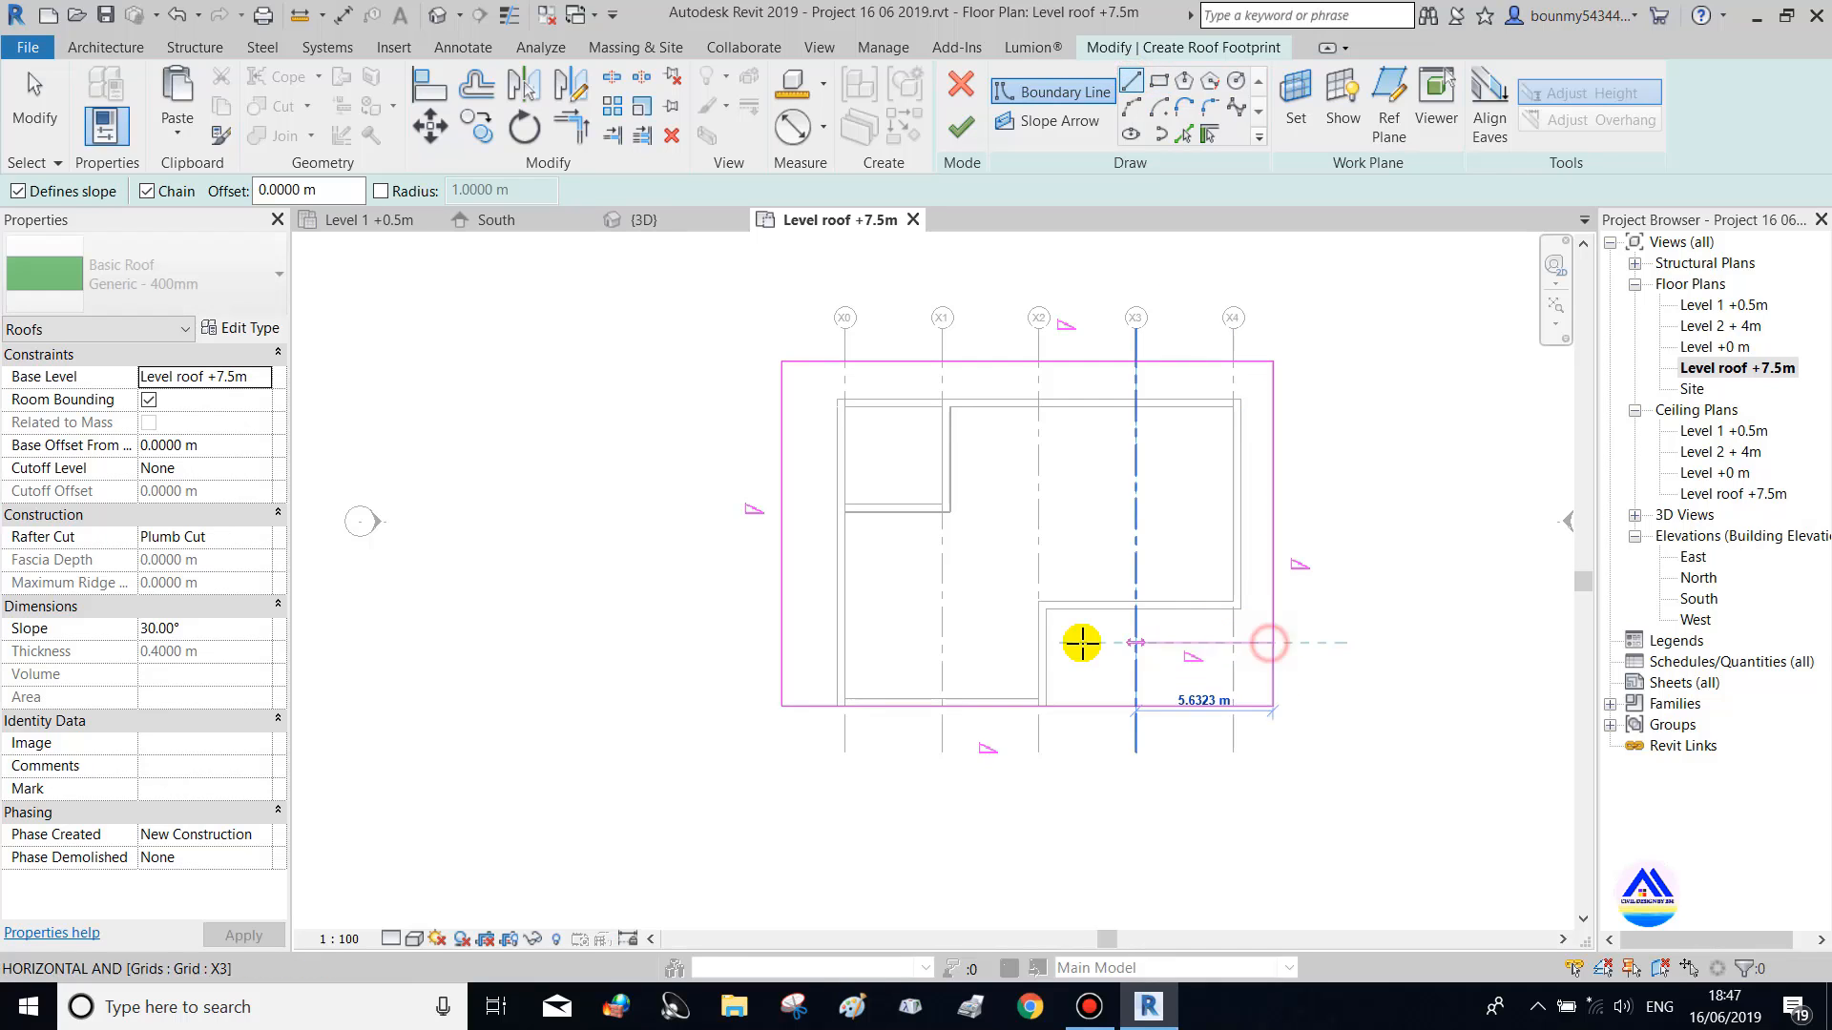
{"action": "left_click", "coordinate": [1081, 642]}
{"action": "left_click", "coordinate": [1080, 705]}
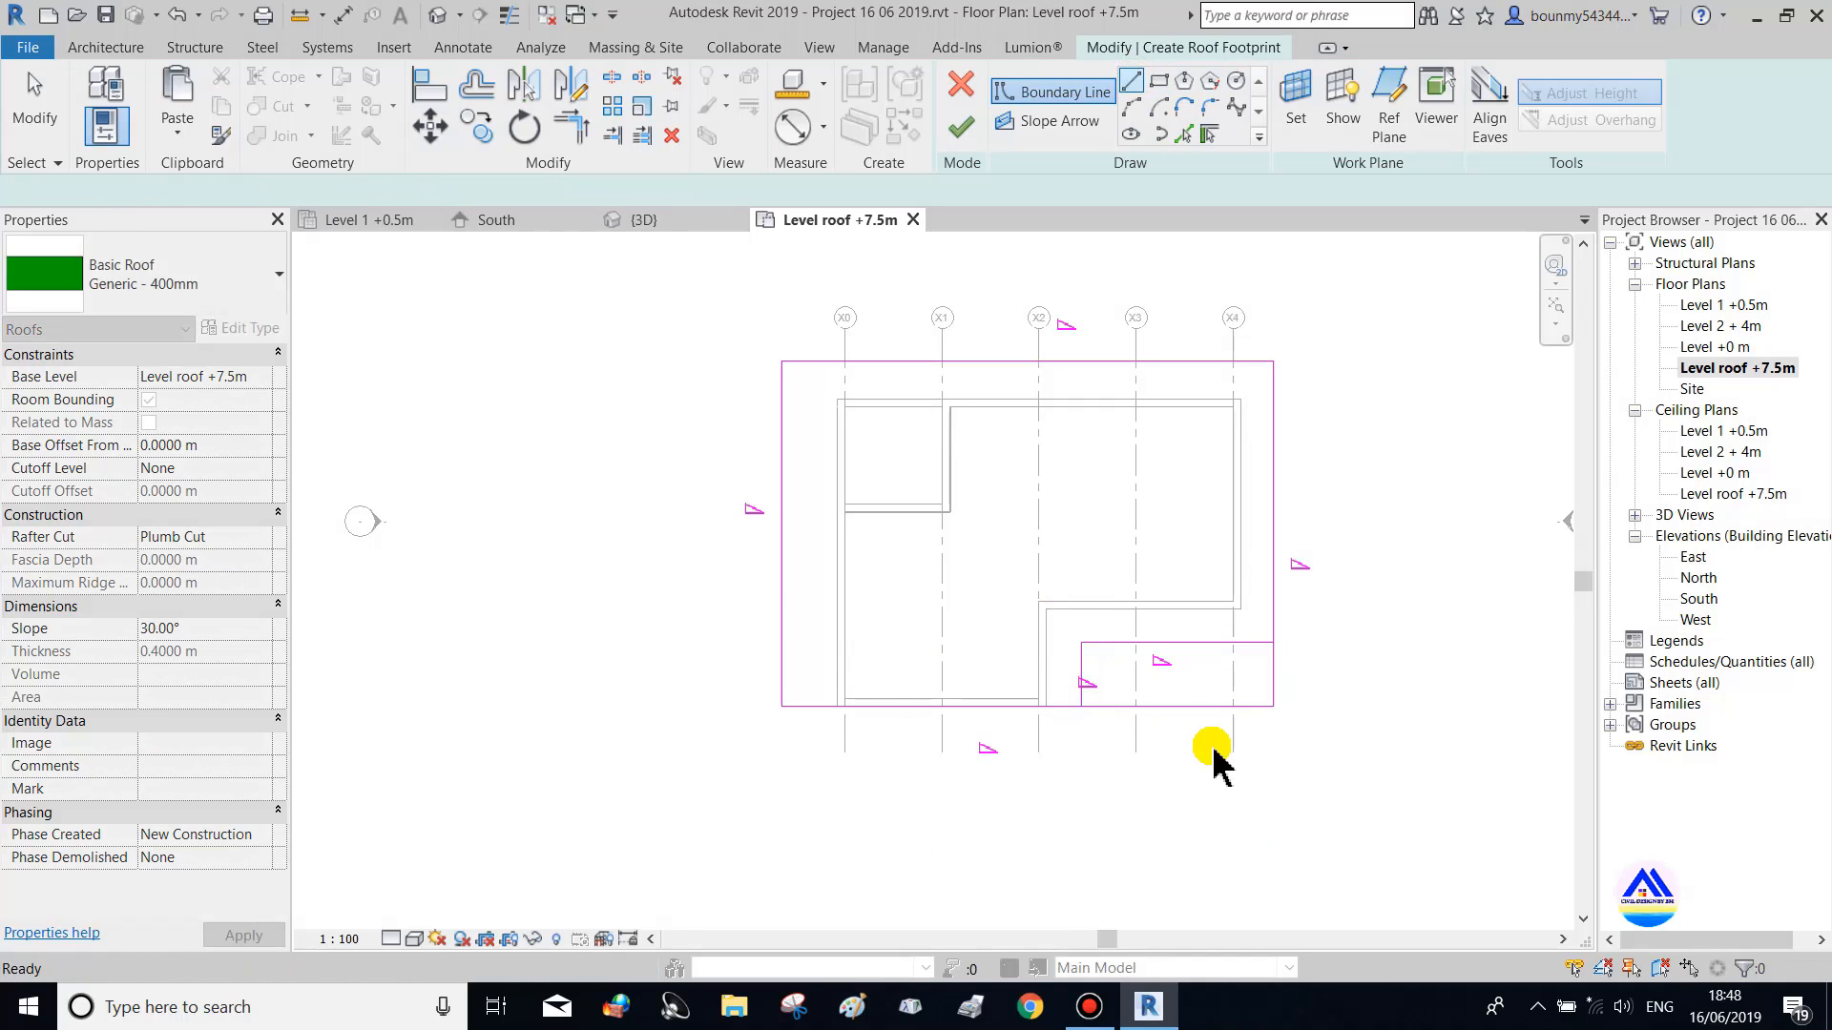
{"action": "key", "text": "Escape"}
{"action": "key", "text": "Escape"}
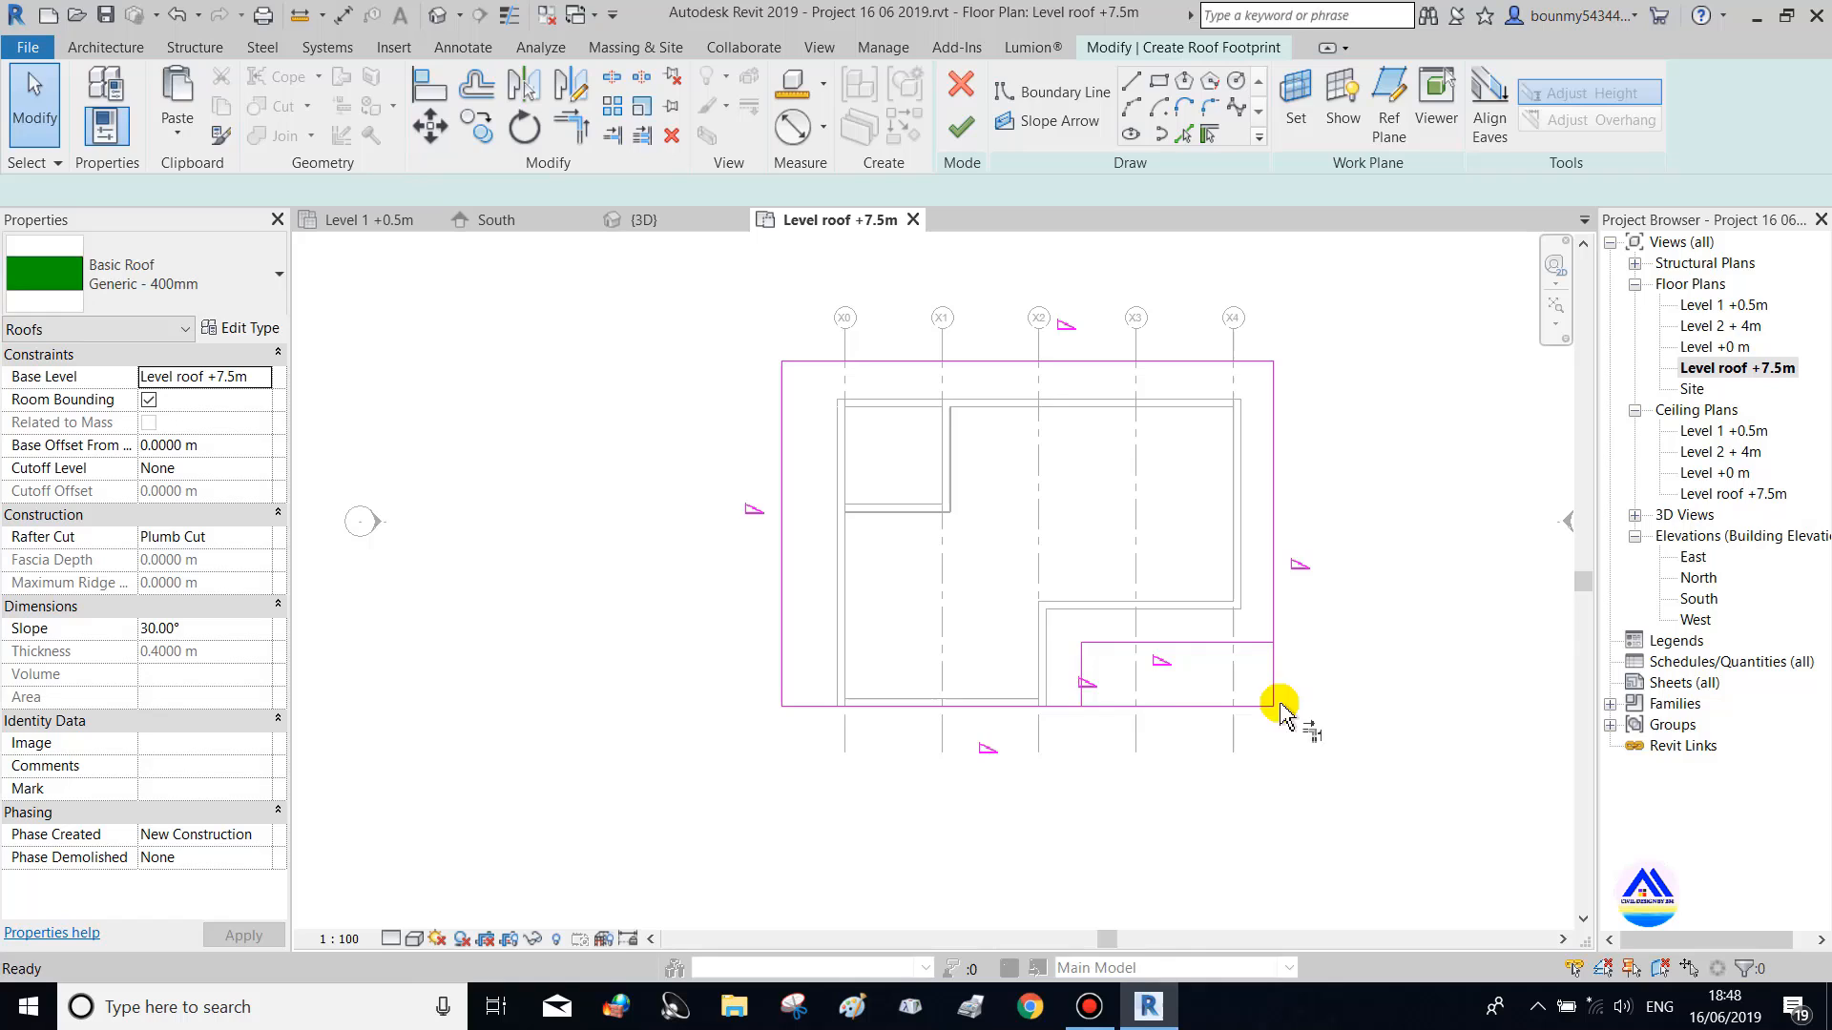
Trim the sketched roof boundary at the notch into a closed L-shaped outline
{"action": "key", "text": "t"}
{"action": "key", "text": "r"}
{"action": "left_click", "coordinate": [1081, 689]}
{"action": "left_click", "coordinate": [1057, 707]}
{"action": "left_click", "coordinate": [1231, 642]}
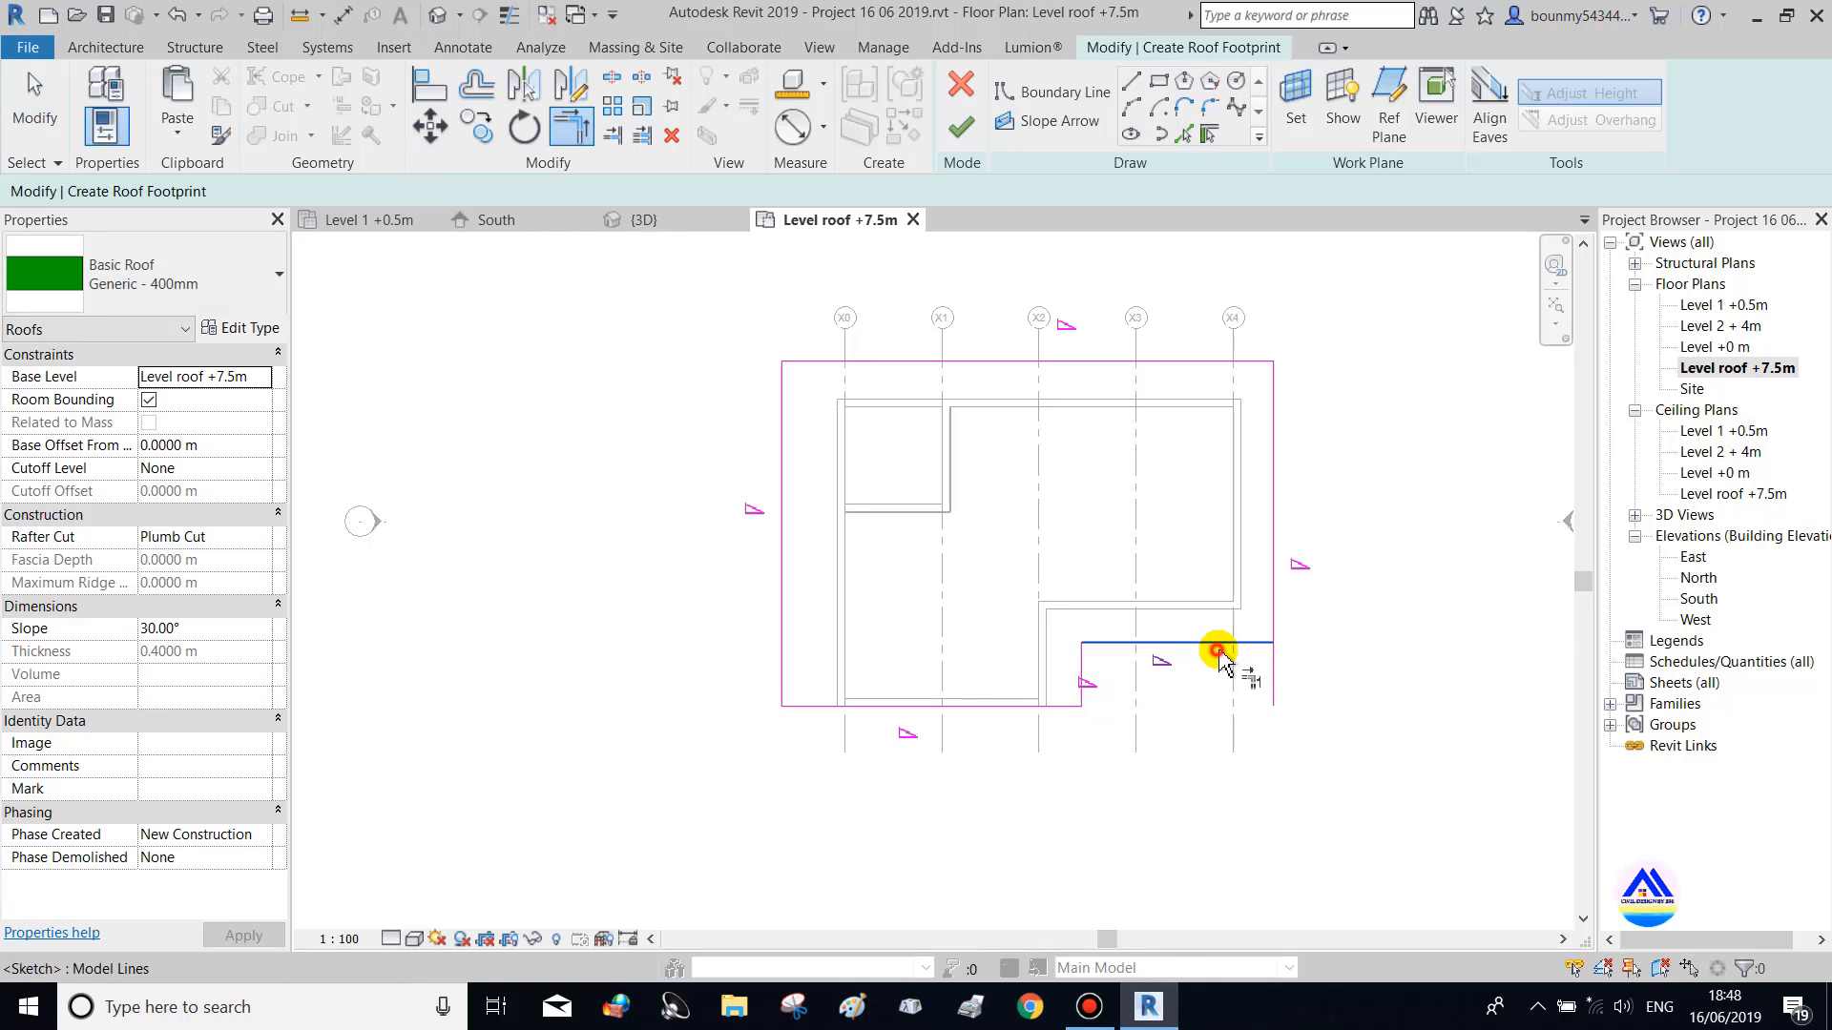
{"action": "left_click", "coordinate": [1274, 615]}
{"action": "key", "text": "Escape"}
{"action": "key", "text": "Escape"}
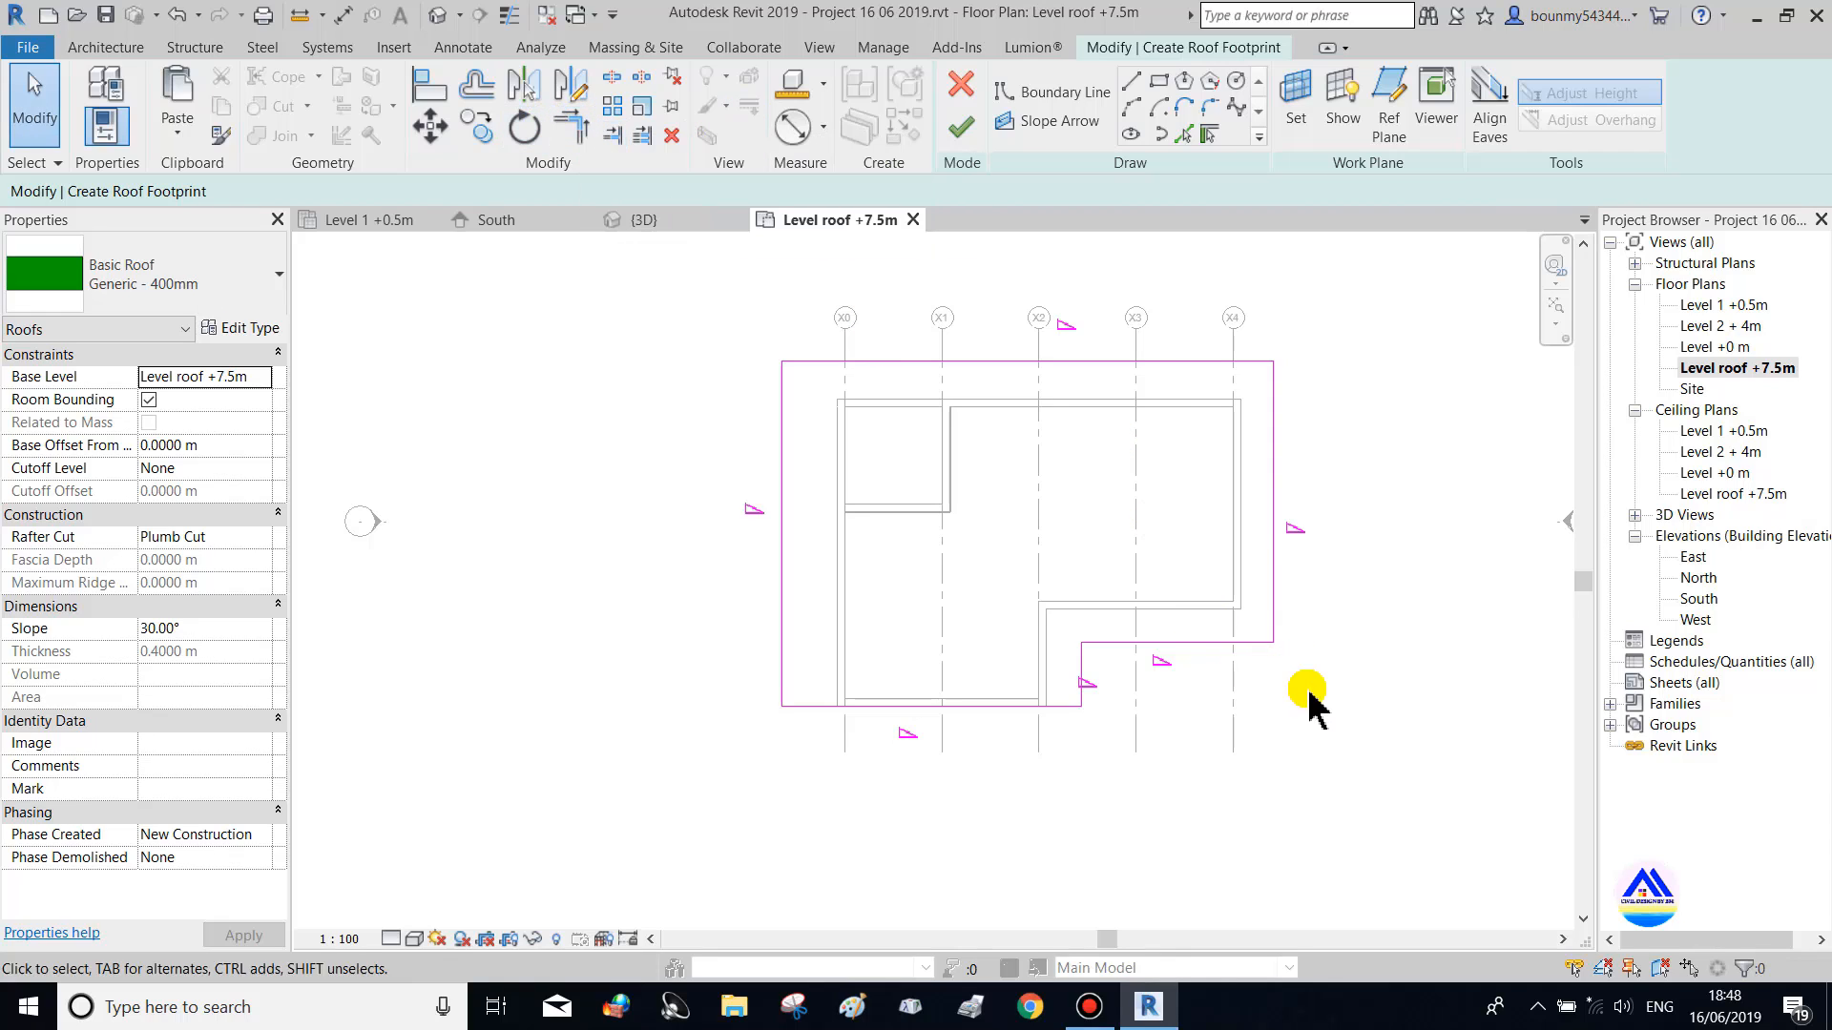
Delete the hand-sketched boundary lines along the east and south sides and the notch
{"action": "left_click_drag", "start_coordinate": [1308, 694], "coordinate": [1243, 588]}
{"action": "key", "text": "Delete"}
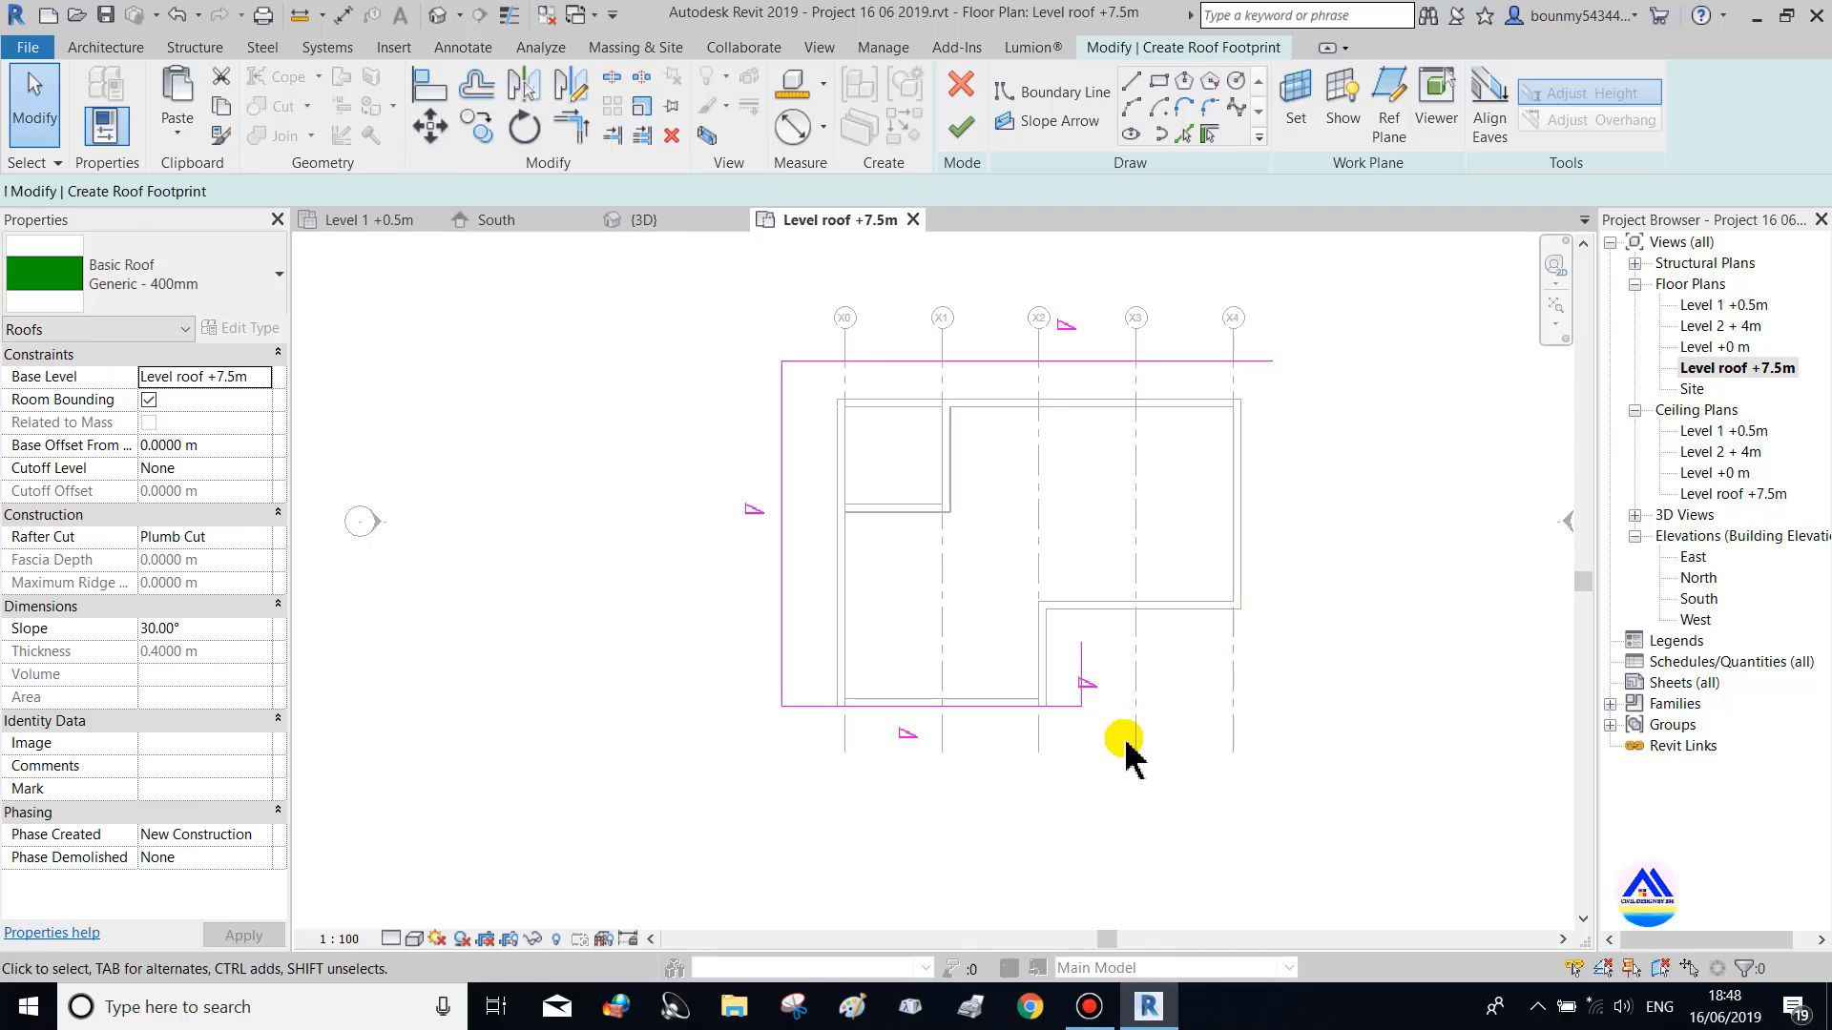
{"action": "left_click", "coordinate": [1063, 655]}
{"action": "key", "text": "Delete"}
{"action": "left_click_drag", "start_coordinate": [796, 406], "coordinate": [761, 331]}
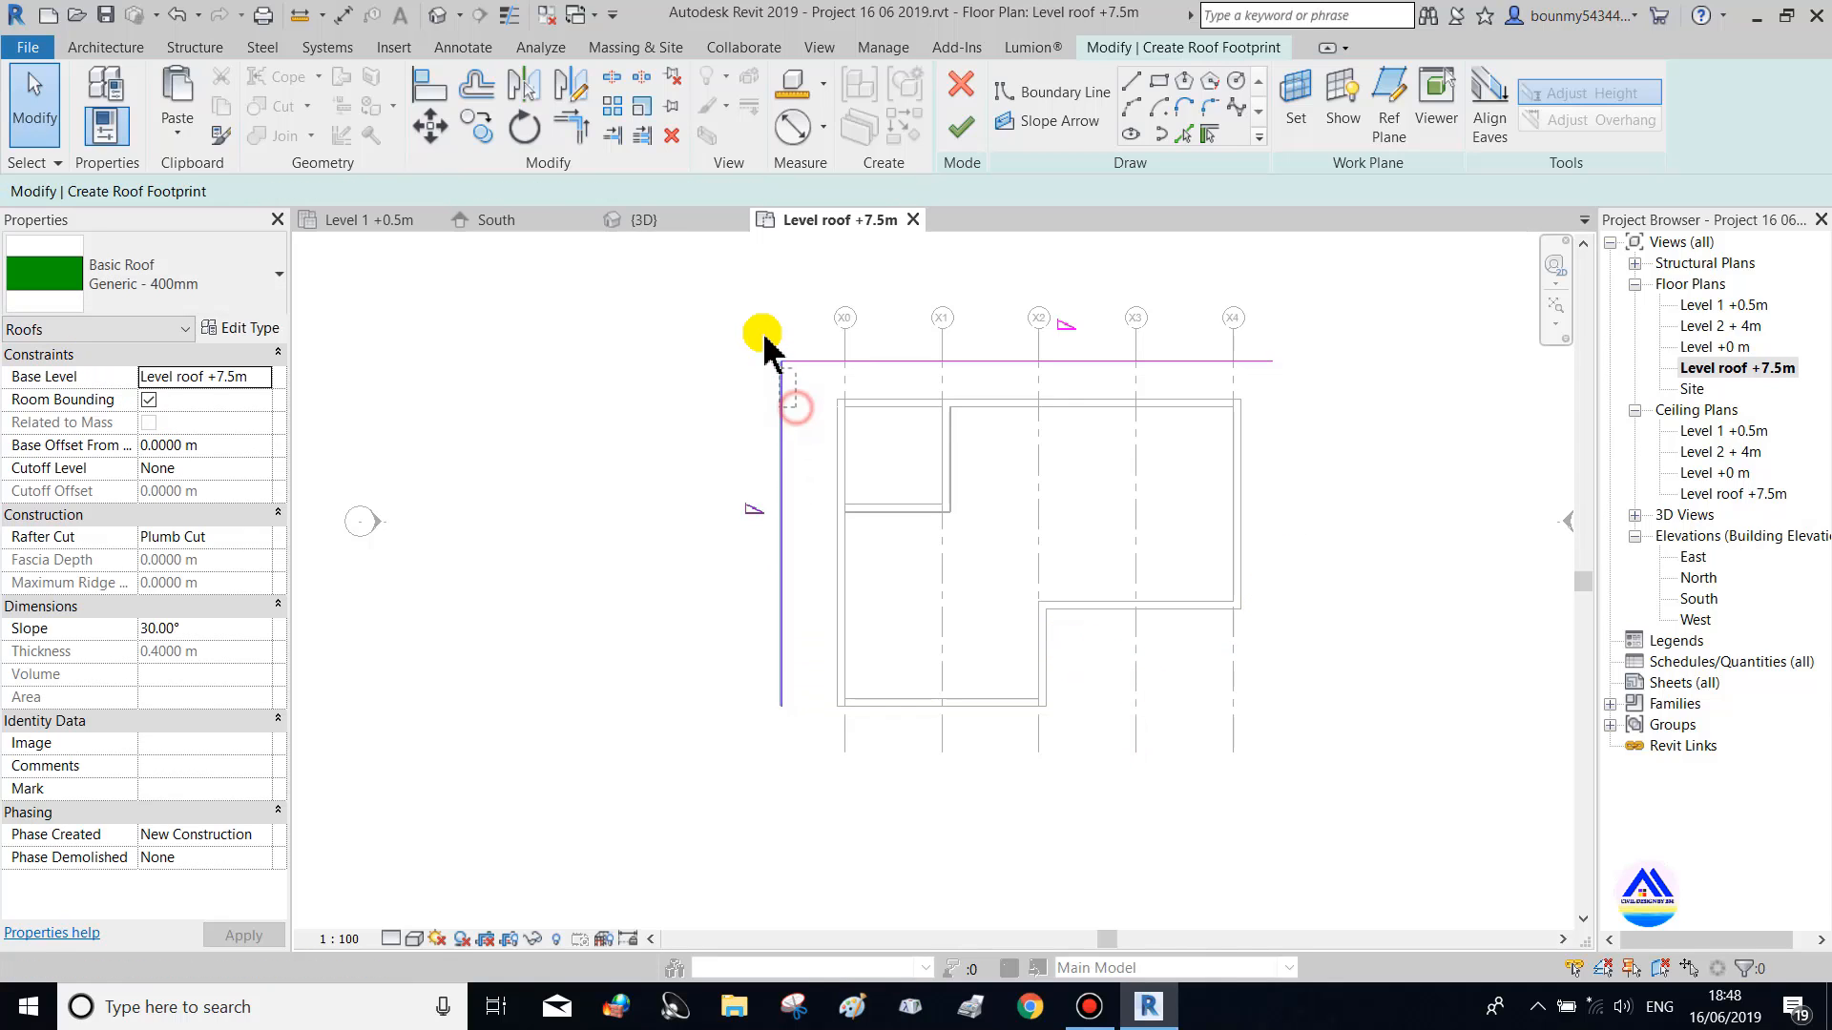
{"action": "key", "text": "Delete"}
Create the roof boundary by picking the whole chain of outer walls with a 1 m overhang and defined slope
{"action": "left_click", "coordinate": [1217, 128]}
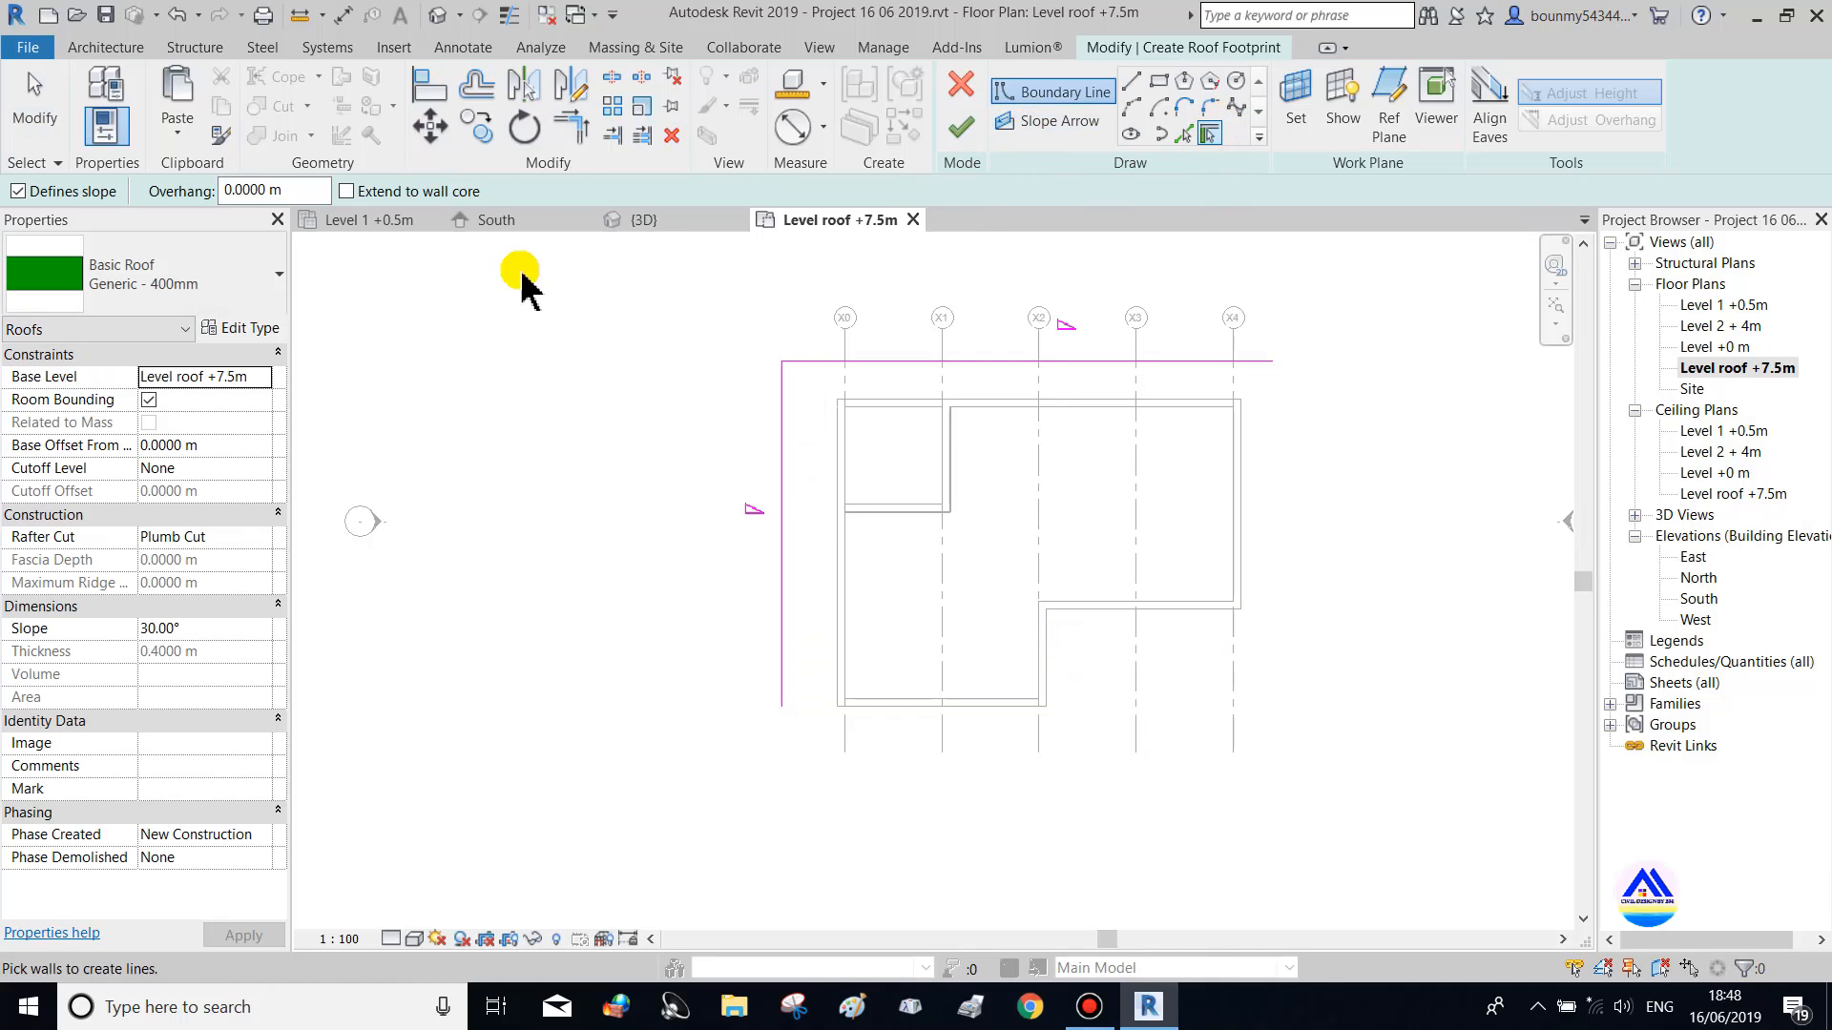
{"action": "double_click", "coordinate": [274, 191]}
{"action": "type", "text": "1"}
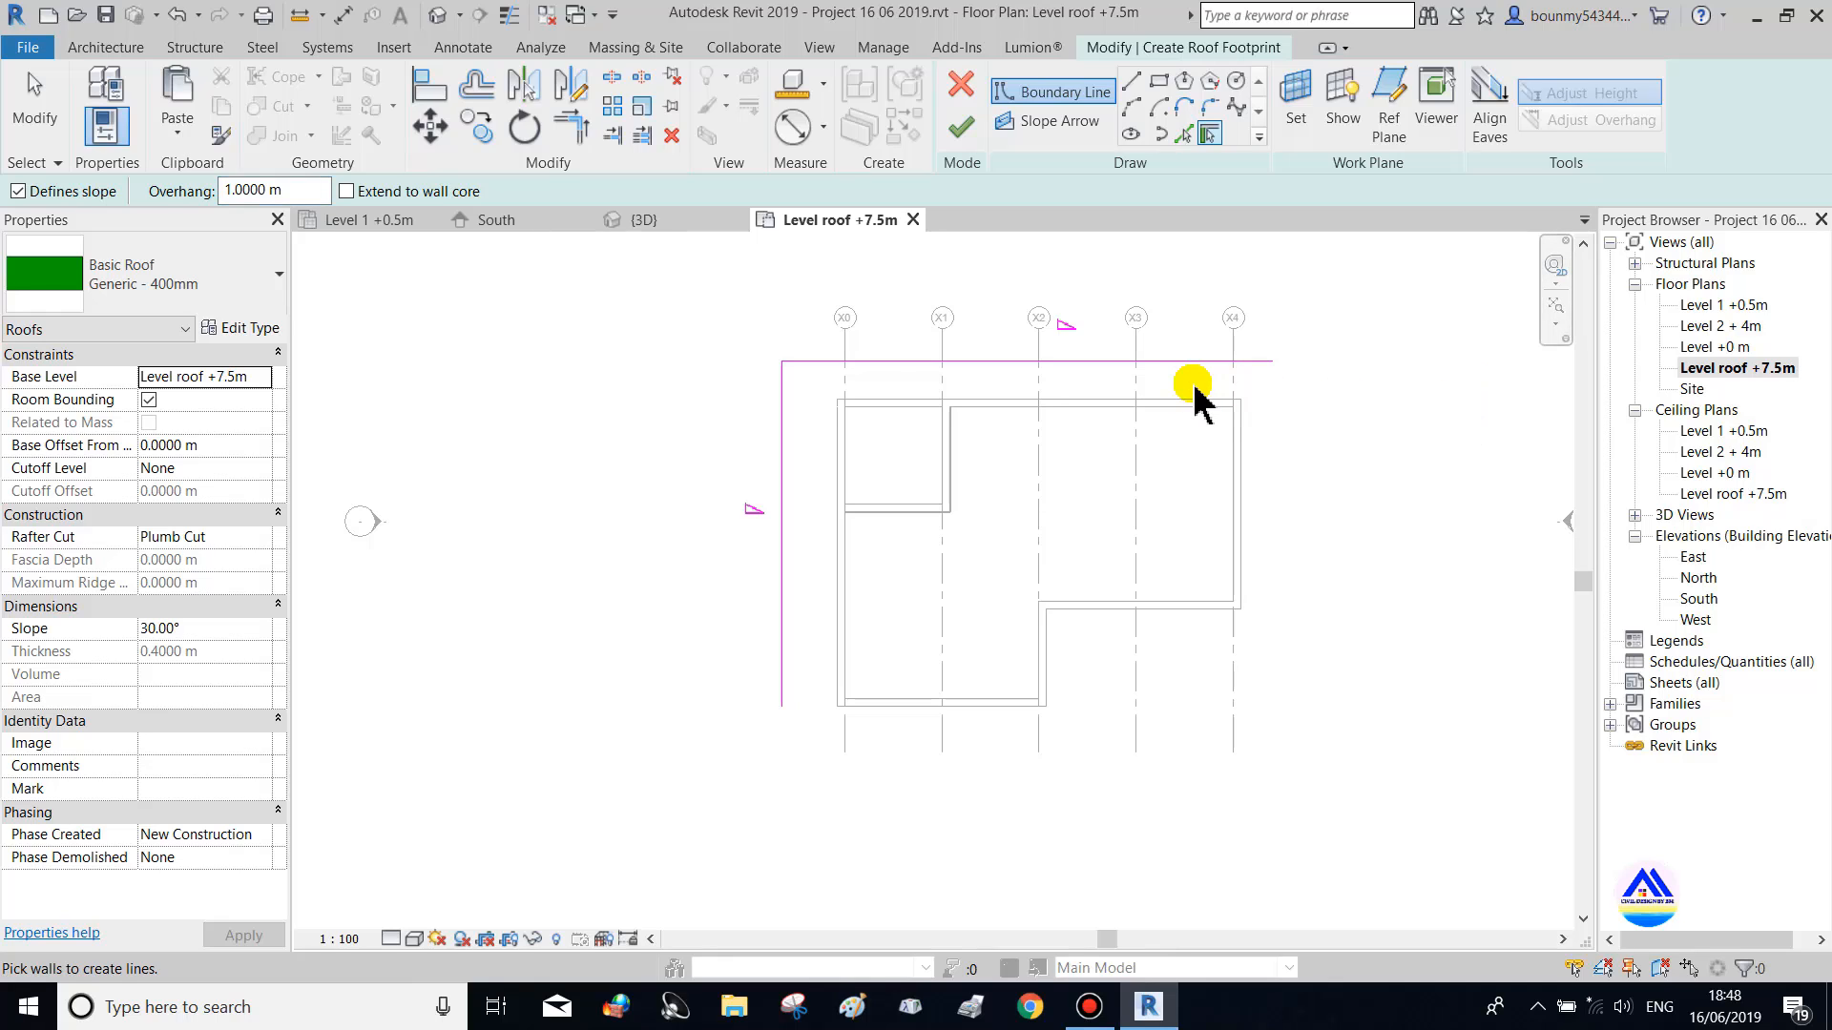
{"action": "key", "text": "Tab"}
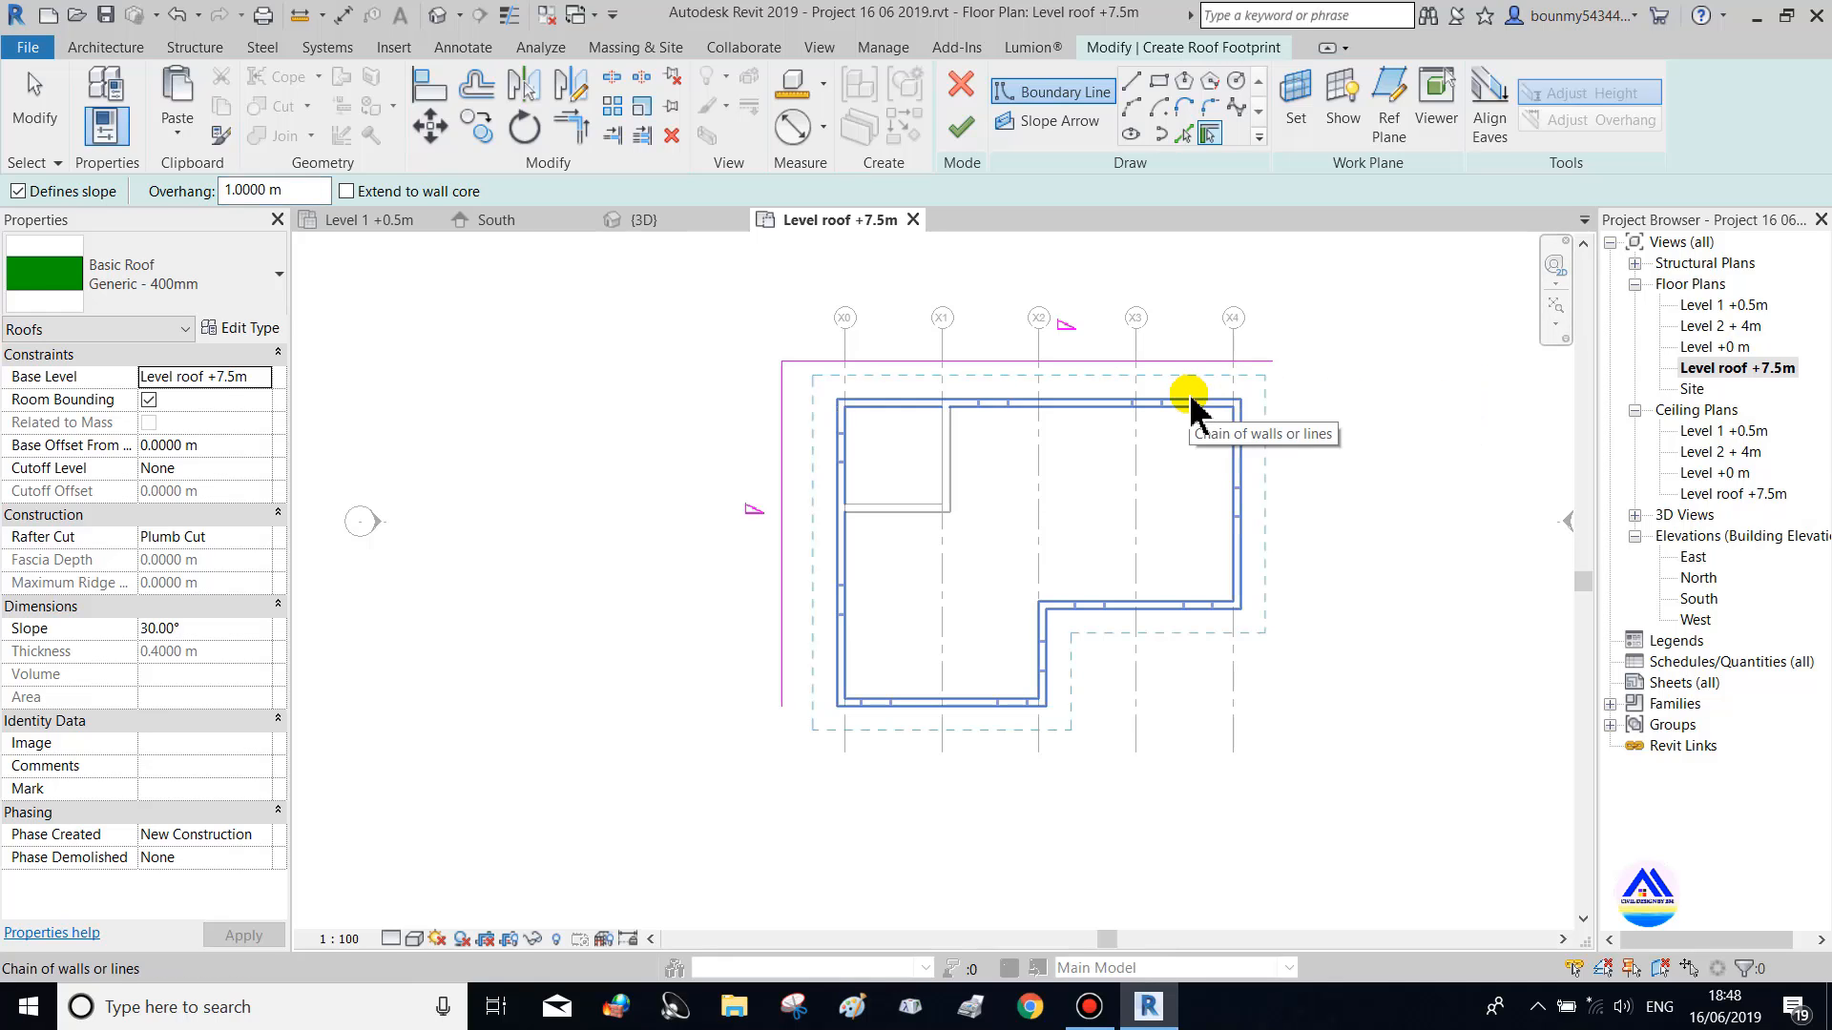
{"action": "left_click", "coordinate": [1192, 408]}
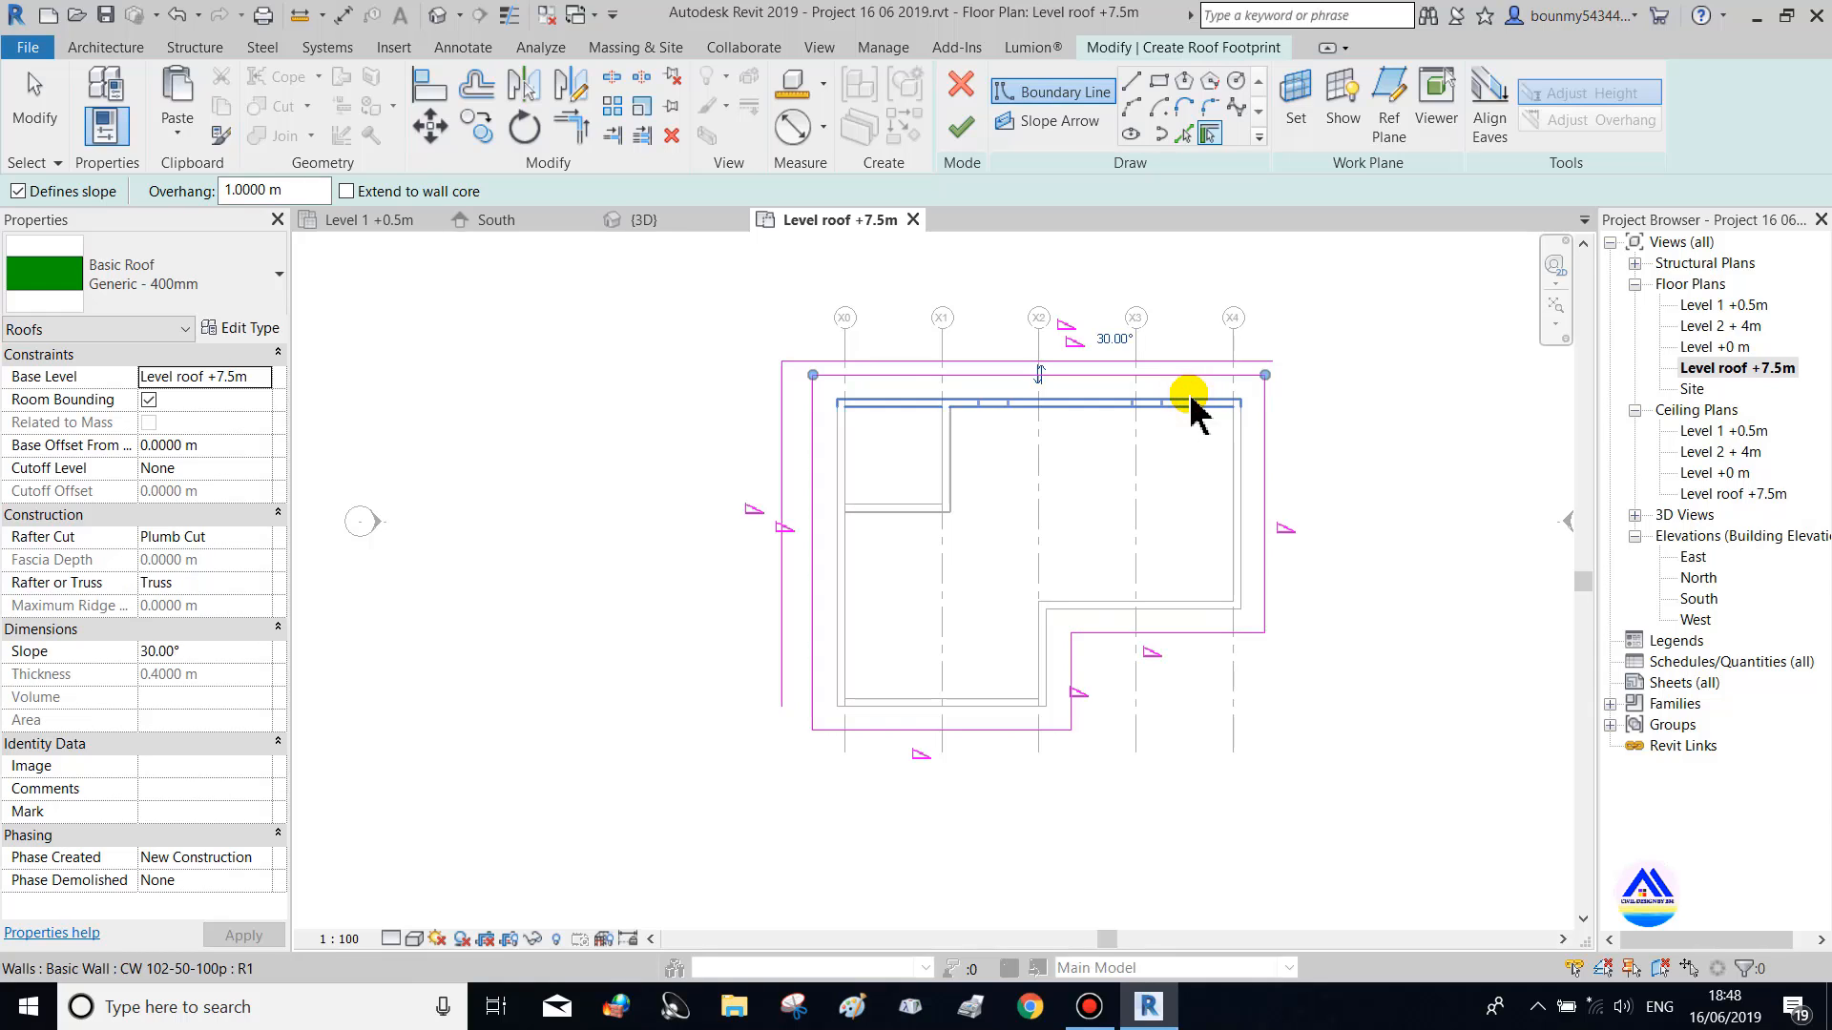
Delete the two leftover hand-sketched lines outside the picked boundary and finish the roof footprint
{"action": "key", "text": "Escape"}
{"action": "left_click", "coordinate": [785, 361]}
{"action": "key", "text": "Delete"}
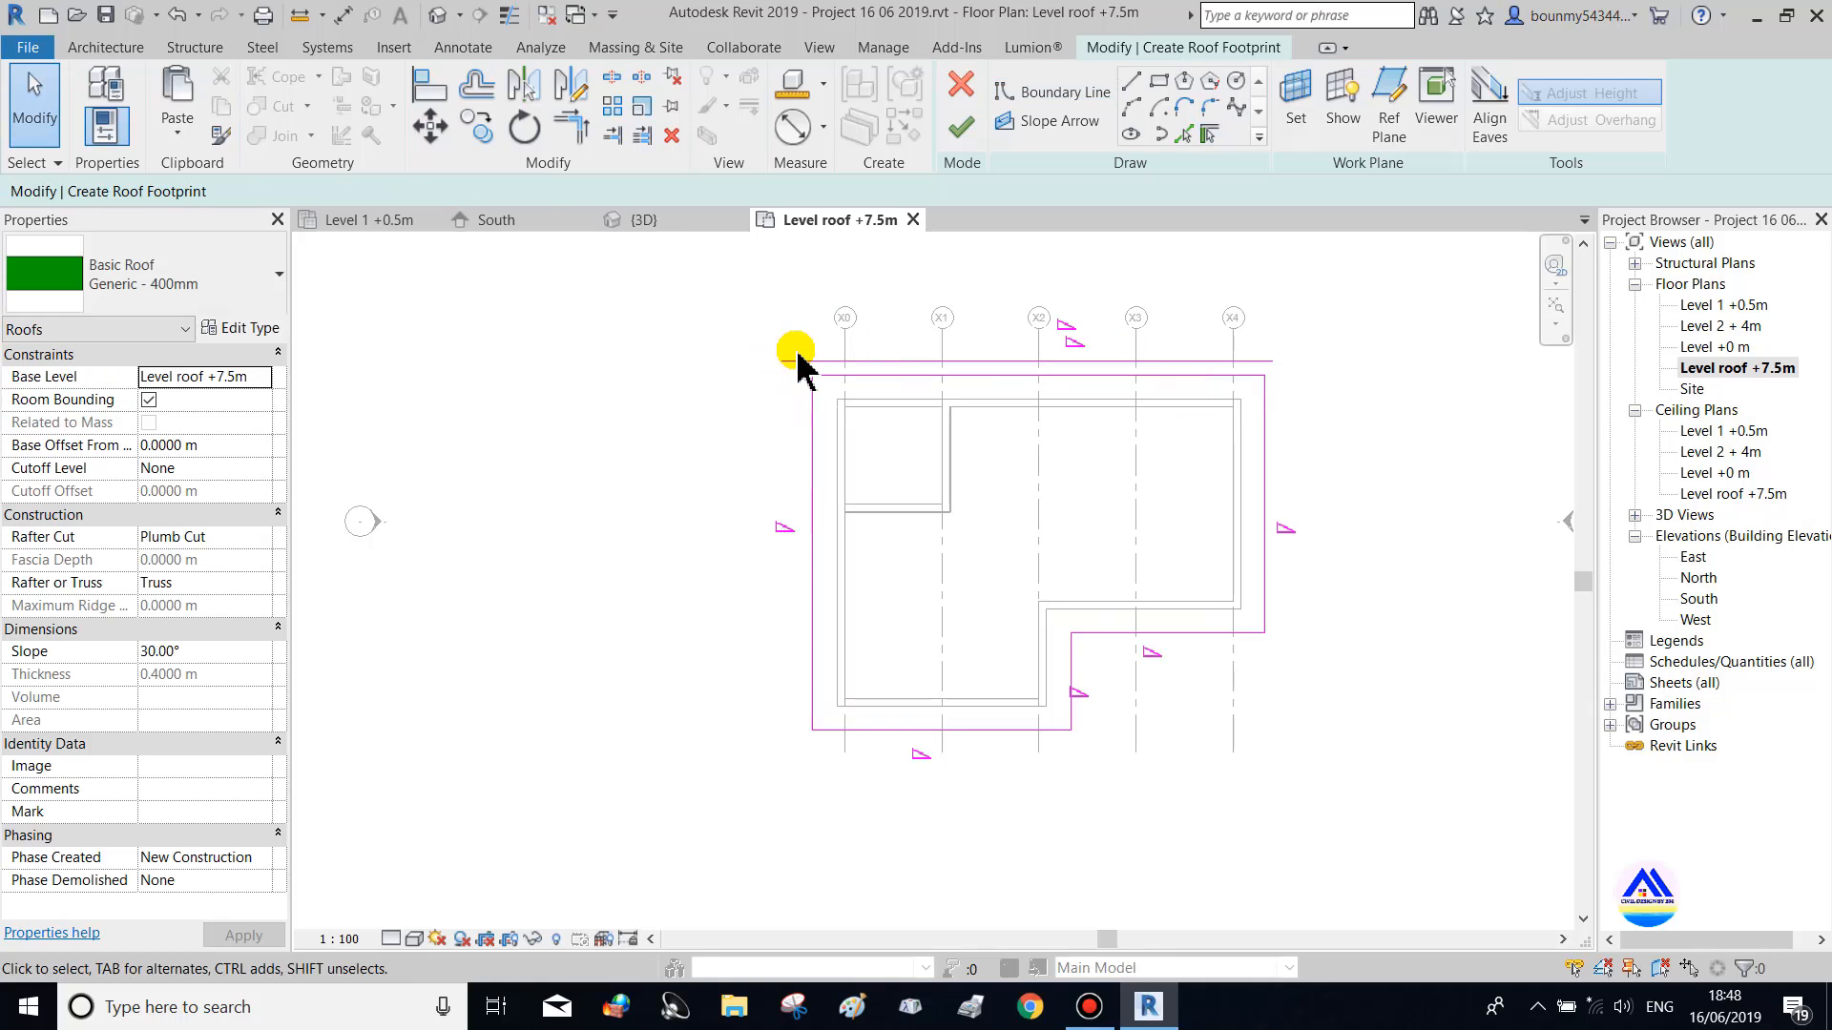
{"action": "left_click", "coordinate": [797, 363]}
{"action": "key", "text": "Delete"}
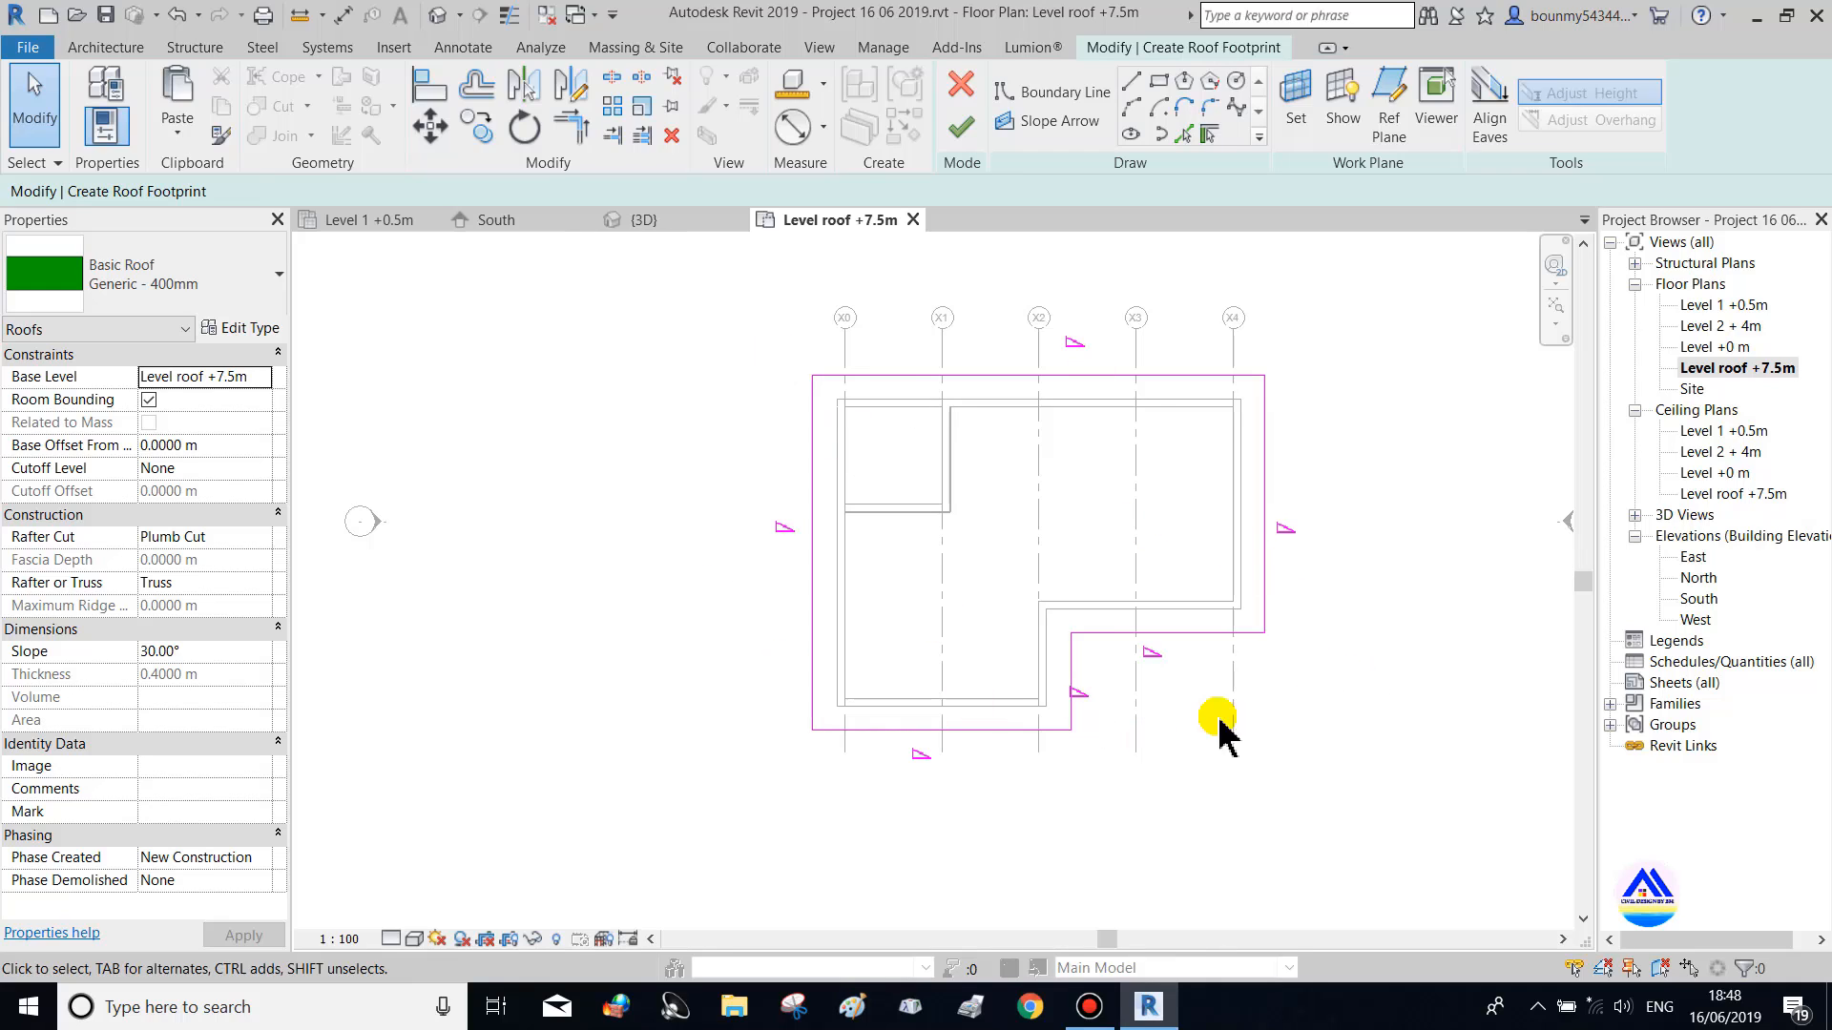
{"action": "left_click", "coordinate": [962, 119]}
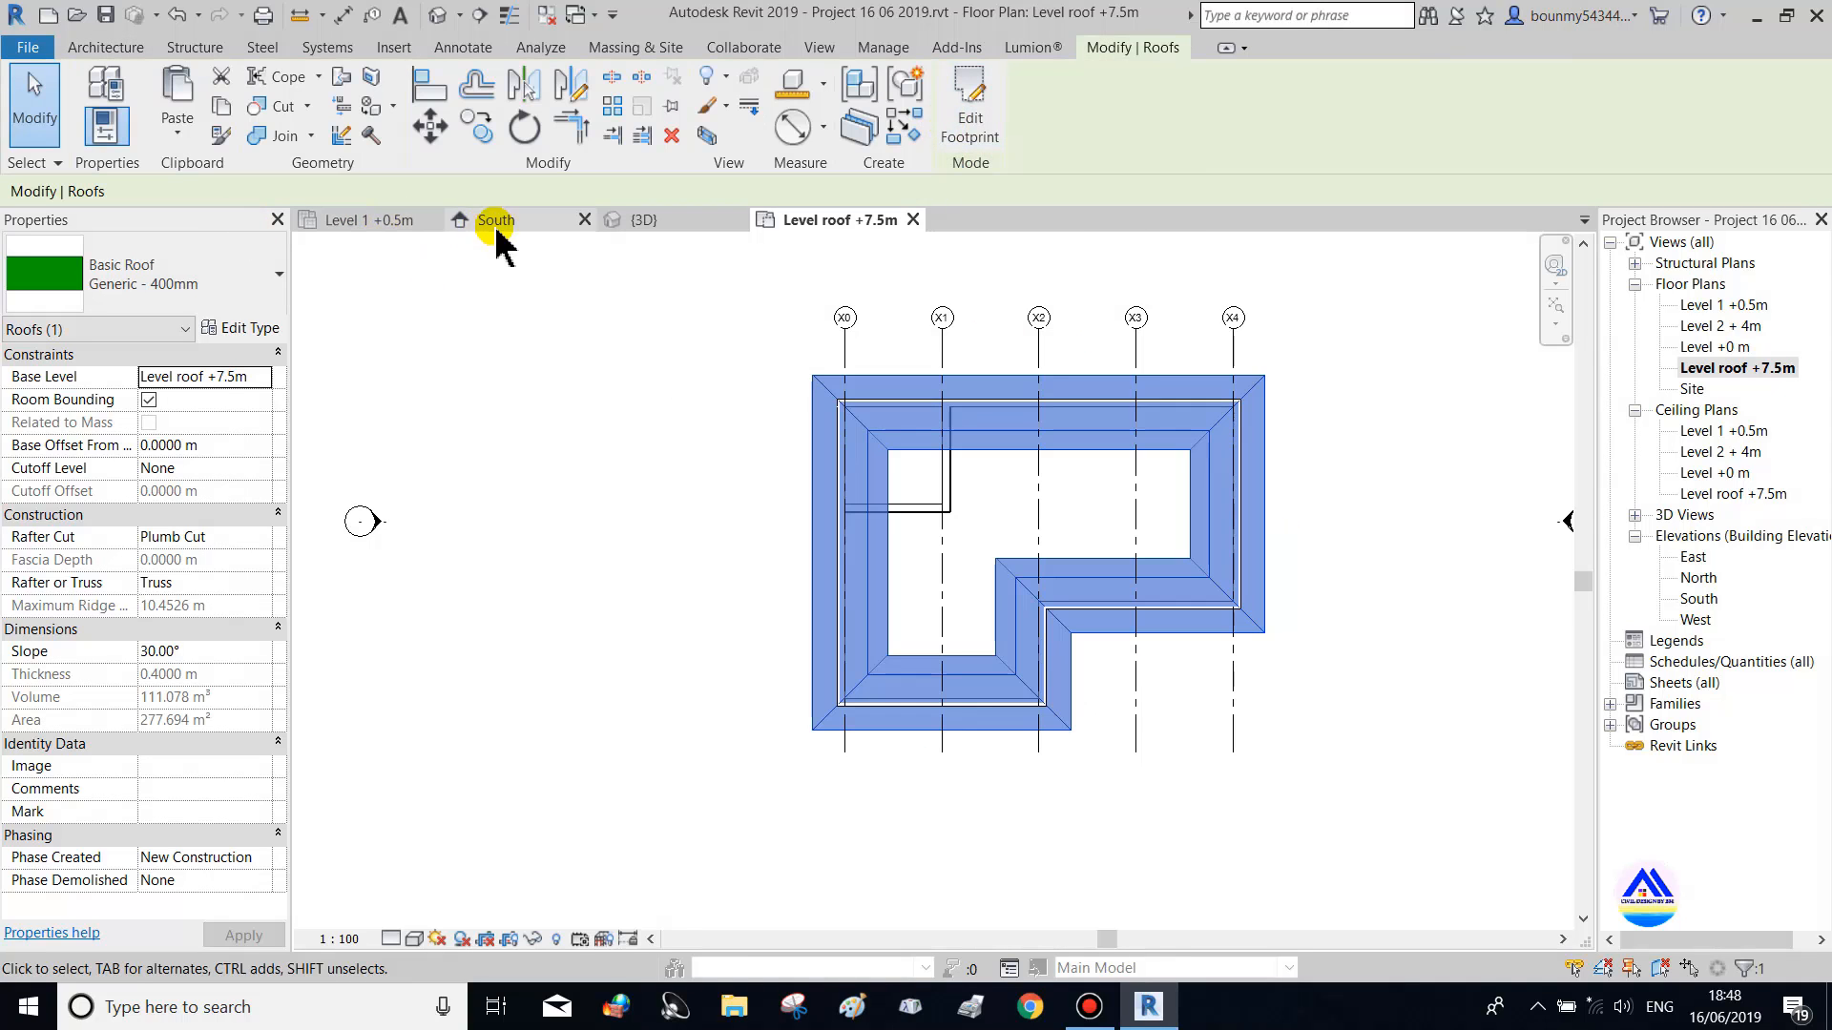
In the 3D view, select the upper storey, filter the selection to walls only, and attach their tops to the roof
{"action": "left_click", "coordinate": [667, 229]}
{"action": "left_click", "coordinate": [1359, 841]}
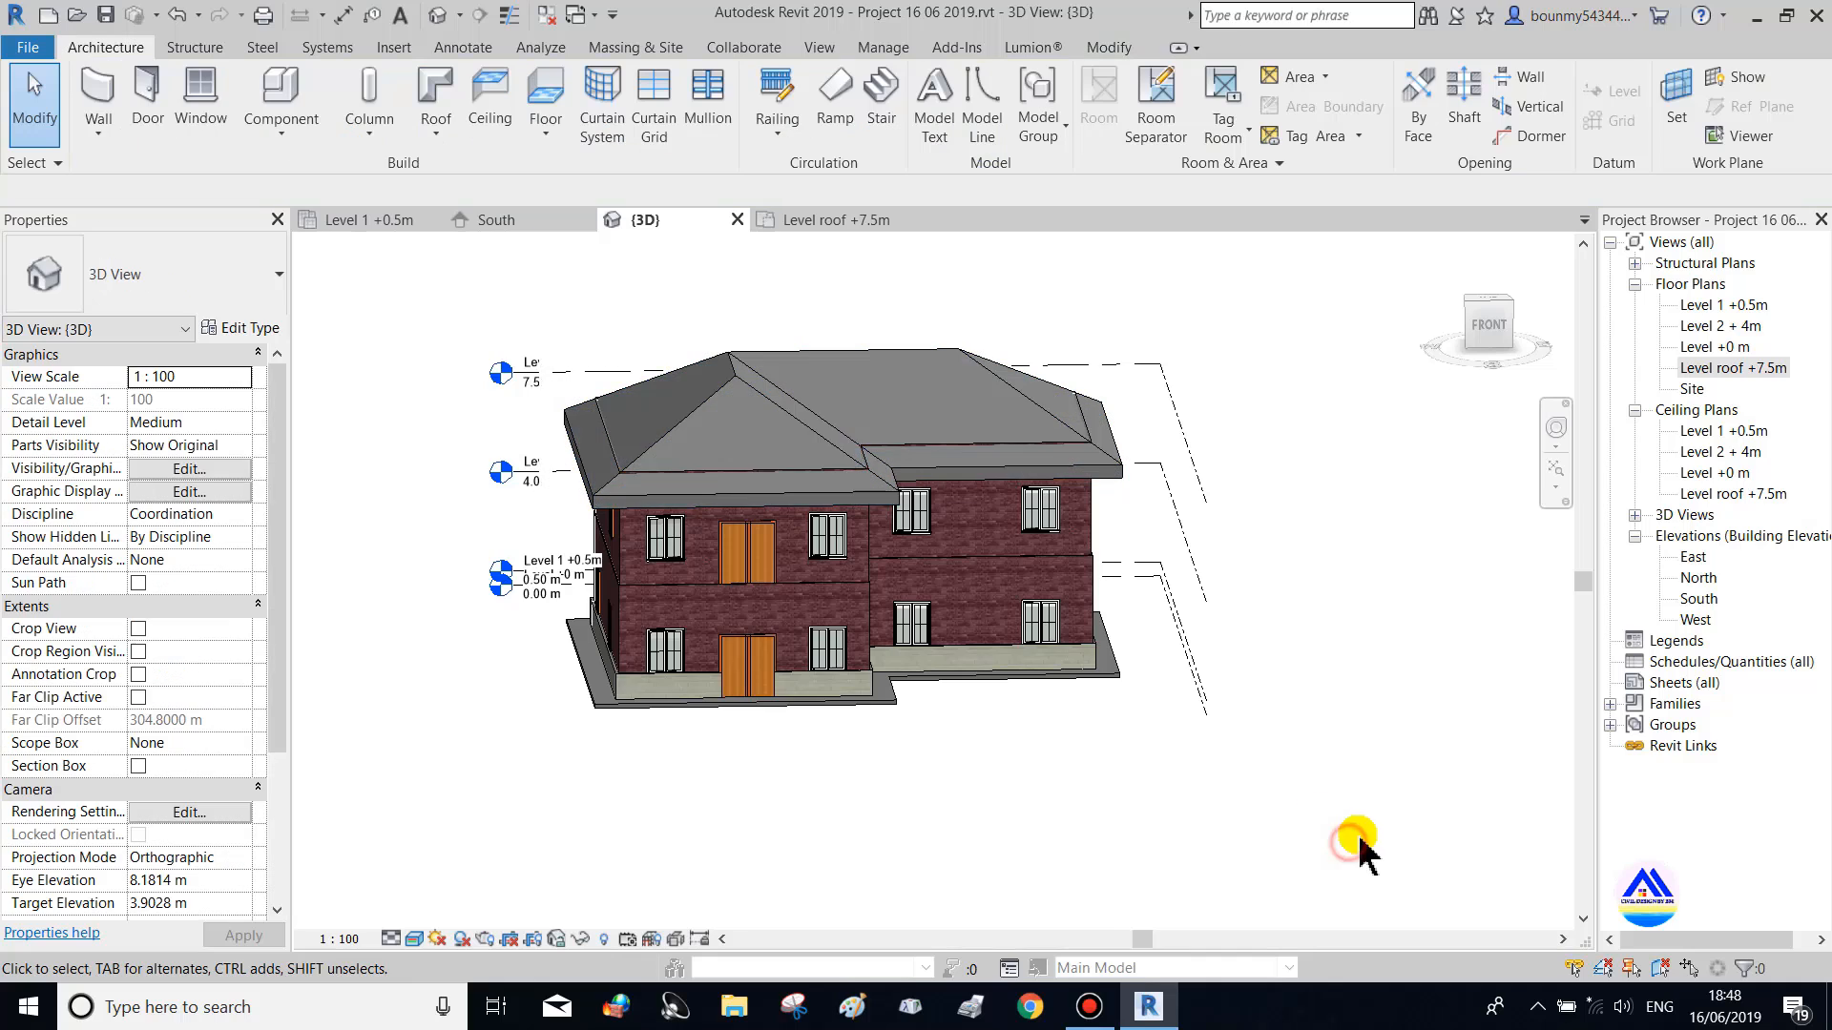
{"action": "middle_click_drag", "start_coordinate": [1359, 850], "coordinate": [1173, 535], "text": "shift"}
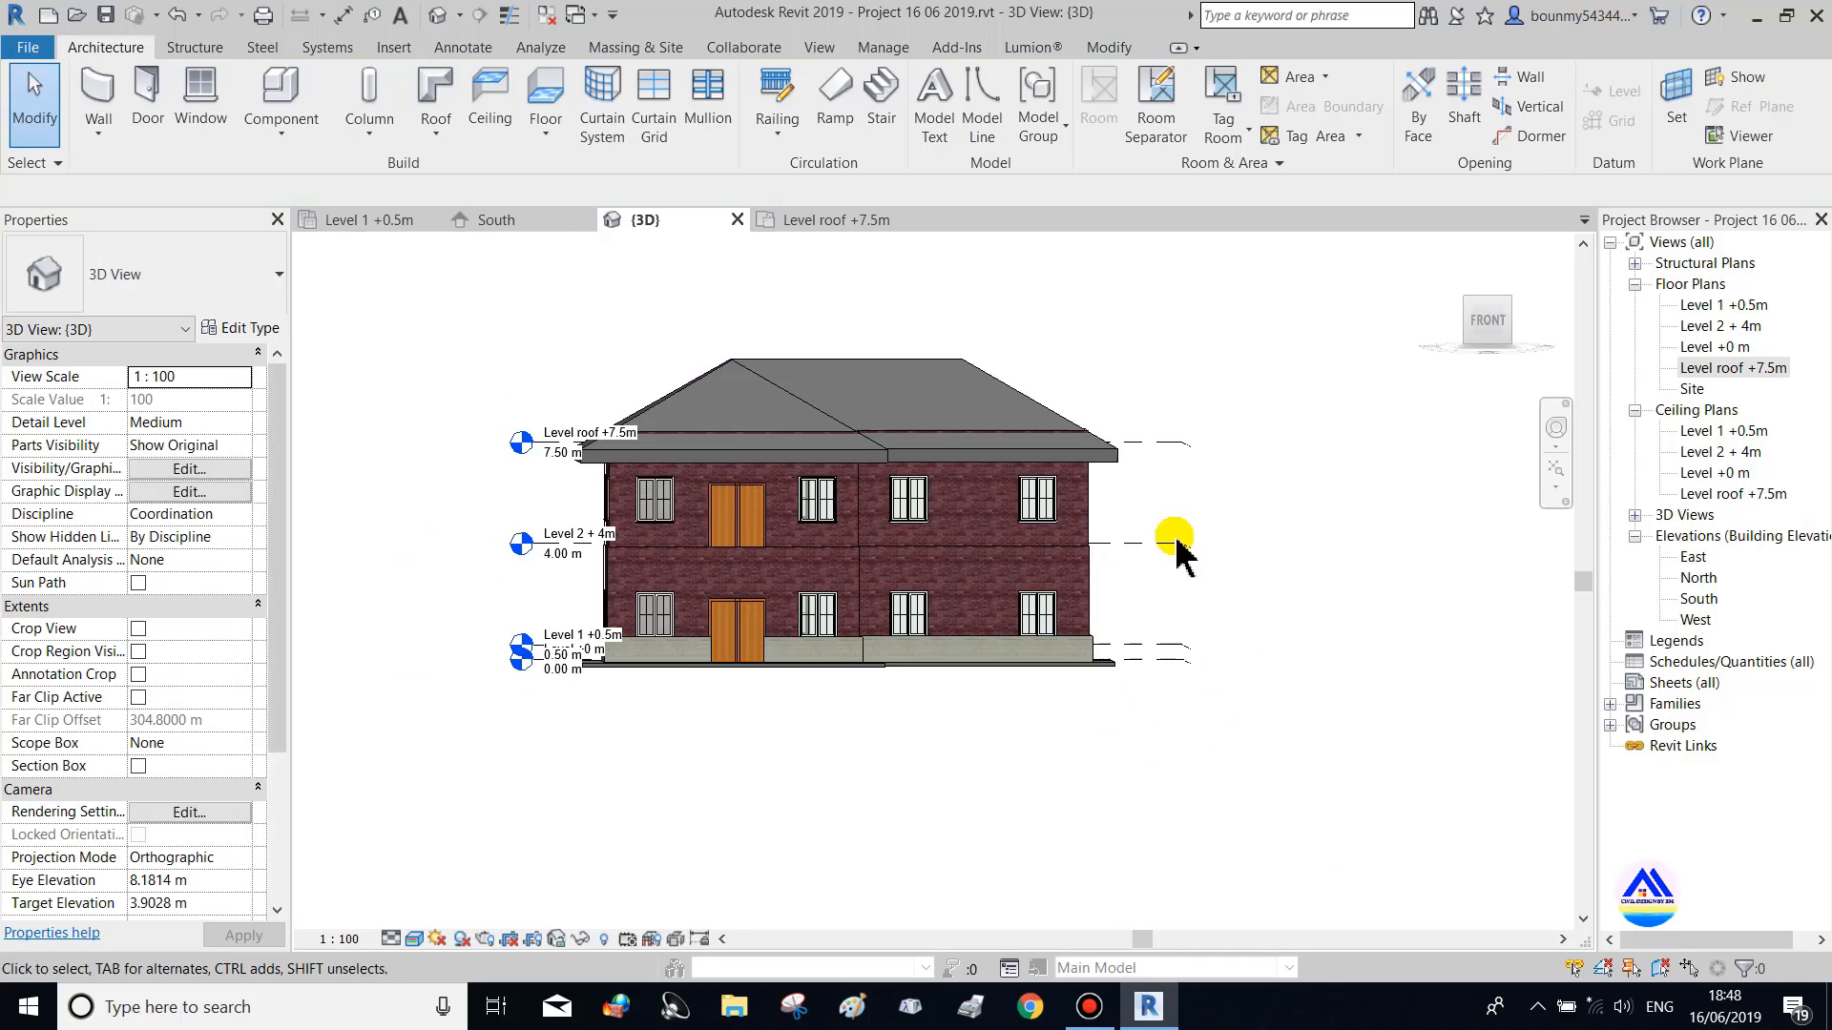
{"action": "left_click", "coordinate": [422, 502]}
{"action": "left_click", "coordinate": [961, 133]}
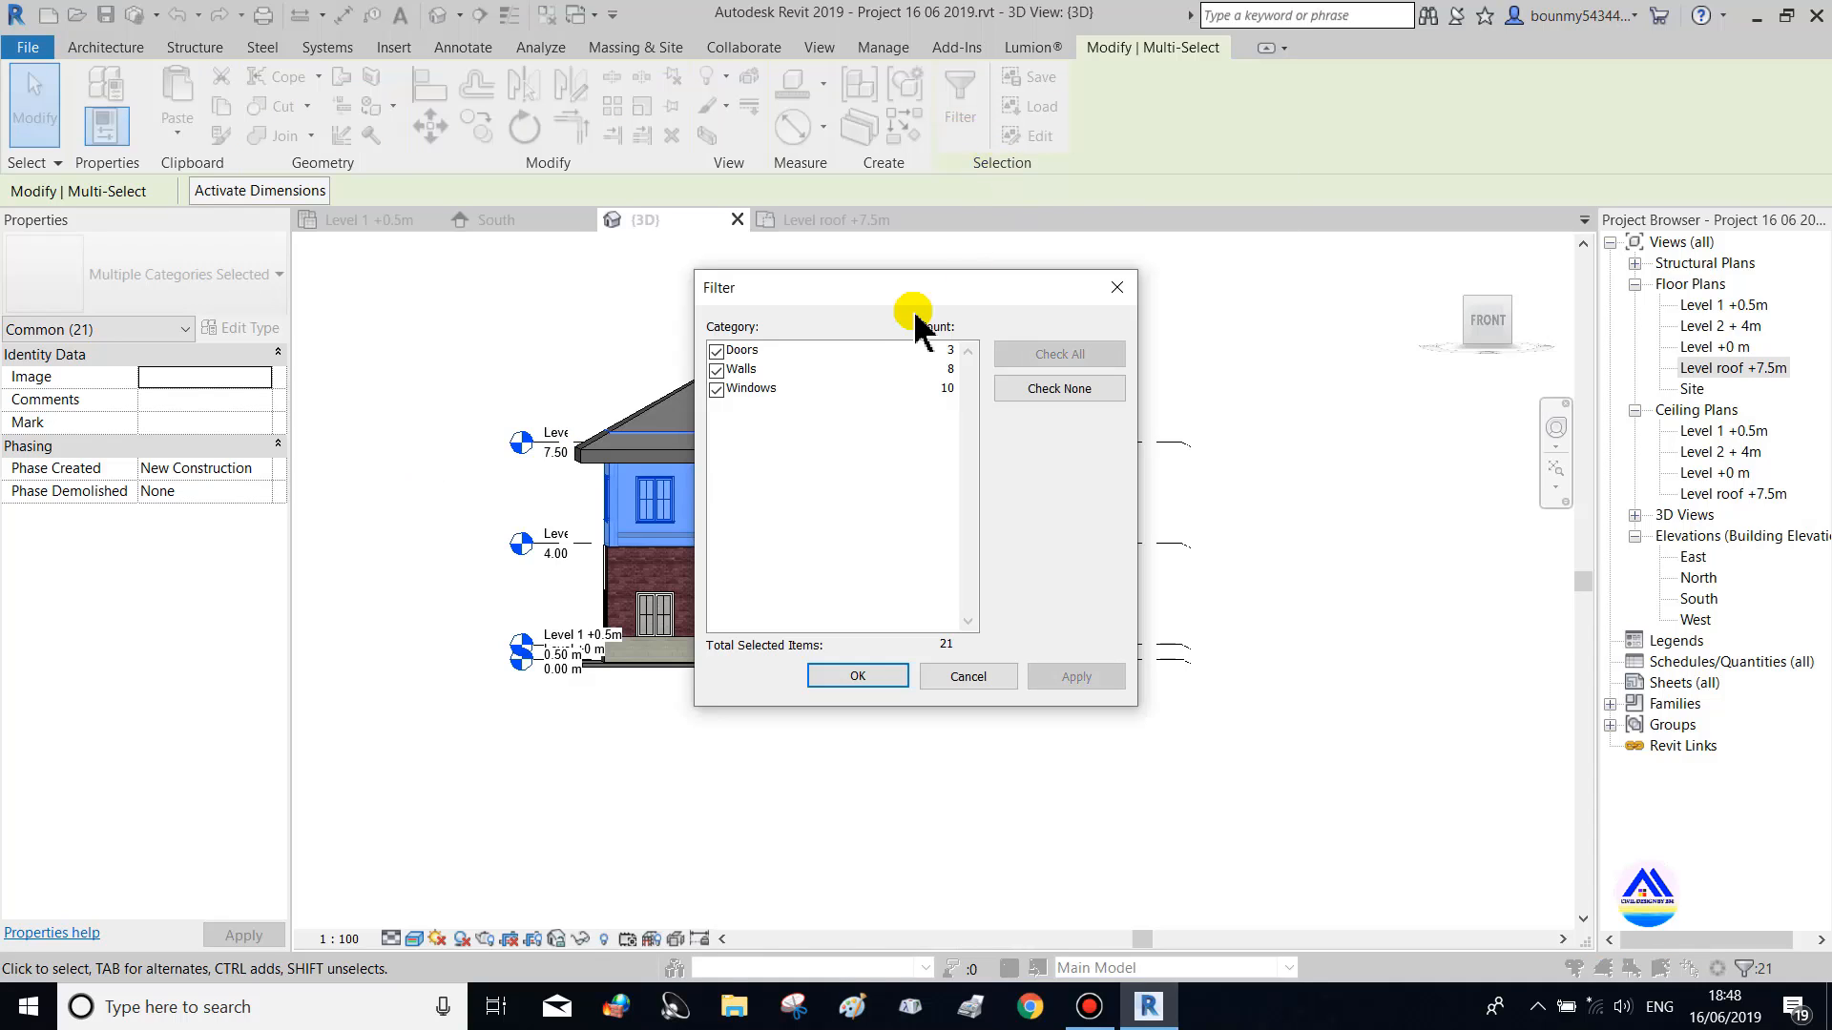
{"action": "left_click", "coordinate": [726, 390]}
{"action": "left_click", "coordinate": [718, 352]}
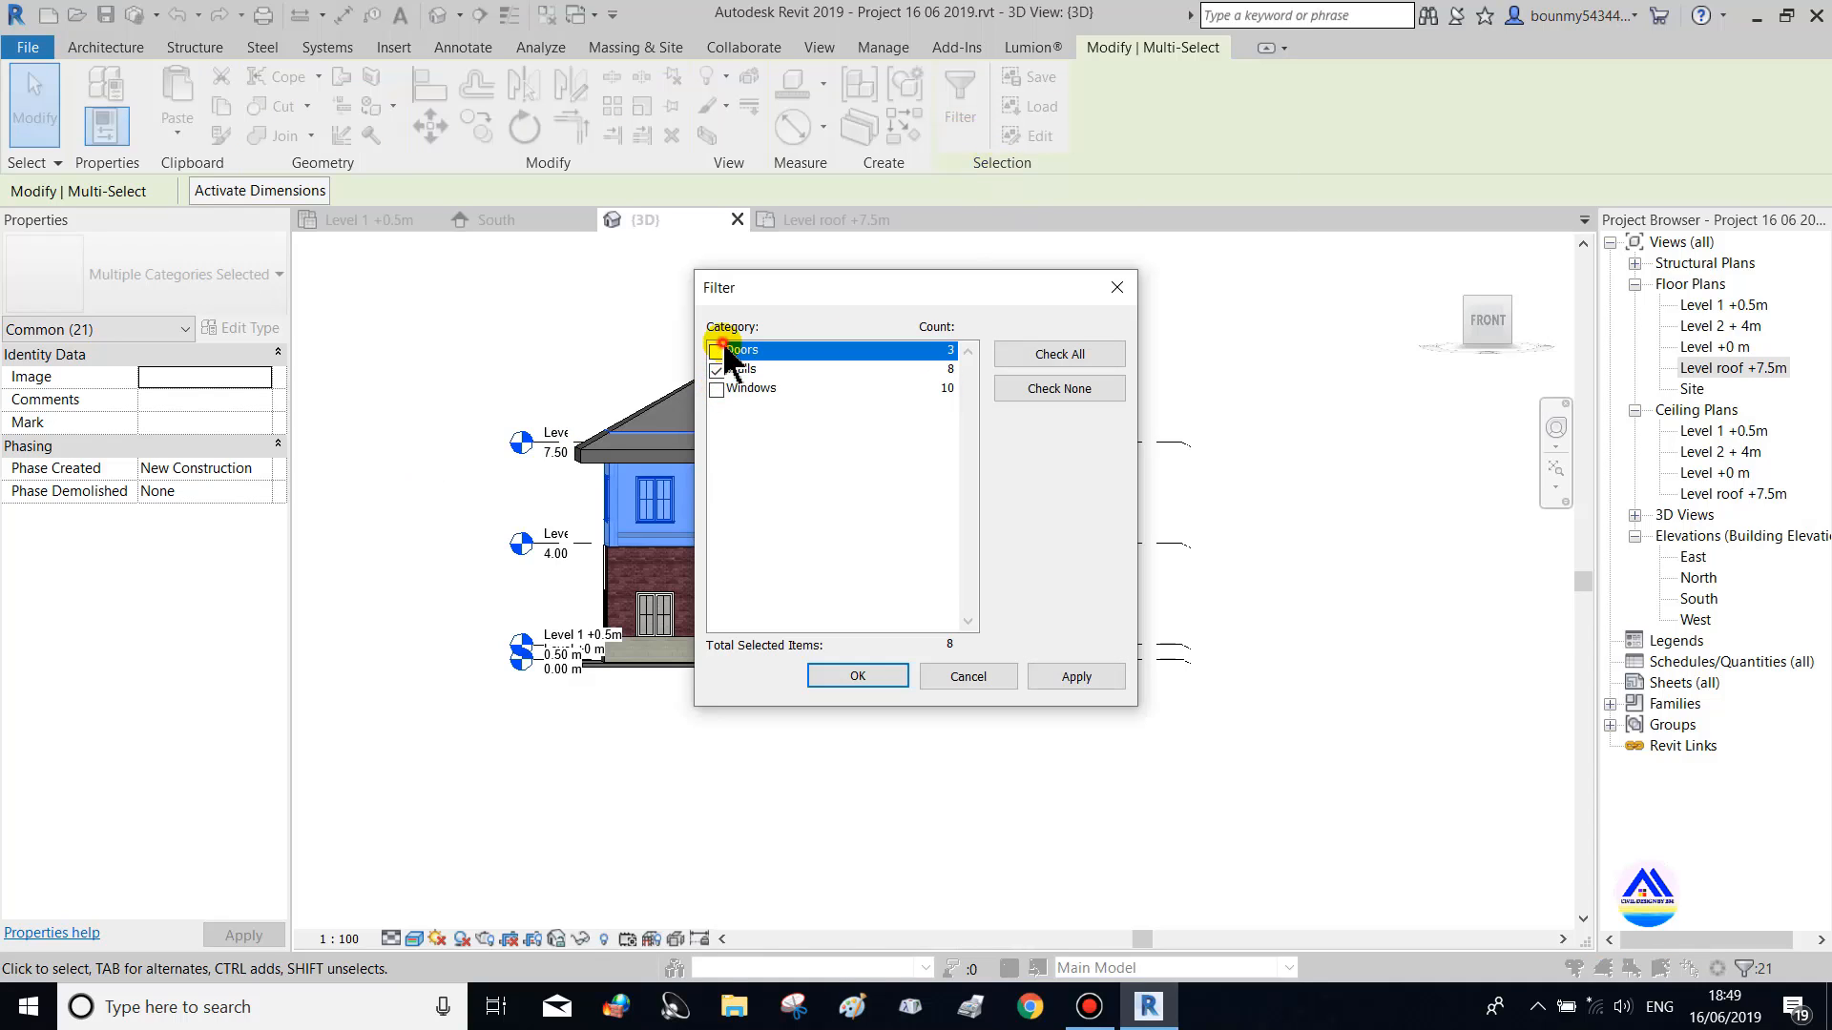
{"action": "left_click", "coordinate": [857, 676]}
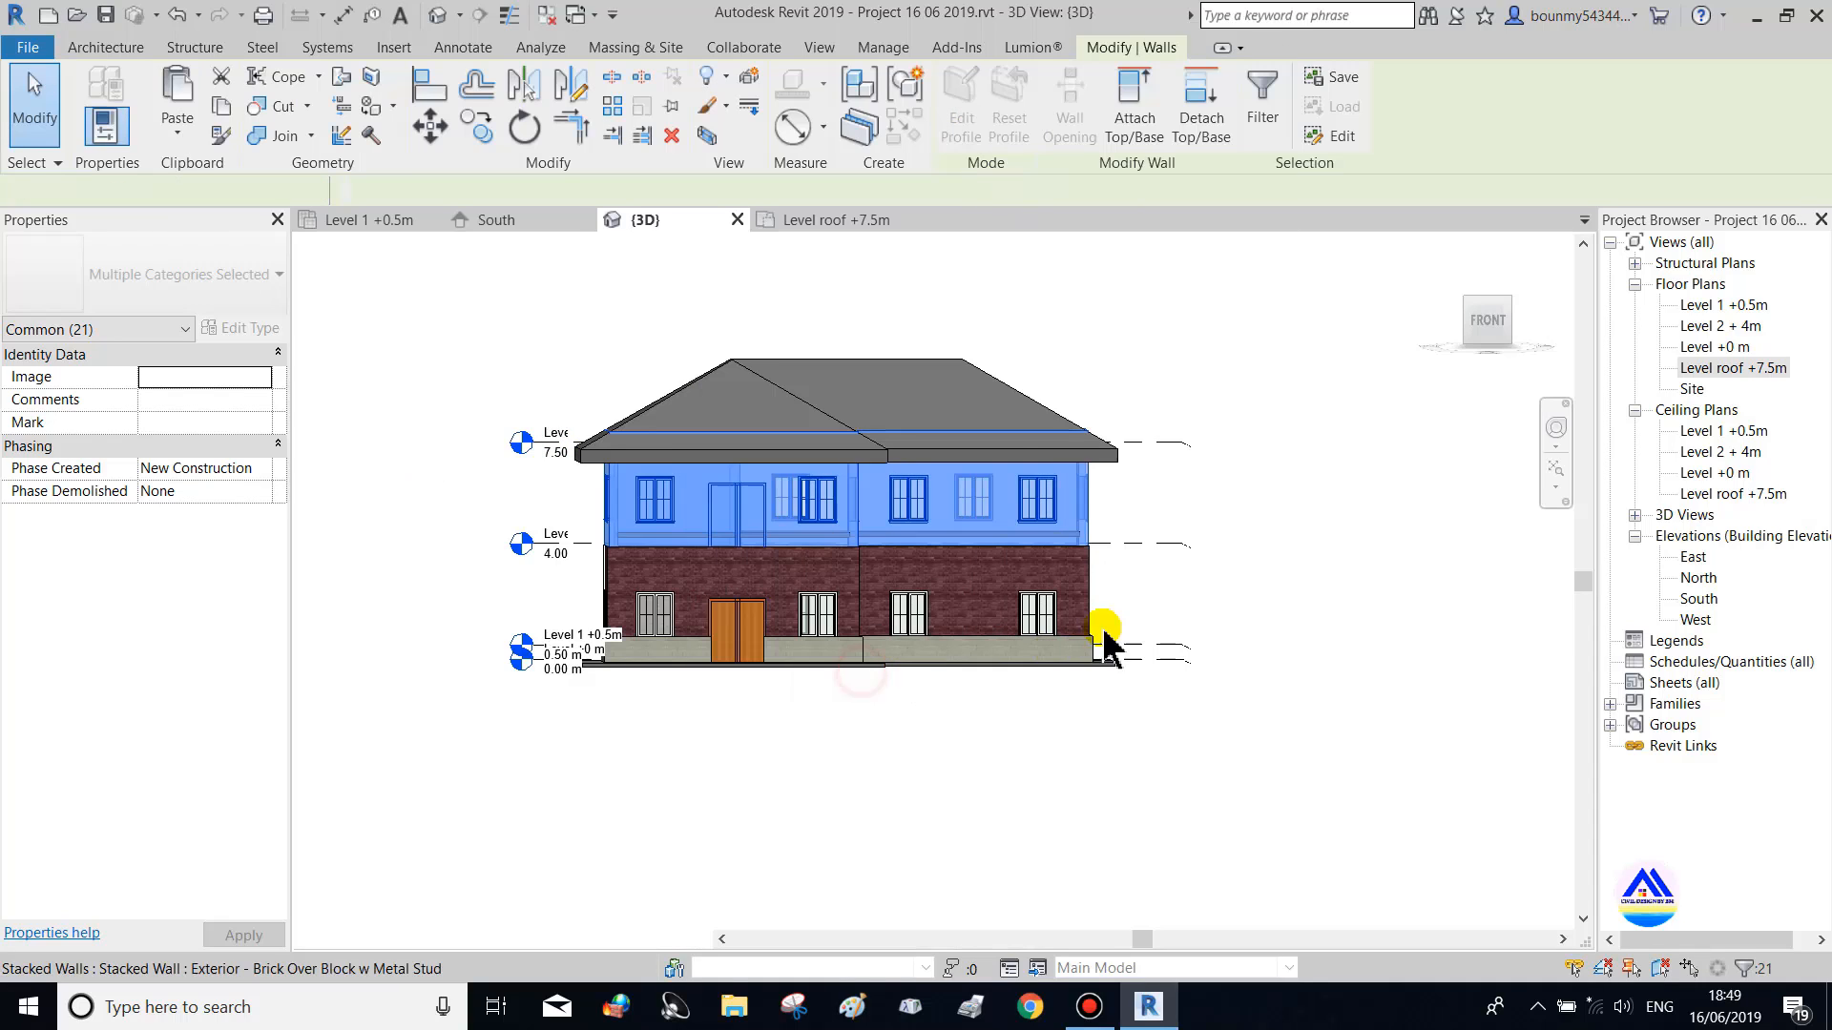
{"action": "left_click", "coordinate": [1133, 100]}
{"action": "scroll", "coordinate": [973, 282], "scroll_direction": "up", "scroll_amount": 5}
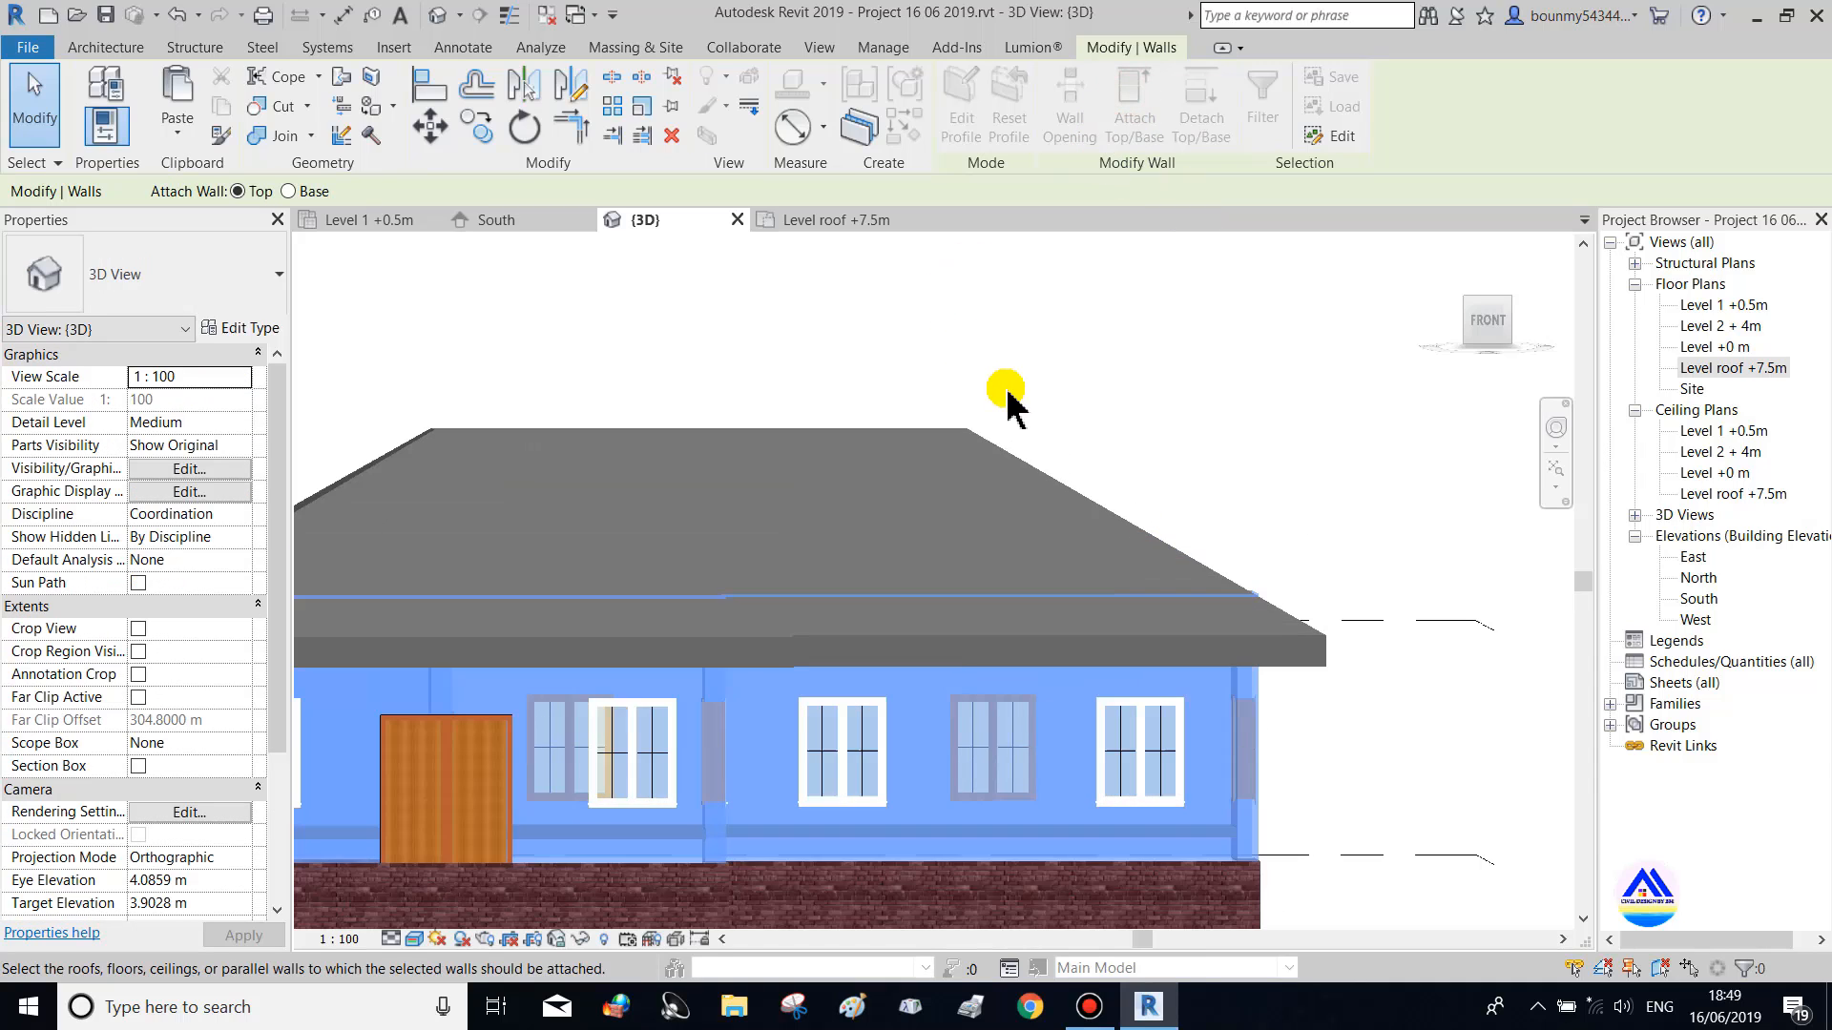
{"action": "left_click", "coordinate": [966, 438]}
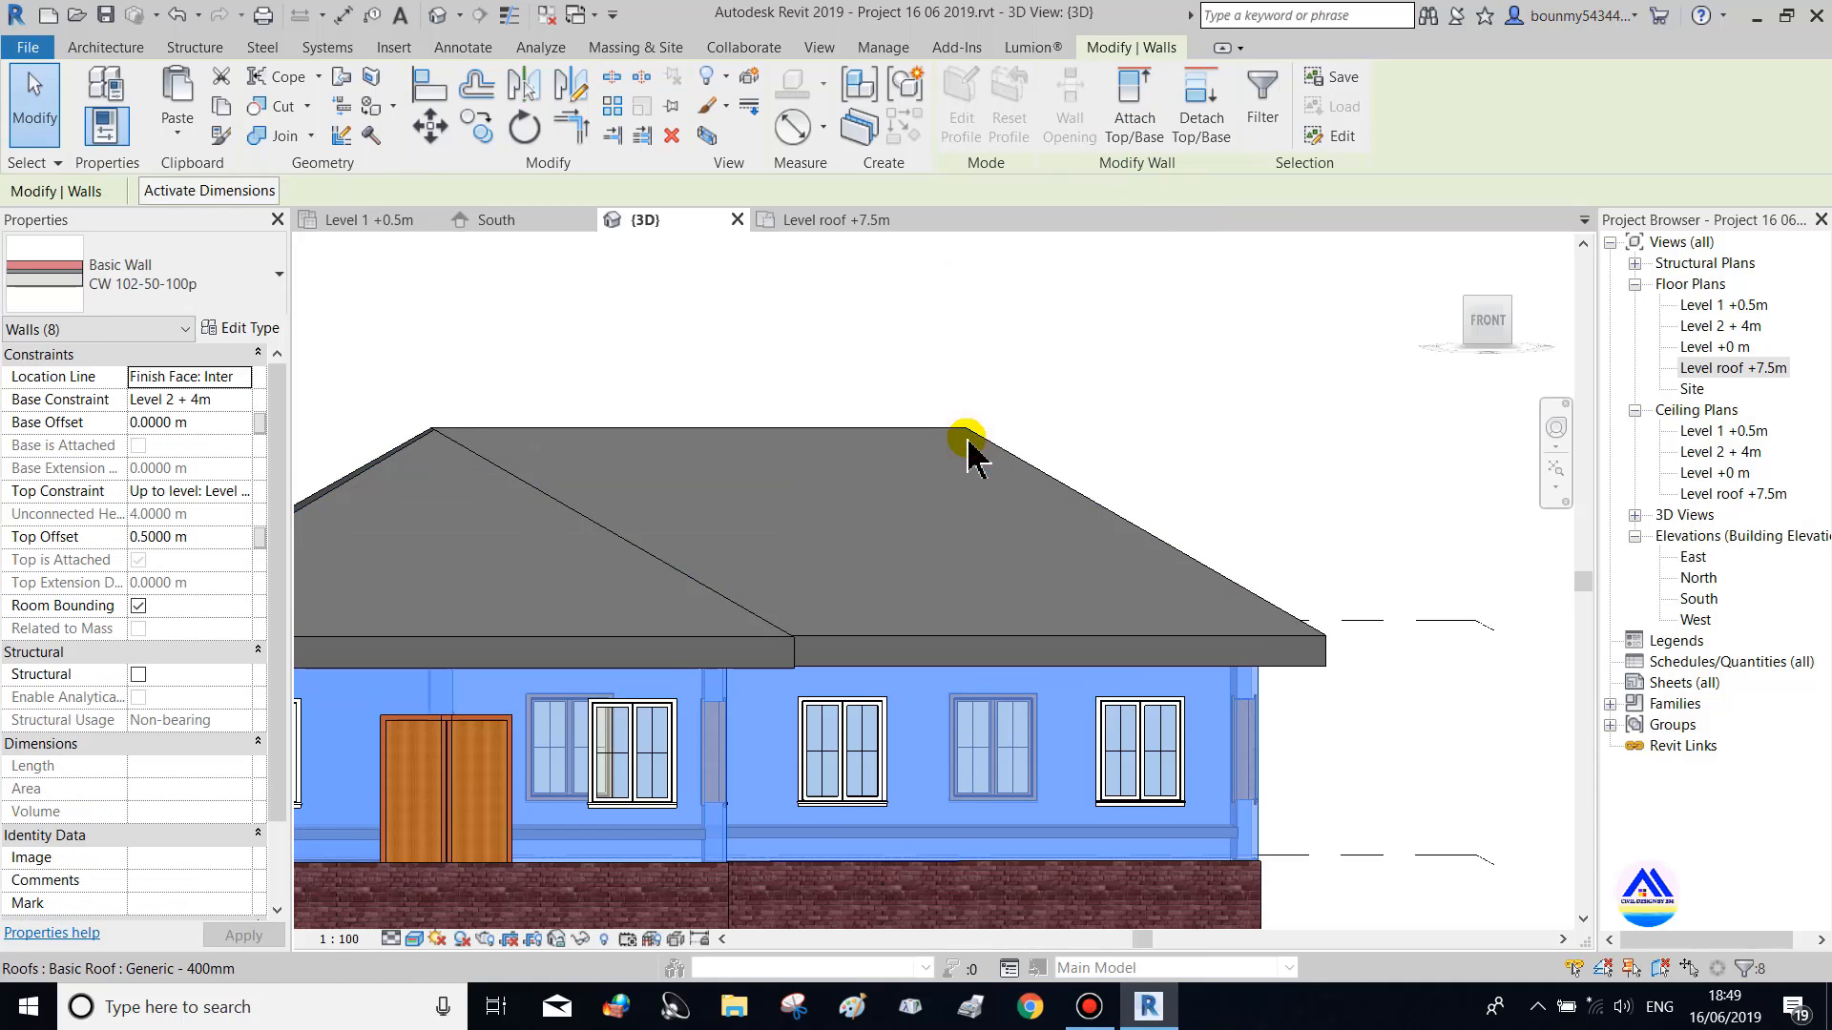
{"action": "left_click", "coordinate": [1145, 408]}
{"action": "mouse_move", "coordinate": [1145, 409]}
{"action": "middle_mouse_down", "text": "shift"}
{"action": "mouse_move", "coordinate": [1338, 523]}
{"action": "mouse_move", "coordinate": [1221, 496]}
{"action": "mouse_move", "coordinate": [1113, 404]}
{"action": "middle_mouse_up", "text": "shift"}
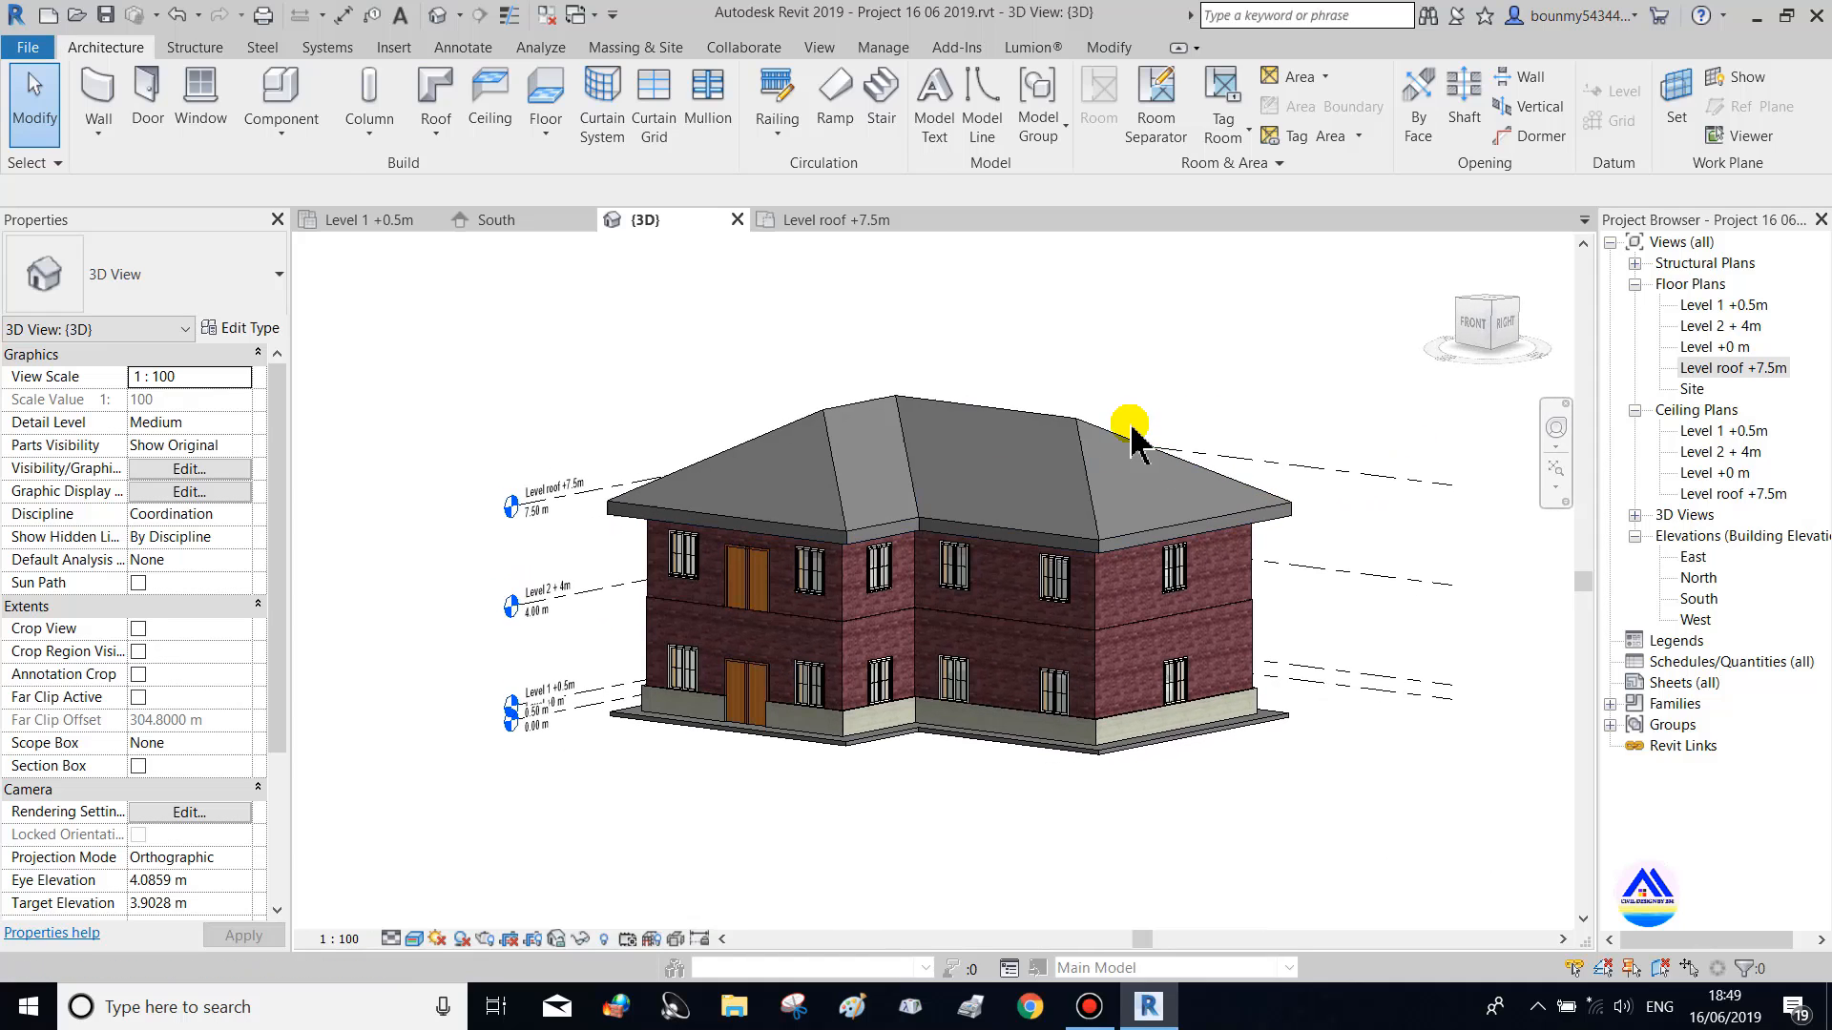
Change the roof's type to Basic Roof Generic - 125mm
{"action": "left_click", "coordinate": [1096, 409]}
{"action": "left_click", "coordinate": [47, 282]}
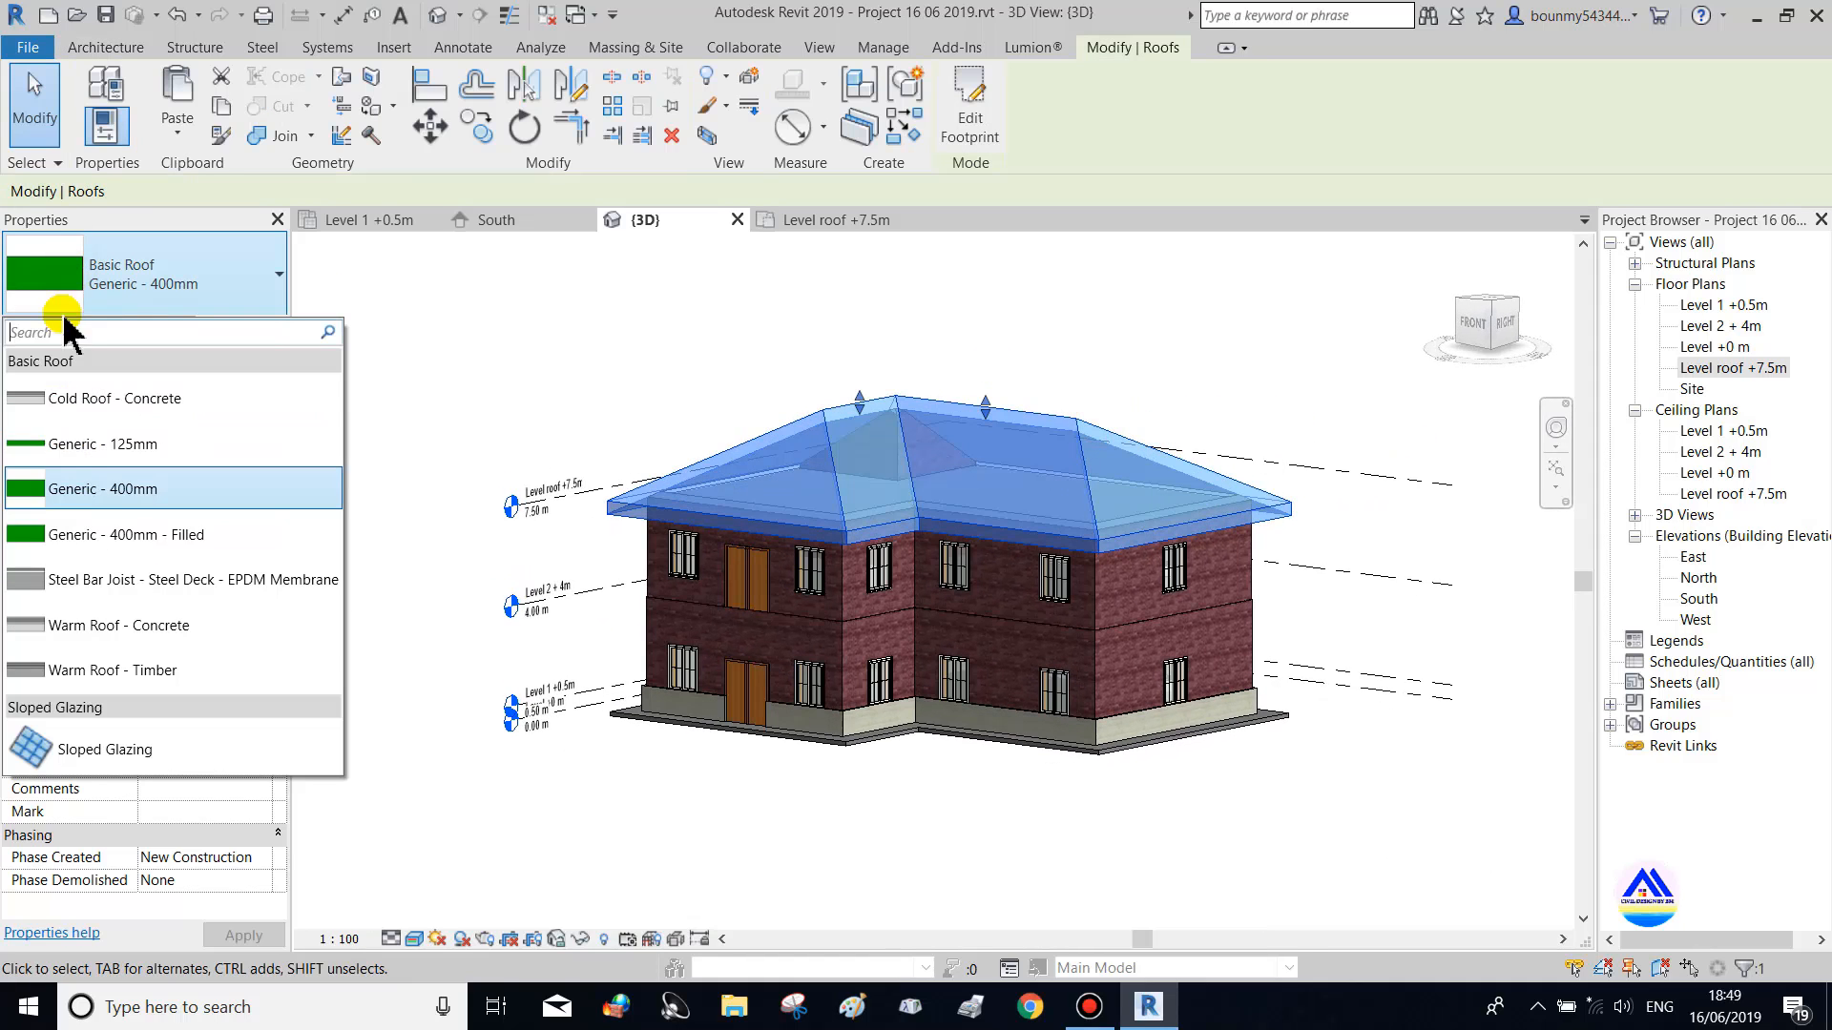
{"action": "left_click", "coordinate": [63, 436]}
{"action": "left_click", "coordinate": [740, 323]}
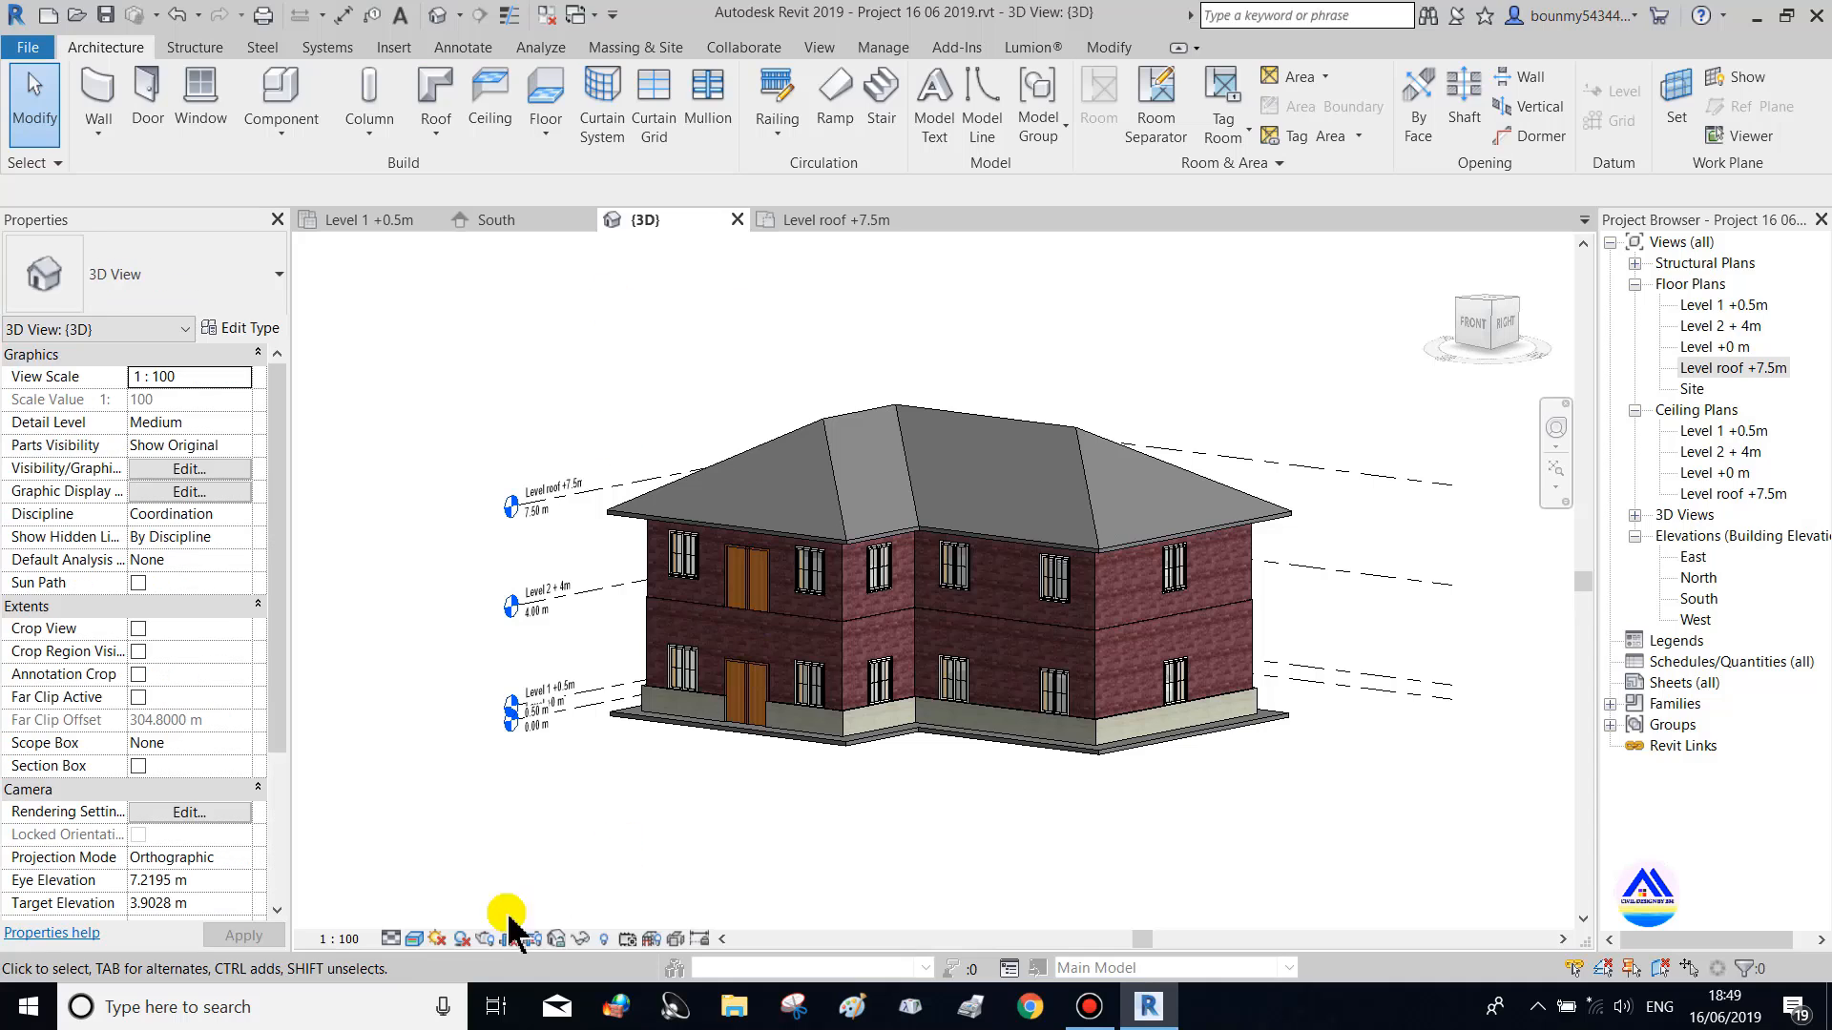
Set the 3D view's visual style to Realistic
{"action": "left_click", "coordinate": [395, 938]}
{"action": "left_click", "coordinate": [414, 938]}
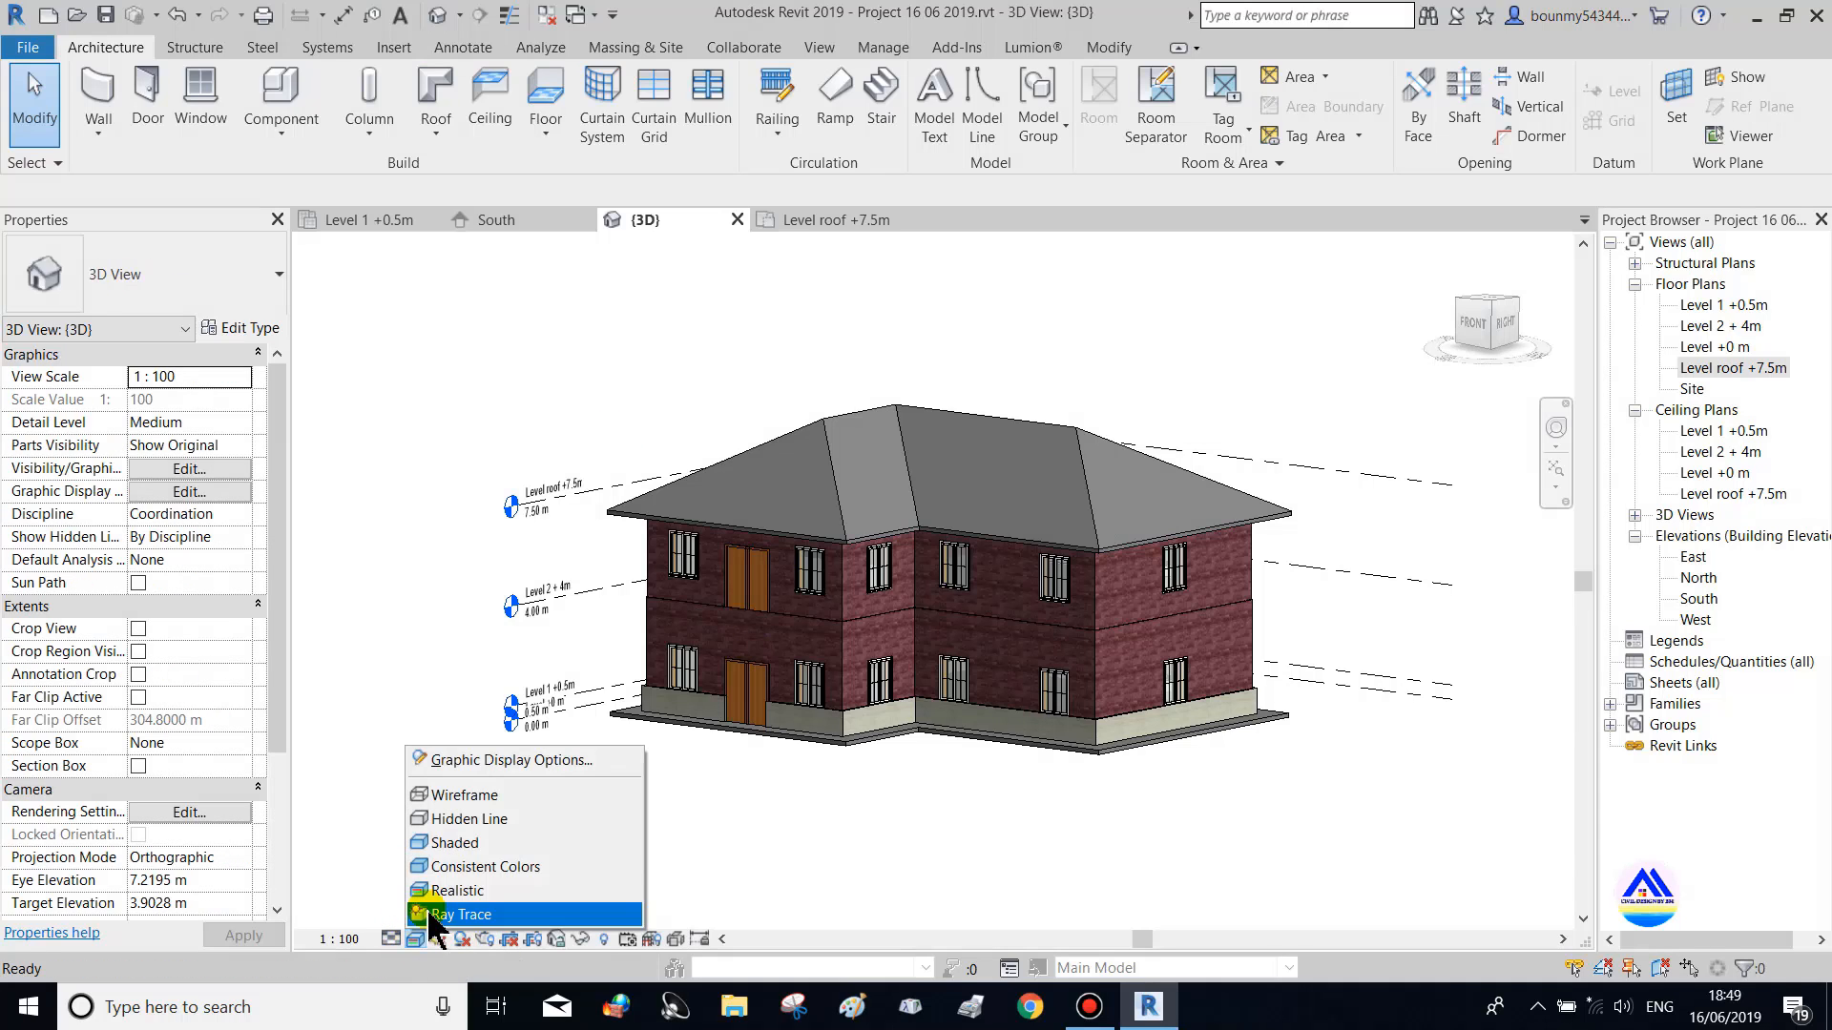
{"action": "left_click", "coordinate": [449, 890]}
{"action": "scroll", "coordinate": [1104, 327], "scroll_direction": "up", "scroll_amount": 4}
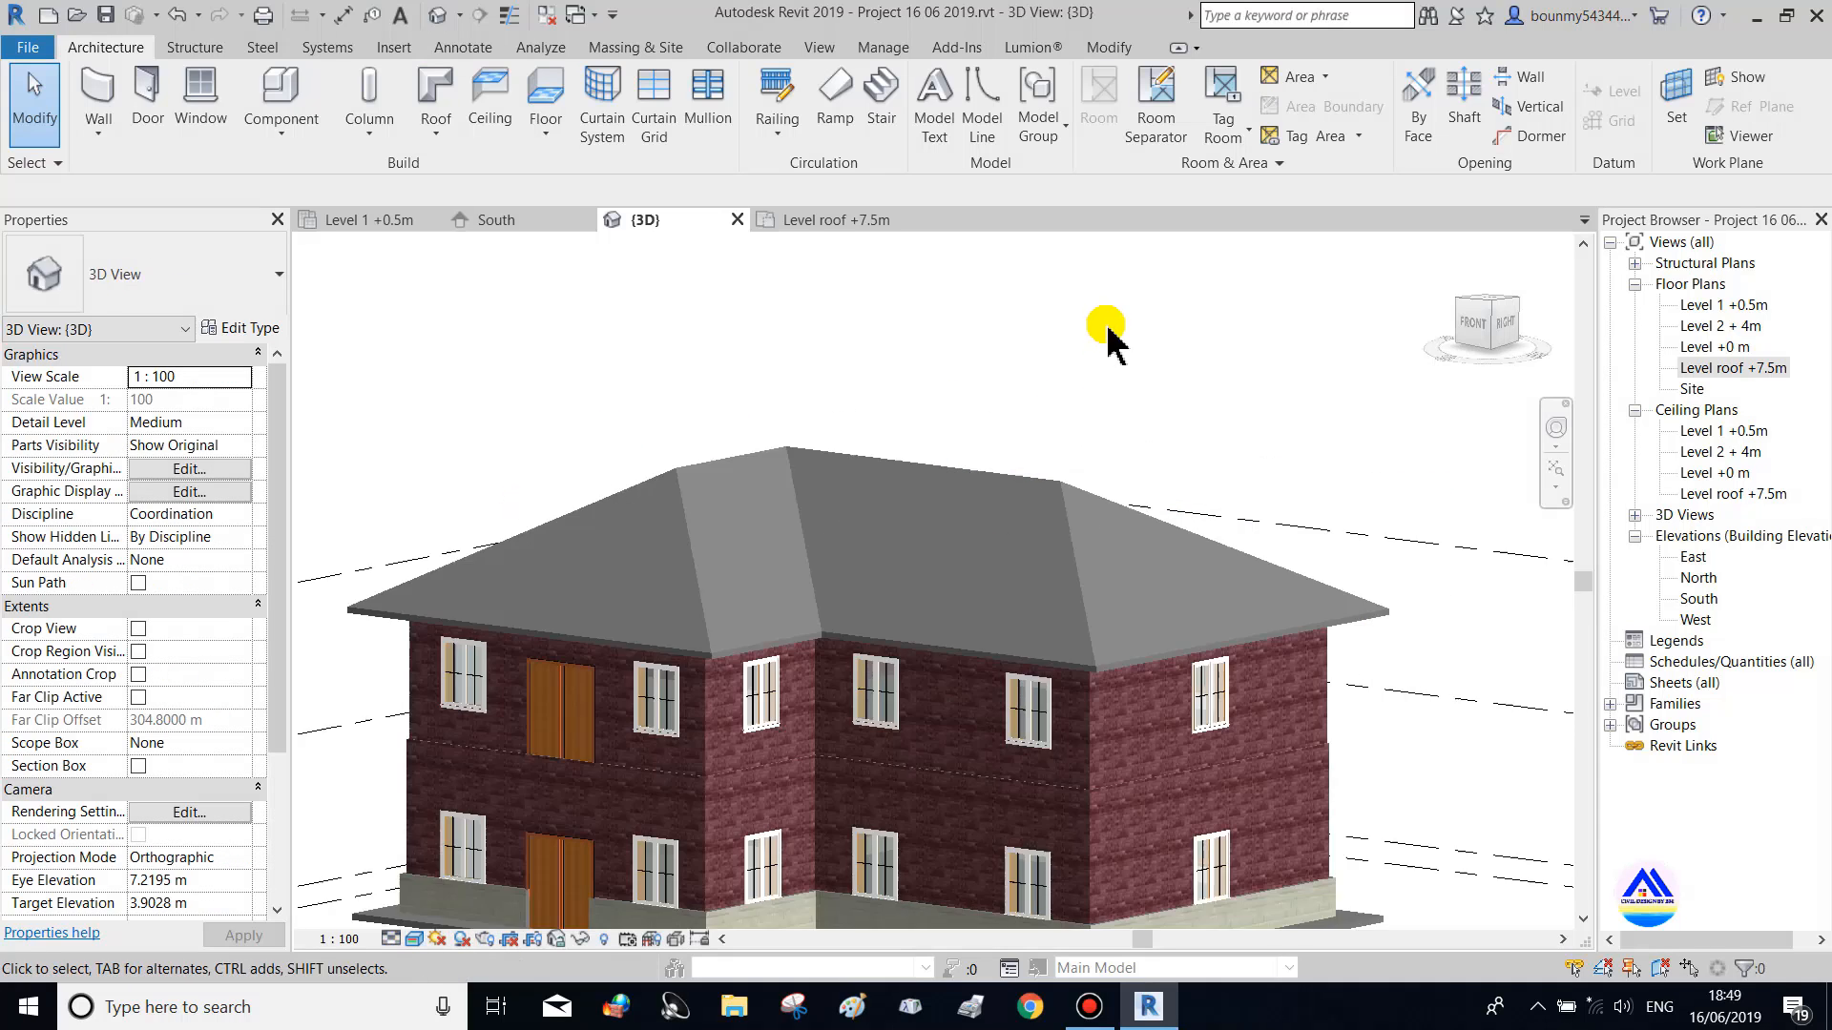
{"action": "middle_click_drag", "start_coordinate": [990, 548], "coordinate": [1043, 523], "text": "shift"}
{"action": "scroll", "coordinate": [1035, 524], "scroll_direction": "down", "scroll_amount": 3}
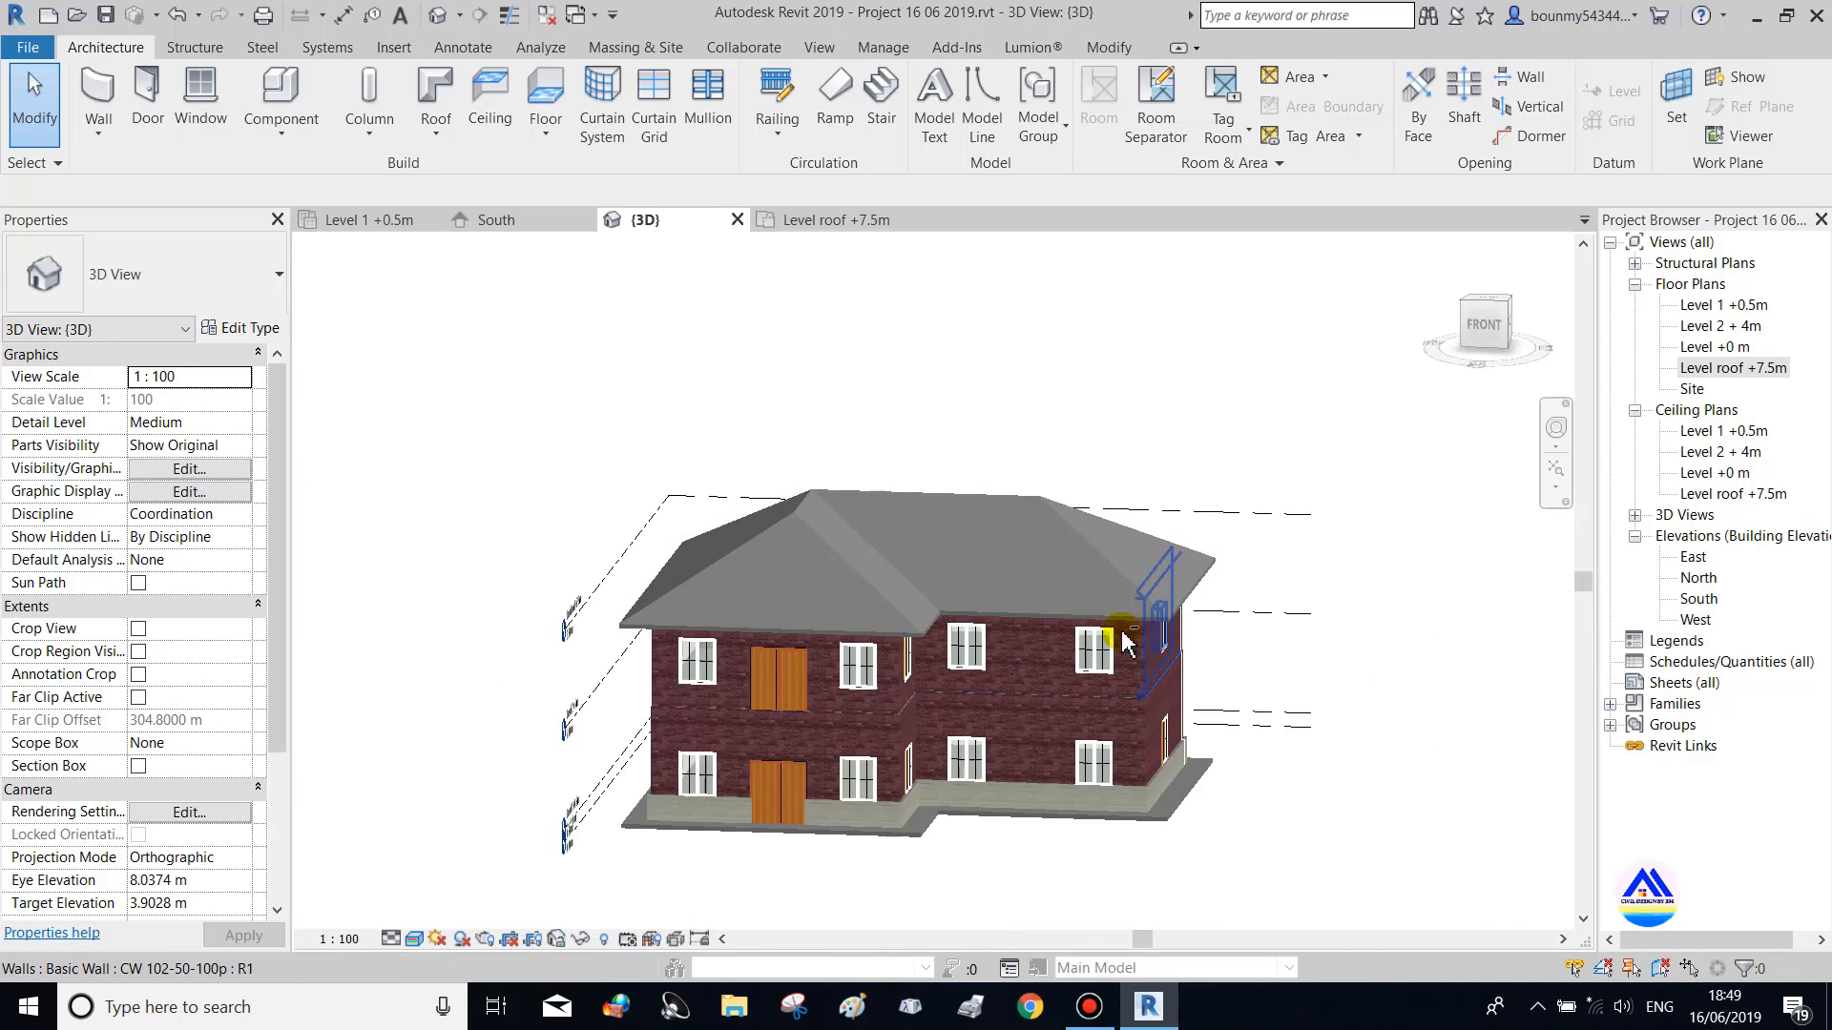
{"action": "left_click", "coordinate": [1064, 534]}
{"action": "left_click", "coordinate": [1057, 518]}
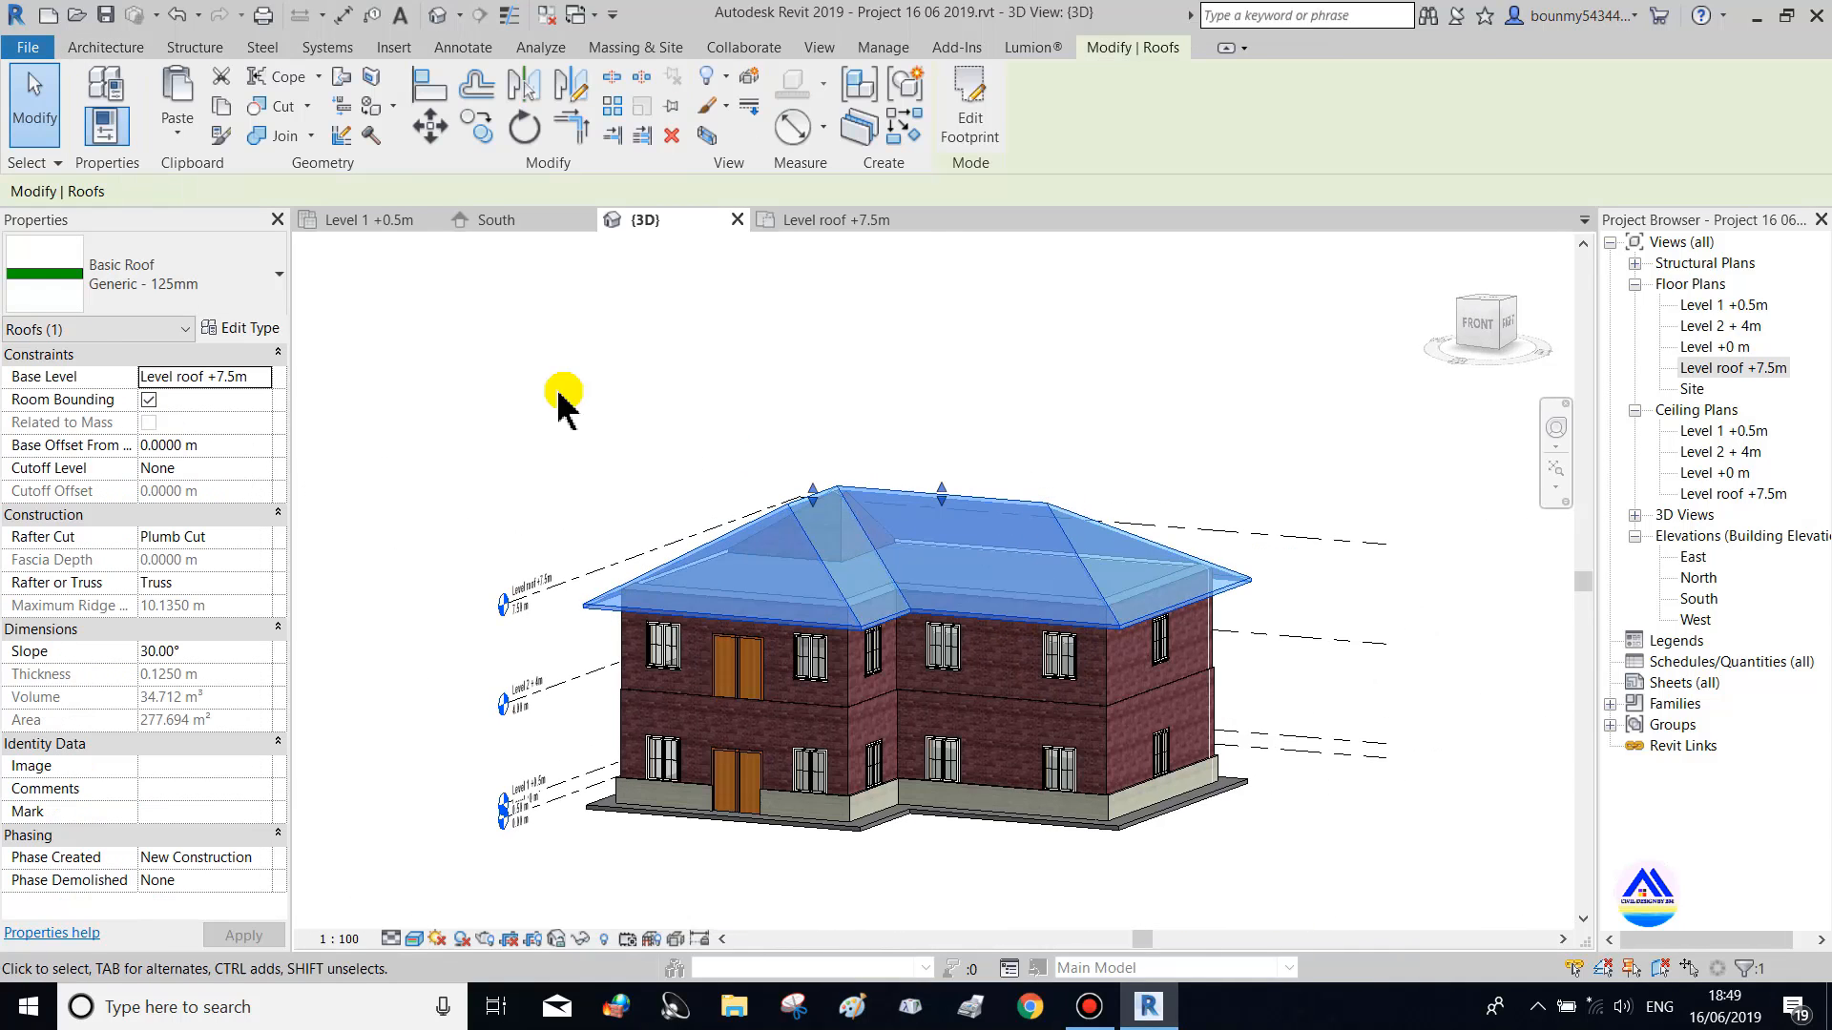
{"action": "left_click", "coordinate": [229, 332]}
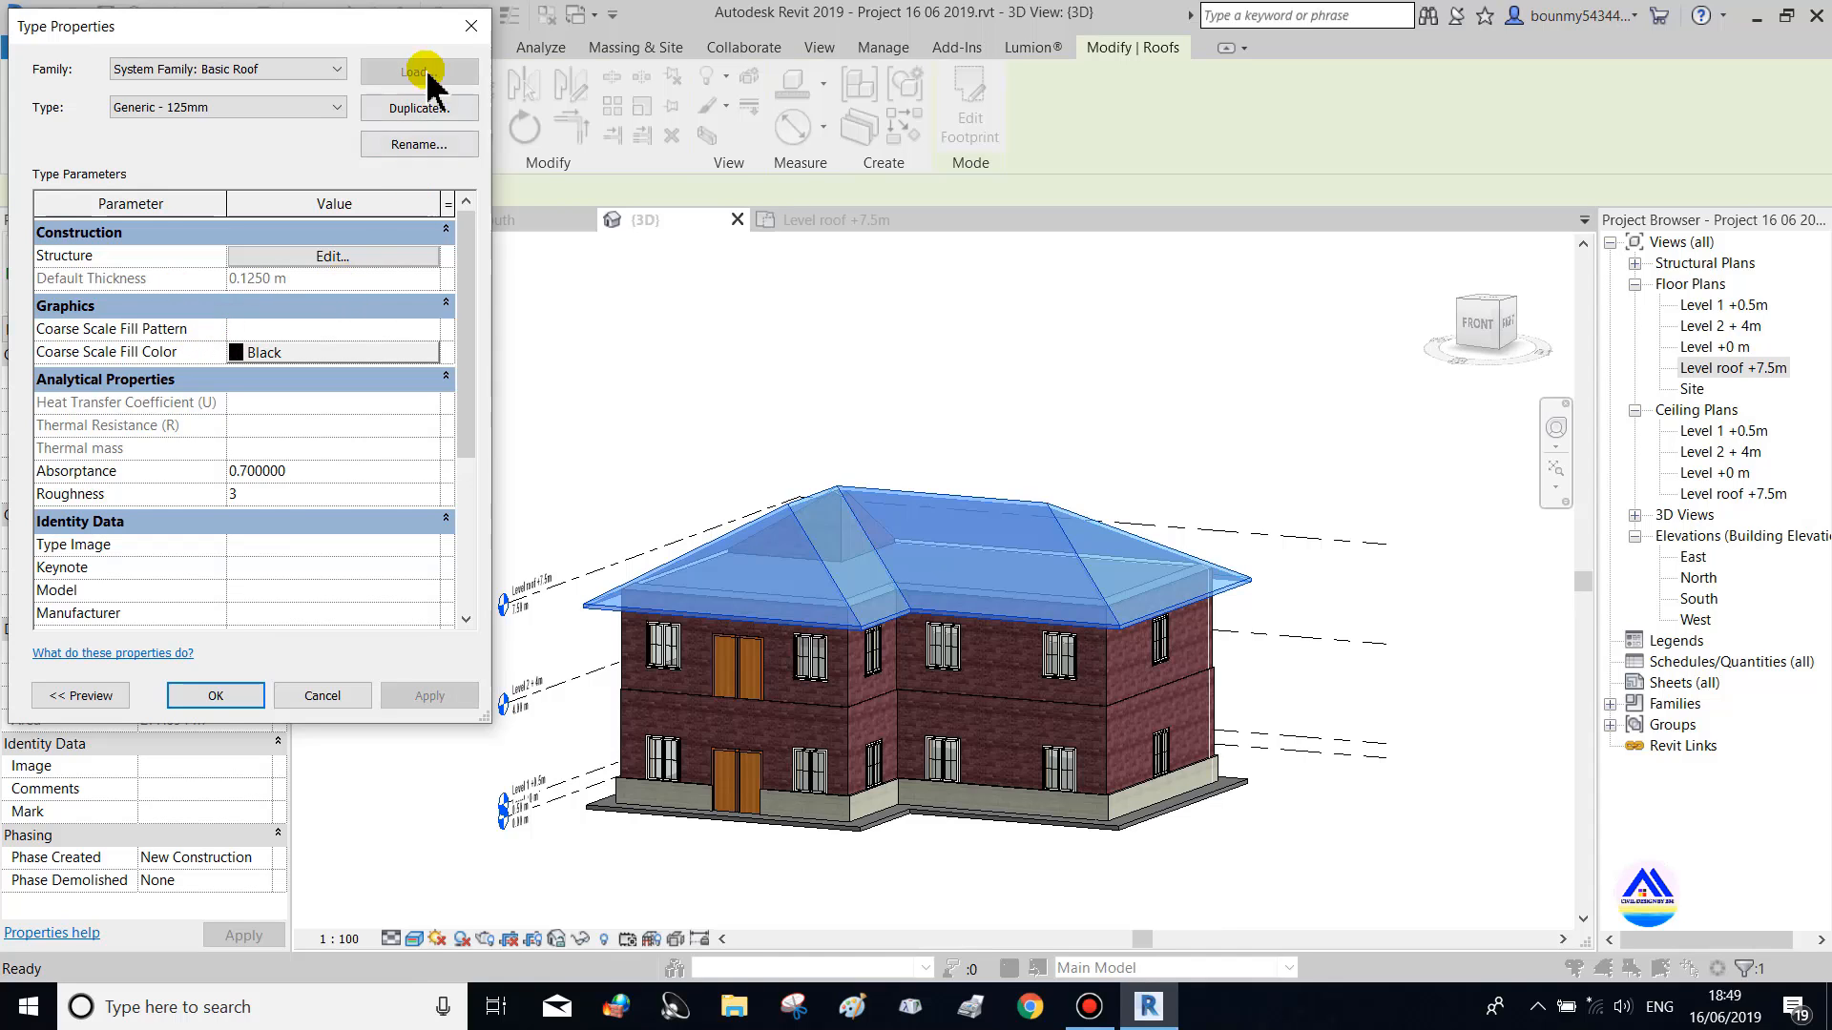
{"action": "left_click", "coordinate": [474, 26]}
{"action": "left_click", "coordinate": [872, 380]}
Open the roof type's structure for editing and create a new material named root 1 for its structure layer
{"action": "left_click", "coordinate": [1059, 490]}
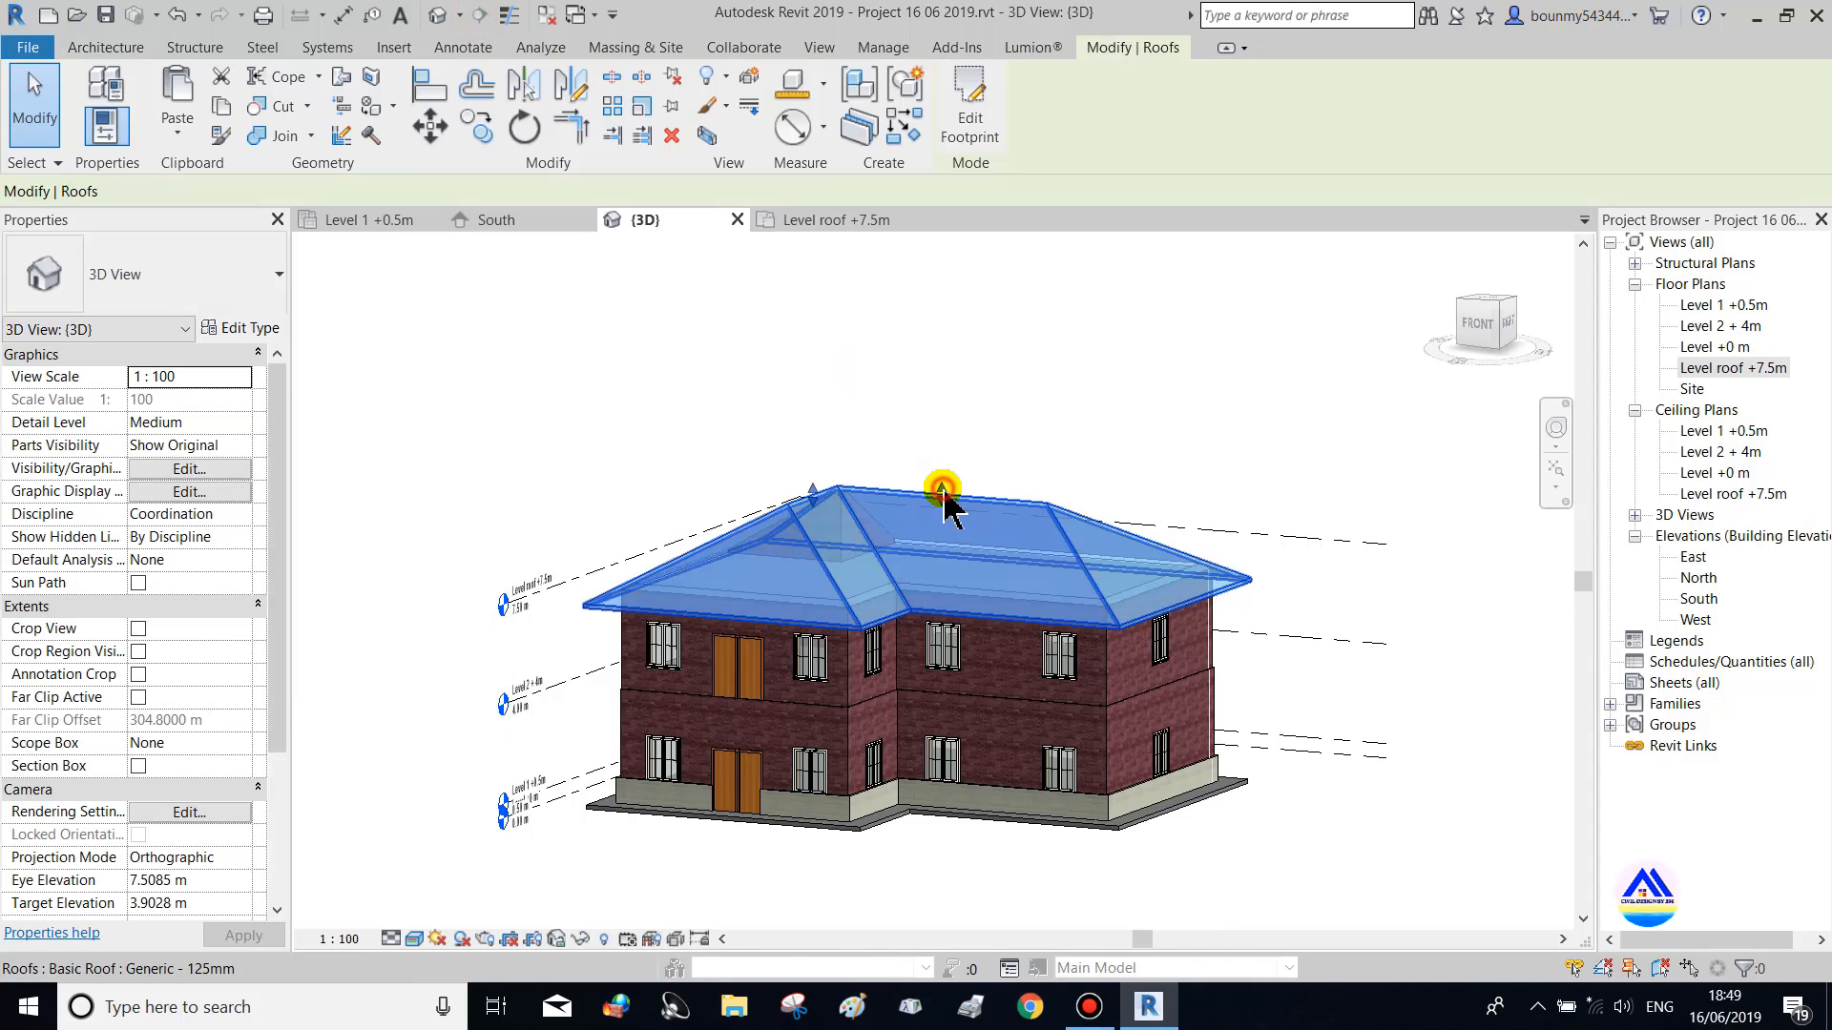
{"action": "left_click", "coordinate": [231, 330]}
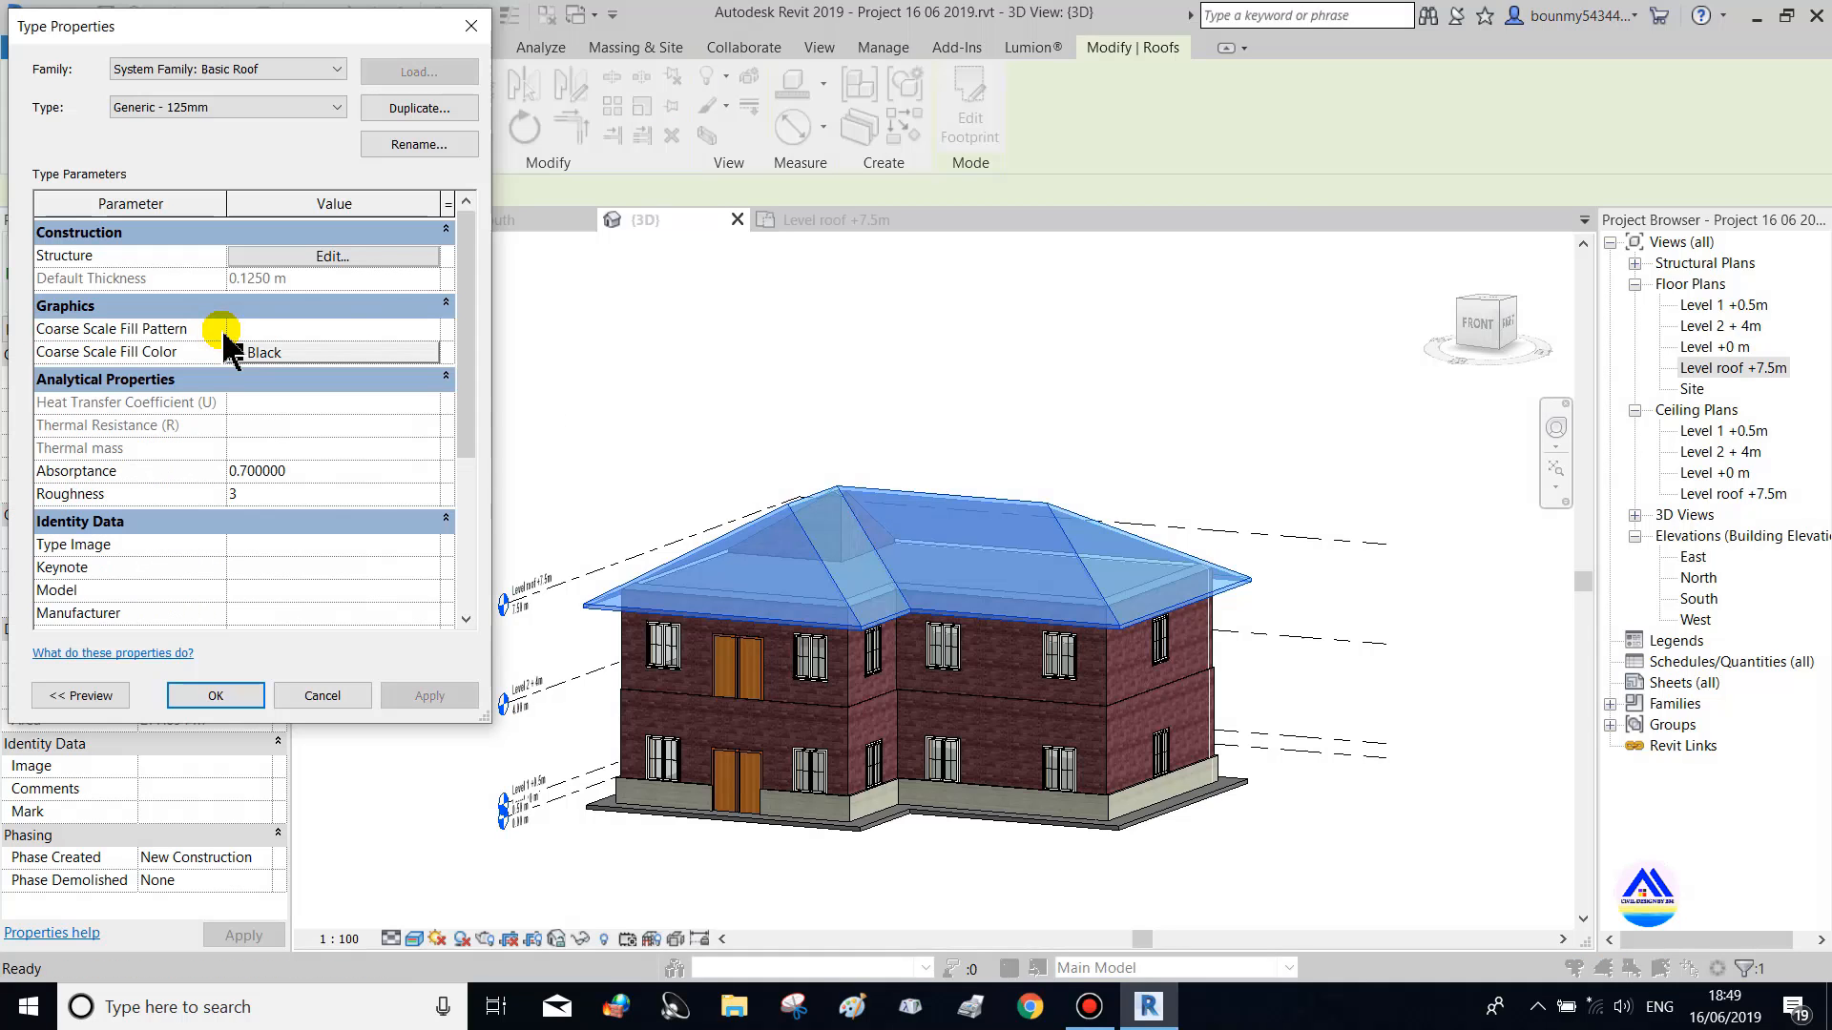
{"action": "left_click", "coordinate": [330, 257]}
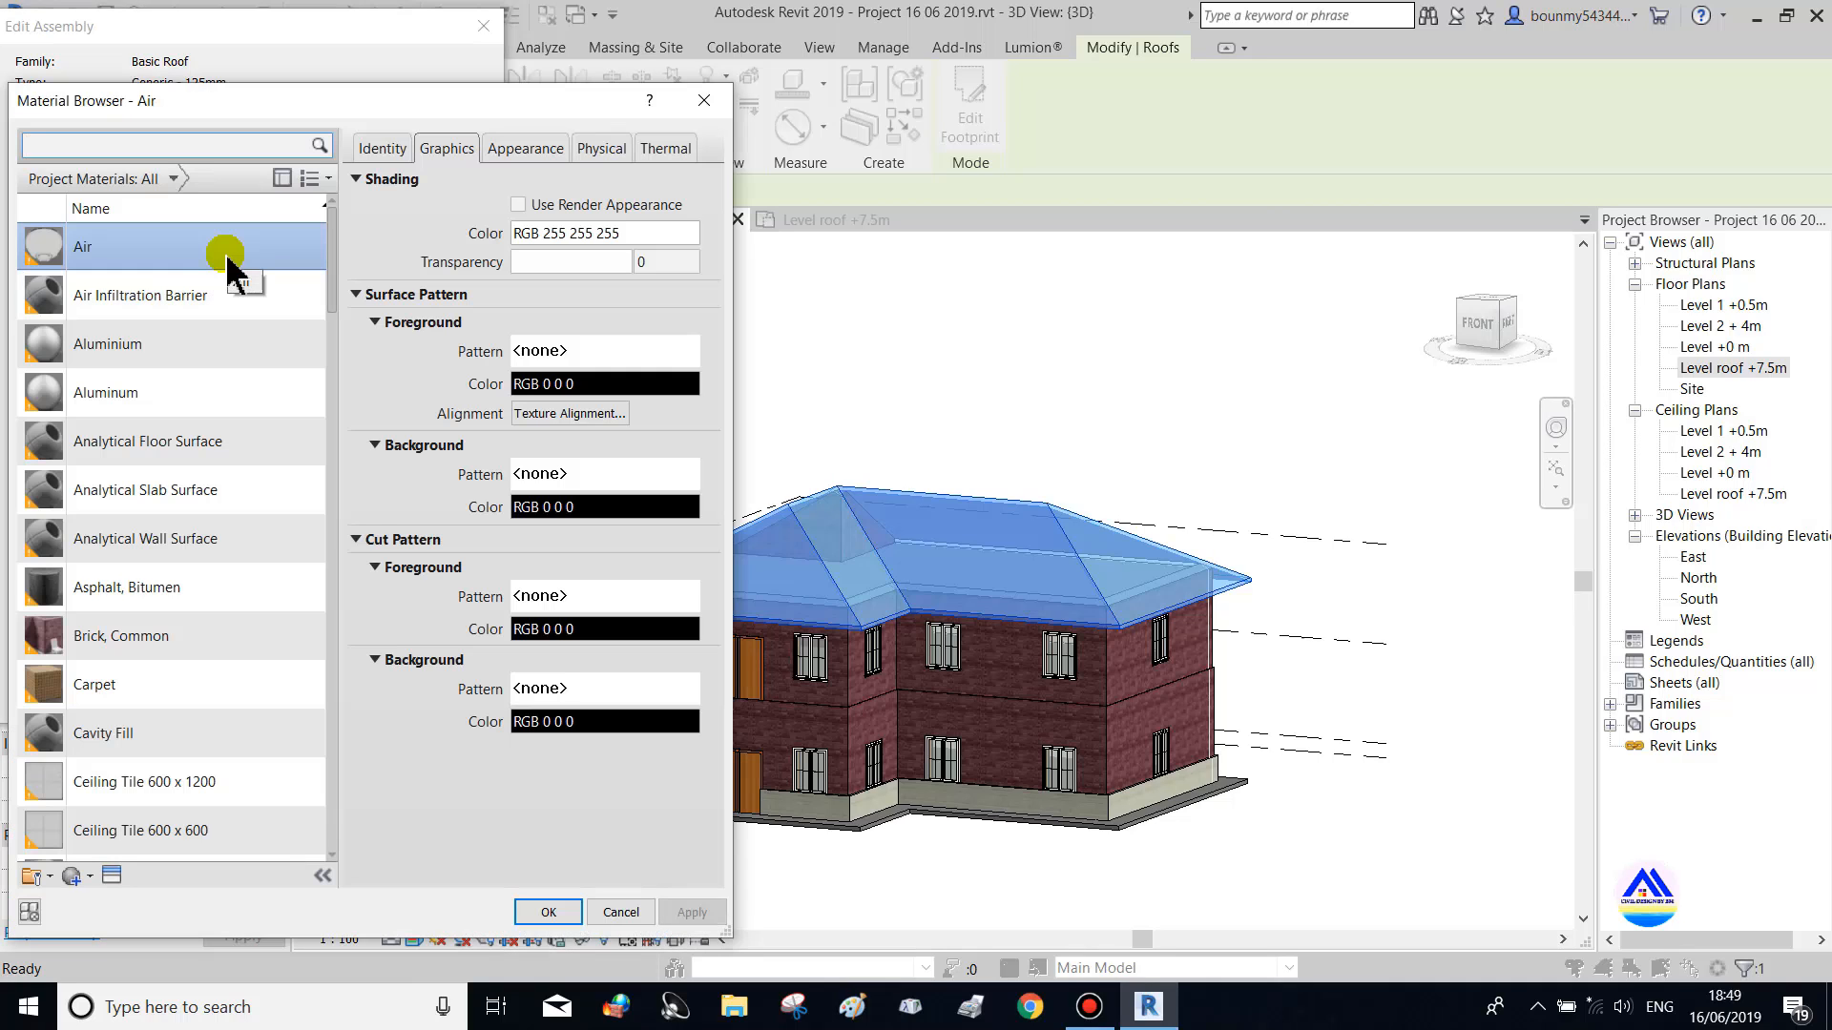
{"action": "scroll", "coordinate": [229, 258], "scroll_direction": "down", "scroll_amount": 20}
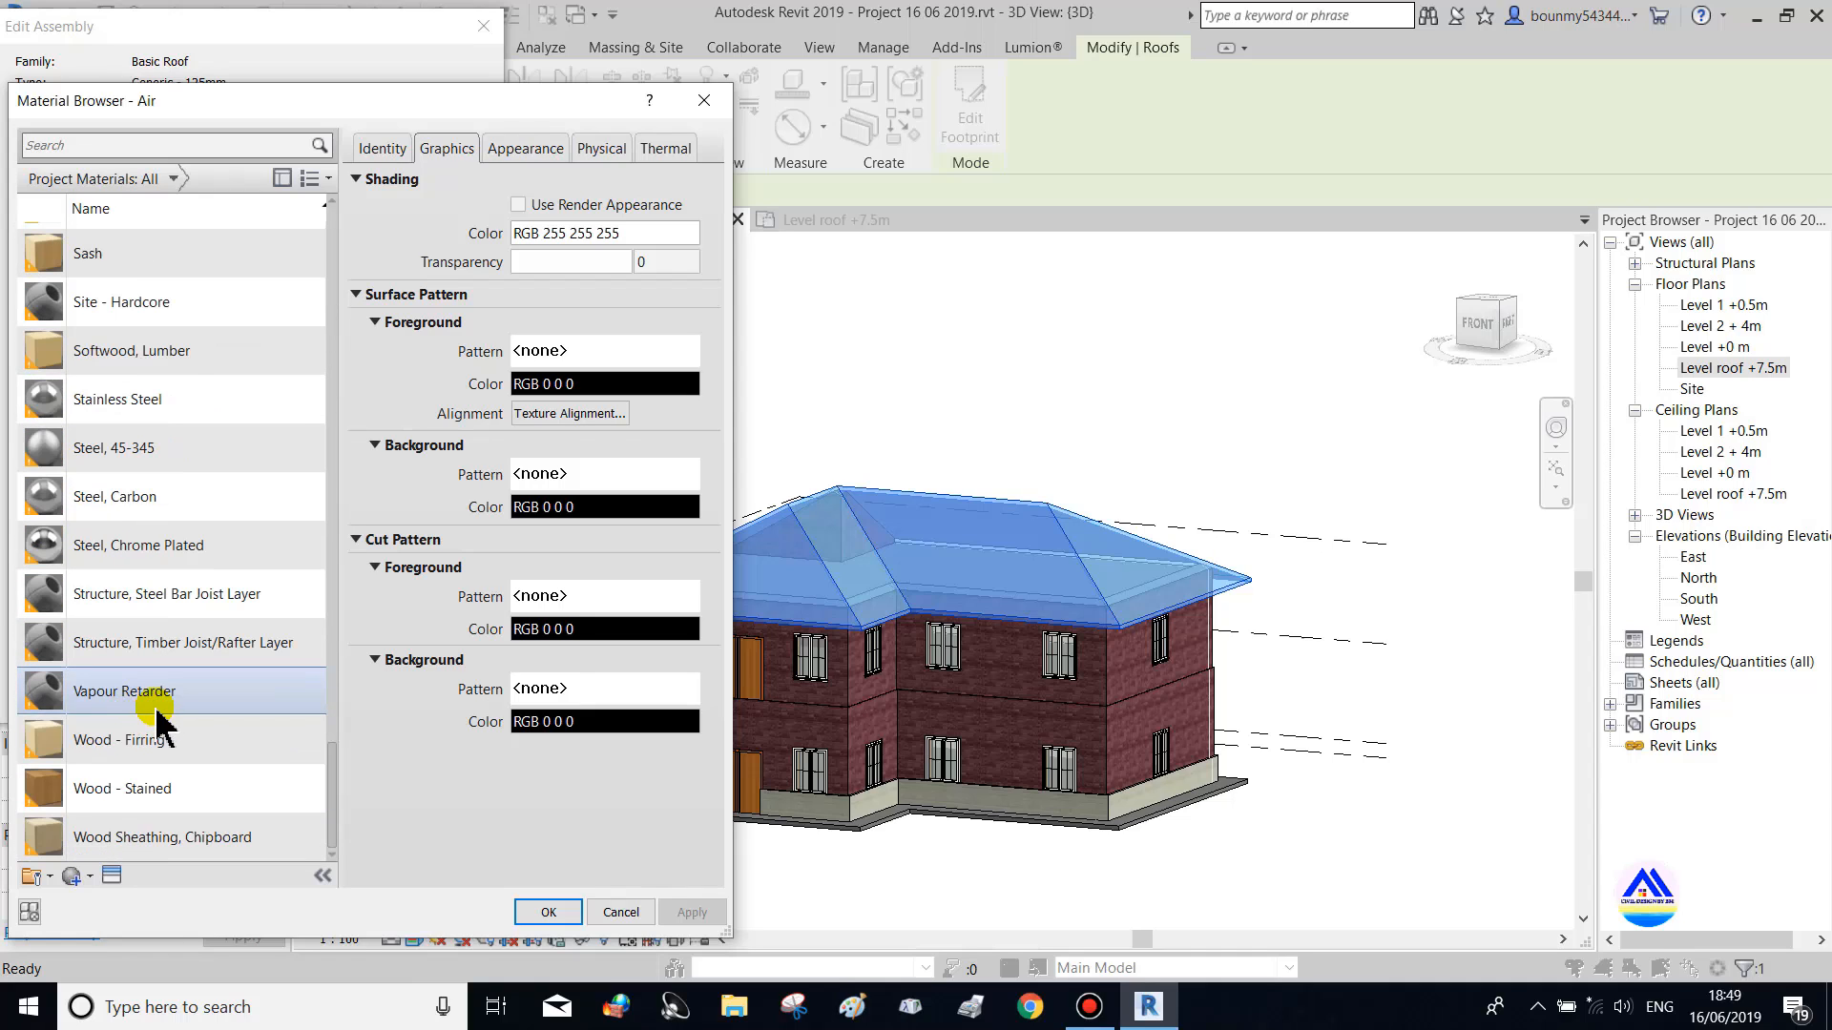
{"action": "left_click", "coordinate": [72, 877]}
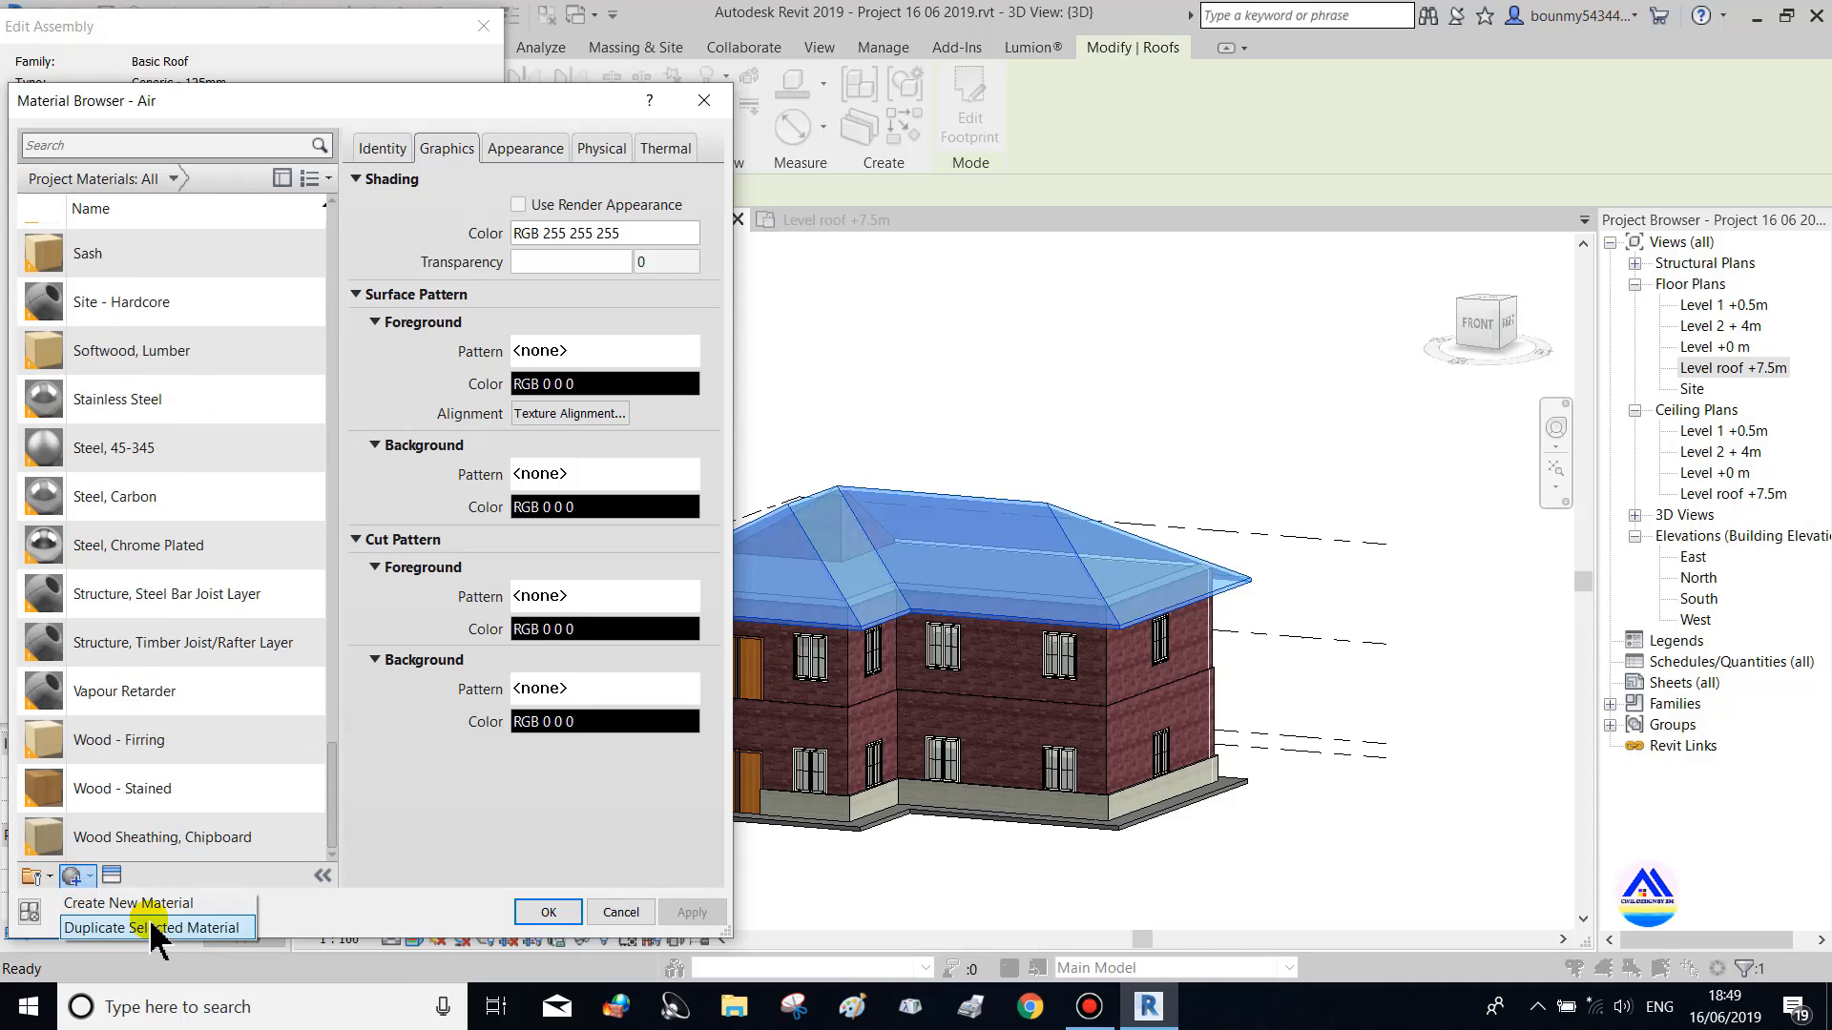
{"action": "left_click", "coordinate": [128, 903]}
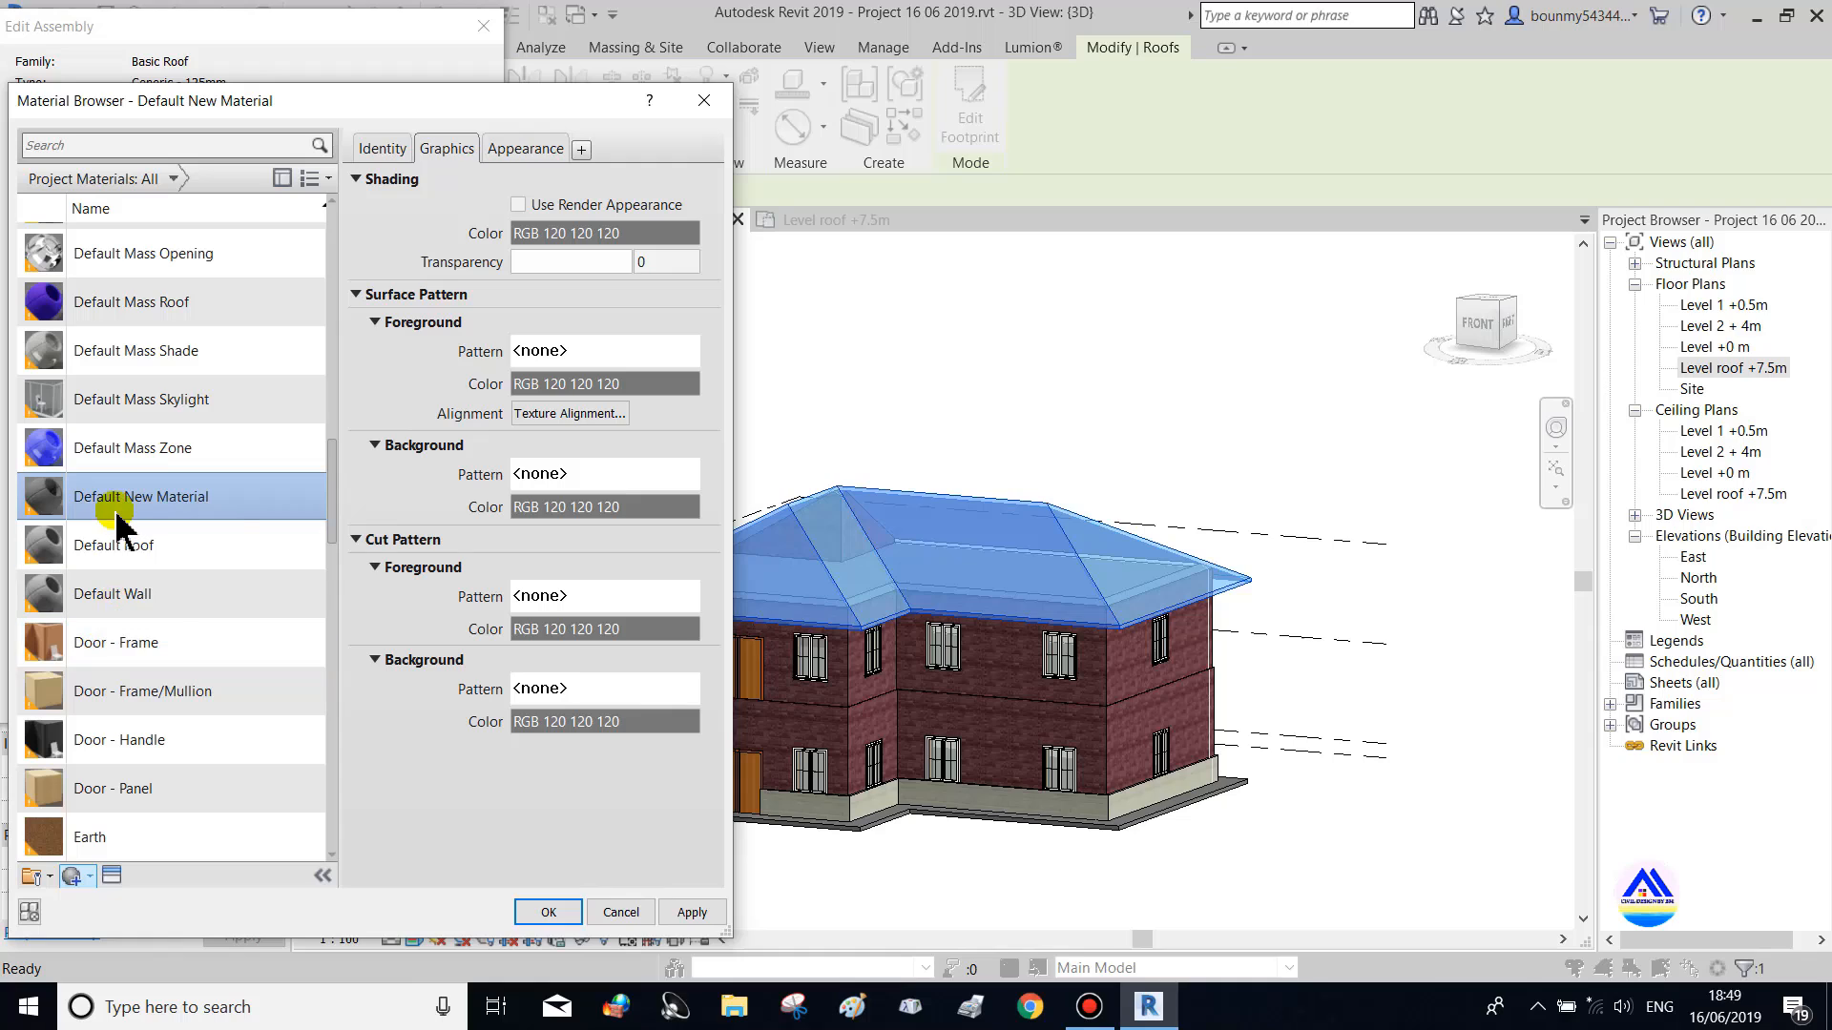
{"action": "right_click", "coordinate": [115, 515]}
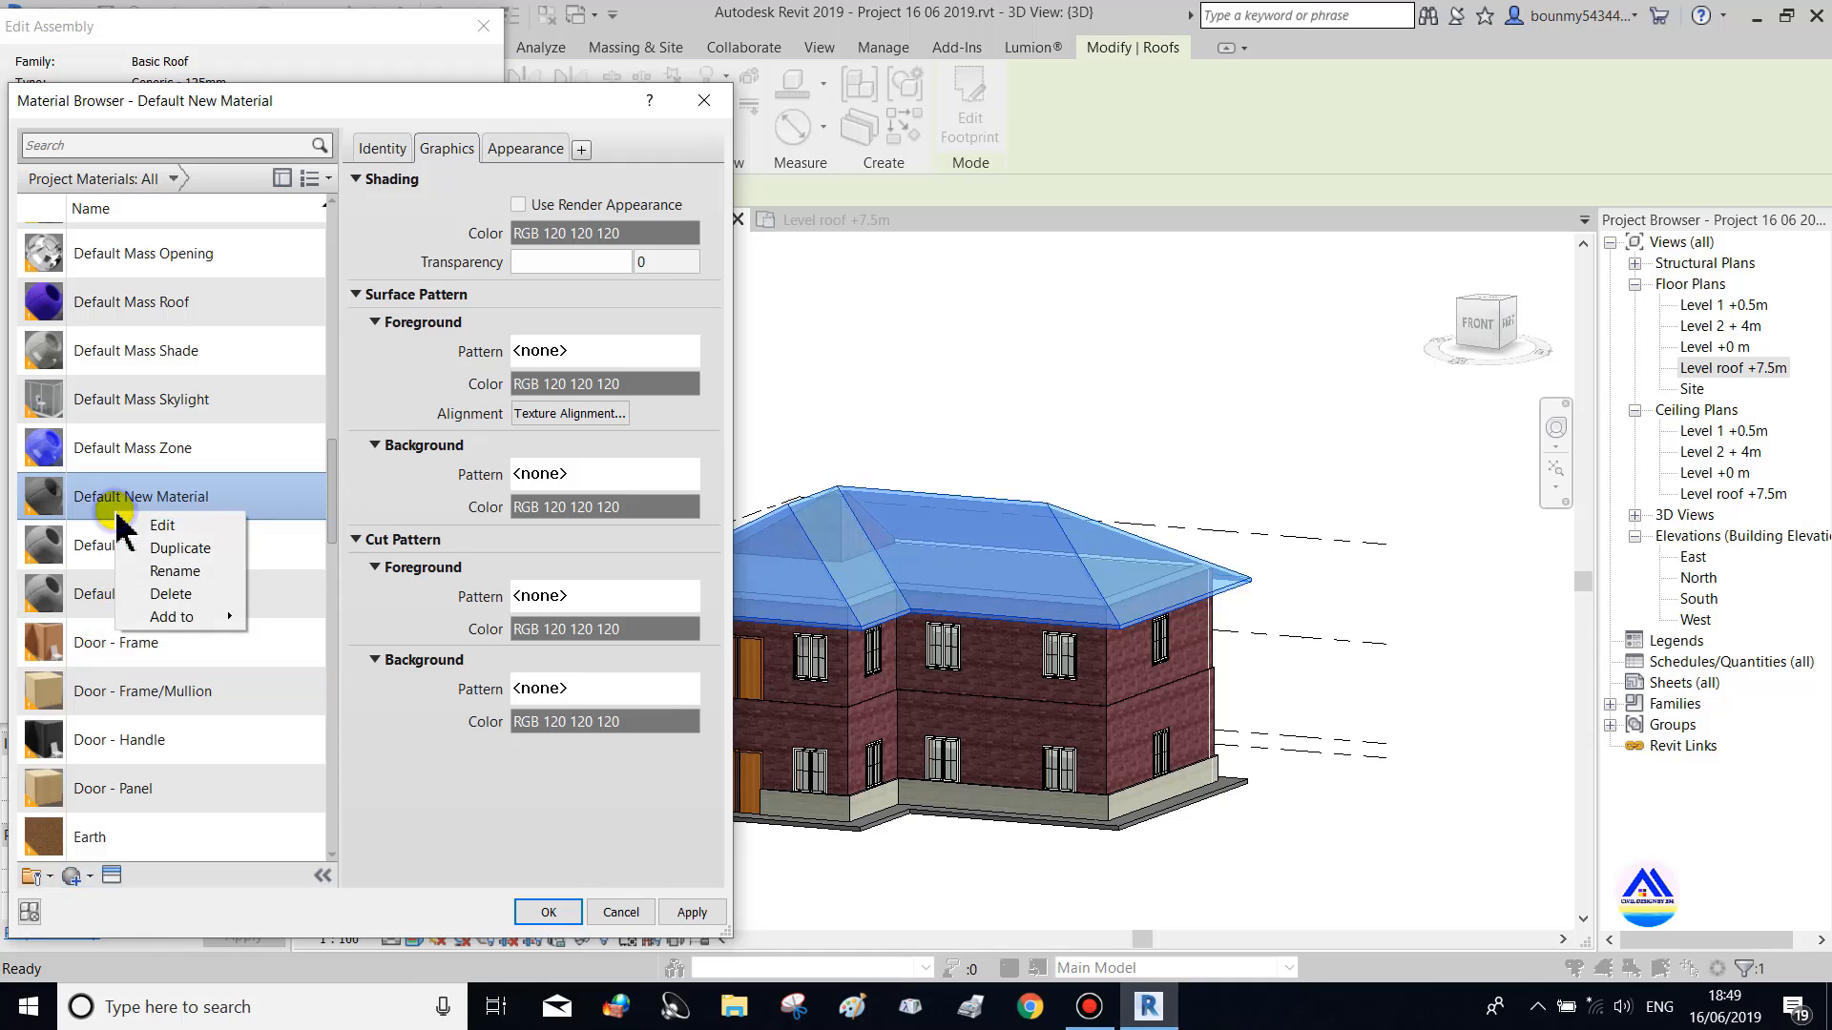
{"action": "left_click", "coordinate": [173, 572]}
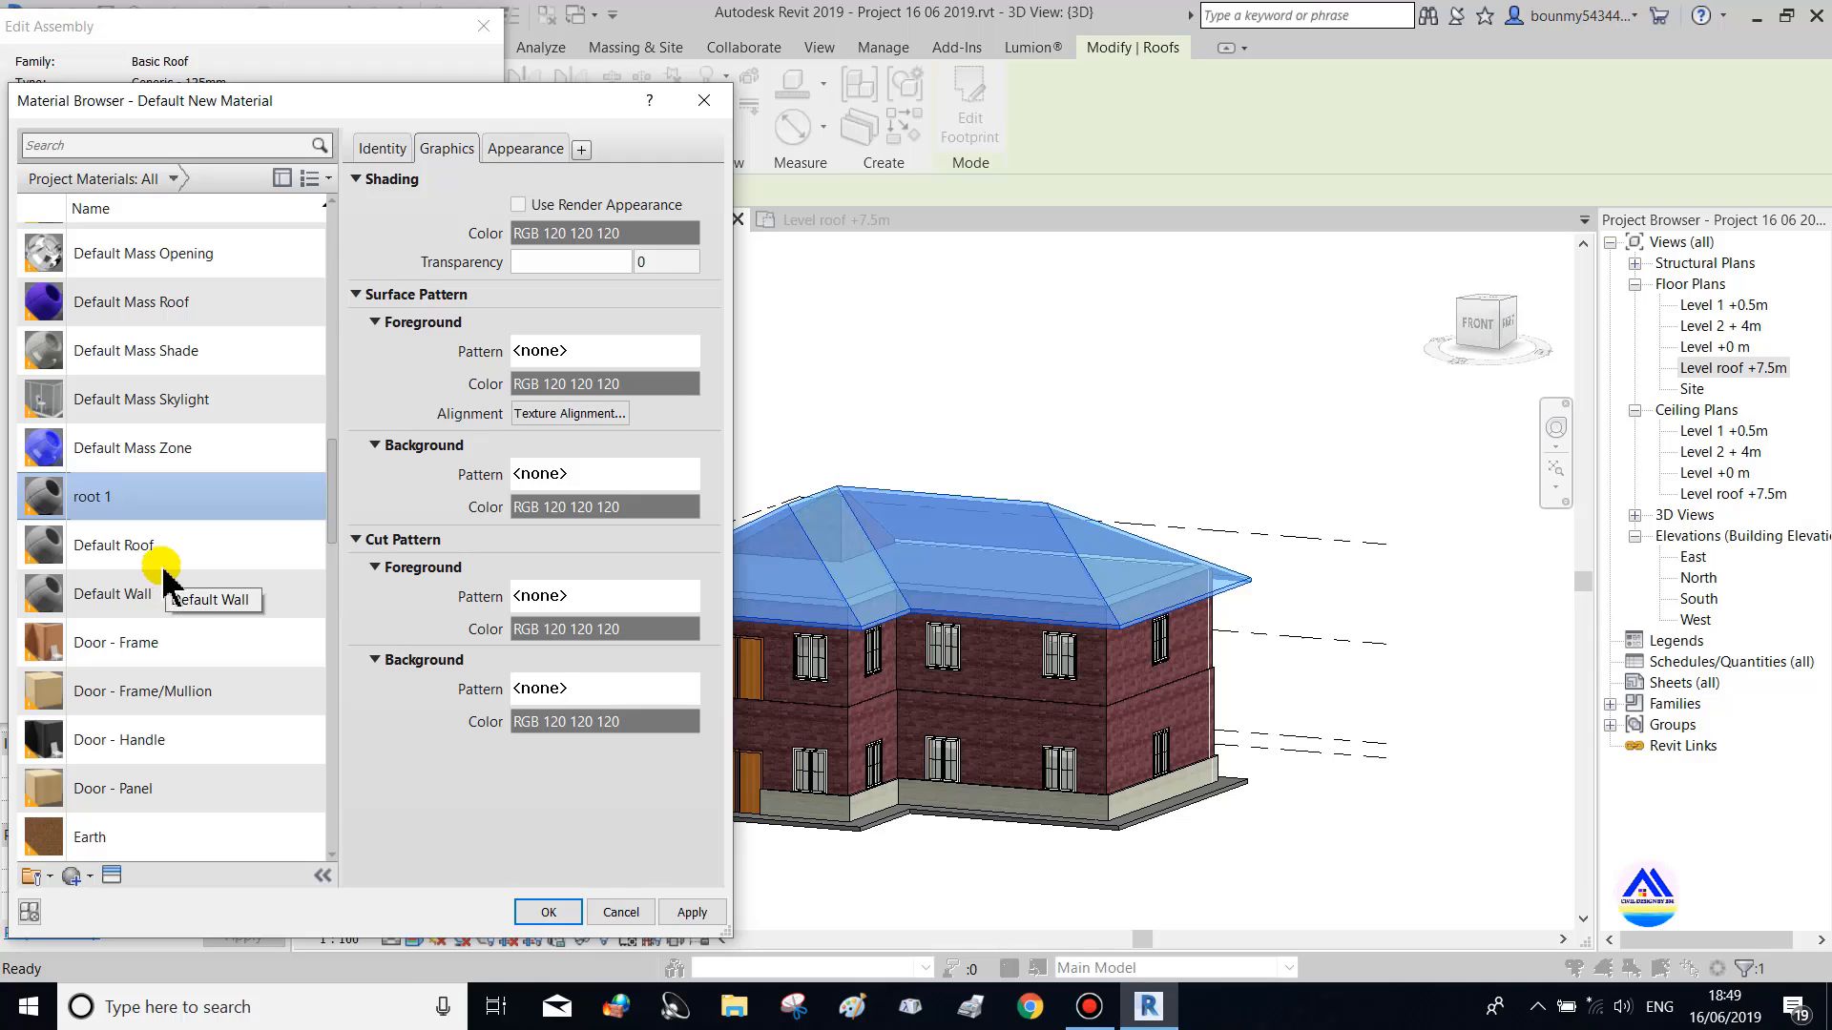
Start choosing an appearance image for root 1 and browse to the roof textures folder inside materio on drive E:
{"action": "left_click", "coordinate": [524, 148]}
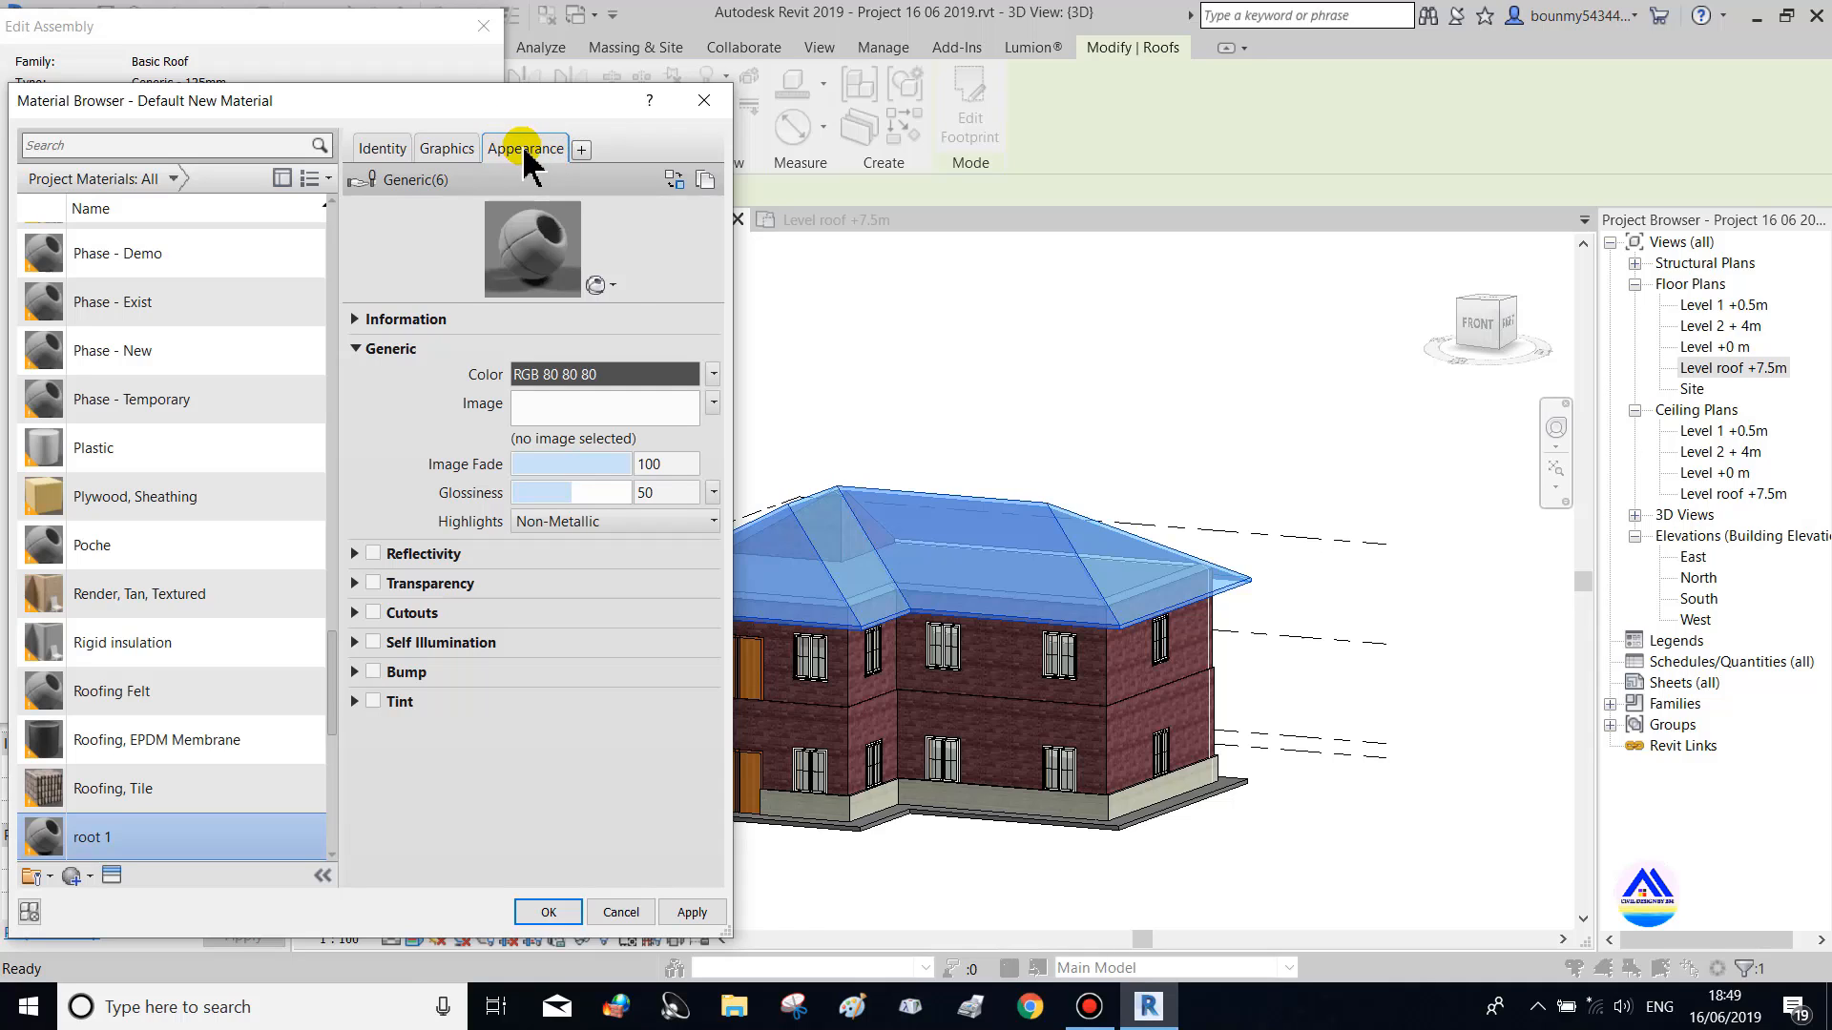
{"action": "left_click", "coordinate": [610, 409]}
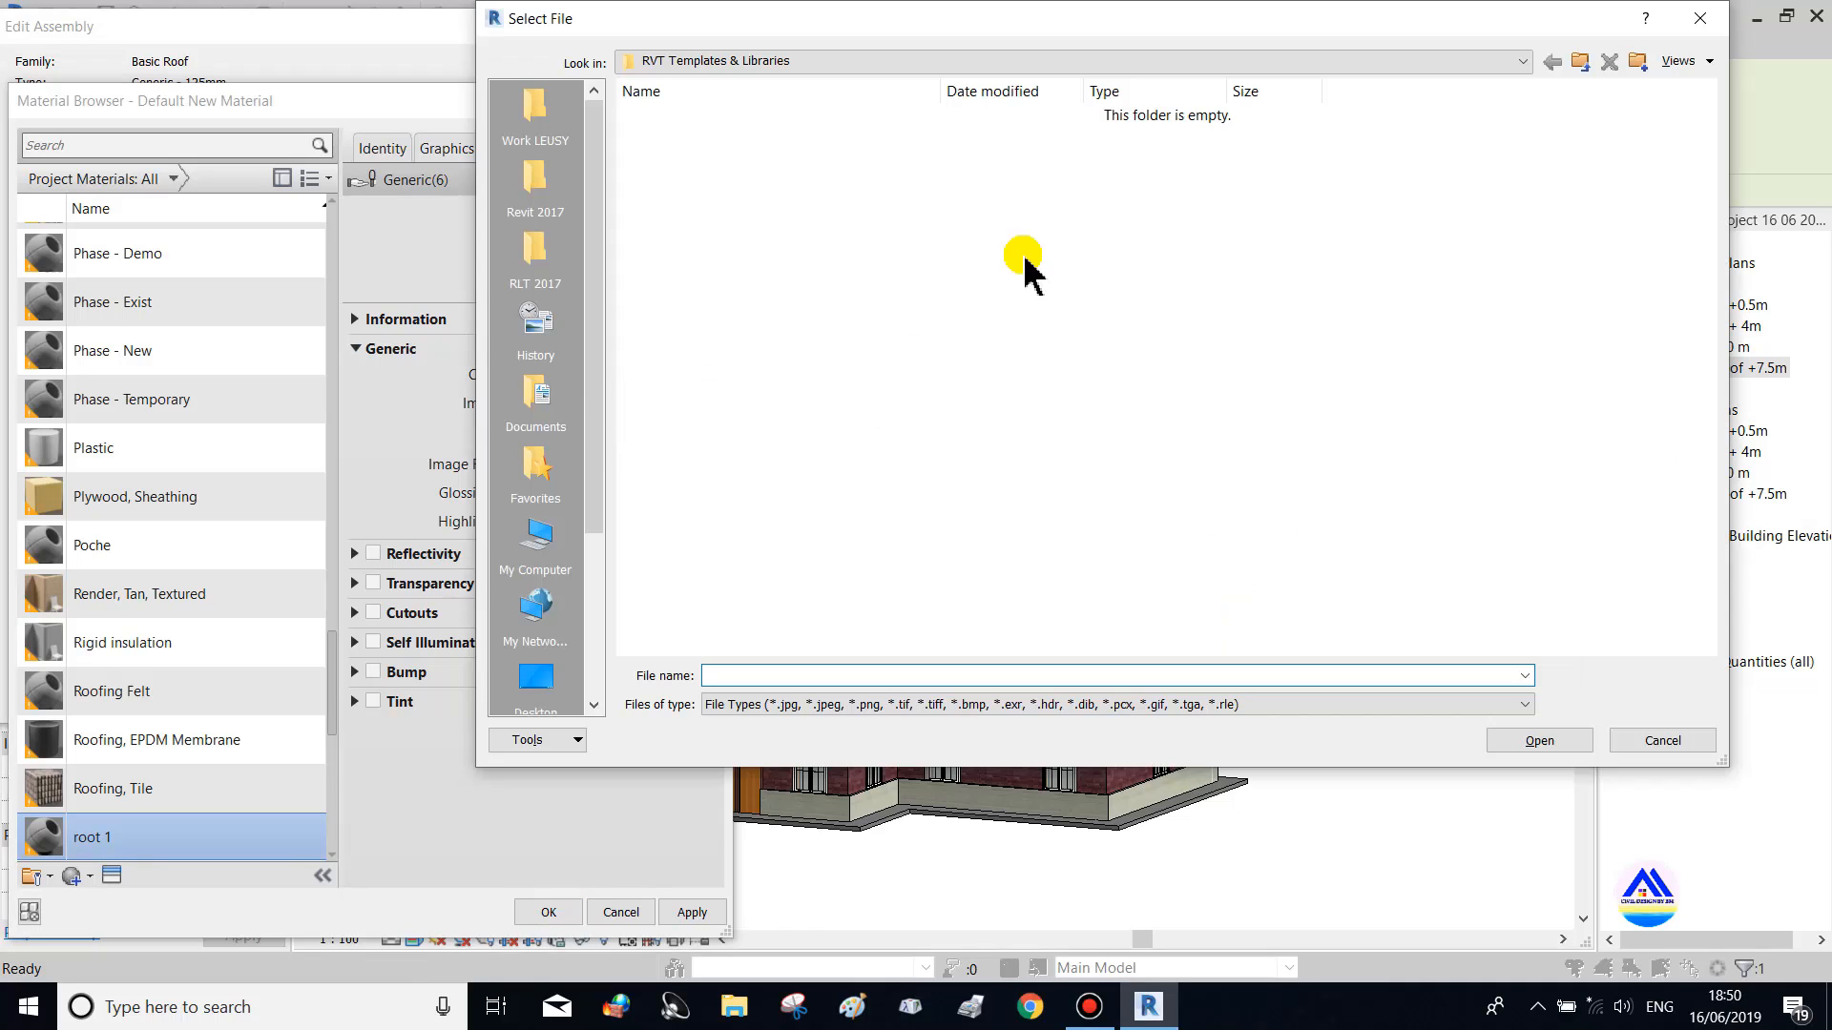
{"action": "left_click", "coordinate": [697, 60]}
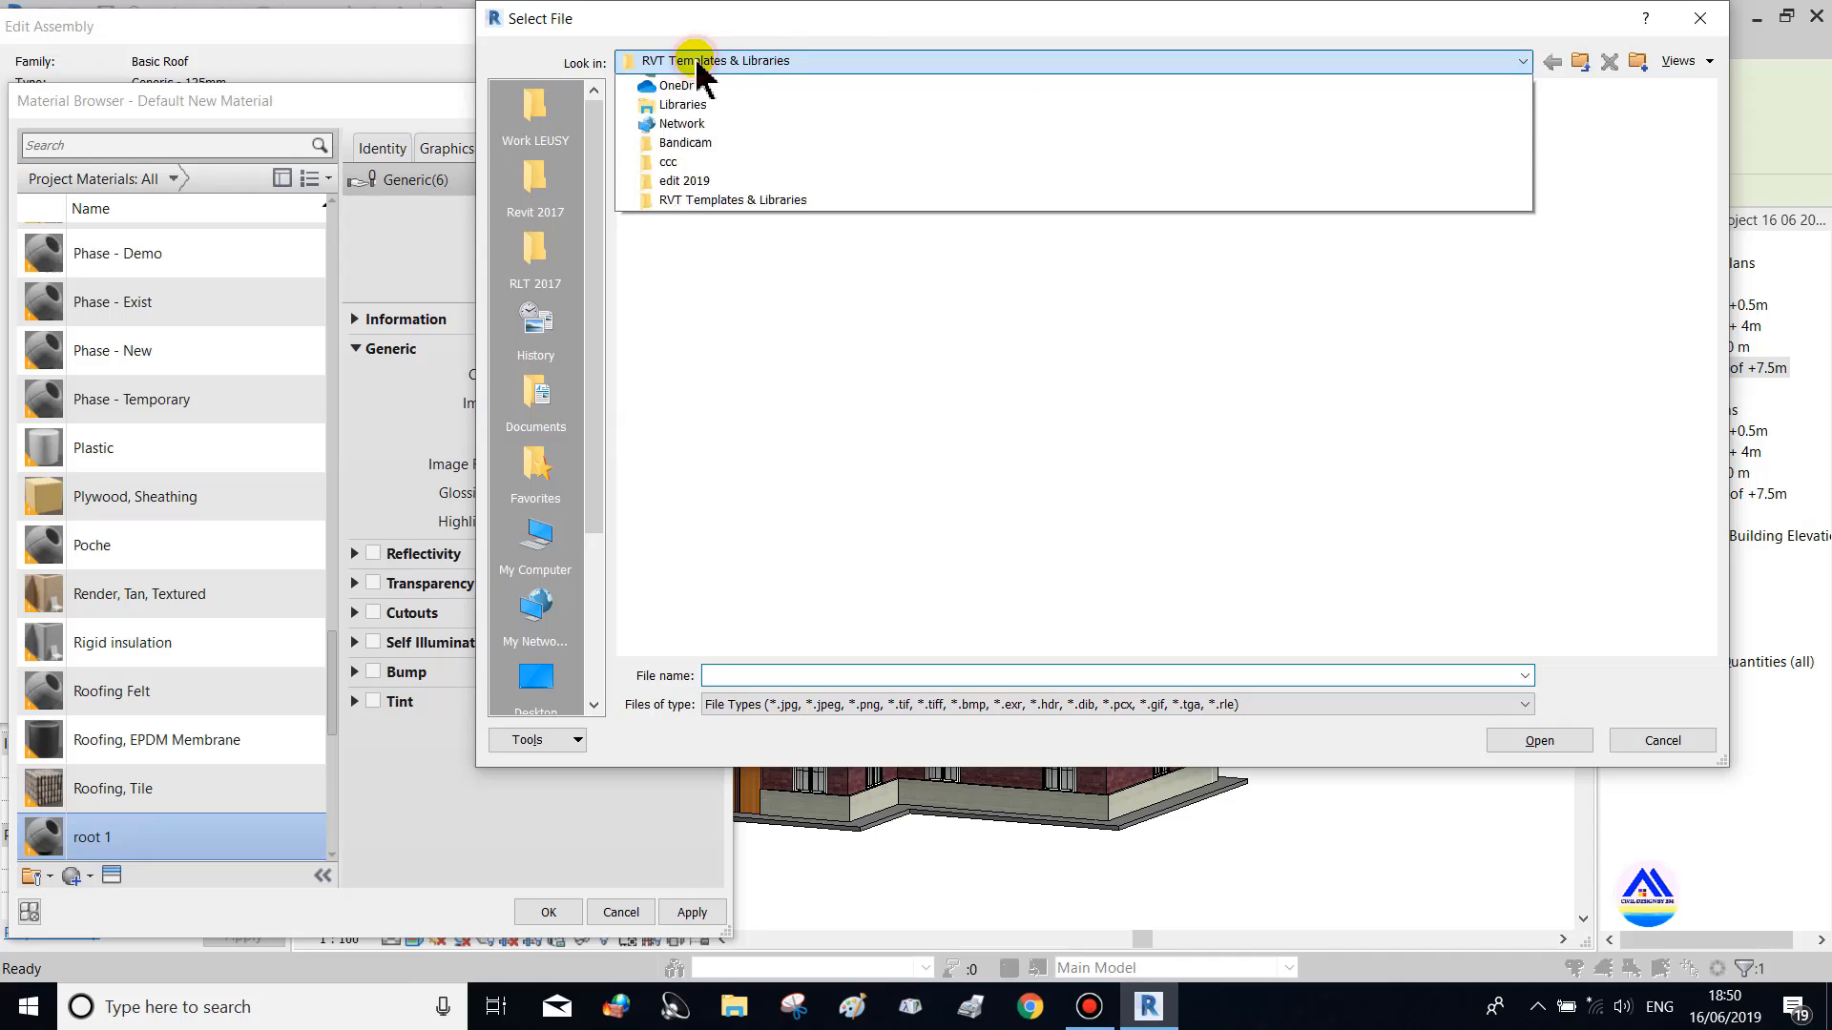
{"action": "left_click", "coordinate": [716, 122]}
{"action": "left_click", "coordinate": [703, 60]}
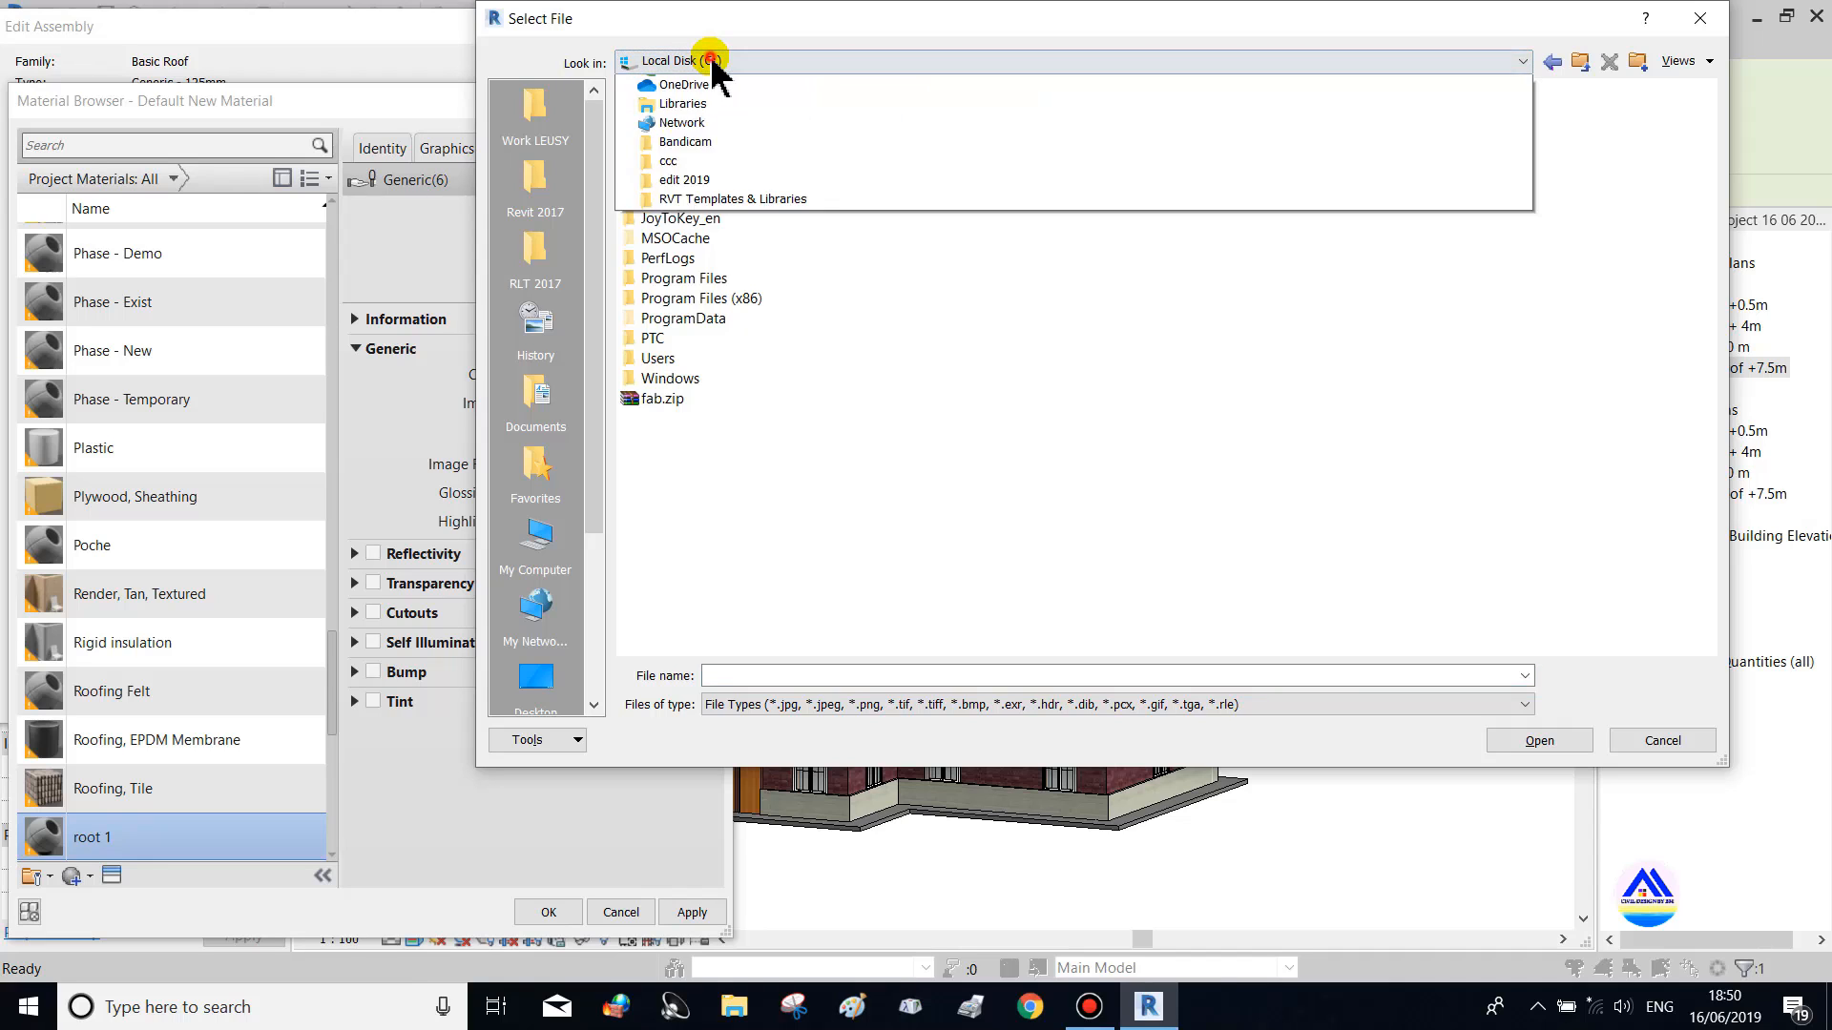
{"action": "left_click", "coordinate": [701, 102]}
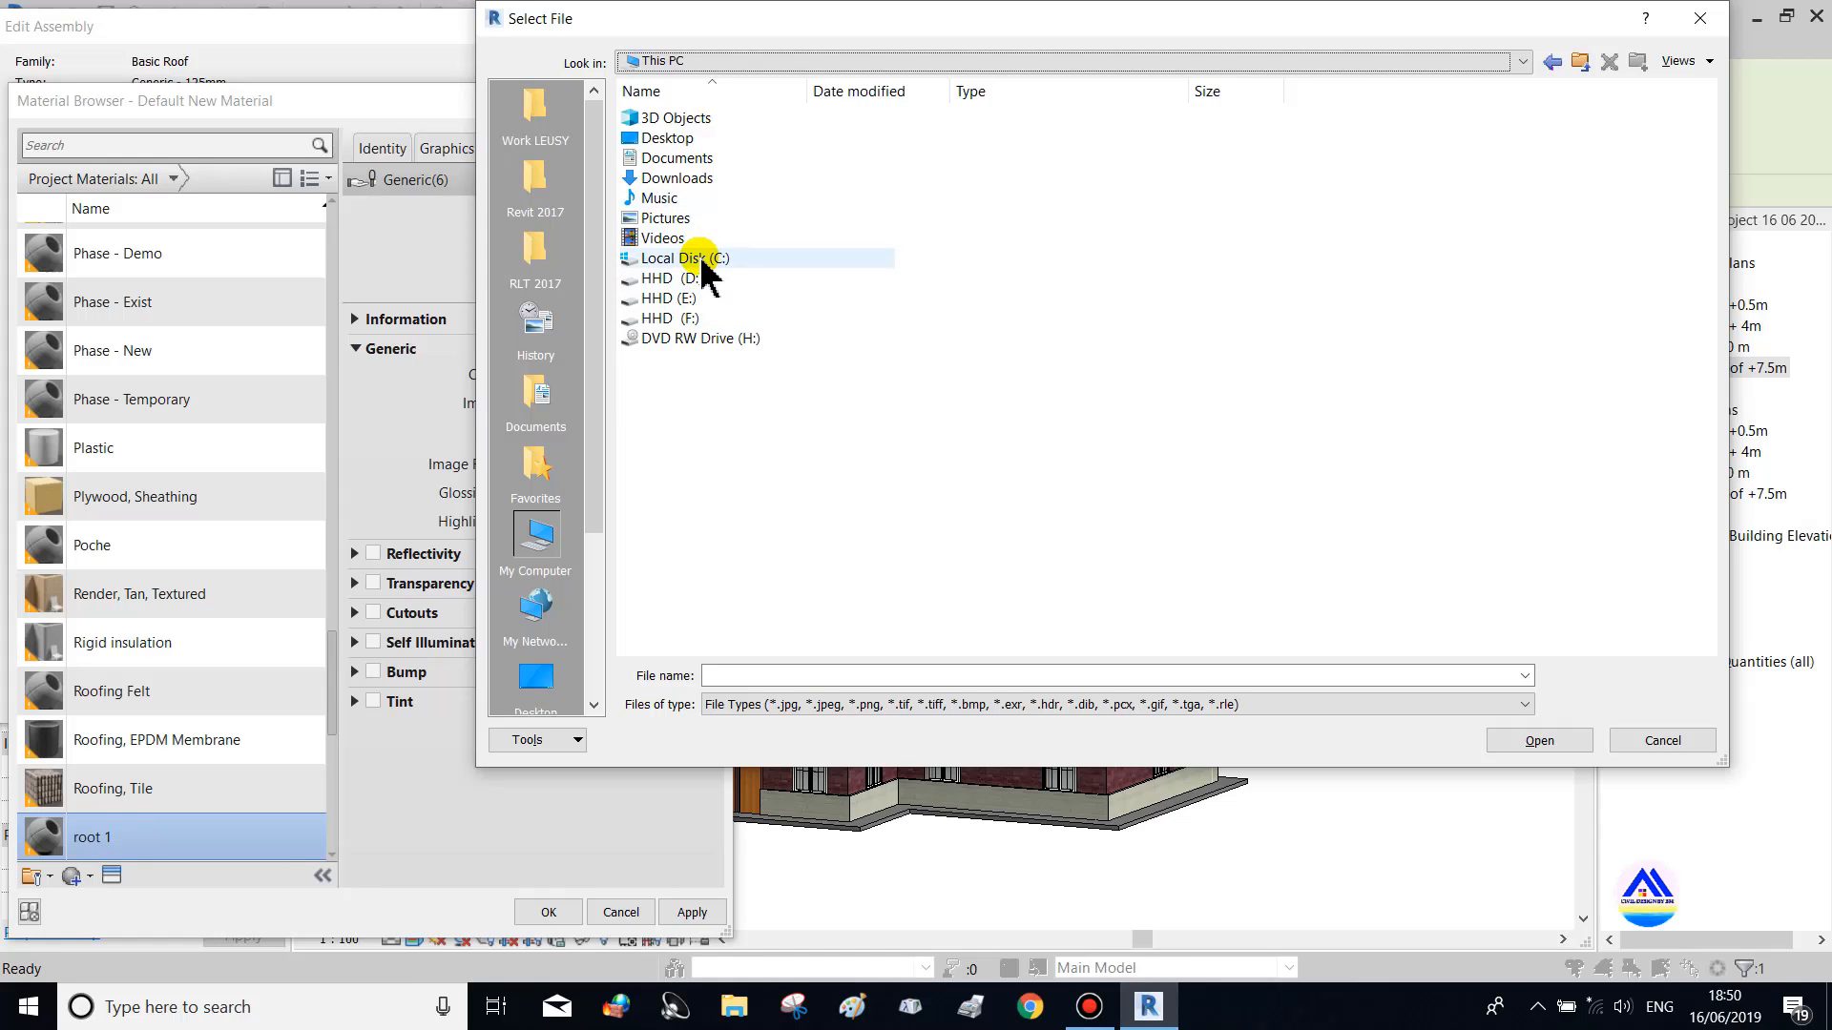
{"action": "double_click", "coordinate": [685, 297]}
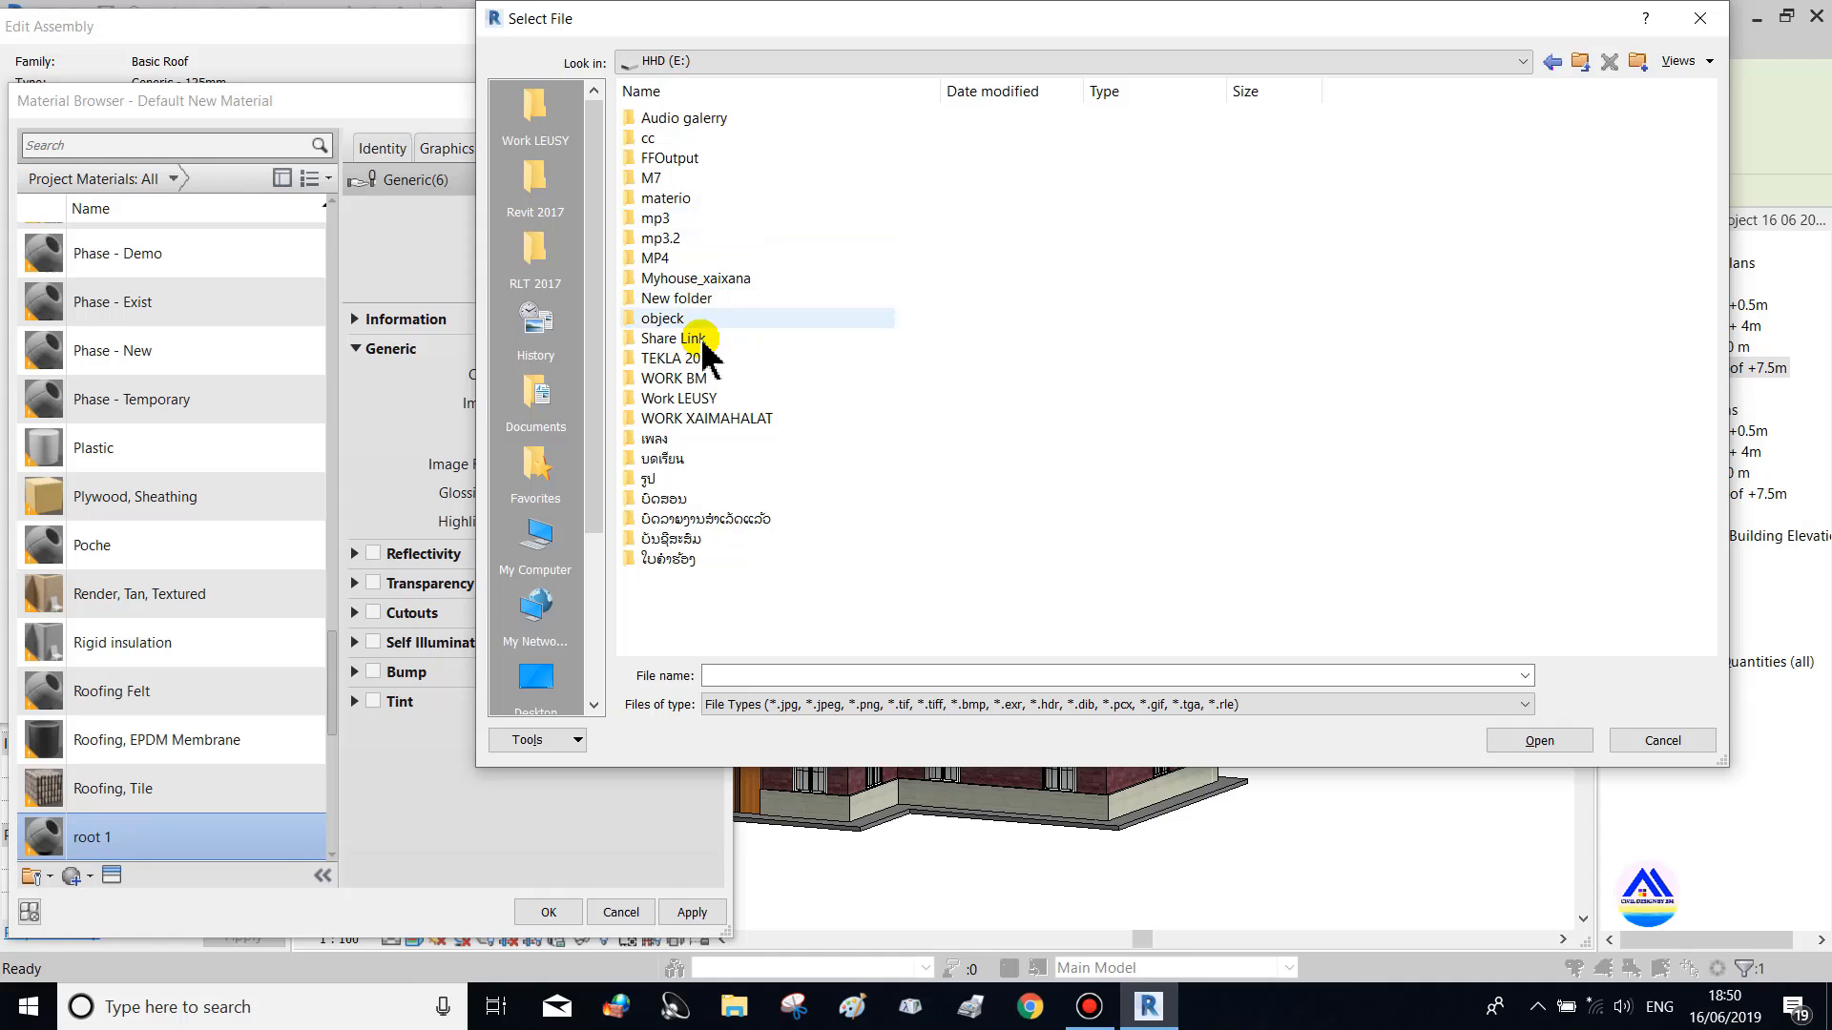
{"action": "double_click", "coordinate": [681, 198]}
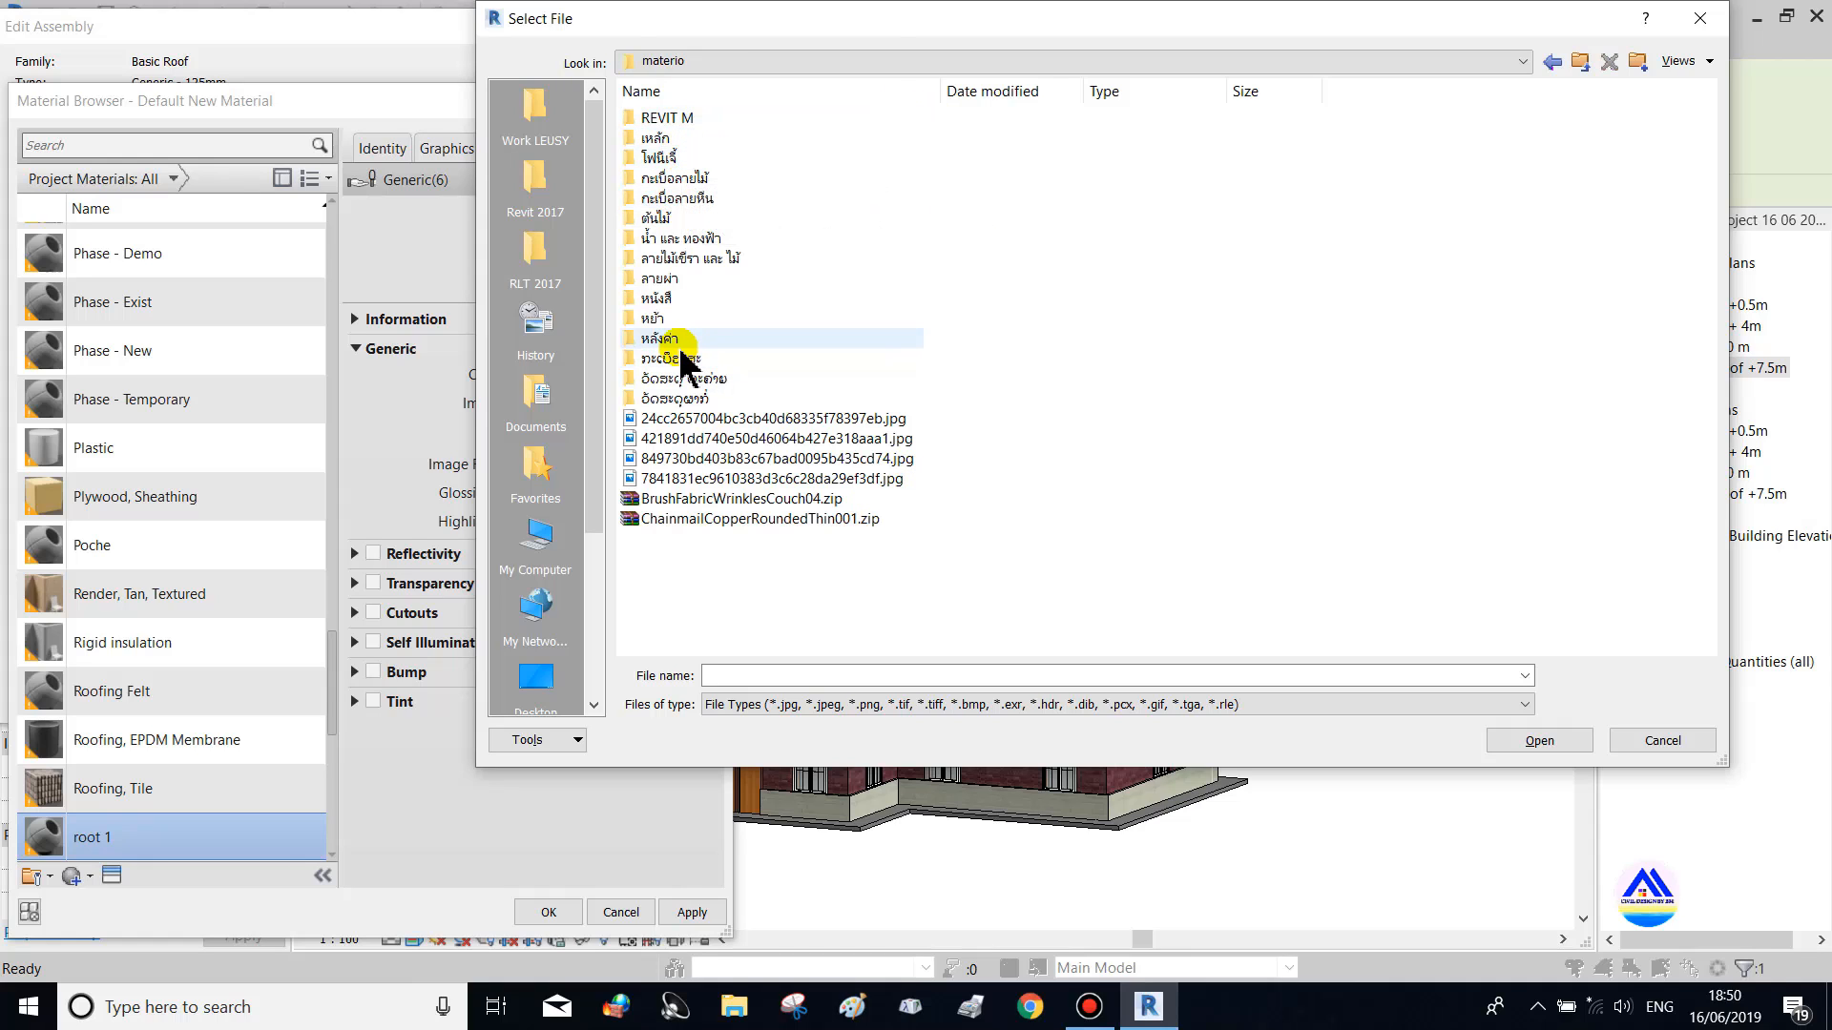
{"action": "double_click", "coordinate": [677, 342]}
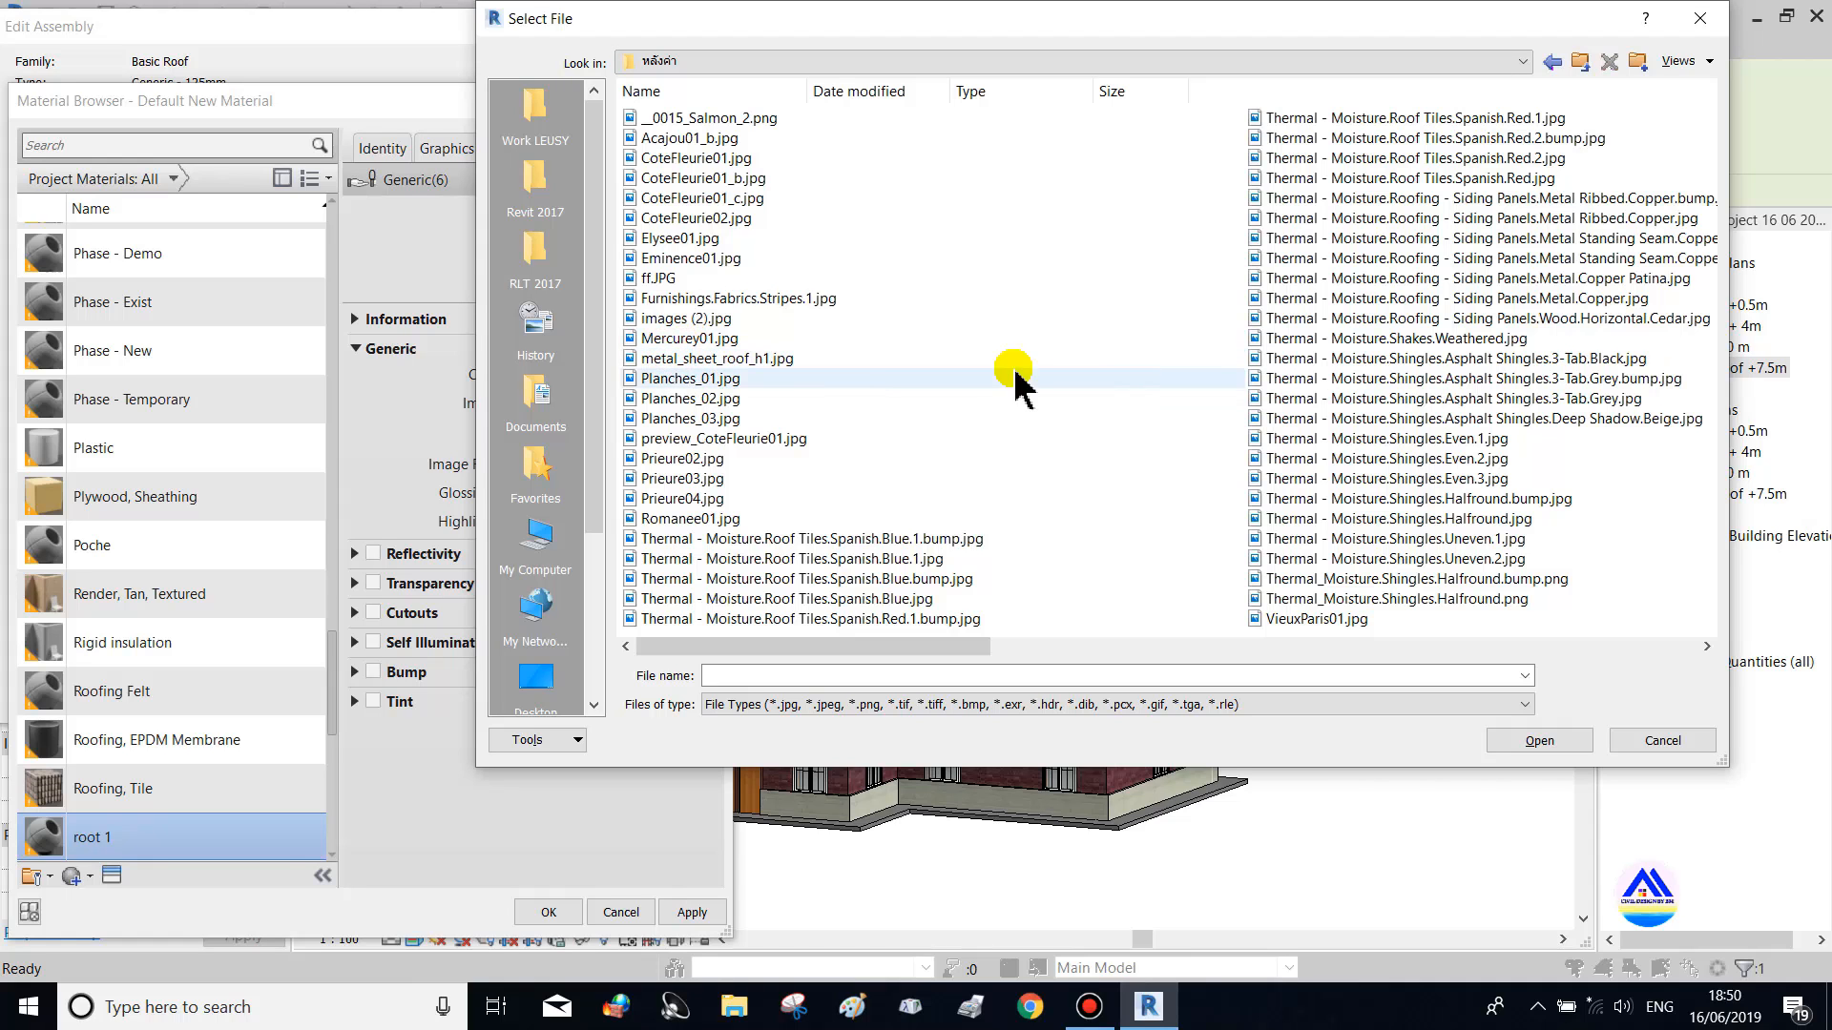
Show the image files as thumbnails and load Thermal - Moisture.Shingles.Asphalt Shingles.Deep Shadow.Beige.jpg as the material's appearance image
{"action": "left_click", "coordinate": [1695, 59]}
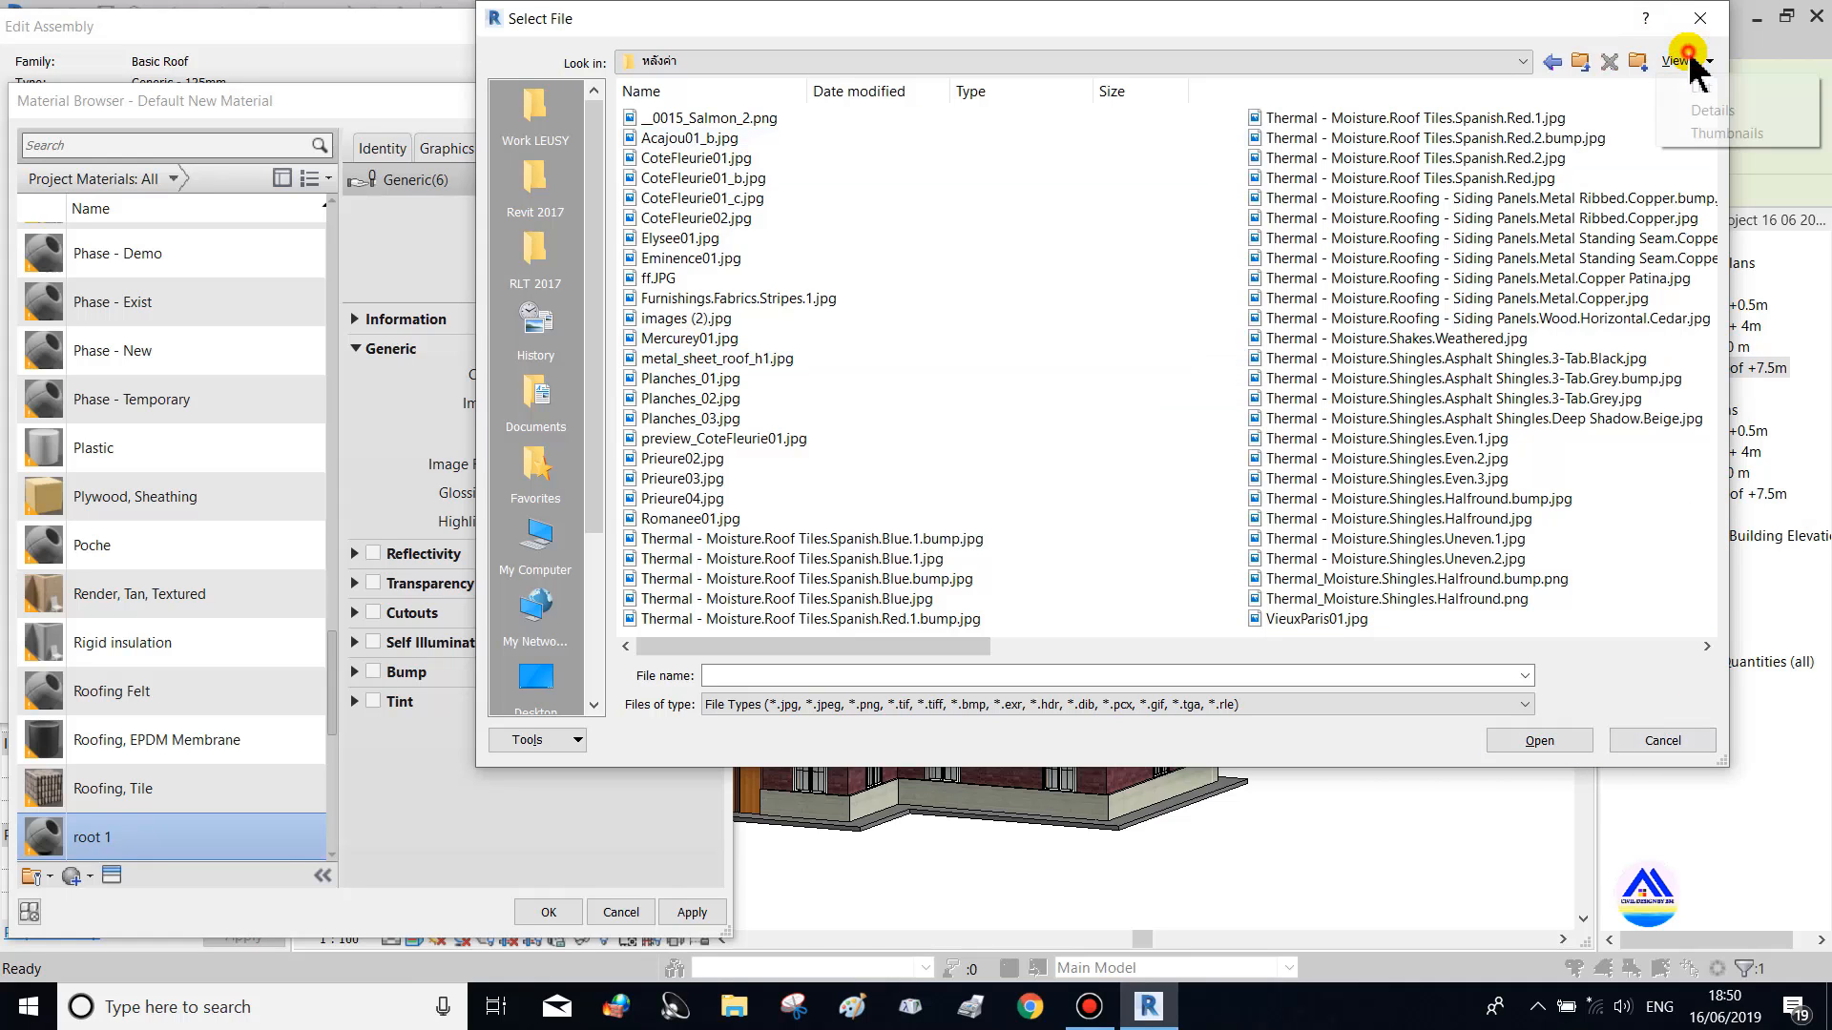
{"action": "left_click", "coordinate": [1729, 132]}
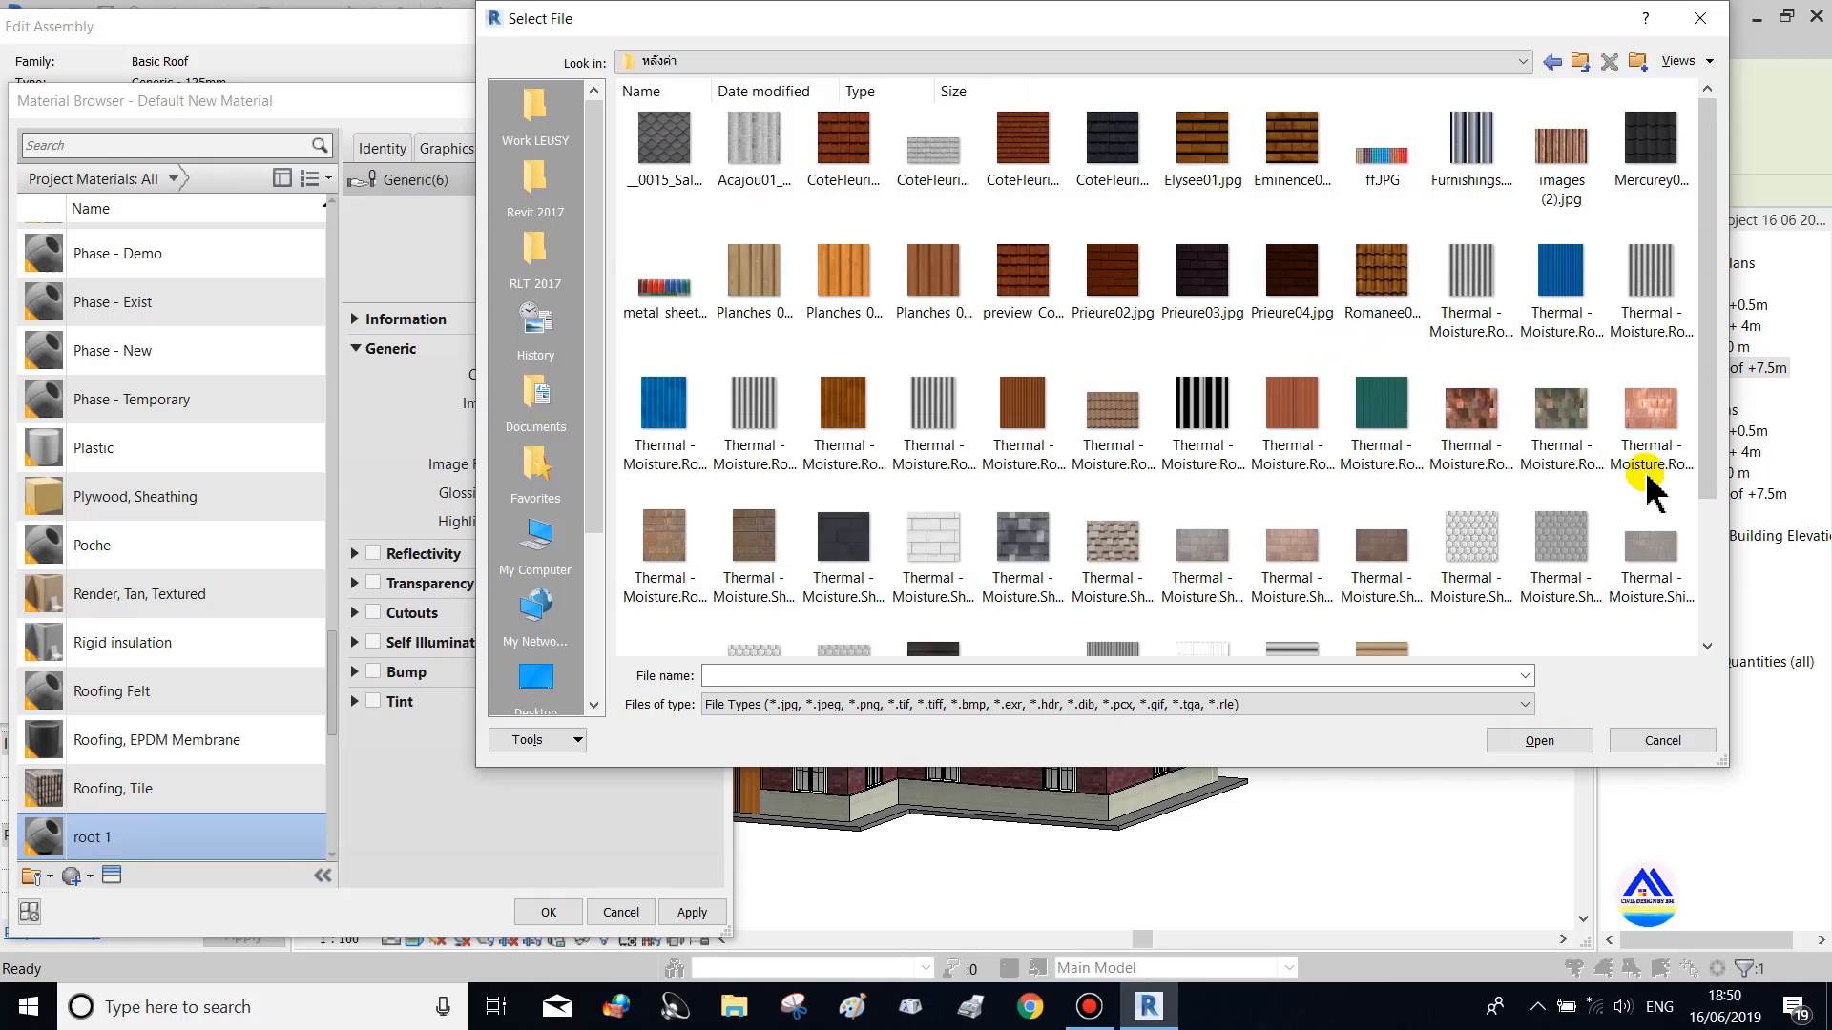
{"action": "scroll", "coordinate": [1623, 480], "scroll_direction": "down", "scroll_amount": 3}
{"action": "left_click", "coordinate": [1126, 382]}
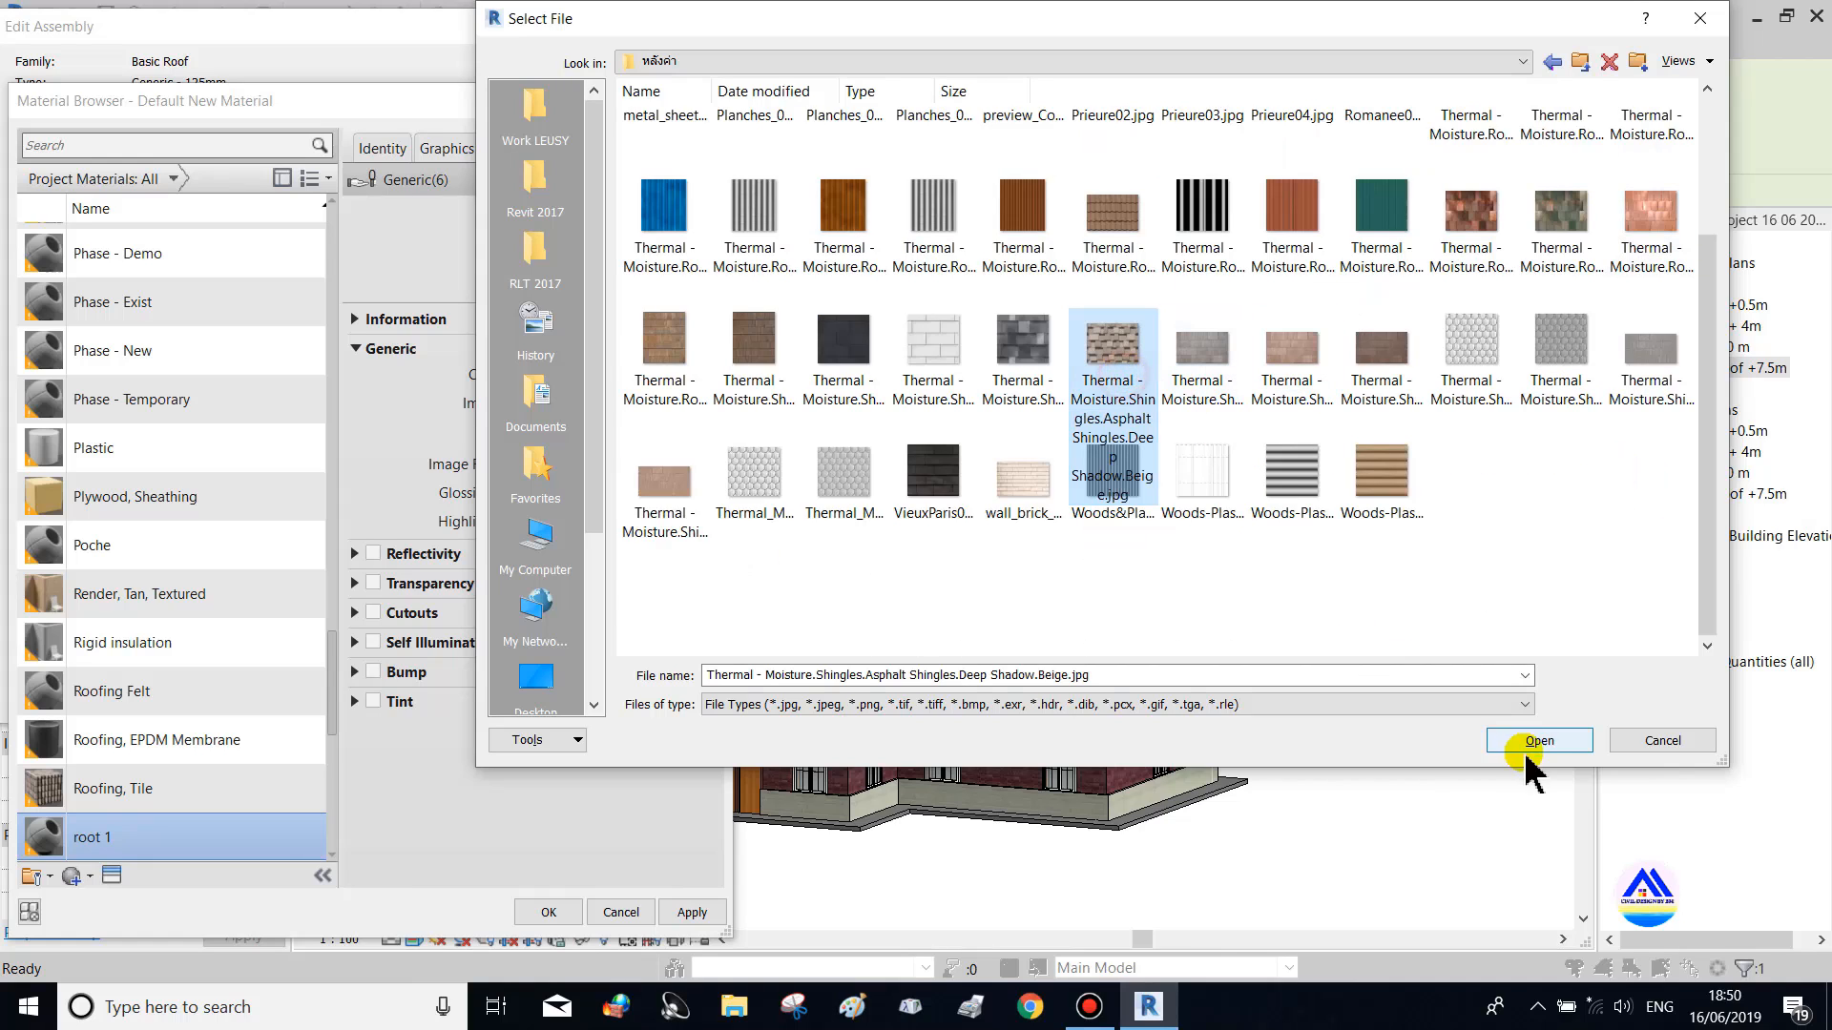
{"action": "left_click", "coordinate": [1517, 742]}
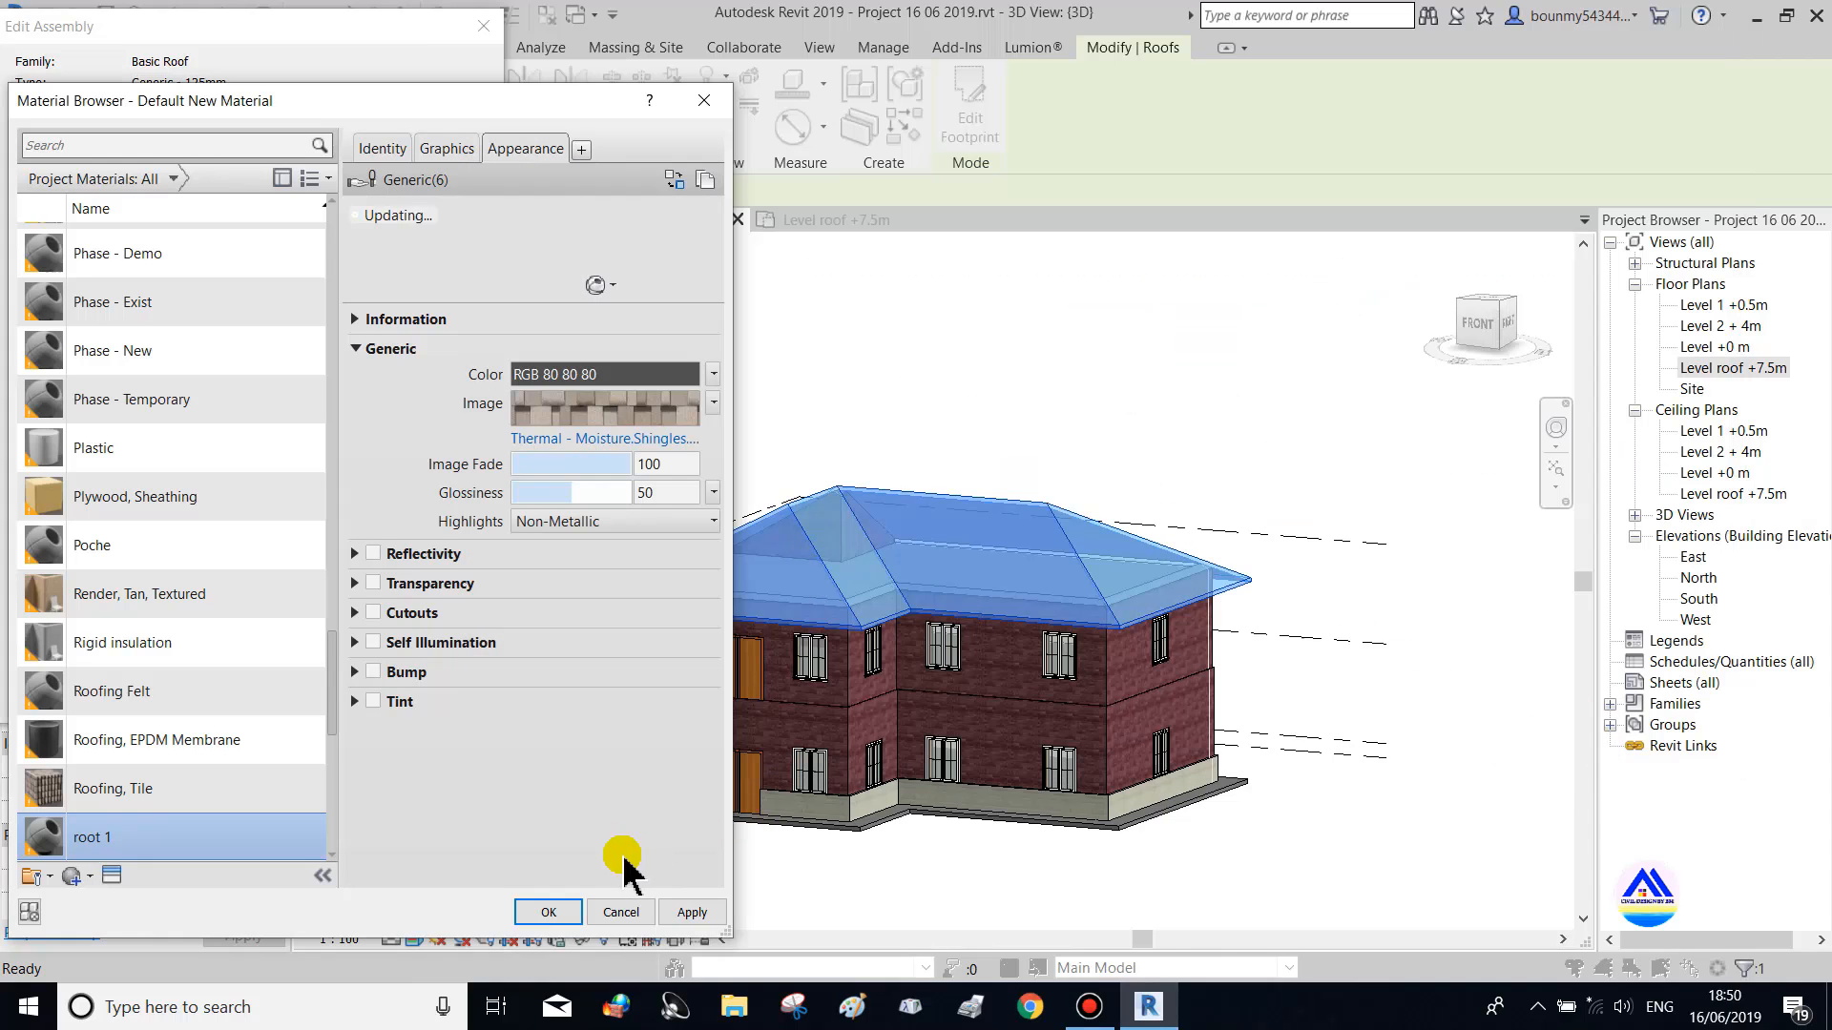
Make root 1 use its render appearance for shading and apply the material to the roof type's structure layer
{"action": "left_click", "coordinate": [447, 148]}
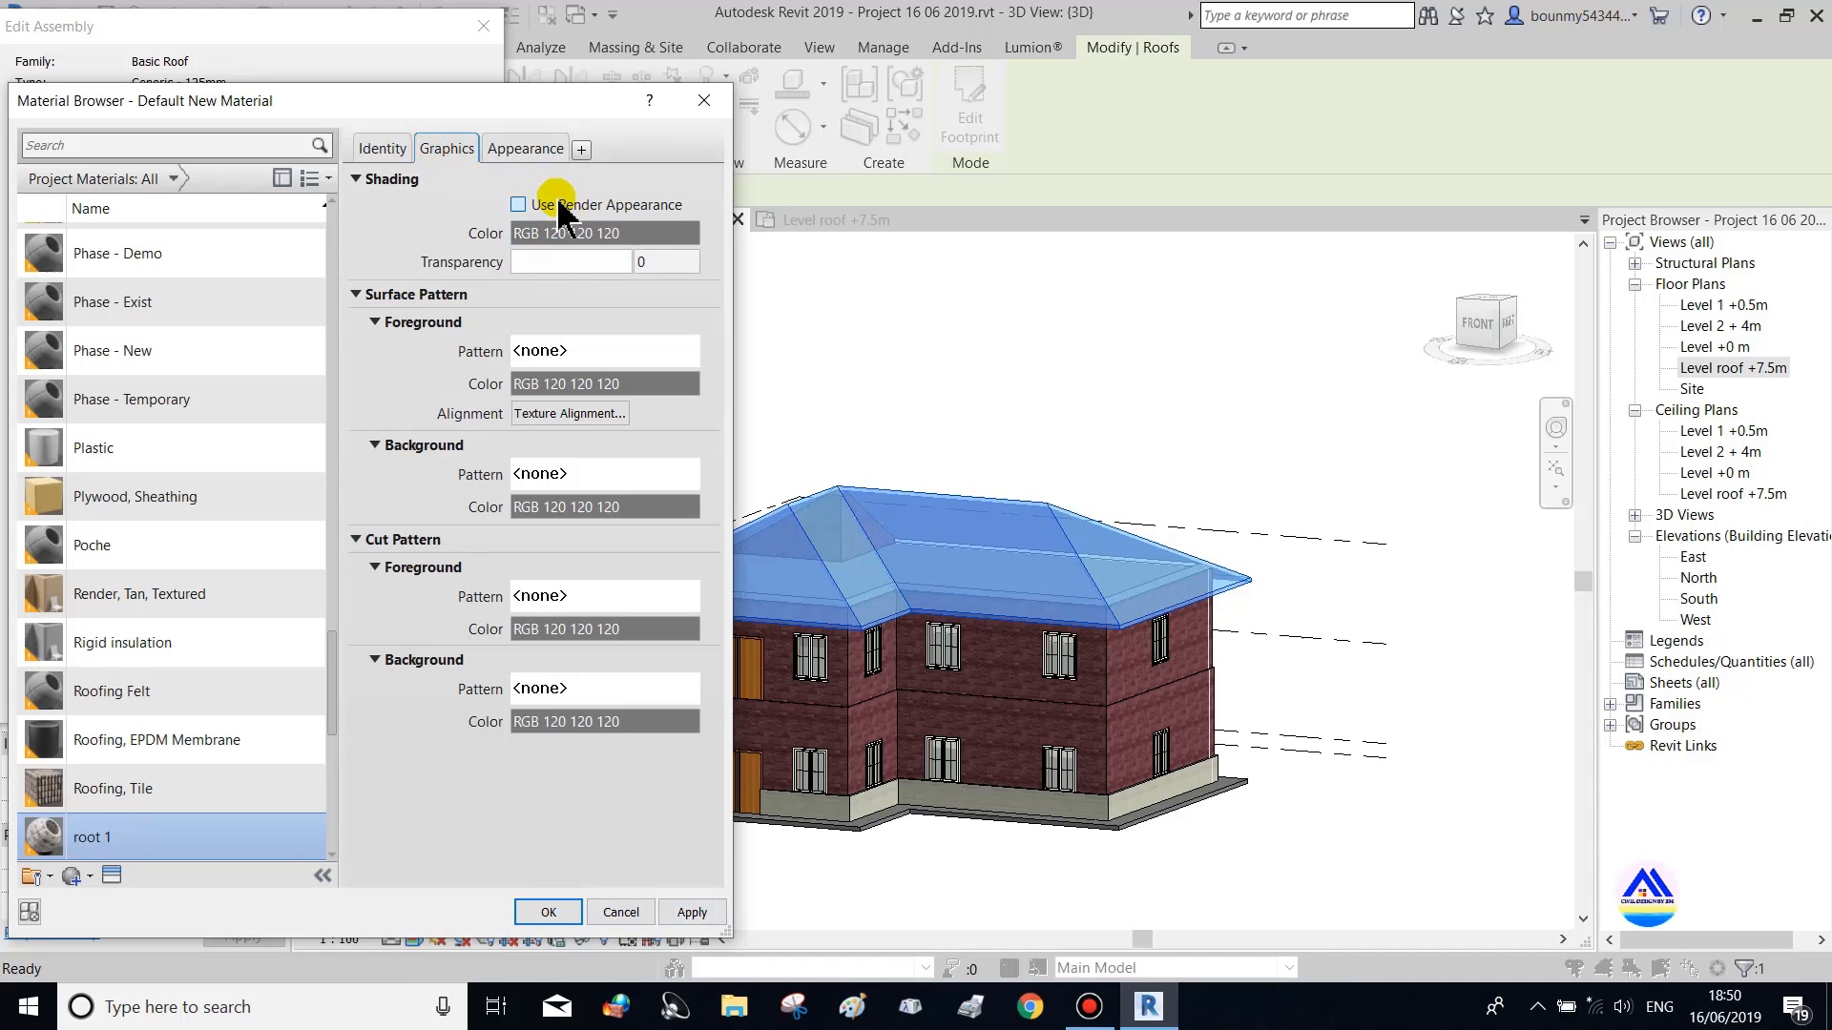
{"action": "left_click", "coordinate": [518, 204]}
{"action": "left_click", "coordinate": [680, 914]}
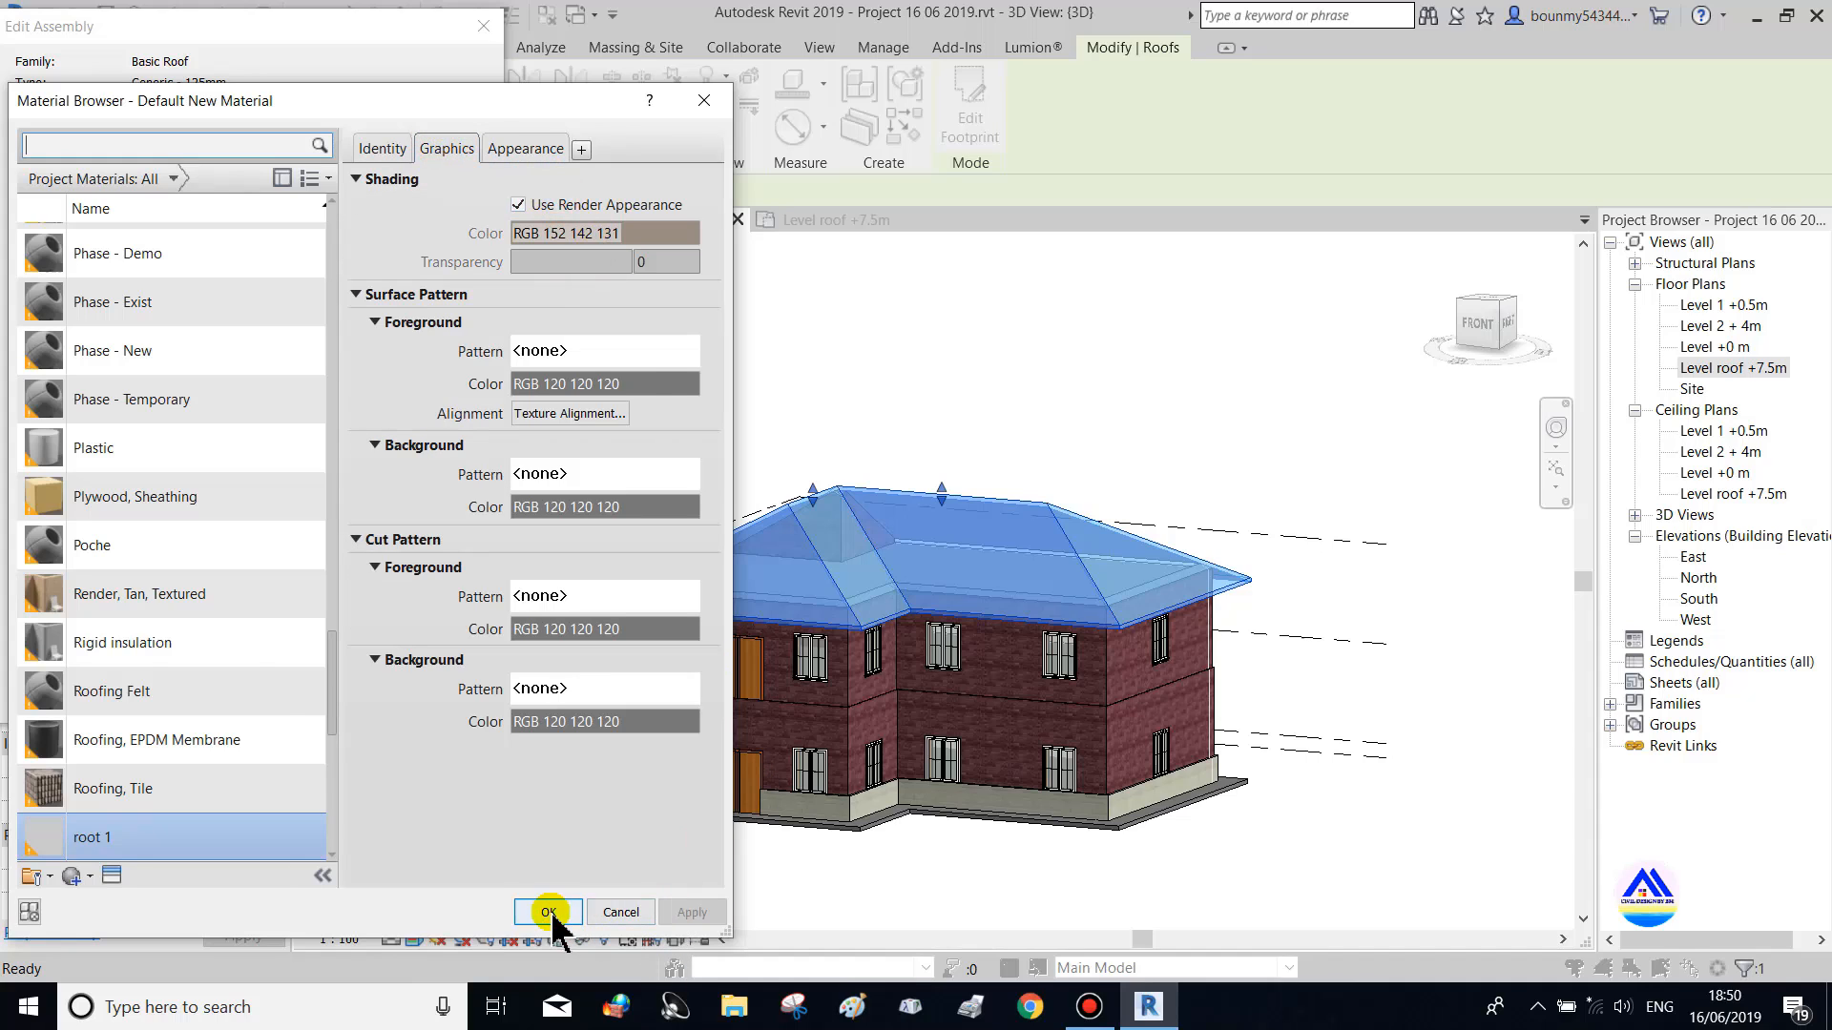
{"action": "left_click", "coordinate": [550, 914]}
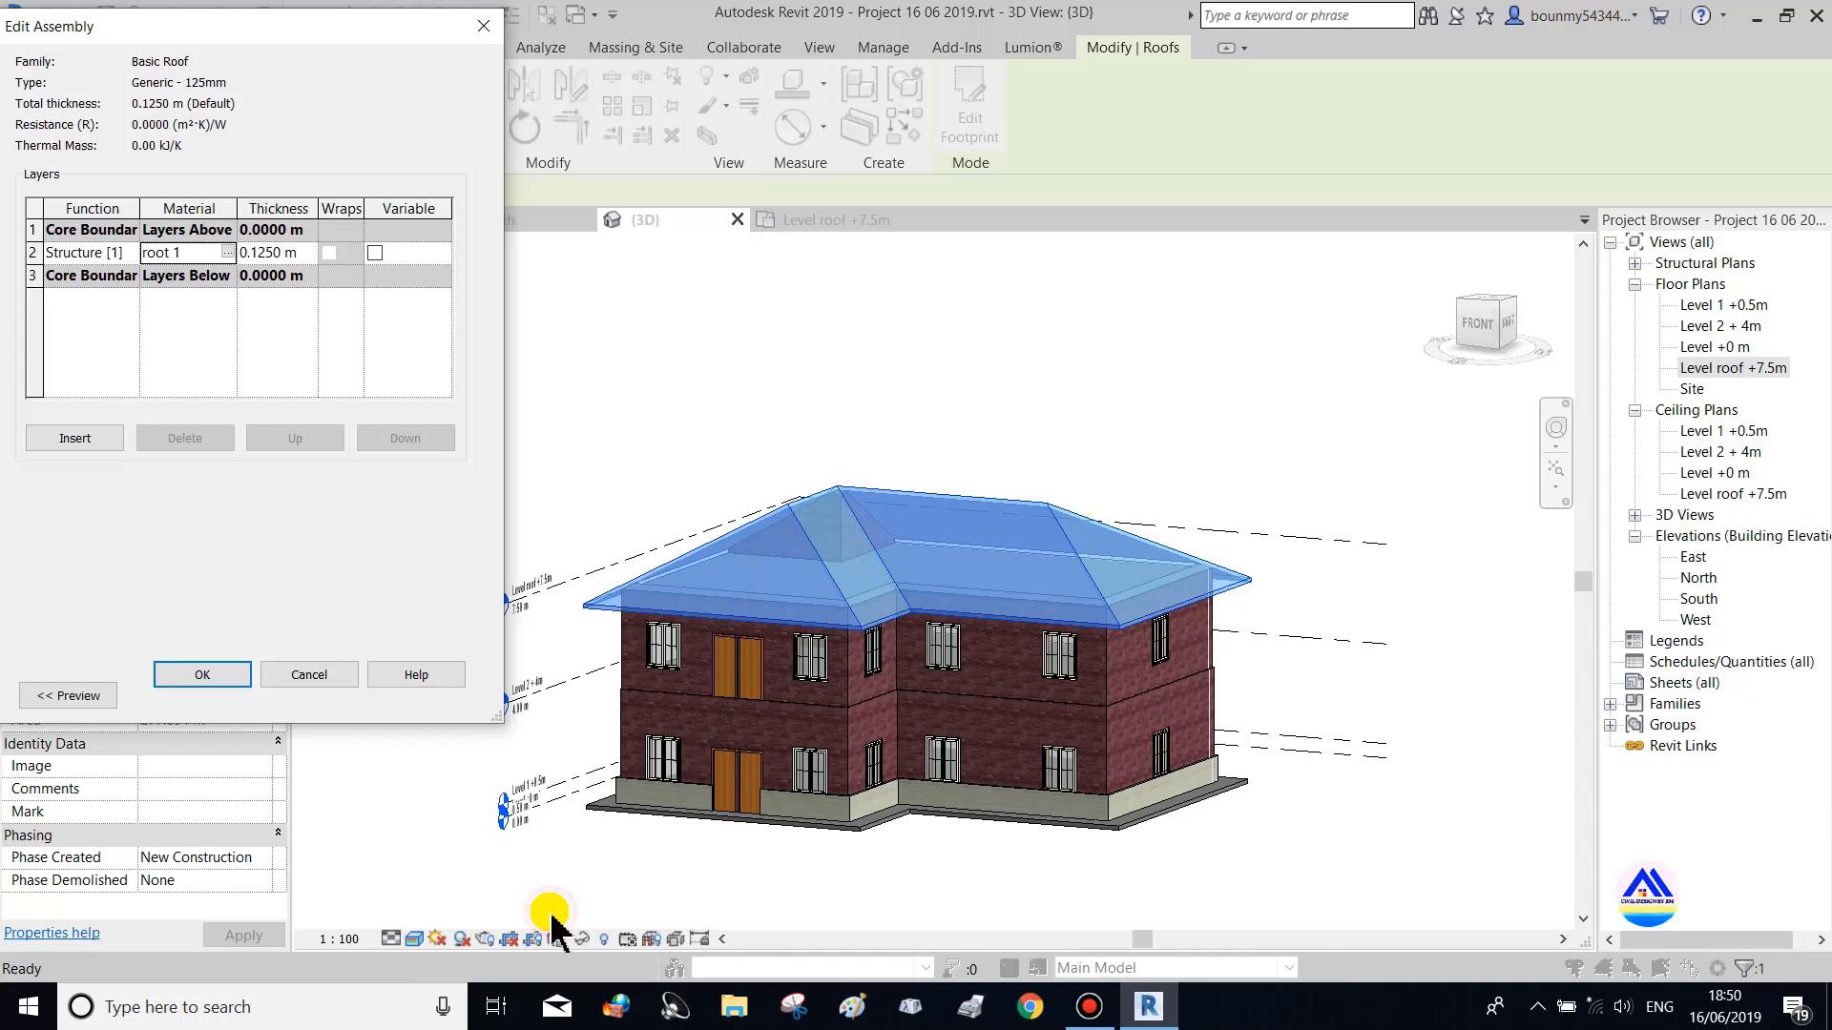
{"action": "left_click", "coordinate": [181, 685]}
{"action": "left_click", "coordinate": [200, 696]}
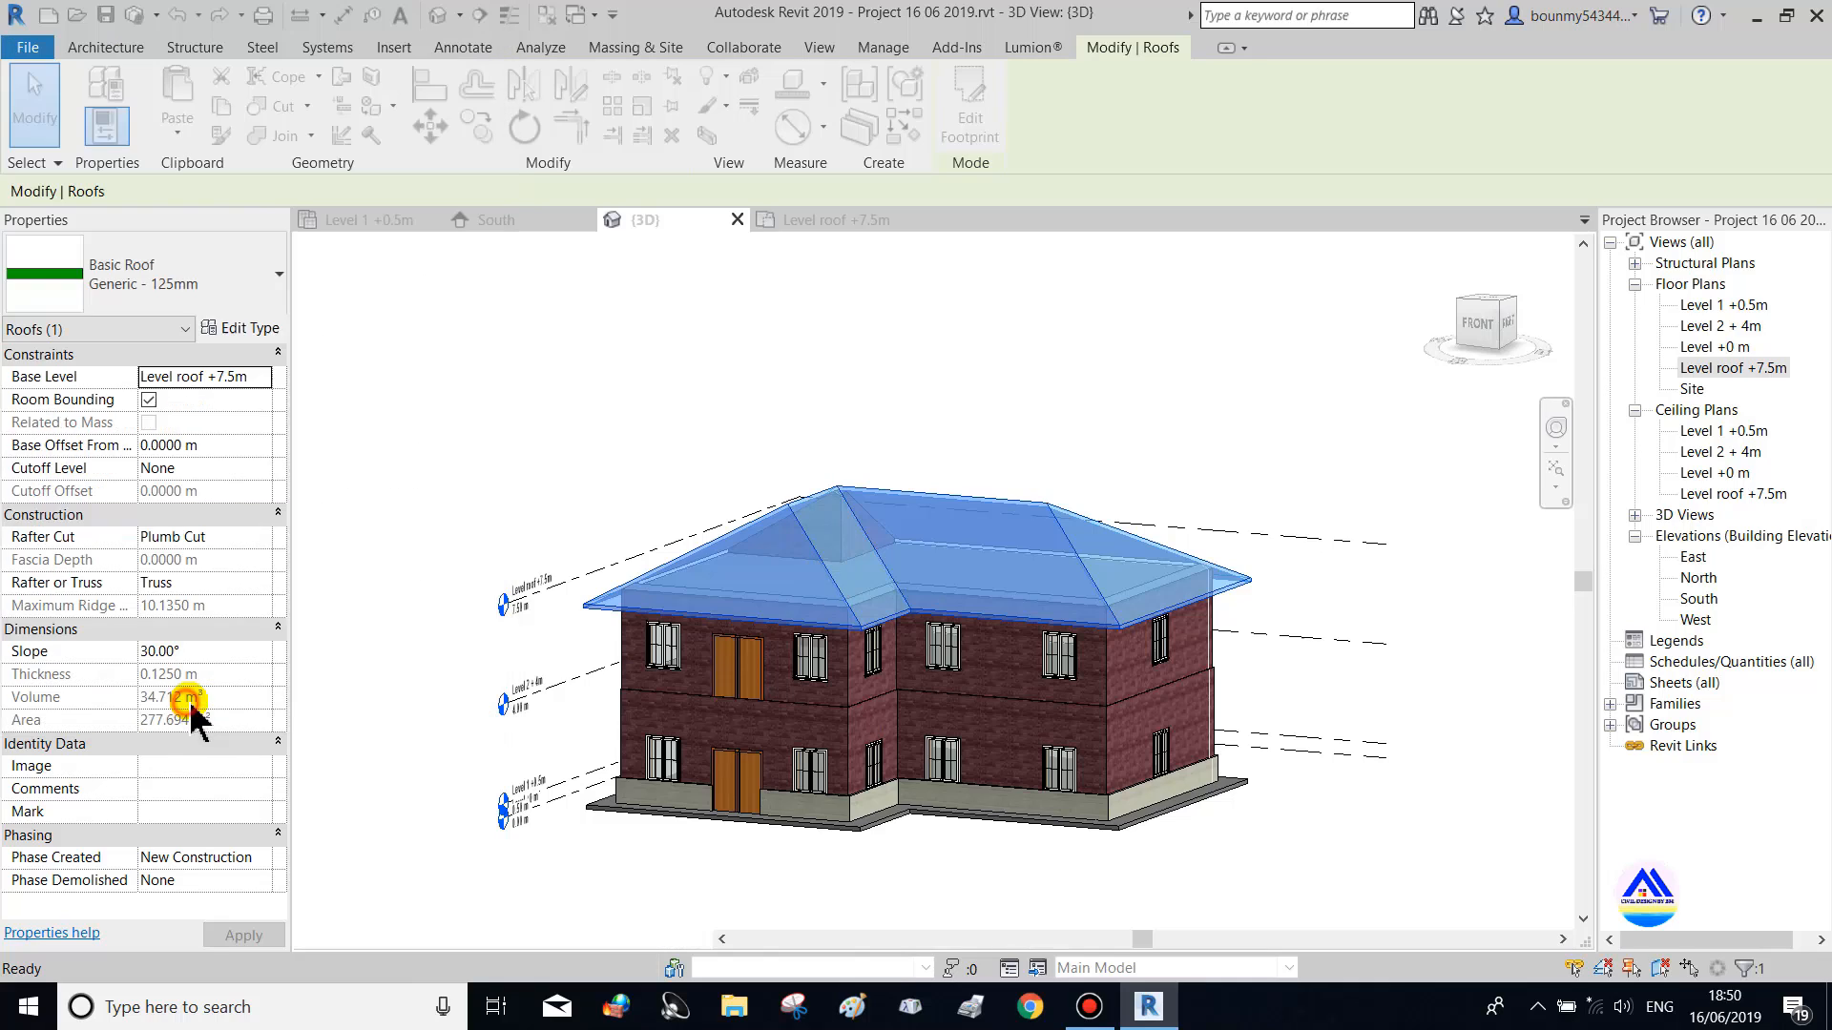
{"action": "left_click", "coordinate": [621, 360]}
Examine the shingle texture on the roof slopes up close for its scale and appearance
{"action": "scroll", "coordinate": [1049, 601], "scroll_direction": "up", "scroll_amount": 5}
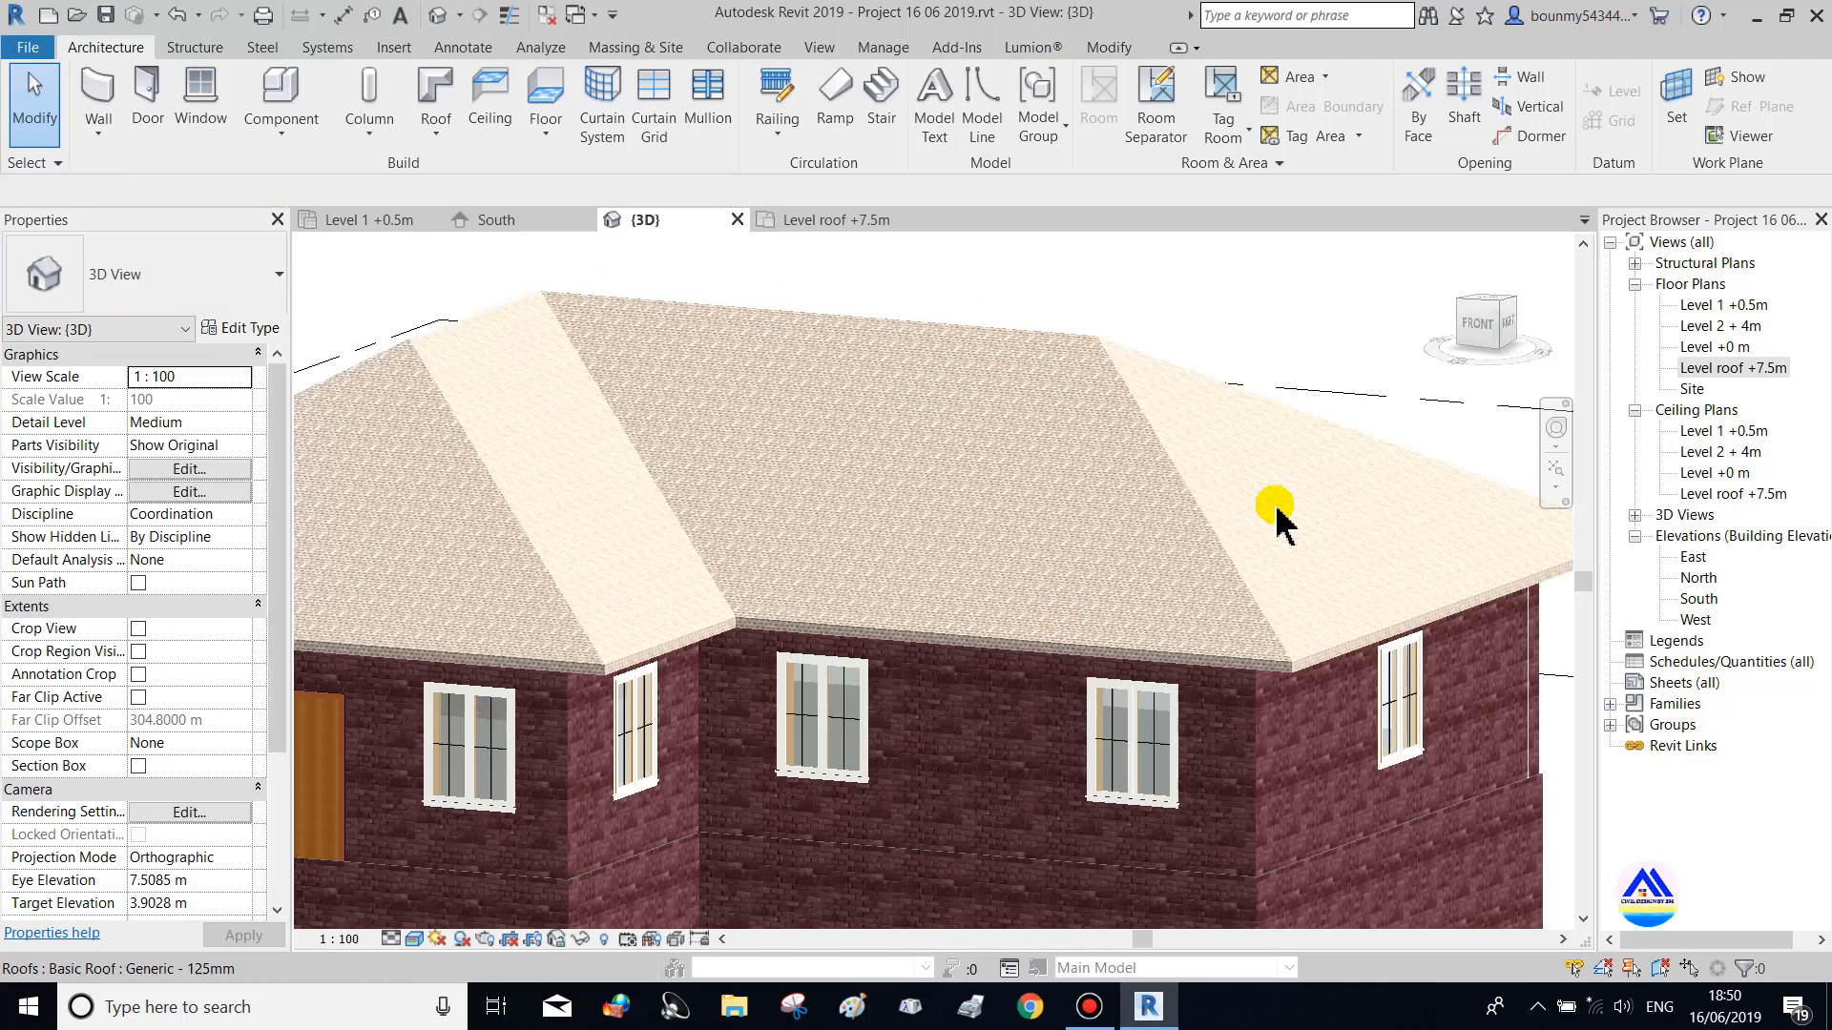
{"action": "scroll", "coordinate": [1055, 642], "scroll_direction": "up", "scroll_amount": 4}
{"action": "scroll", "coordinate": [1043, 633], "scroll_direction": "down", "scroll_amount": 5}
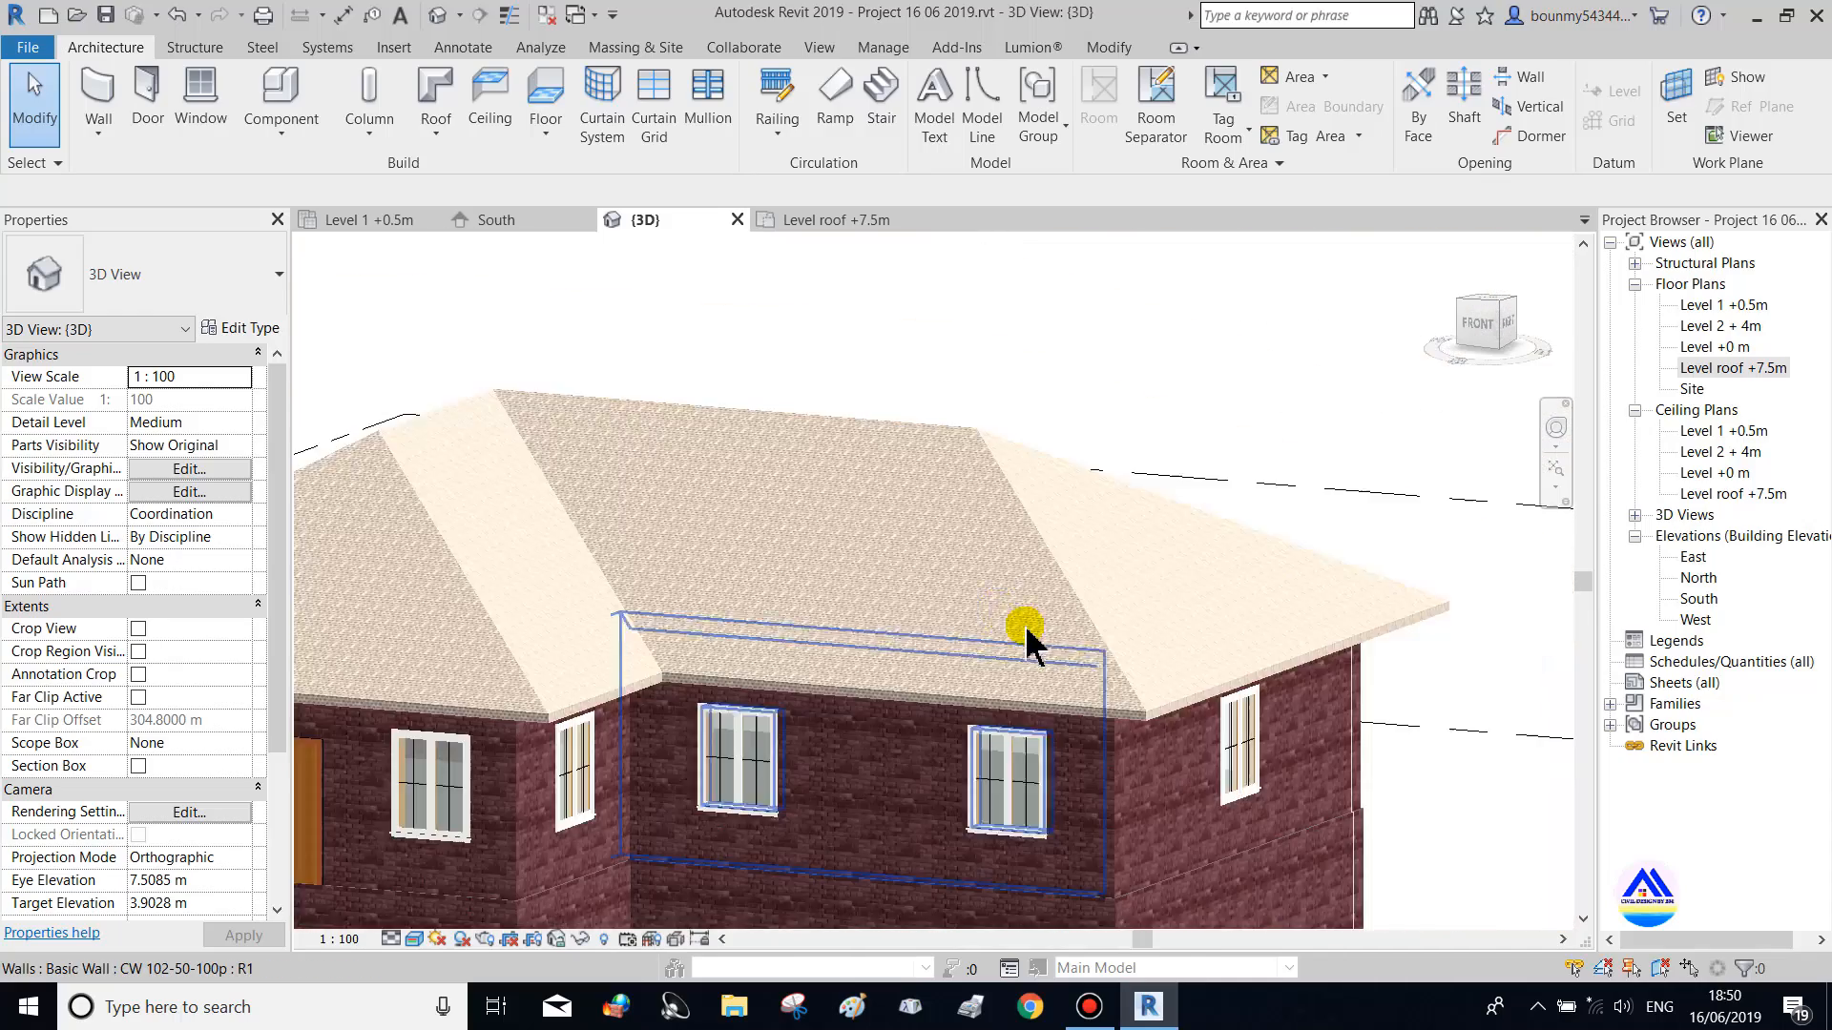
{"action": "middle_click_drag", "start_coordinate": [878, 557], "coordinate": [1112, 537]}
{"action": "scroll", "coordinate": [1059, 417], "scroll_direction": "up", "scroll_amount": 5}
{"action": "middle_click_drag", "start_coordinate": [1230, 516], "coordinate": [736, 487]}
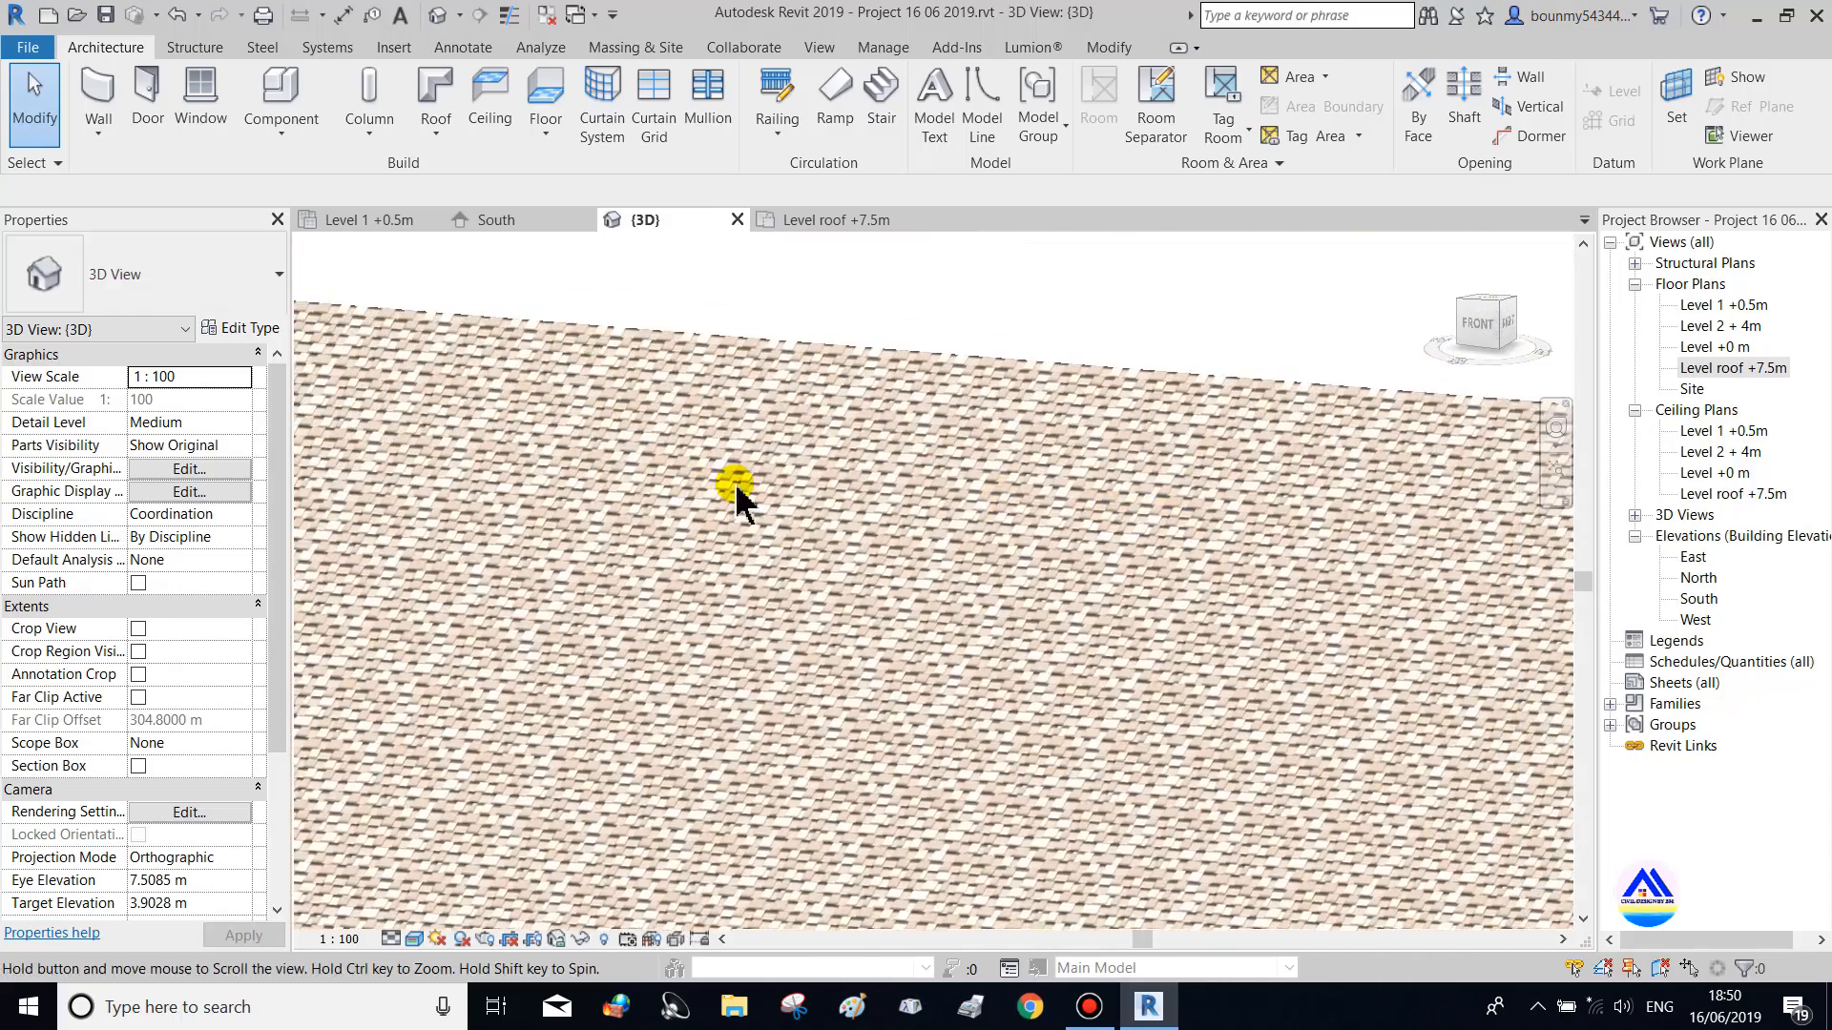
{"action": "middle_click_drag", "start_coordinate": [1145, 446], "coordinate": [698, 348]}
{"action": "scroll", "coordinate": [1000, 358], "scroll_direction": "down", "scroll_amount": 3}
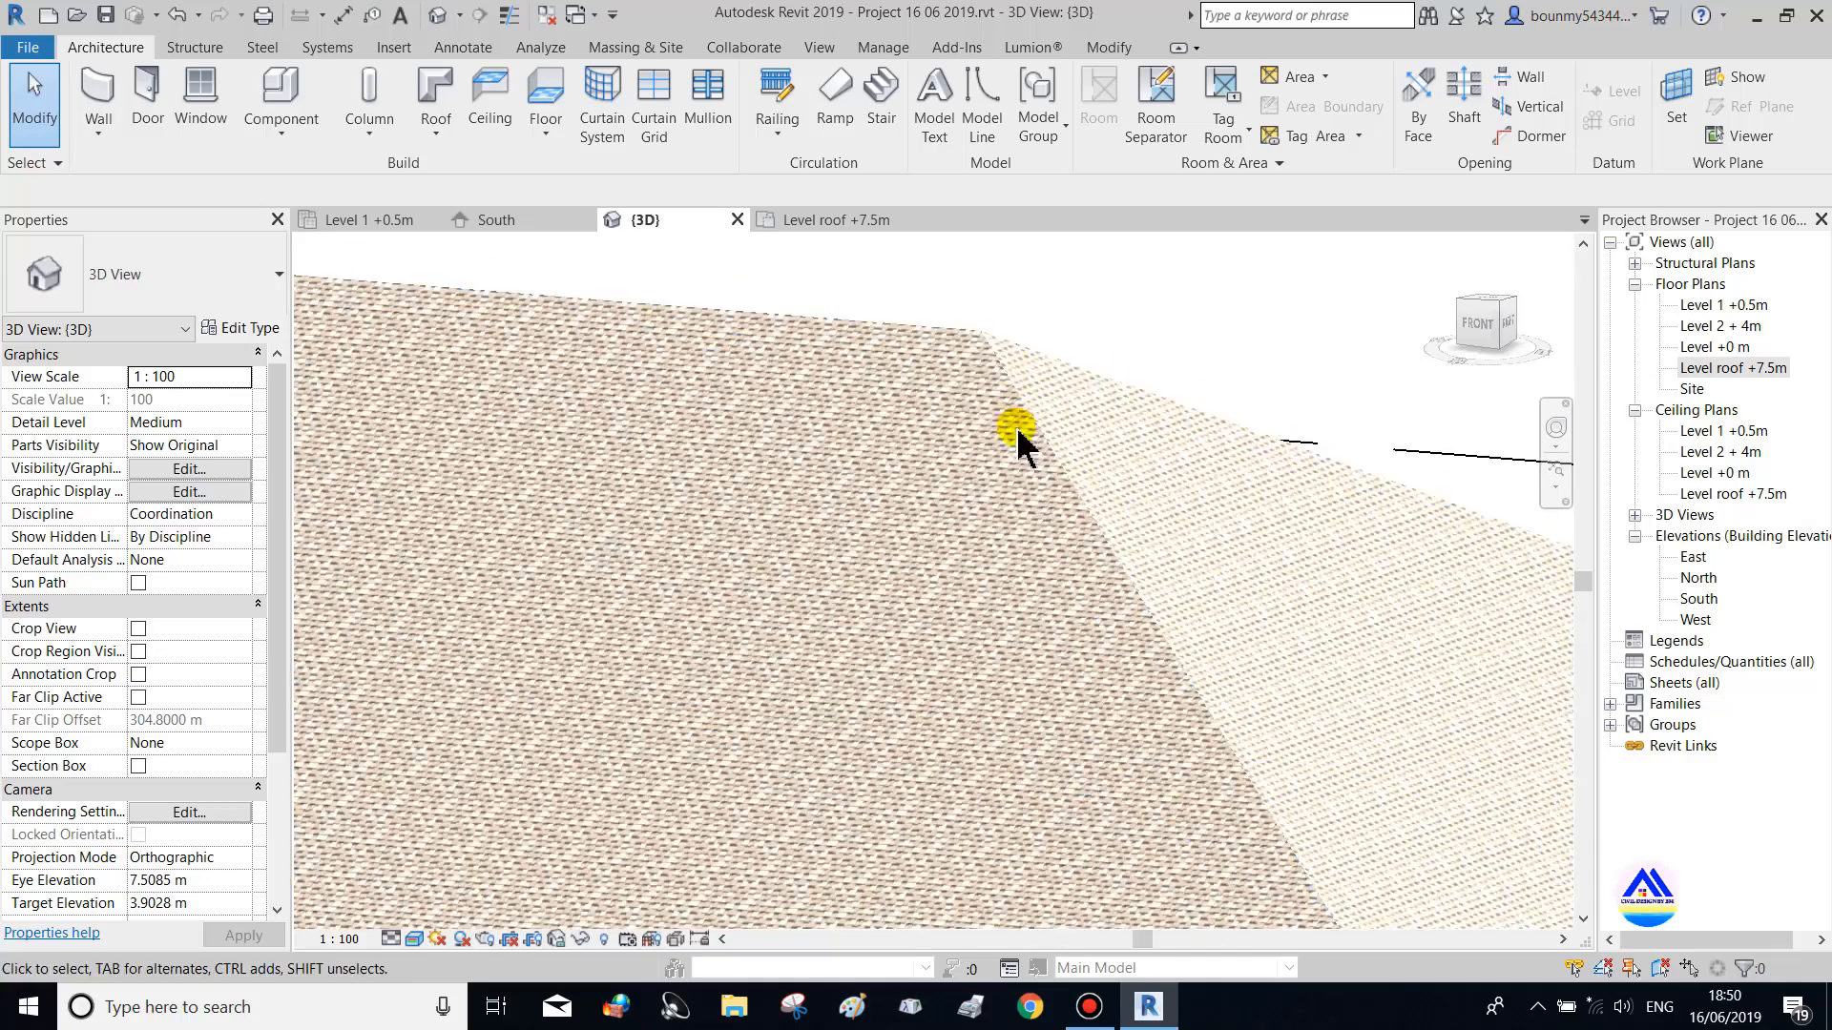
{"action": "scroll", "coordinate": [1222, 642], "scroll_direction": "down", "scroll_amount": 3}
{"action": "scroll", "coordinate": [1136, 646], "scroll_direction": "up", "scroll_amount": 2}
{"action": "left_click", "coordinate": [1136, 645]}
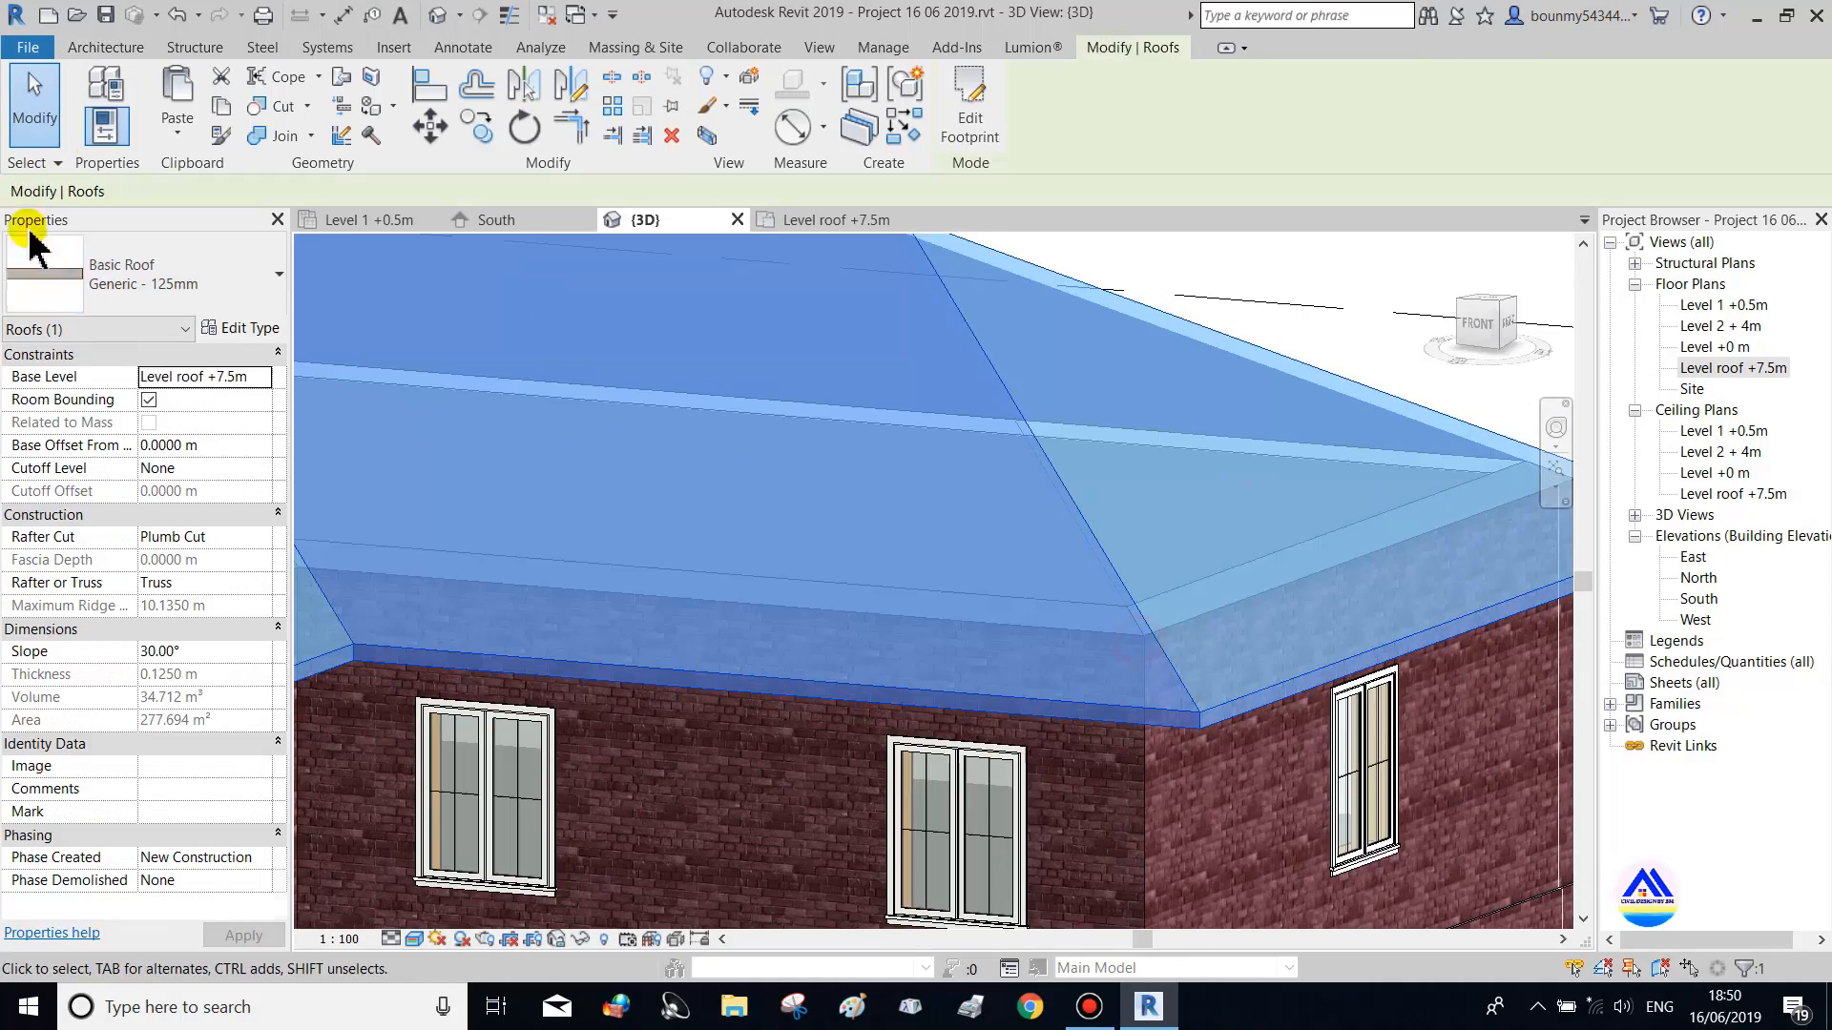
{"action": "left_click", "coordinate": [244, 327]}
{"action": "left_click_drag", "start_coordinate": [430, 33], "coordinate": [465, 43]}
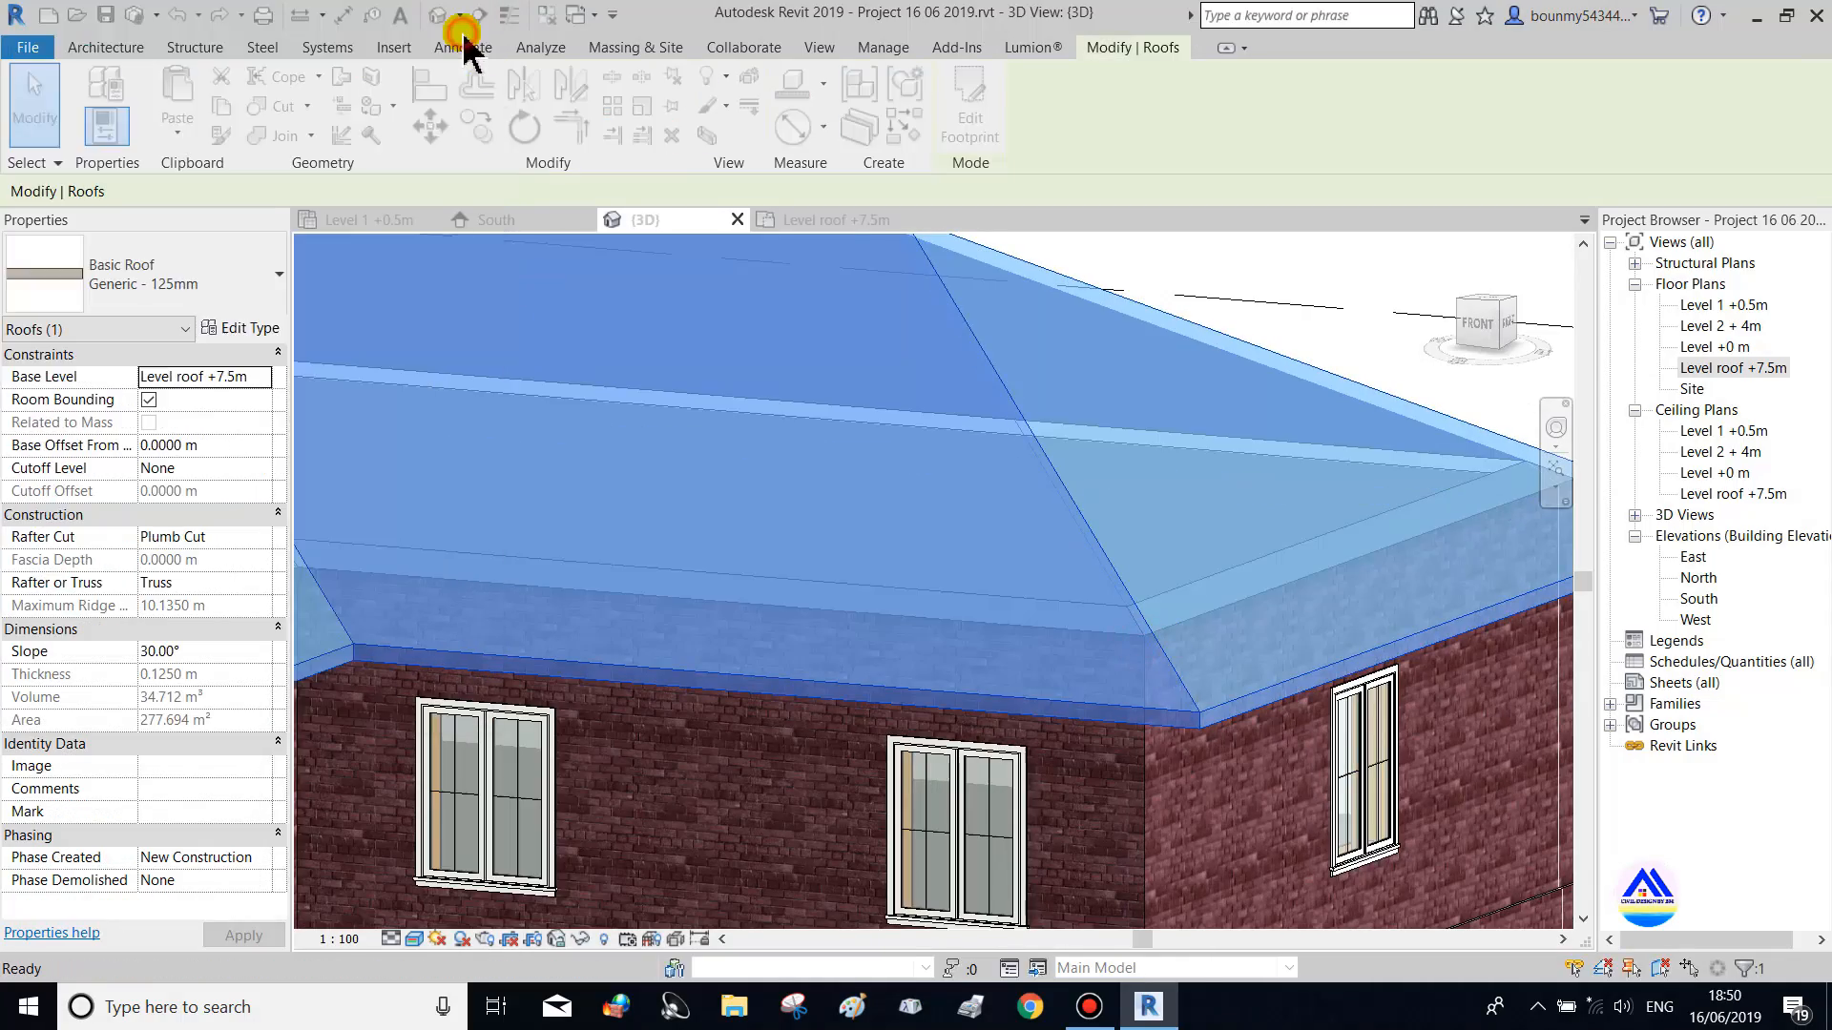
{"action": "left_click", "coordinate": [1226, 250]}
Open the project's materials and bring up the appearance settings of root 1
{"action": "scroll", "coordinate": [1151, 336], "scroll_direction": "down", "scroll_amount": 2}
{"action": "middle_click_drag", "start_coordinate": [1029, 353], "coordinate": [1041, 412]}
{"action": "scroll", "coordinate": [1053, 392], "scroll_direction": "up", "scroll_amount": 2}
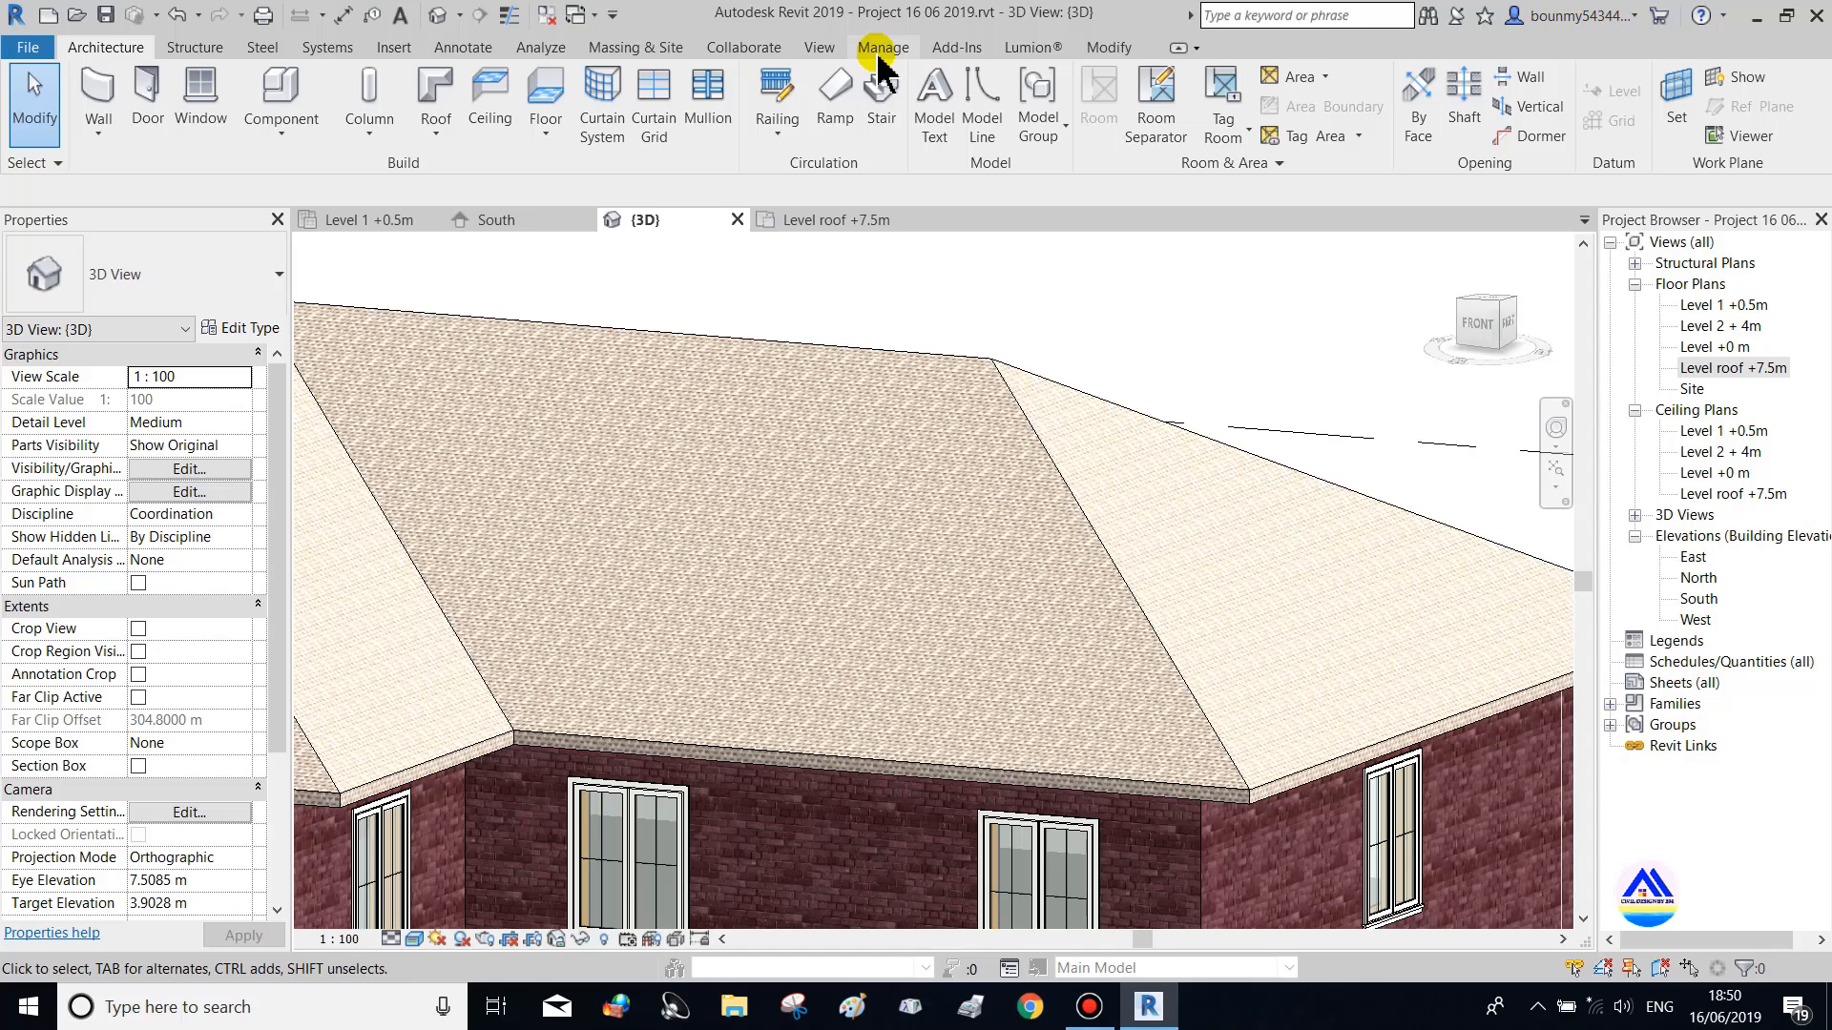
{"action": "left_click", "coordinate": [882, 49]}
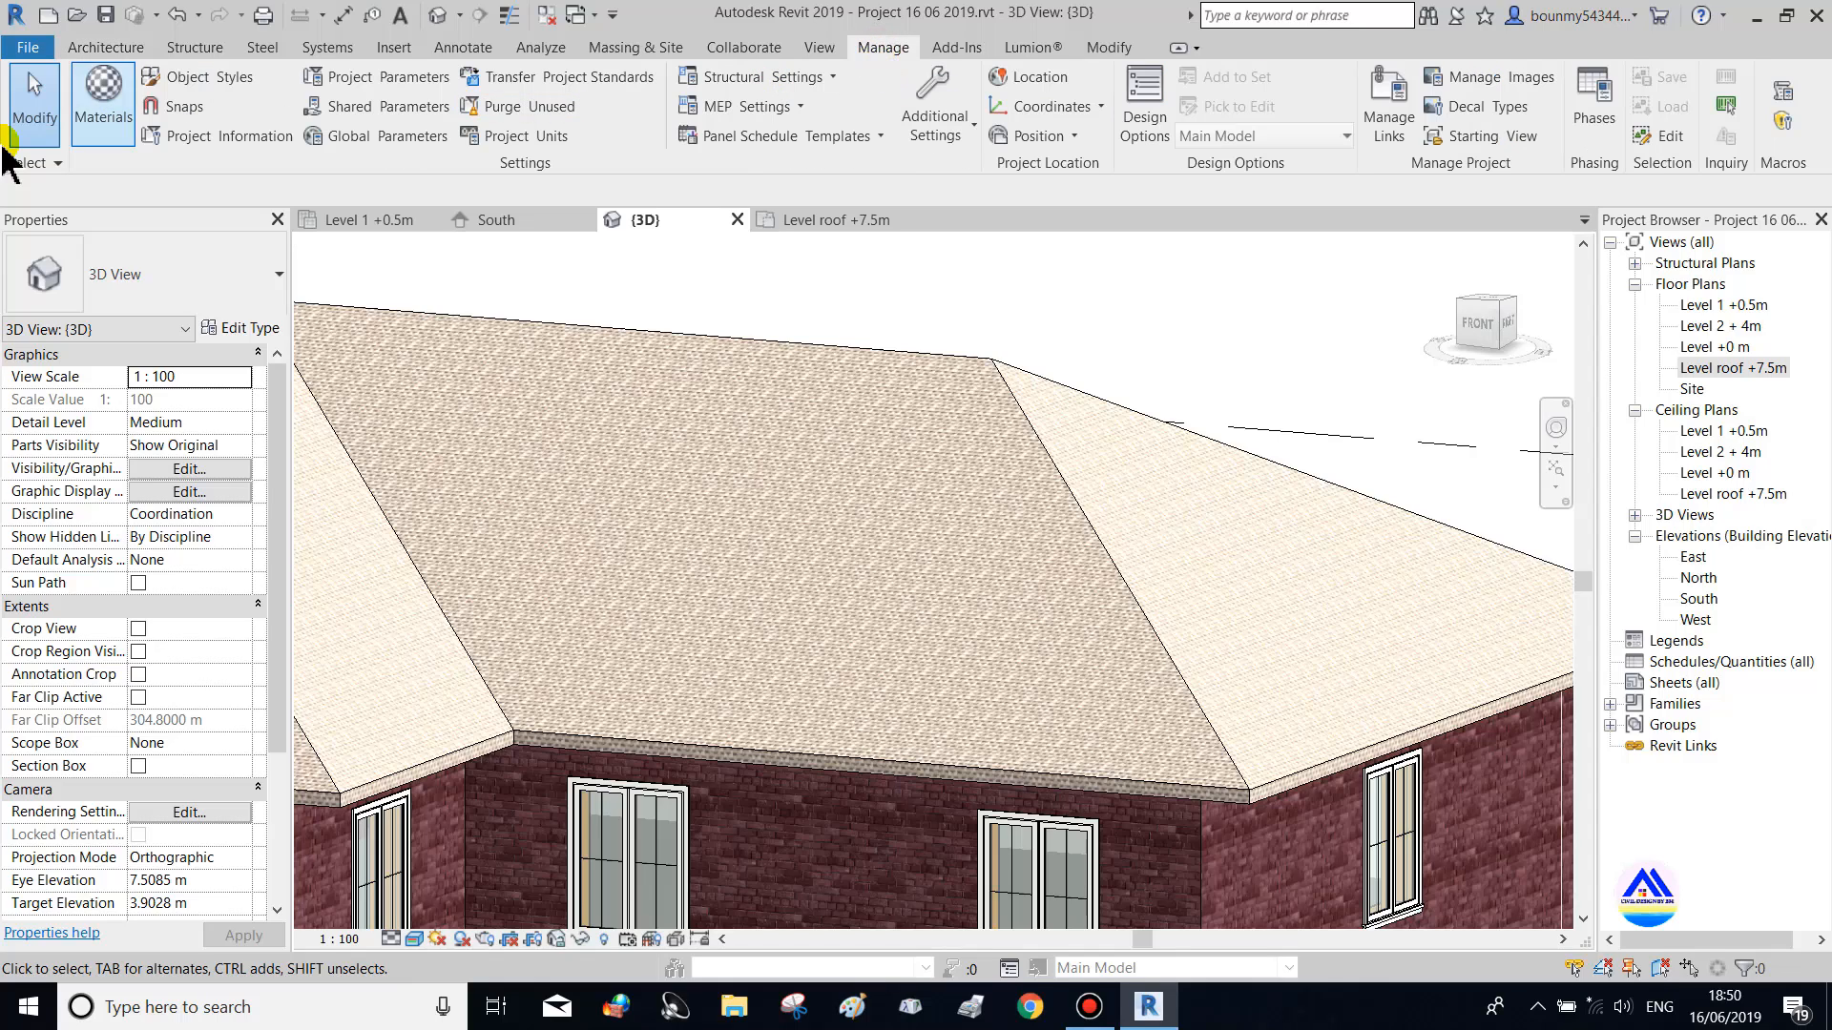
{"action": "left_click", "coordinate": [98, 112]}
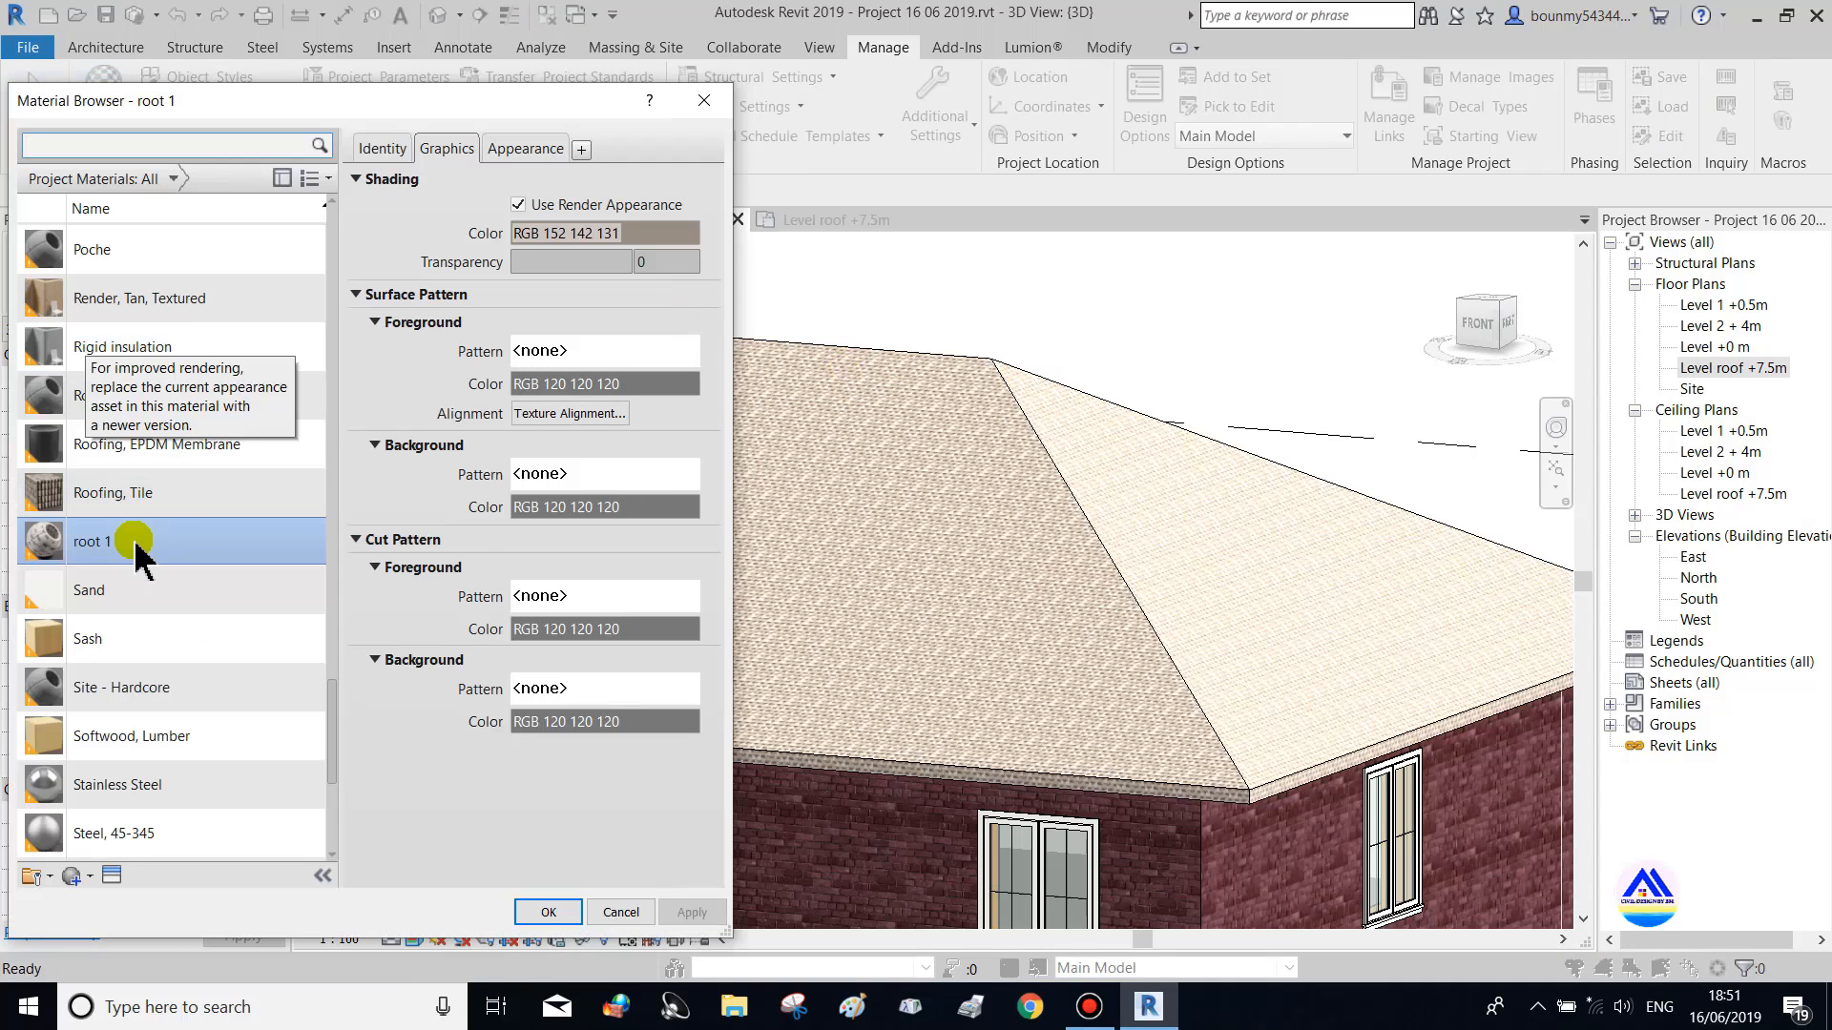
{"action": "left_click", "coordinate": [511, 151]}
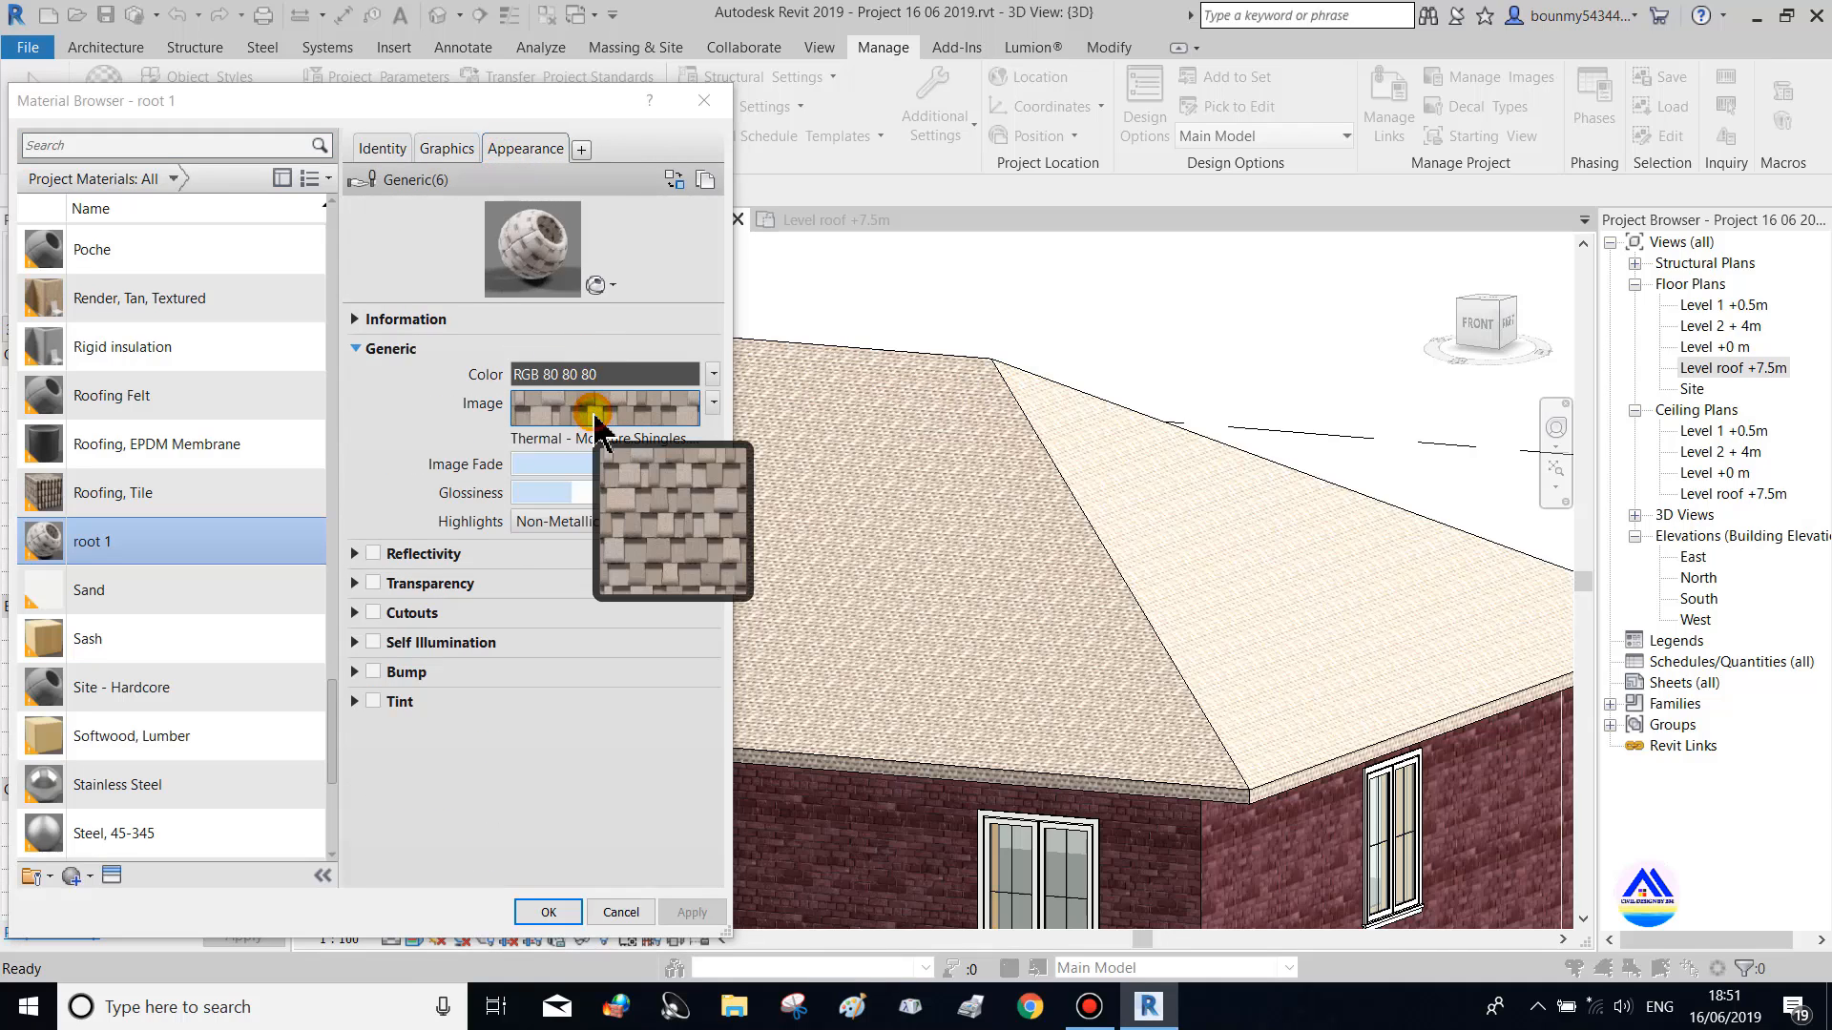
Set the sample size of root 1's shingle image to 1.00 m wide and 1.00 m high, and apply it to the material
{"action": "left_click", "coordinate": [595, 411]}
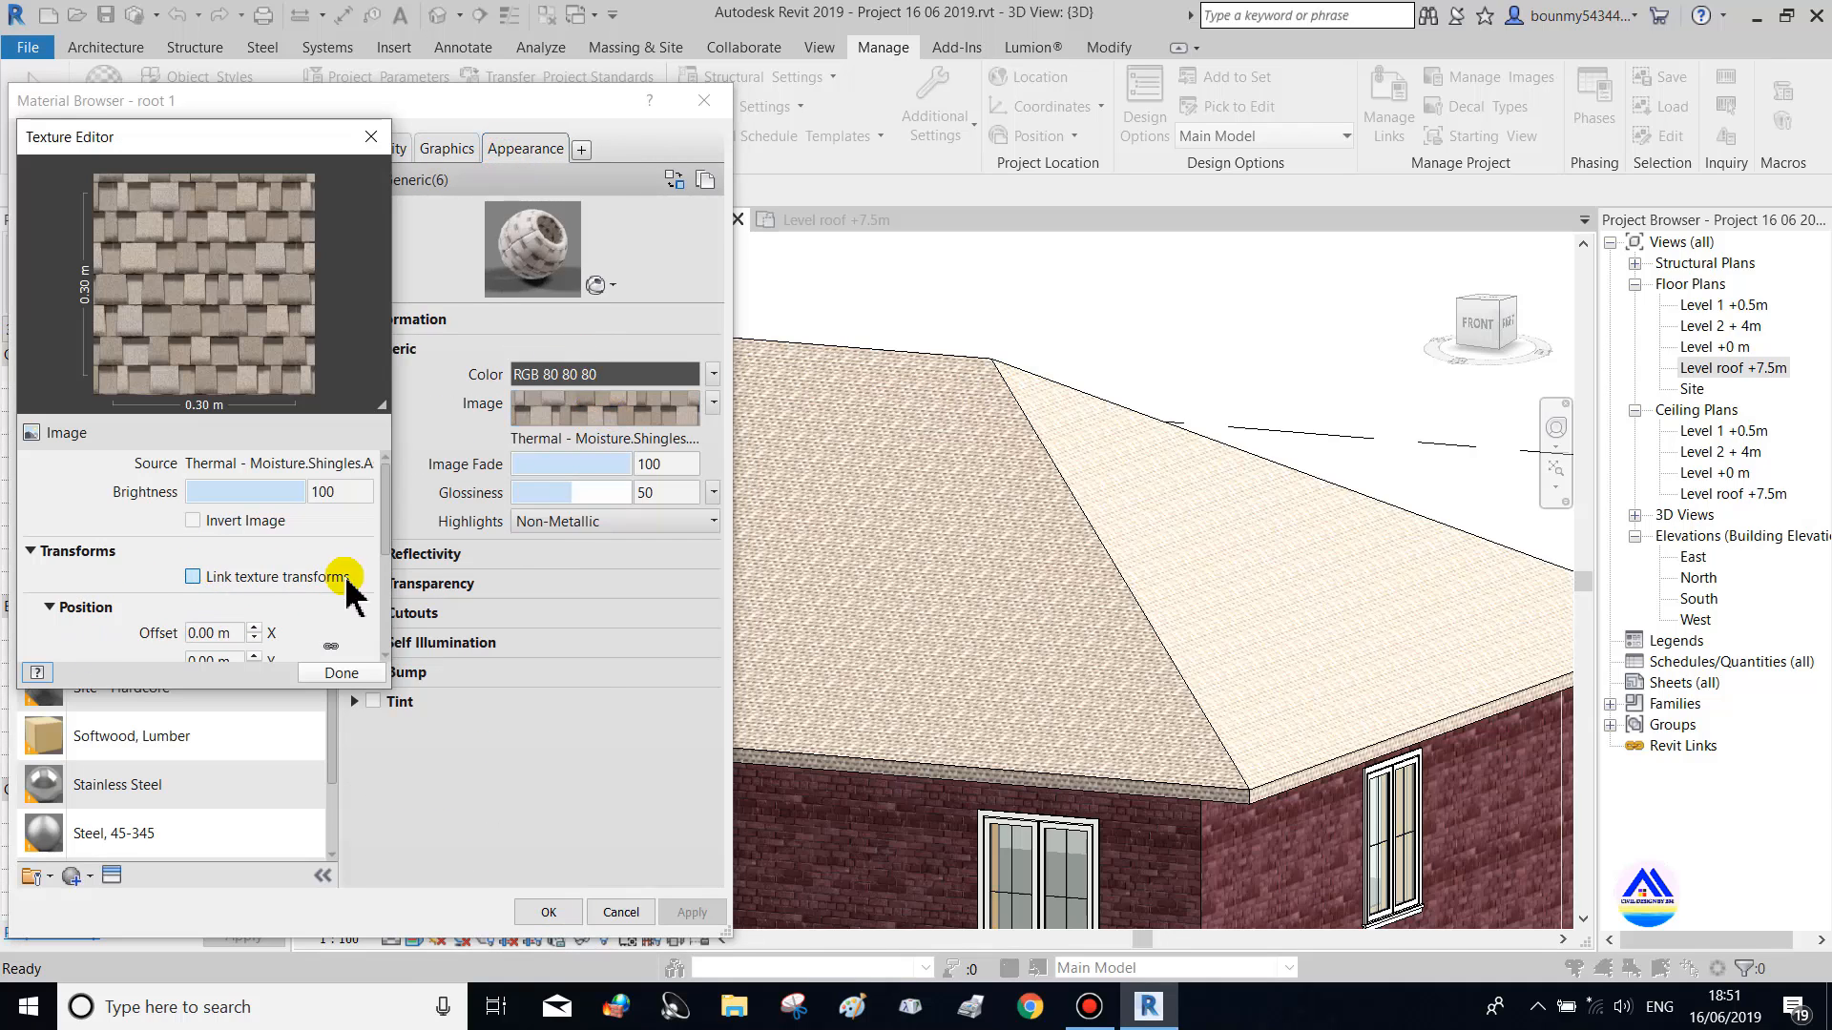
{"action": "left_click_drag", "start_coordinate": [386, 531], "coordinate": [391, 648]}
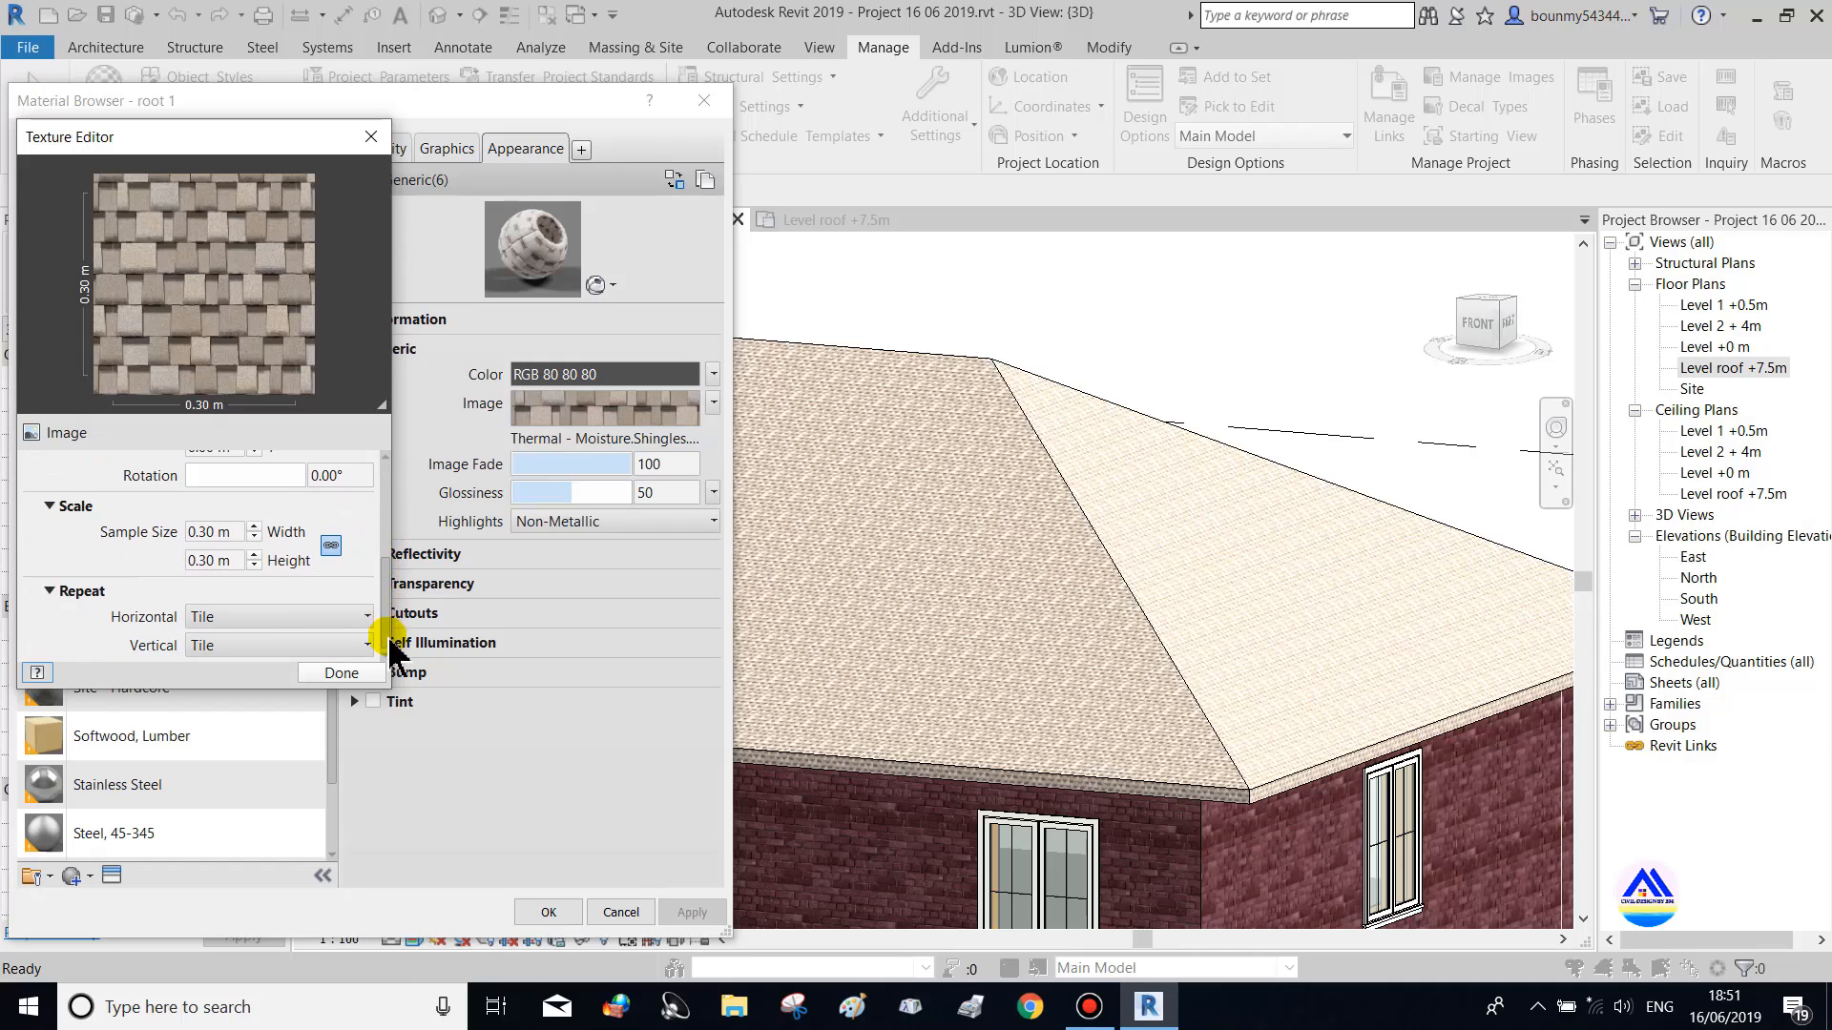
{"action": "left_click", "coordinate": [198, 561]}
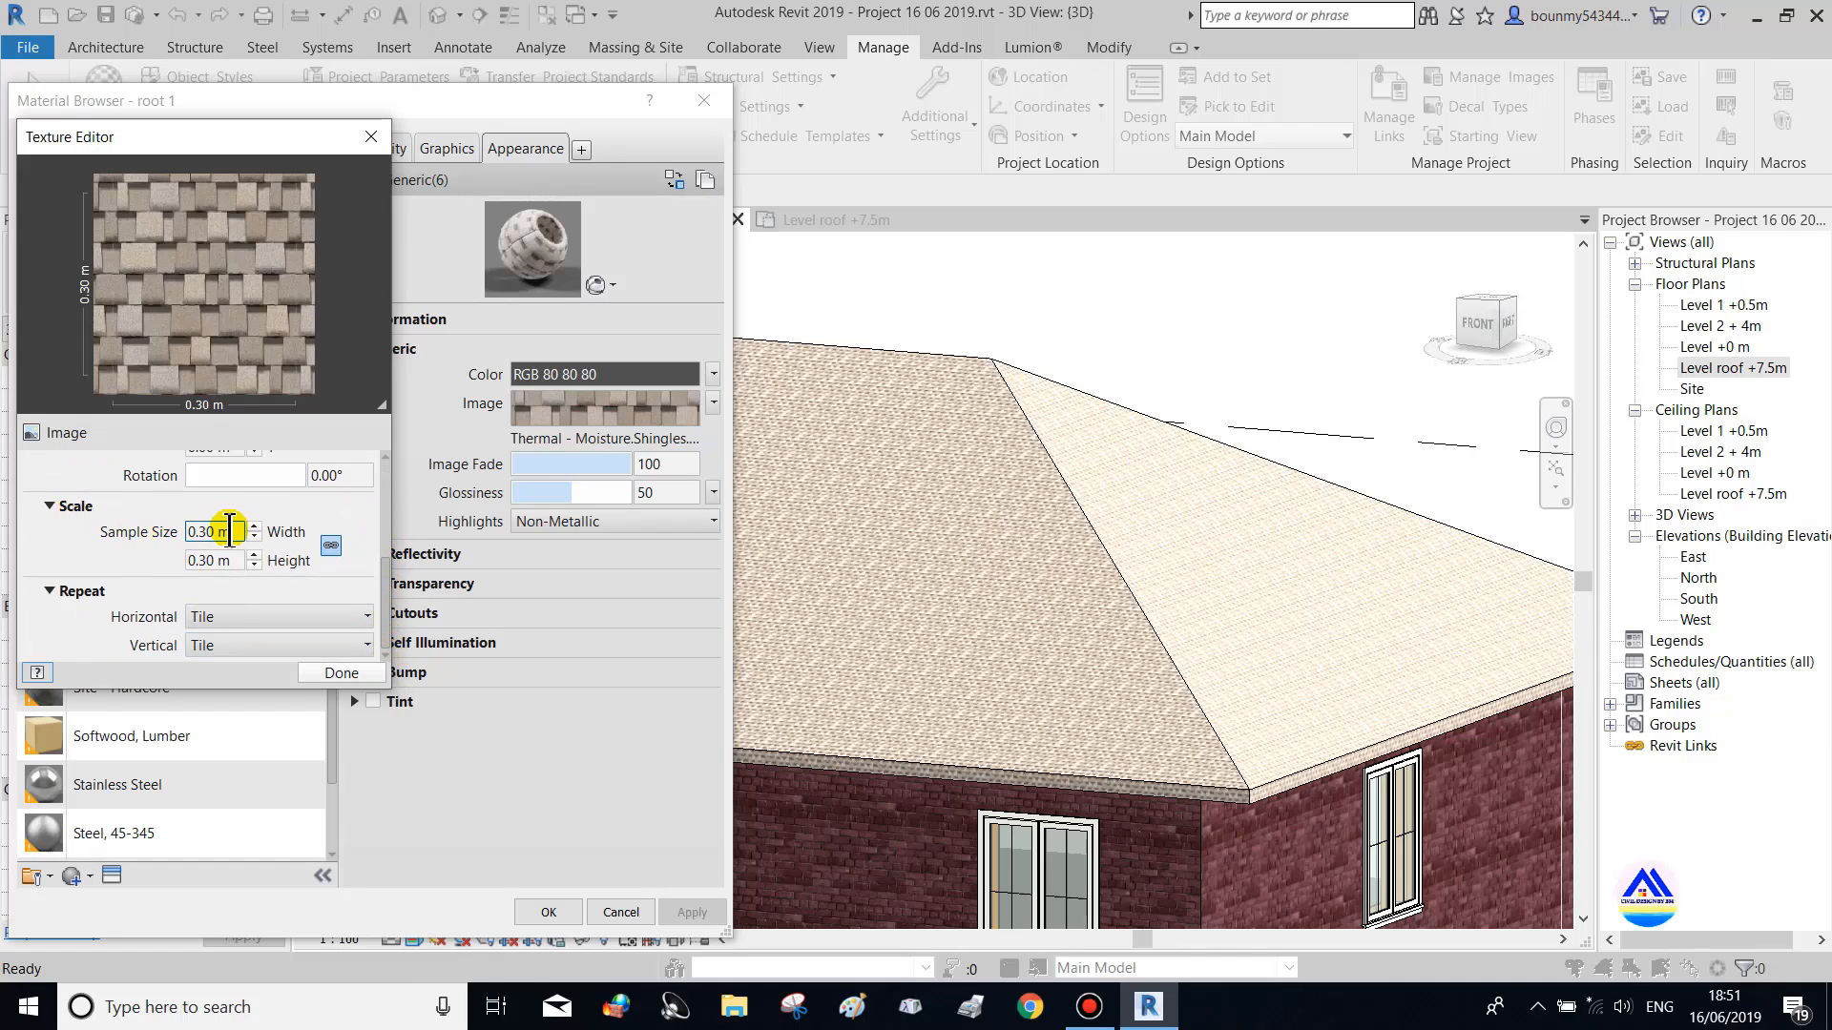
{"action": "left_click_drag", "start_coordinate": [187, 532], "coordinate": [210, 533]}
{"action": "type", "text": "1"}
{"action": "left_click", "coordinate": [236, 561]}
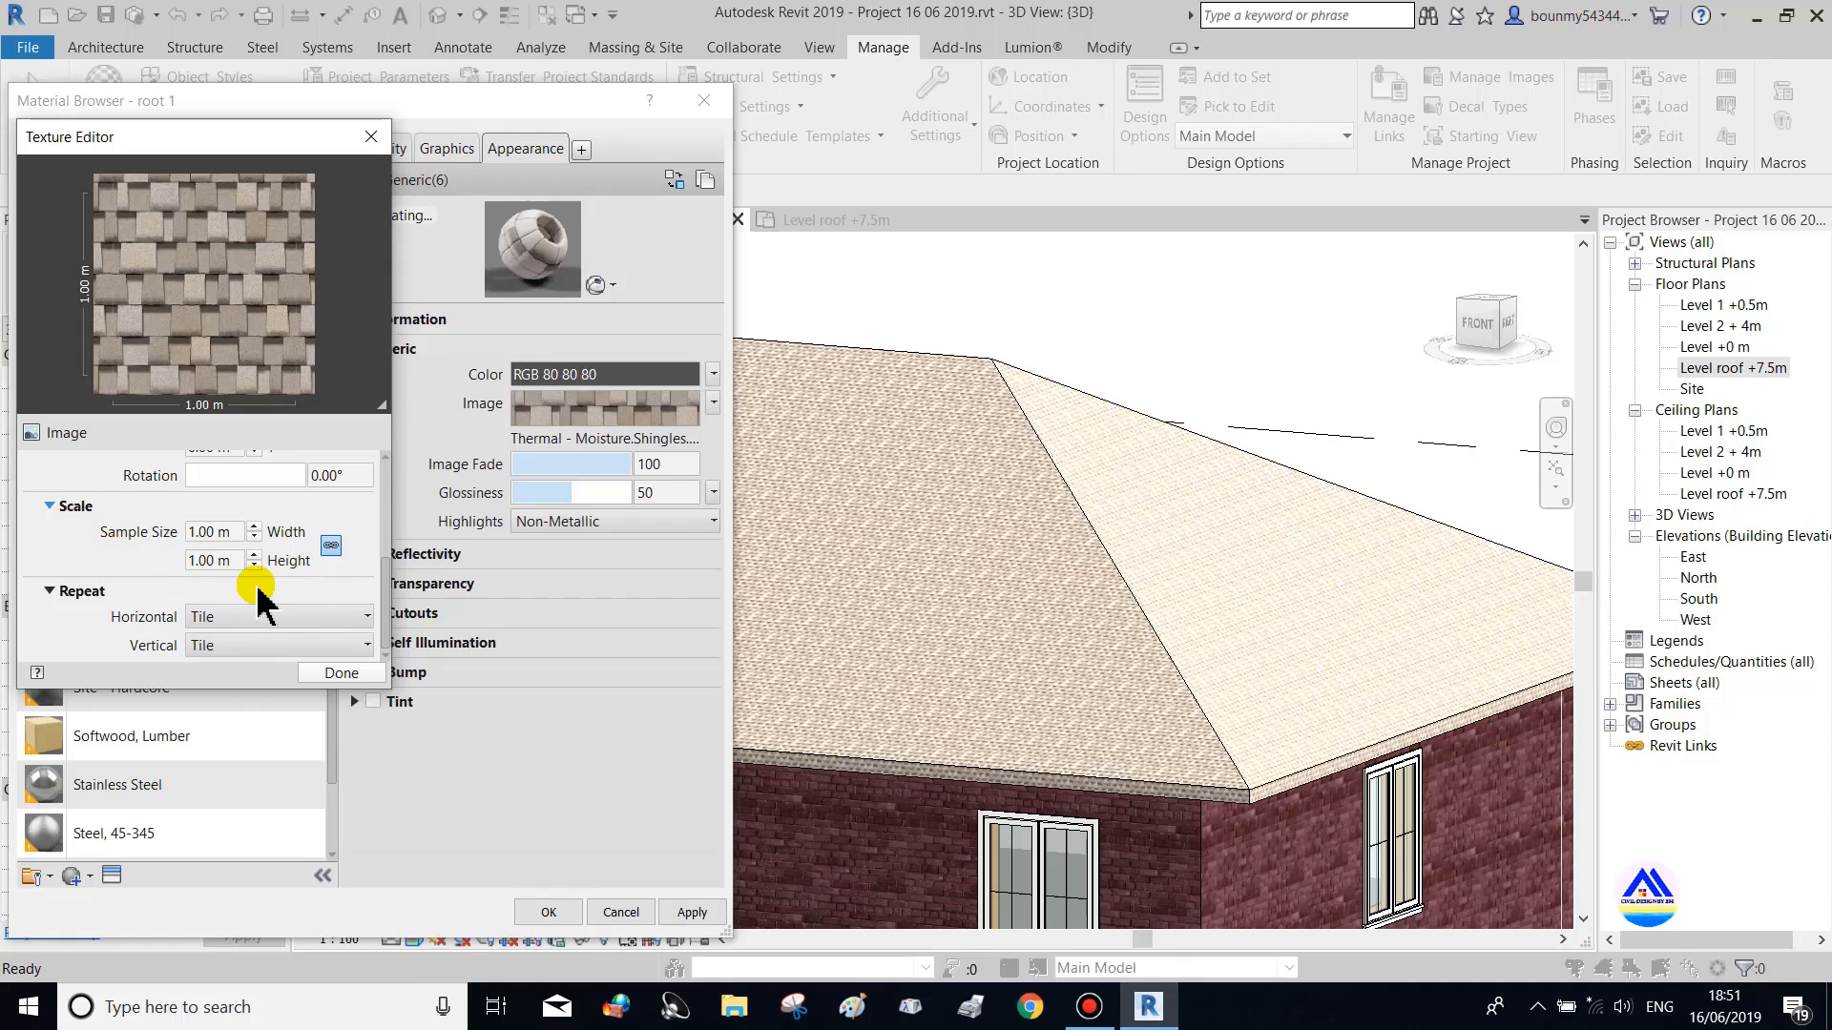
{"action": "left_click", "coordinate": [329, 672]}
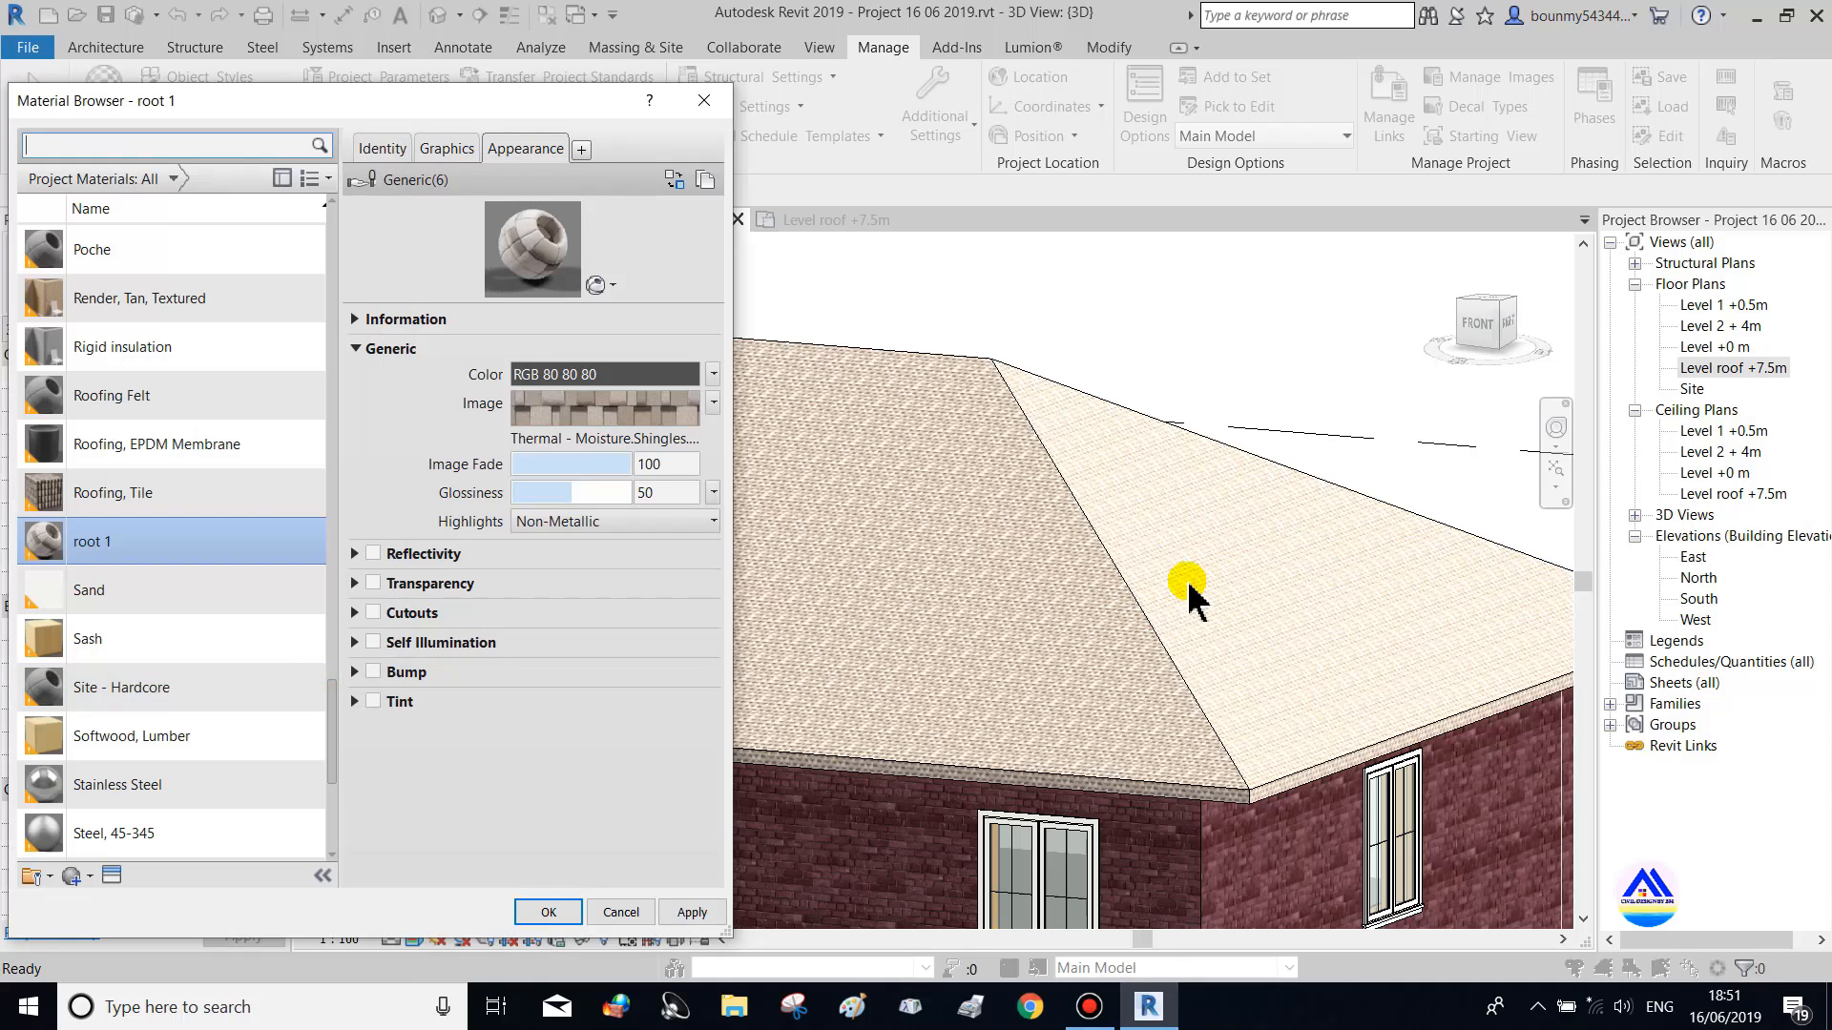
{"action": "left_click", "coordinate": [693, 913]}
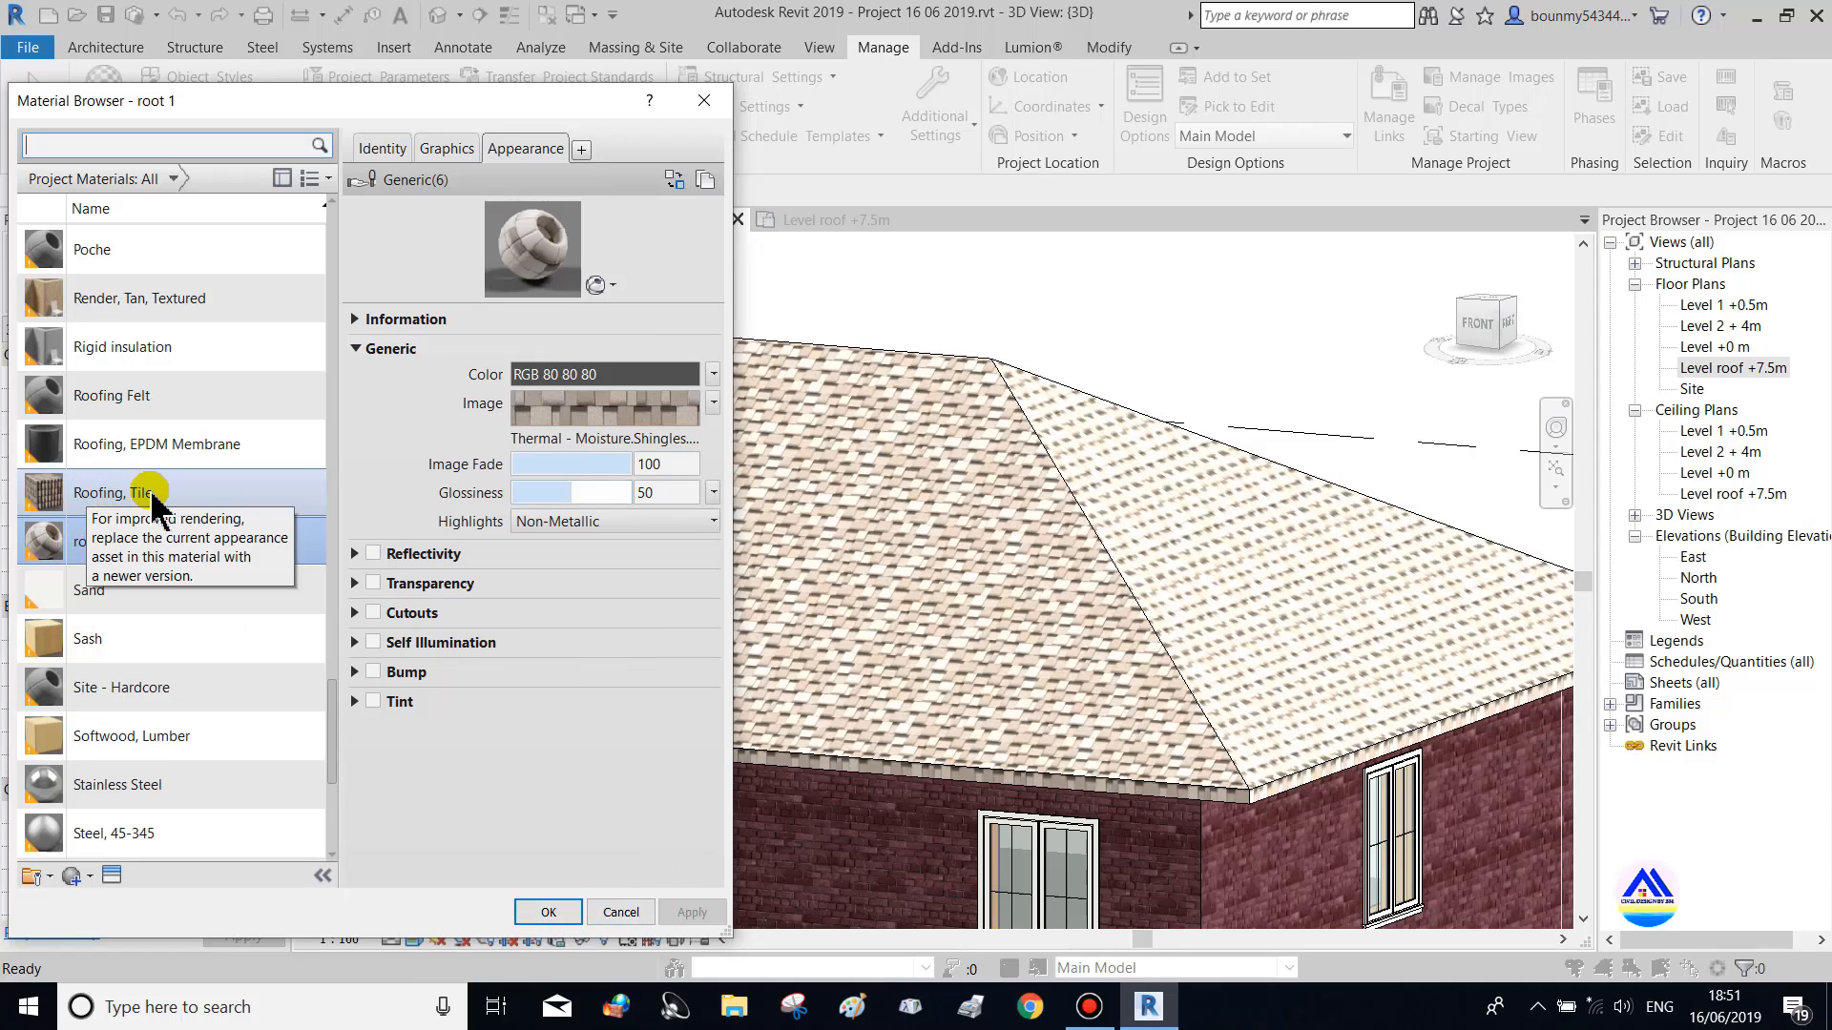
Open the Asset Browser for Wood Sheathing, Chipboard with 64 x 64 thumbnails, and widen the browser and its library list
{"action": "scroll", "coordinate": [150, 592], "scroll_direction": "down", "scroll_amount": 3}
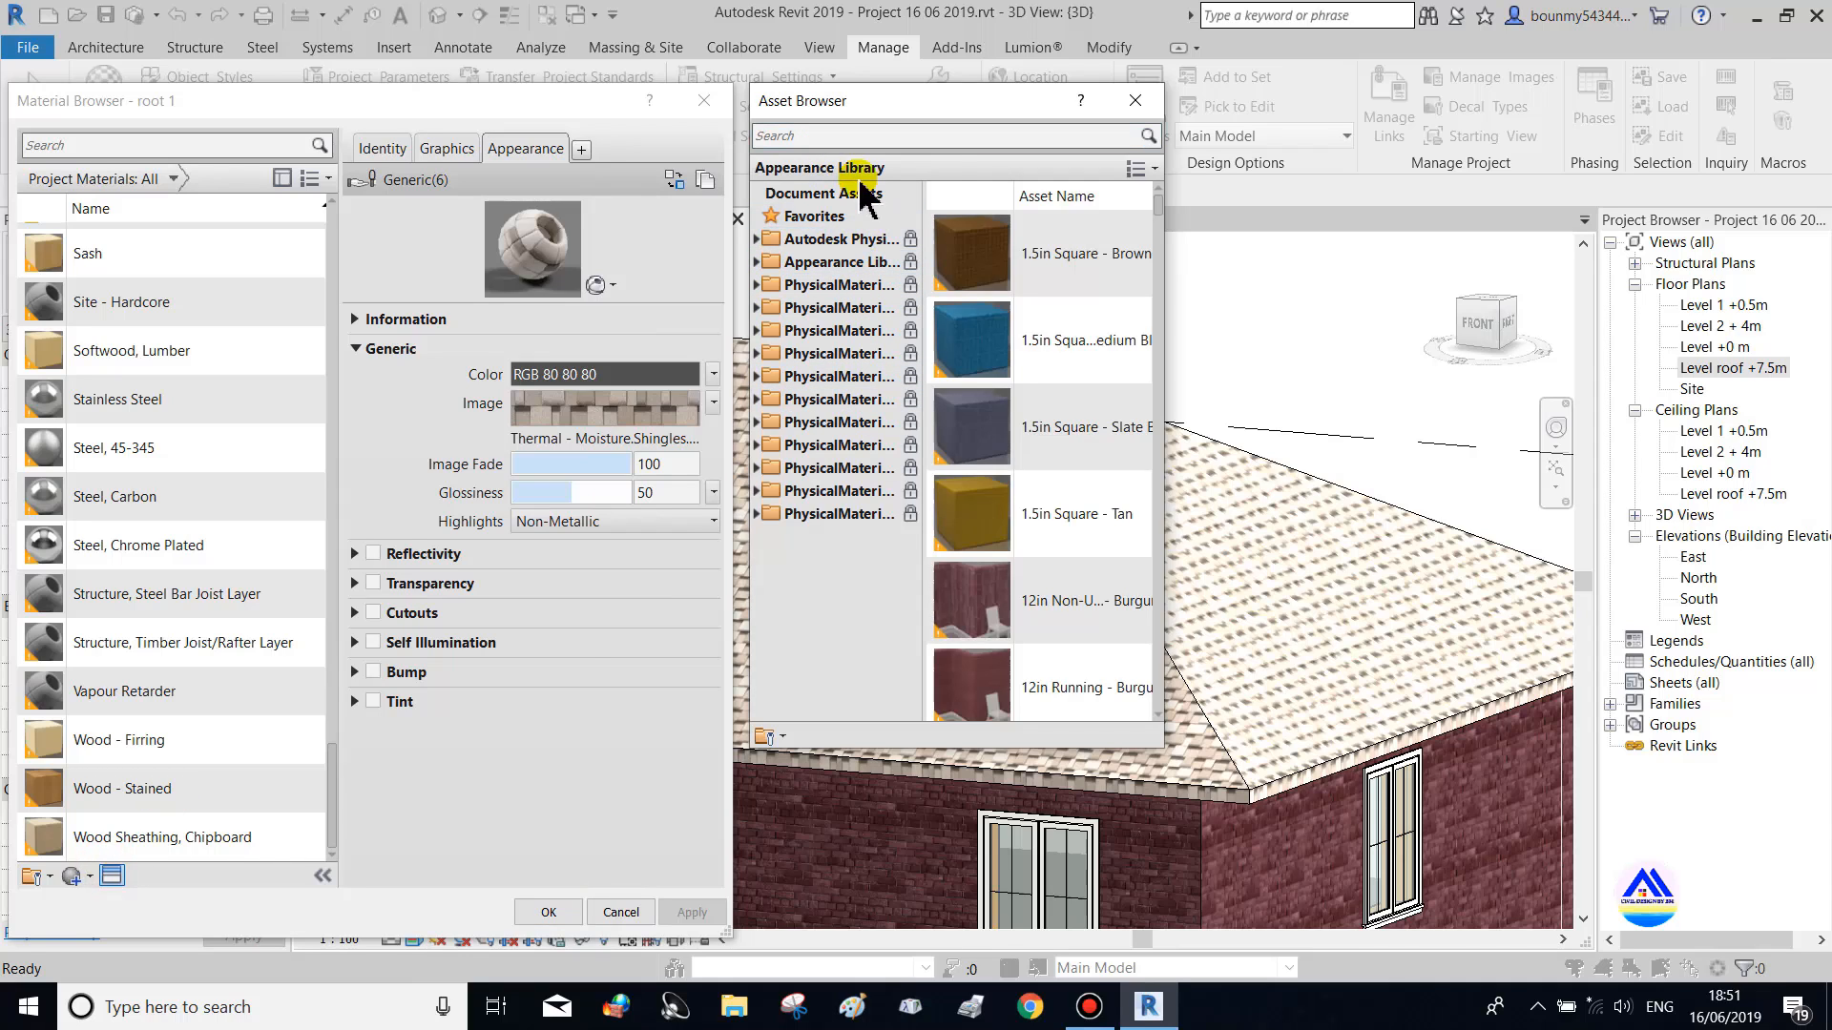
{"action": "left_click", "coordinate": [1136, 169]}
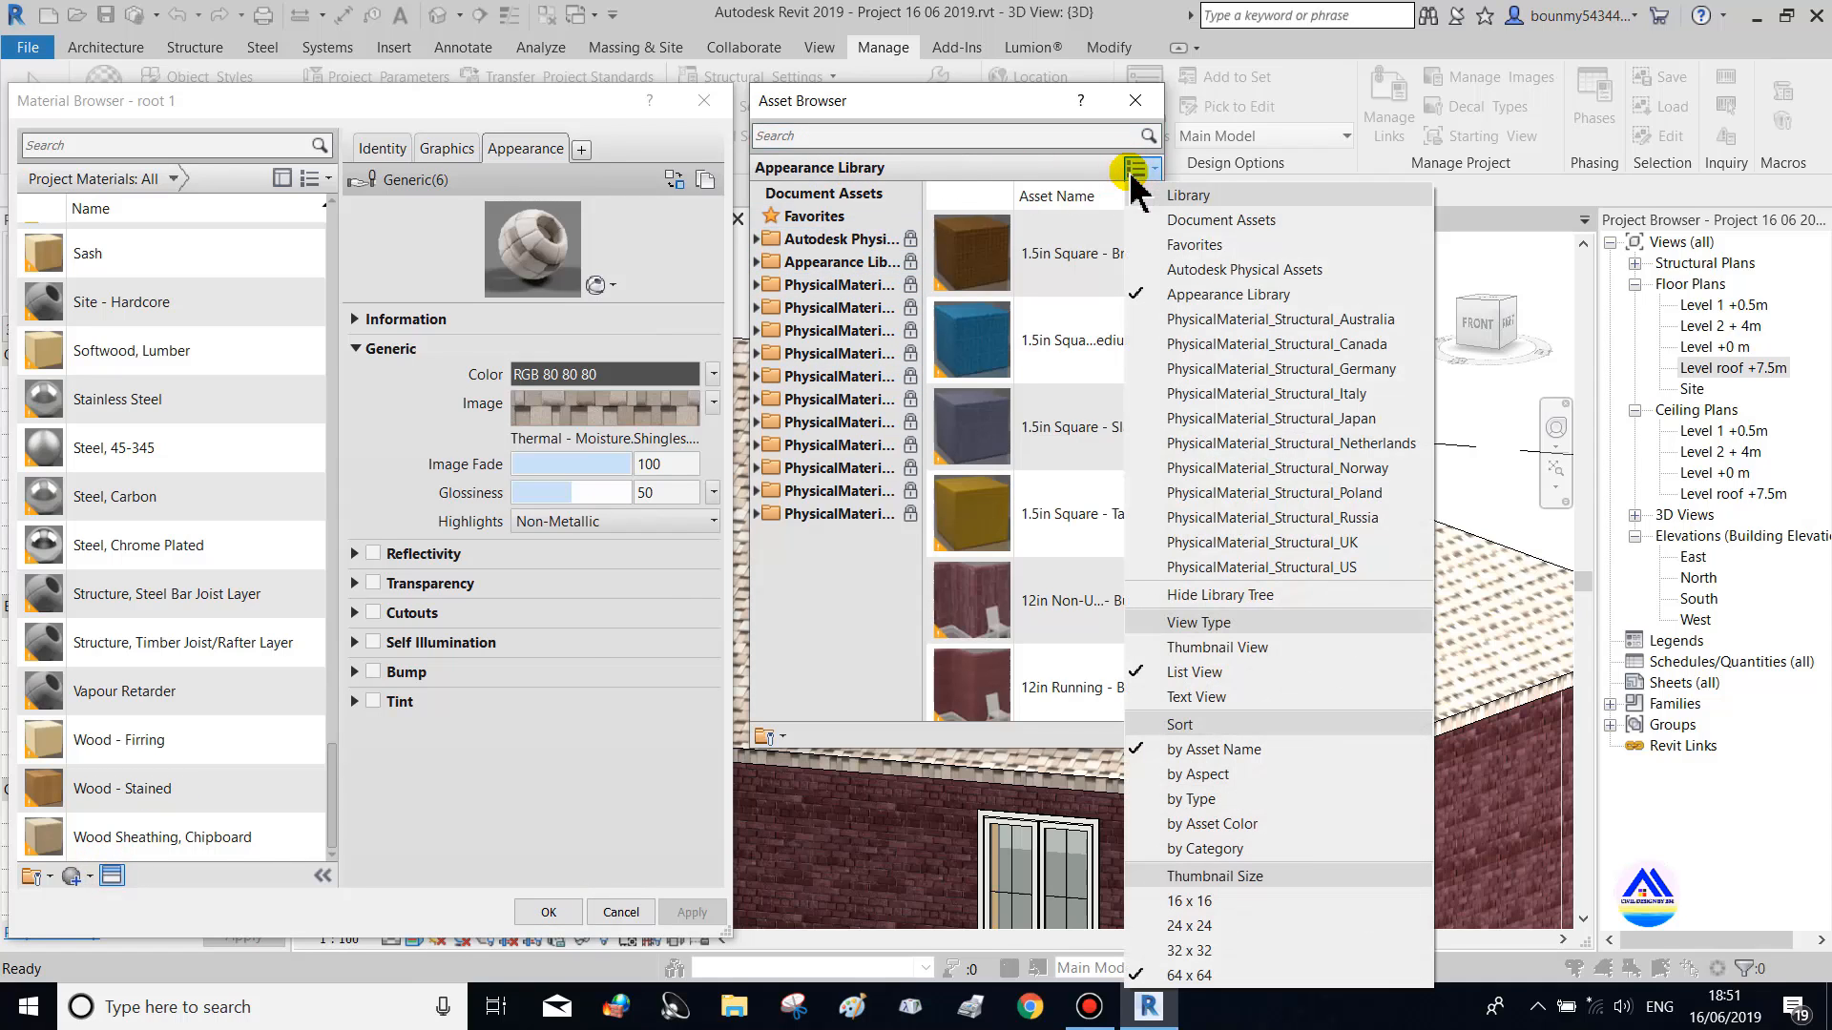
{"action": "left_click", "coordinate": [1193, 973]}
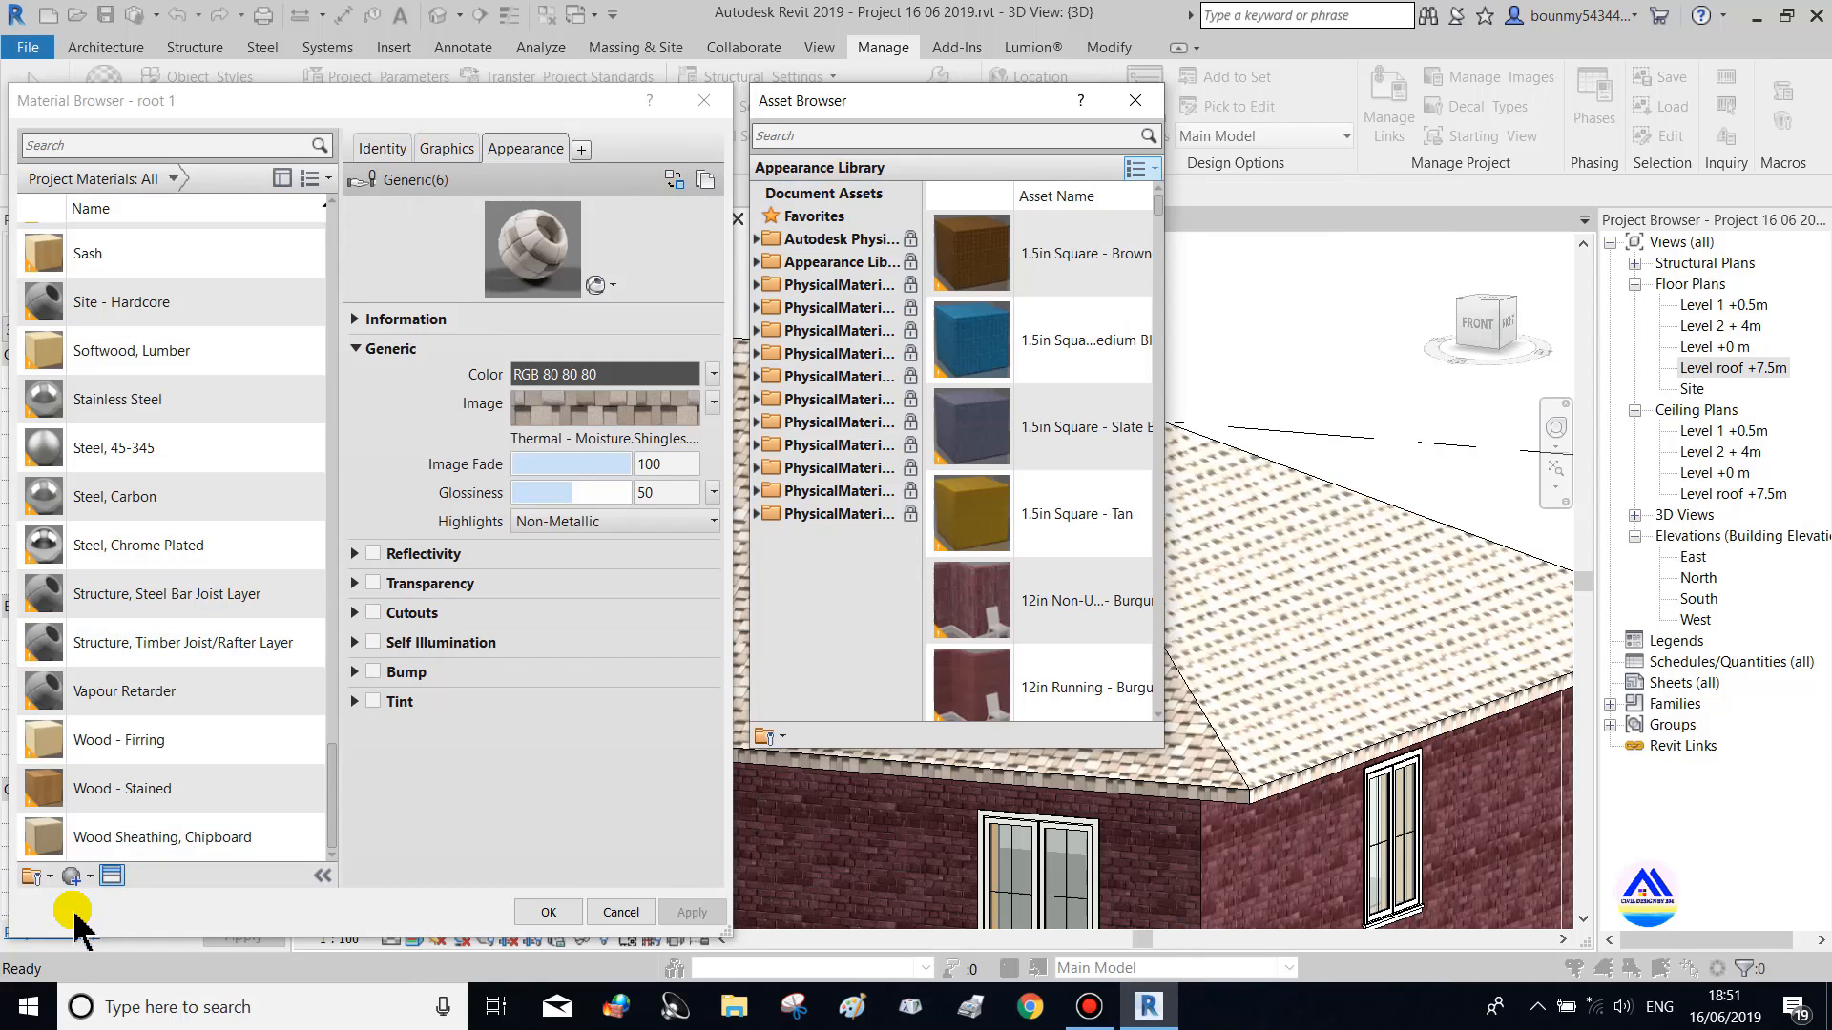
{"action": "left_click", "coordinate": [108, 855]}
{"action": "left_click", "coordinate": [112, 876]}
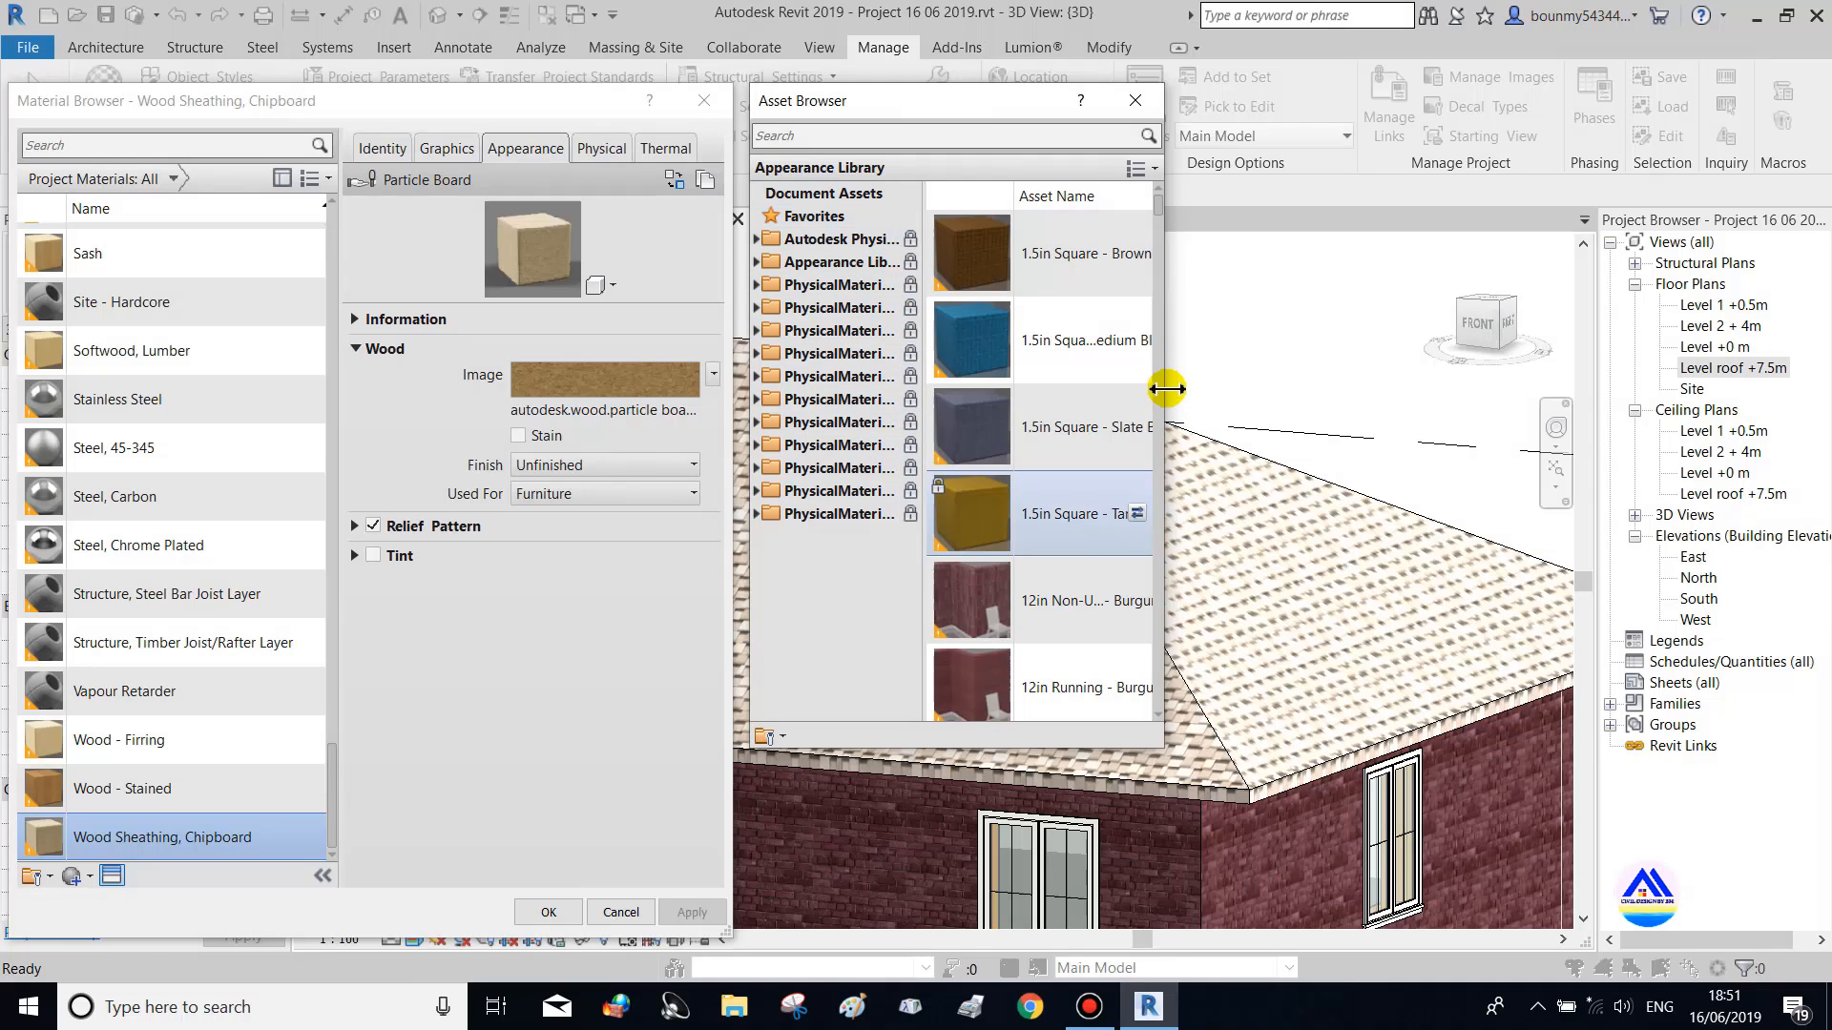
{"action": "left_click_drag", "start_coordinate": [1166, 388], "coordinate": [1343, 391]}
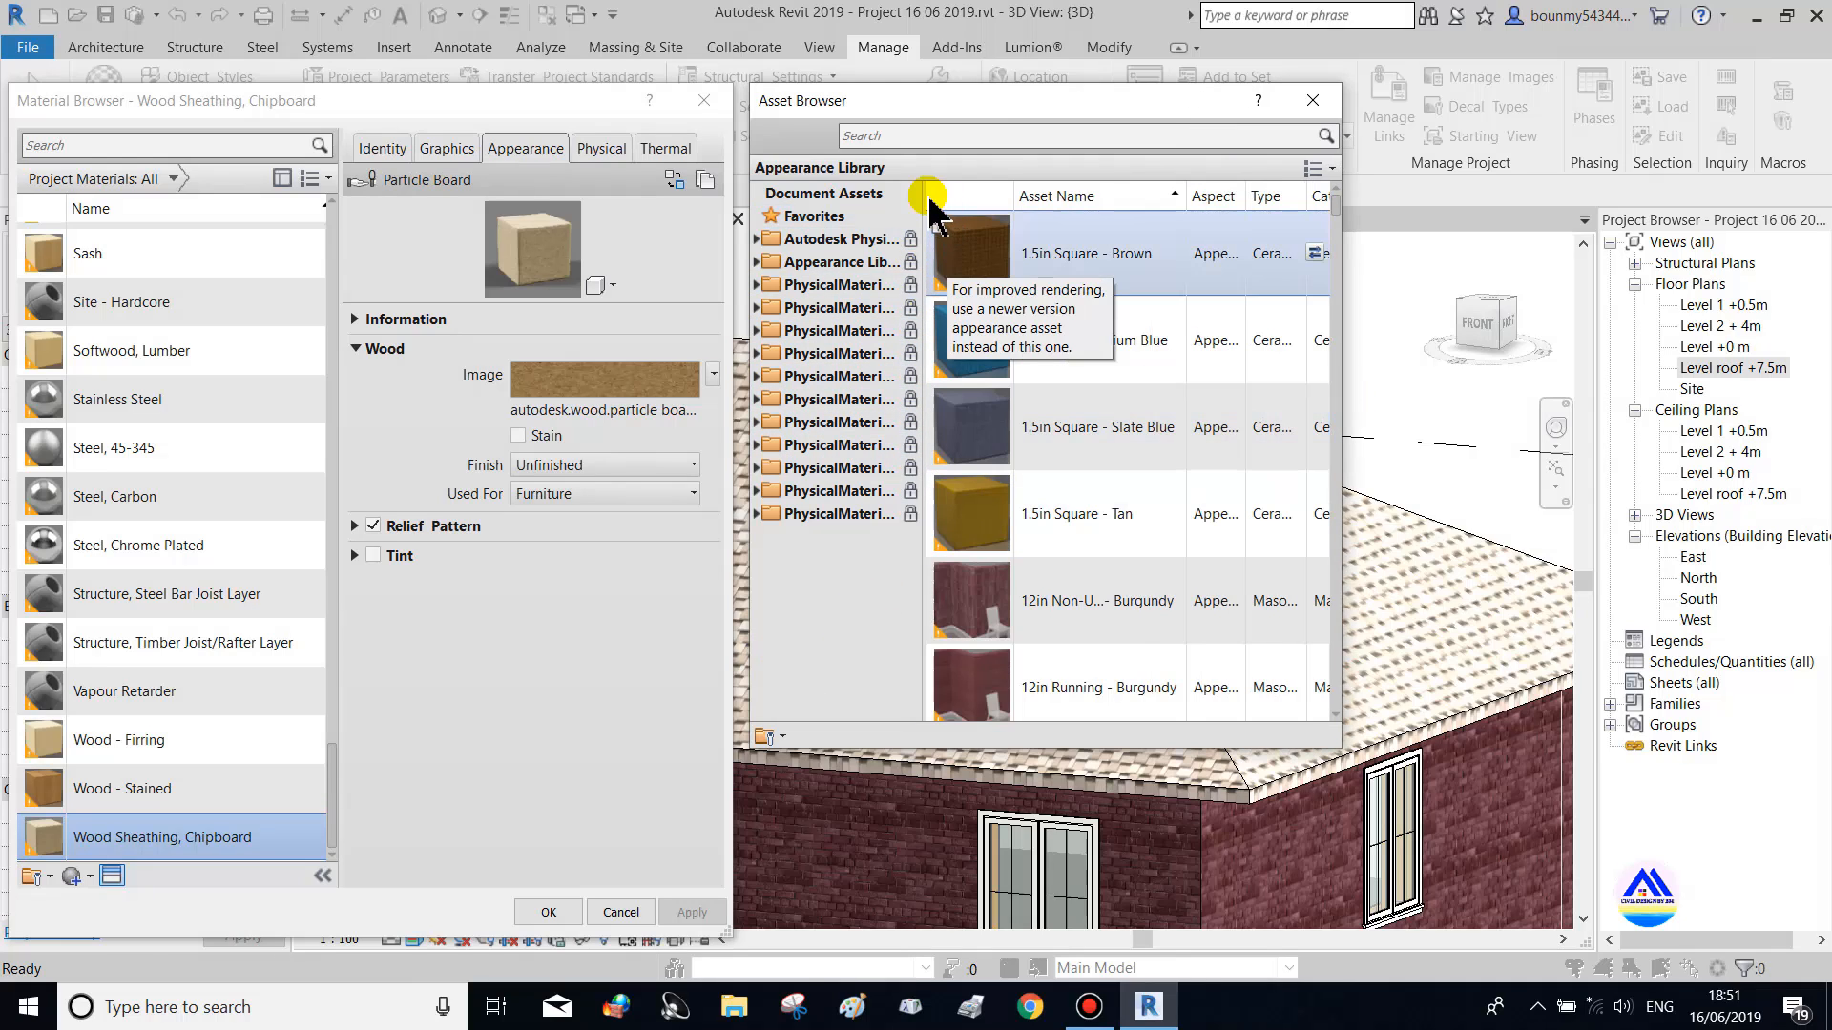
{"action": "left_click_drag", "start_coordinate": [922, 191], "coordinate": [1031, 211]}
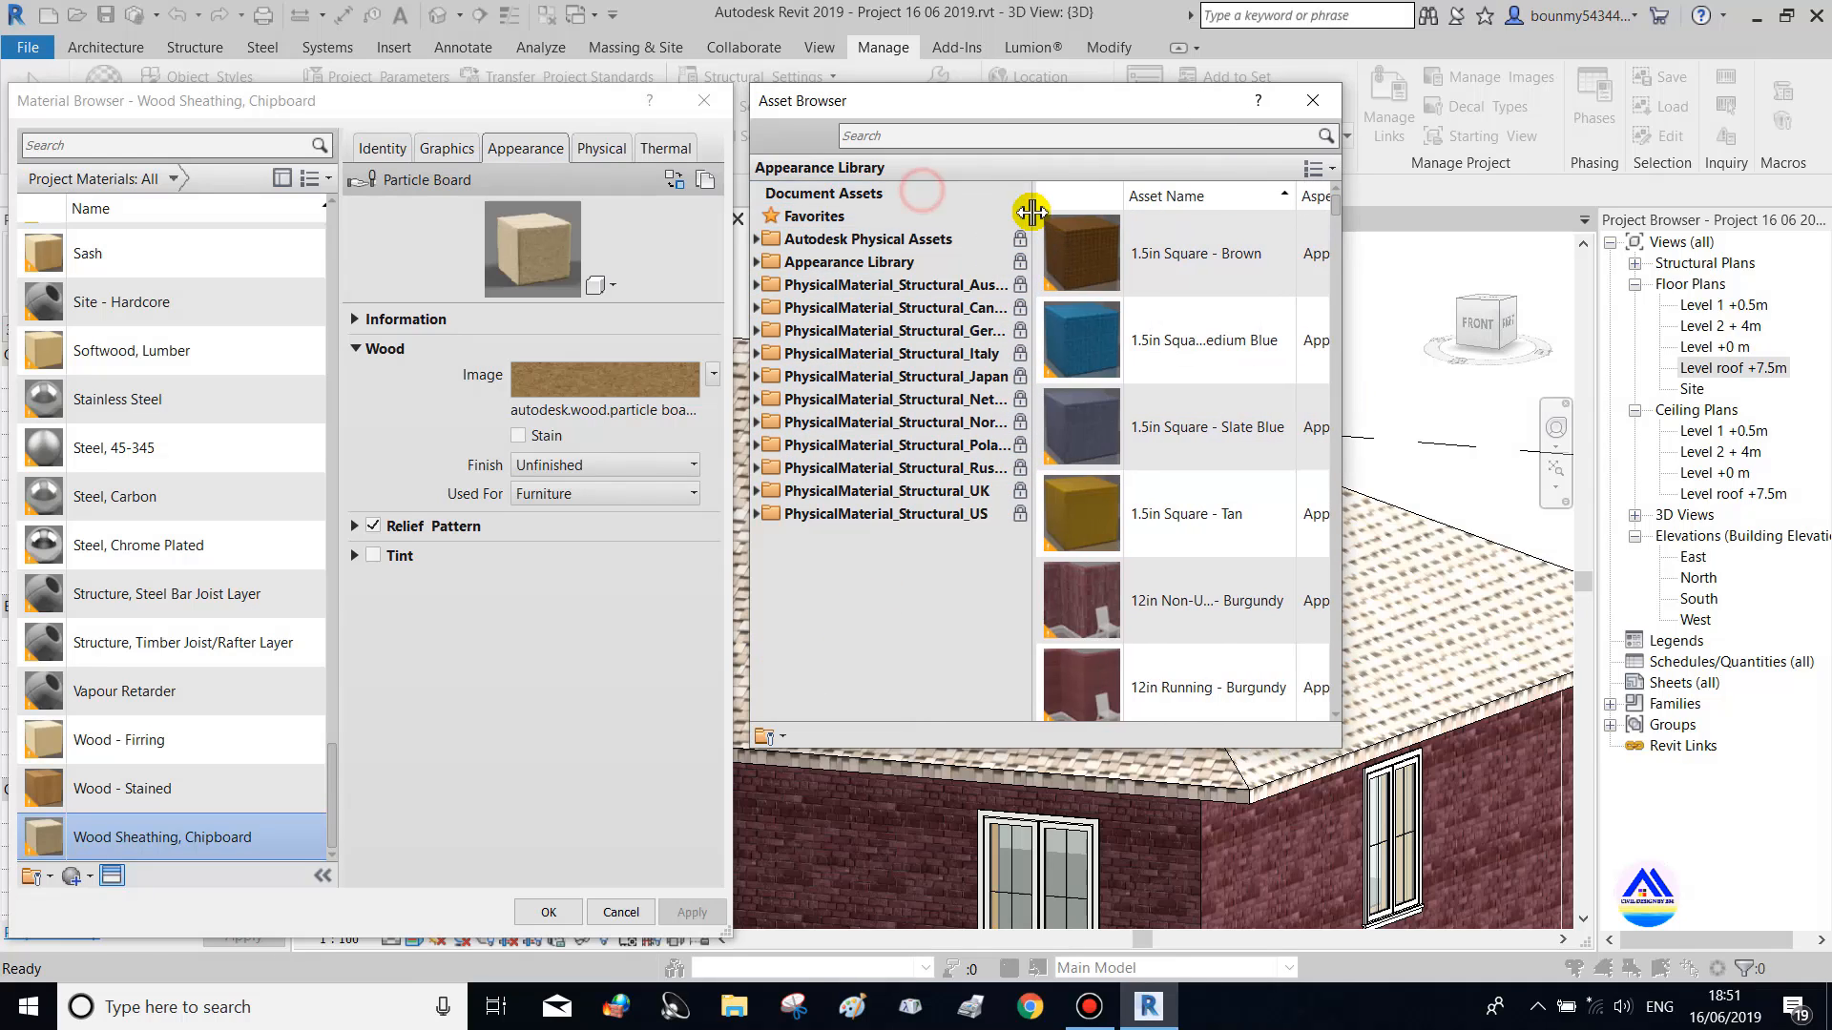
Look through the Autodesk physical, regional structural, Favorites and Appearance Library assets for a suitable roof appearance
{"action": "left_click", "coordinate": [856, 262]}
{"action": "left_click", "coordinate": [871, 239]}
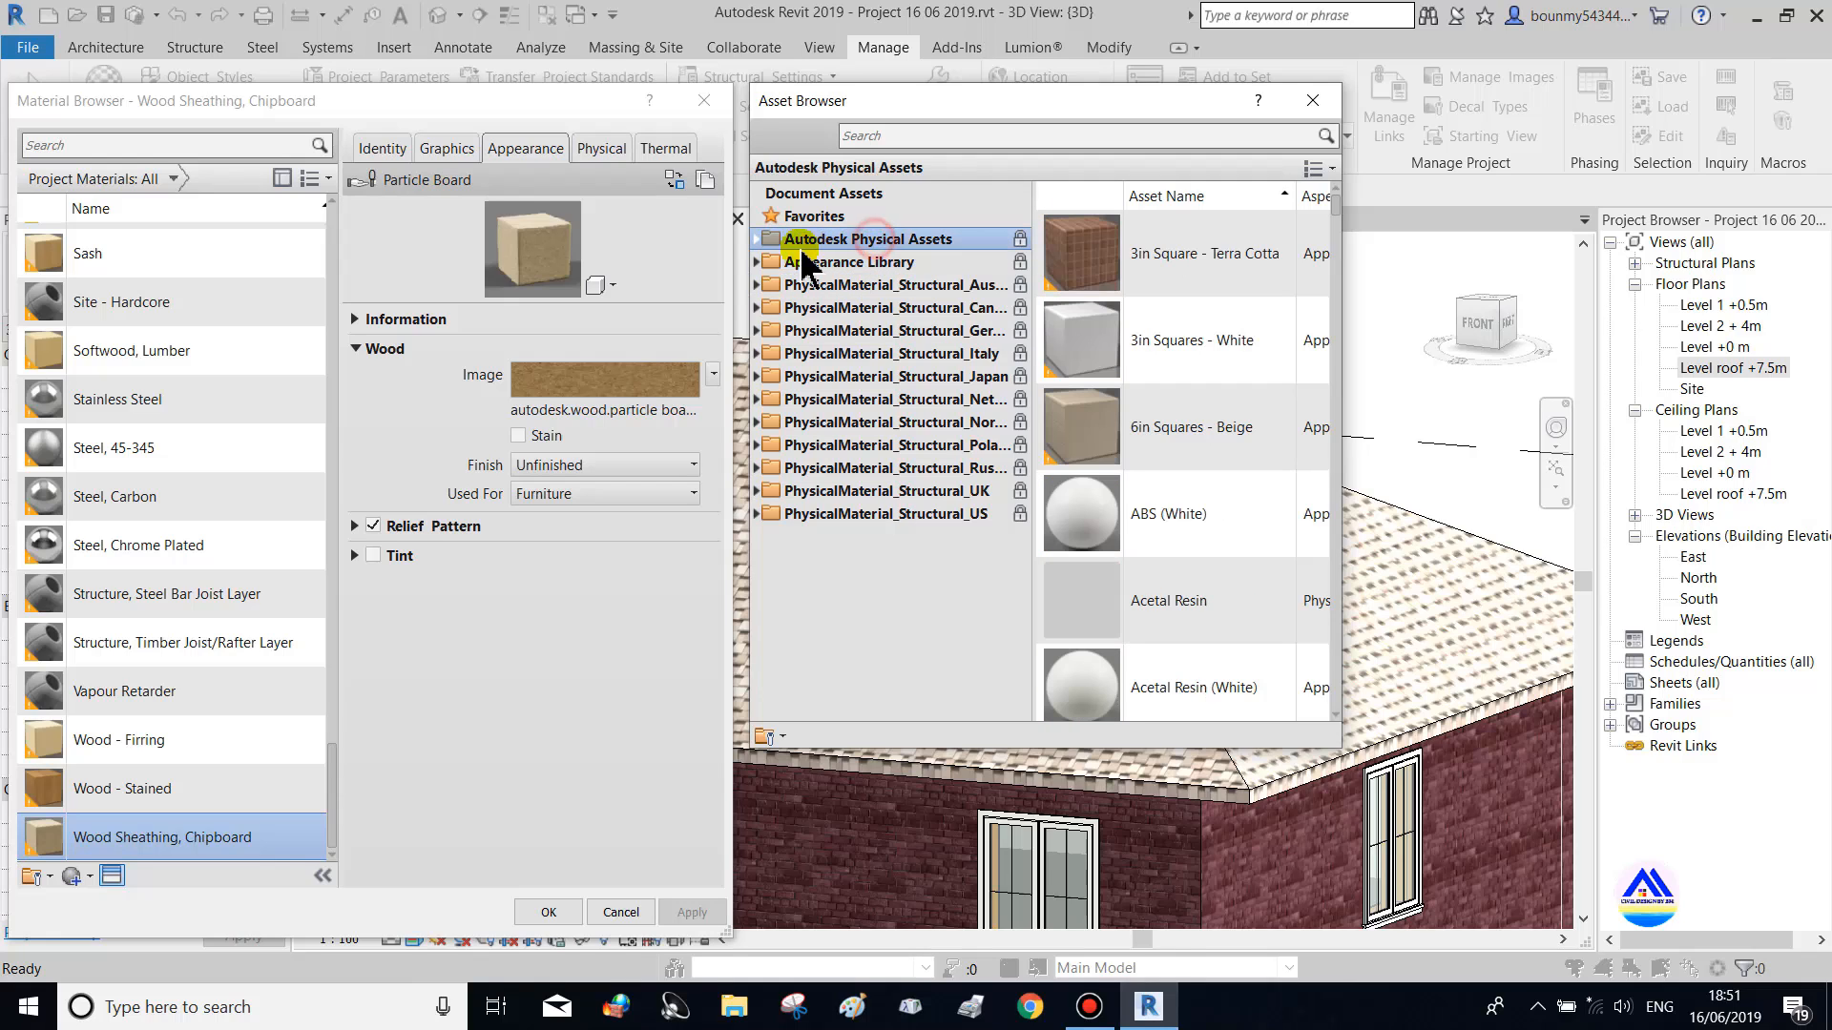
{"action": "left_click", "coordinate": [978, 492]}
{"action": "left_click", "coordinate": [959, 515]}
{"action": "left_click", "coordinate": [945, 445]}
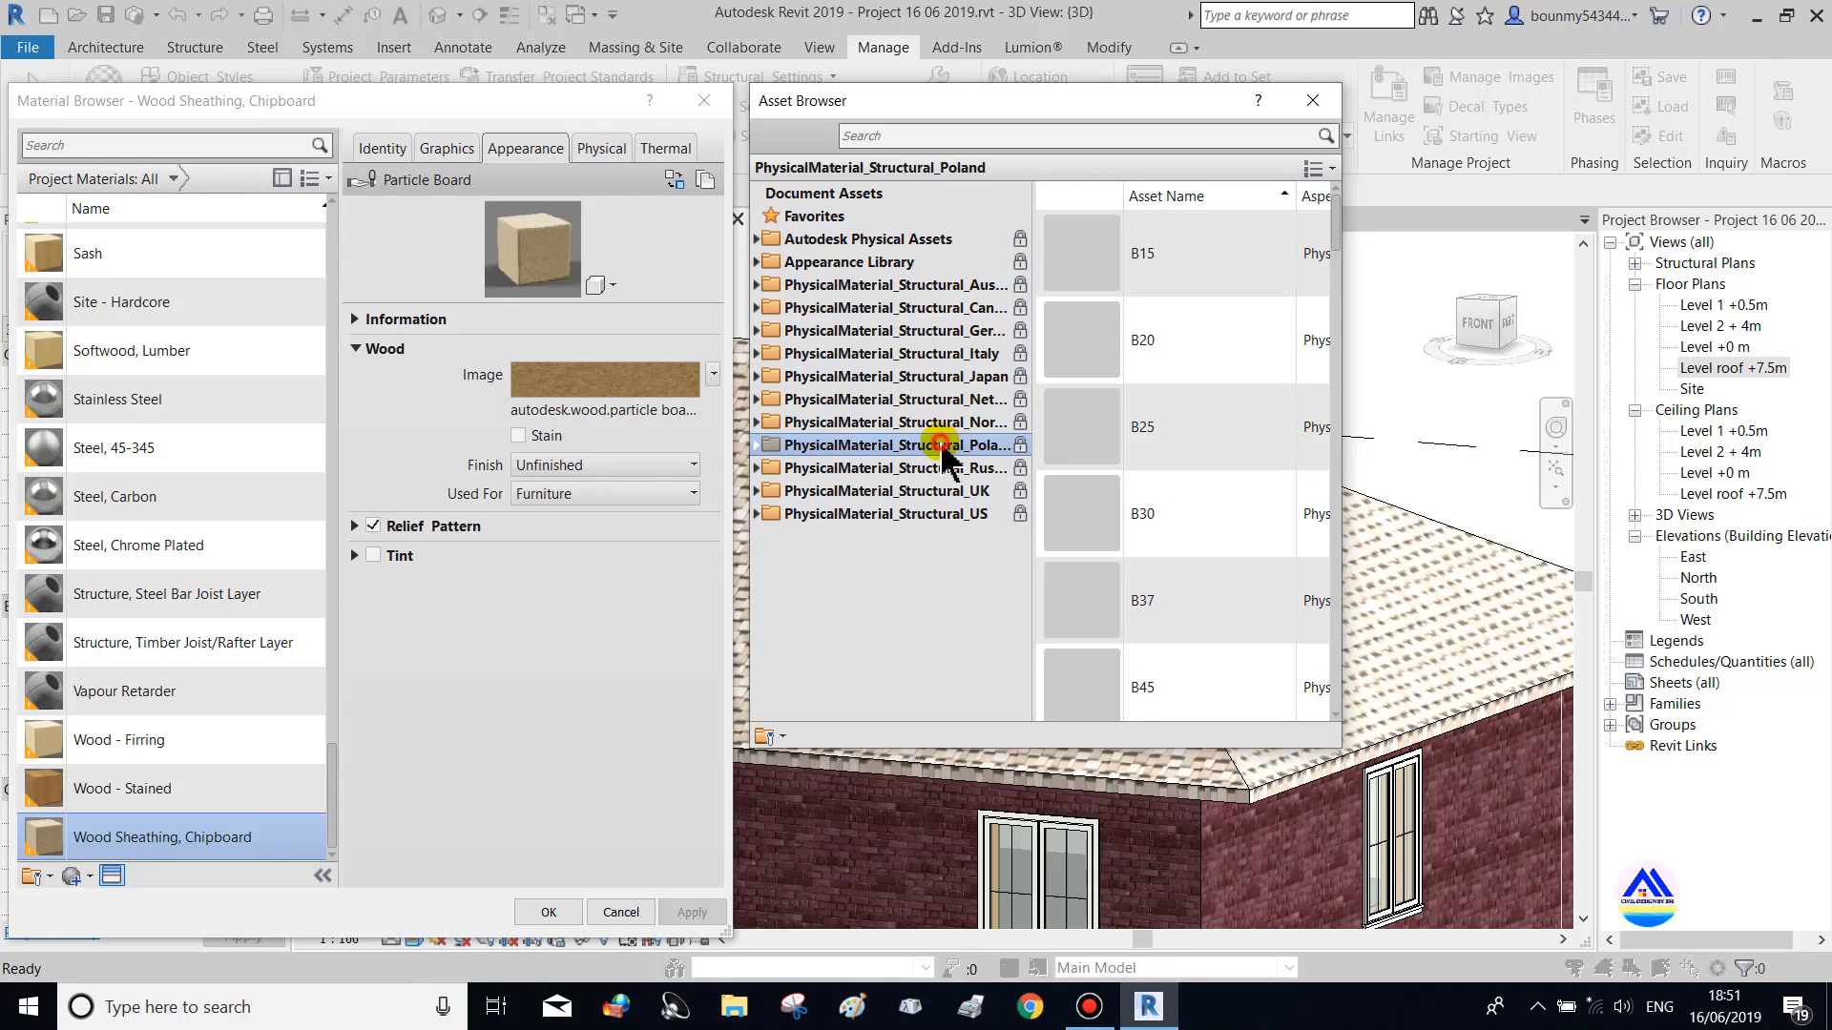
{"action": "left_click", "coordinate": [897, 376]}
{"action": "left_click", "coordinate": [895, 308]}
{"action": "left_click", "coordinate": [882, 285]}
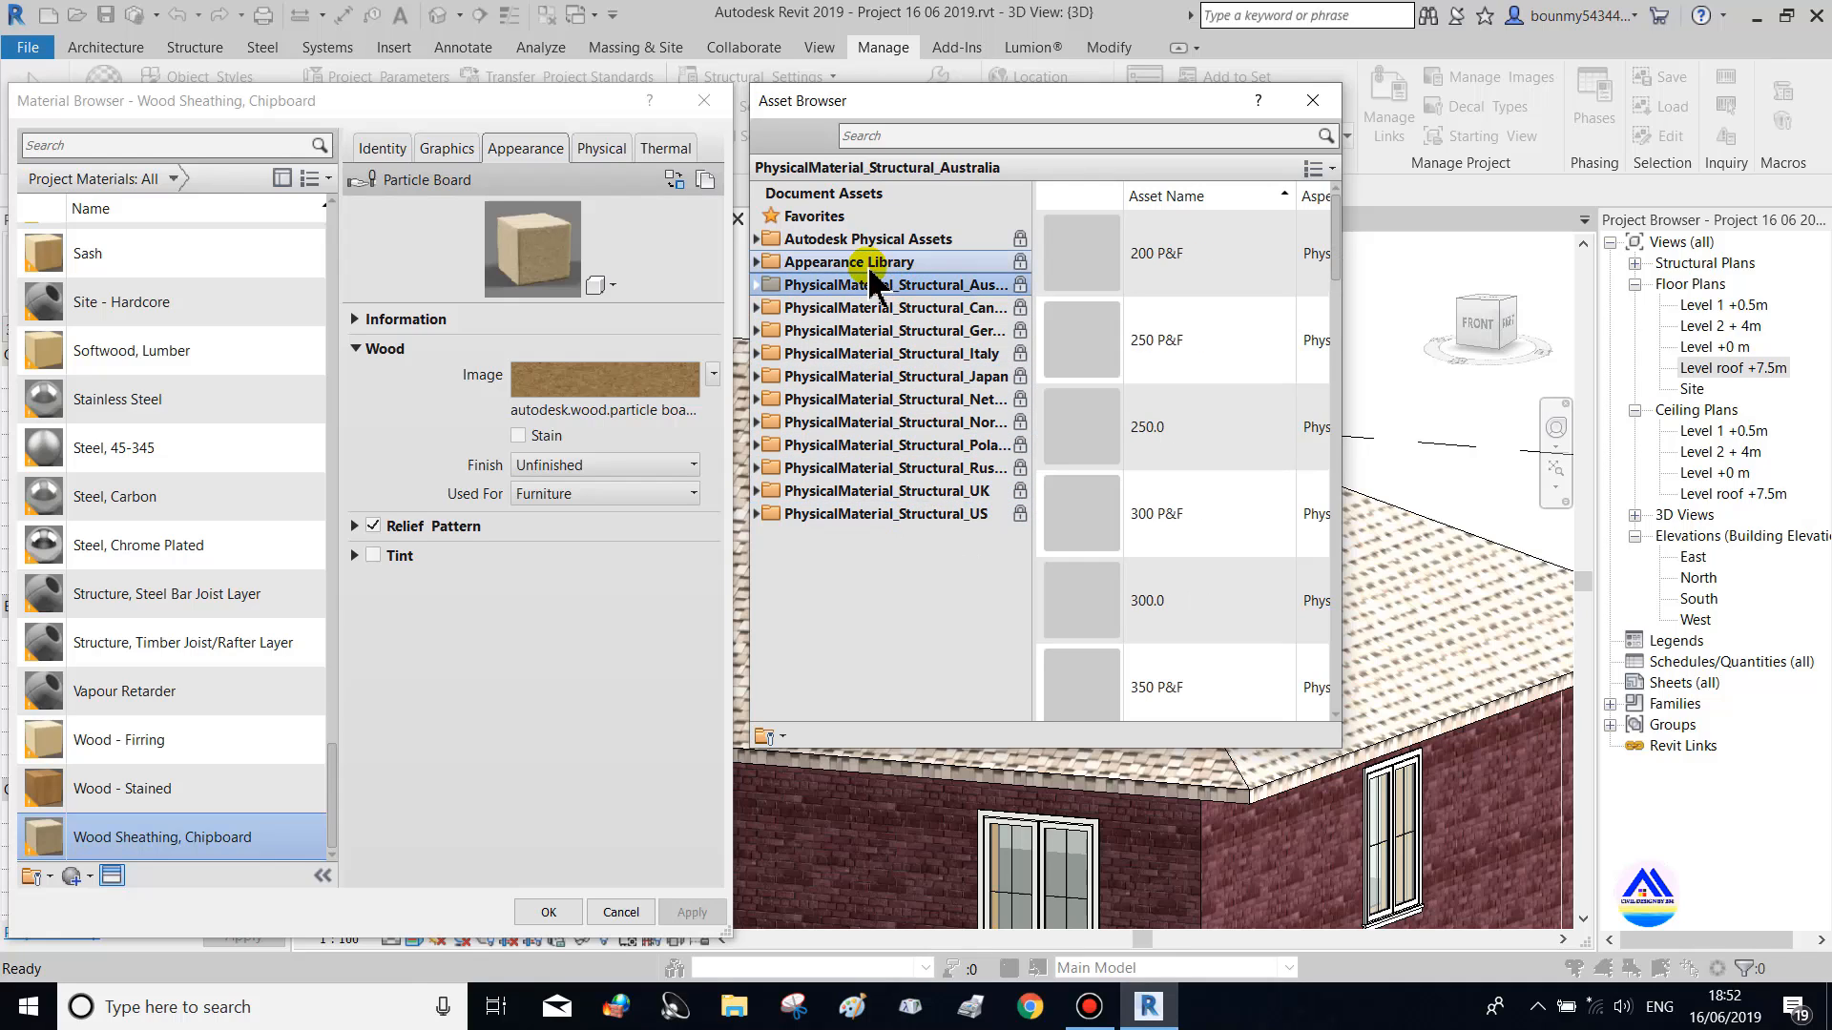
{"action": "left_click", "coordinate": [876, 266]}
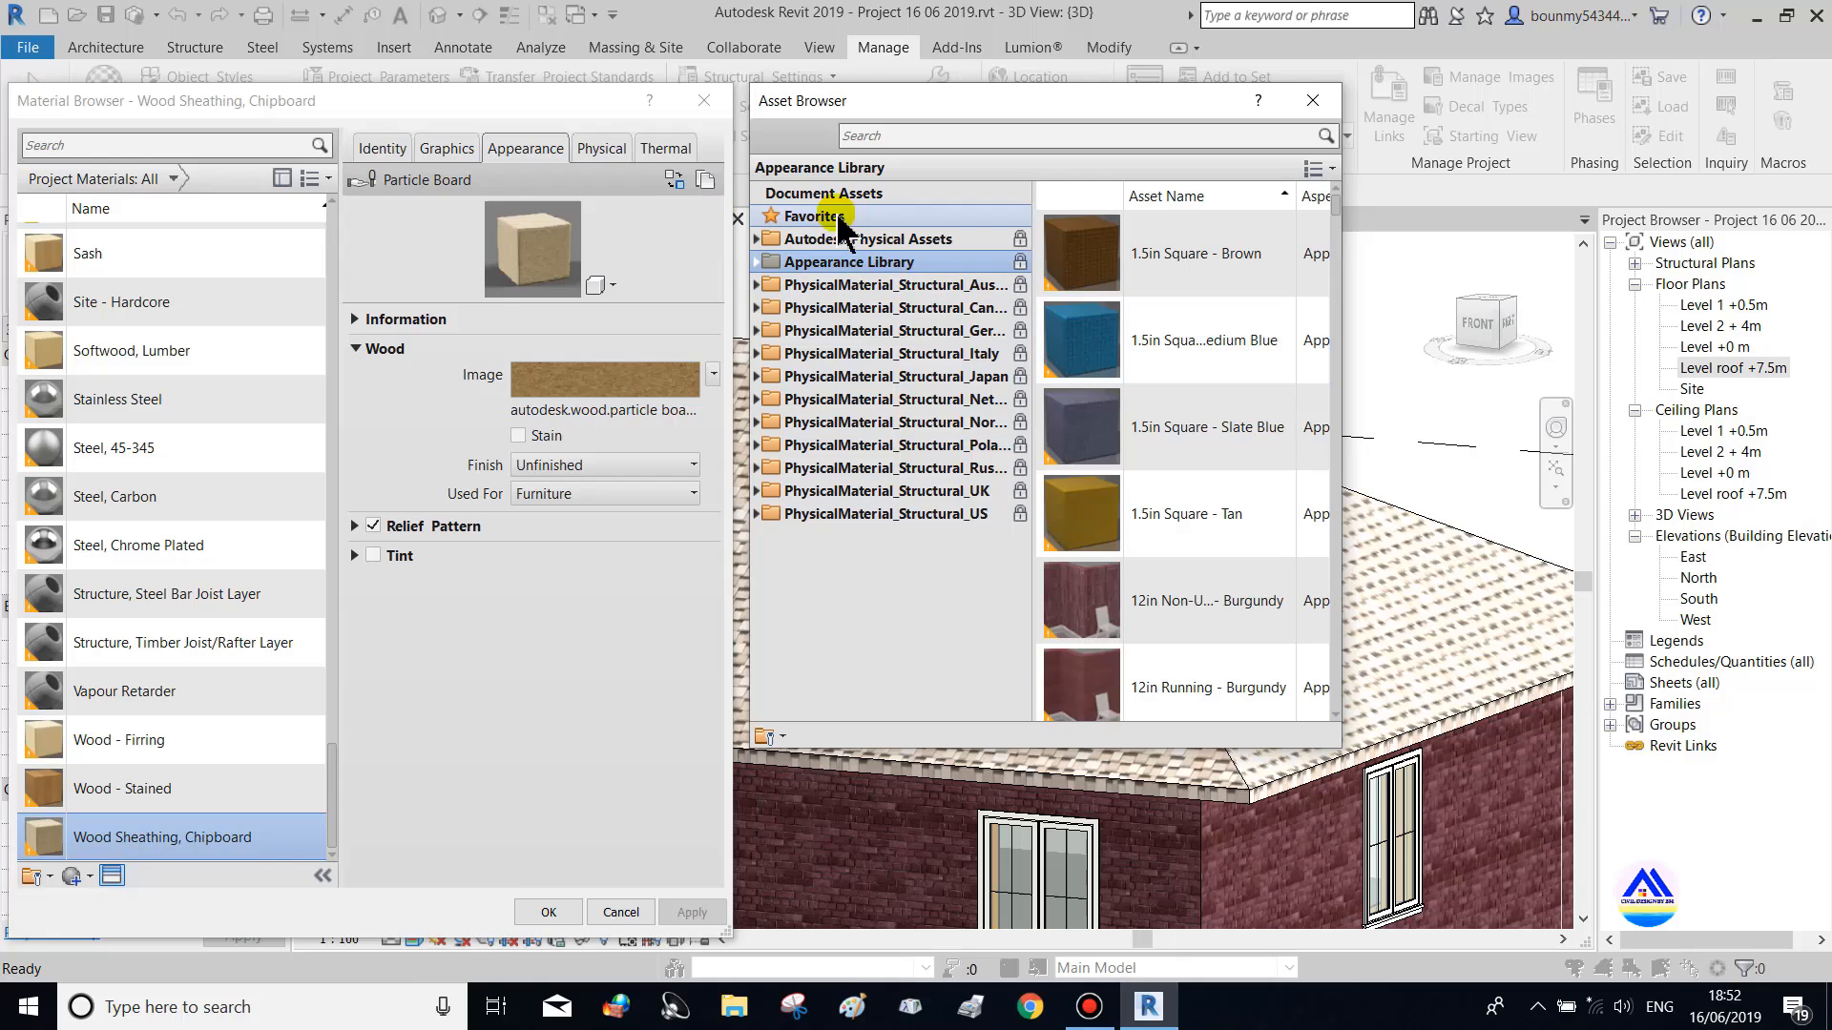
{"action": "left_click", "coordinate": [831, 240]}
{"action": "left_click", "coordinate": [811, 217]}
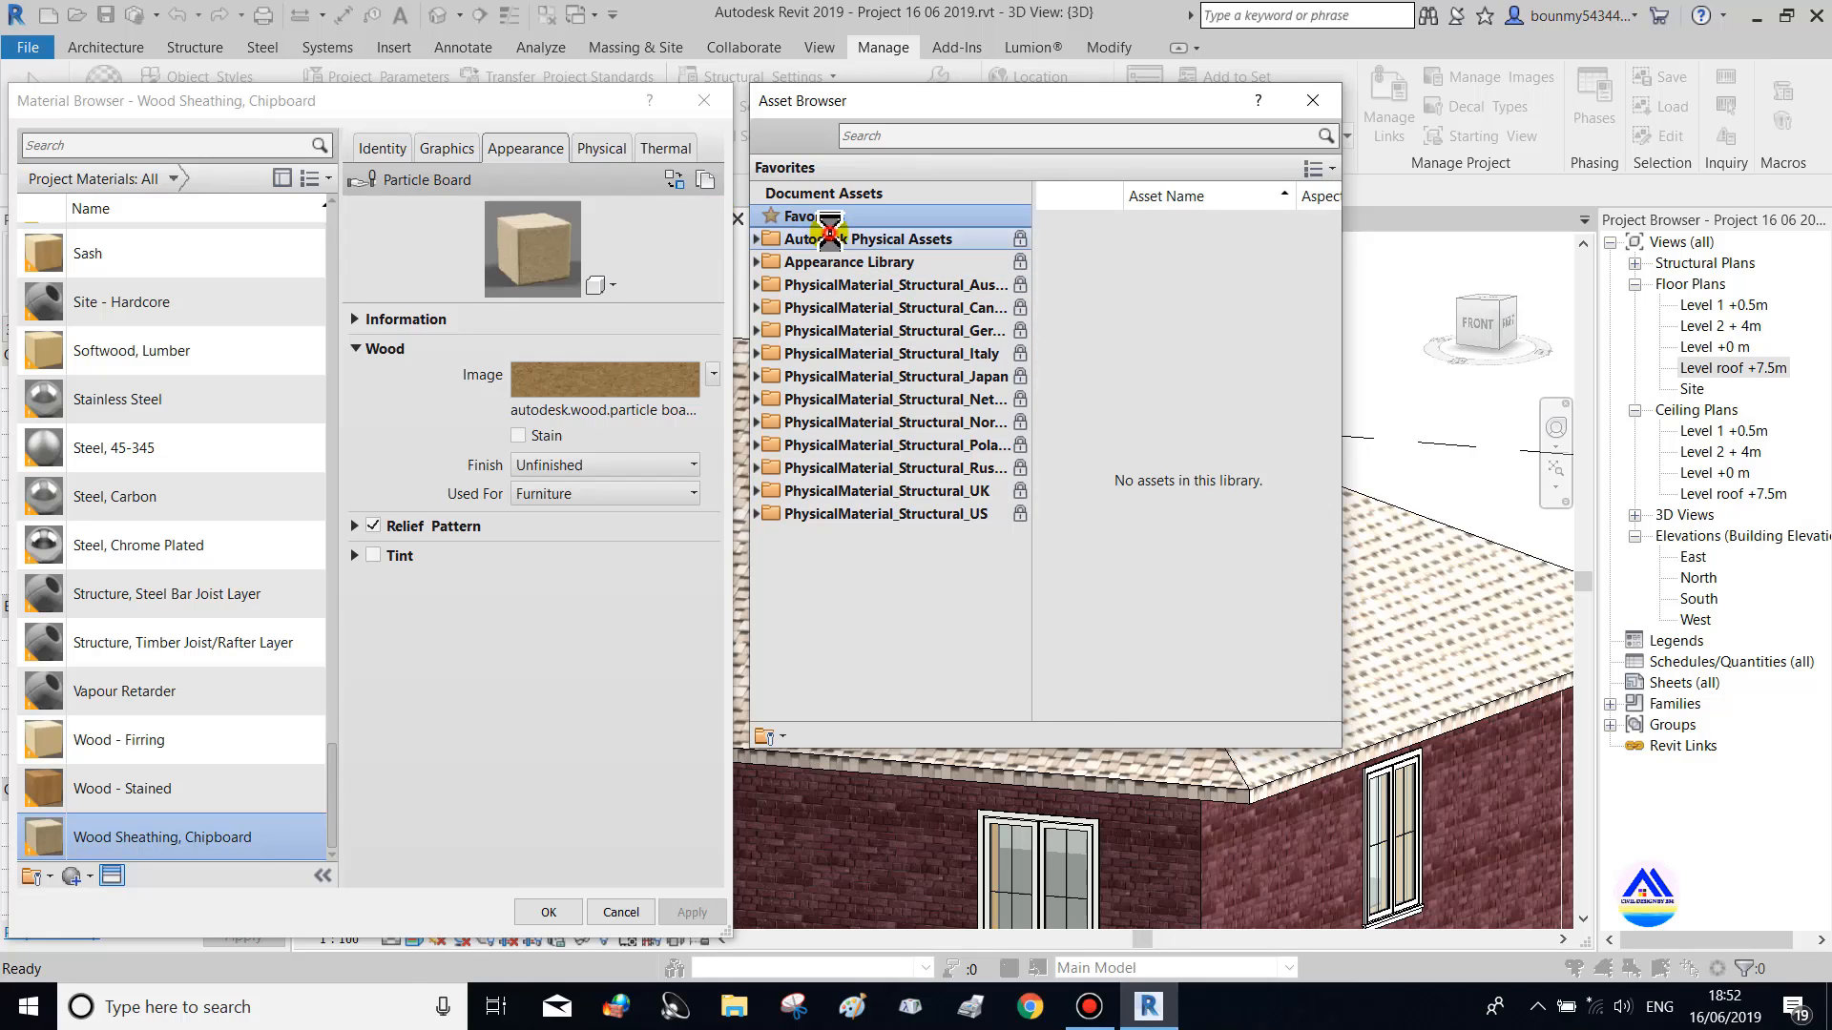
{"action": "left_click", "coordinate": [840, 239]}
{"action": "scroll", "coordinate": [1227, 482], "scroll_direction": "down", "scroll_amount": 10}
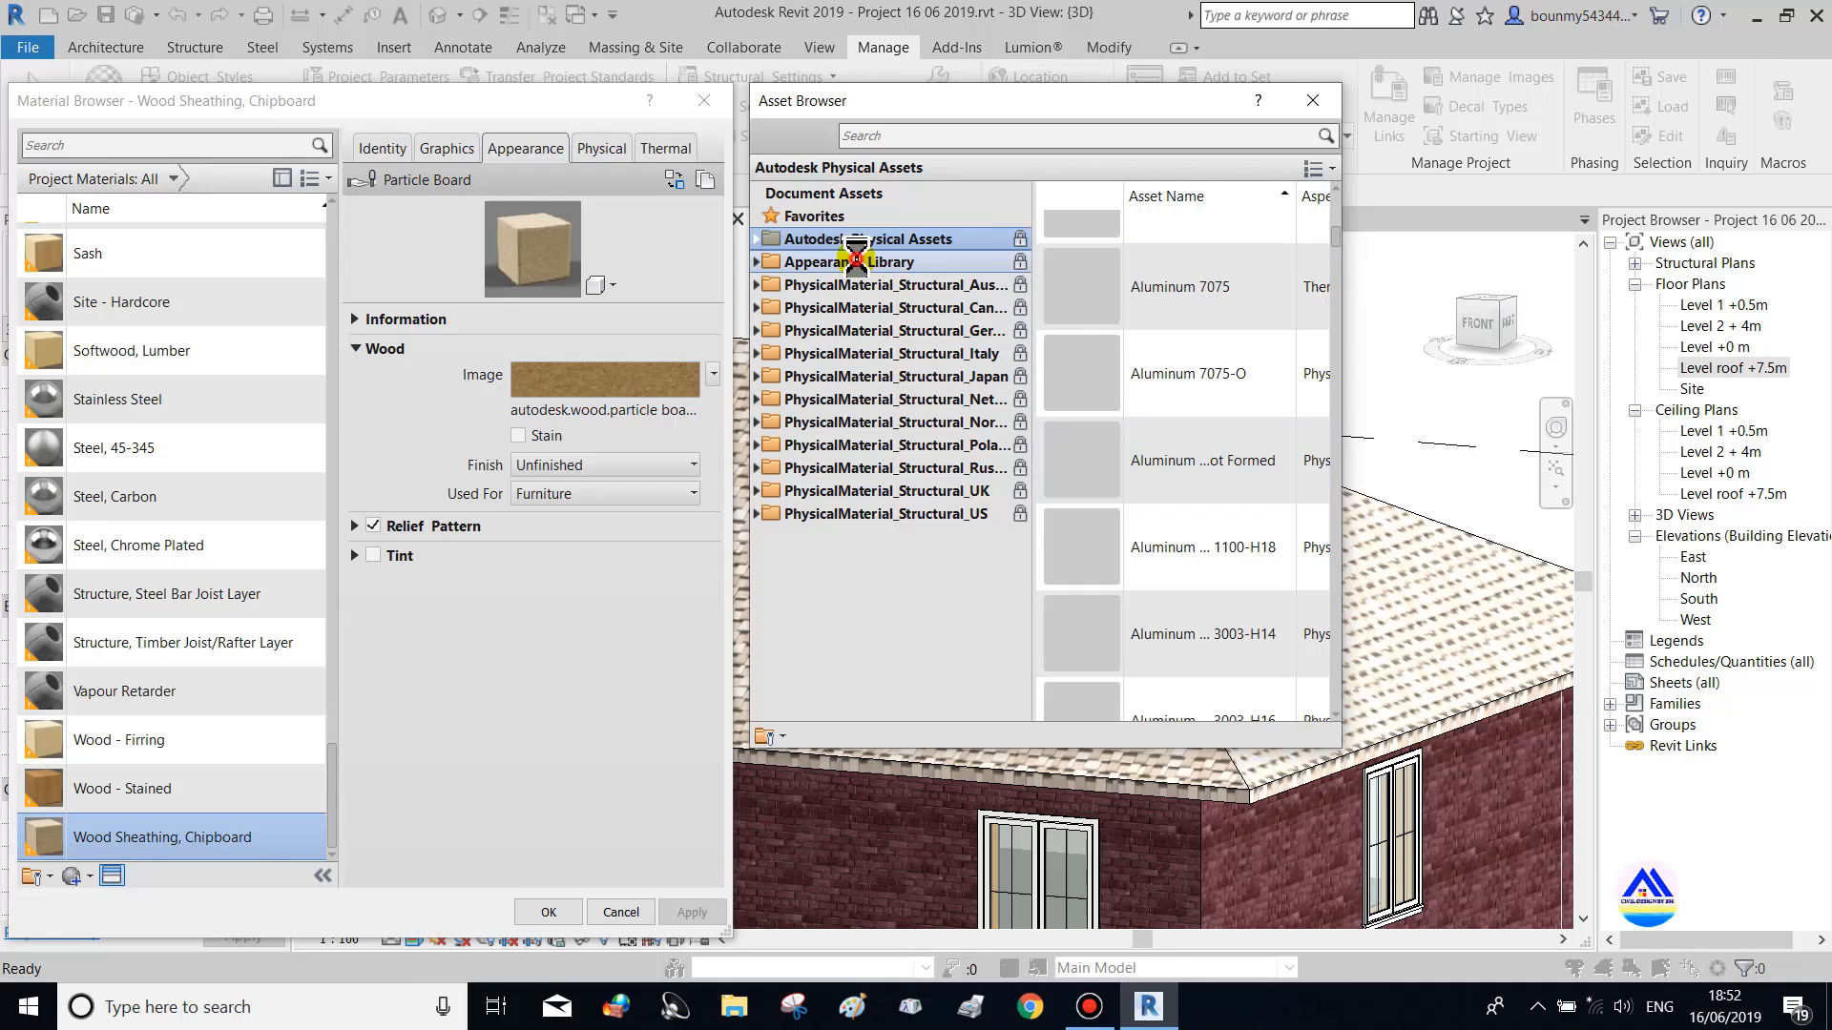
{"action": "left_click", "coordinate": [849, 263]}
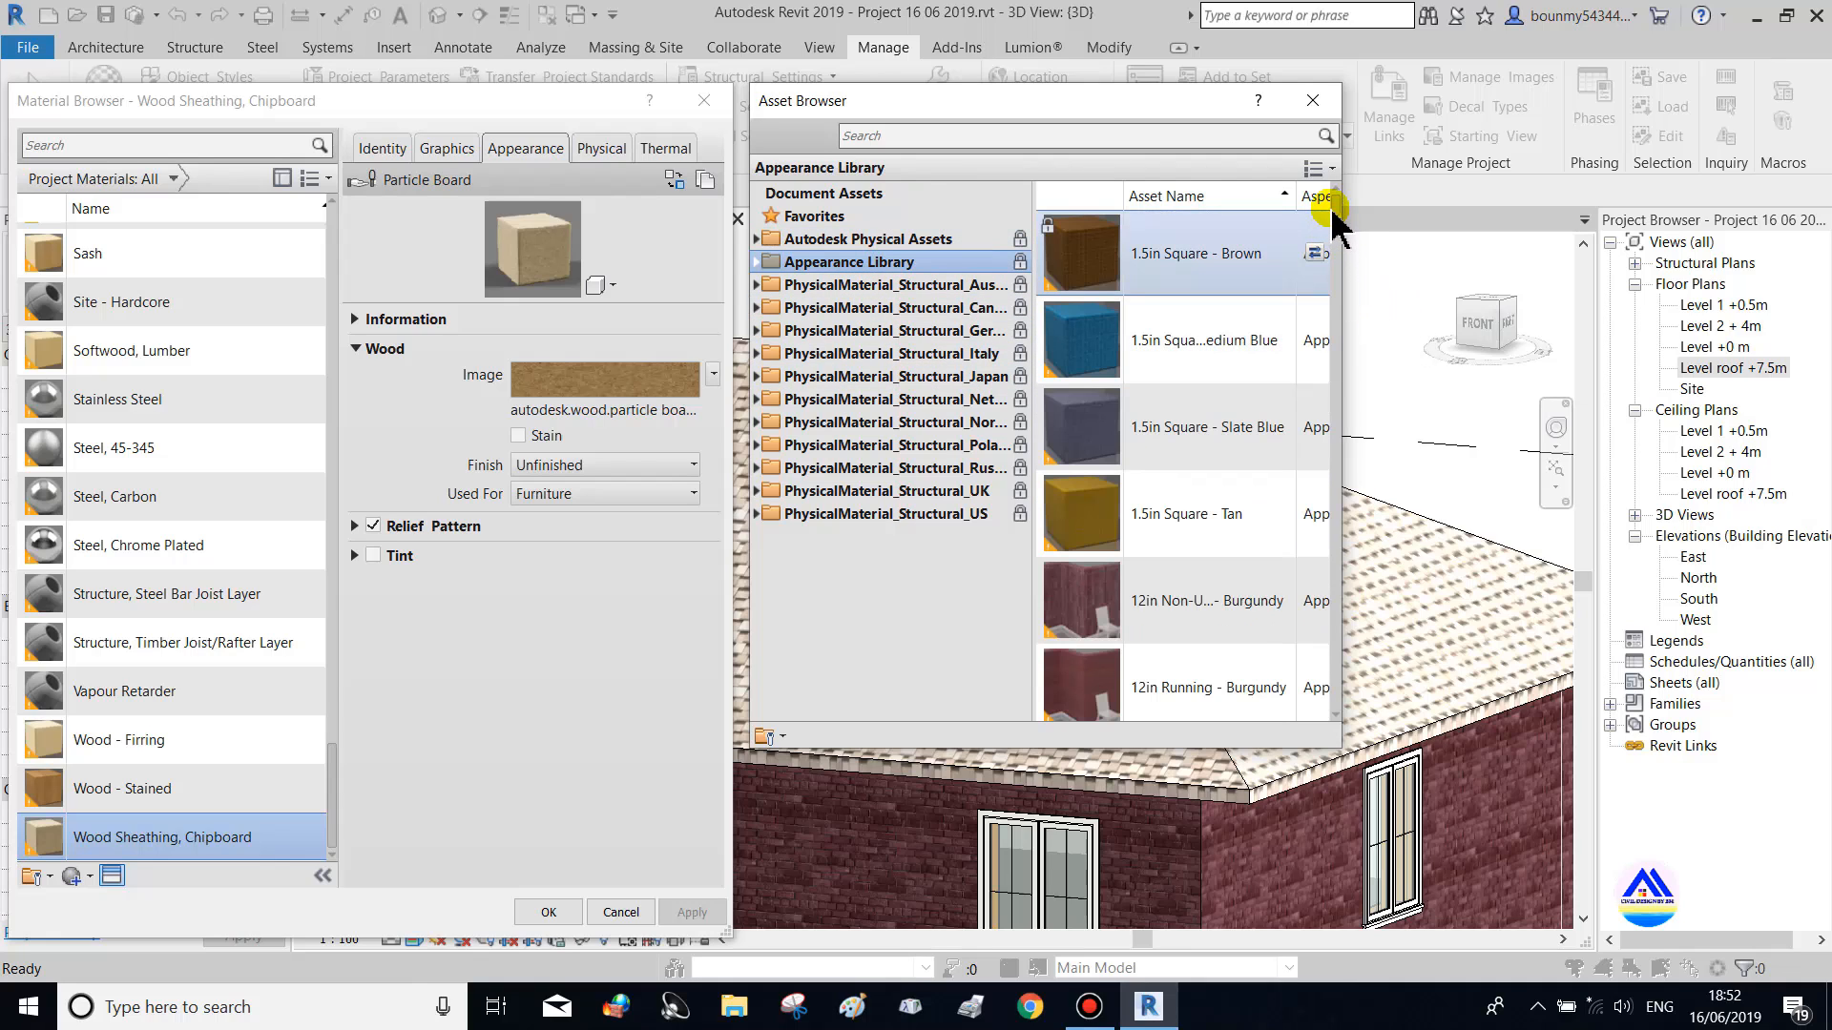
{"action": "left_click_drag", "start_coordinate": [1339, 207], "coordinate": [1355, 317]}
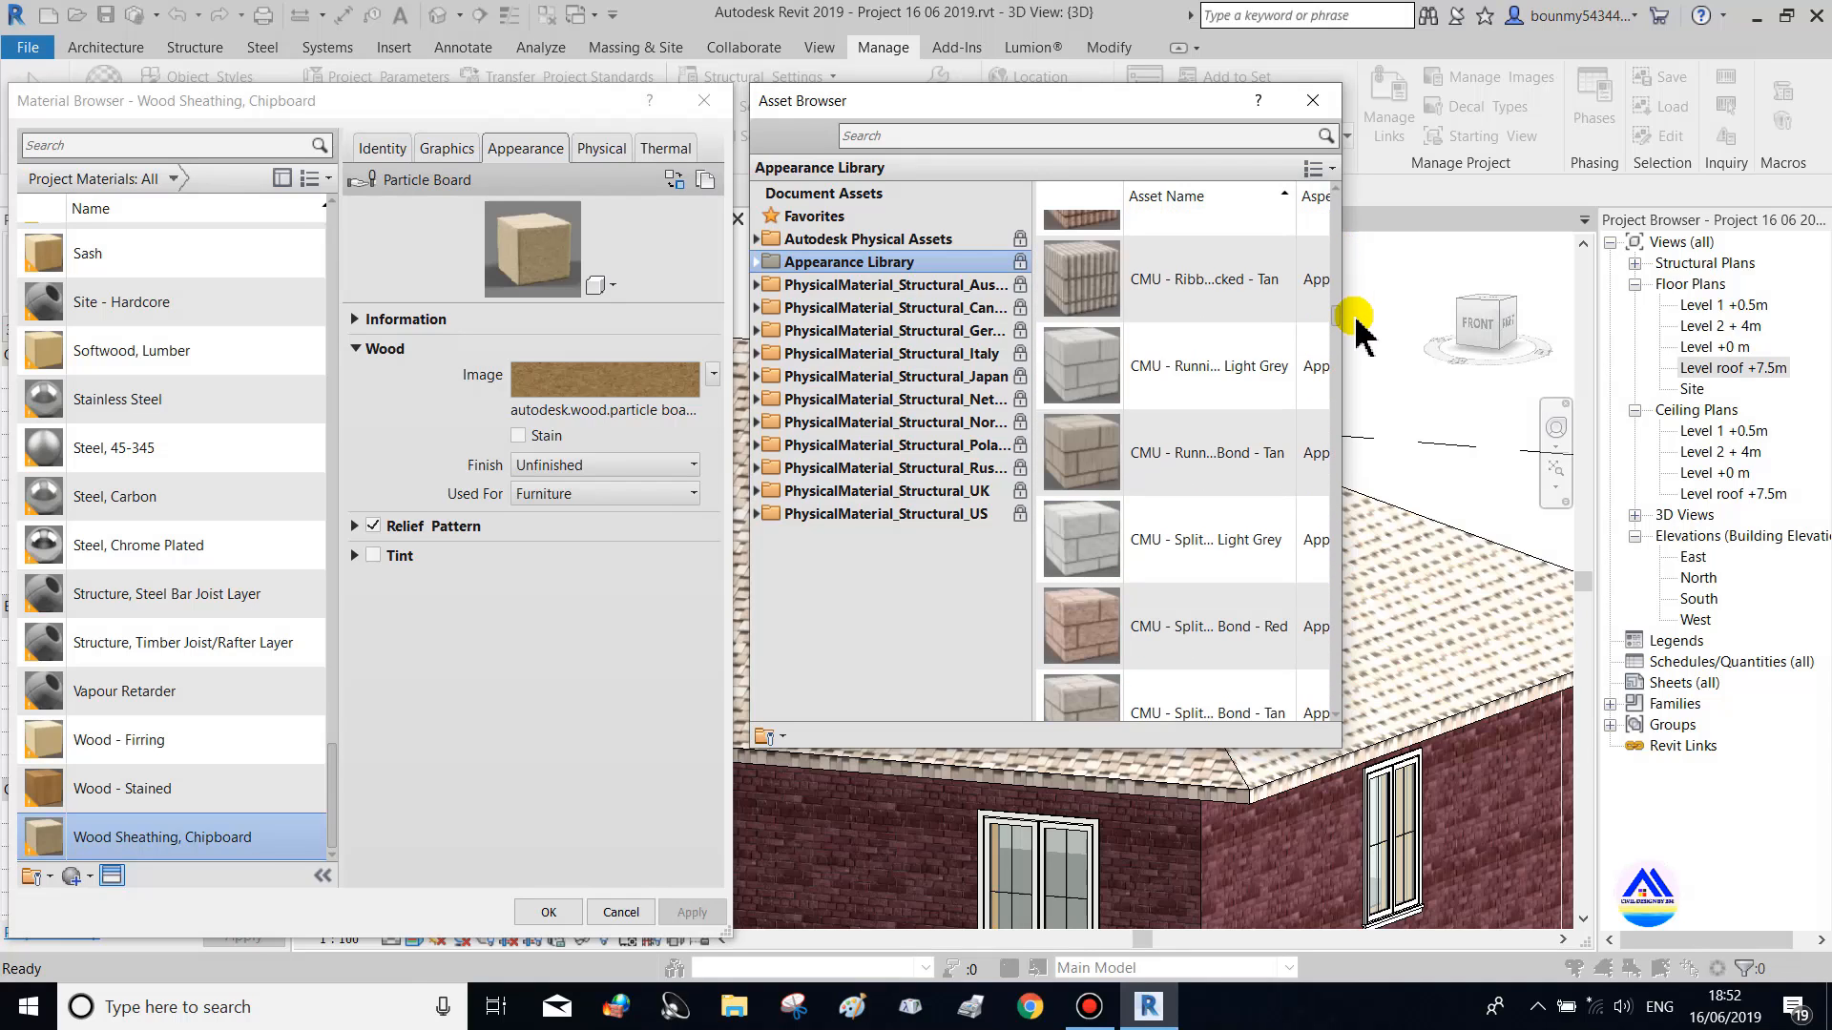
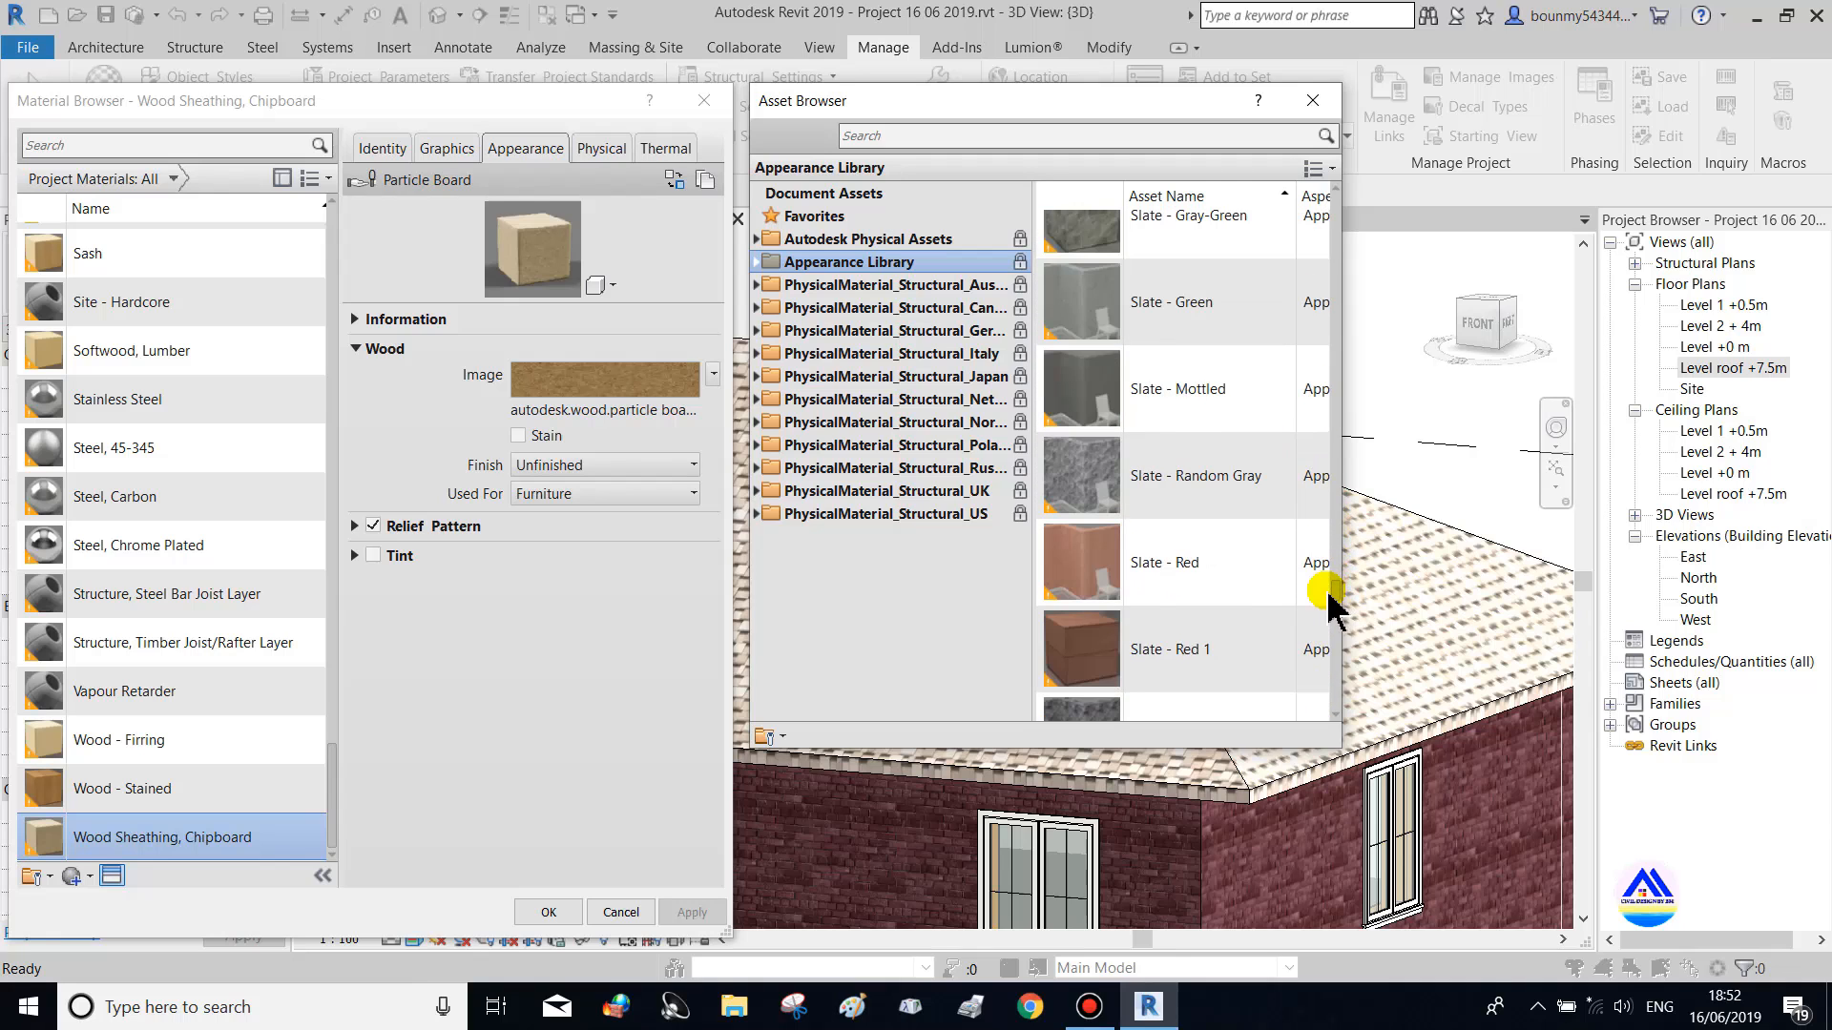
{"action": "left_click_drag", "start_coordinate": [1326, 634], "coordinate": [850, 111]}
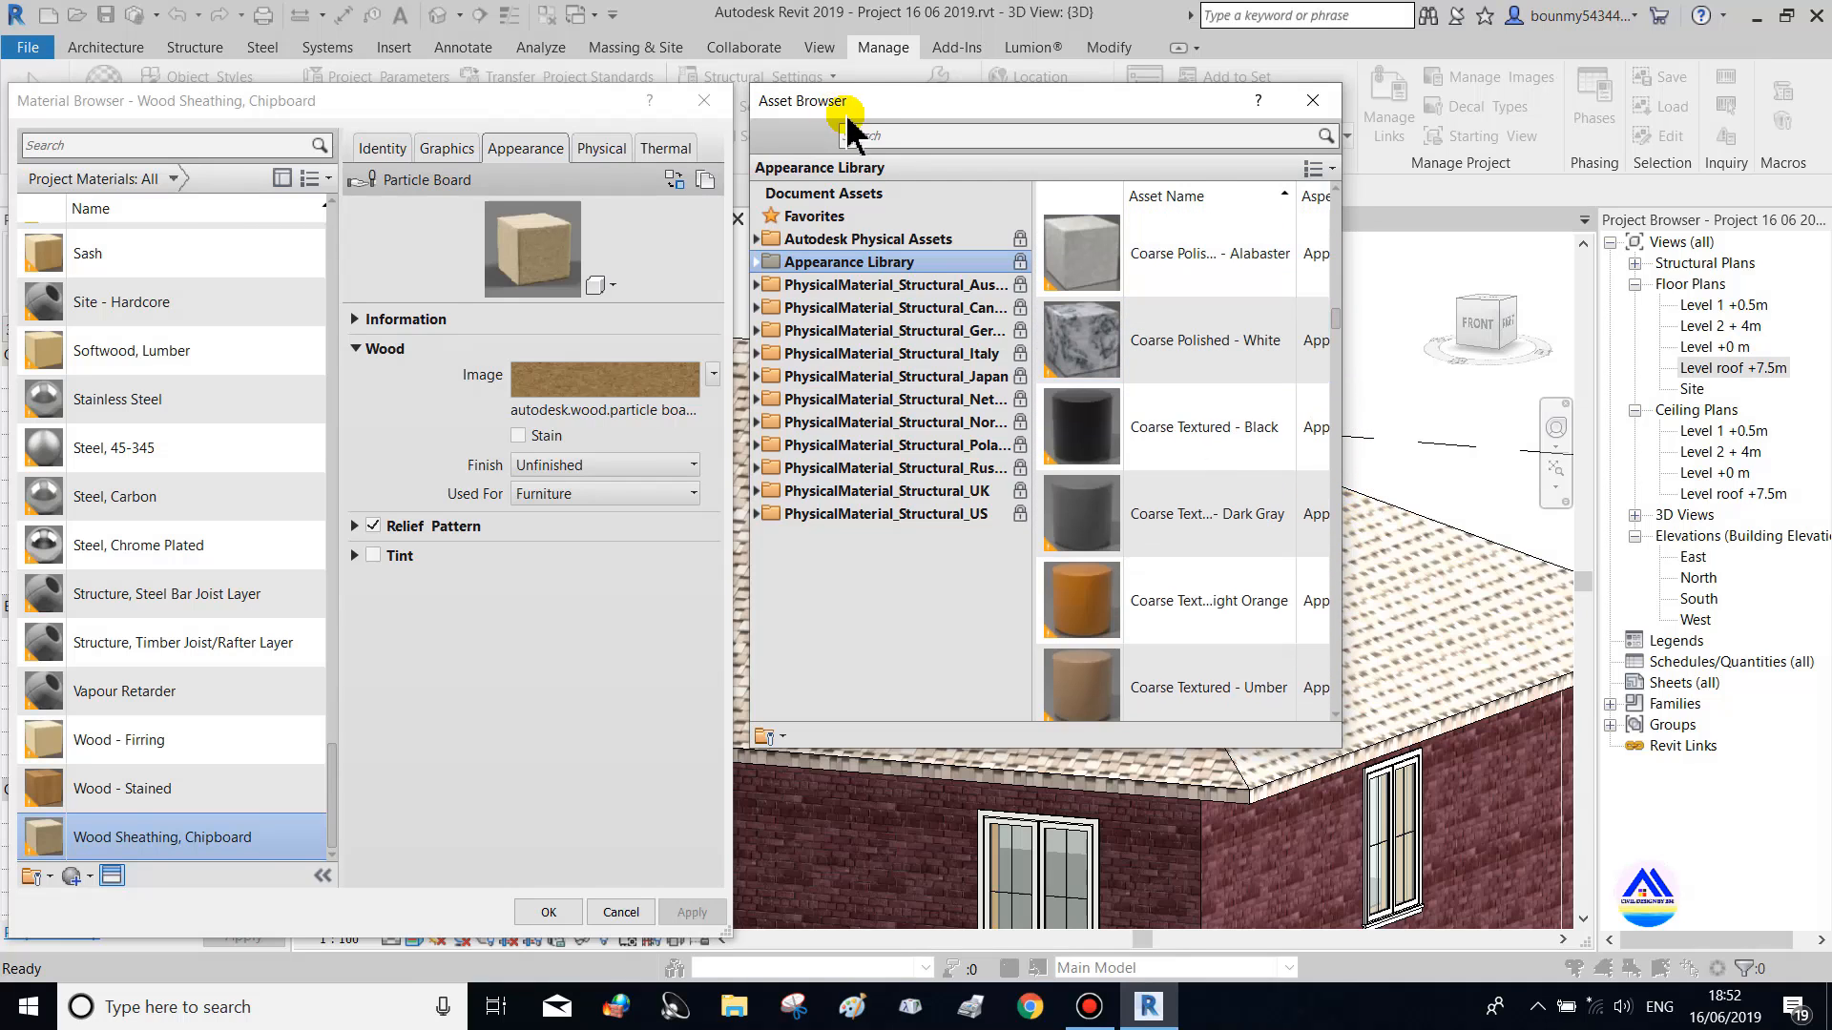
Search the assets for "roof" and replace Wood Sheathing, Chipboard's appearance with Spanish Tile - Red 3 from the Appearance Library's Roofing category
{"action": "left_click", "coordinate": [864, 135]}
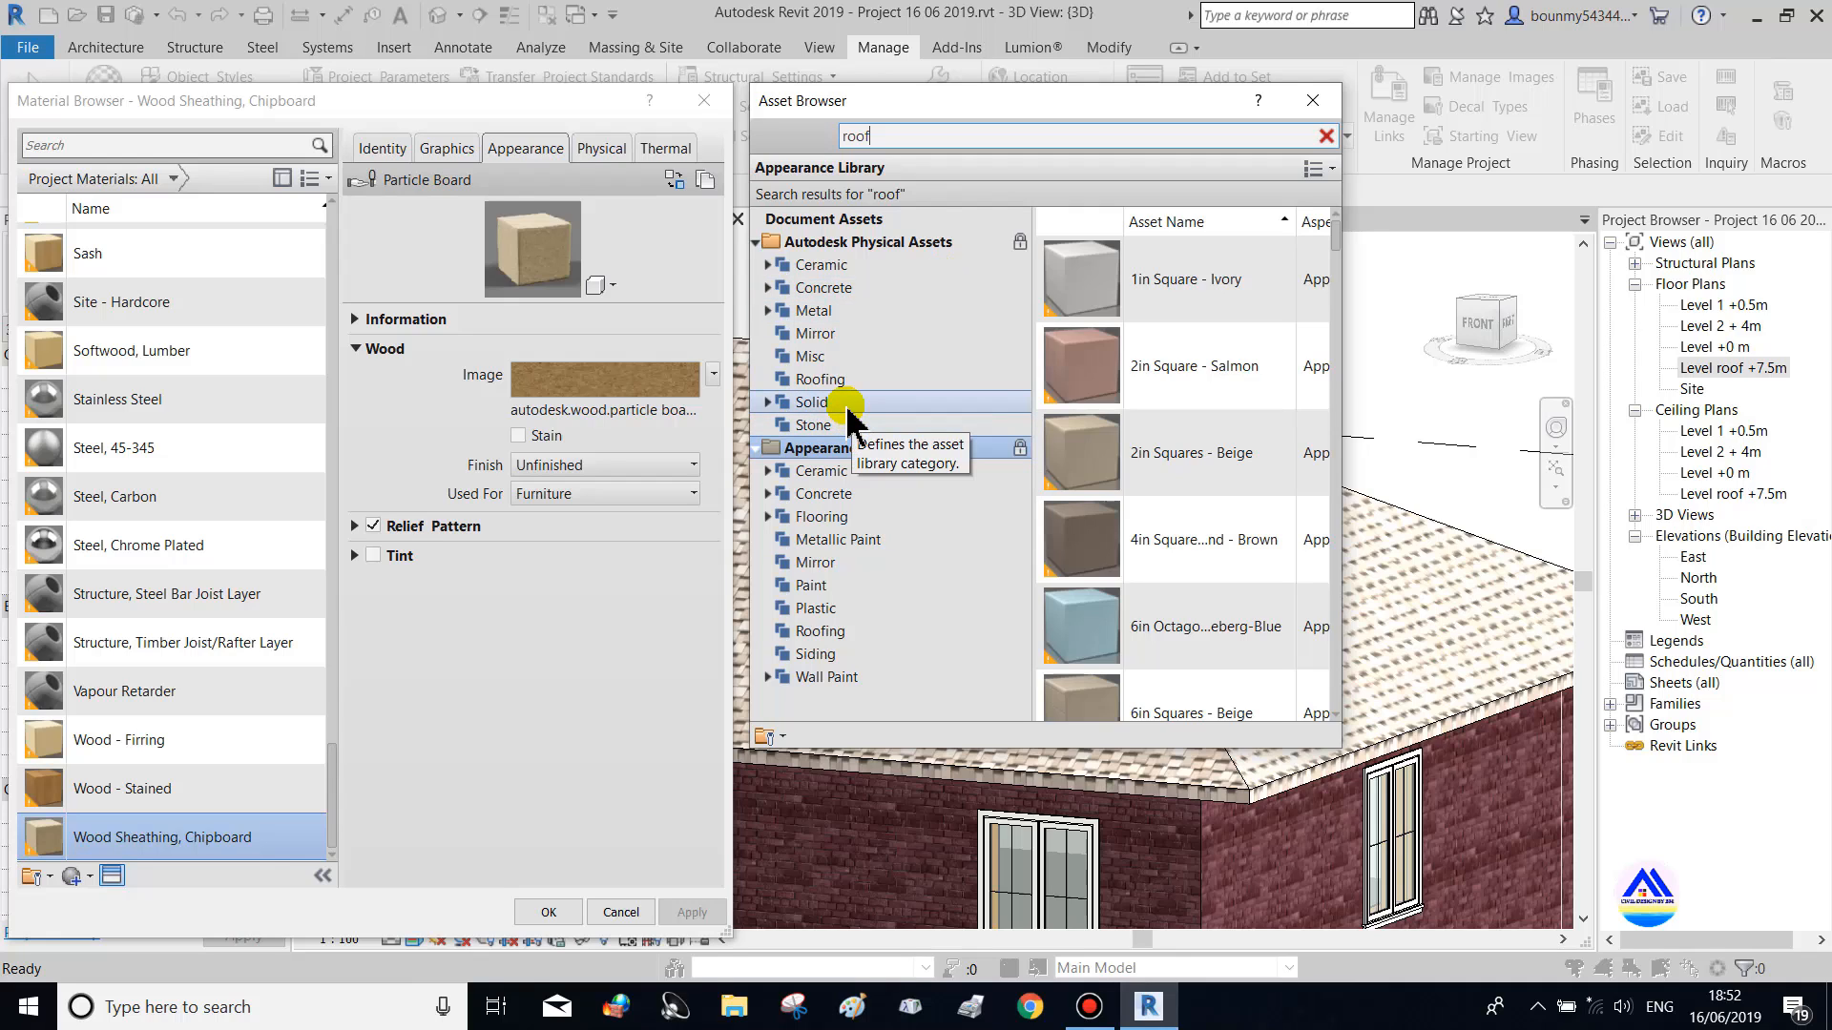
{"action": "left_click", "coordinate": [823, 382]}
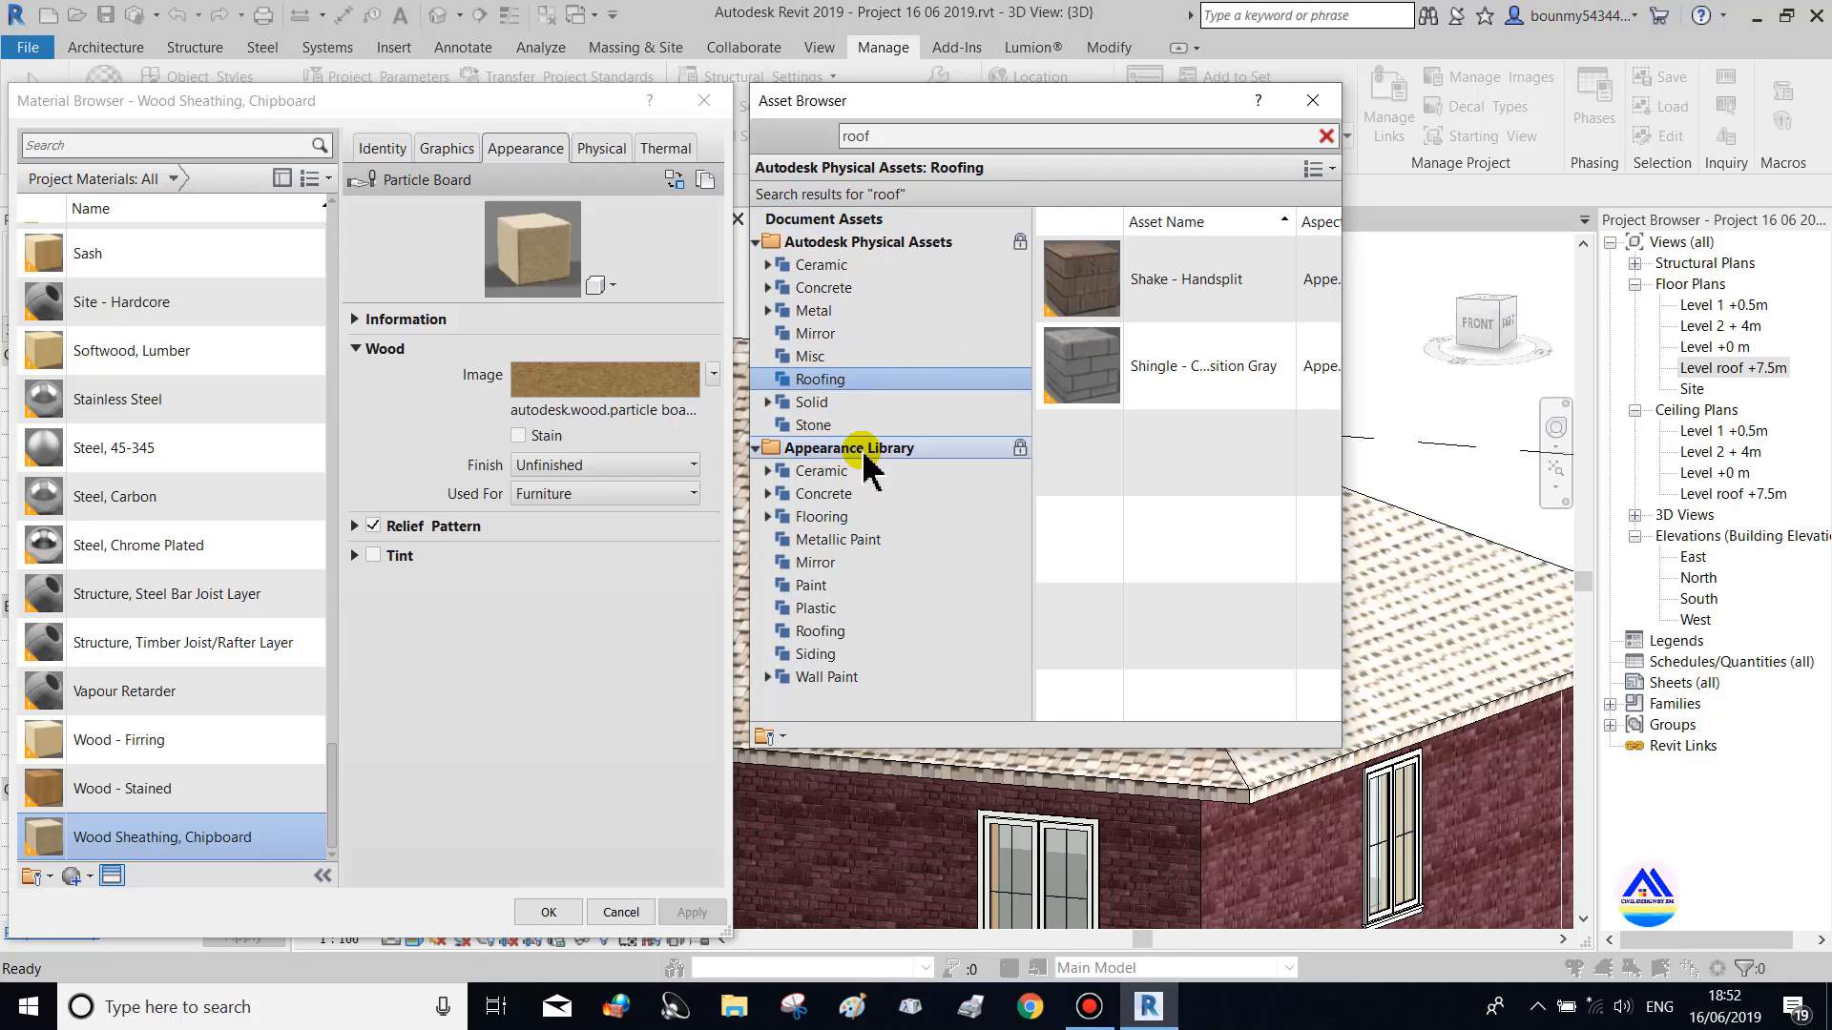
{"action": "left_click", "coordinate": [819, 633]}
{"action": "mouse_move", "coordinate": [1329, 283]}
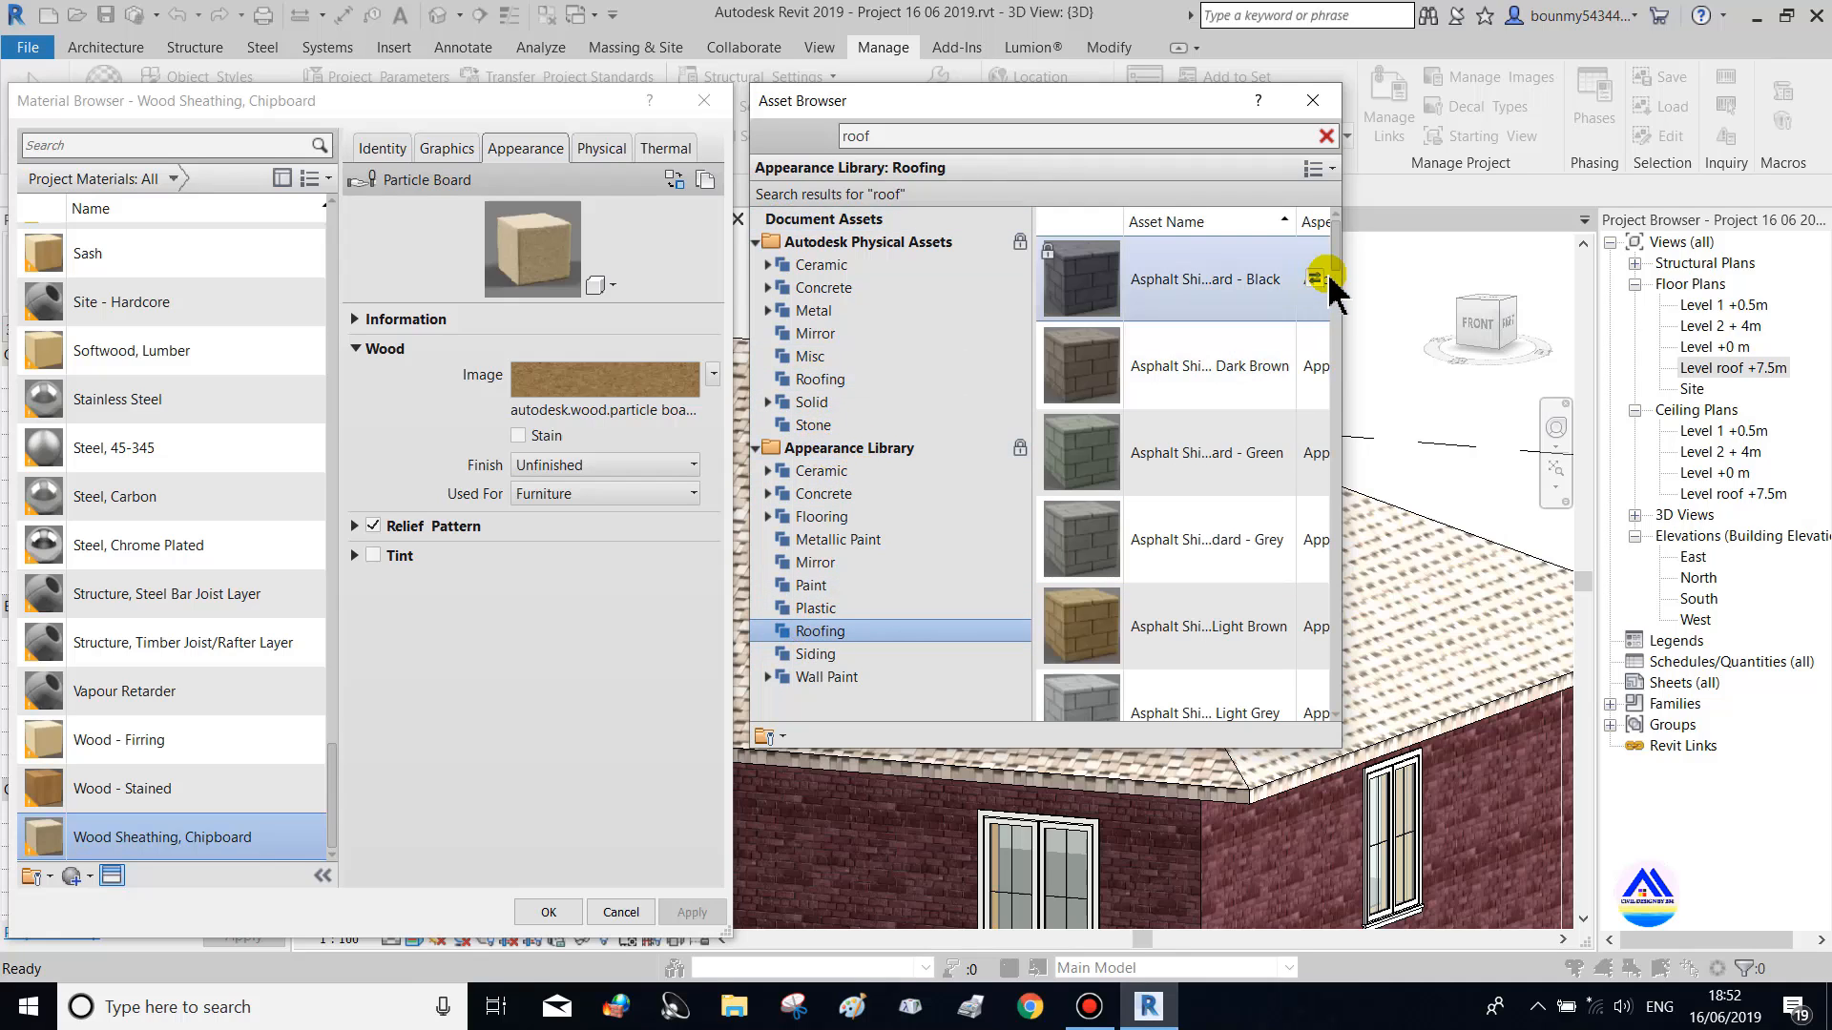
{"action": "left_click_drag", "start_coordinate": [1336, 255], "coordinate": [1308, 571]}
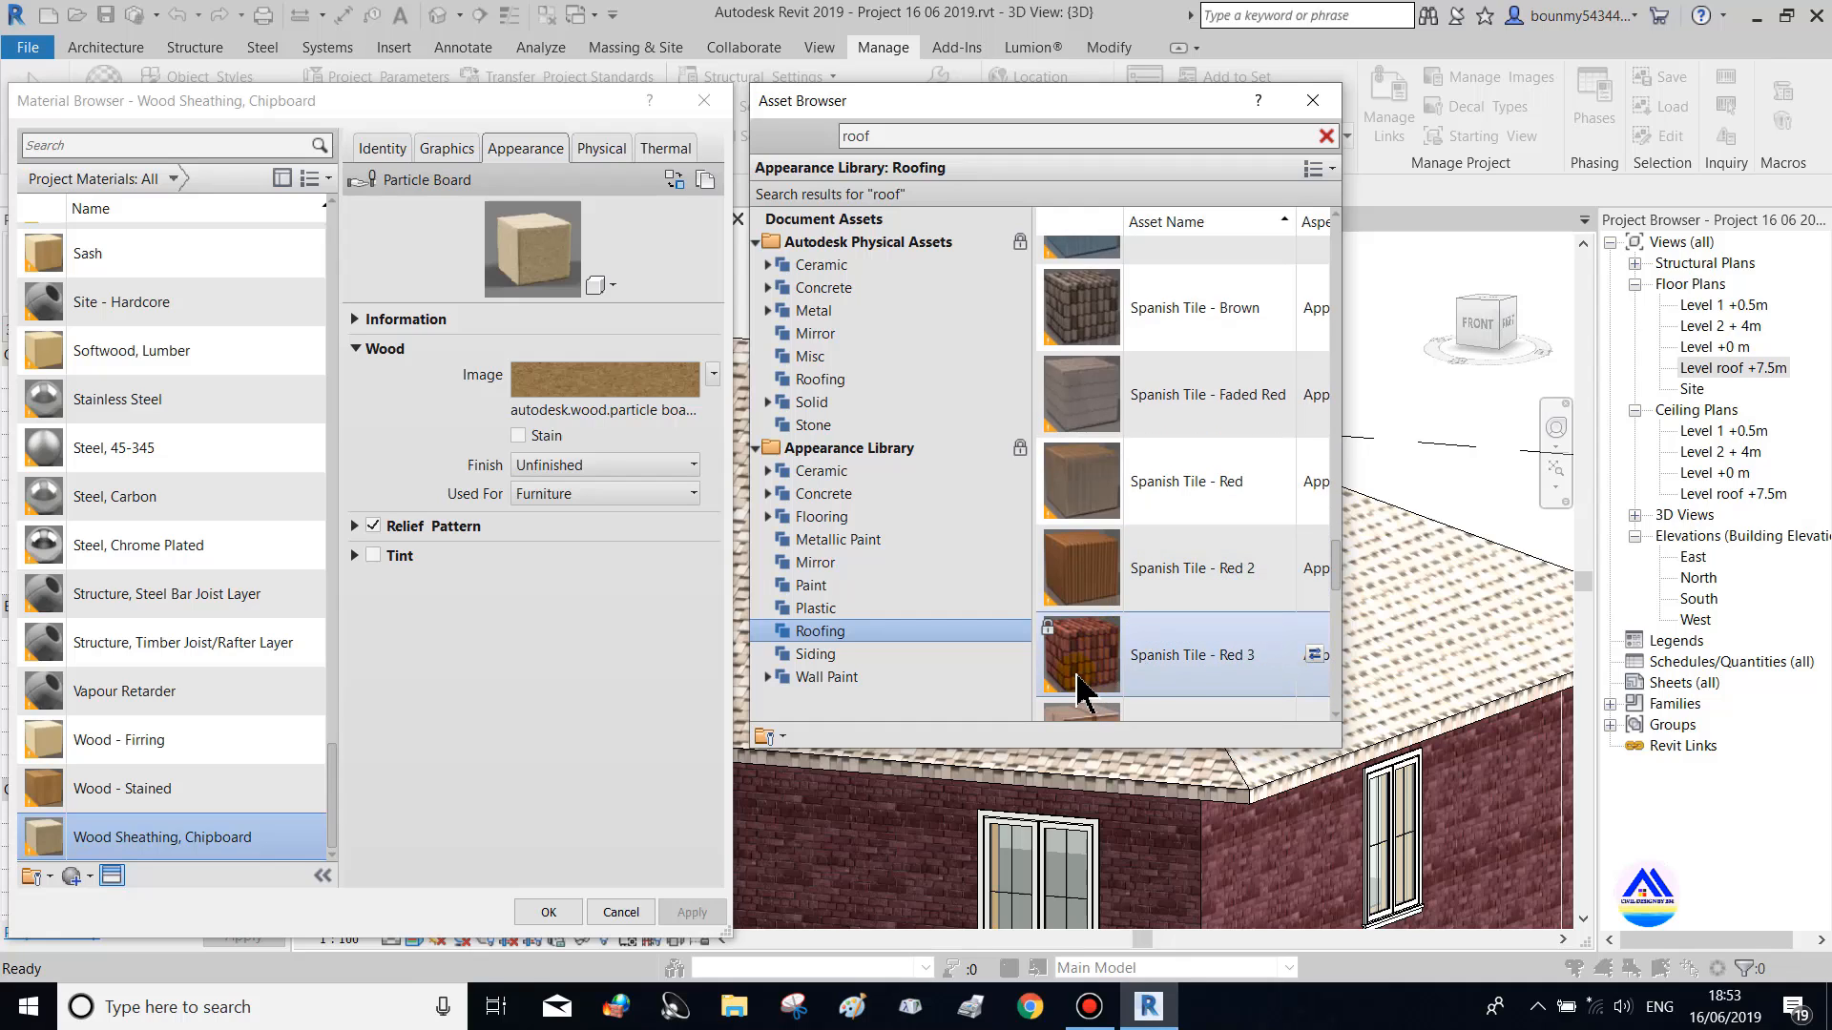
{"action": "scroll", "coordinate": [1186, 642], "scroll_direction": "down", "scroll_amount": 2}
{"action": "scroll", "coordinate": [1165, 633], "scroll_direction": "up", "scroll_amount": 1}
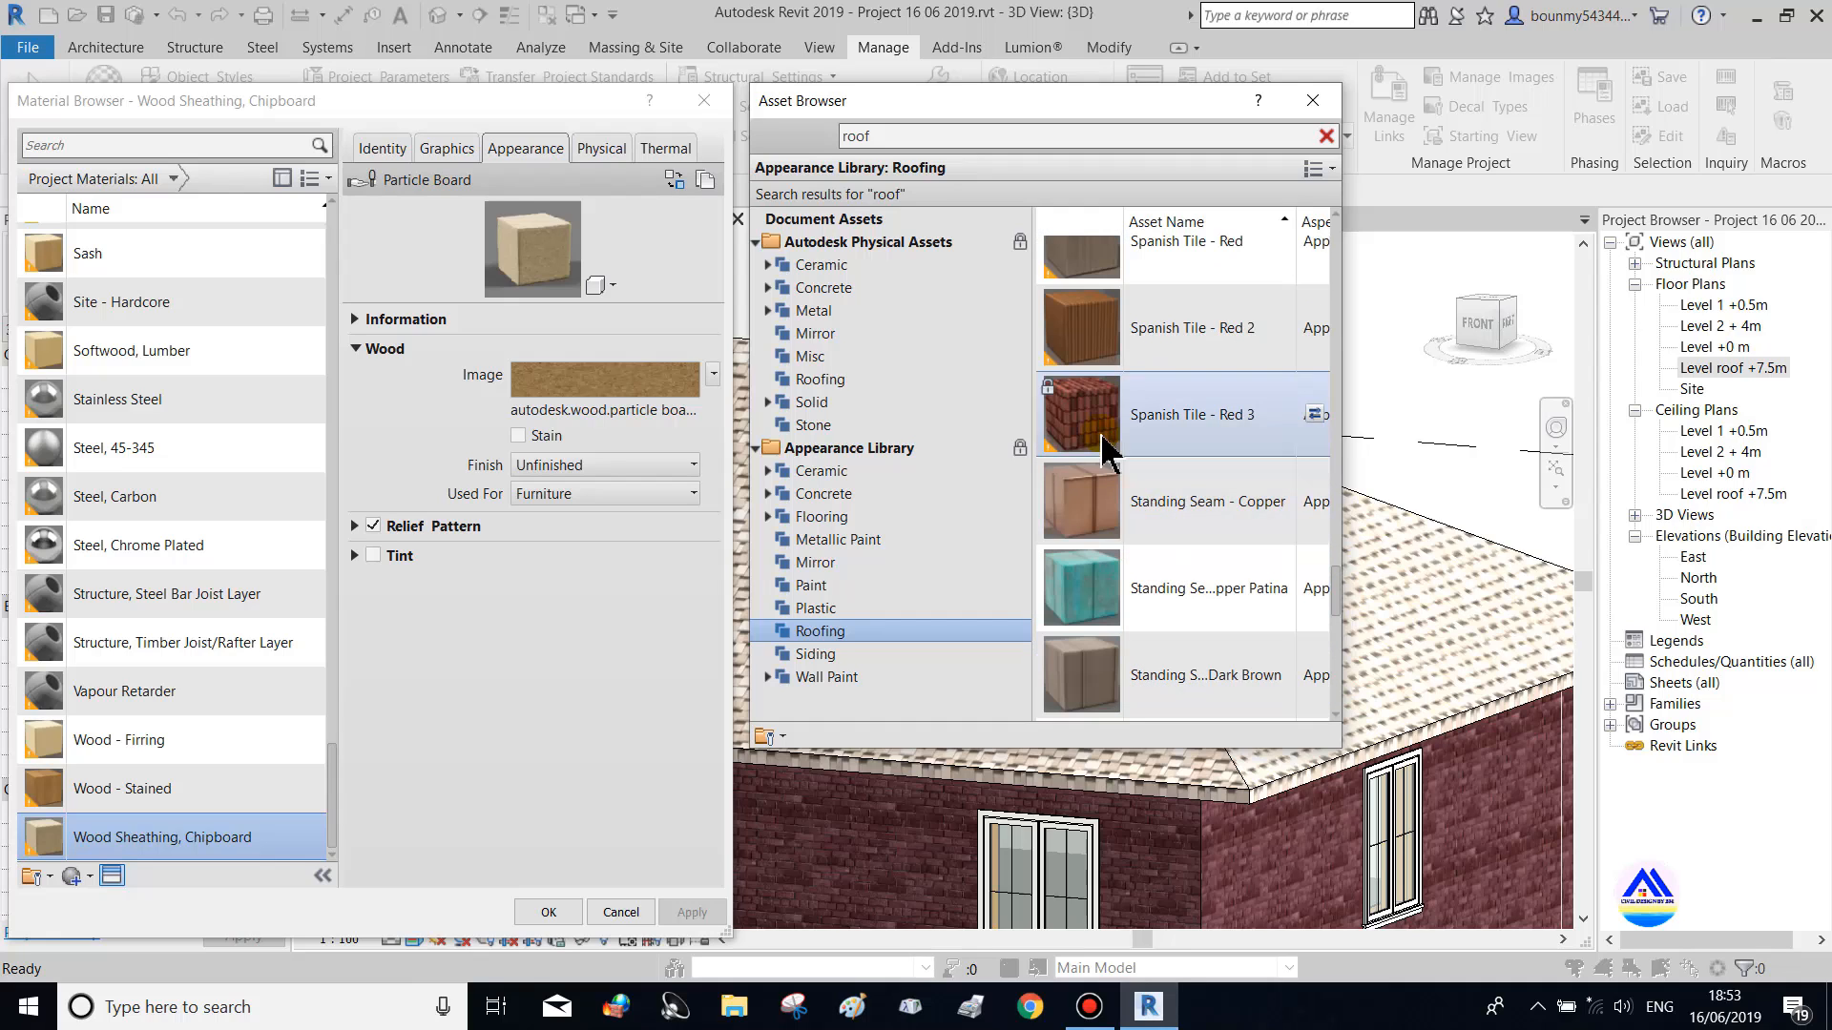
{"action": "left_click", "coordinate": [1309, 420]}
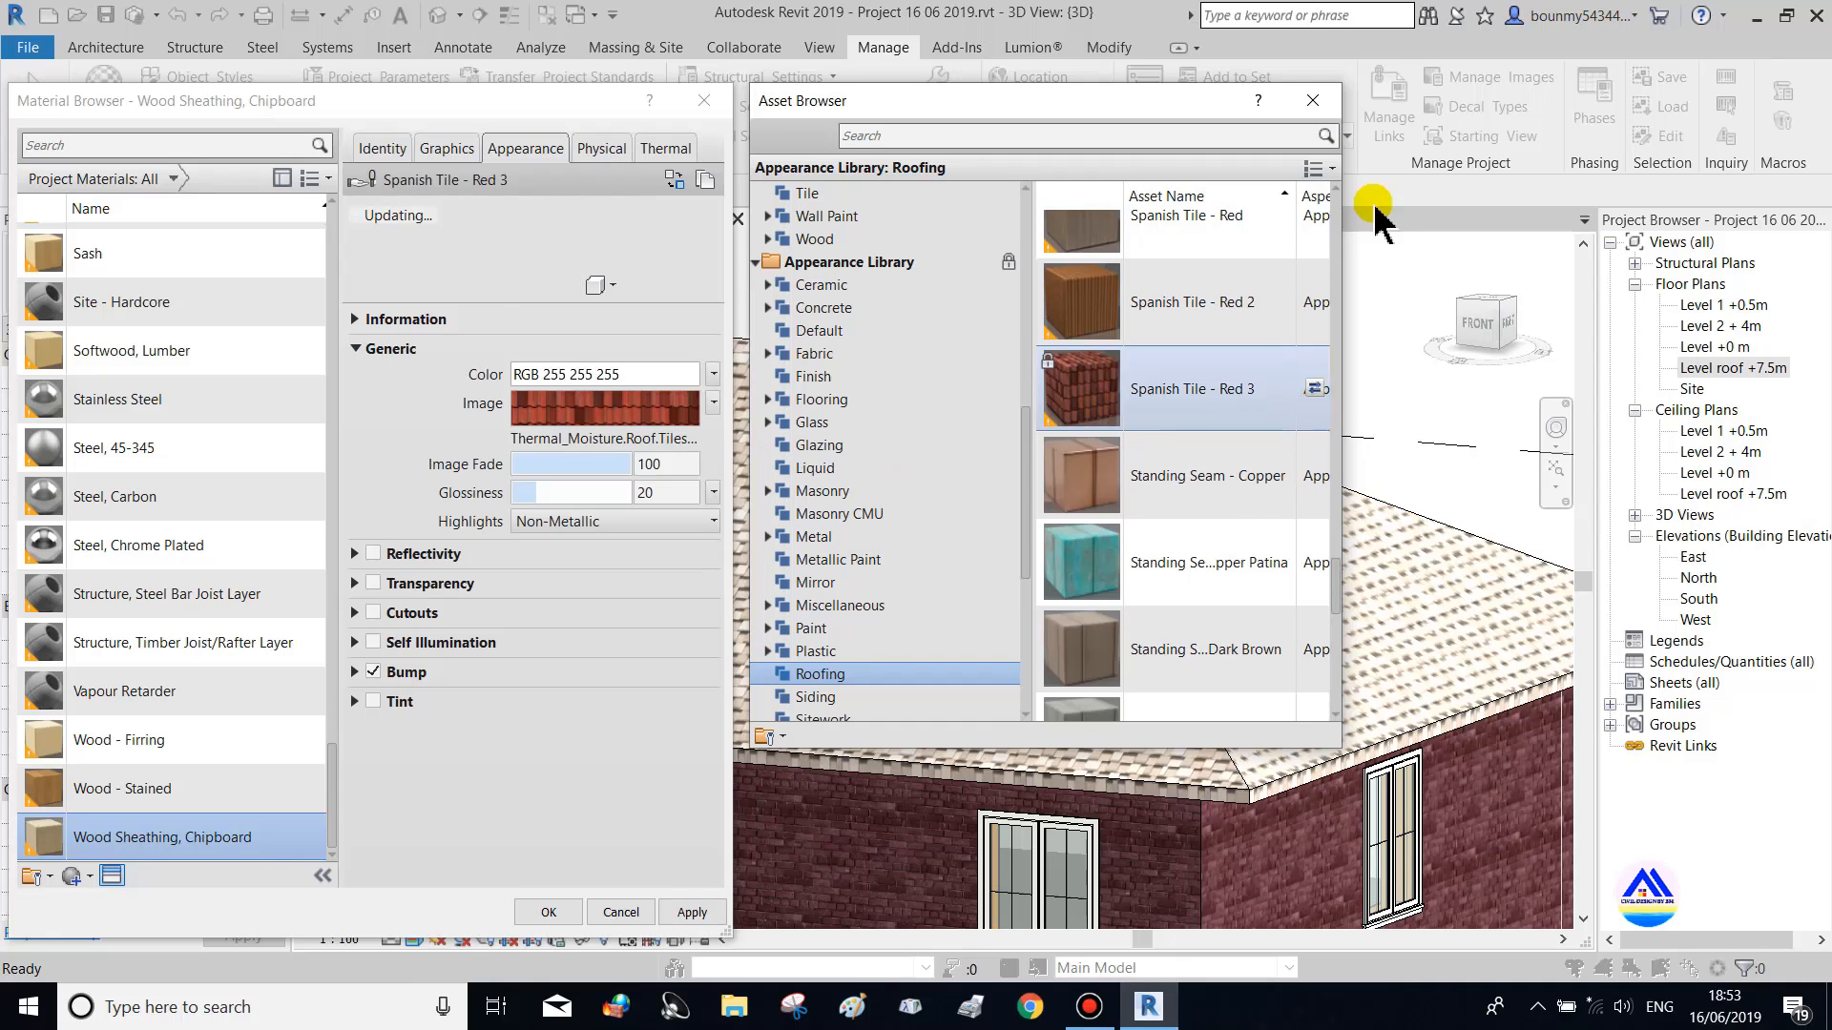
{"action": "left_click", "coordinate": [1310, 100]}
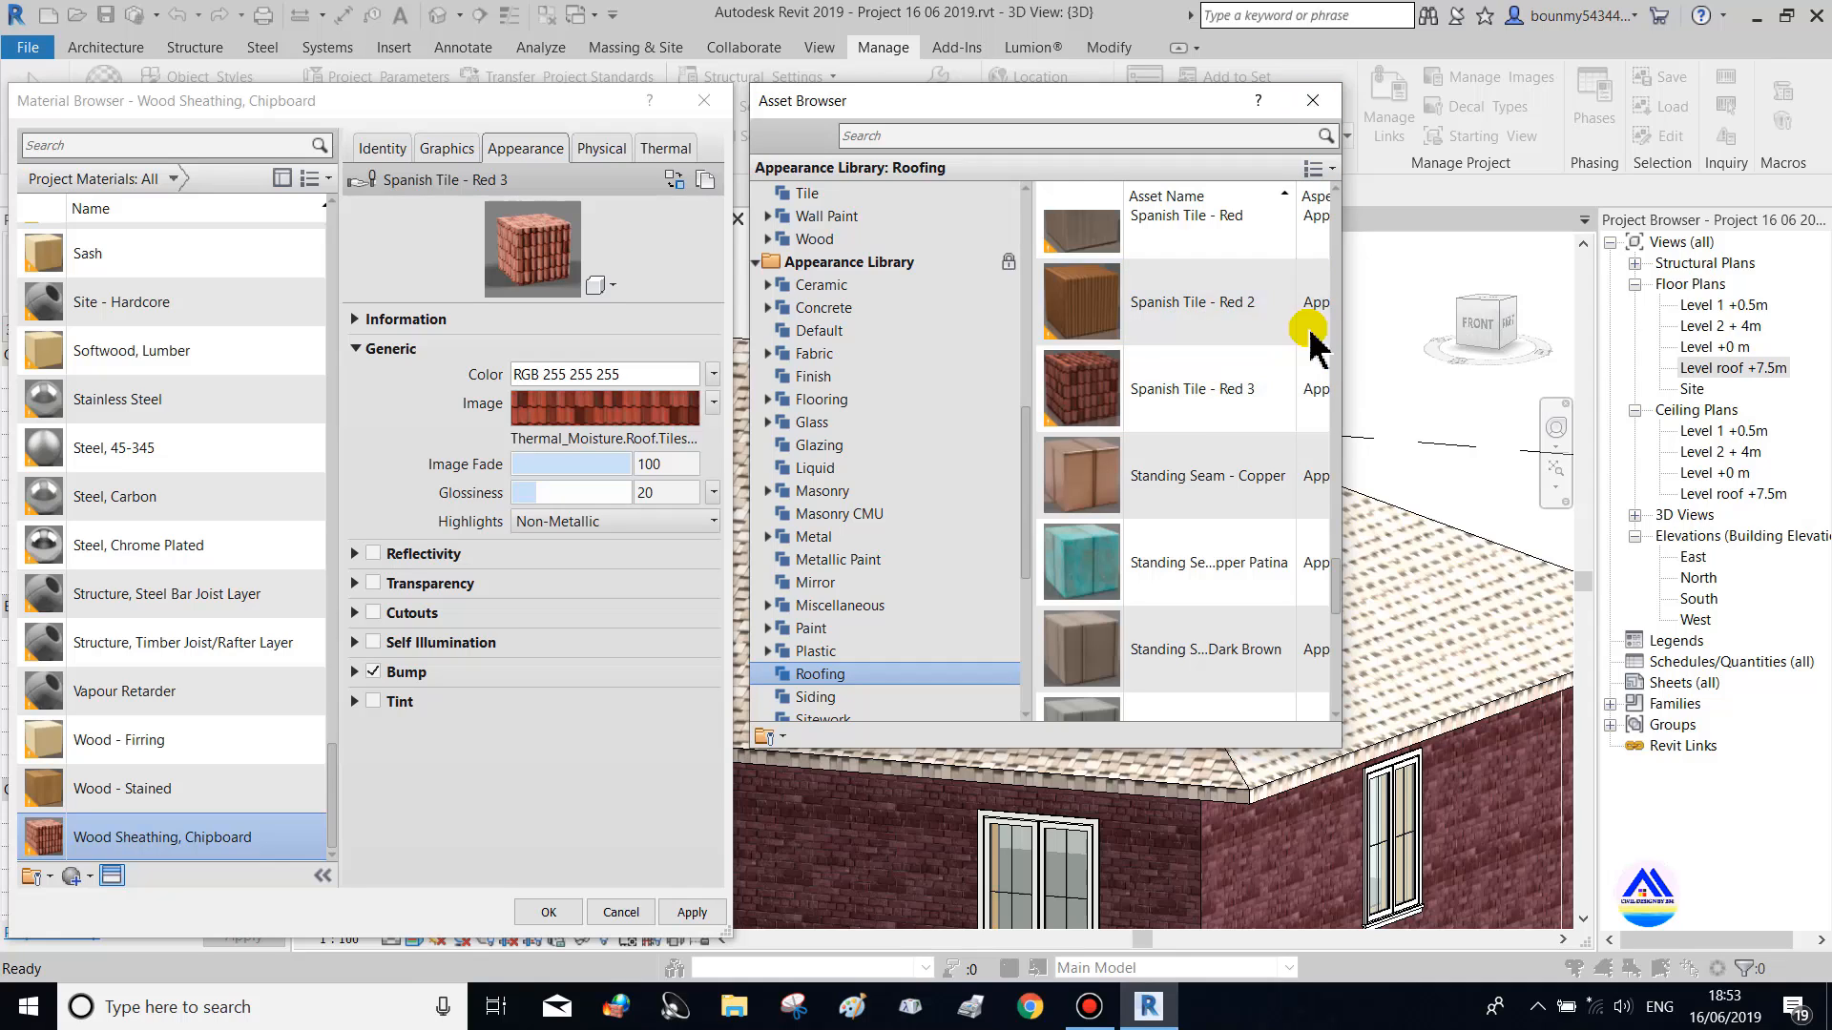
{"action": "left_click", "coordinate": [1313, 390]}
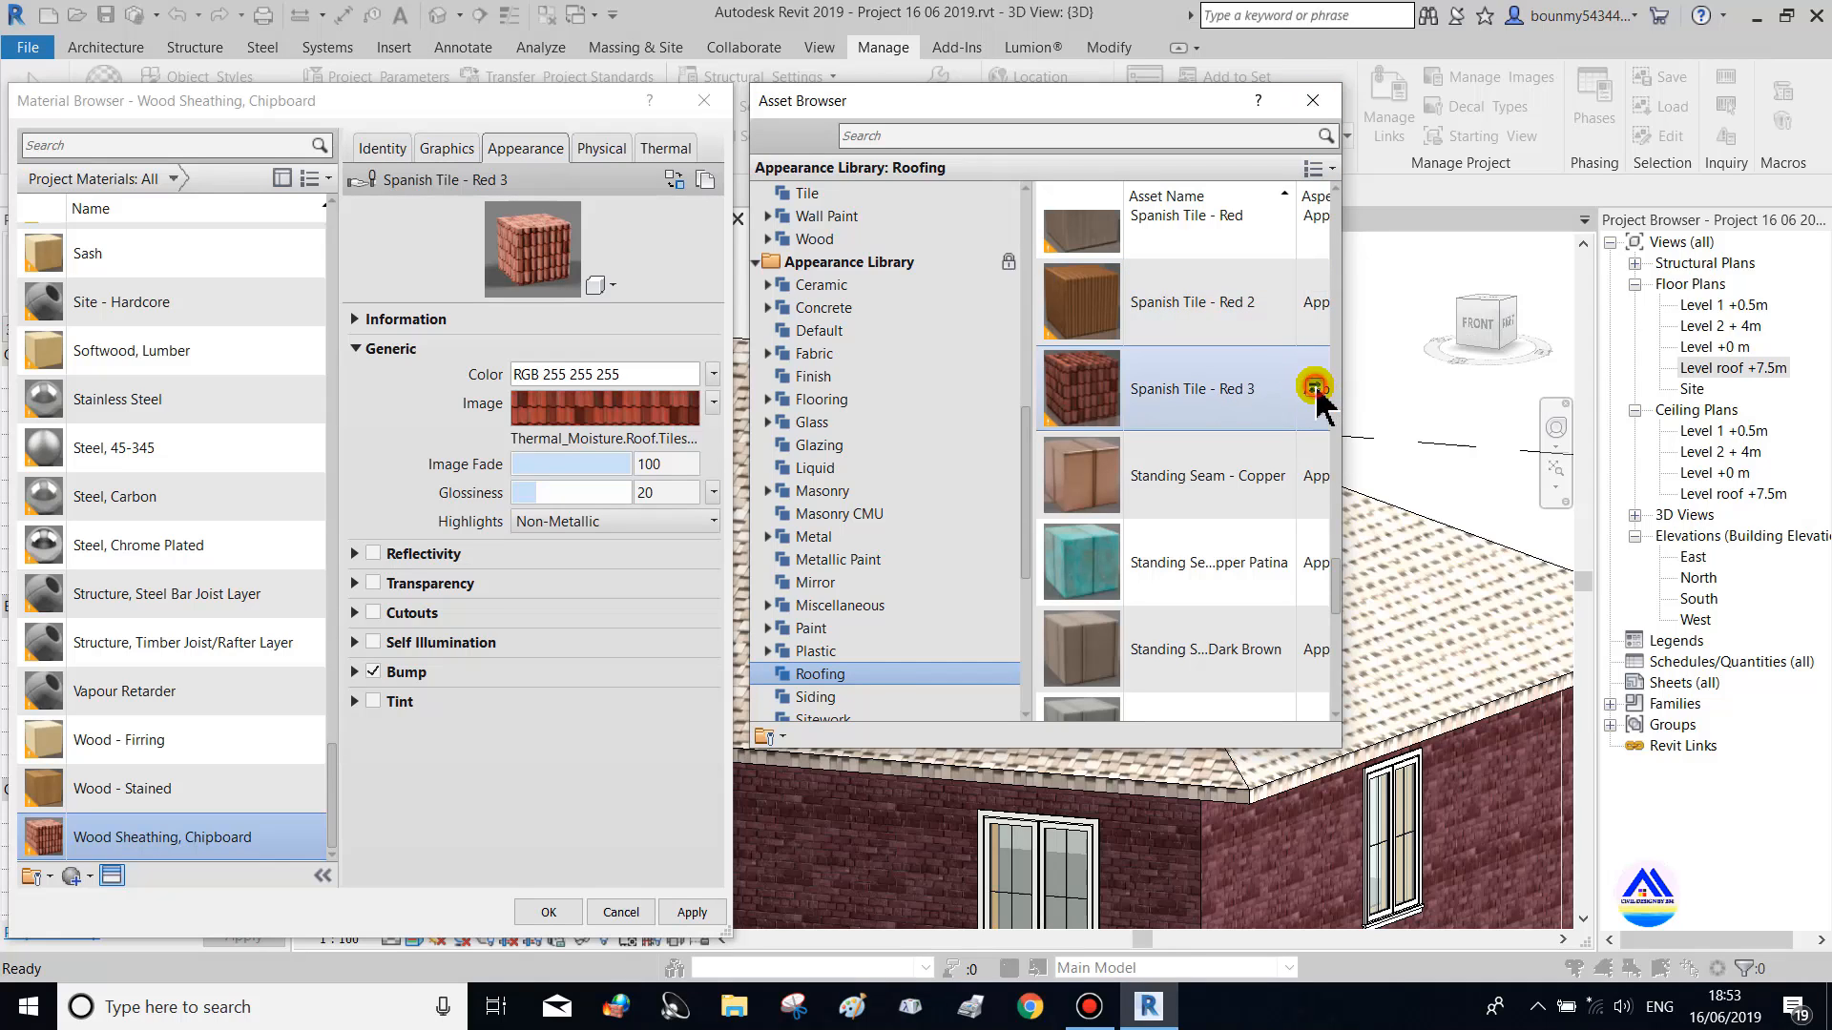
{"action": "left_click", "coordinate": [1313, 100]}
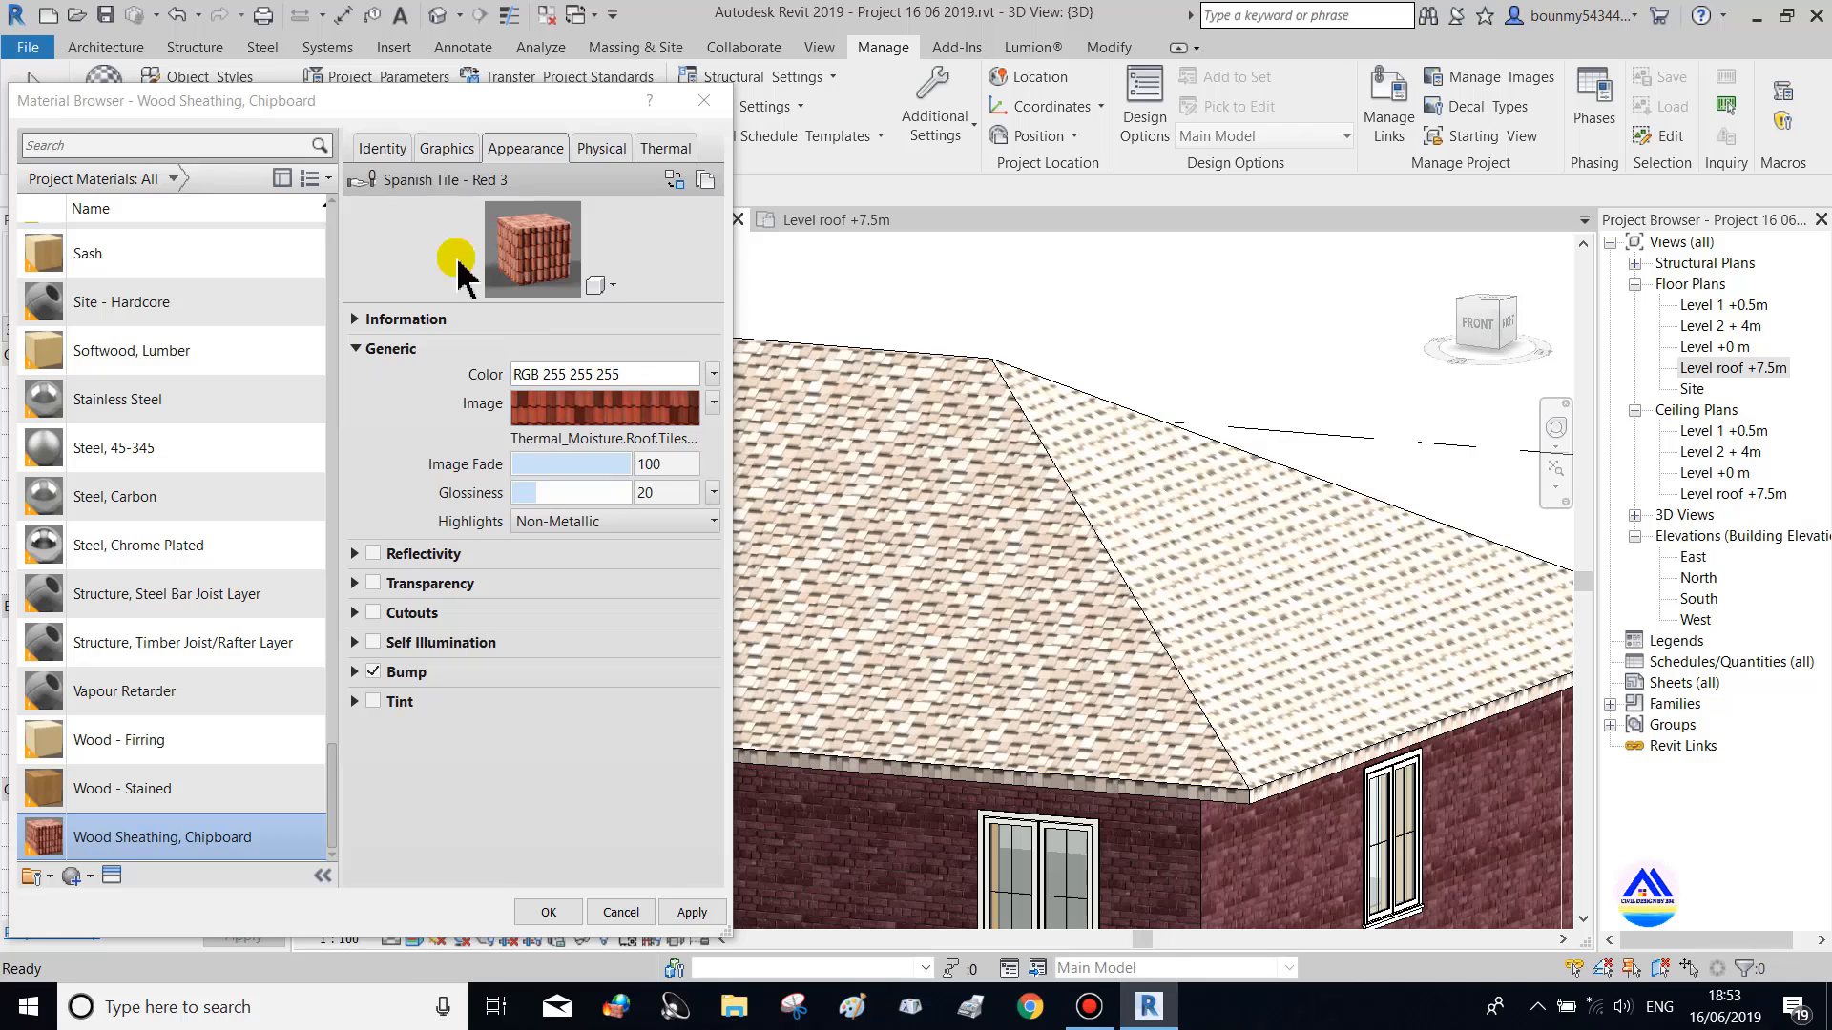
Apply Wood Sheathing, Chipboard's appearance, and replace root 1's appearance with Spanish Tile - Red 3 from the Appearance Library's Roofing category
{"action": "left_click", "coordinate": [689, 914]}
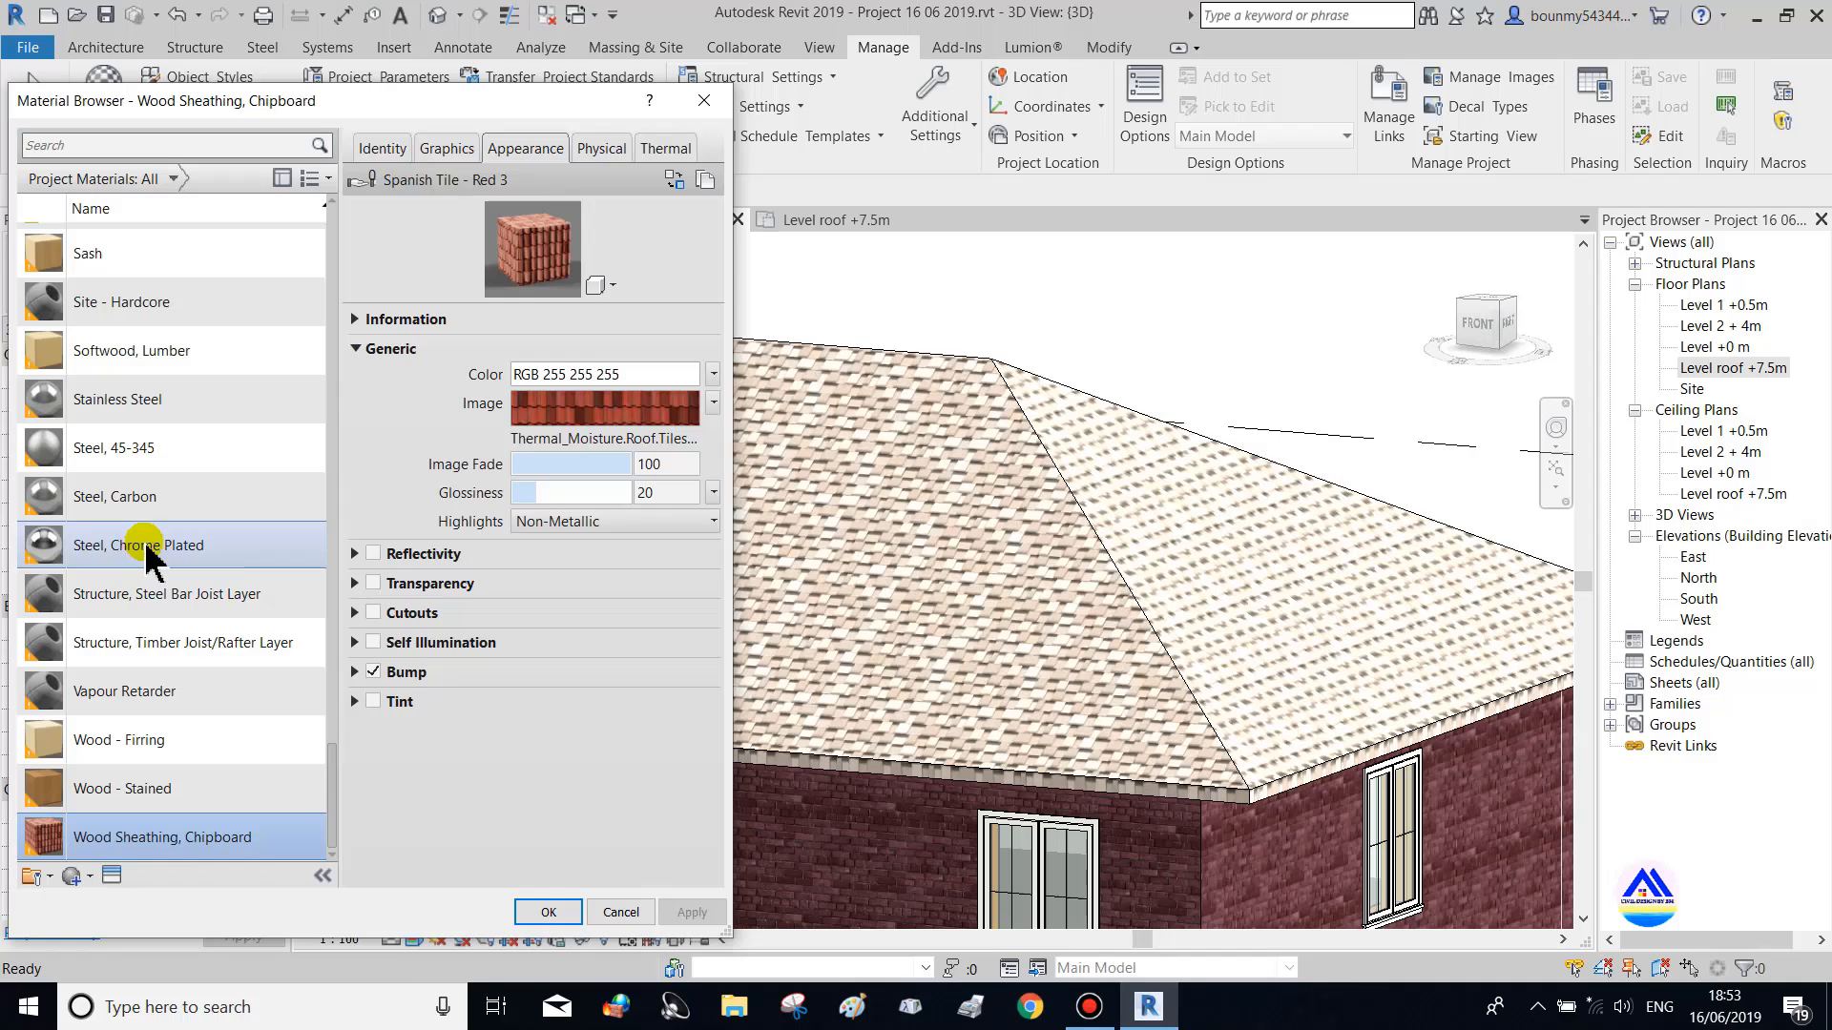
{"action": "scroll", "coordinate": [148, 562], "scroll_direction": "up", "scroll_amount": 7}
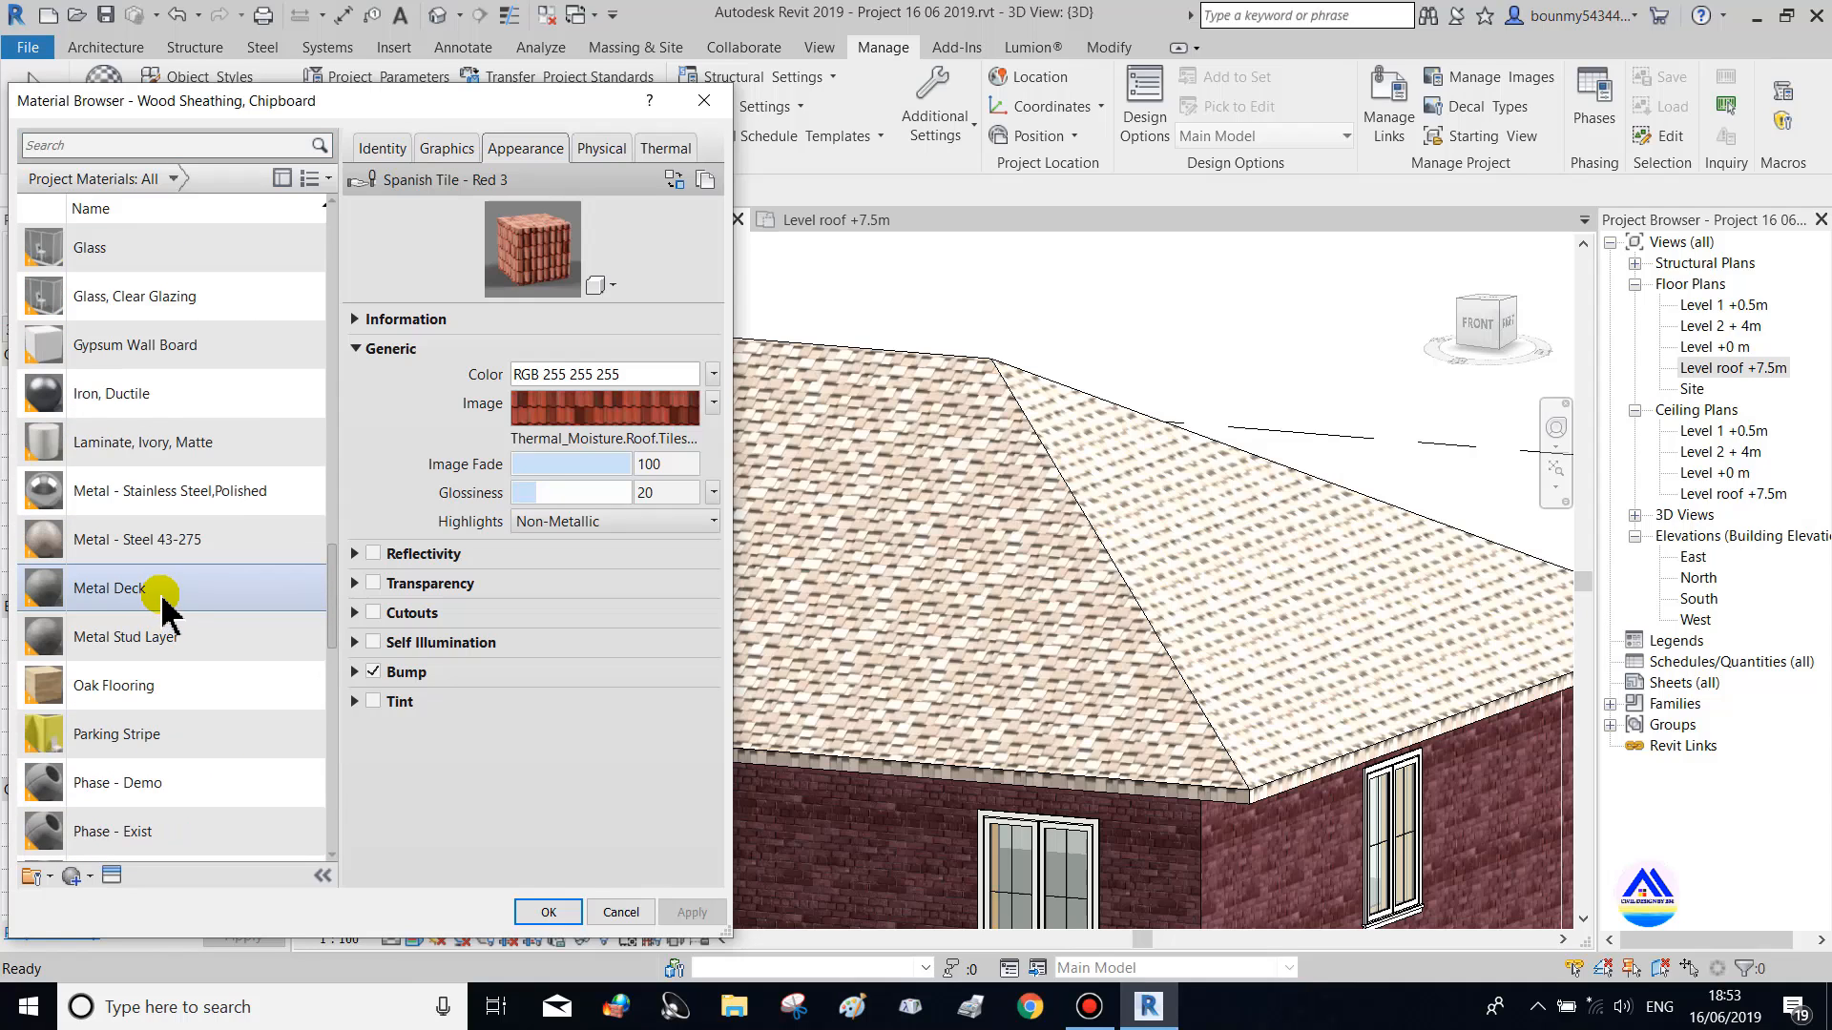
{"action": "scroll", "coordinate": [174, 607], "scroll_direction": "up", "scroll_amount": 6}
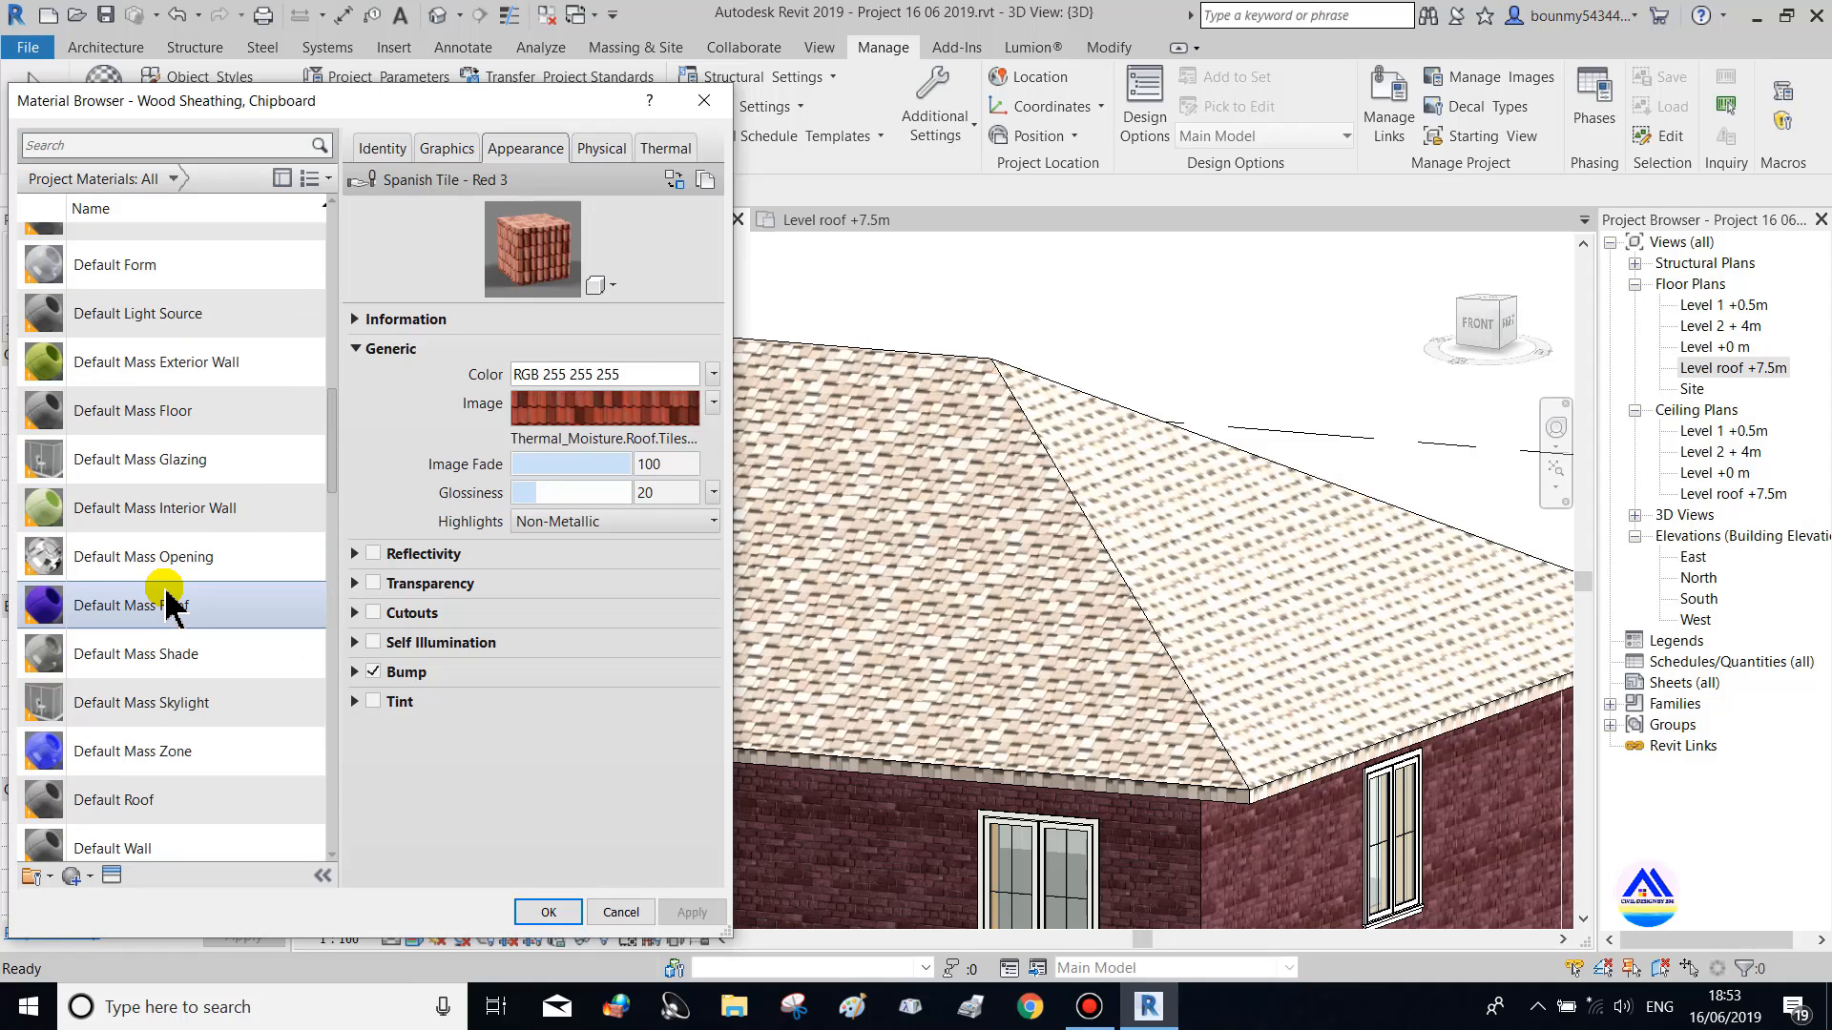
{"action": "scroll", "coordinate": [175, 607], "scroll_direction": "up", "scroll_amount": 7}
{"action": "scroll", "coordinate": [172, 601], "scroll_direction": "down", "scroll_amount": 6}
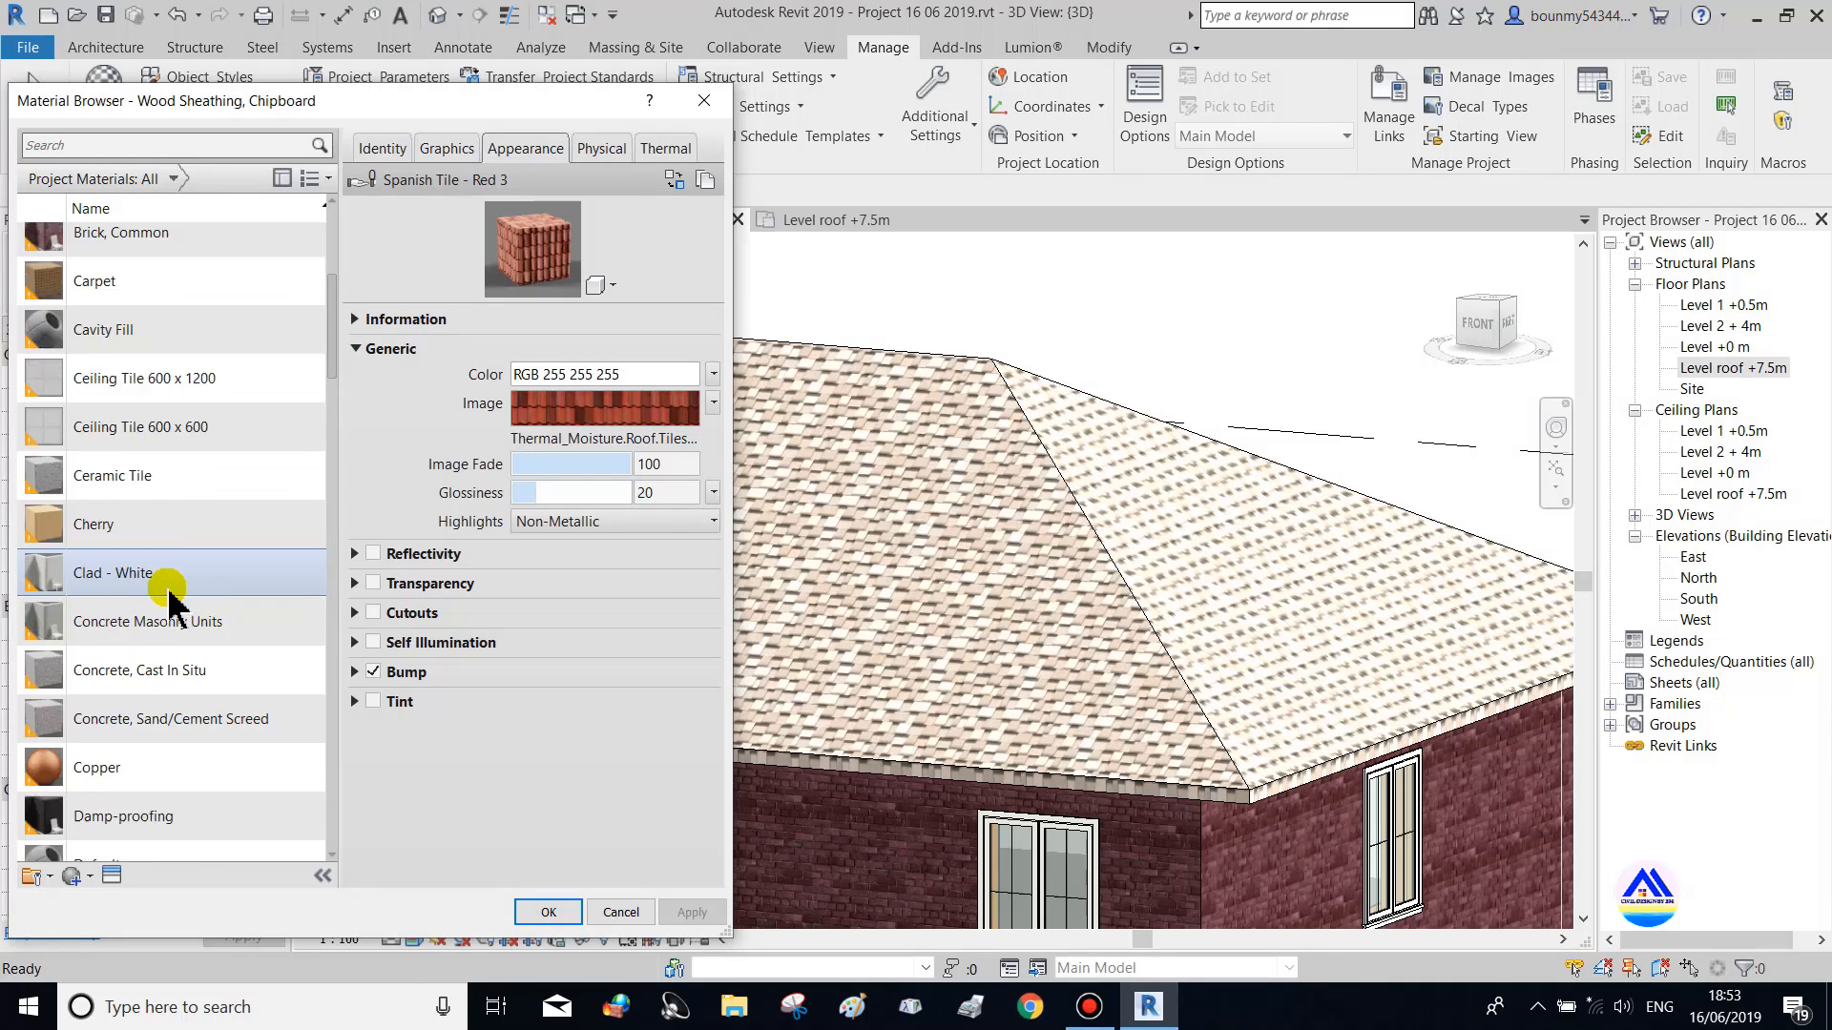
{"action": "scroll", "coordinate": [175, 603], "scroll_direction": "down", "scroll_amount": 5}
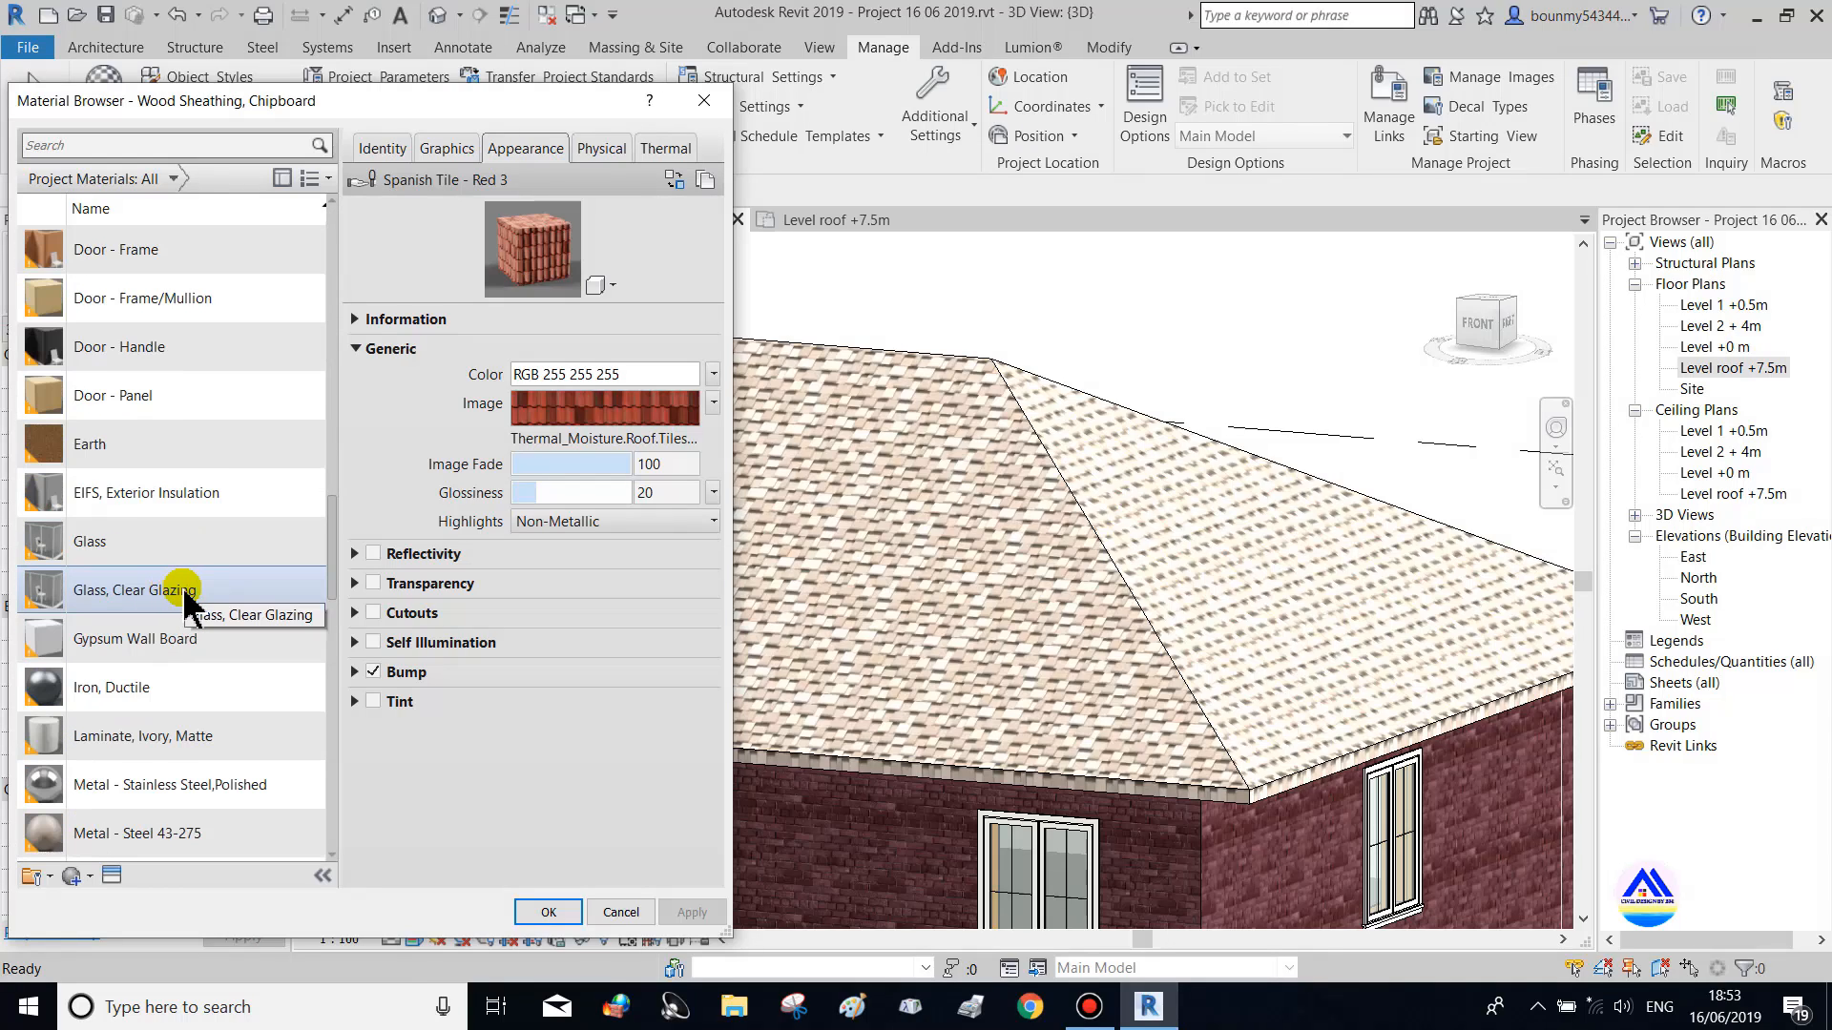
{"action": "scroll", "coordinate": [191, 603], "scroll_direction": "down", "scroll_amount": 8}
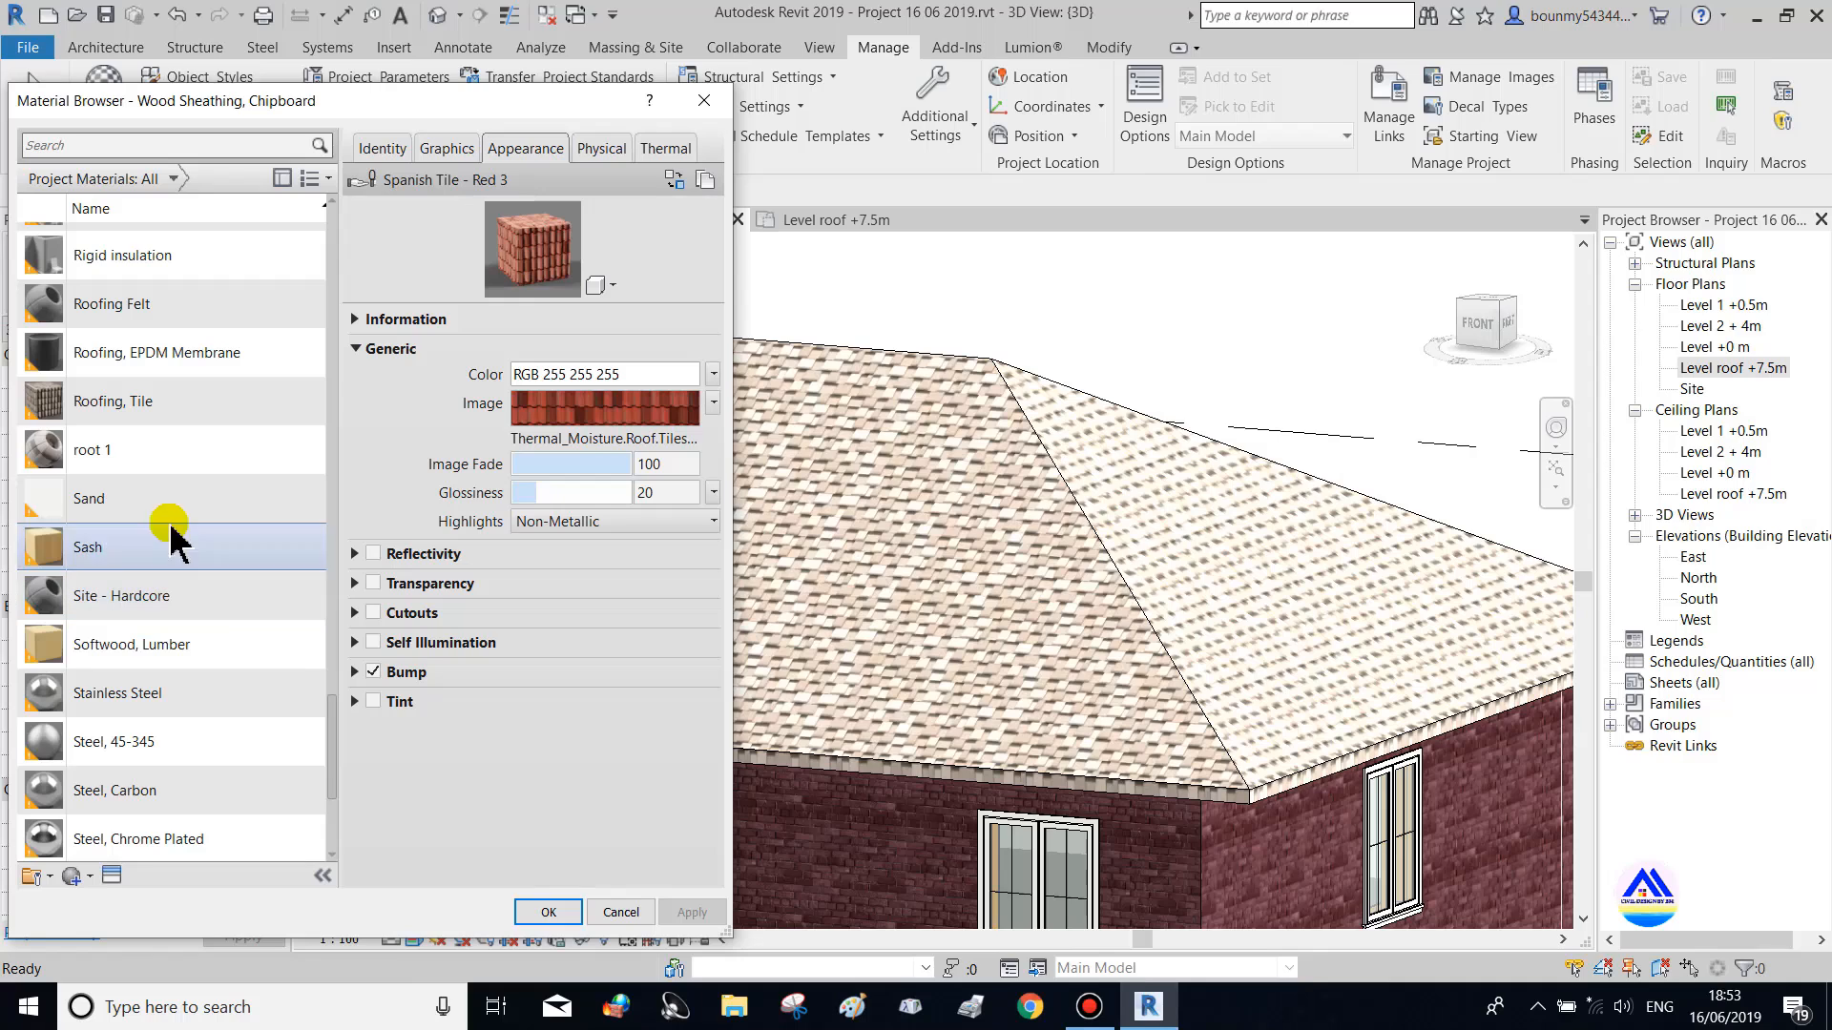
{"action": "left_click", "coordinate": [197, 456]}
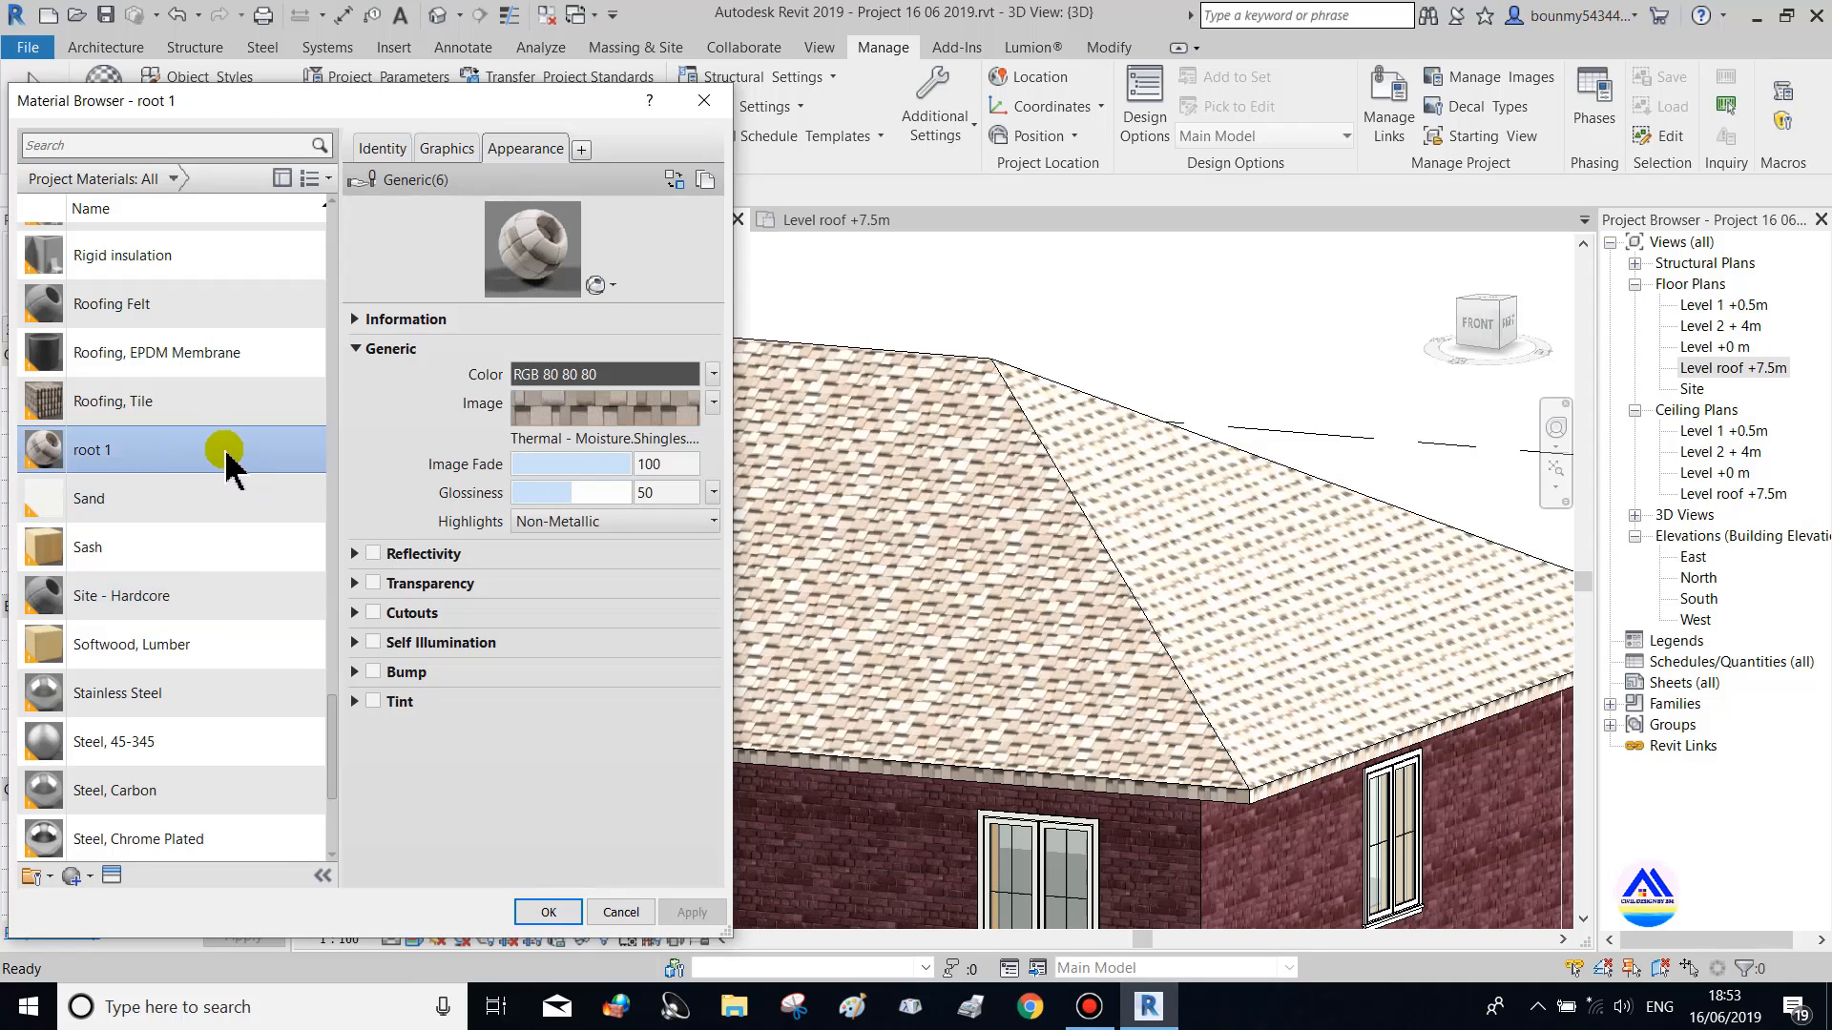
{"action": "left_click", "coordinate": [111, 876]}
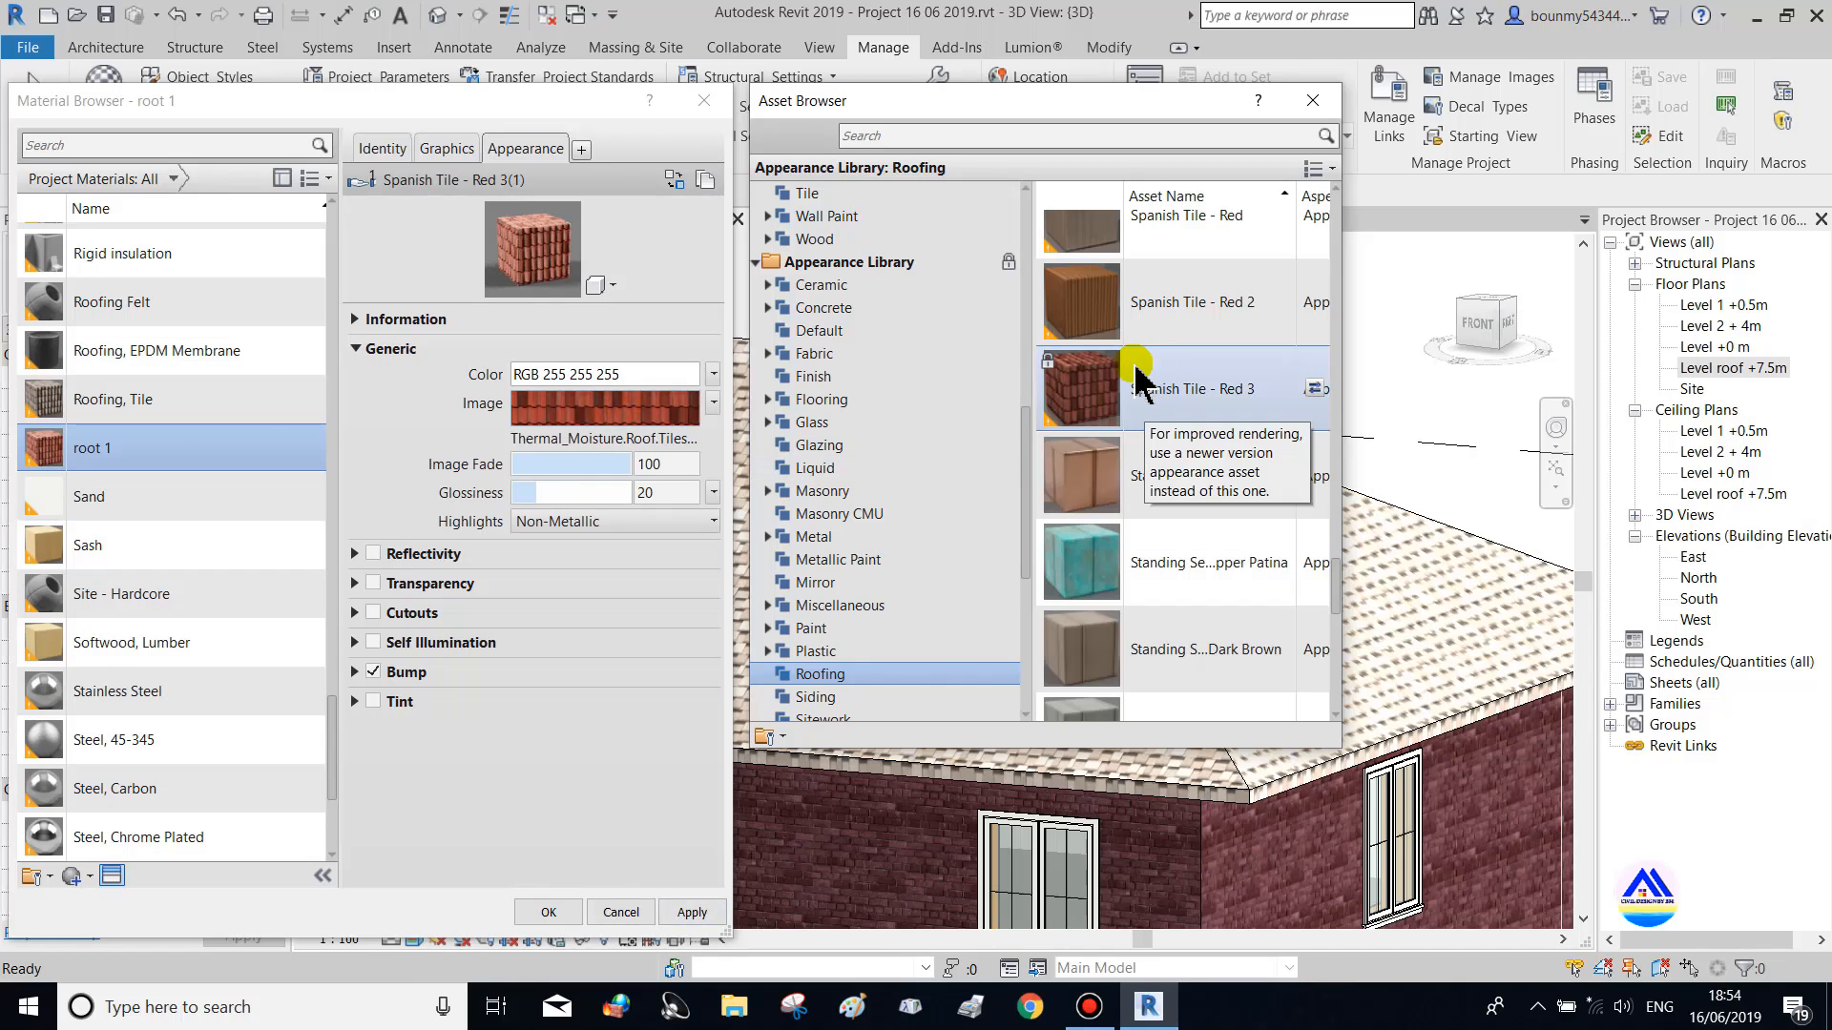
{"action": "left_click", "coordinate": [693, 914]}
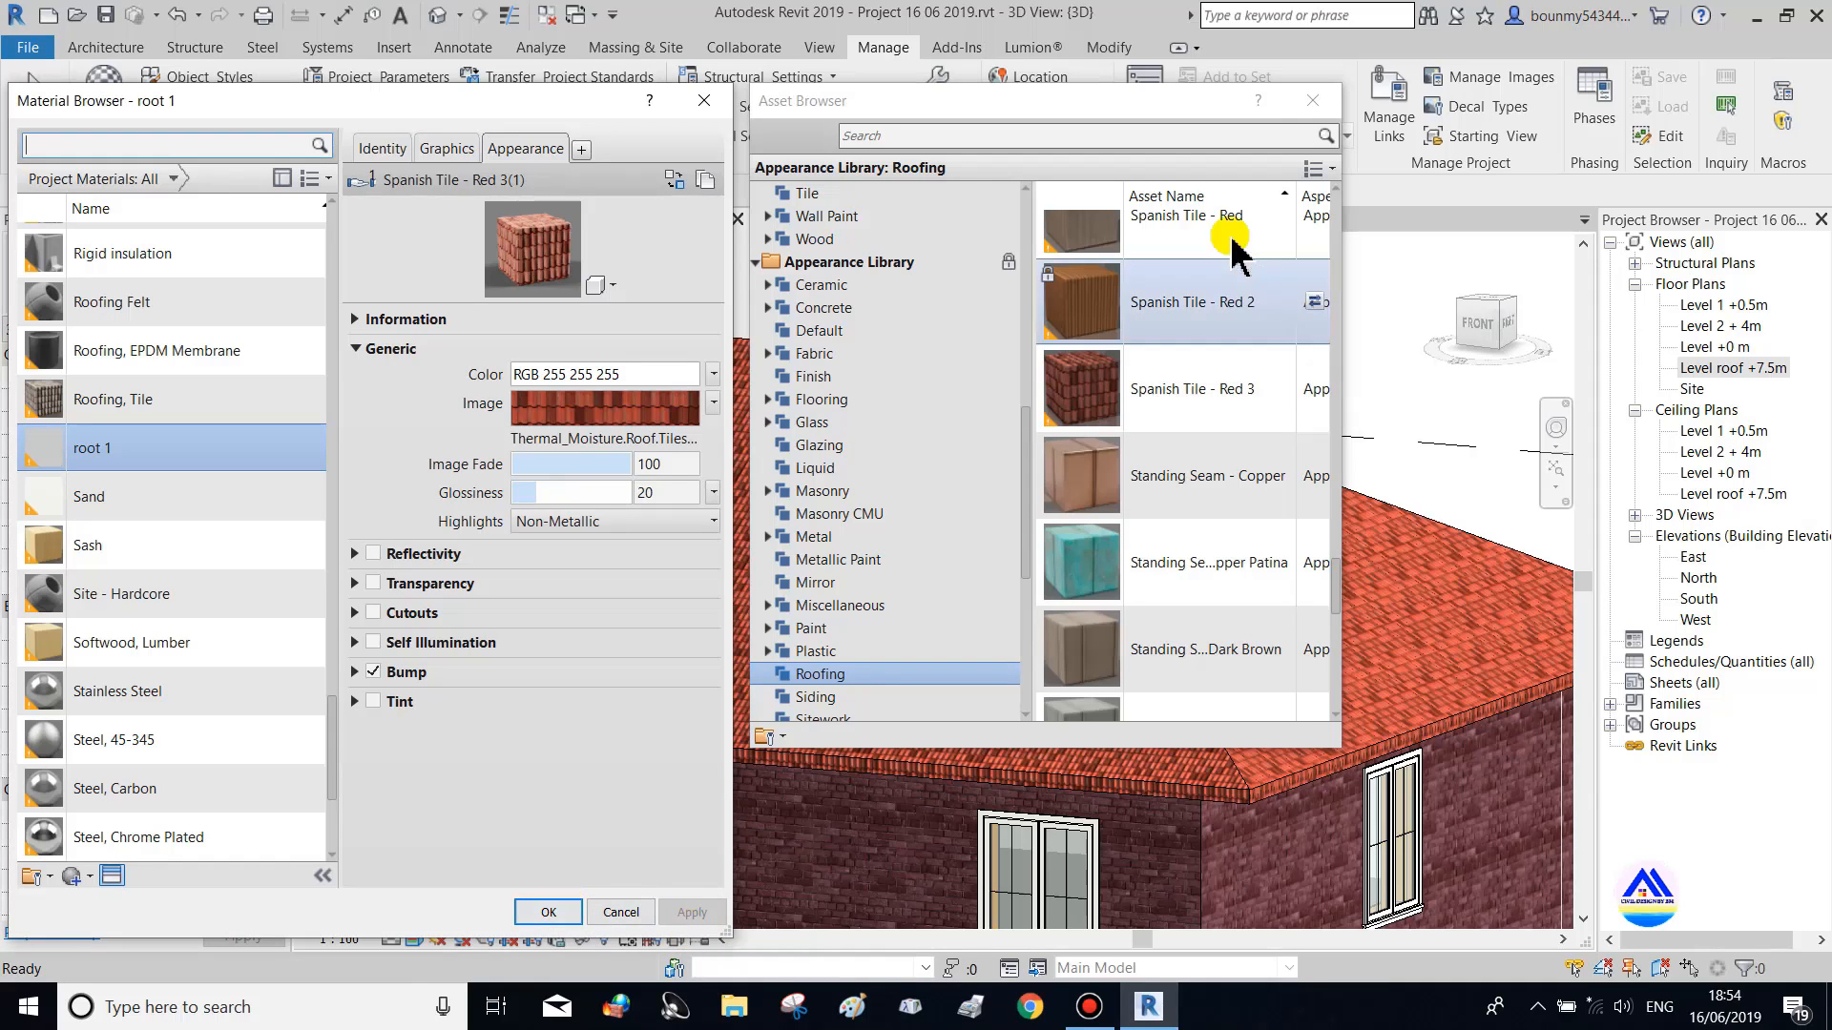
{"action": "left_click", "coordinate": [1313, 100]}
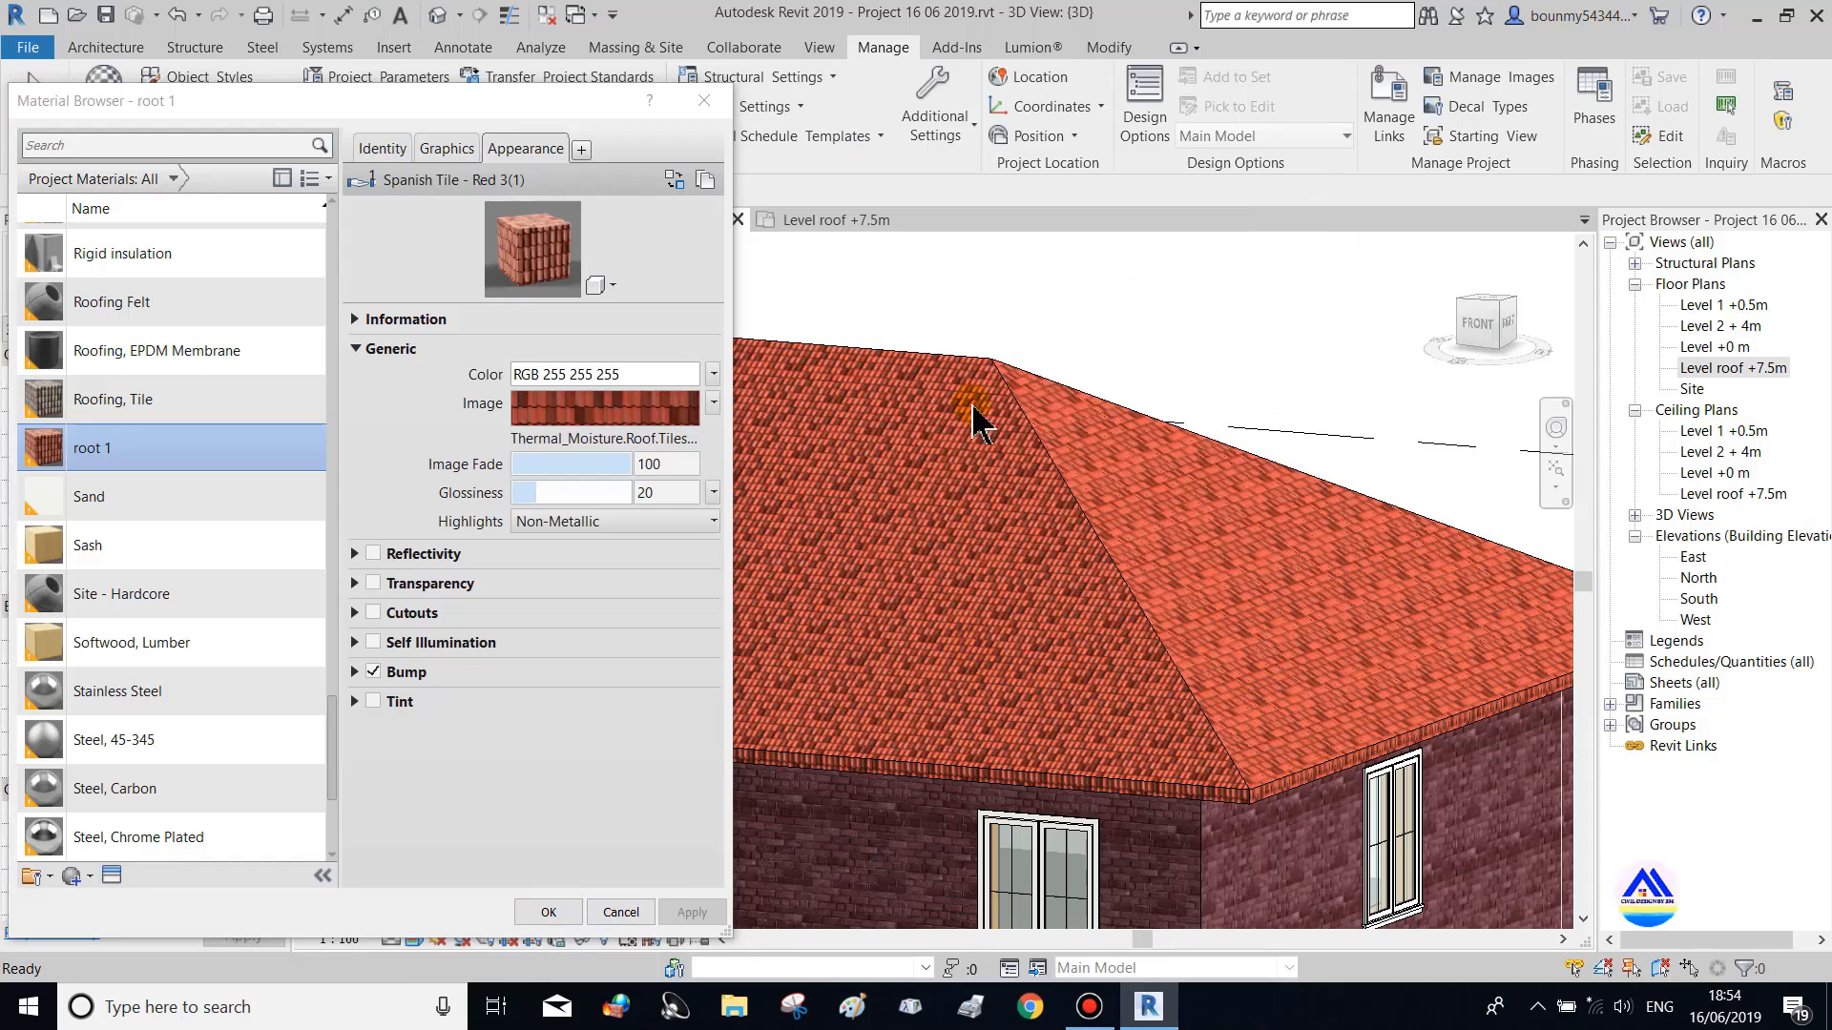
Set the glossiness of root 1's Spanish tile appearance to 15
{"action": "scroll", "coordinate": [954, 763], "scroll_direction": "up", "scroll_amount": 2}
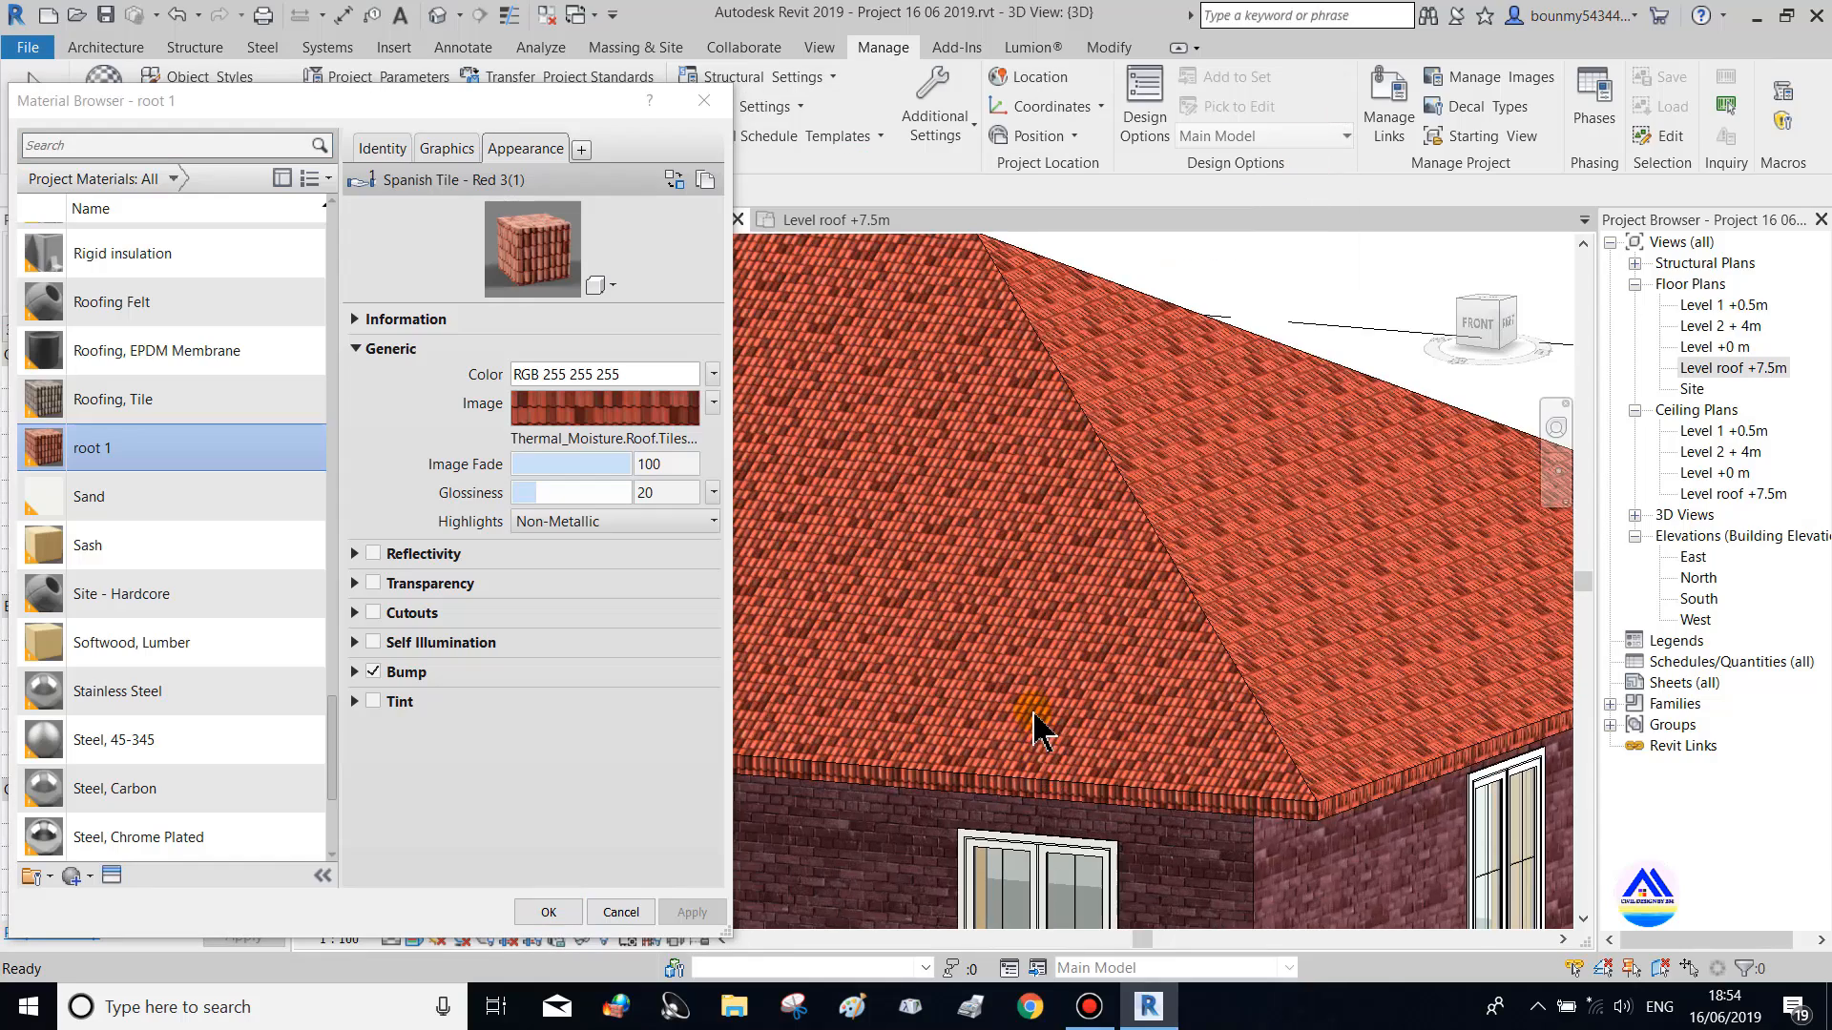
{"action": "scroll", "coordinate": [859, 622], "scroll_direction": "down", "scroll_amount": 2}
{"action": "scroll", "coordinate": [916, 597], "scroll_direction": "up", "scroll_amount": 4}
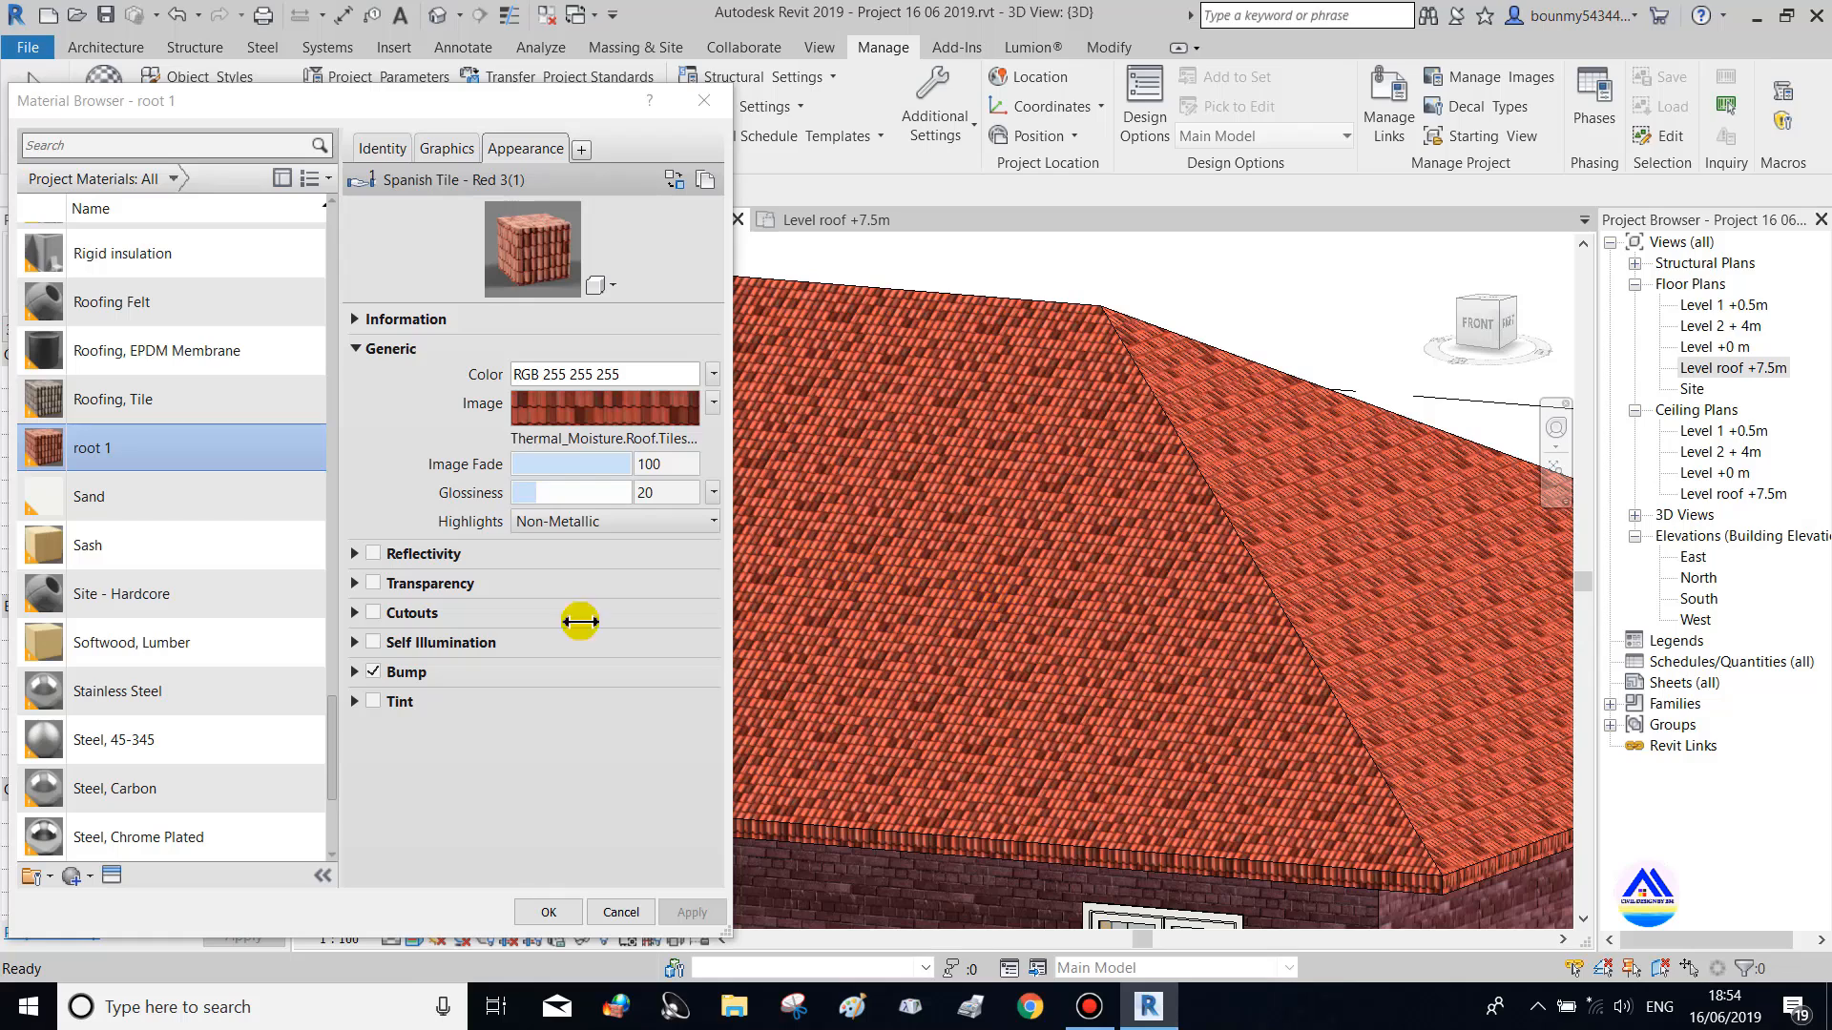
{"action": "mouse_move", "coordinate": [598, 461]}
{"action": "left_mouse_down"}
{"action": "mouse_move", "coordinate": [539, 468]}
{"action": "mouse_move", "coordinate": [604, 468]}
{"action": "left_mouse_up"}
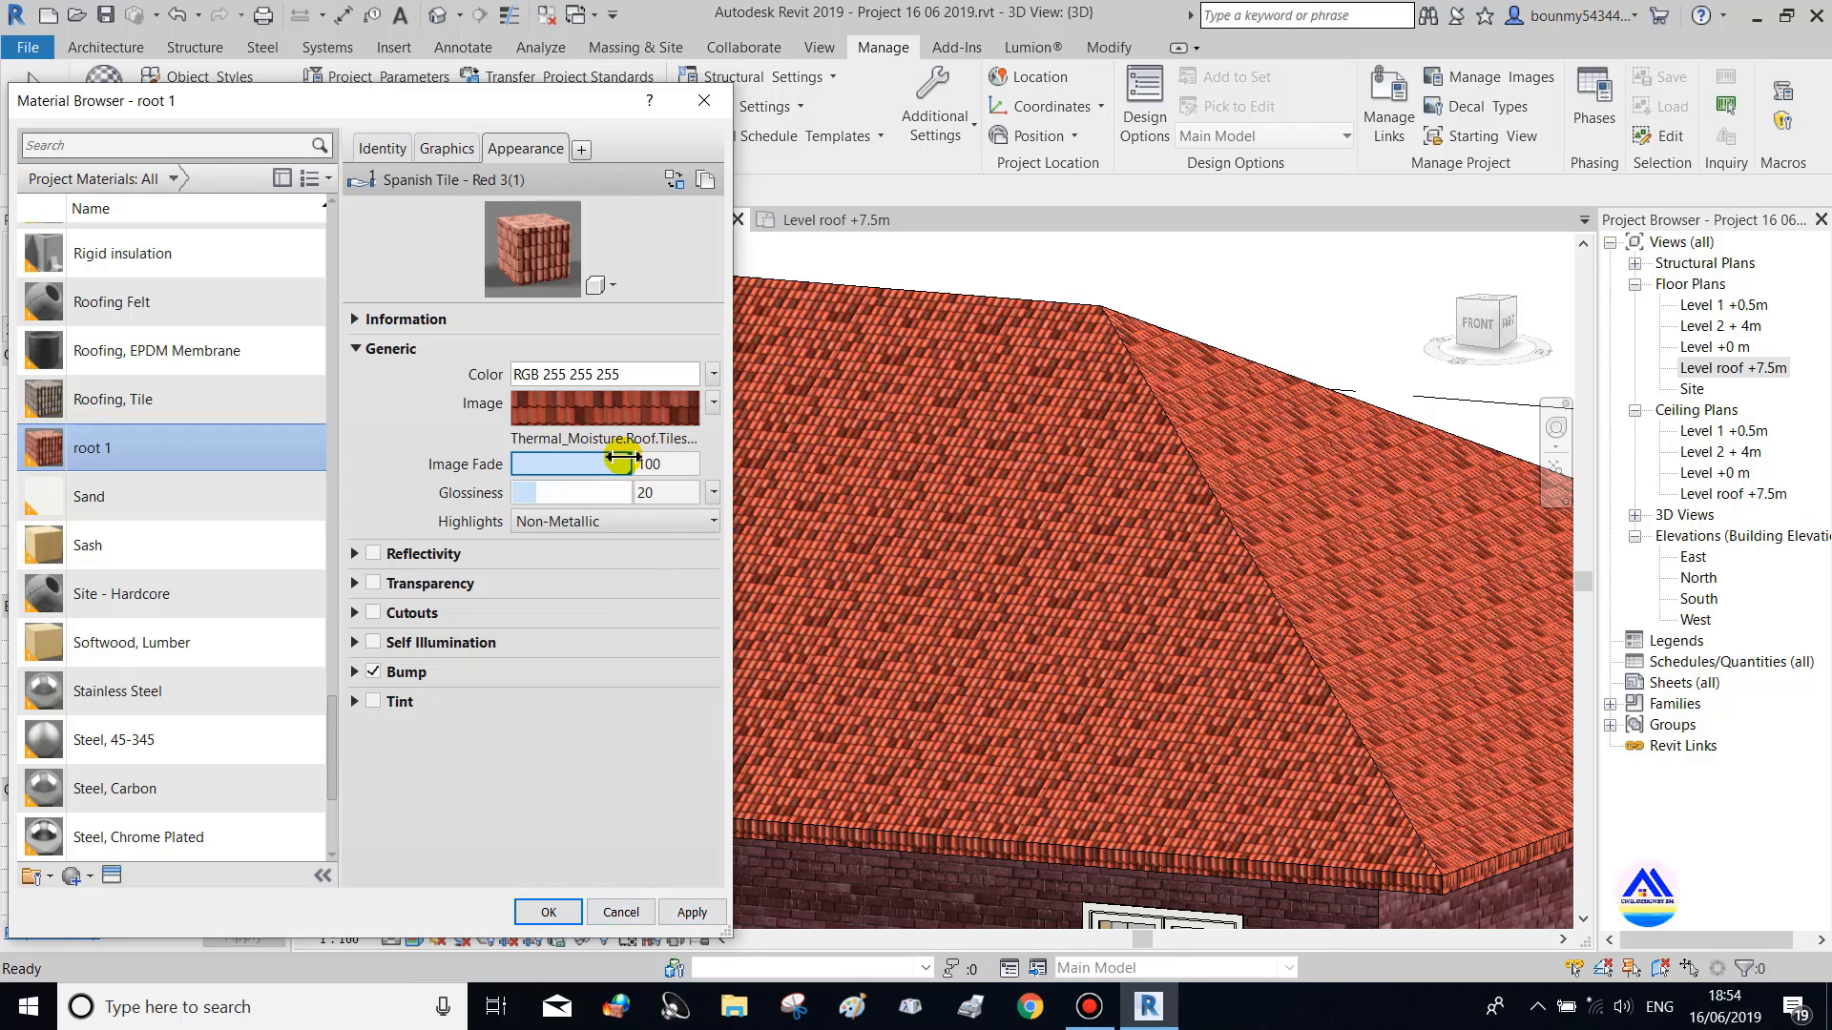
{"action": "left_click_drag", "start_coordinate": [615, 492], "coordinate": [488, 493]}
{"action": "left_click_drag", "start_coordinate": [603, 500], "coordinate": [833, 491]}
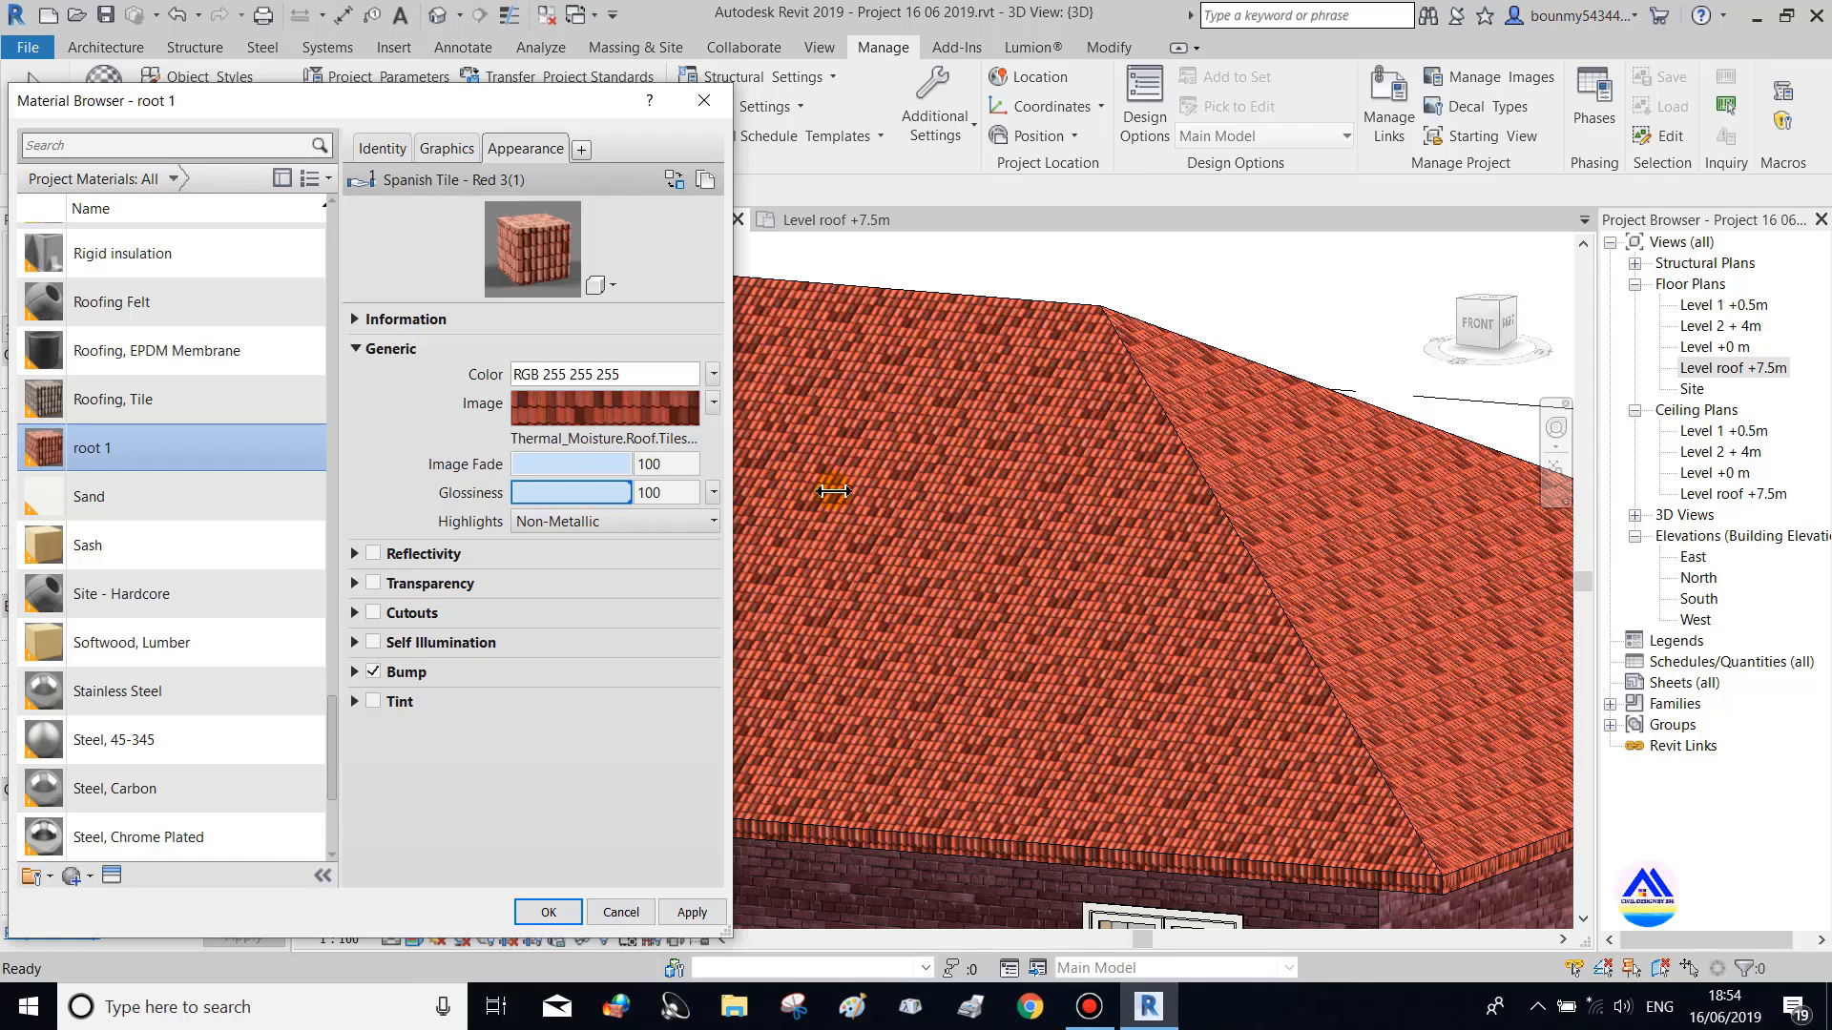
{"action": "left_click_drag", "start_coordinate": [723, 526], "coordinate": [531, 492]}
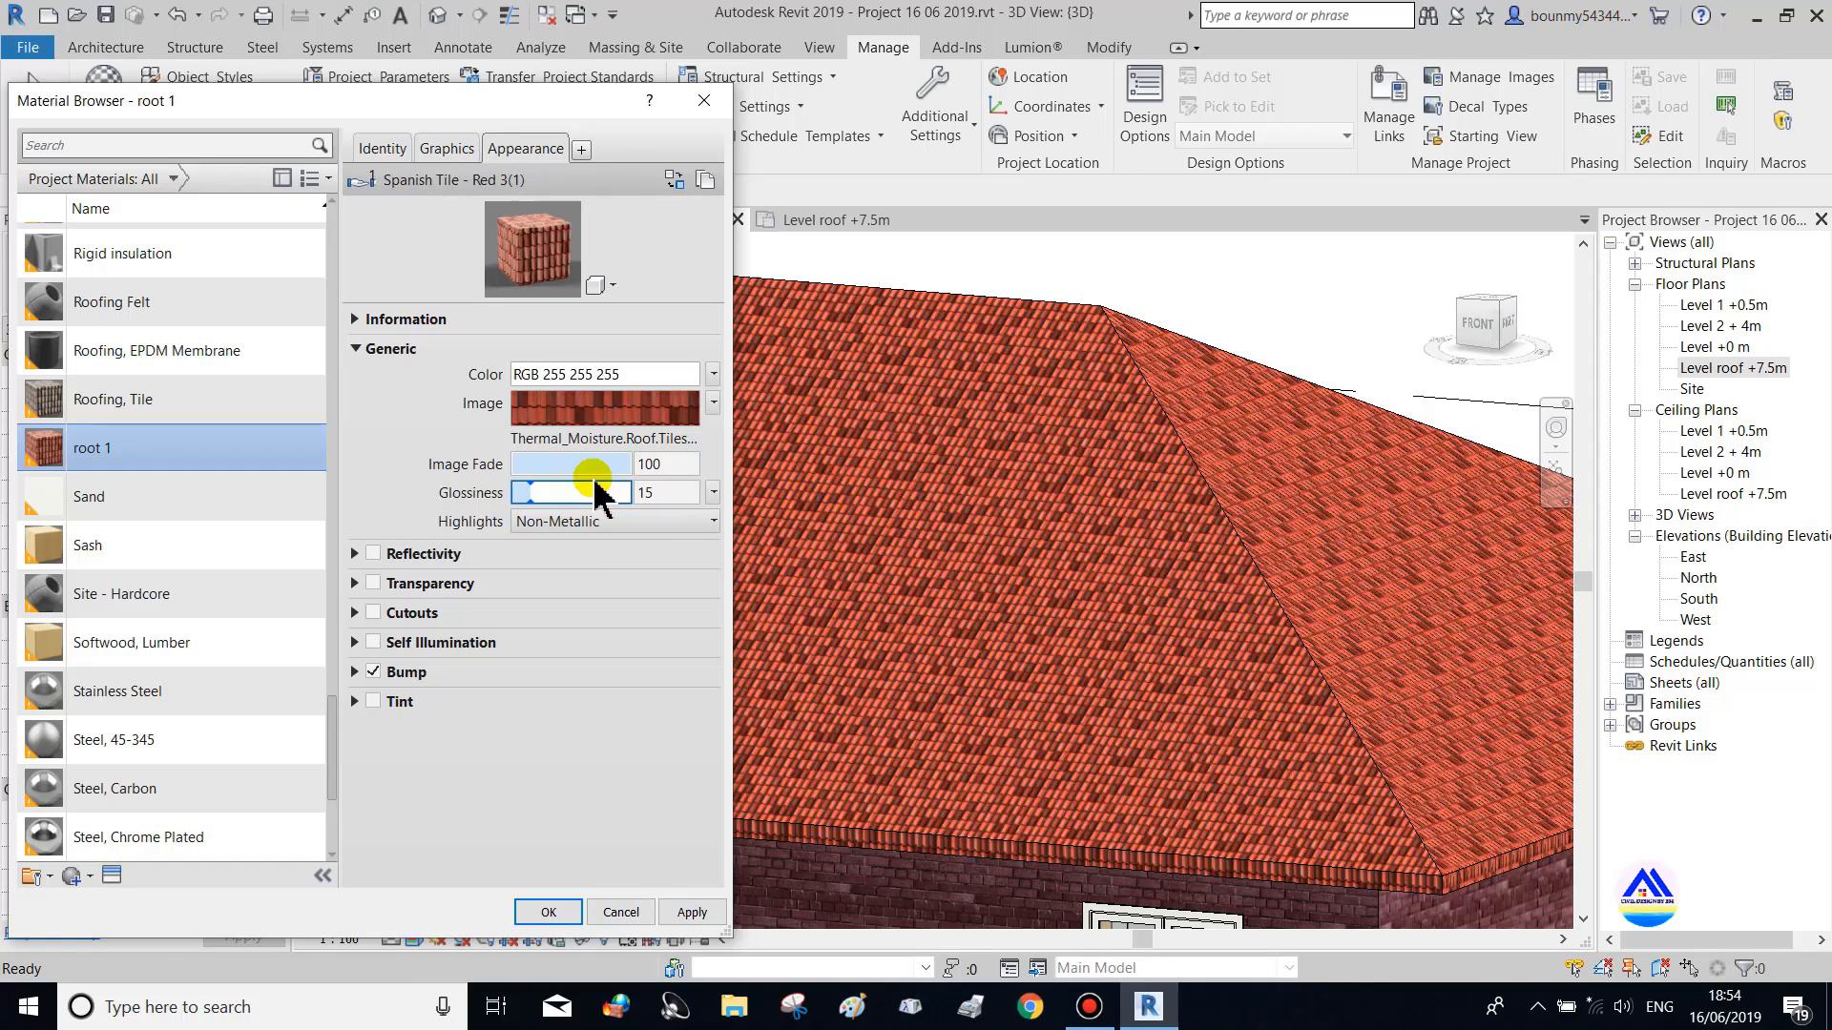
Reduce root 1's image fade to 92, trying 76 first, and apply it to the roof material
{"action": "left_click", "coordinate": [604, 465]}
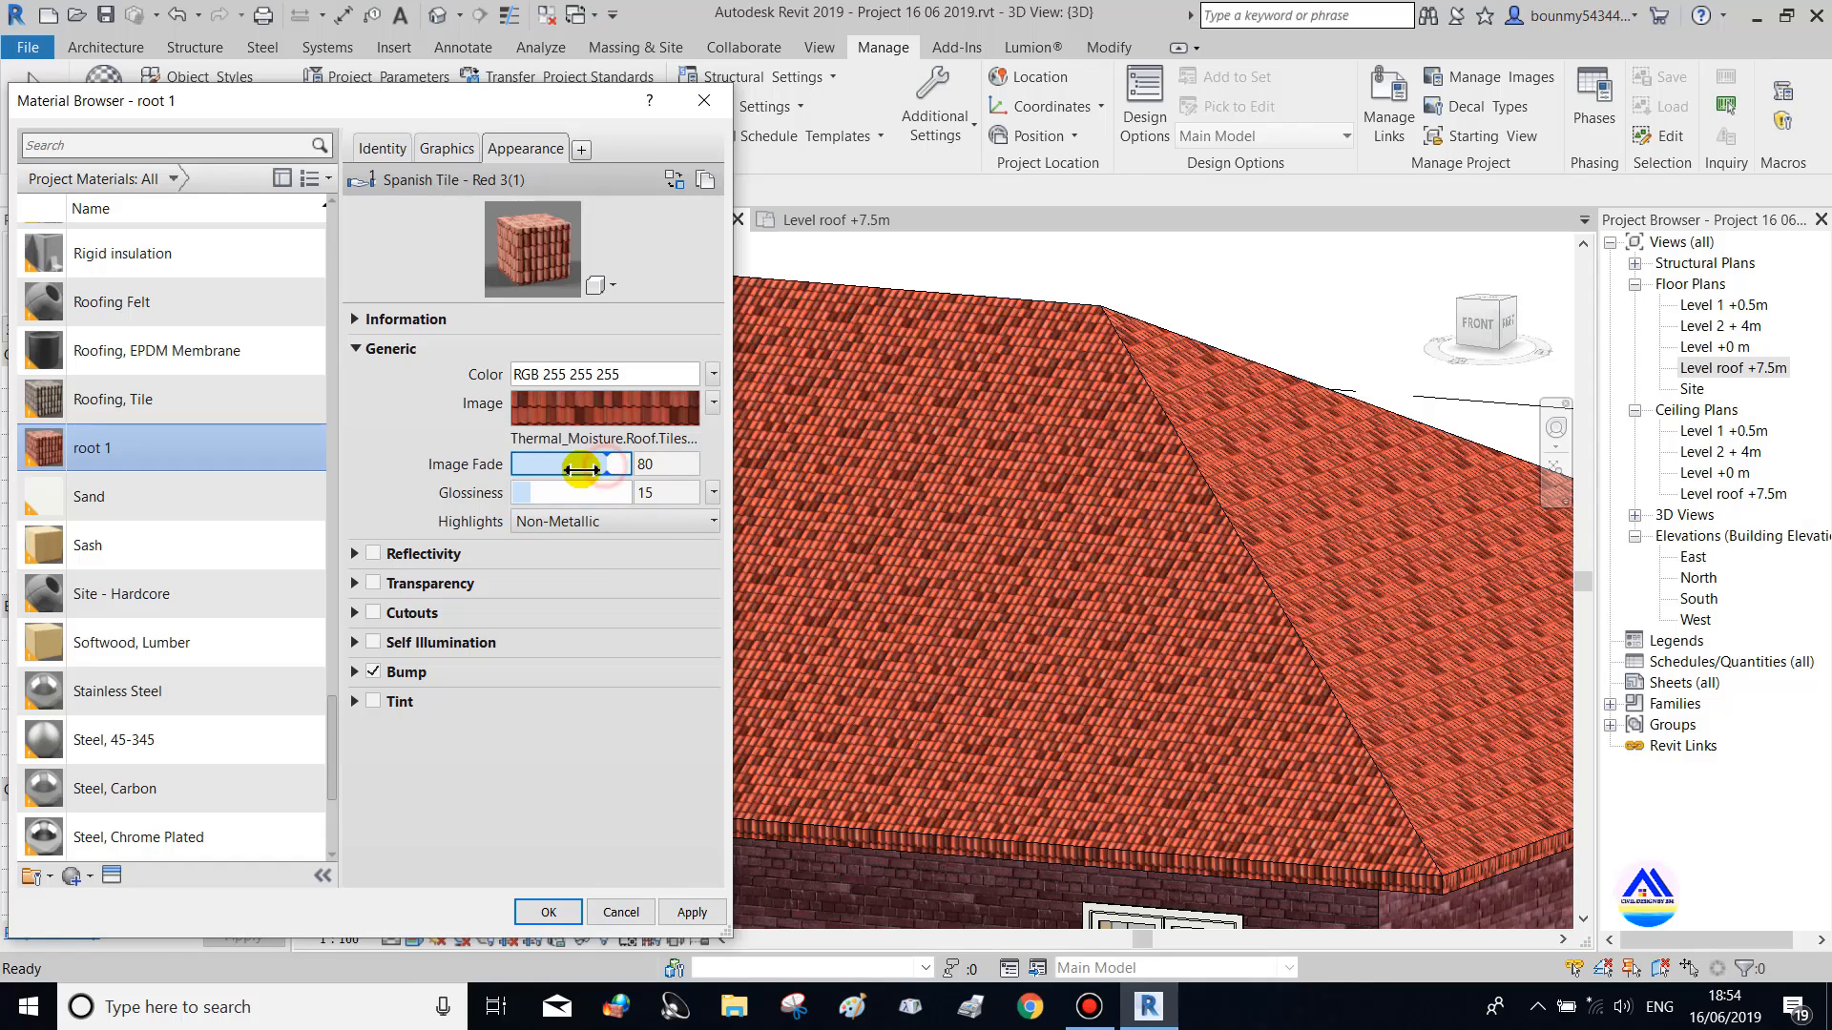
{"action": "left_click", "coordinate": [692, 913]}
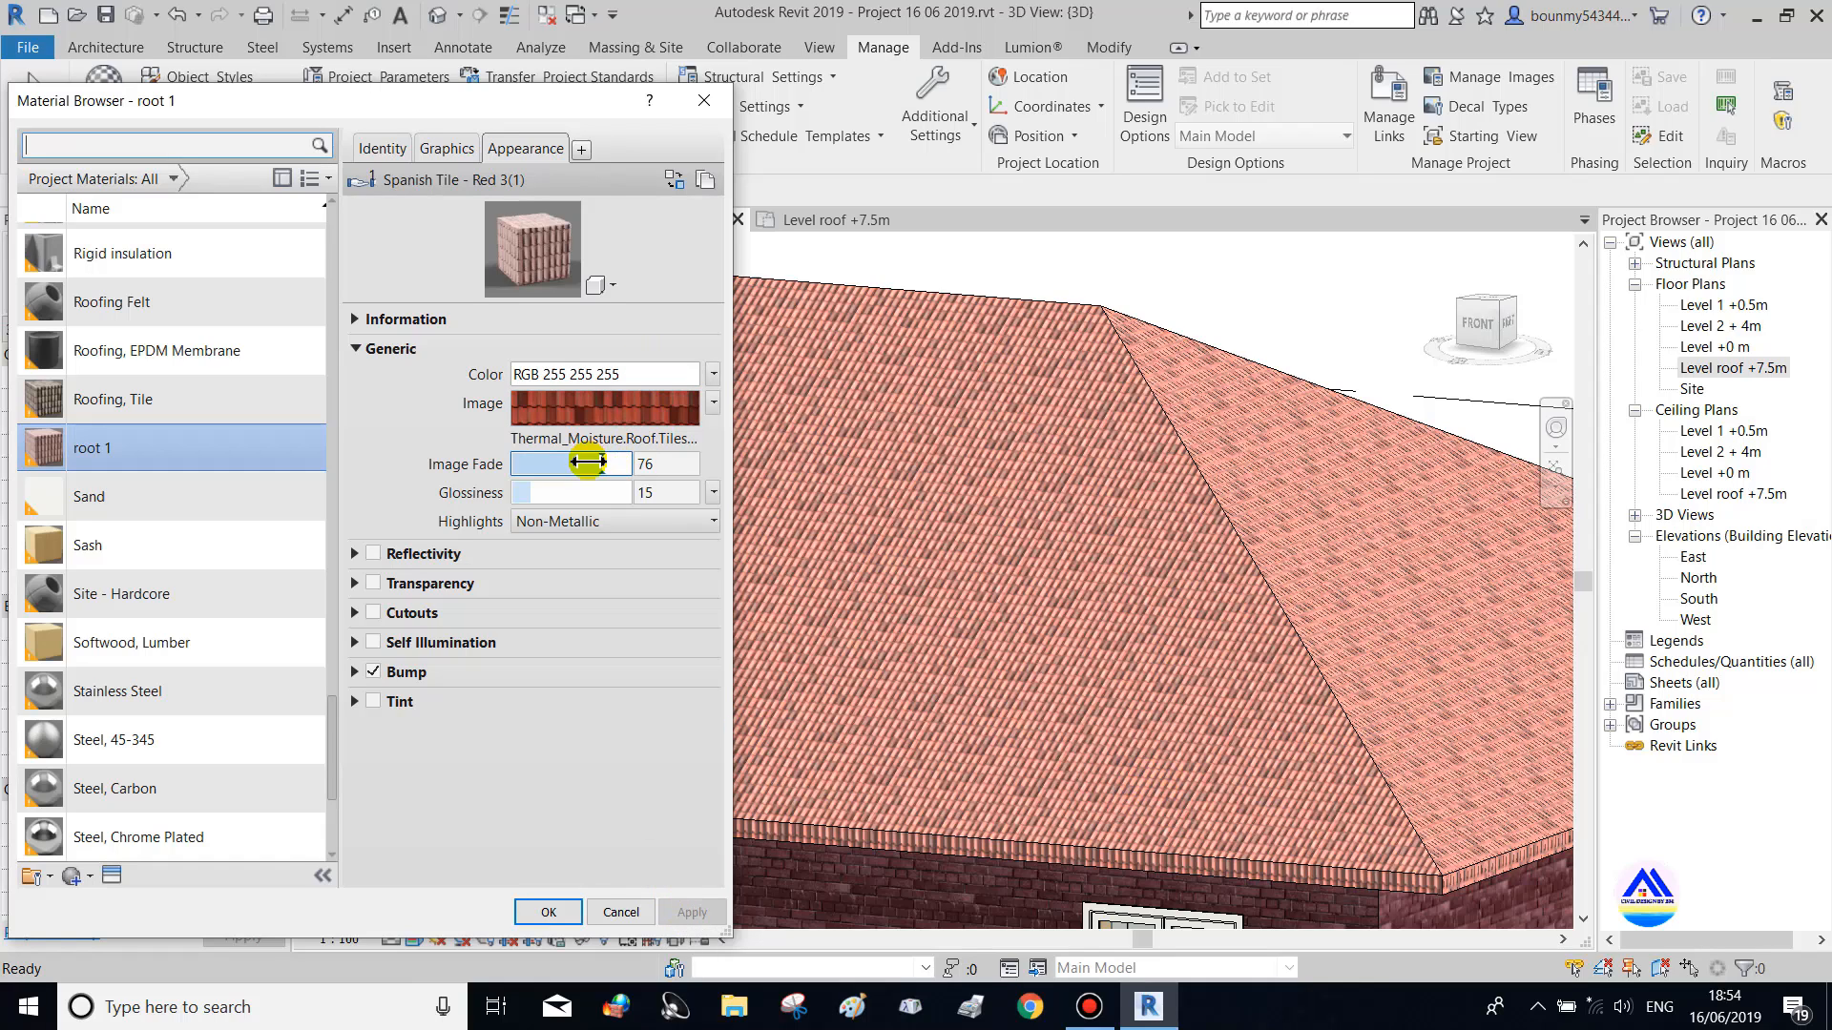
{"action": "left_click_drag", "start_coordinate": [588, 464], "coordinate": [621, 464]}
{"action": "left_click", "coordinate": [691, 913]}
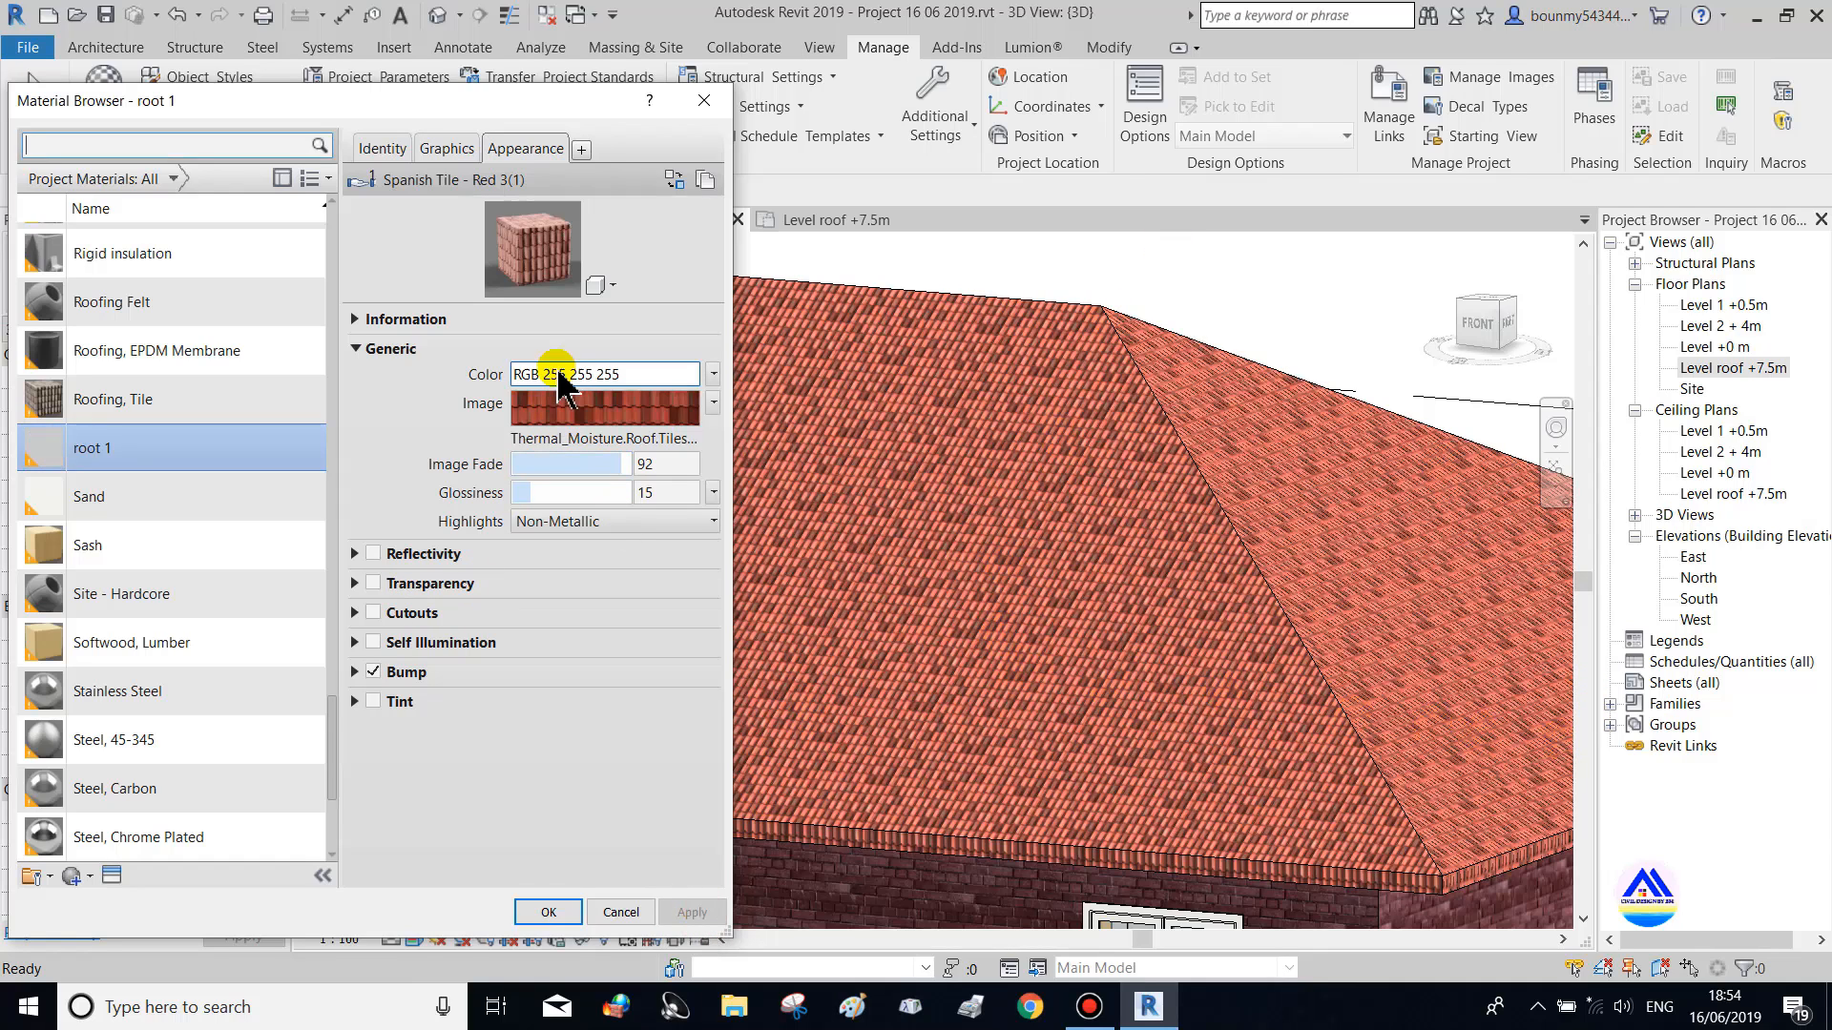
Set the sample size of root 1's tile image to 2.81 m wide and 2.00 m high with linked proportions, and apply it
{"action": "left_click", "coordinate": [572, 407]}
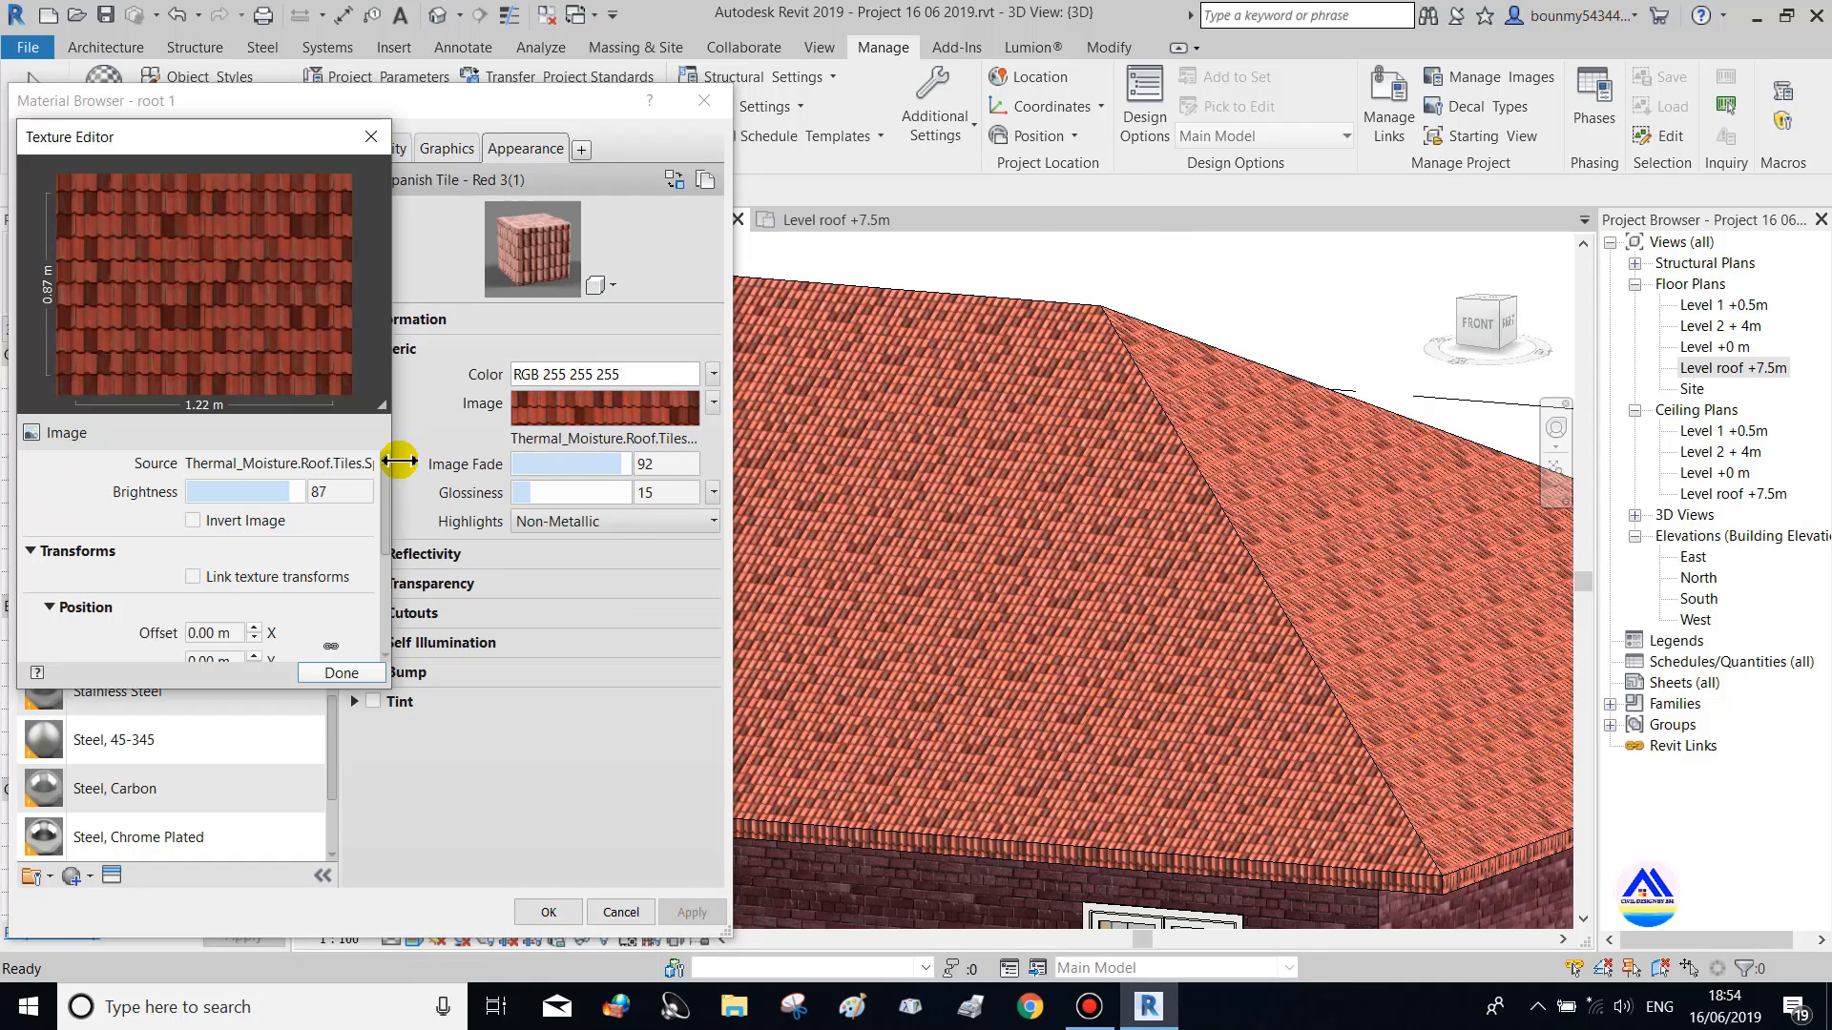
{"action": "left_click_drag", "start_coordinate": [388, 492], "coordinate": [389, 601]}
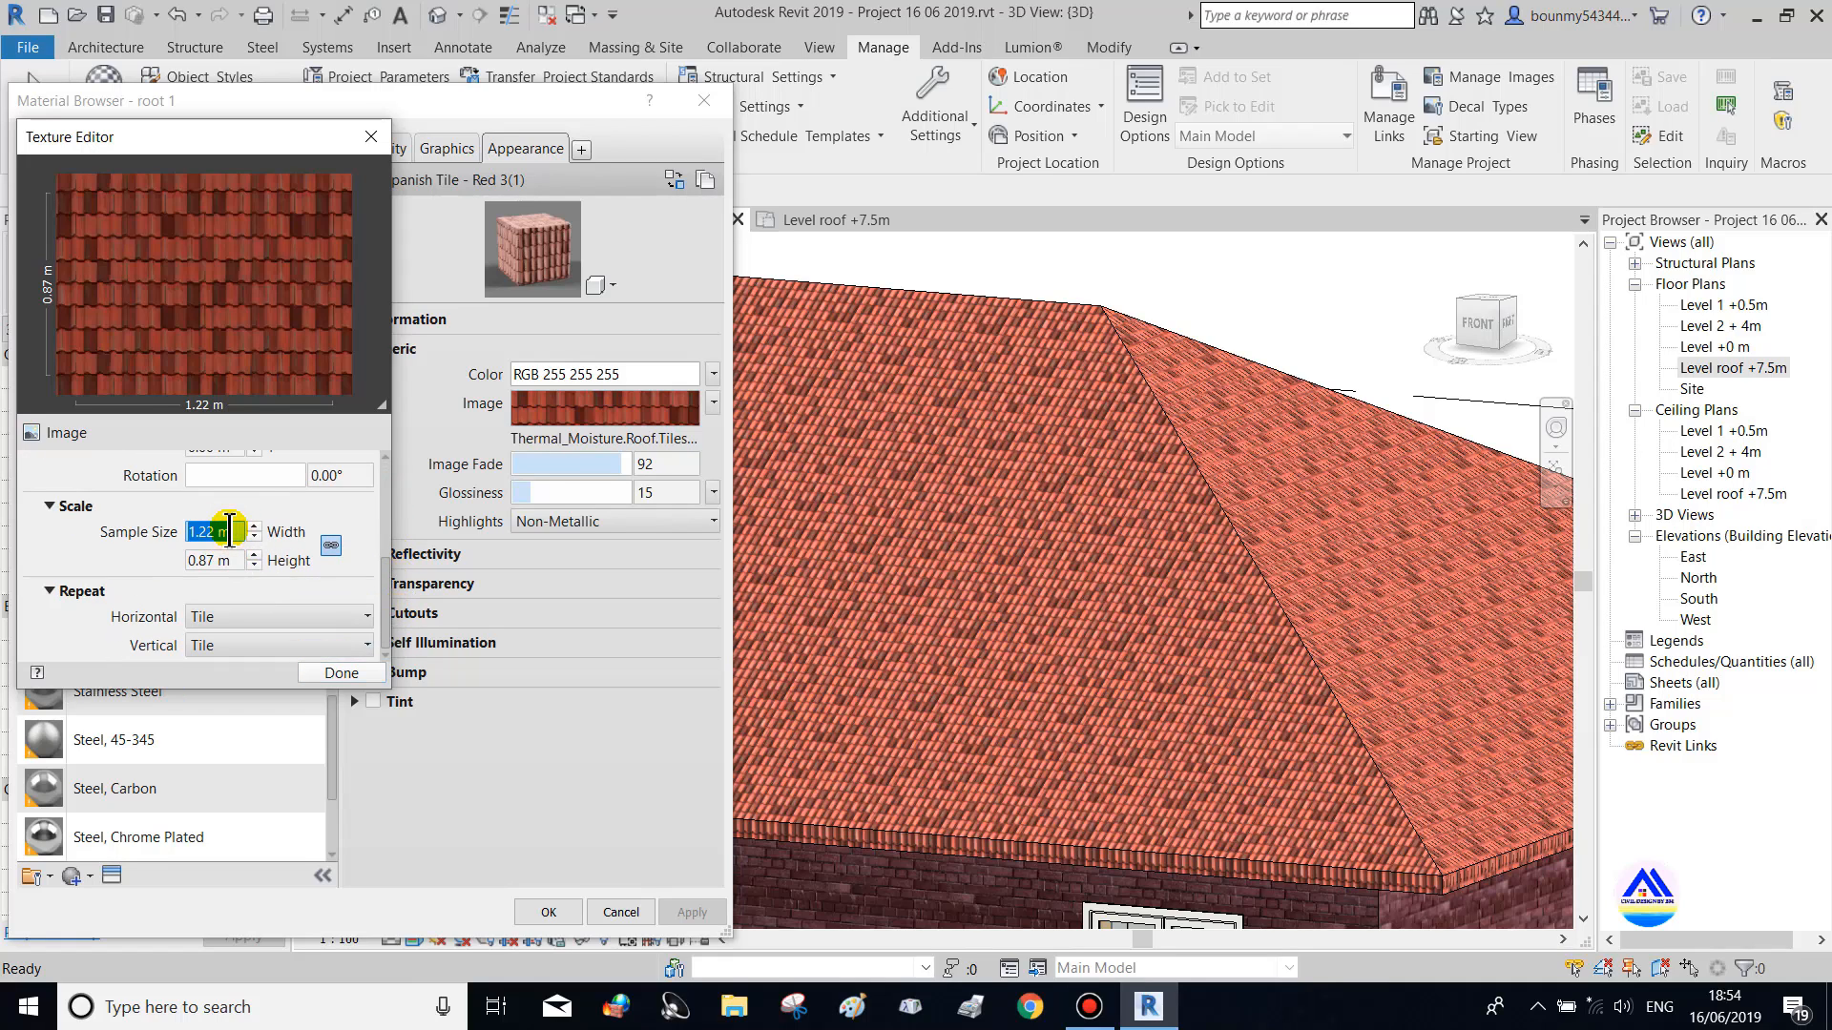
{"action": "type", "text": "2"}
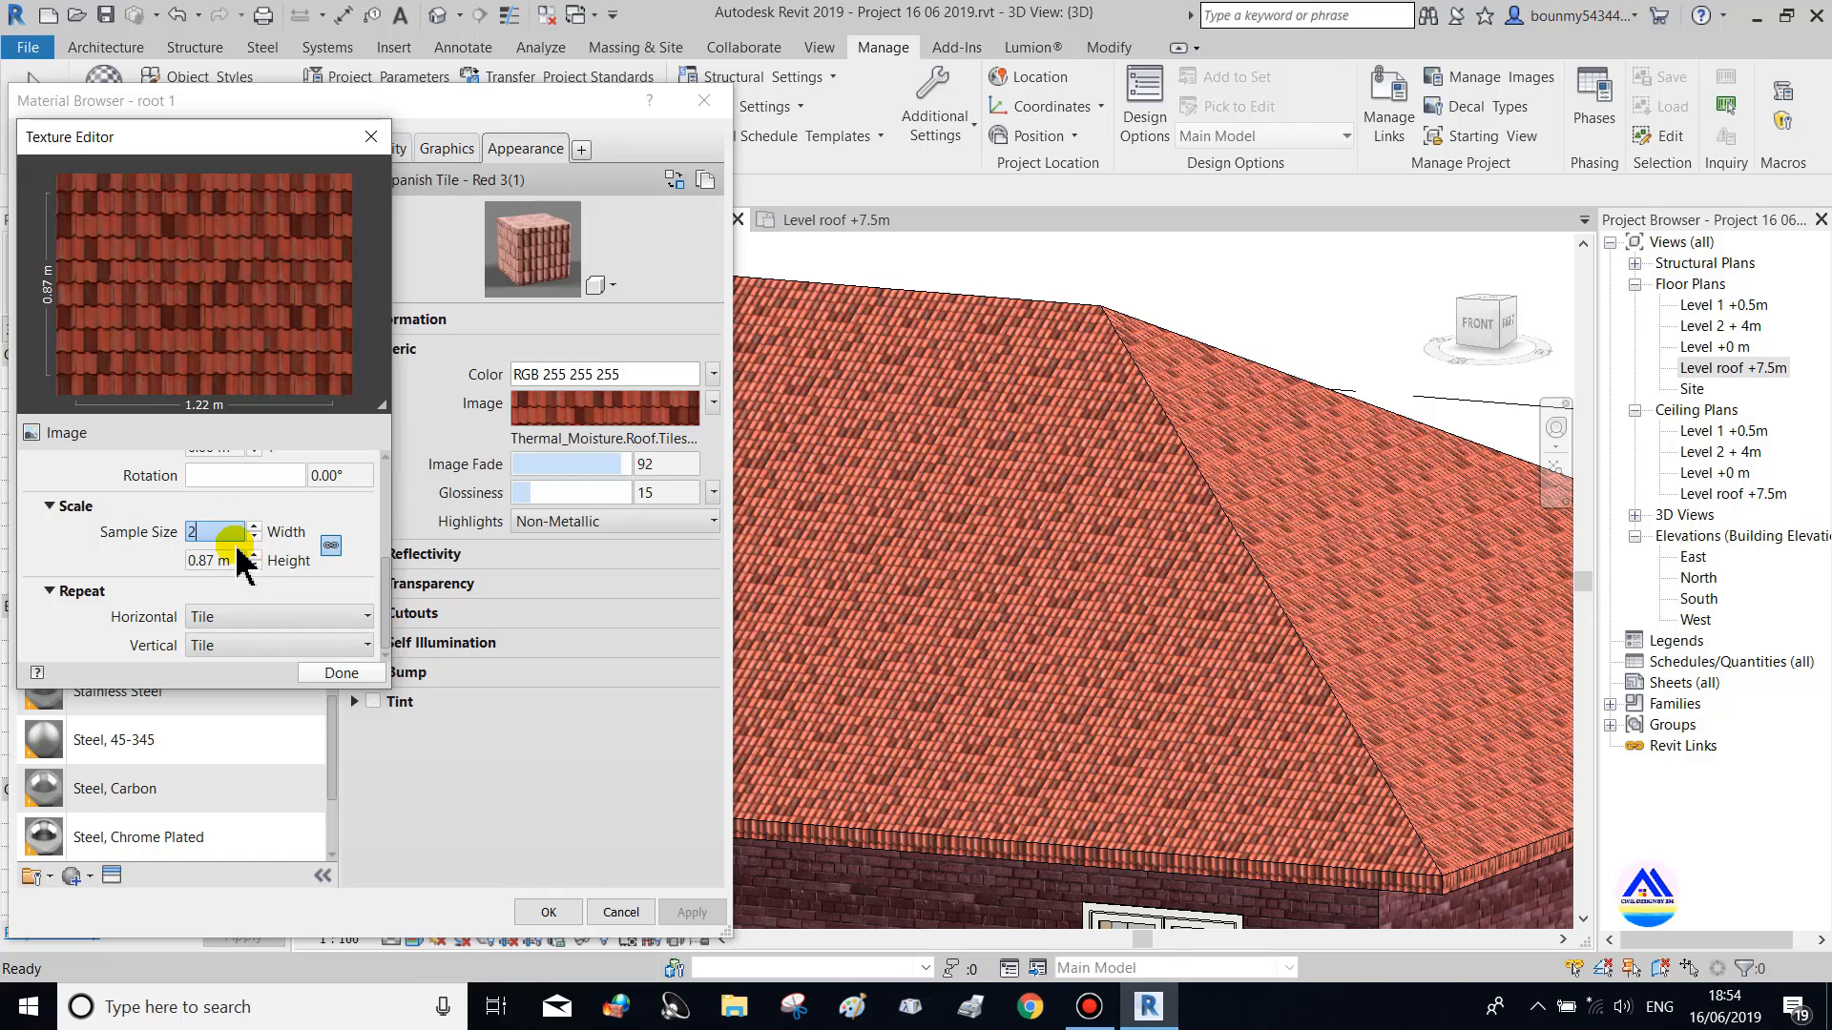
{"action": "key", "text": "Tab"}
{"action": "type", "text": "2"}
{"action": "left_click", "coordinate": [688, 912]}
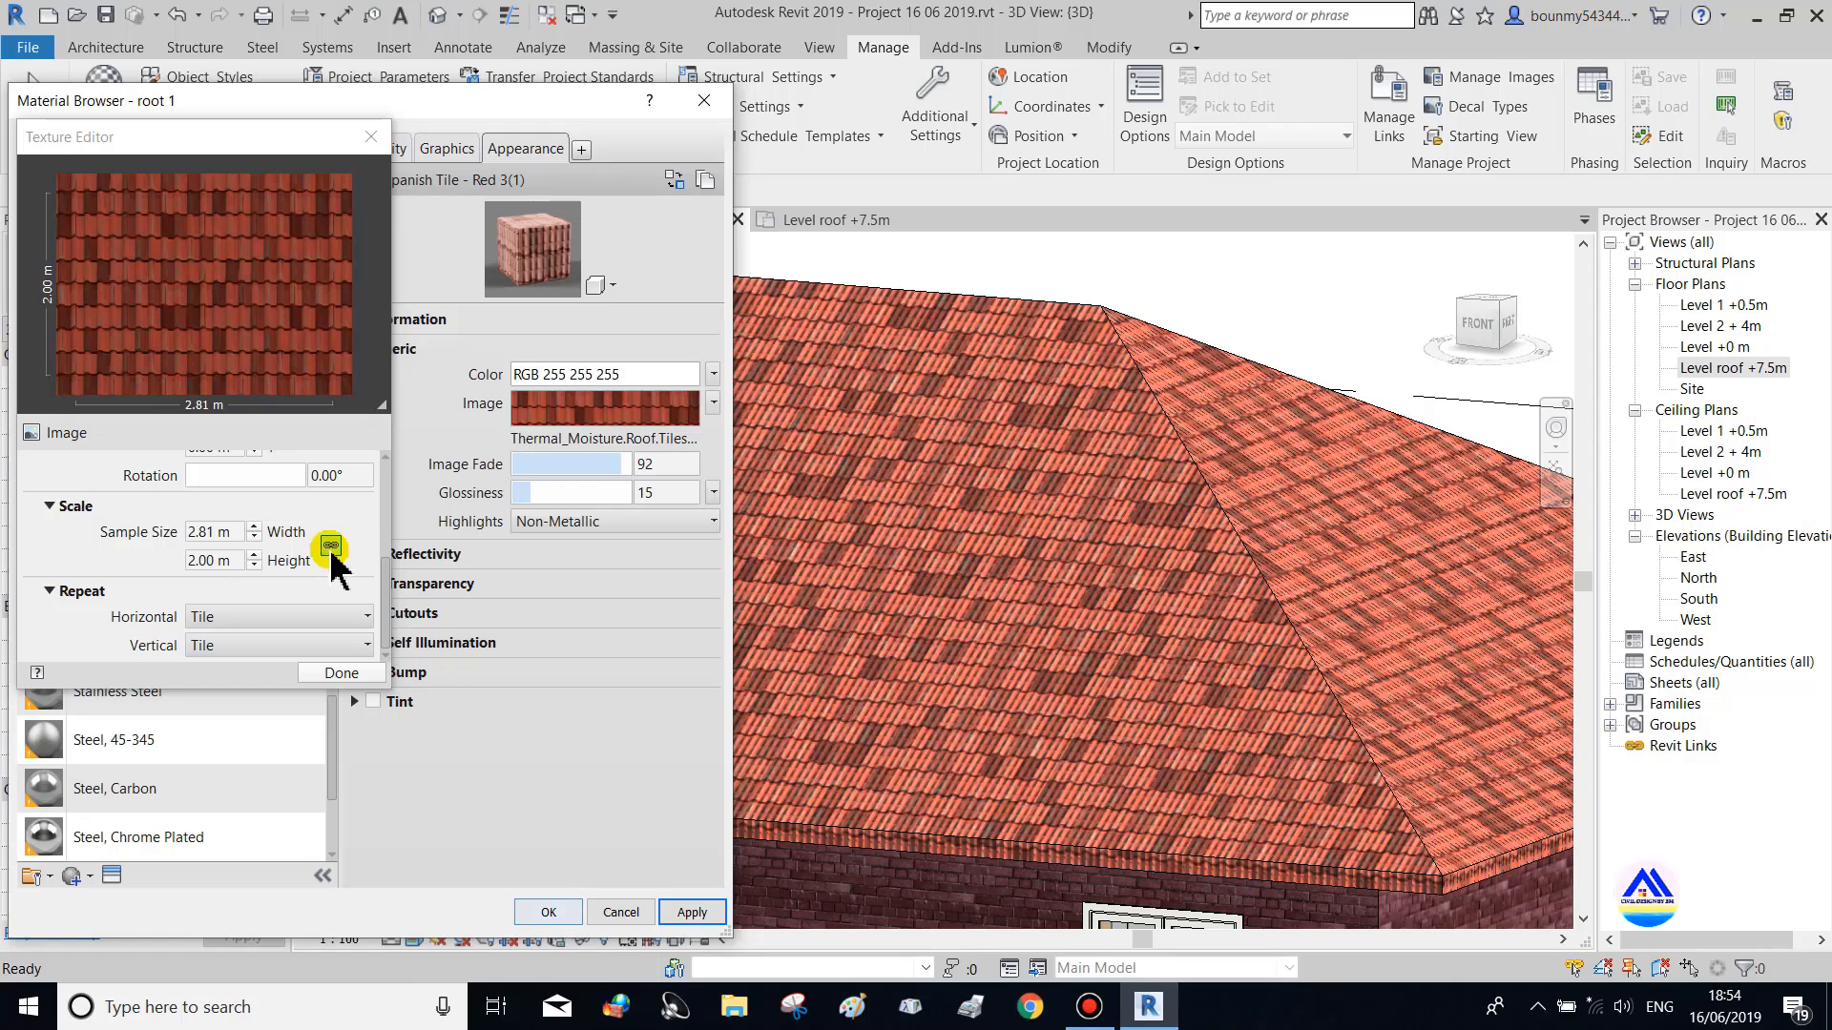
{"action": "left_click", "coordinate": [342, 673]}
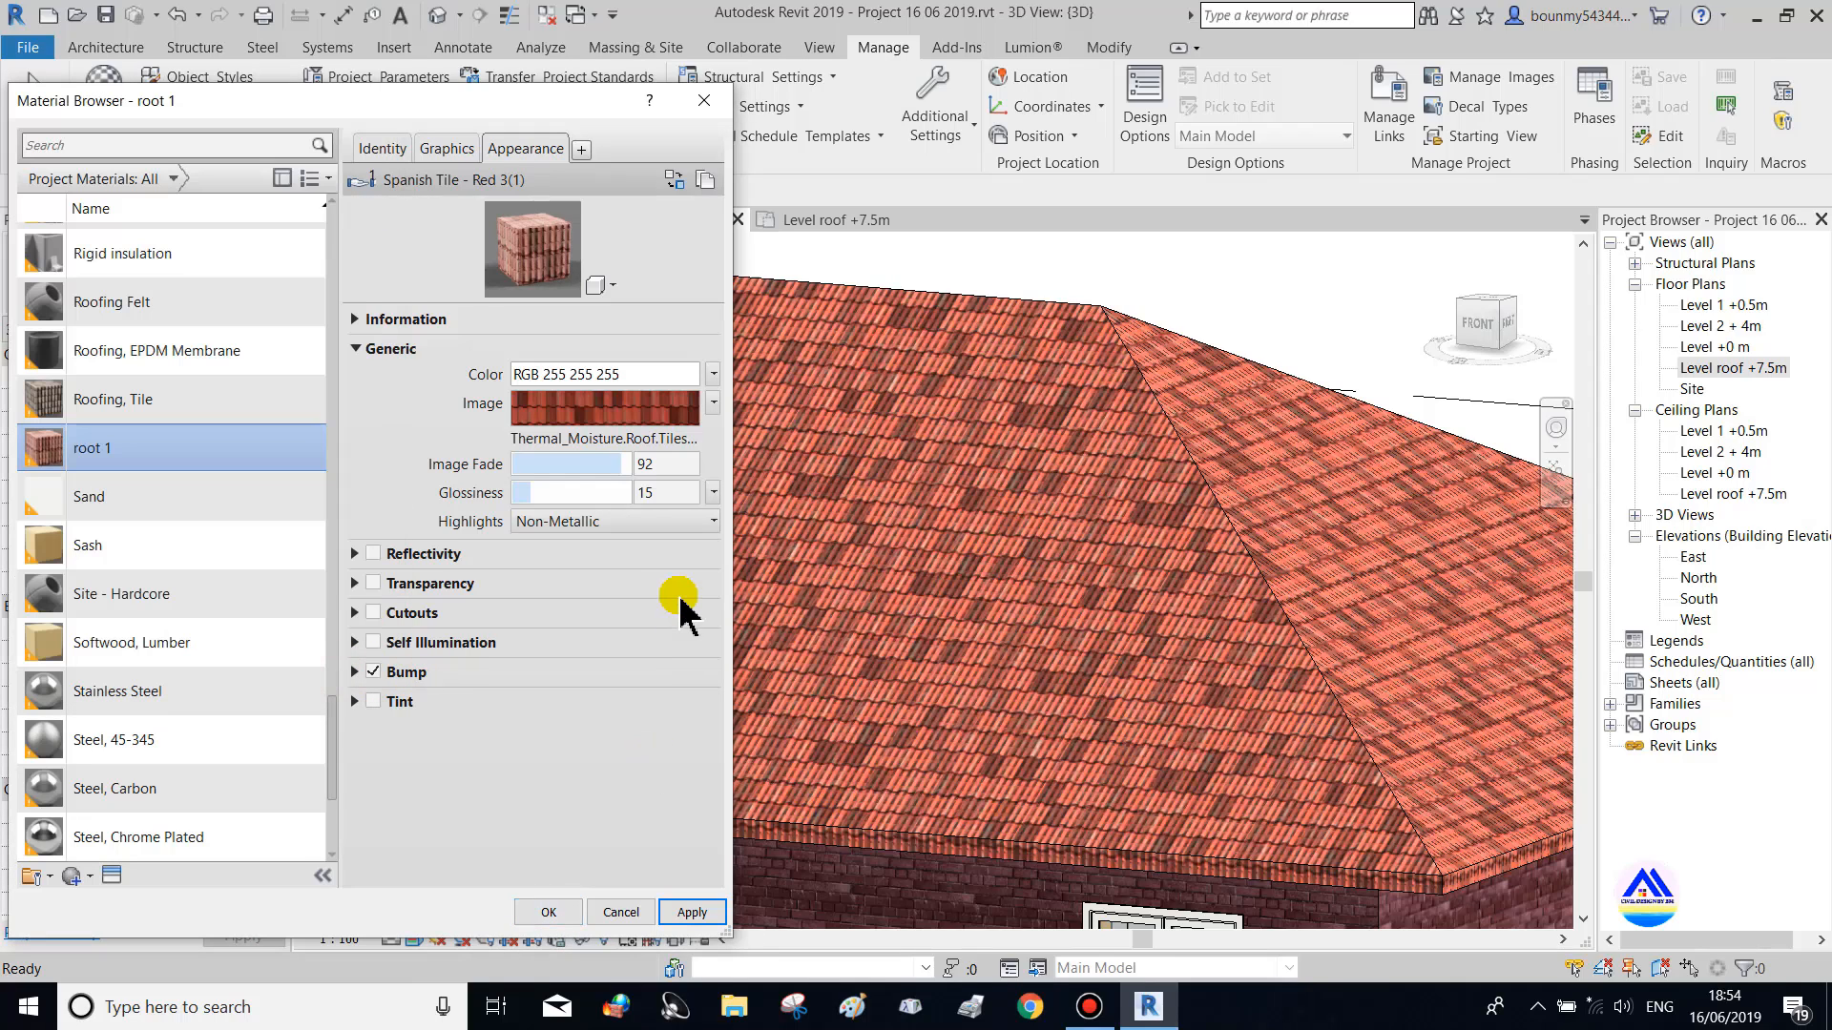
Set root 1's bump amount to 1,000, trying -1,000 for comparison, and accept the material changes
{"action": "left_click", "coordinate": [399, 671]}
{"action": "left_click_drag", "start_coordinate": [584, 760], "coordinate": [633, 763]}
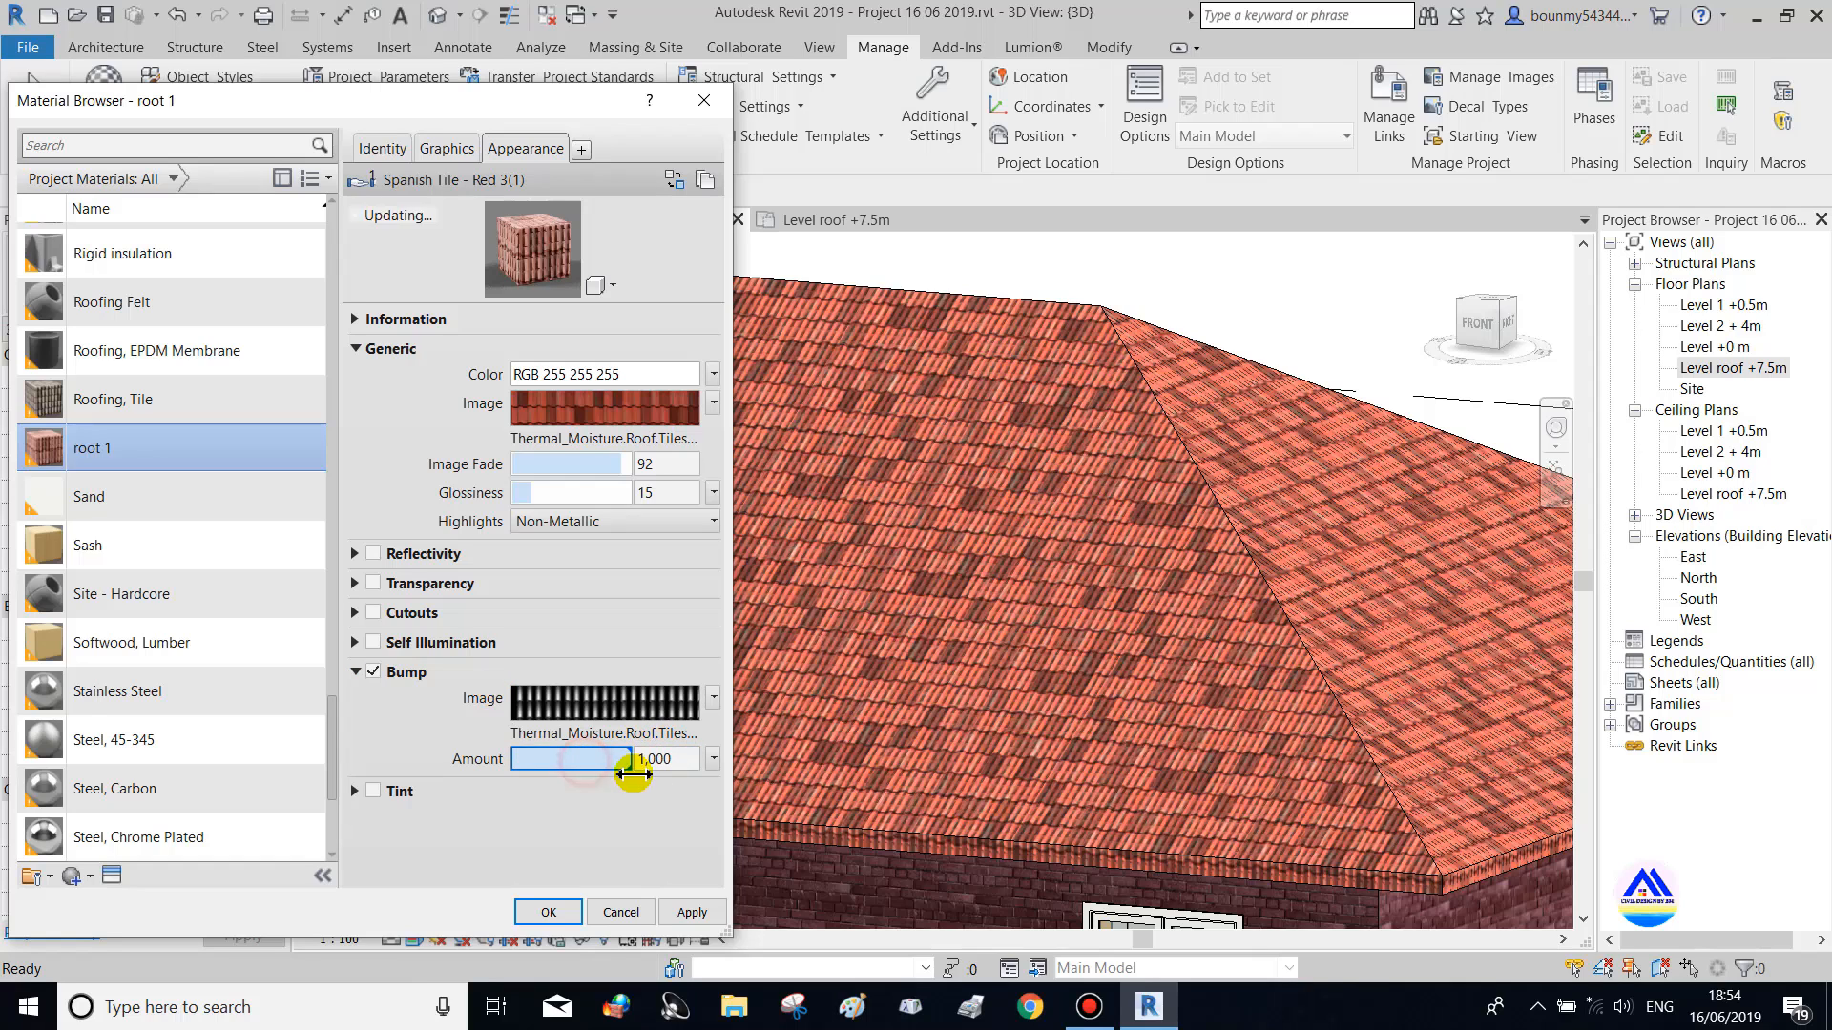
{"action": "left_click", "coordinate": [691, 914]}
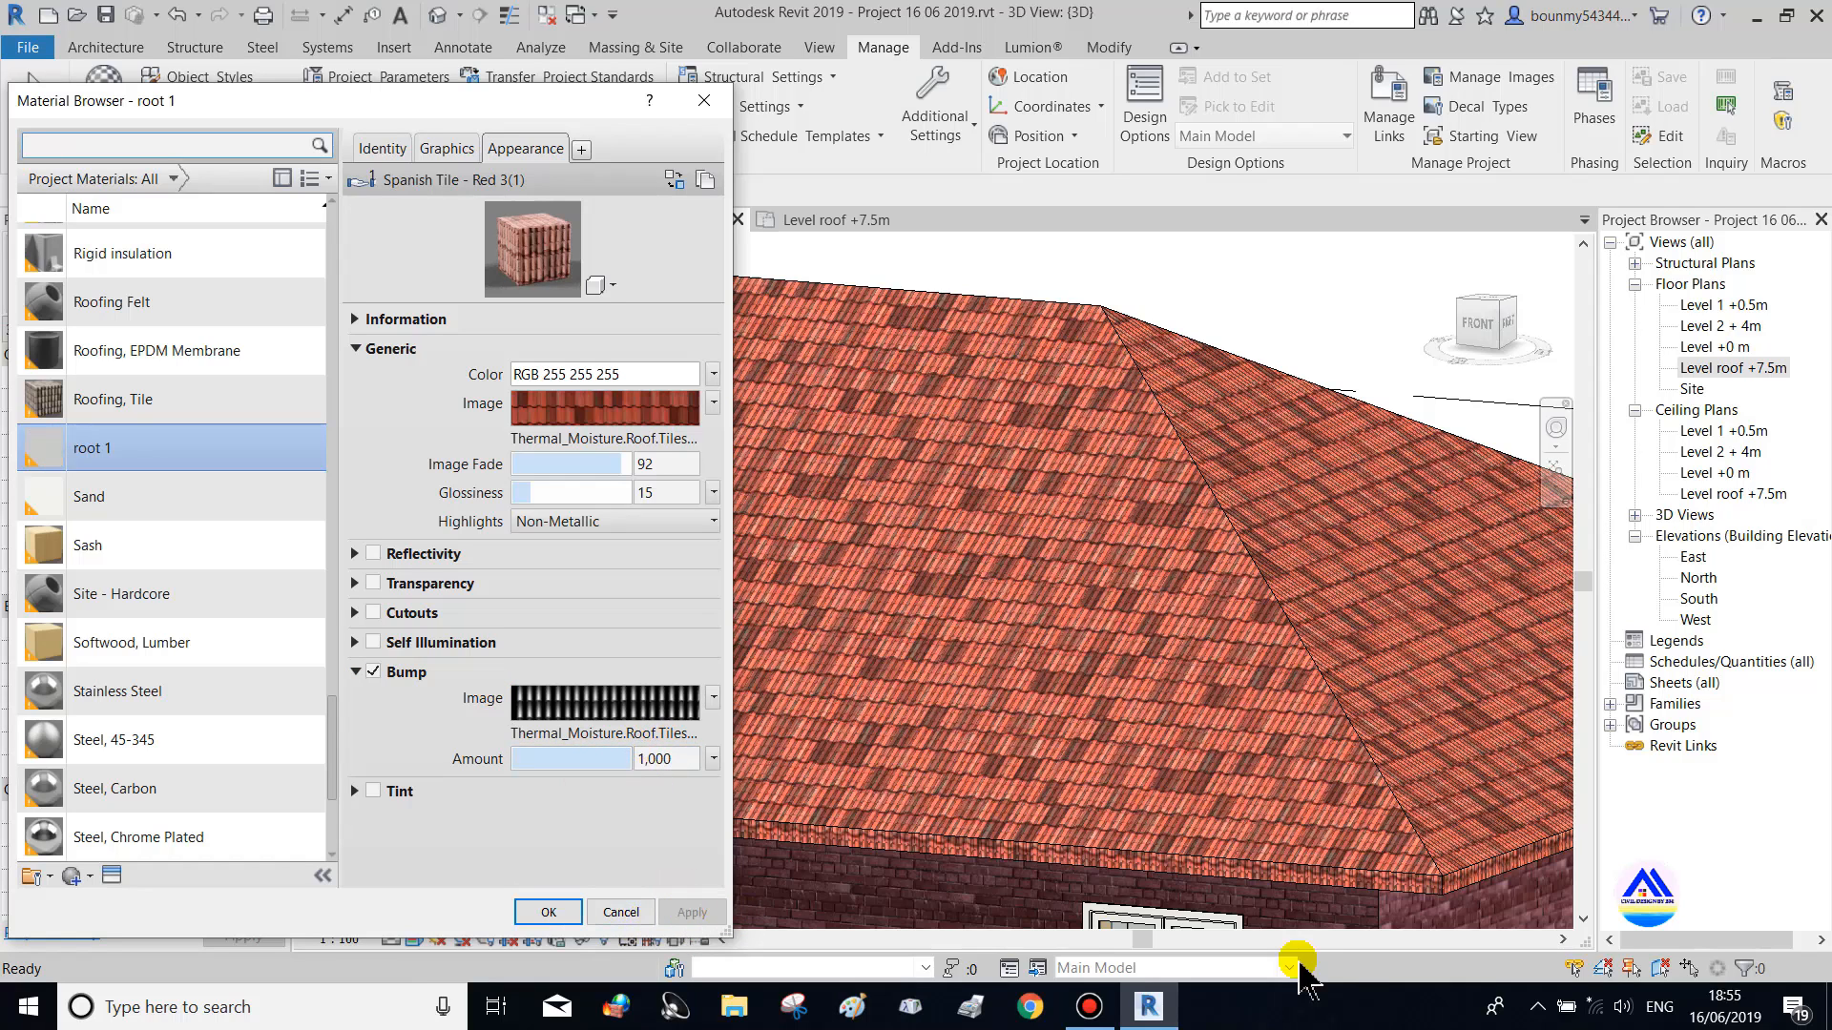
{"action": "left_click_drag", "start_coordinate": [604, 751], "coordinate": [506, 758]}
{"action": "left_click", "coordinate": [691, 913]}
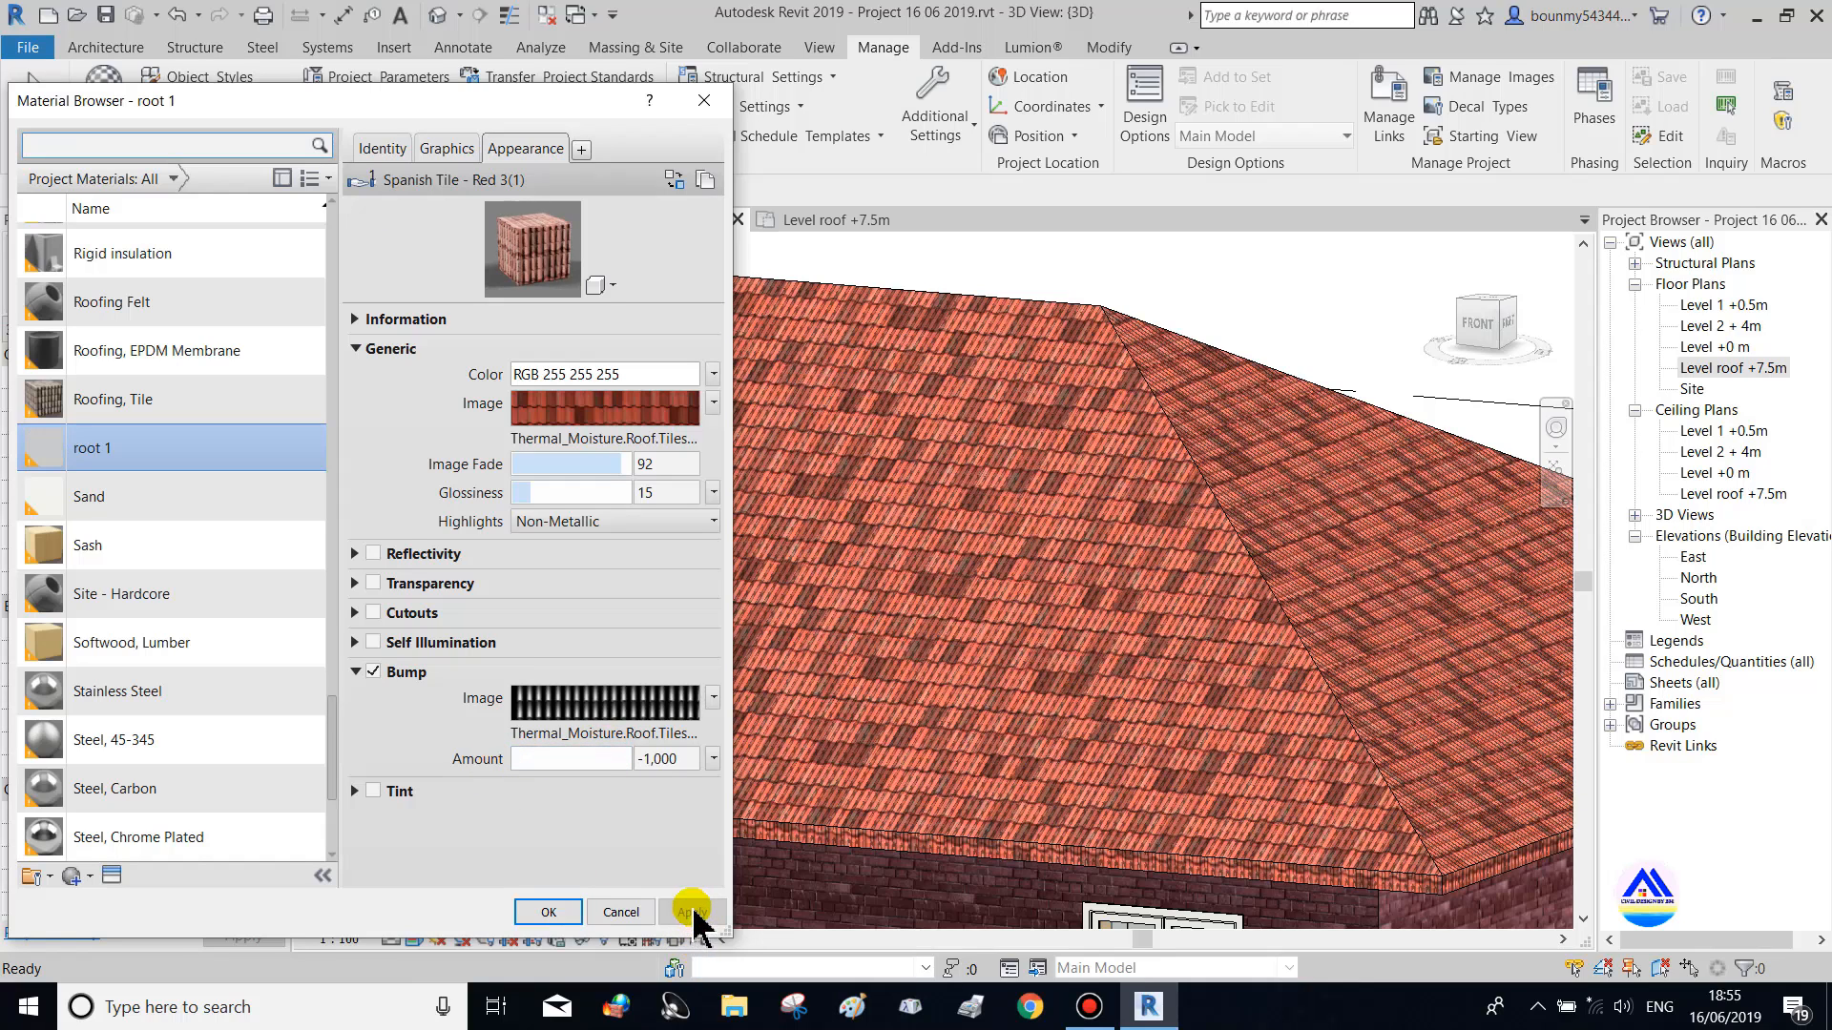
{"action": "left_click_drag", "start_coordinate": [621, 768], "coordinate": [633, 760]}
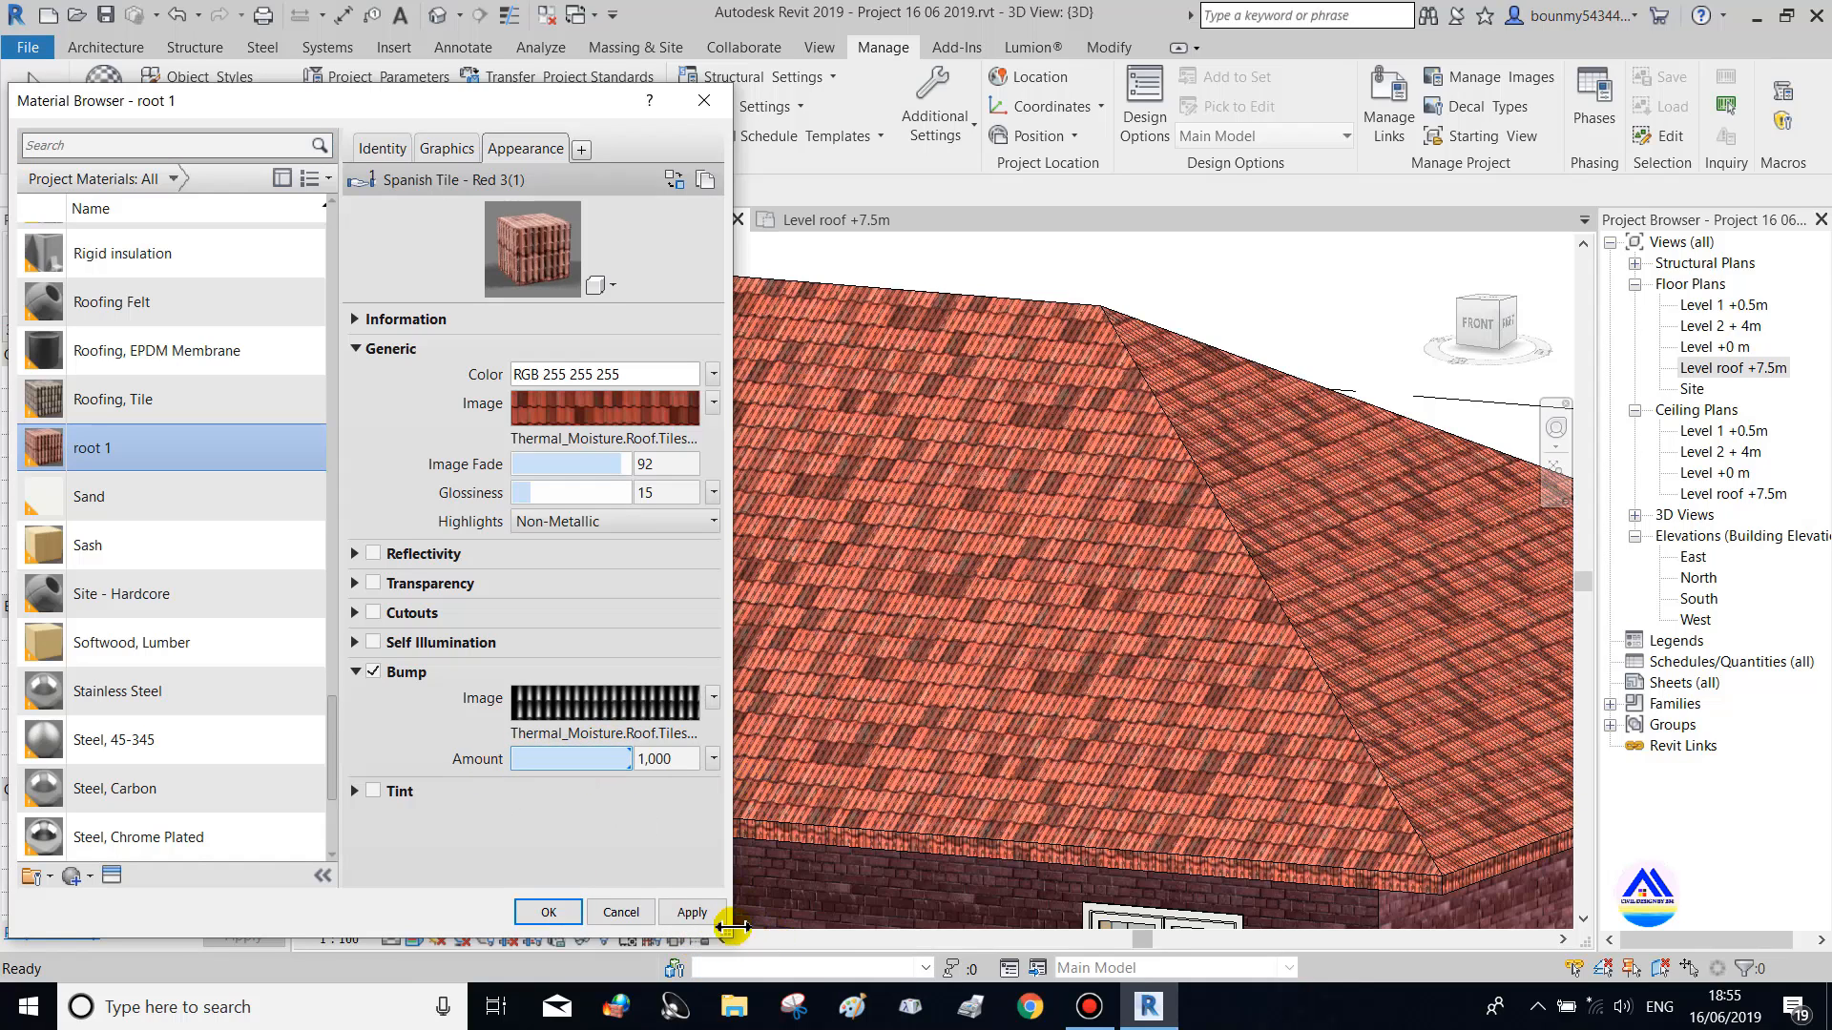
{"action": "left_click", "coordinate": [686, 916]}
{"action": "left_click", "coordinate": [548, 913]}
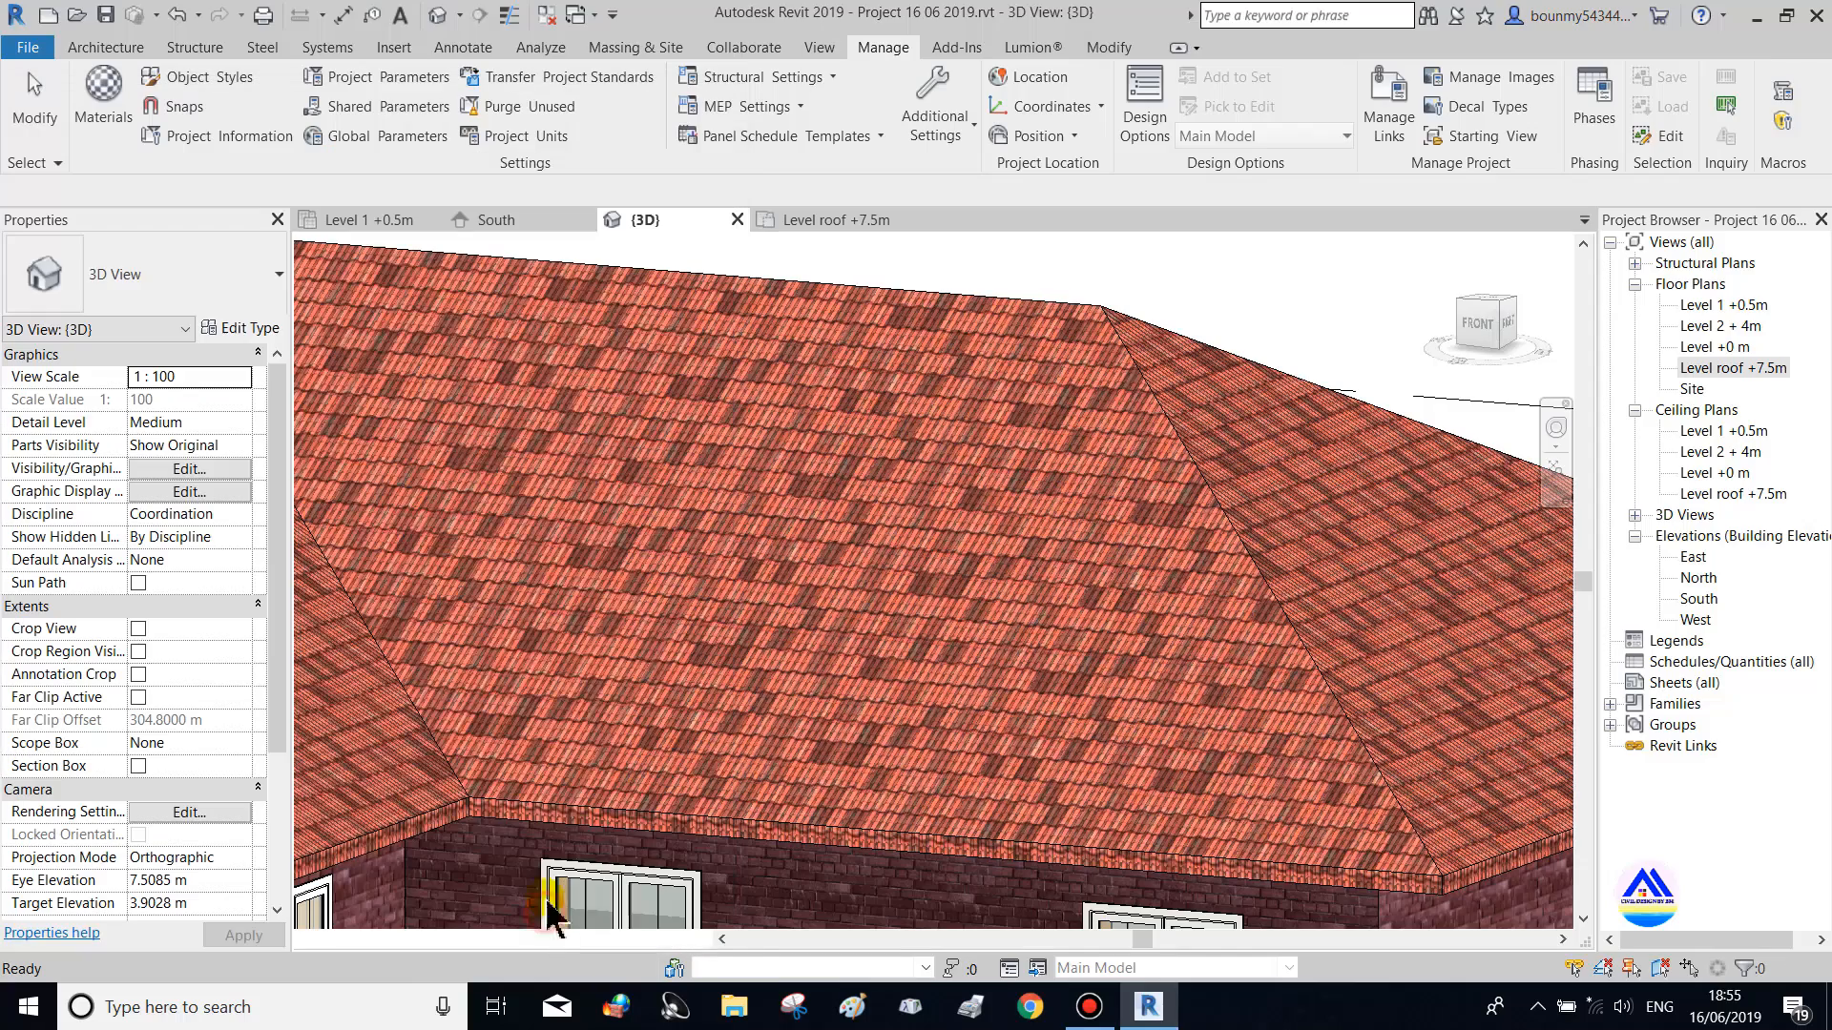
{"action": "scroll", "coordinate": [1192, 506], "scroll_direction": "down", "scroll_amount": 2}
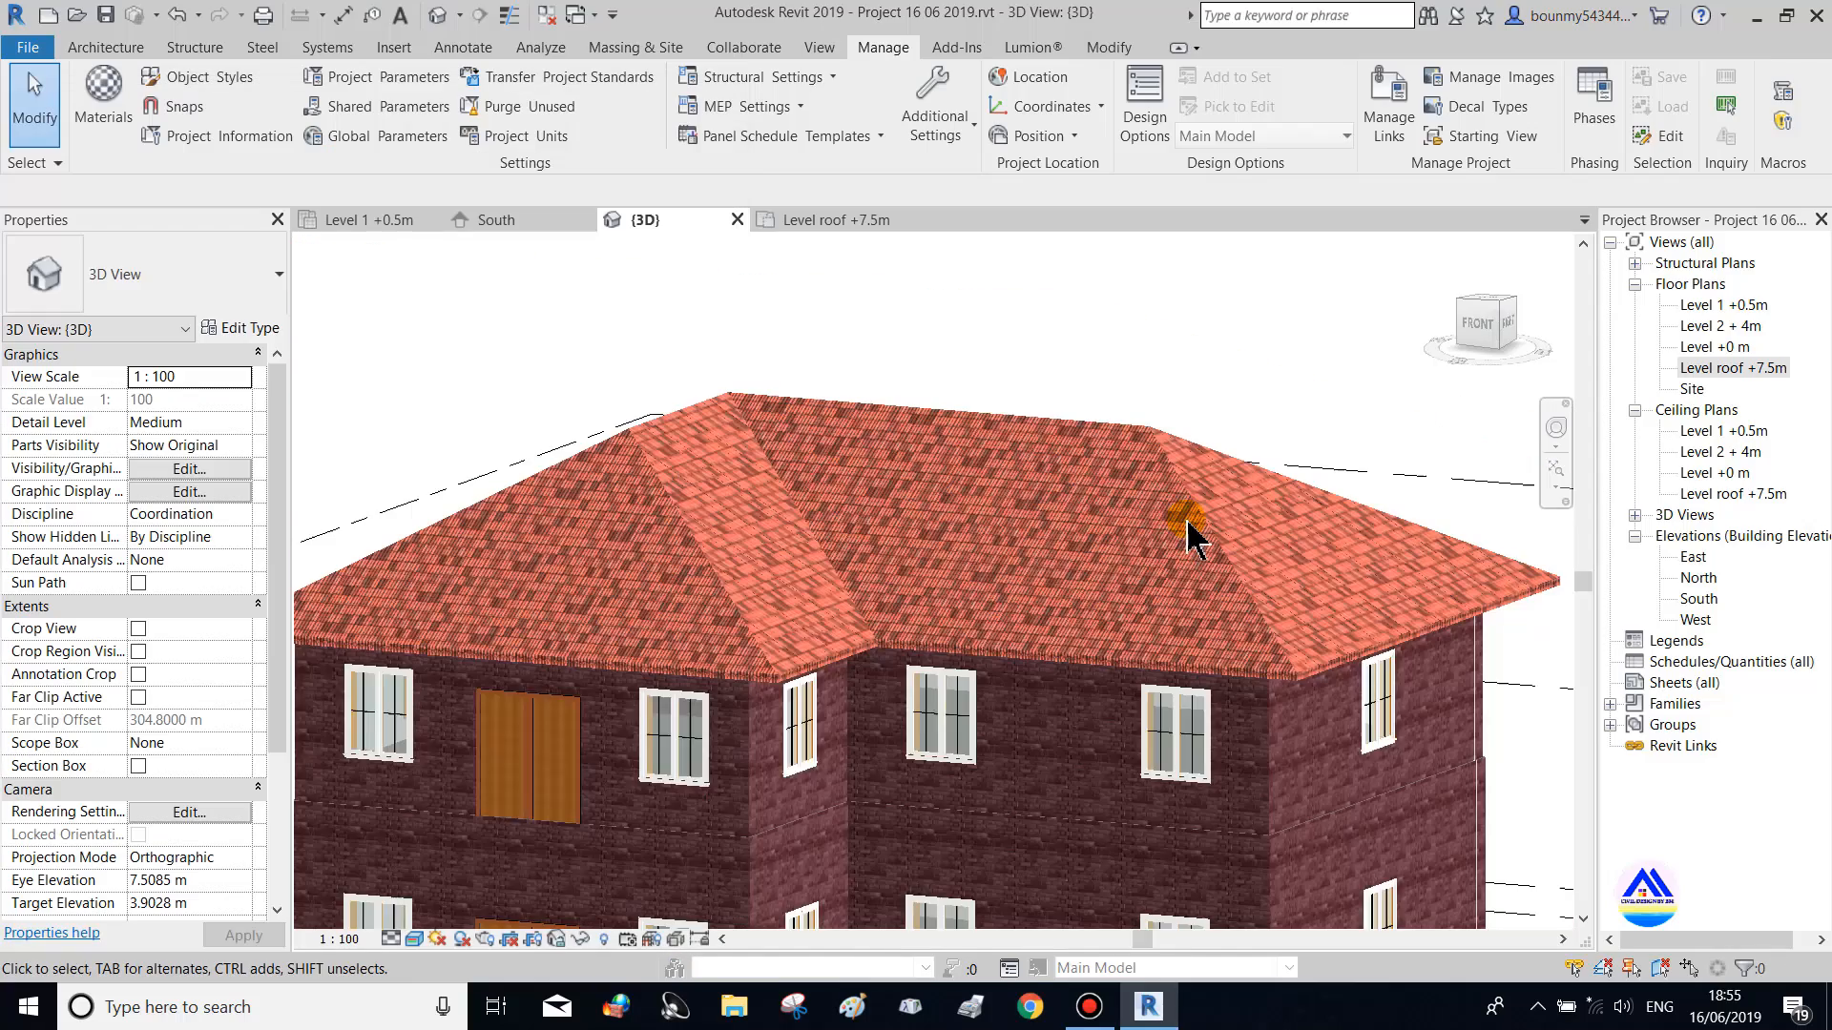
{"action": "left_click", "coordinate": [1193, 468]}
{"action": "scroll", "coordinate": [1276, 754], "scroll_direction": "up", "scroll_amount": 3}
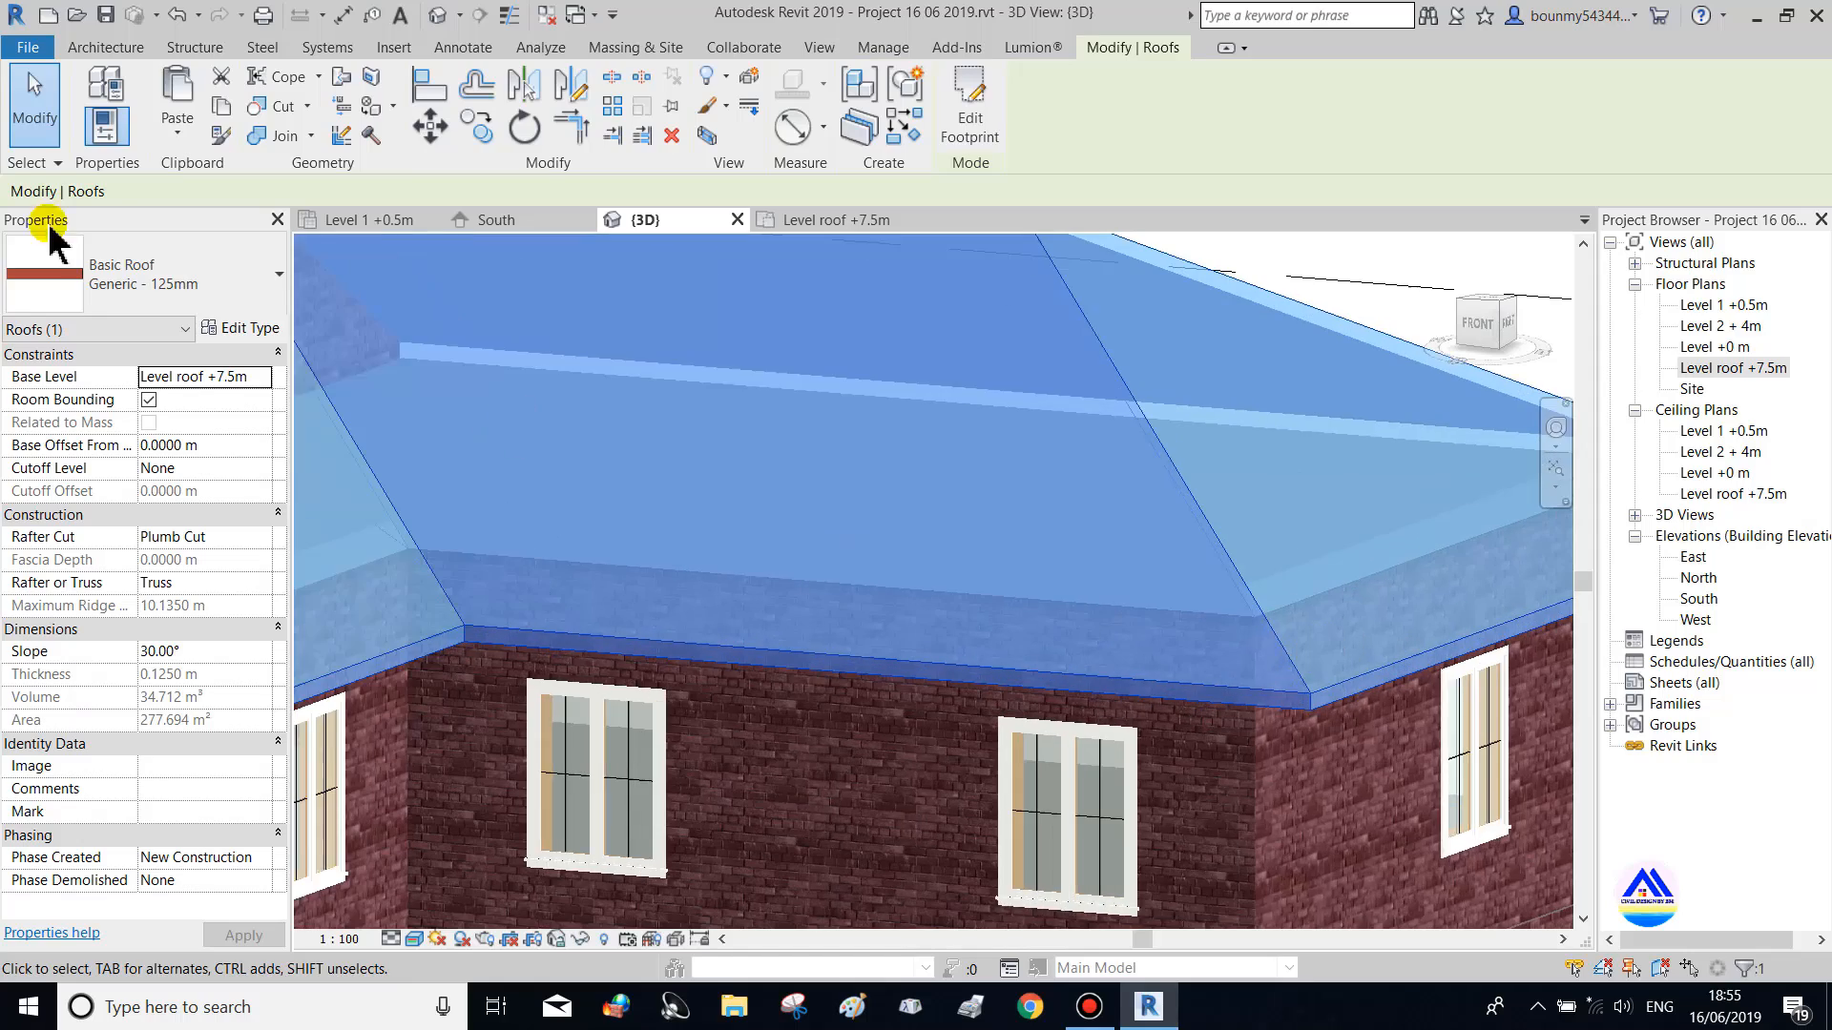
{"action": "left_click", "coordinate": [239, 327]}
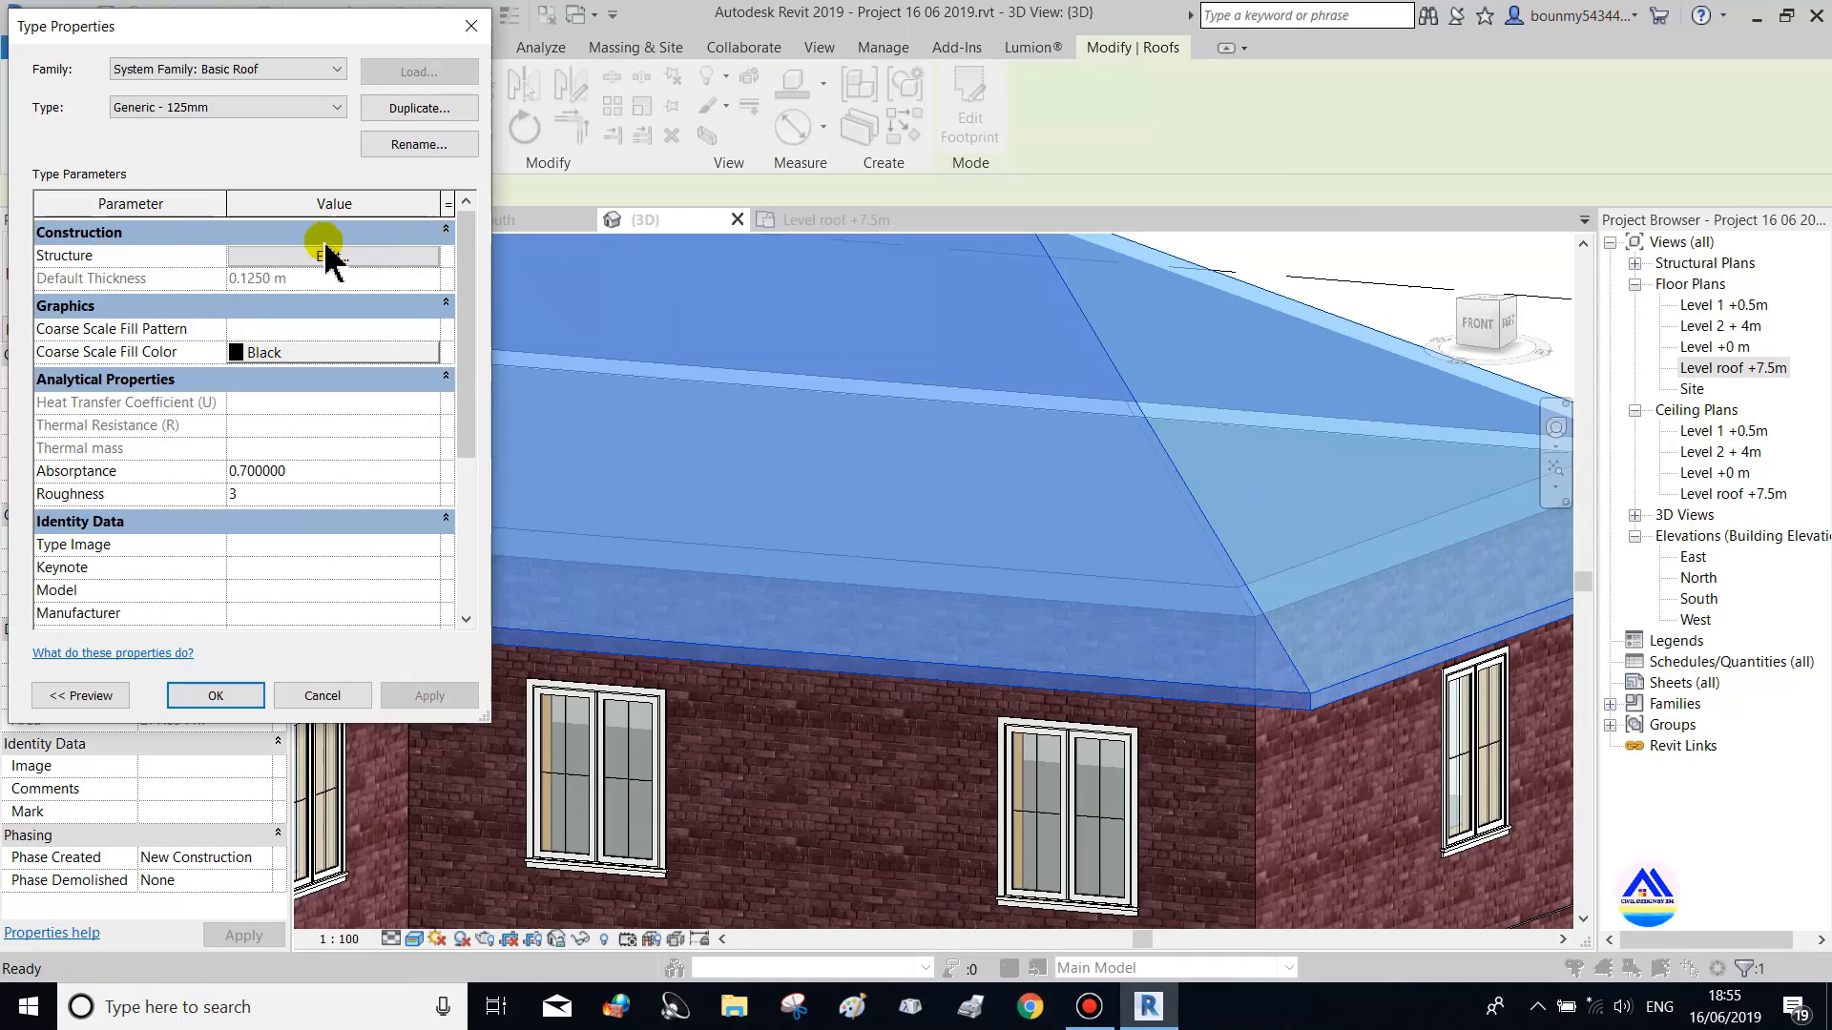
{"action": "left_click", "coordinate": [470, 26]}
{"action": "left_click", "coordinate": [1268, 388]}
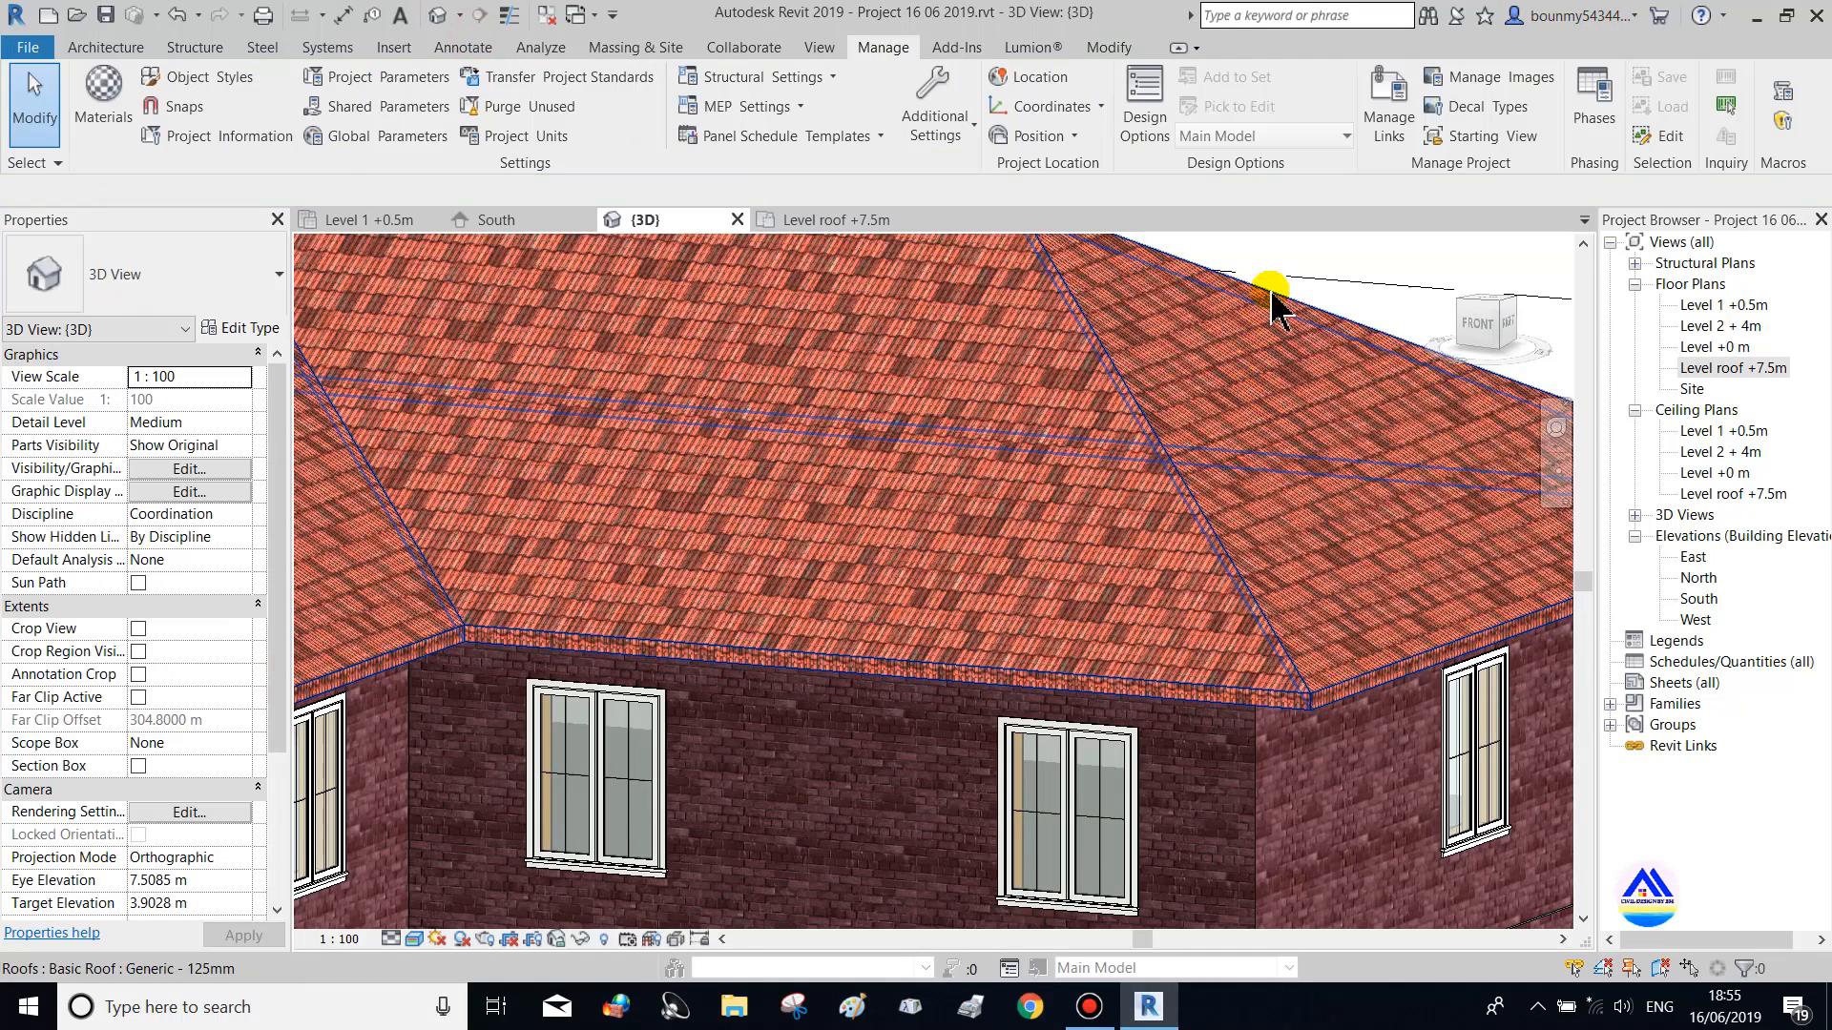
Set the structure layer thickness of the roof's Generic - 125mm type to 0.050 m and accept the type changes
{"action": "left_click", "coordinate": [1166, 315]}
{"action": "left_click", "coordinate": [237, 329]}
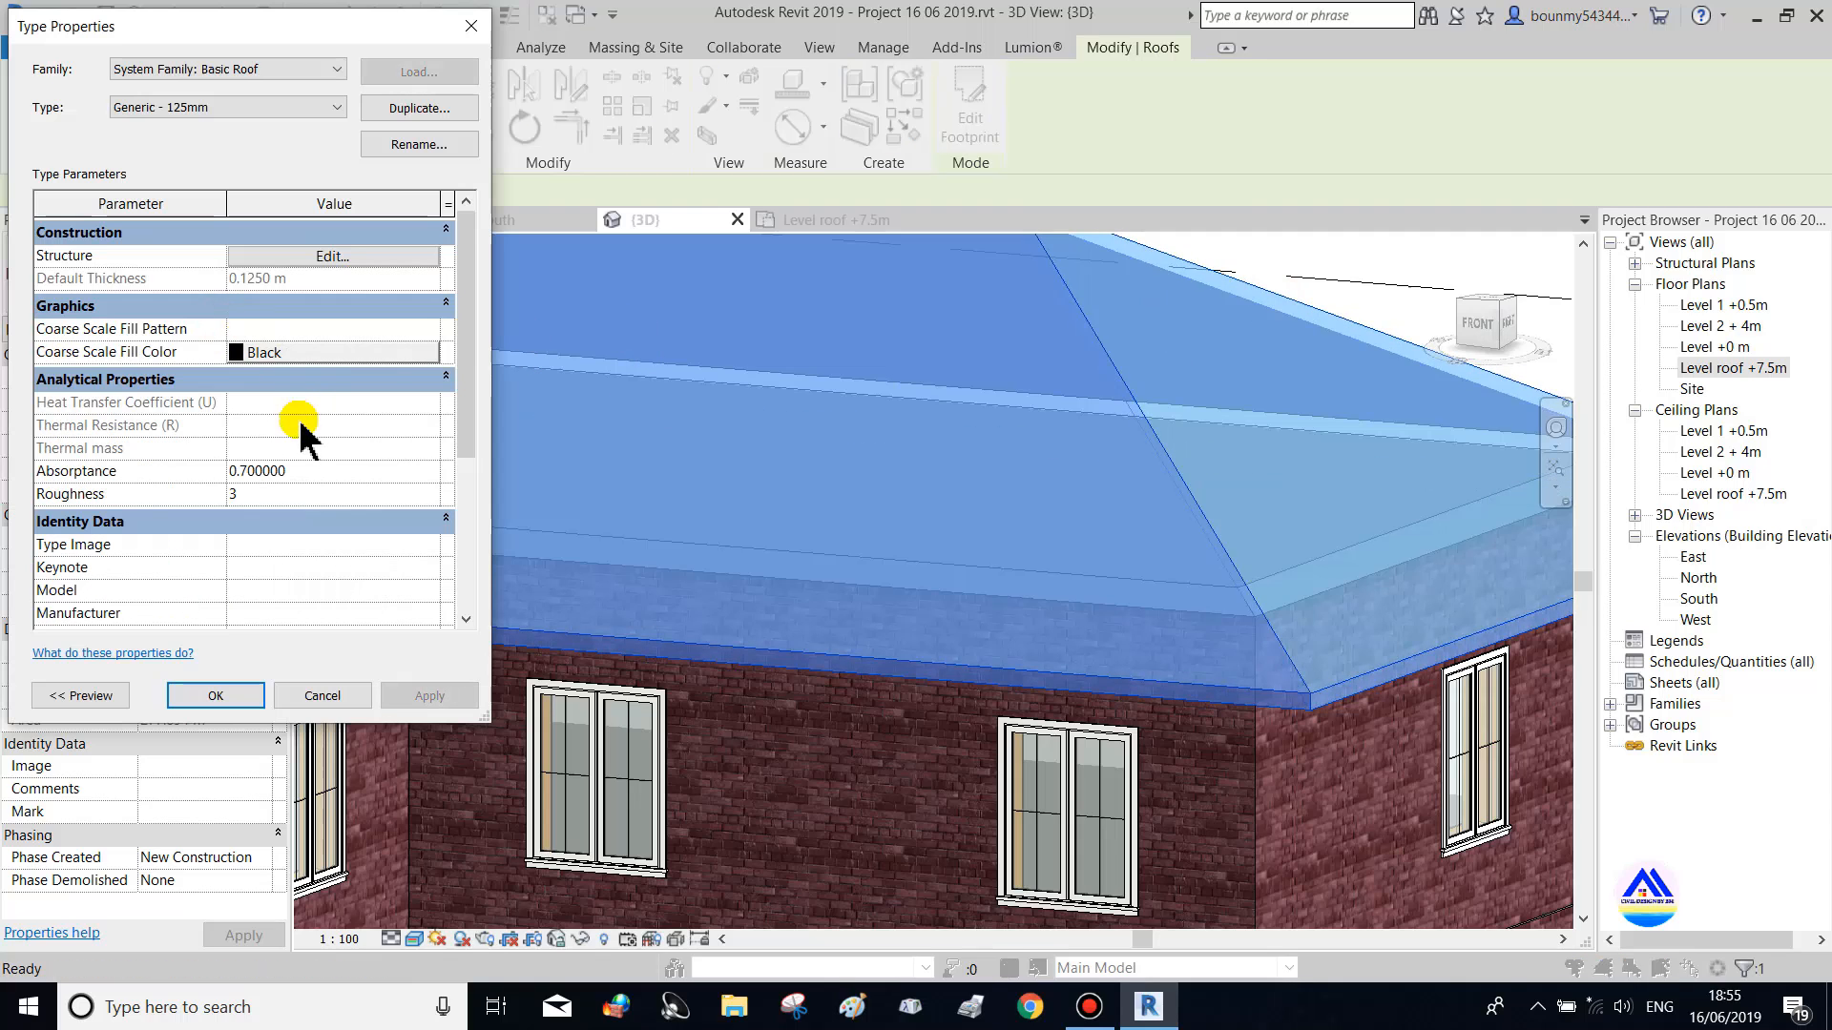
{"action": "left_click", "coordinate": [330, 257]}
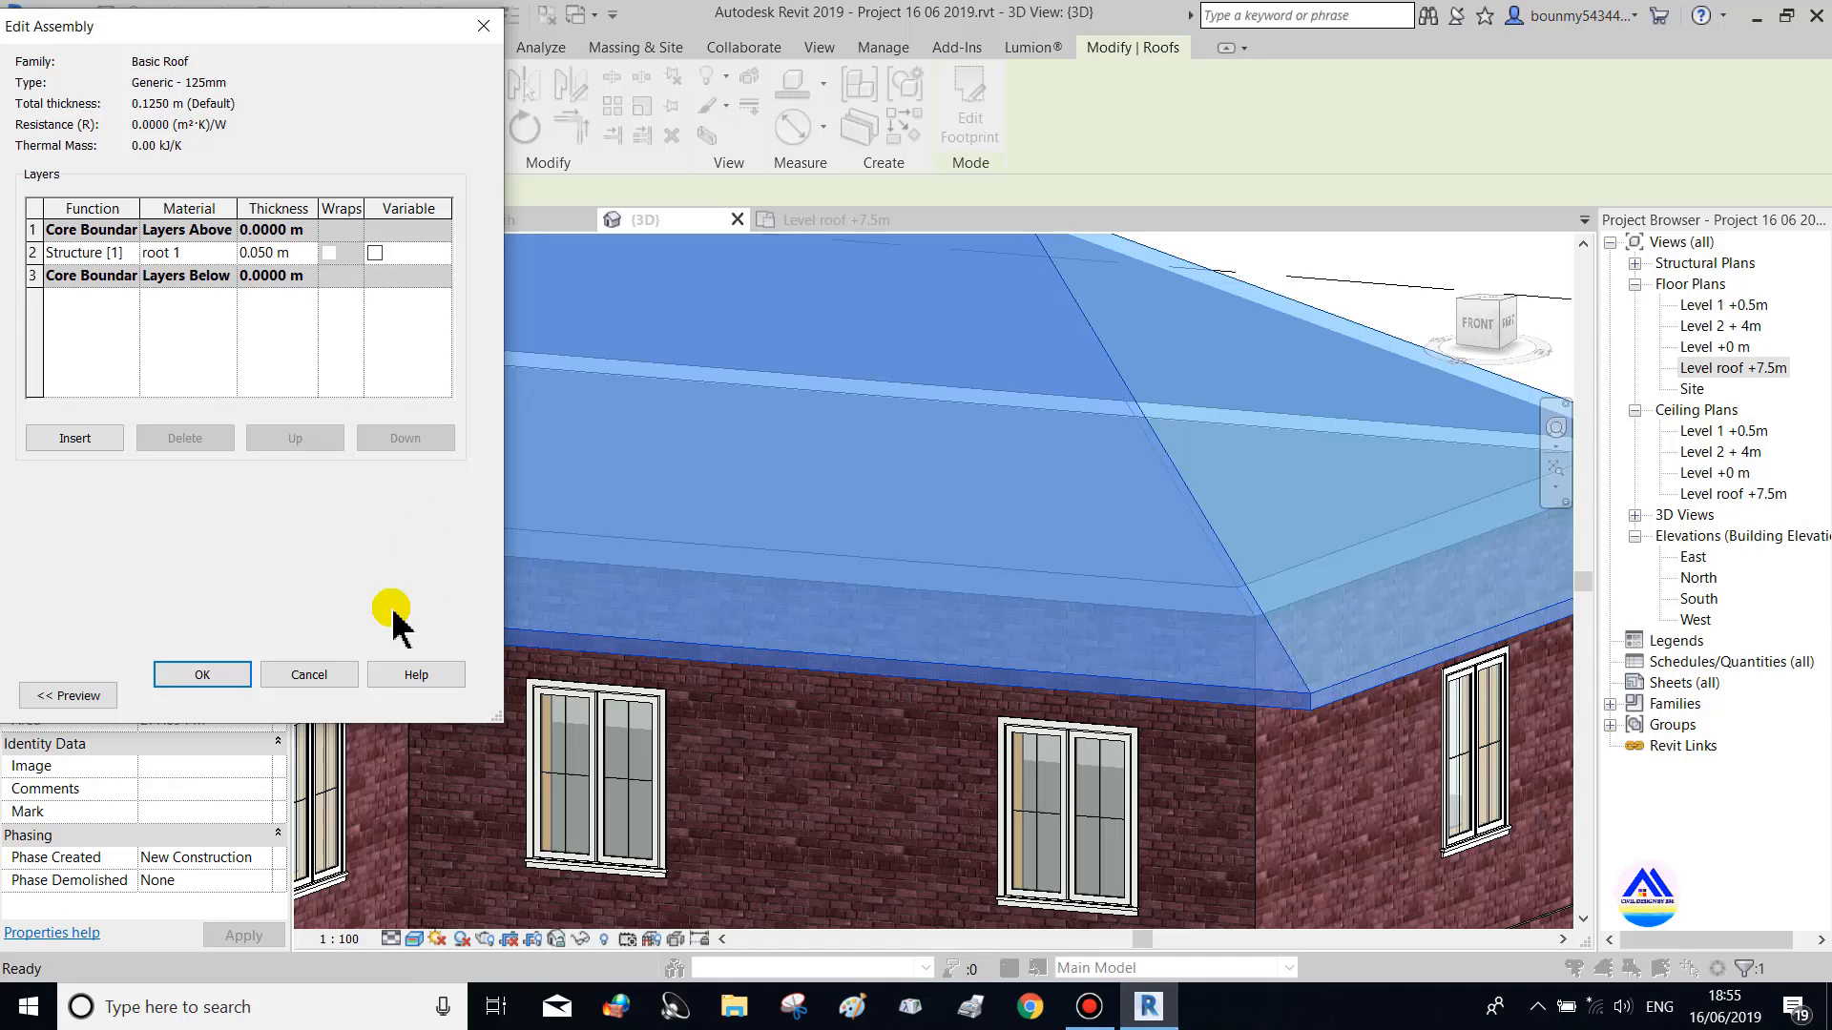
{"action": "left_click", "coordinate": [202, 675]}
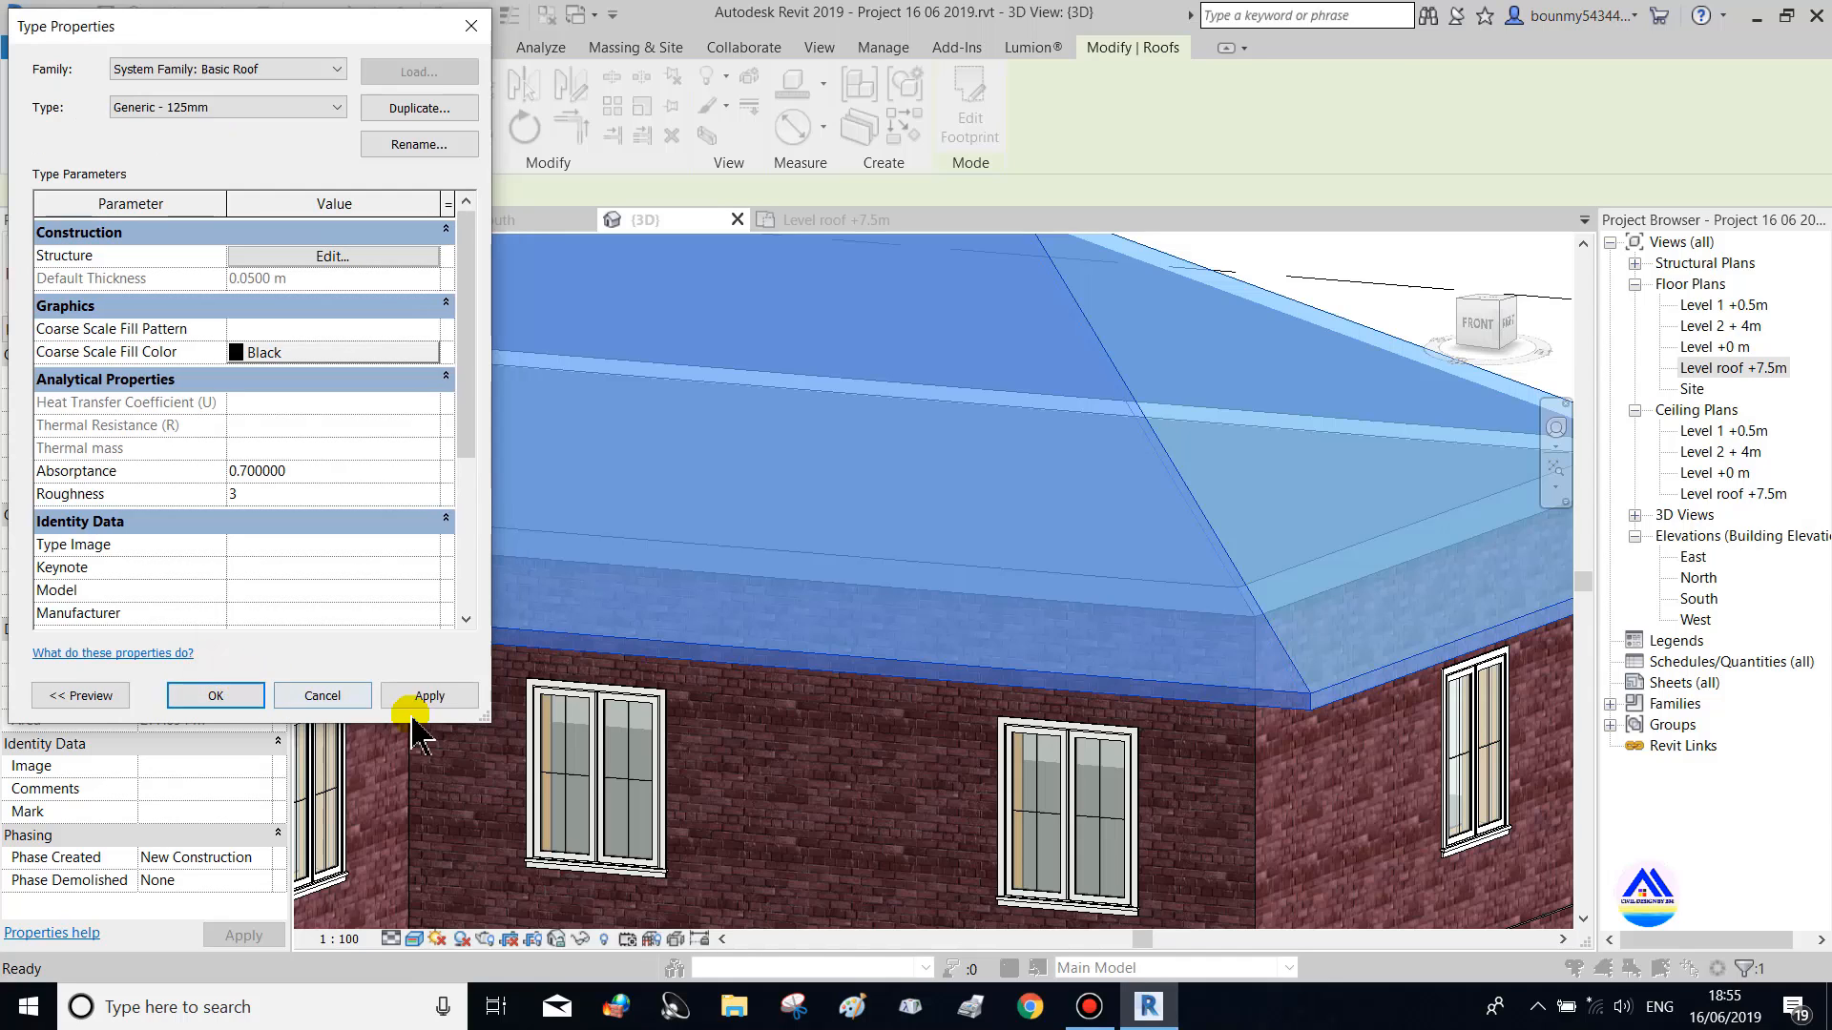
{"action": "left_click", "coordinate": [208, 711]}
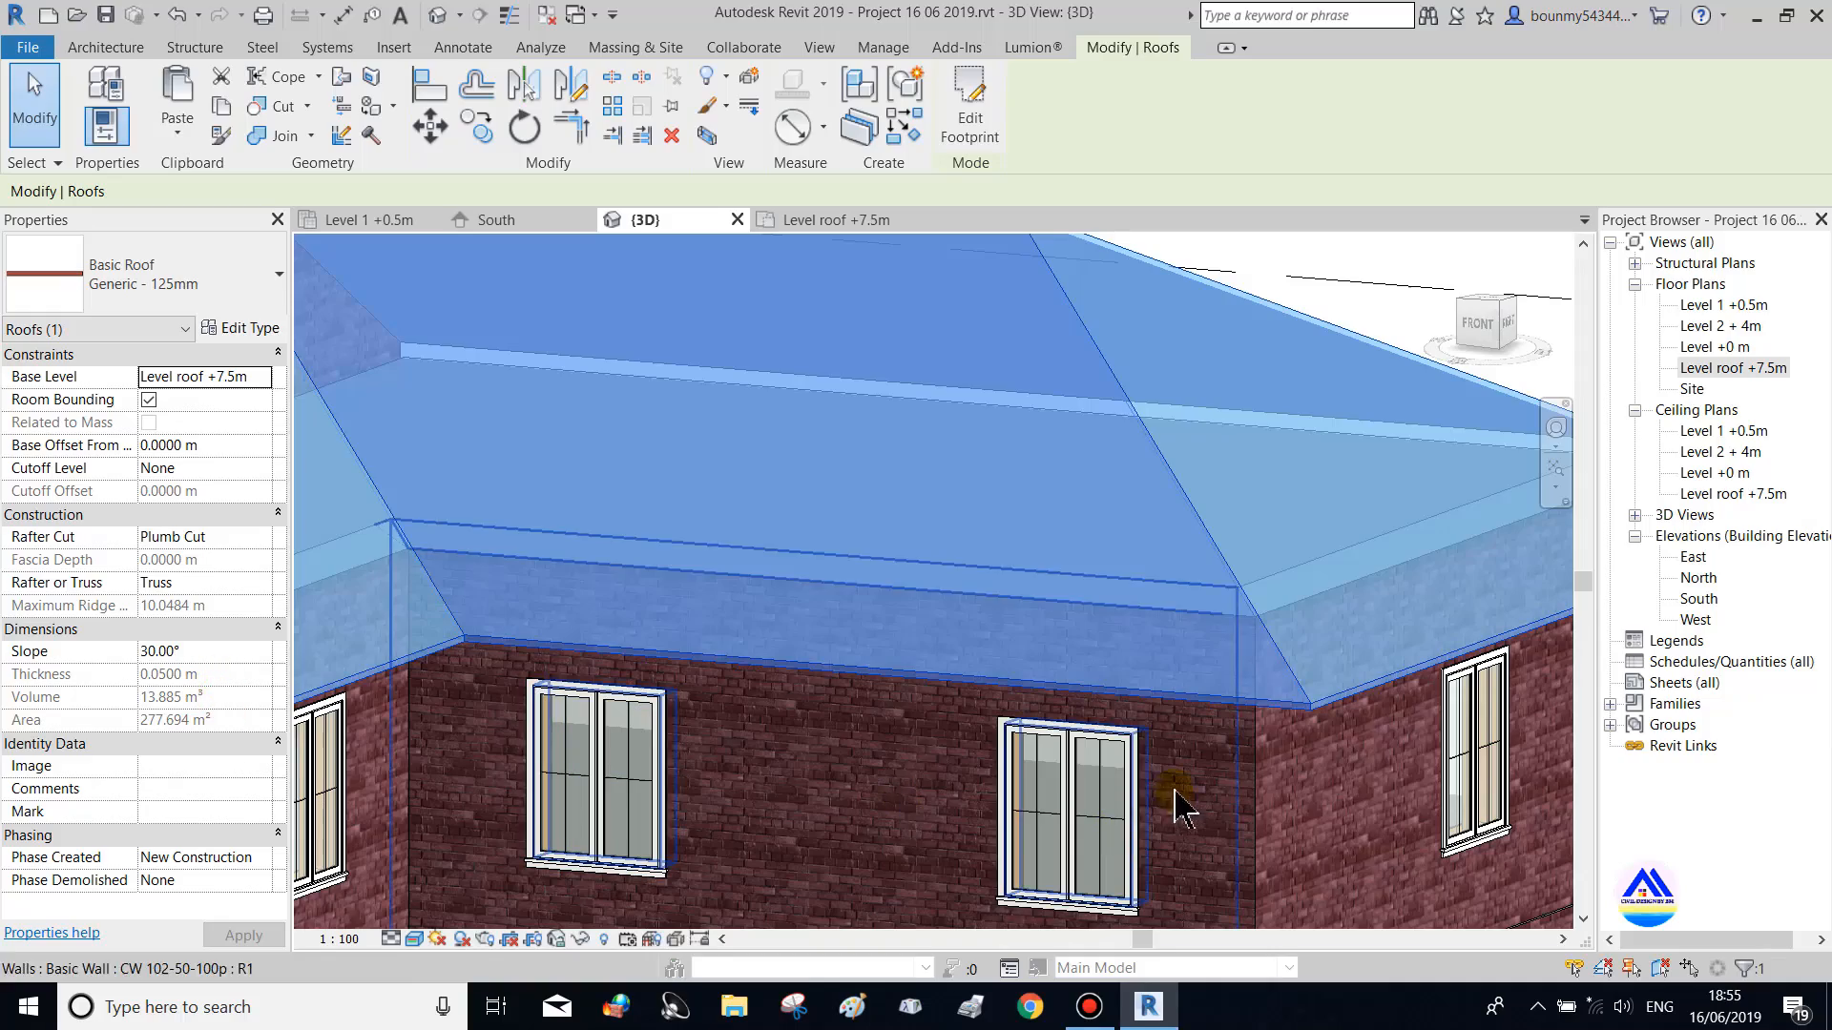
{"action": "left_click", "coordinate": [1333, 792]}
Examine the roof's eaves, hips and tiled surfaces from the front and the right-hand corner of the house
{"action": "scroll", "coordinate": [1247, 655], "scroll_direction": "down", "scroll_amount": 4}
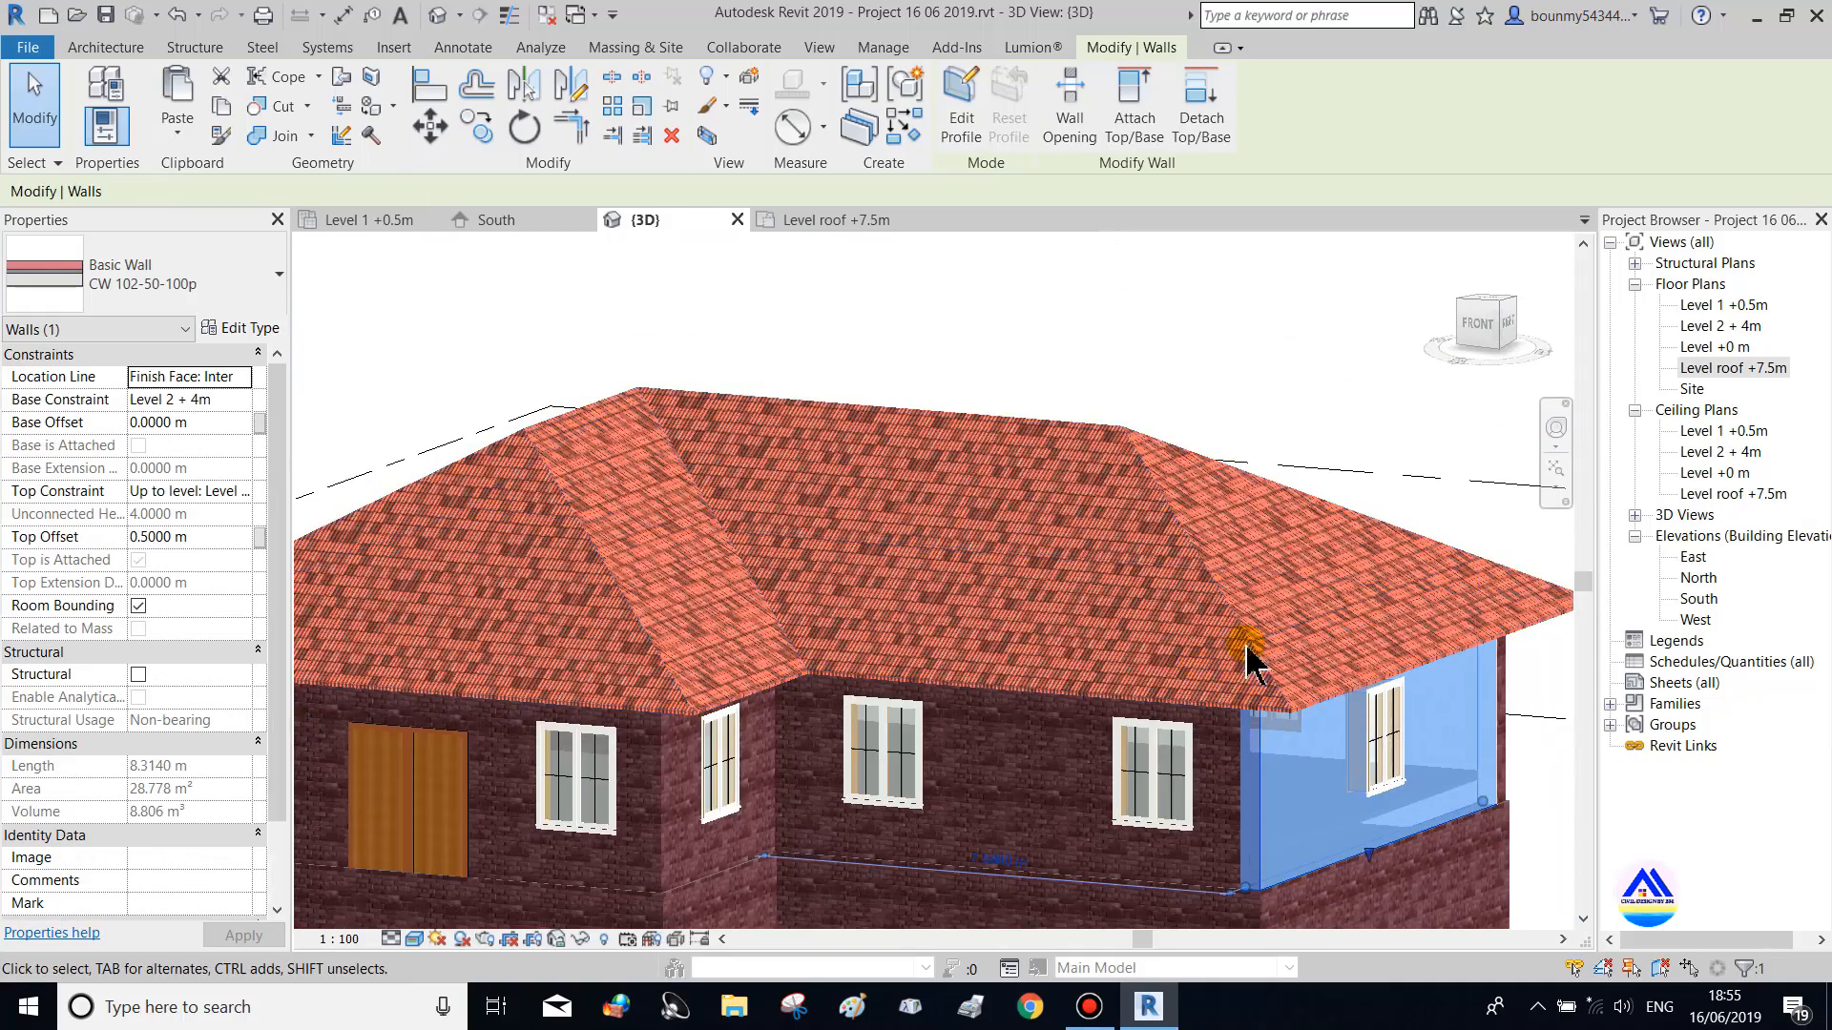
{"action": "scroll", "coordinate": [1332, 658], "scroll_direction": "up", "scroll_amount": 5}
{"action": "scroll", "coordinate": [1333, 659], "scroll_direction": "down", "scroll_amount": 4}
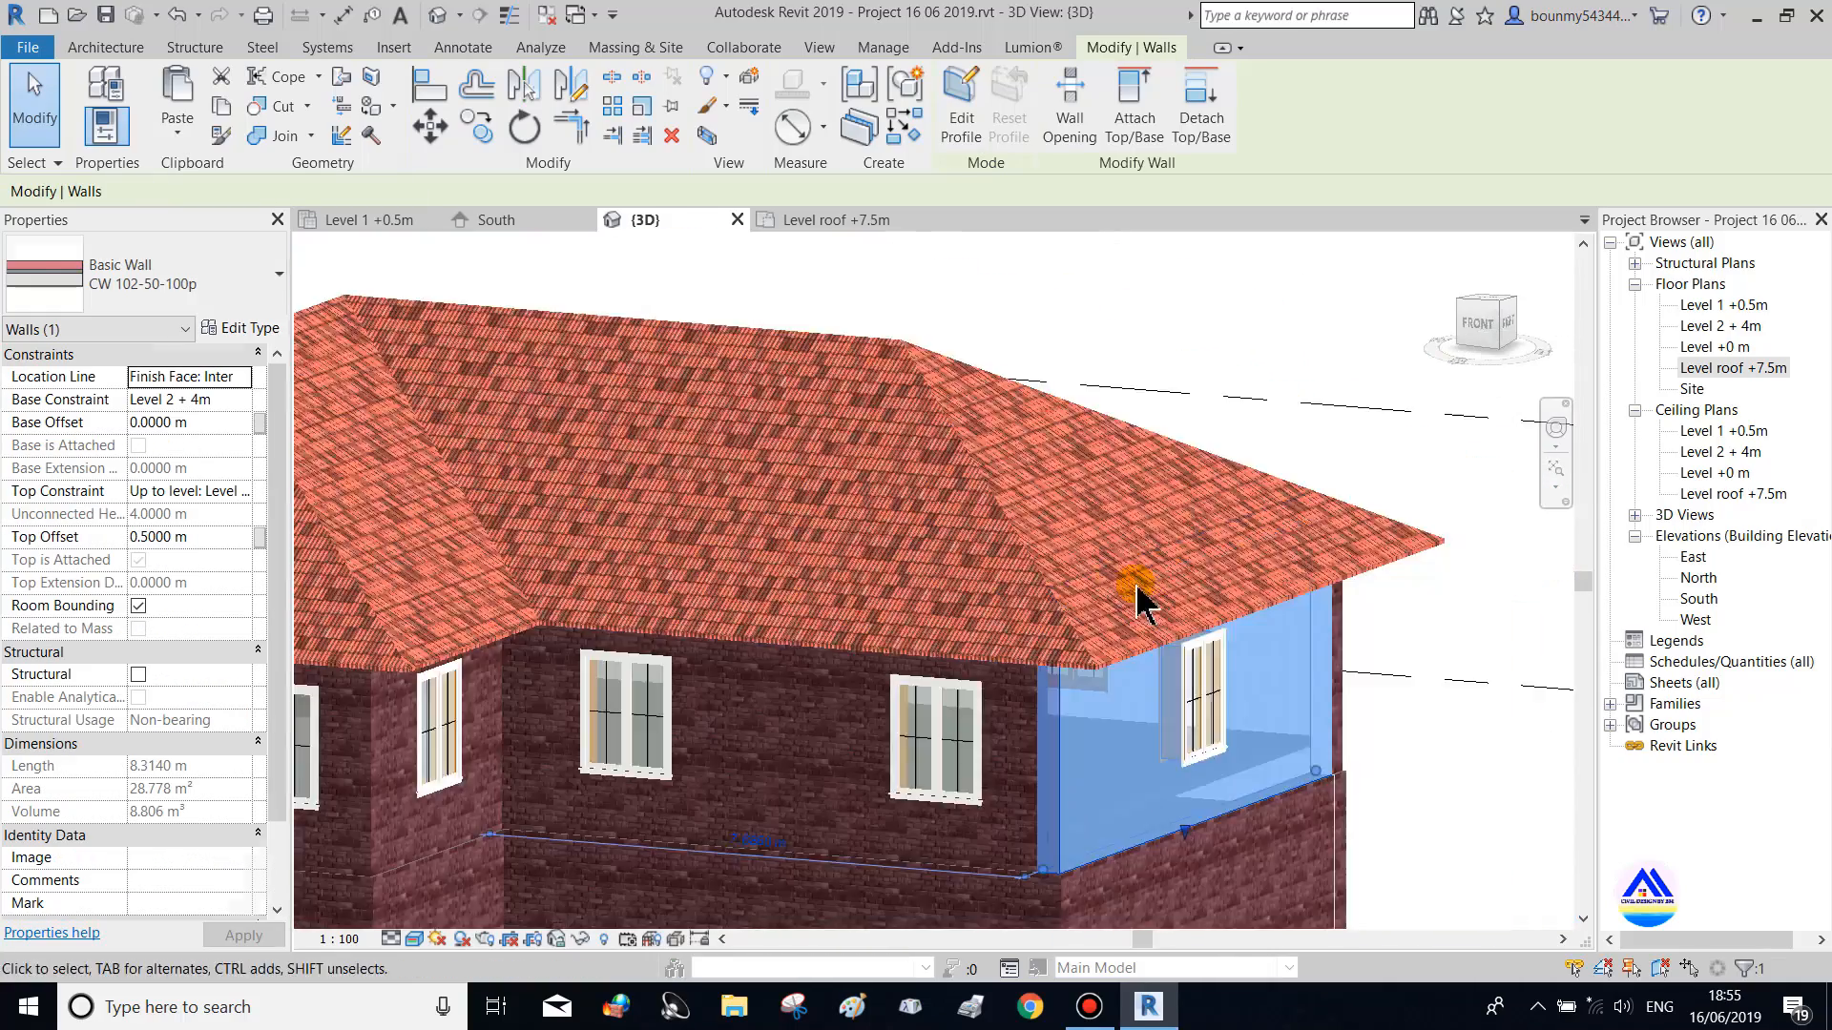
{"action": "scroll", "coordinate": [862, 486], "scroll_direction": "up", "scroll_amount": 3}
{"action": "middle_click_drag", "start_coordinate": [862, 477], "coordinate": [1091, 506], "text": "shift"}
{"action": "scroll", "coordinate": [1092, 520], "scroll_direction": "down", "scroll_amount": 4}
{"action": "middle_click_drag", "start_coordinate": [1069, 587], "coordinate": [1021, 625], "text": "shift"}
{"action": "scroll", "coordinate": [1172, 416], "scroll_direction": "up", "scroll_amount": 2}
{"action": "middle_click_drag", "start_coordinate": [1147, 463], "coordinate": [1129, 458]}
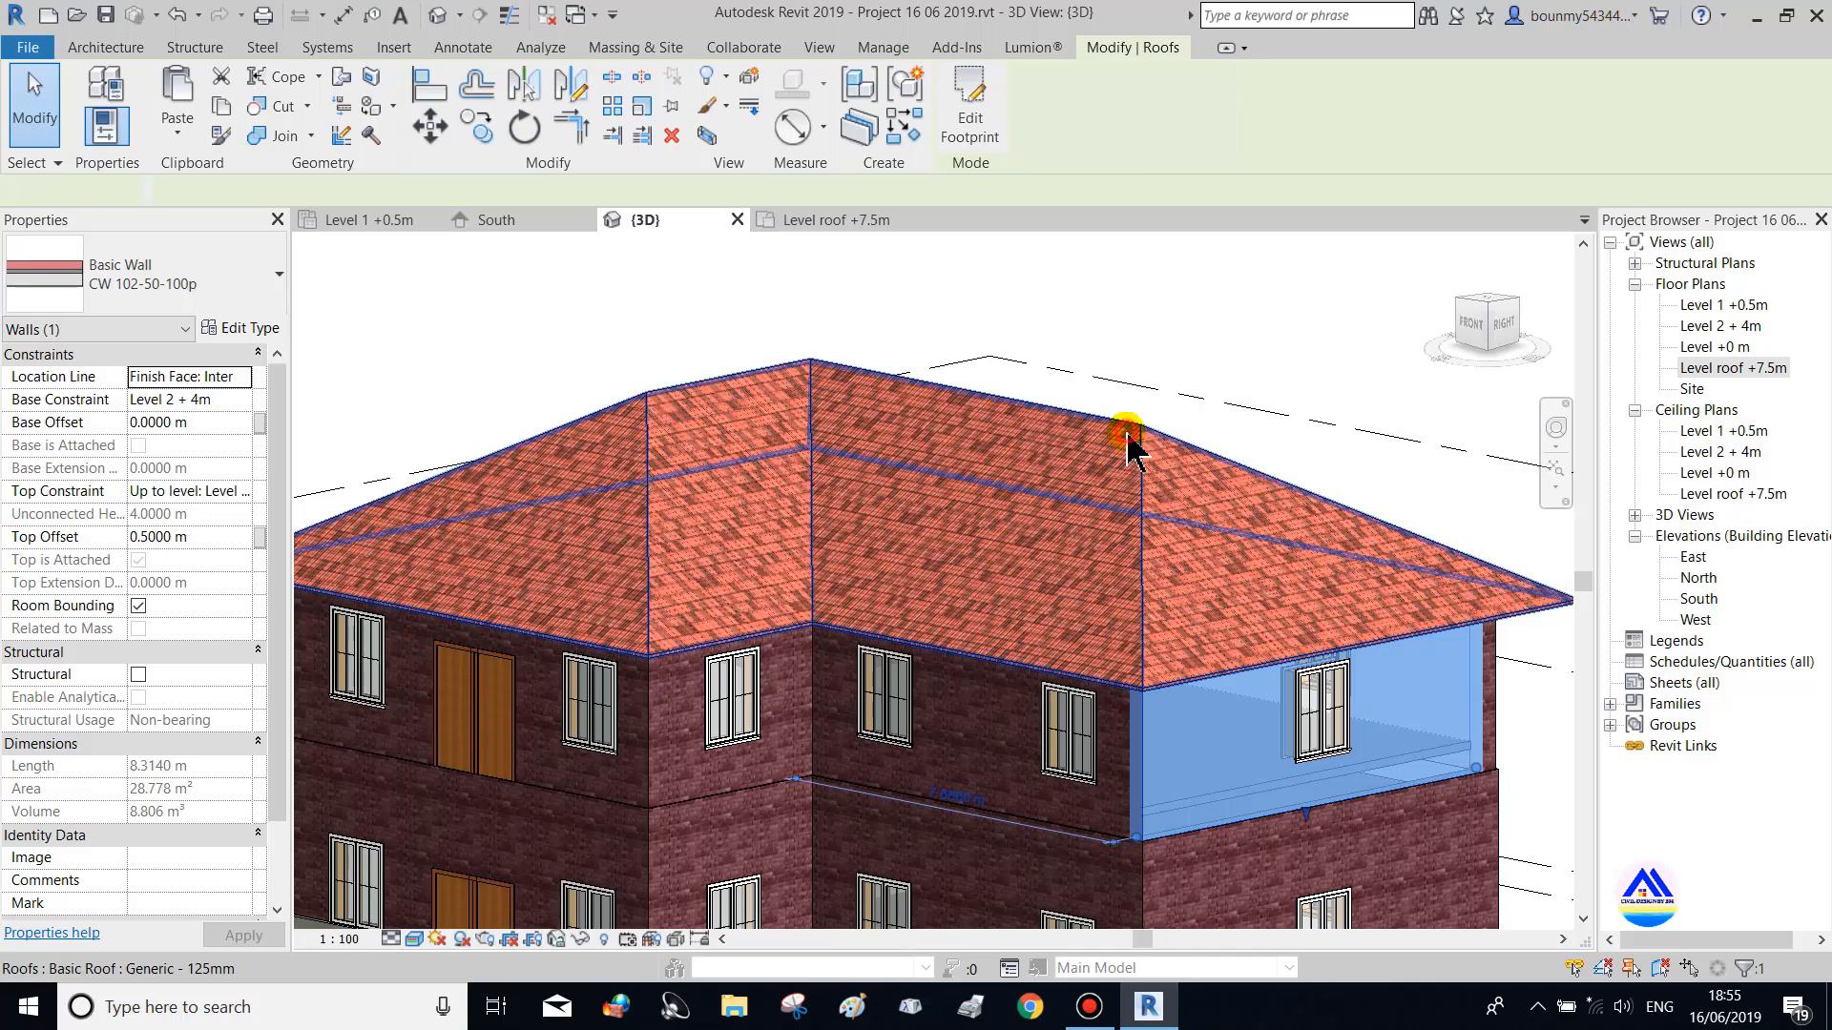
Try the Cold Roof - Concrete type on the roof, inspect its edge, and restore the Generic - 125mm type
{"action": "left_click", "coordinate": [1129, 458]}
{"action": "left_click", "coordinate": [254, 279]}
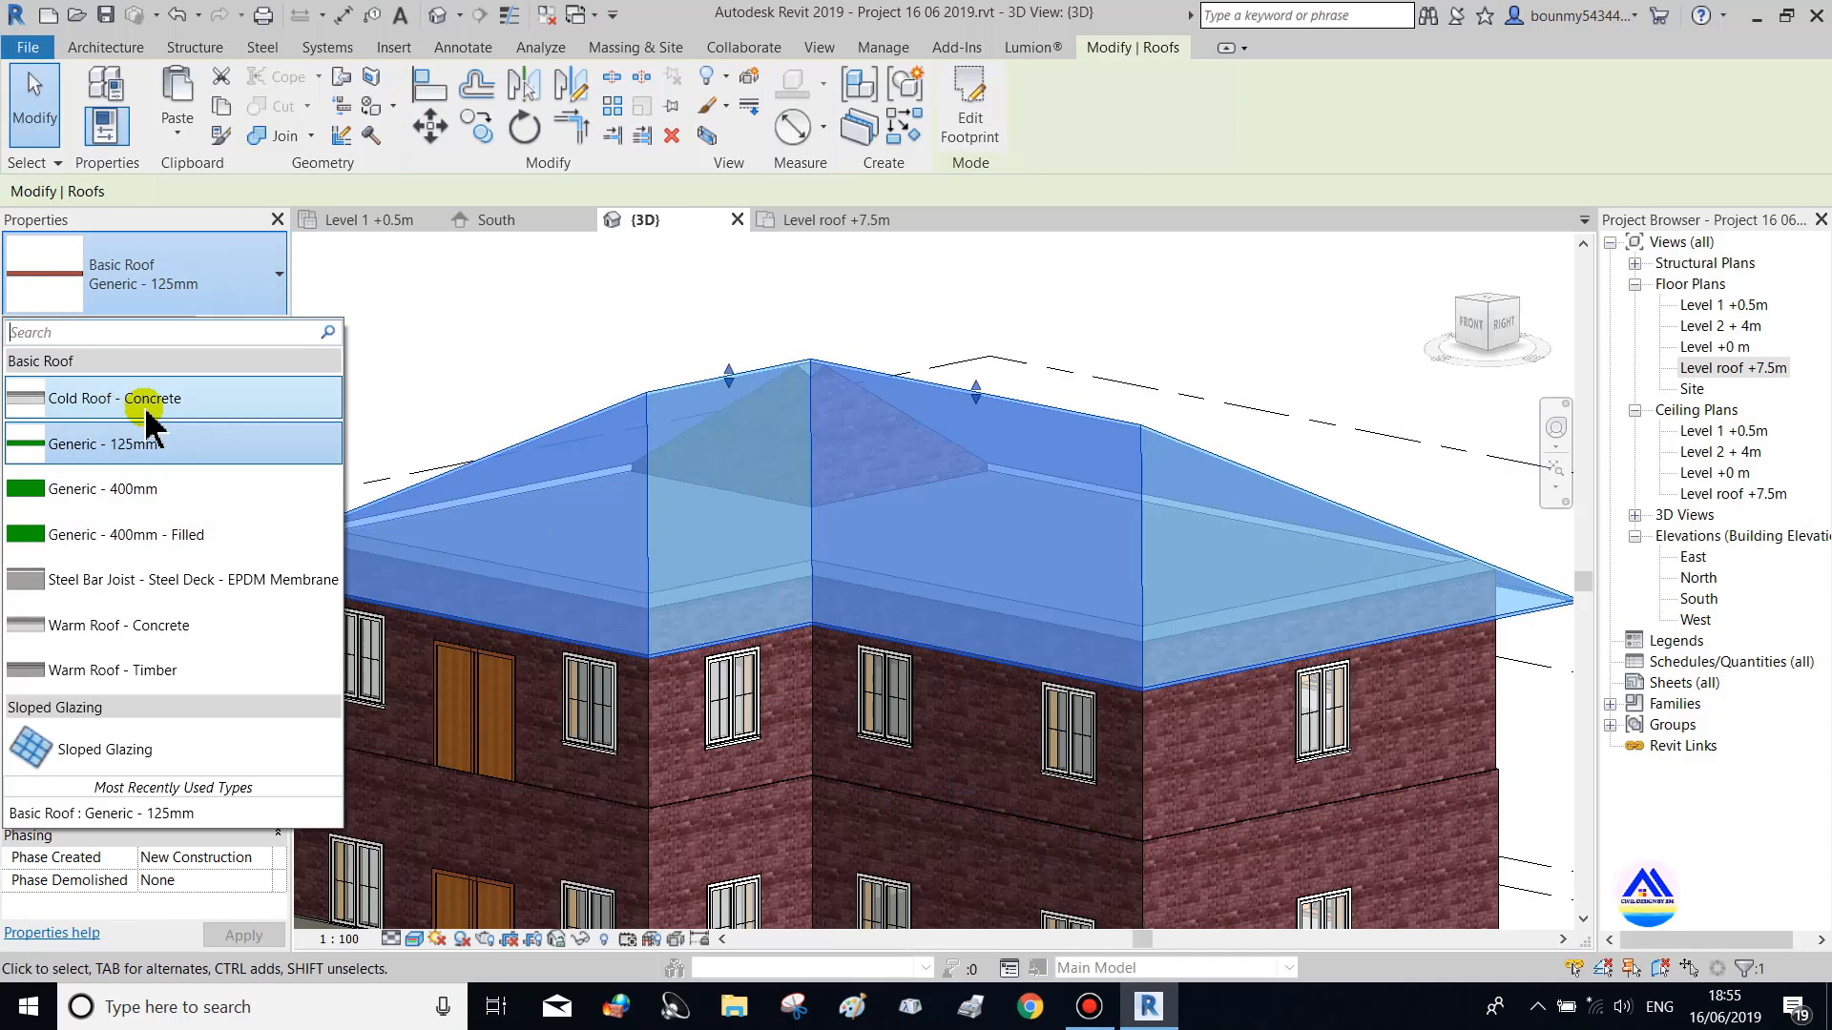
{"action": "left_click", "coordinate": [113, 397]}
{"action": "left_click", "coordinate": [1112, 392]}
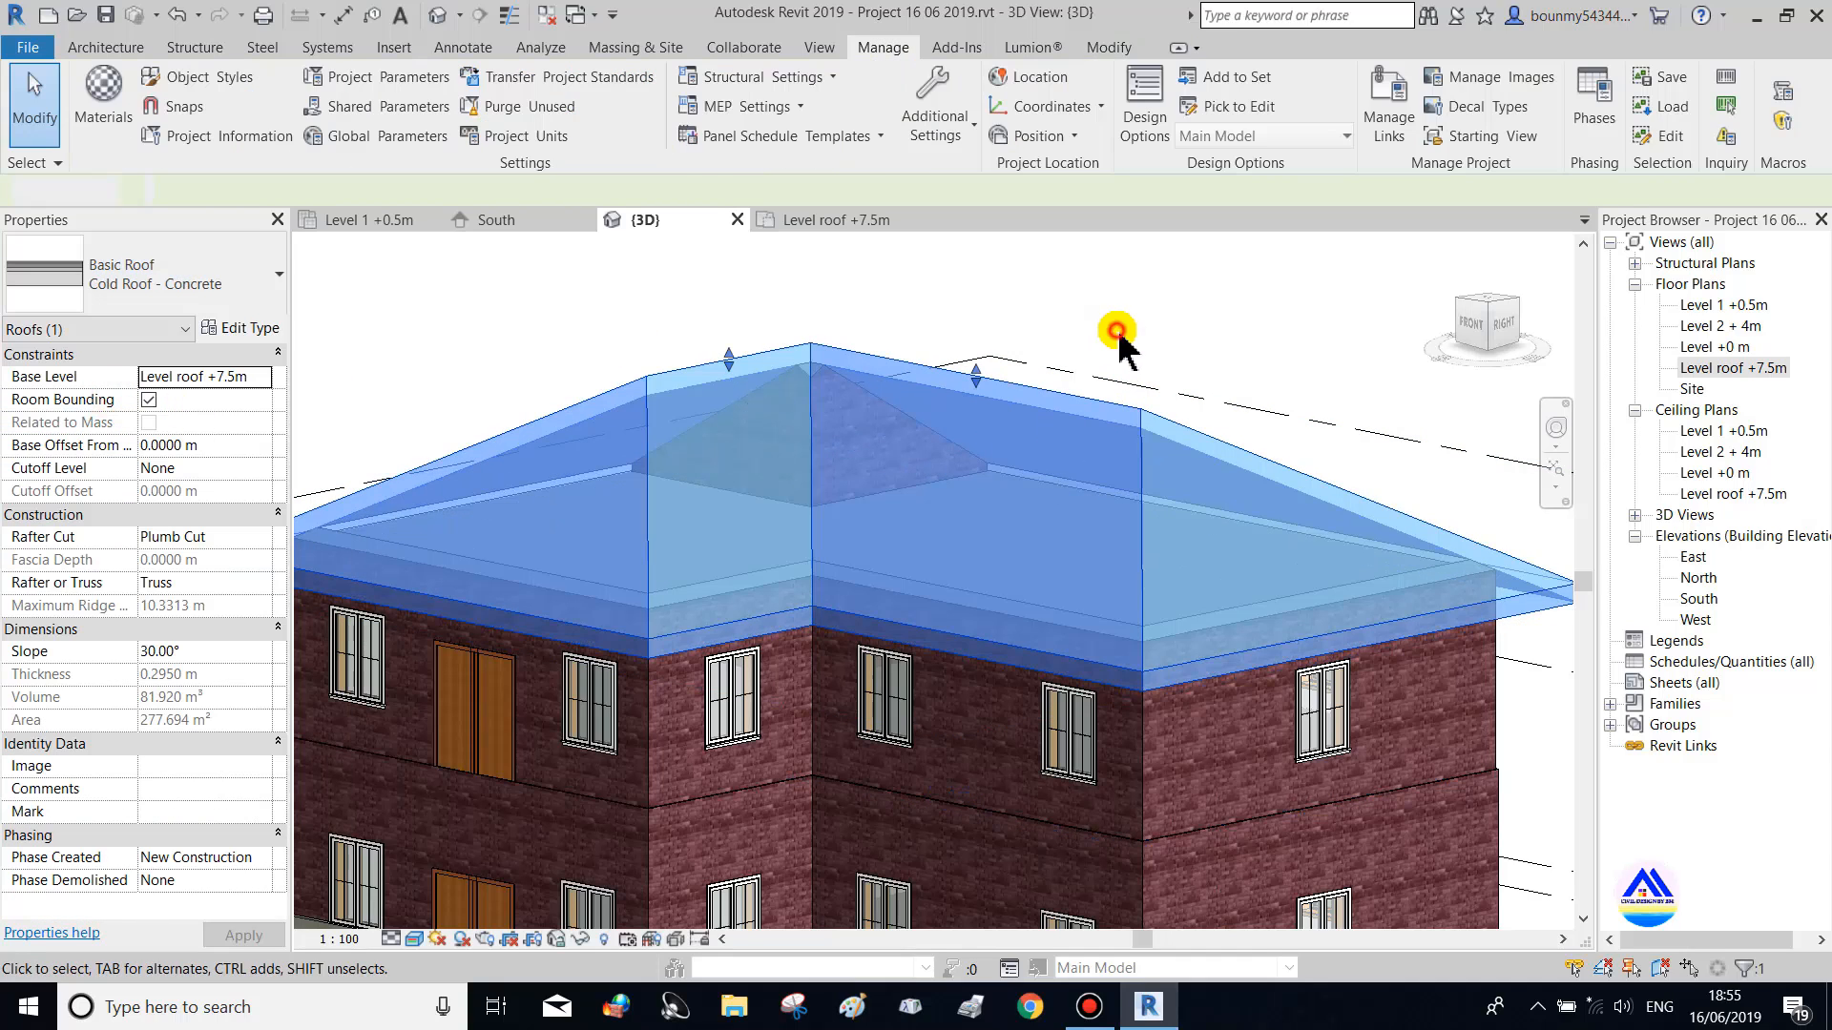
{"action": "middle_click_drag", "start_coordinate": [1355, 653], "coordinate": [1018, 315], "text": "shift"}
{"action": "left_click", "coordinate": [737, 277]}
{"action": "left_click", "coordinate": [226, 279]}
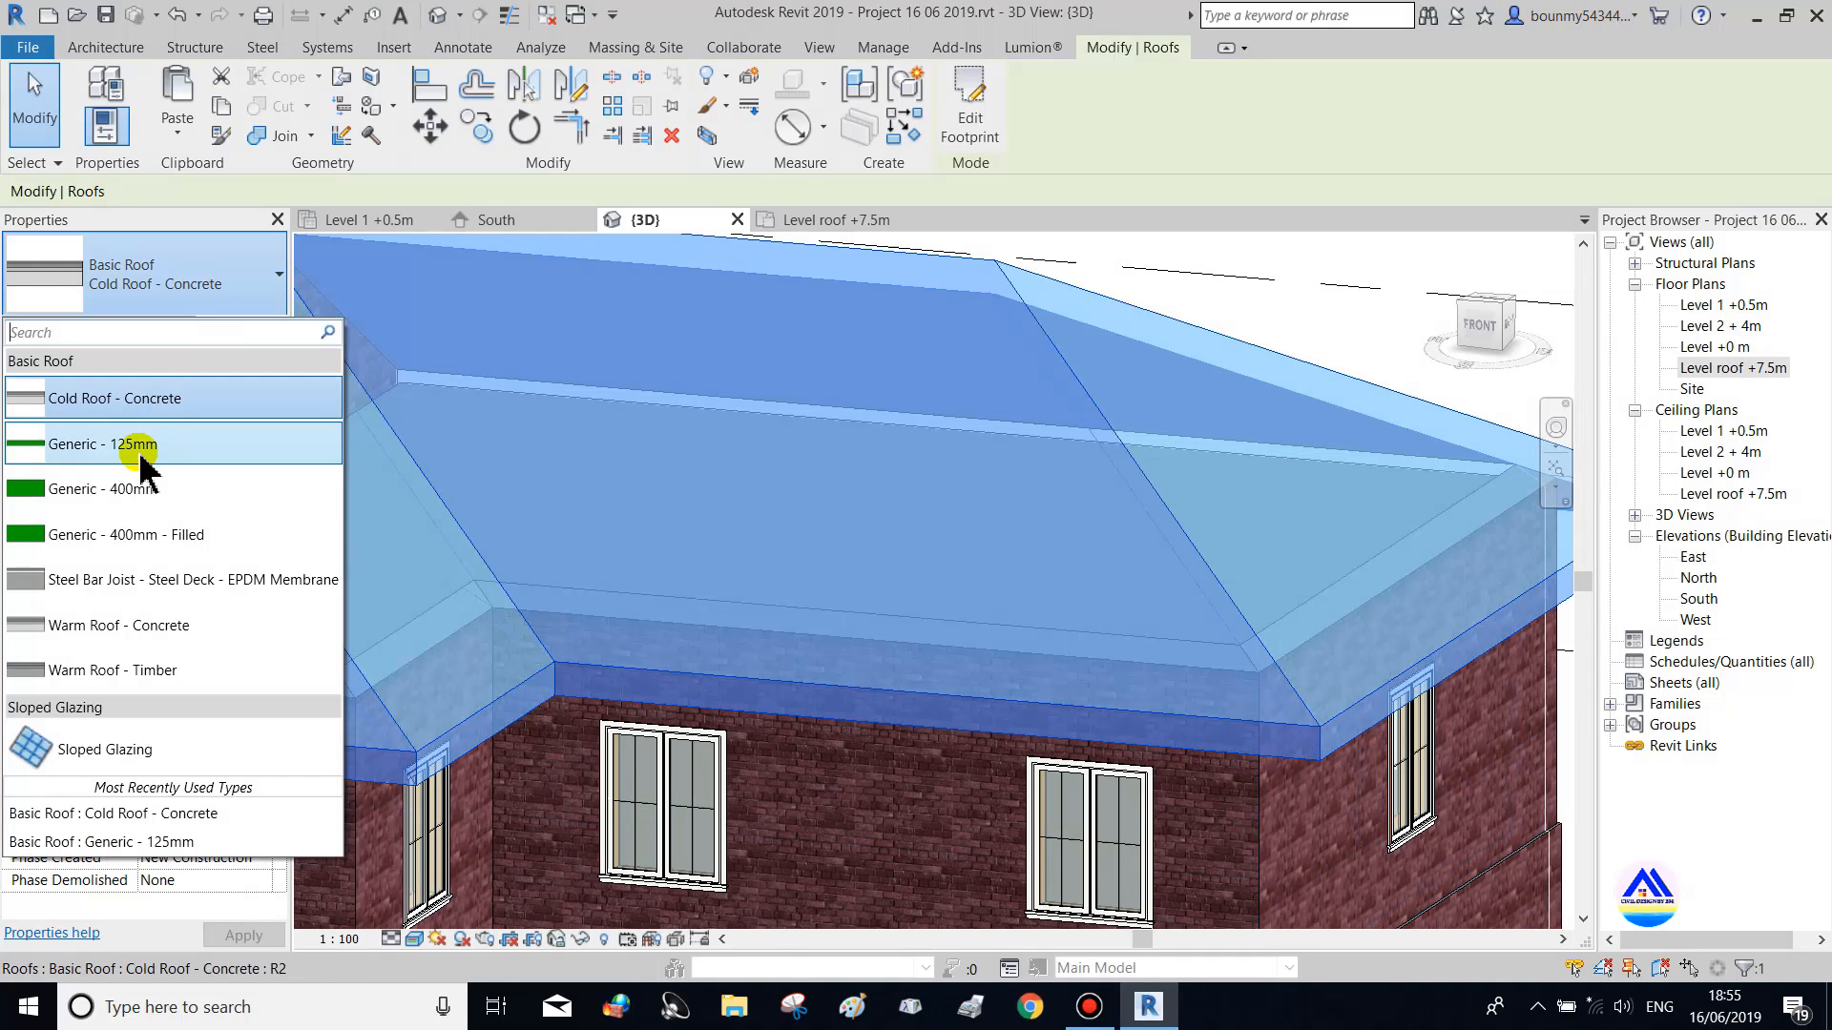
{"action": "left_click", "coordinate": [77, 444]}
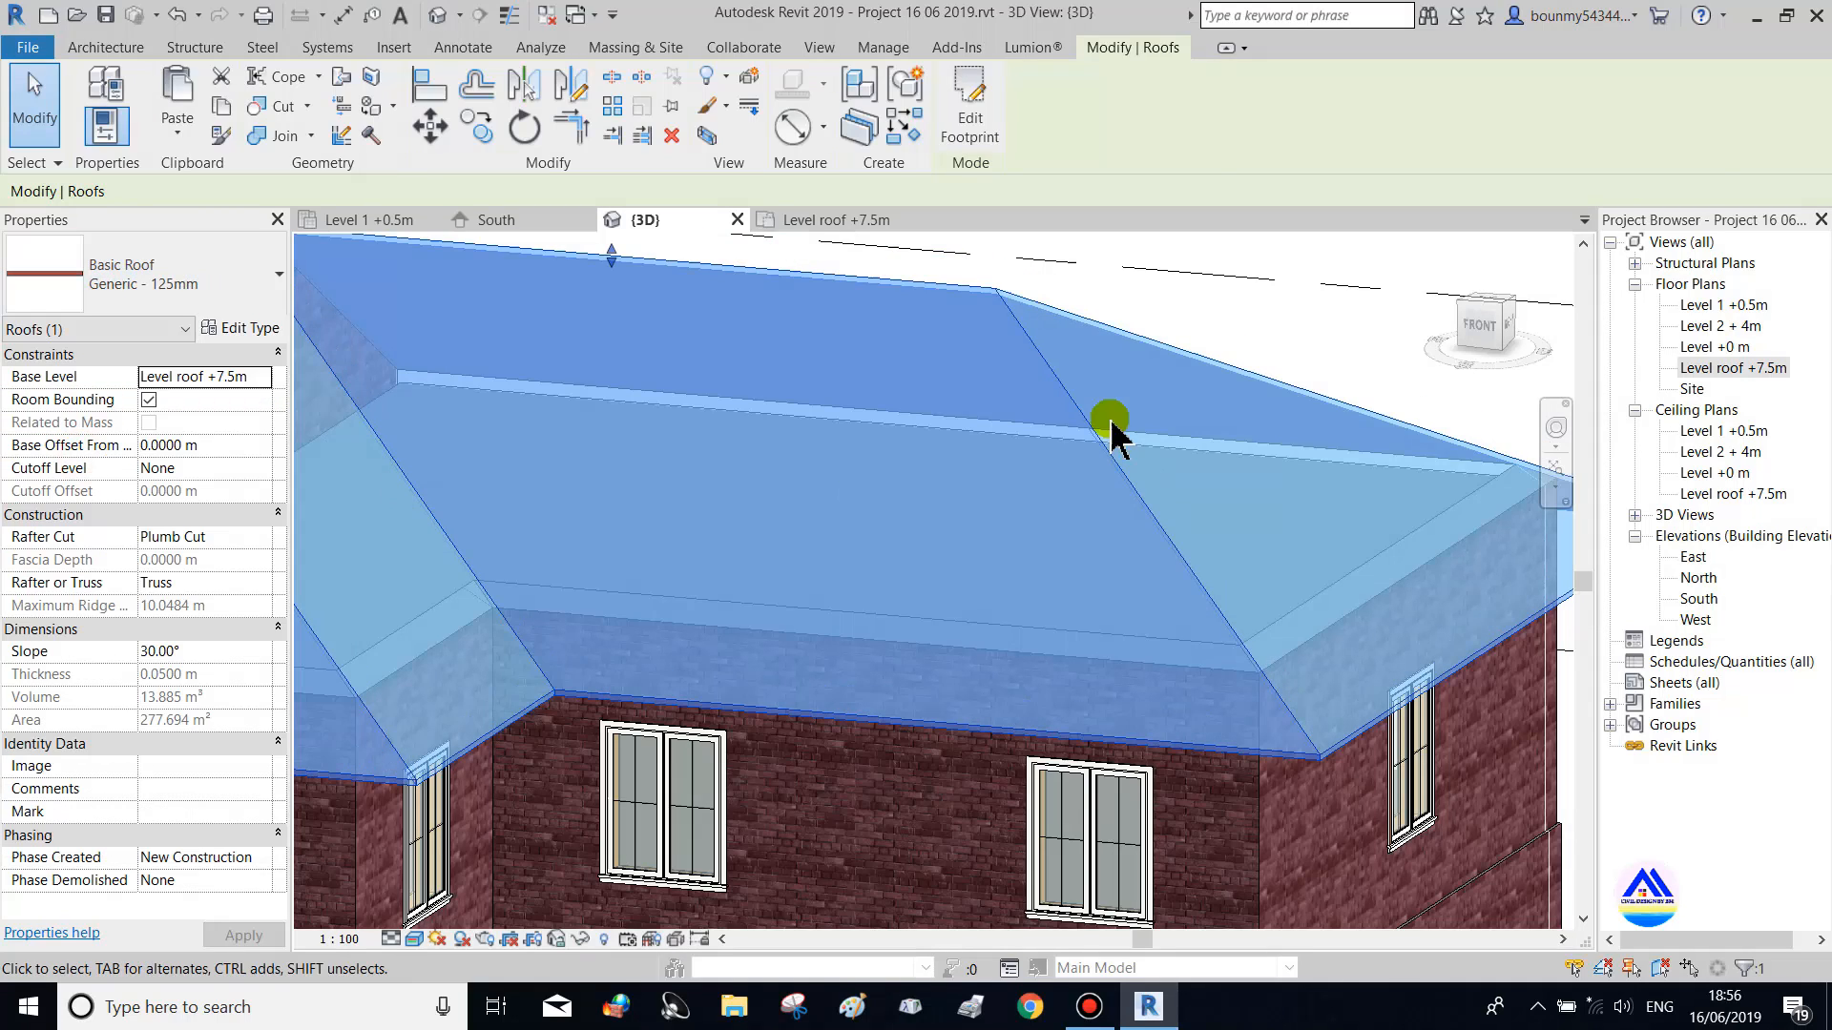
{"action": "left_click", "coordinate": [1197, 313]}
Add a roof fascia along the lower roof edges meeting at the front right corner of the house
{"action": "scroll", "coordinate": [1097, 360], "scroll_direction": "down", "scroll_amount": 3}
{"action": "middle_click_drag", "start_coordinate": [1188, 674], "coordinate": [1262, 653], "text": "shift"}
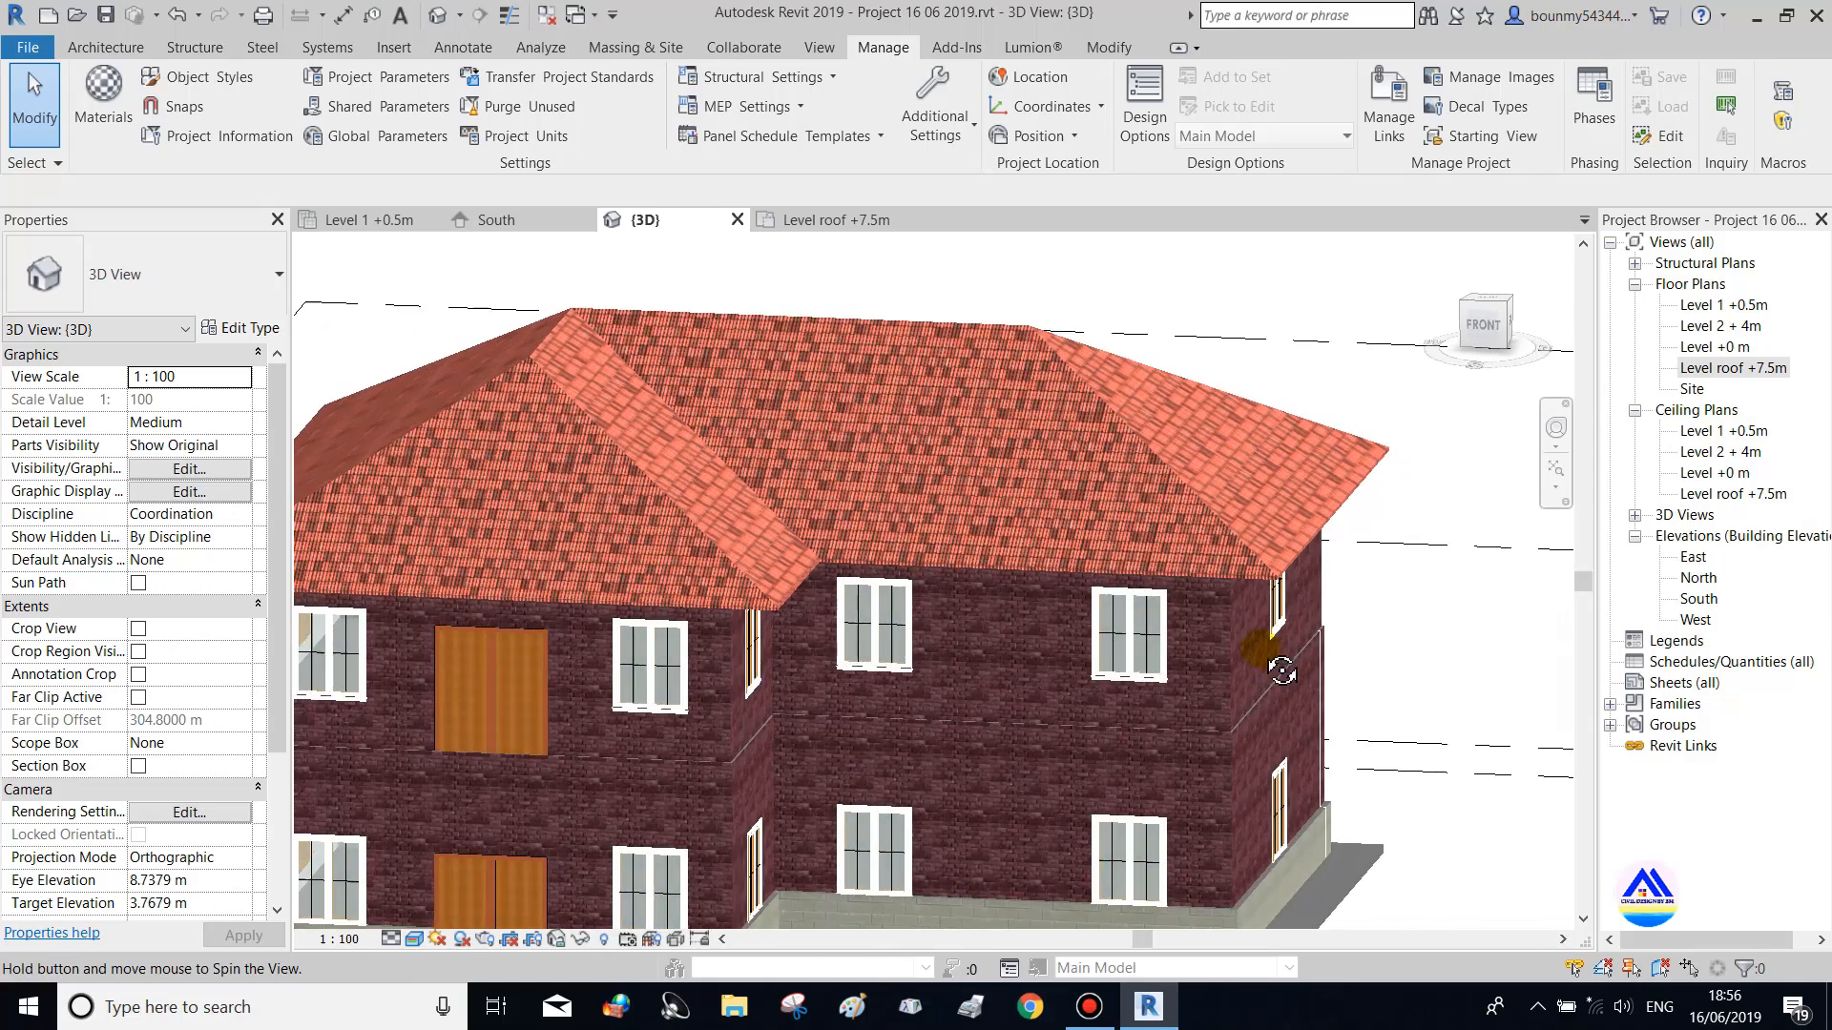
{"action": "middle_click_drag", "start_coordinate": [1090, 558], "coordinate": [1194, 506]}
{"action": "left_click", "coordinate": [110, 45]}
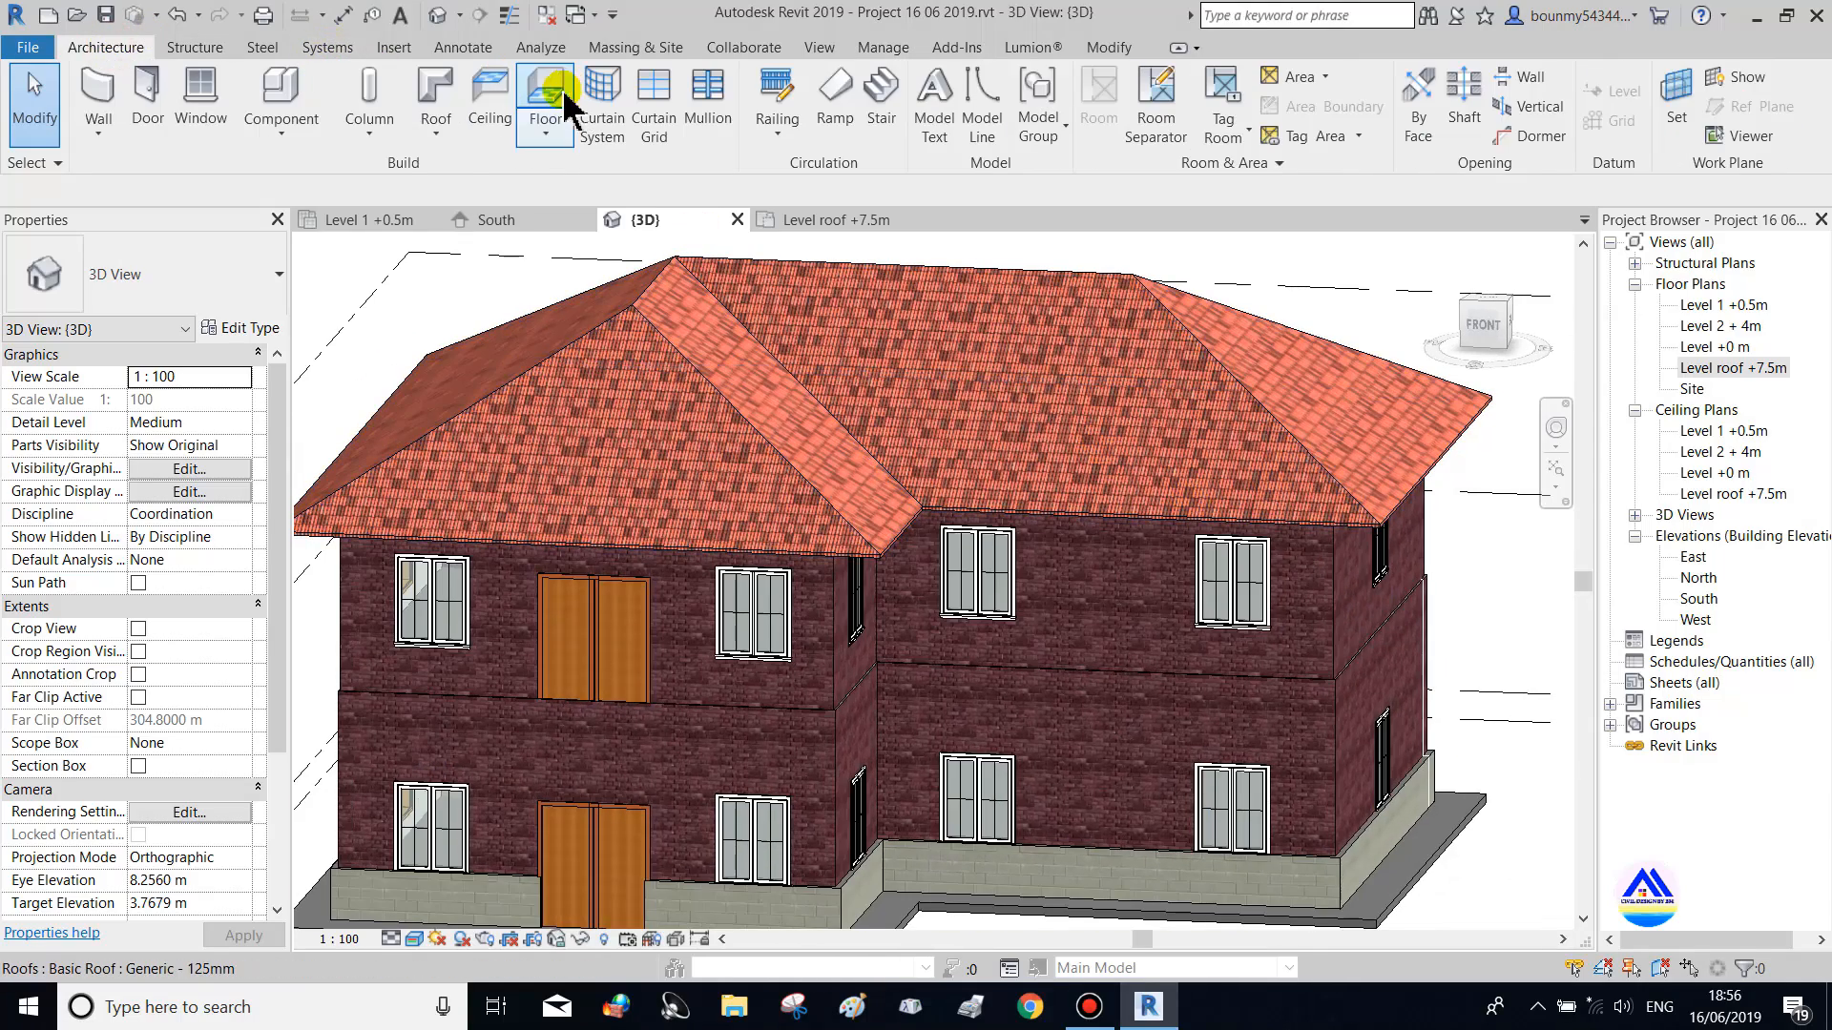
{"action": "left_click", "coordinate": [545, 143]}
{"action": "left_click", "coordinate": [439, 136]}
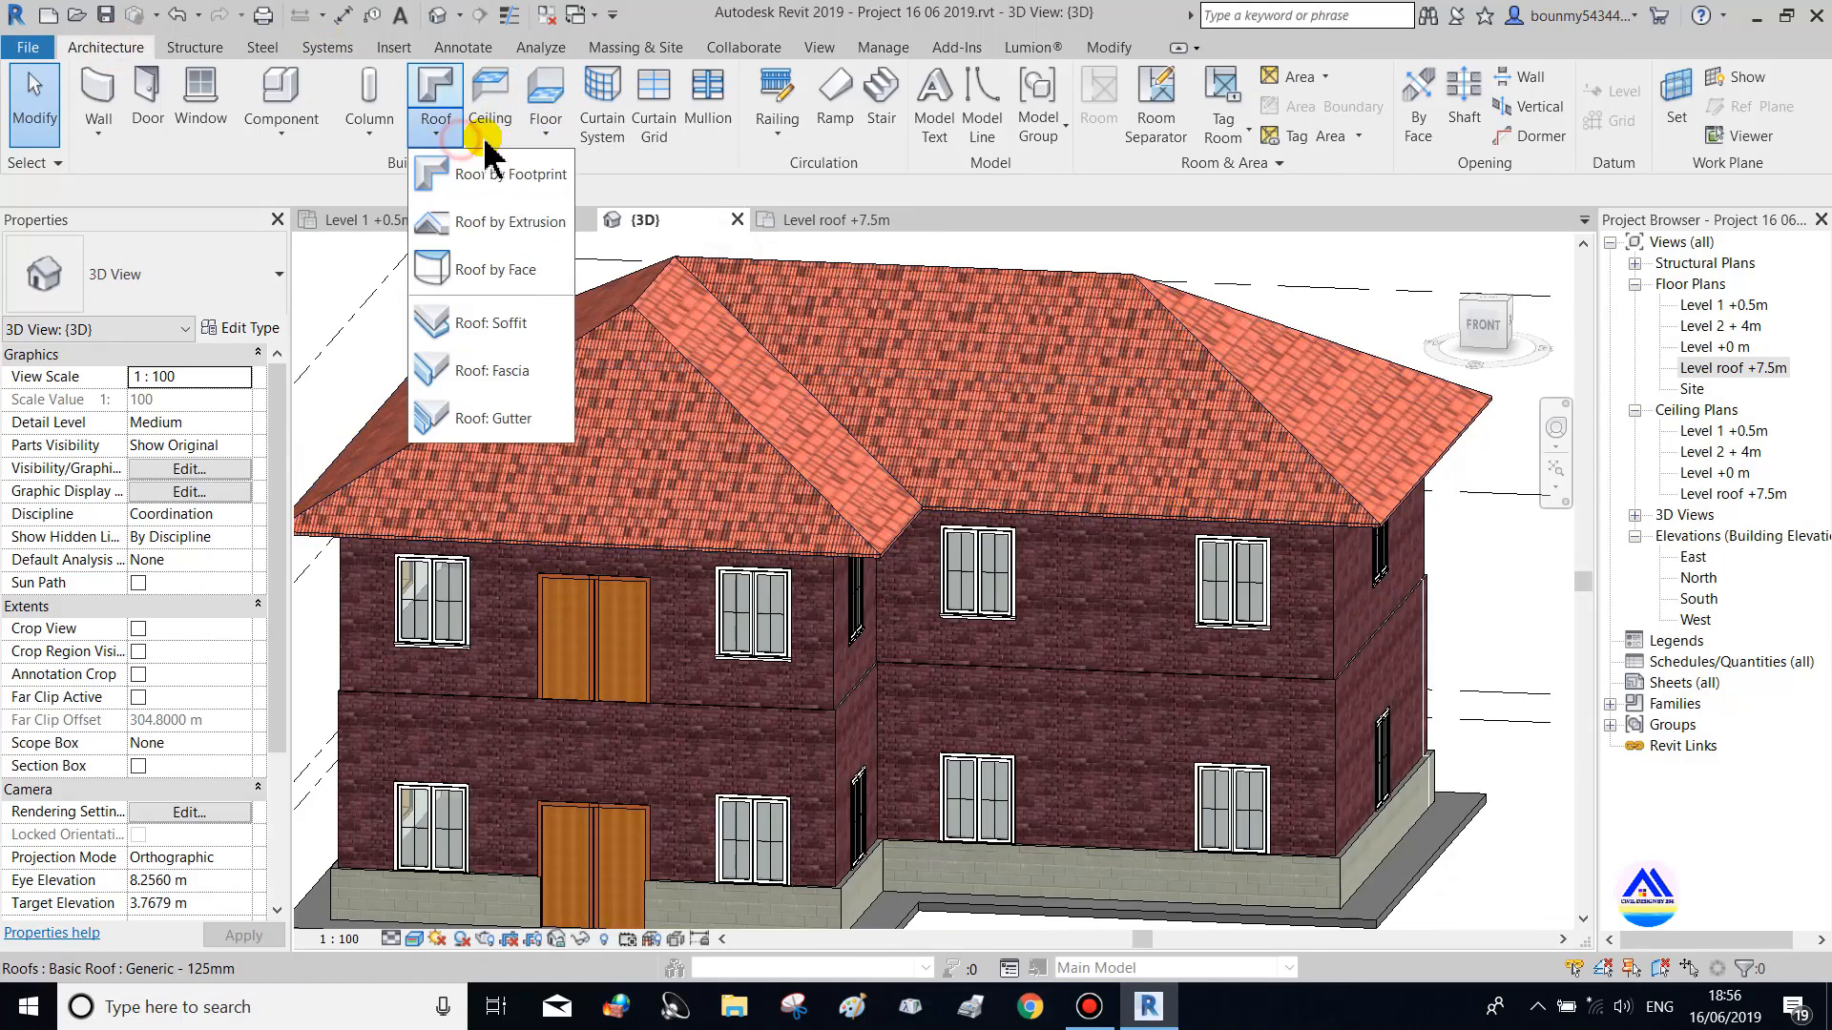
{"action": "left_click", "coordinate": [489, 372]}
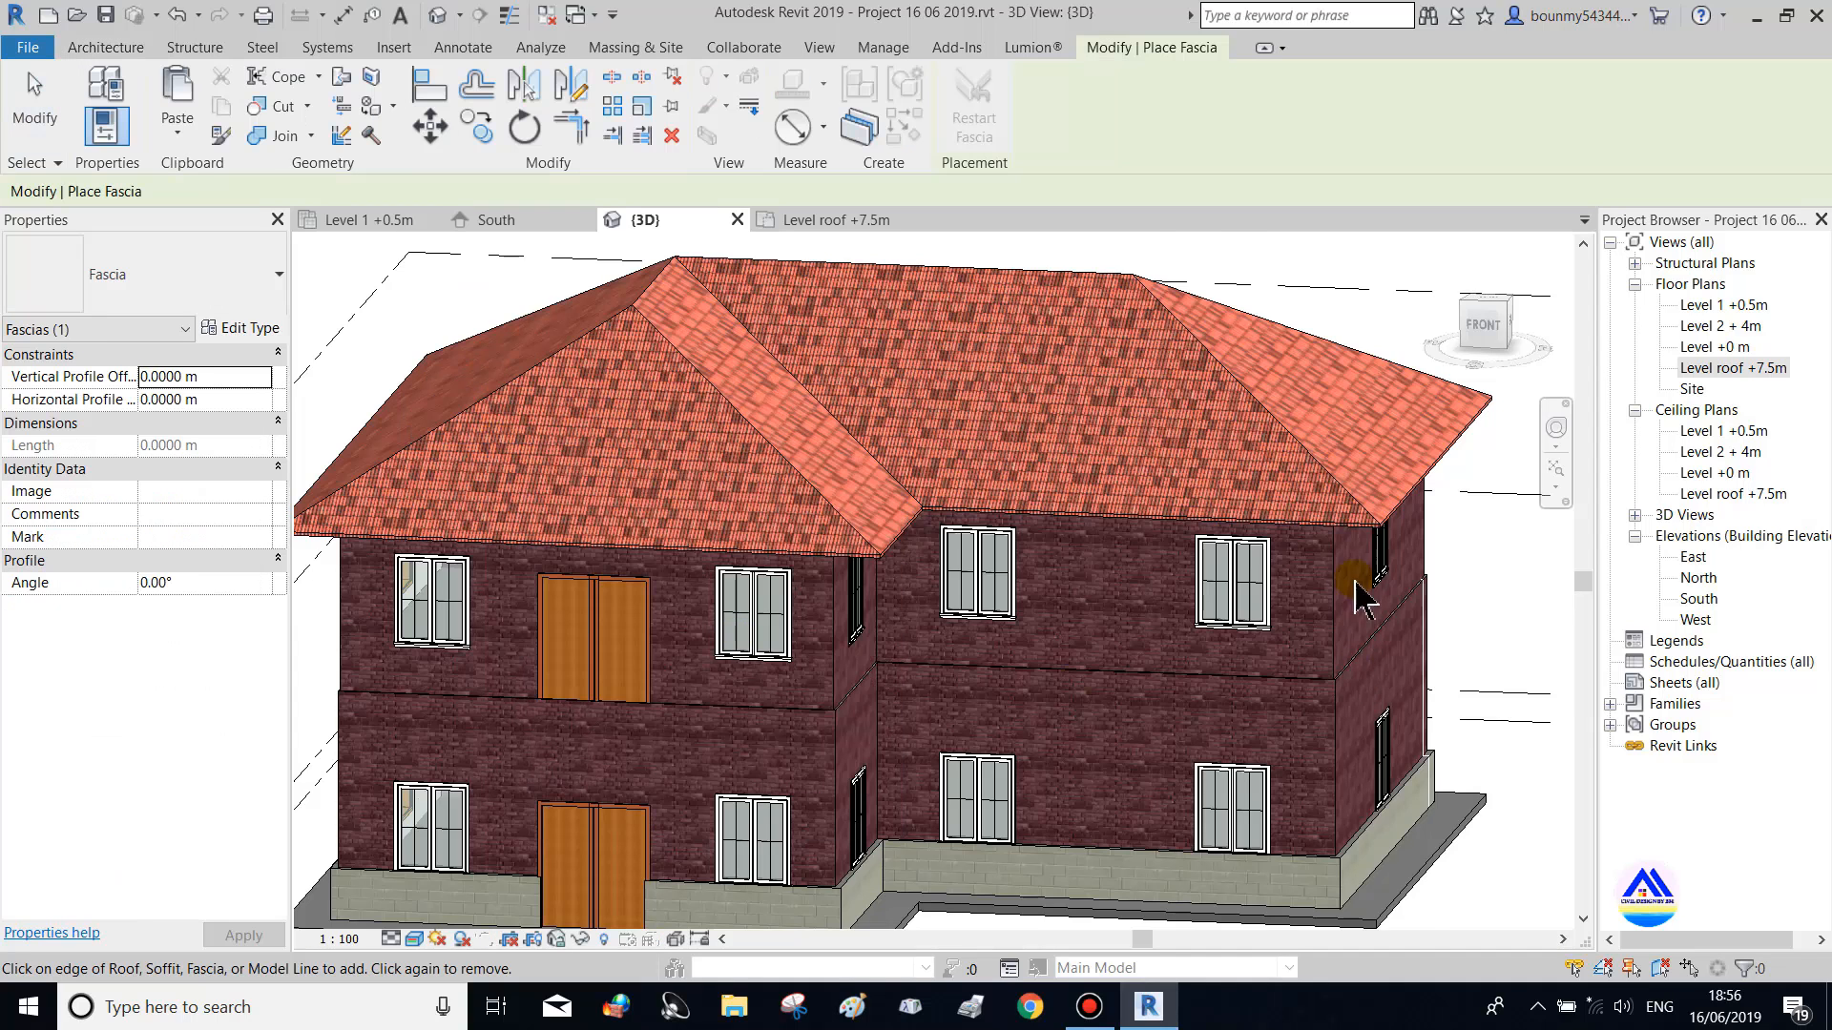
{"action": "scroll", "coordinate": [1360, 597], "scroll_direction": "up", "scroll_amount": 5}
{"action": "scroll", "coordinate": [1305, 515], "scroll_direction": "up", "scroll_amount": 5}
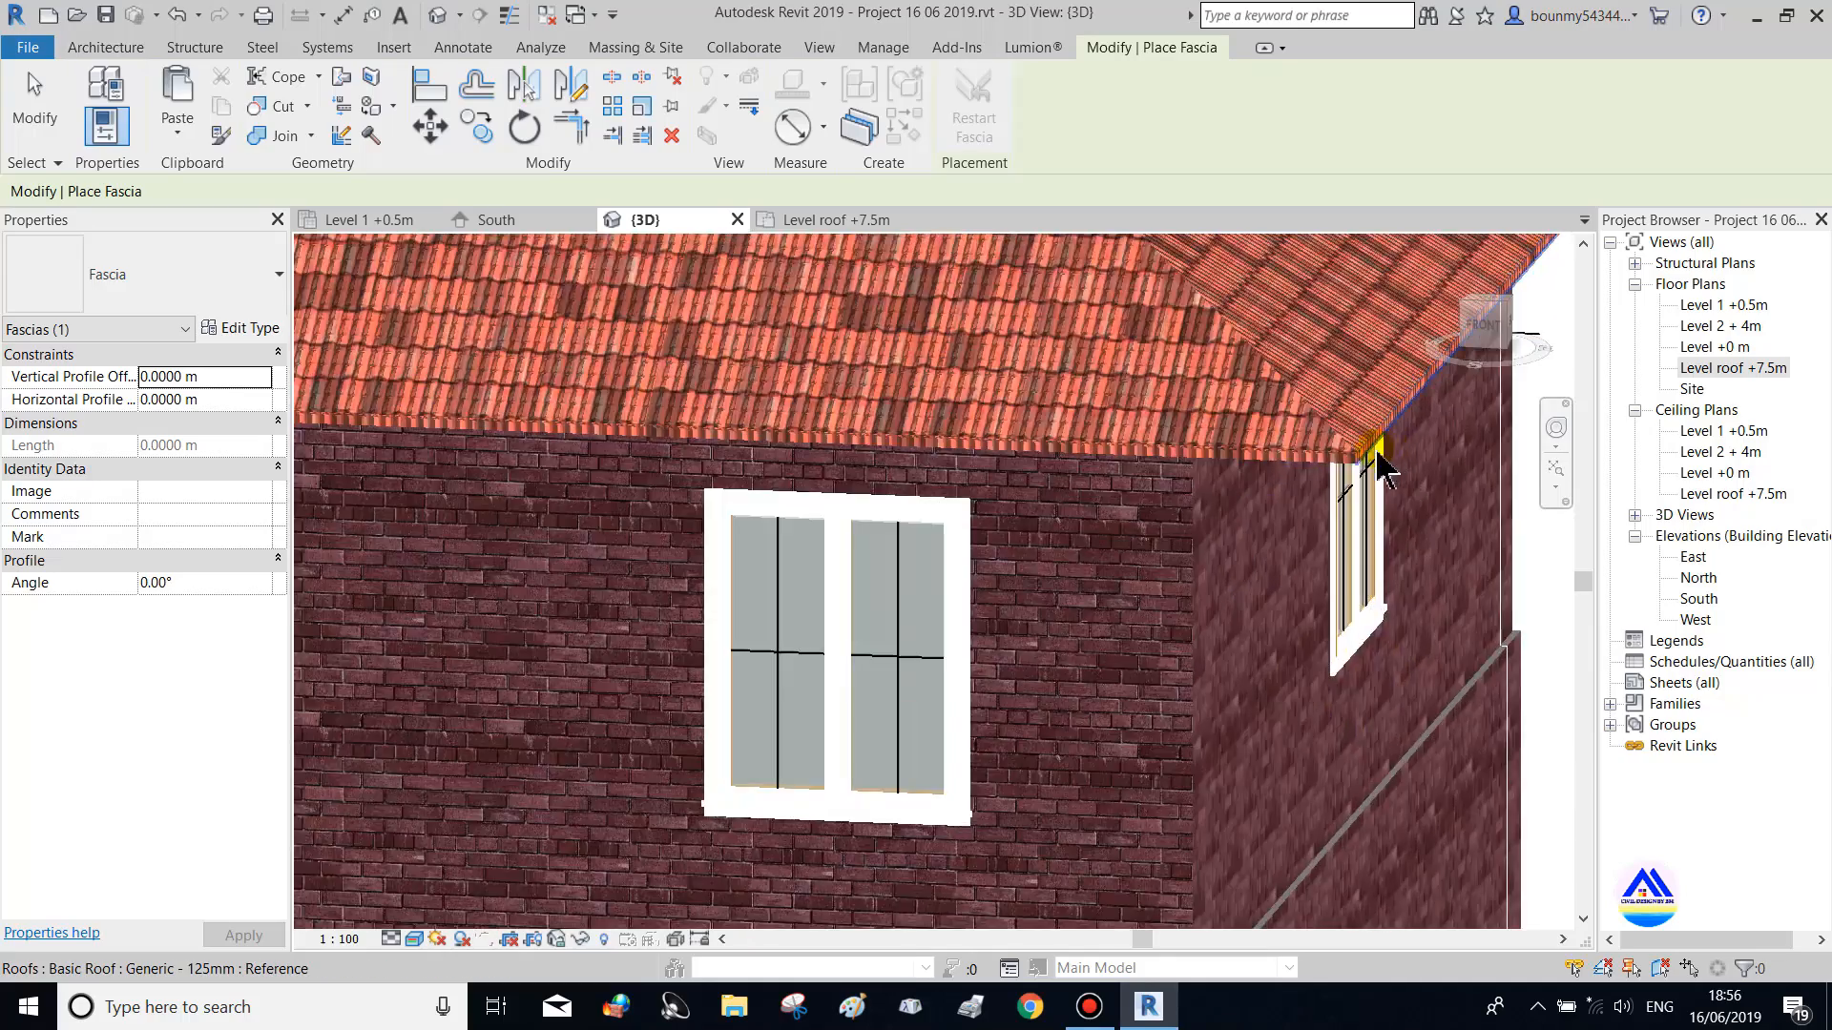
{"action": "scroll", "coordinate": [1283, 514], "scroll_direction": "down", "scroll_amount": 5}
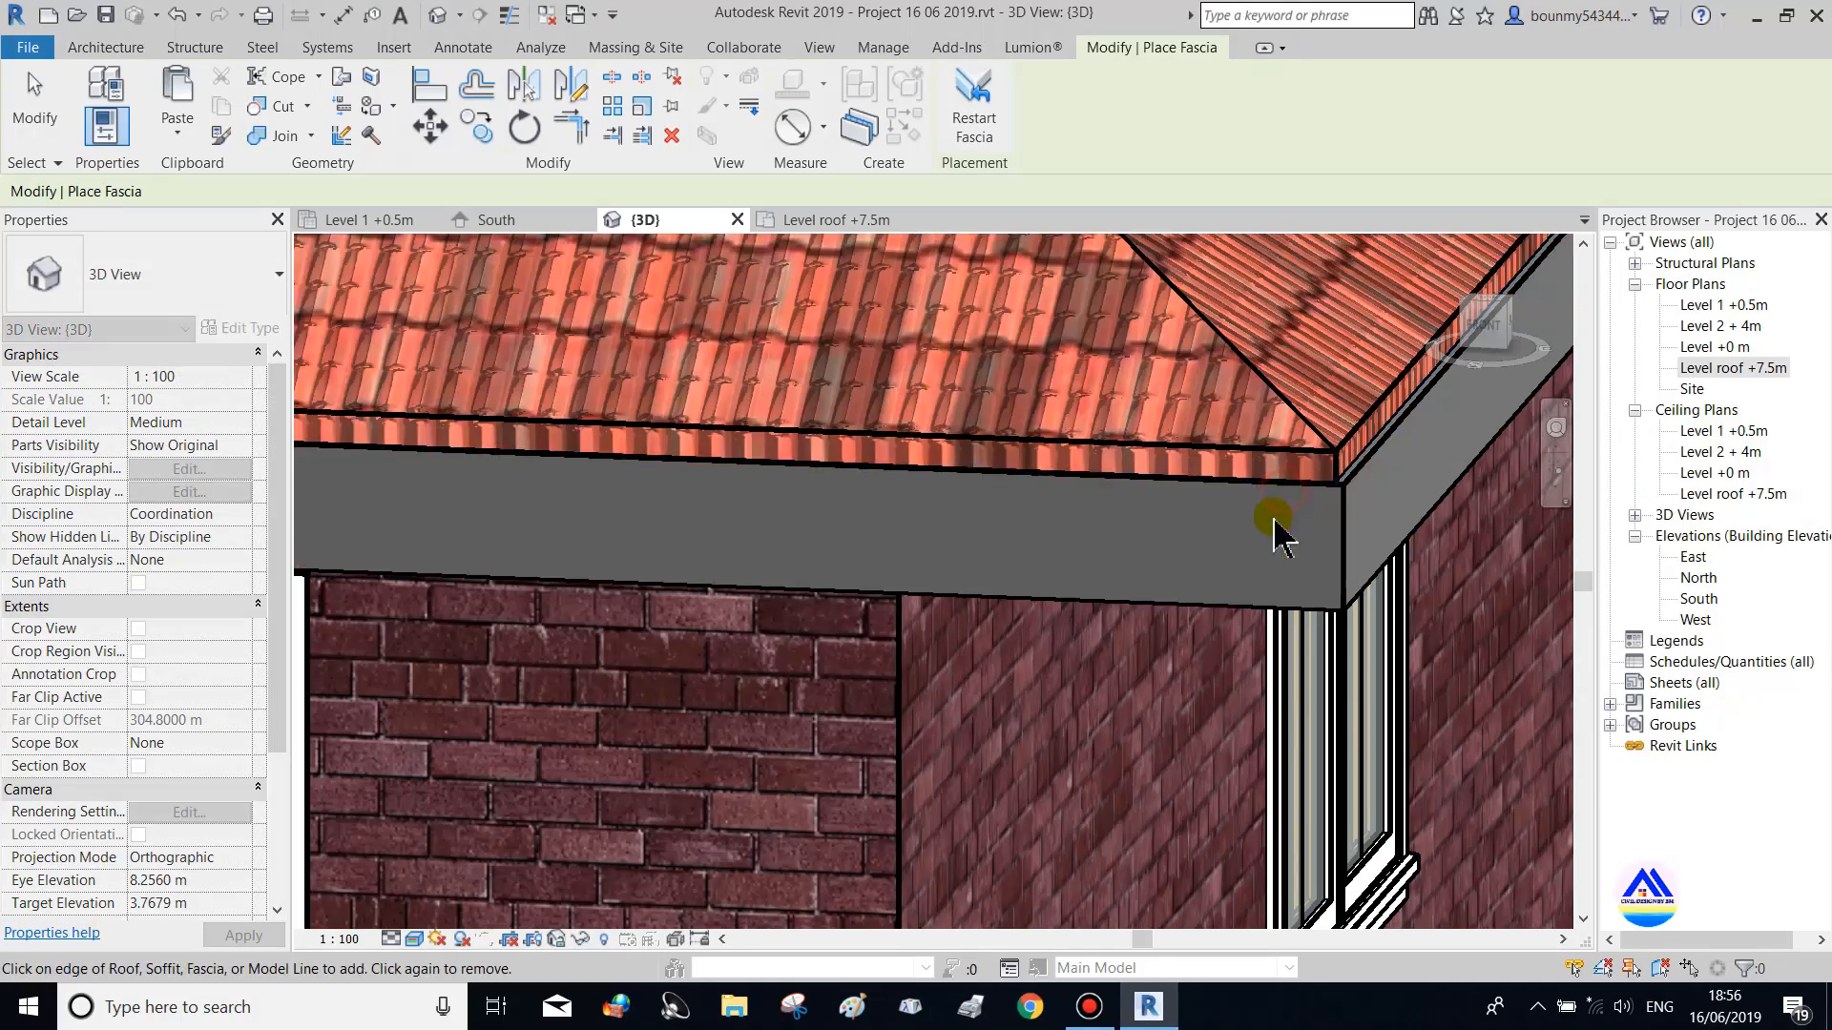
Continue the fascia along the inner return edge and the remaining eaves of the projecting front wing, and finish placing it
{"action": "scroll", "coordinate": [1215, 573], "scroll_direction": "up", "scroll_amount": 5}
{"action": "scroll", "coordinate": [1131, 513], "scroll_direction": "up", "scroll_amount": 2}
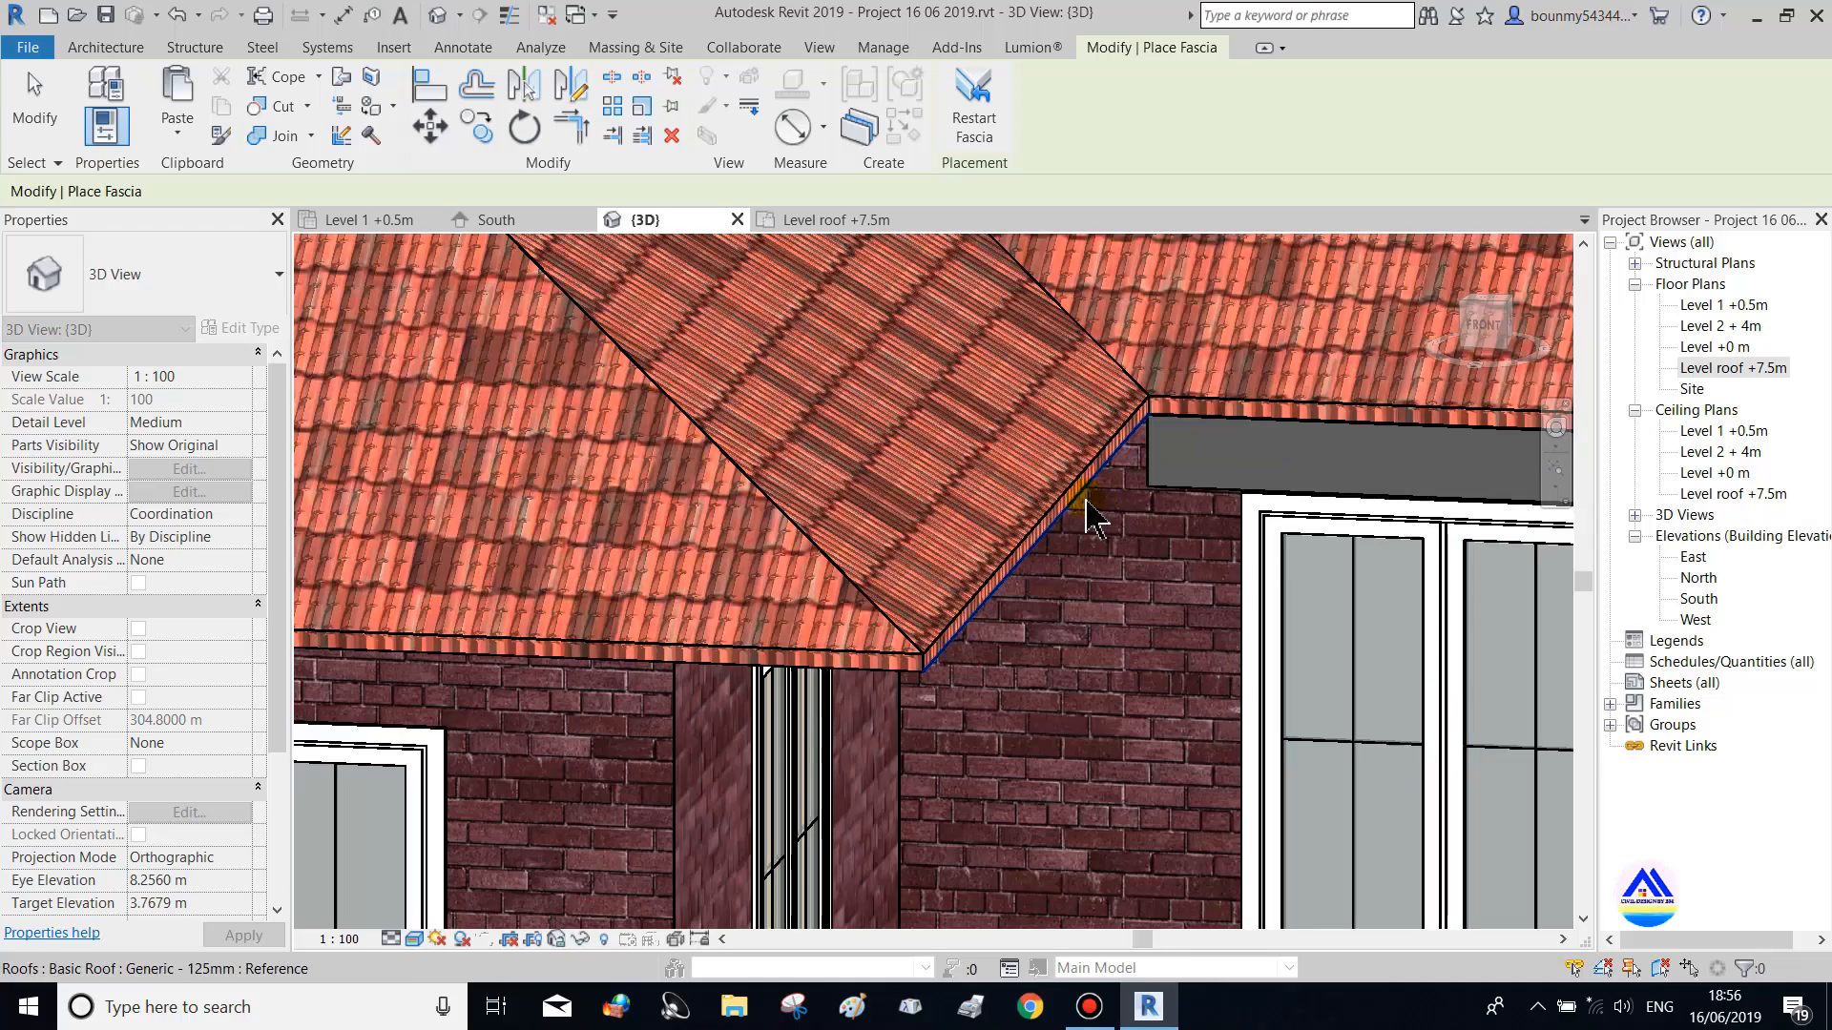
{"action": "left_click", "coordinate": [1084, 492]}
{"action": "scroll", "coordinate": [916, 682], "scroll_direction": "down", "scroll_amount": 5}
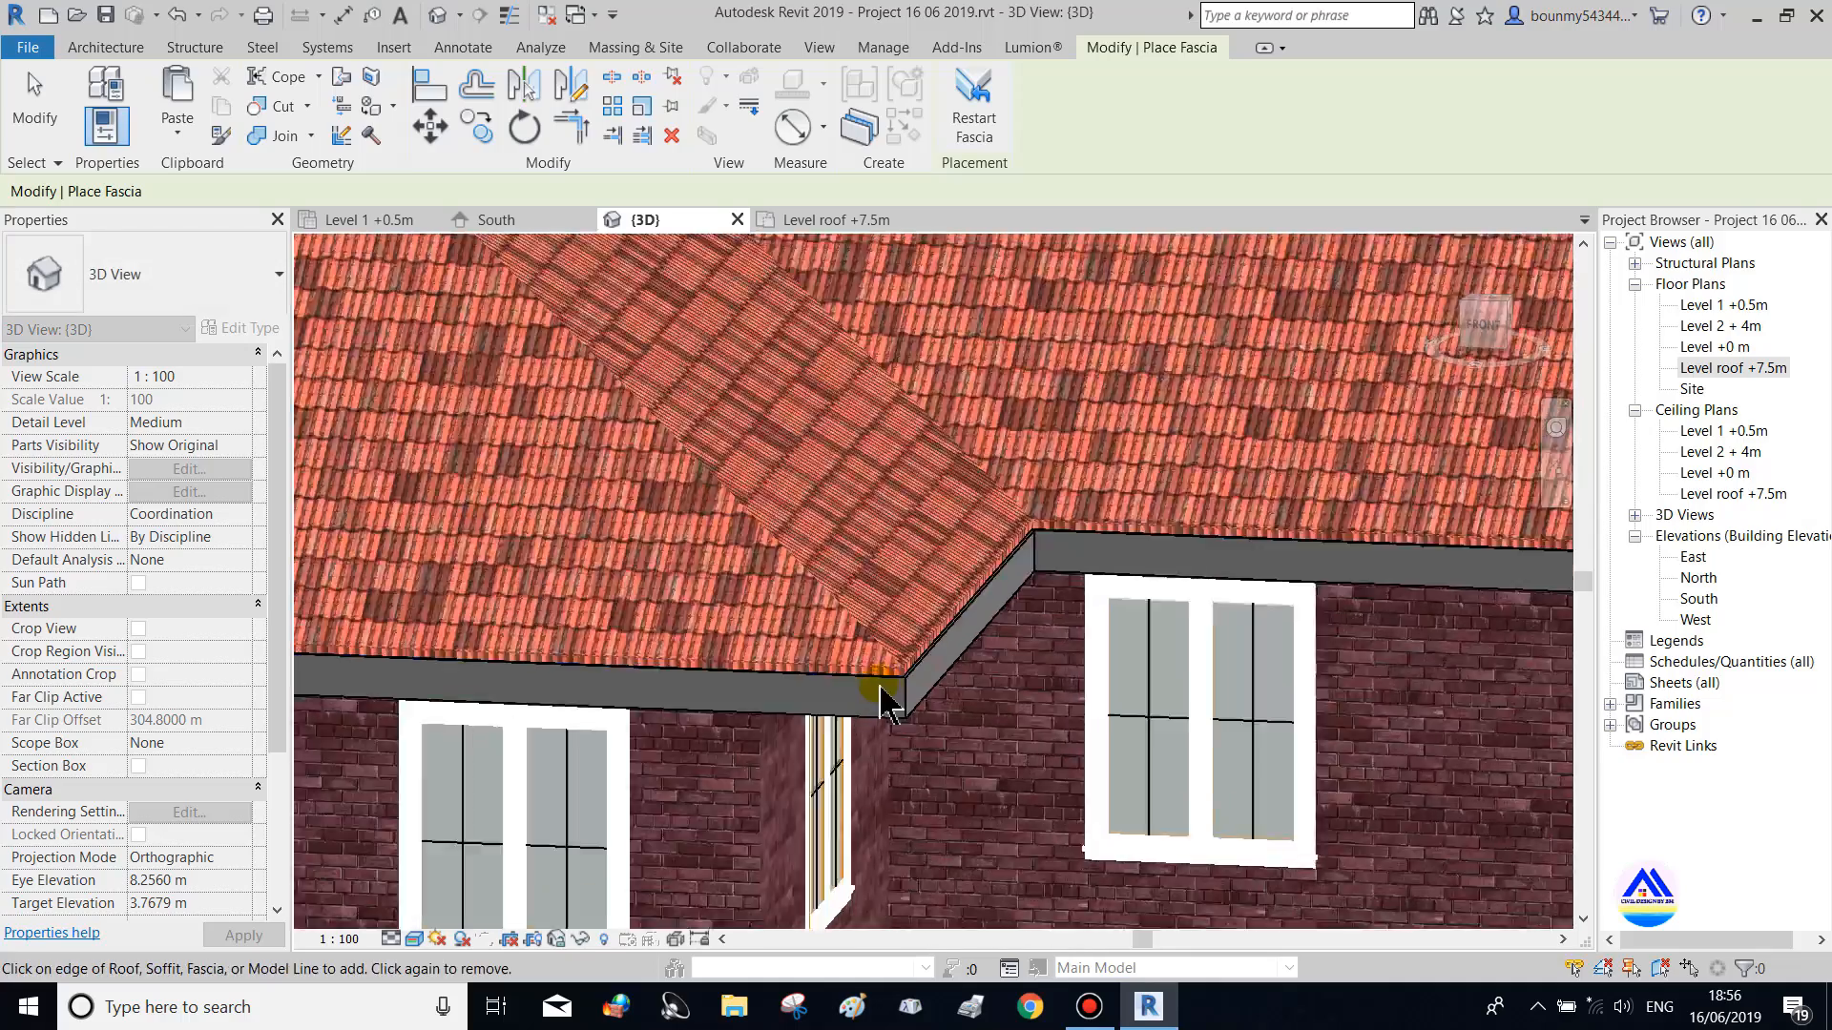
{"action": "middle_click_drag", "start_coordinate": [1128, 696], "coordinate": [1198, 633], "text": "shift"}
{"action": "scroll", "coordinate": [902, 673], "scroll_direction": "up", "scroll_amount": 5}
{"action": "scroll", "coordinate": [899, 673], "scroll_direction": "down", "scroll_amount": 2}
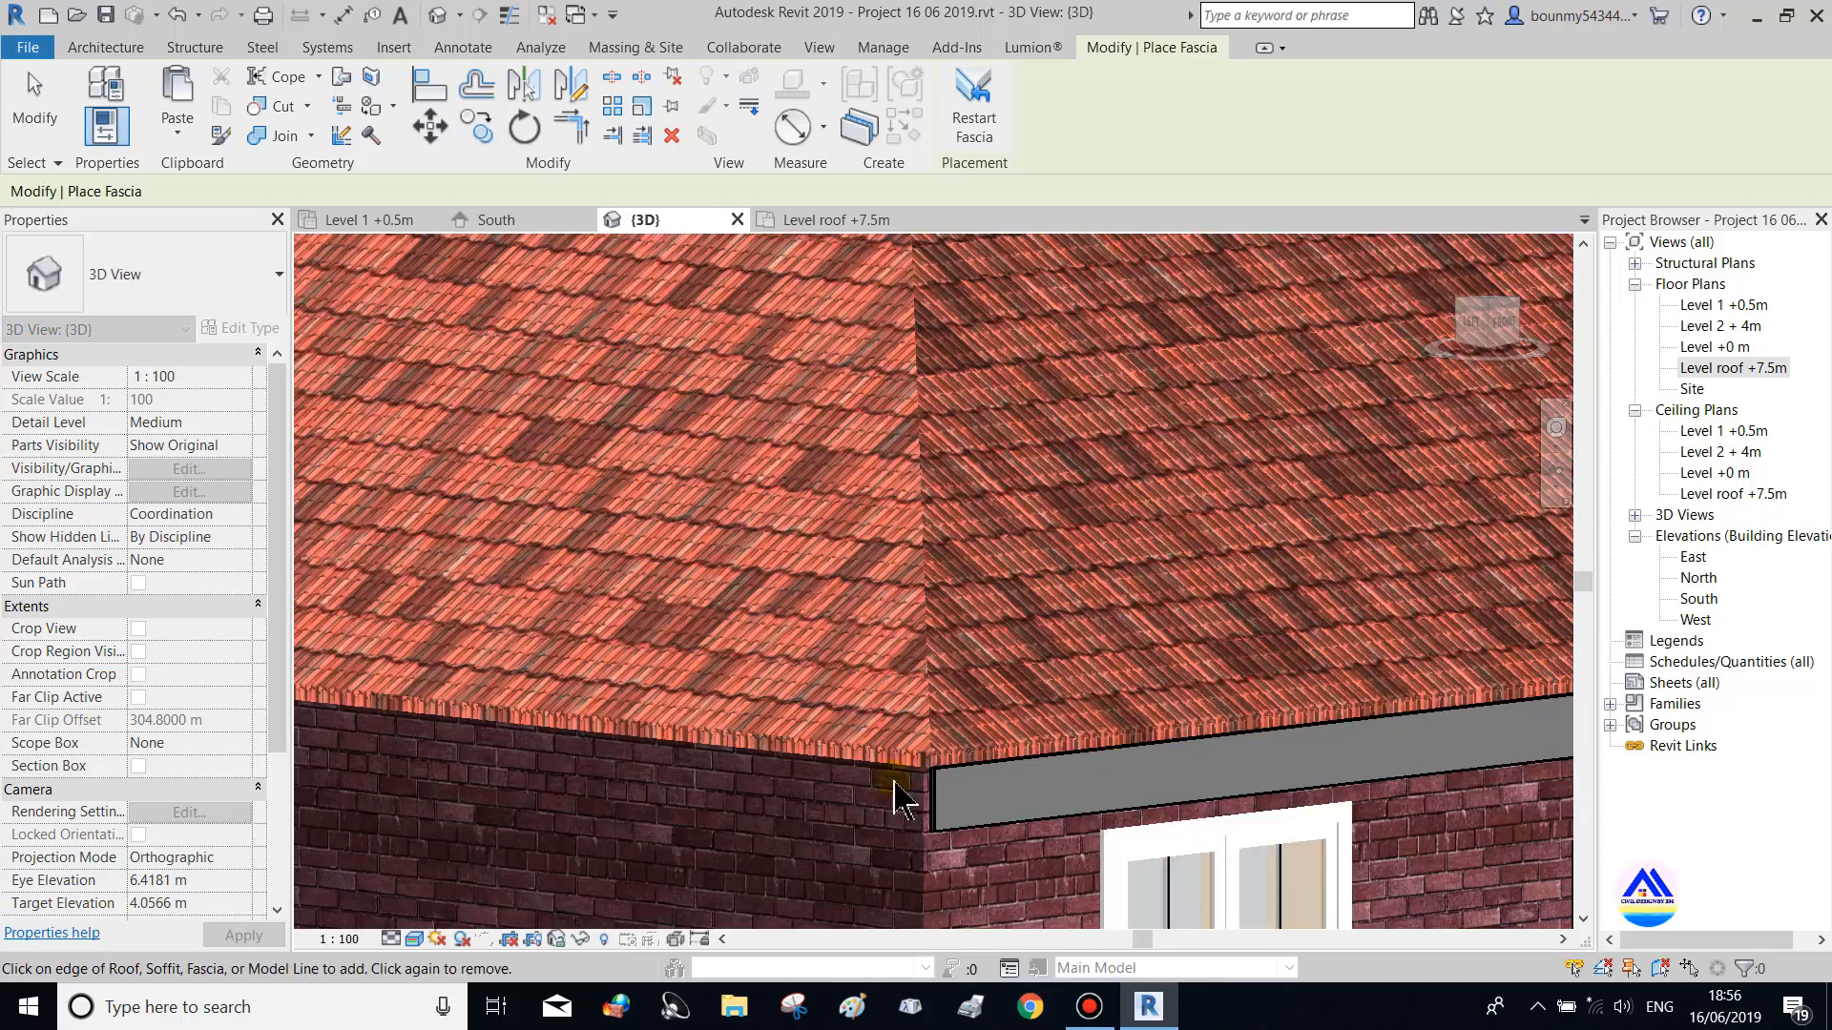
{"action": "scroll", "coordinate": [891, 736], "scroll_direction": "down", "scroll_amount": 4}
{"action": "middle_click_drag", "start_coordinate": [1180, 707], "coordinate": [946, 723], "text": "shift"}
{"action": "scroll", "coordinate": [1308, 767], "scroll_direction": "up", "scroll_amount": 2}
{"action": "key", "text": "Escape"}
{"action": "key", "text": "Escape"}
{"action": "scroll", "coordinate": [1283, 740], "scroll_direction": "down", "scroll_amount": 3}
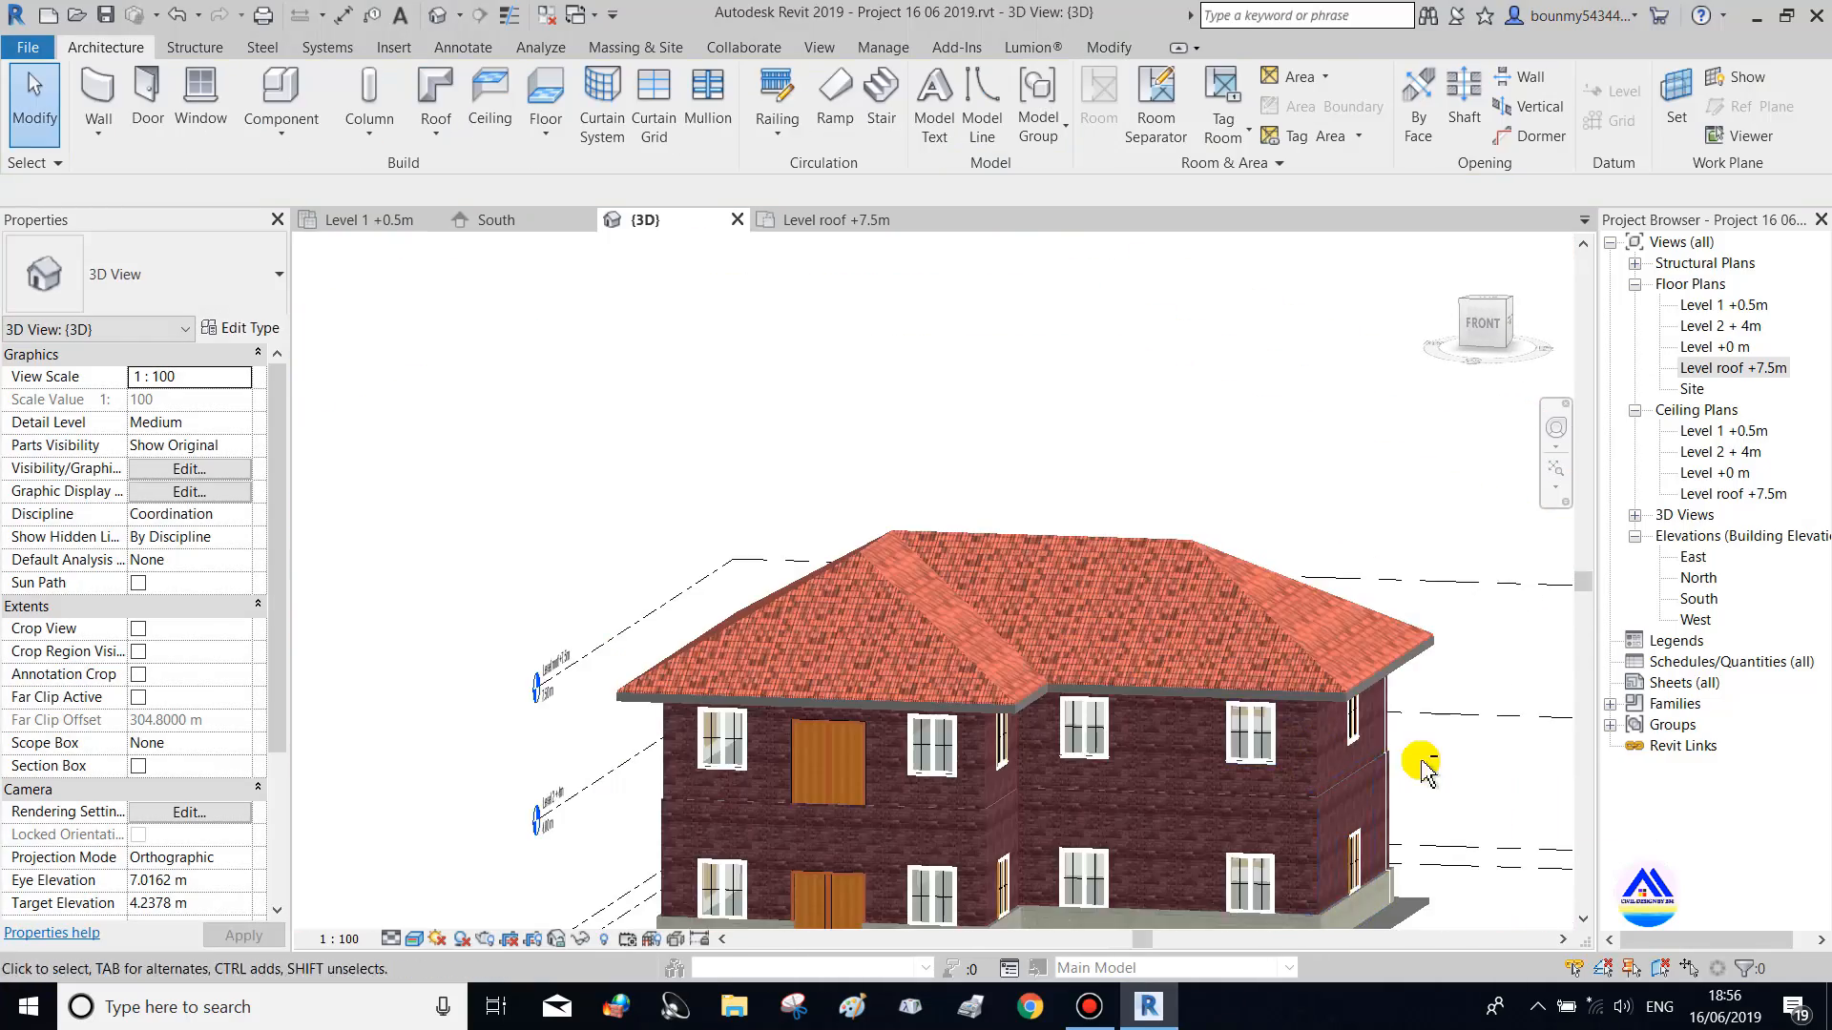
Delete the two adjacent upper-floor doors above the ground-floor entrance
{"action": "middle_click_drag", "start_coordinate": [1419, 764], "coordinate": [1444, 825], "text": "shift"}
{"action": "middle_click_drag", "start_coordinate": [1444, 824], "coordinate": [1451, 678]}
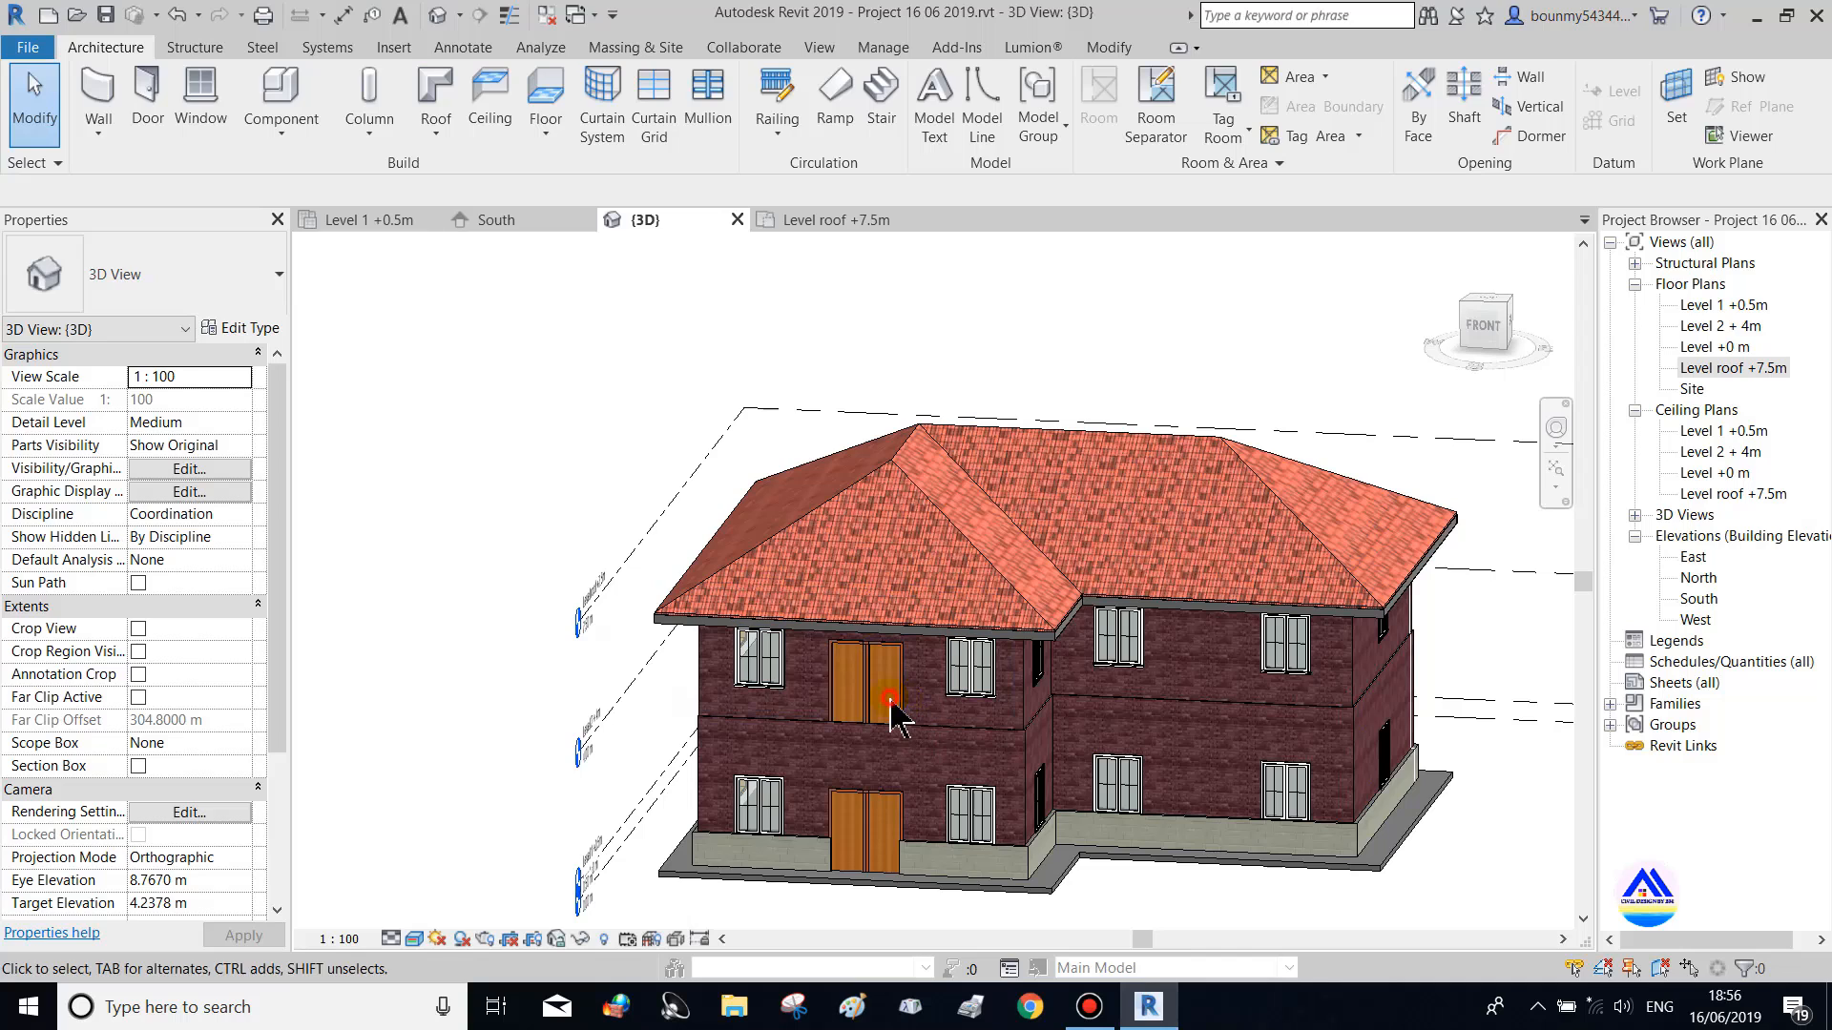
{"action": "left_click", "coordinate": [876, 725]}
{"action": "key", "text": "Delete"}
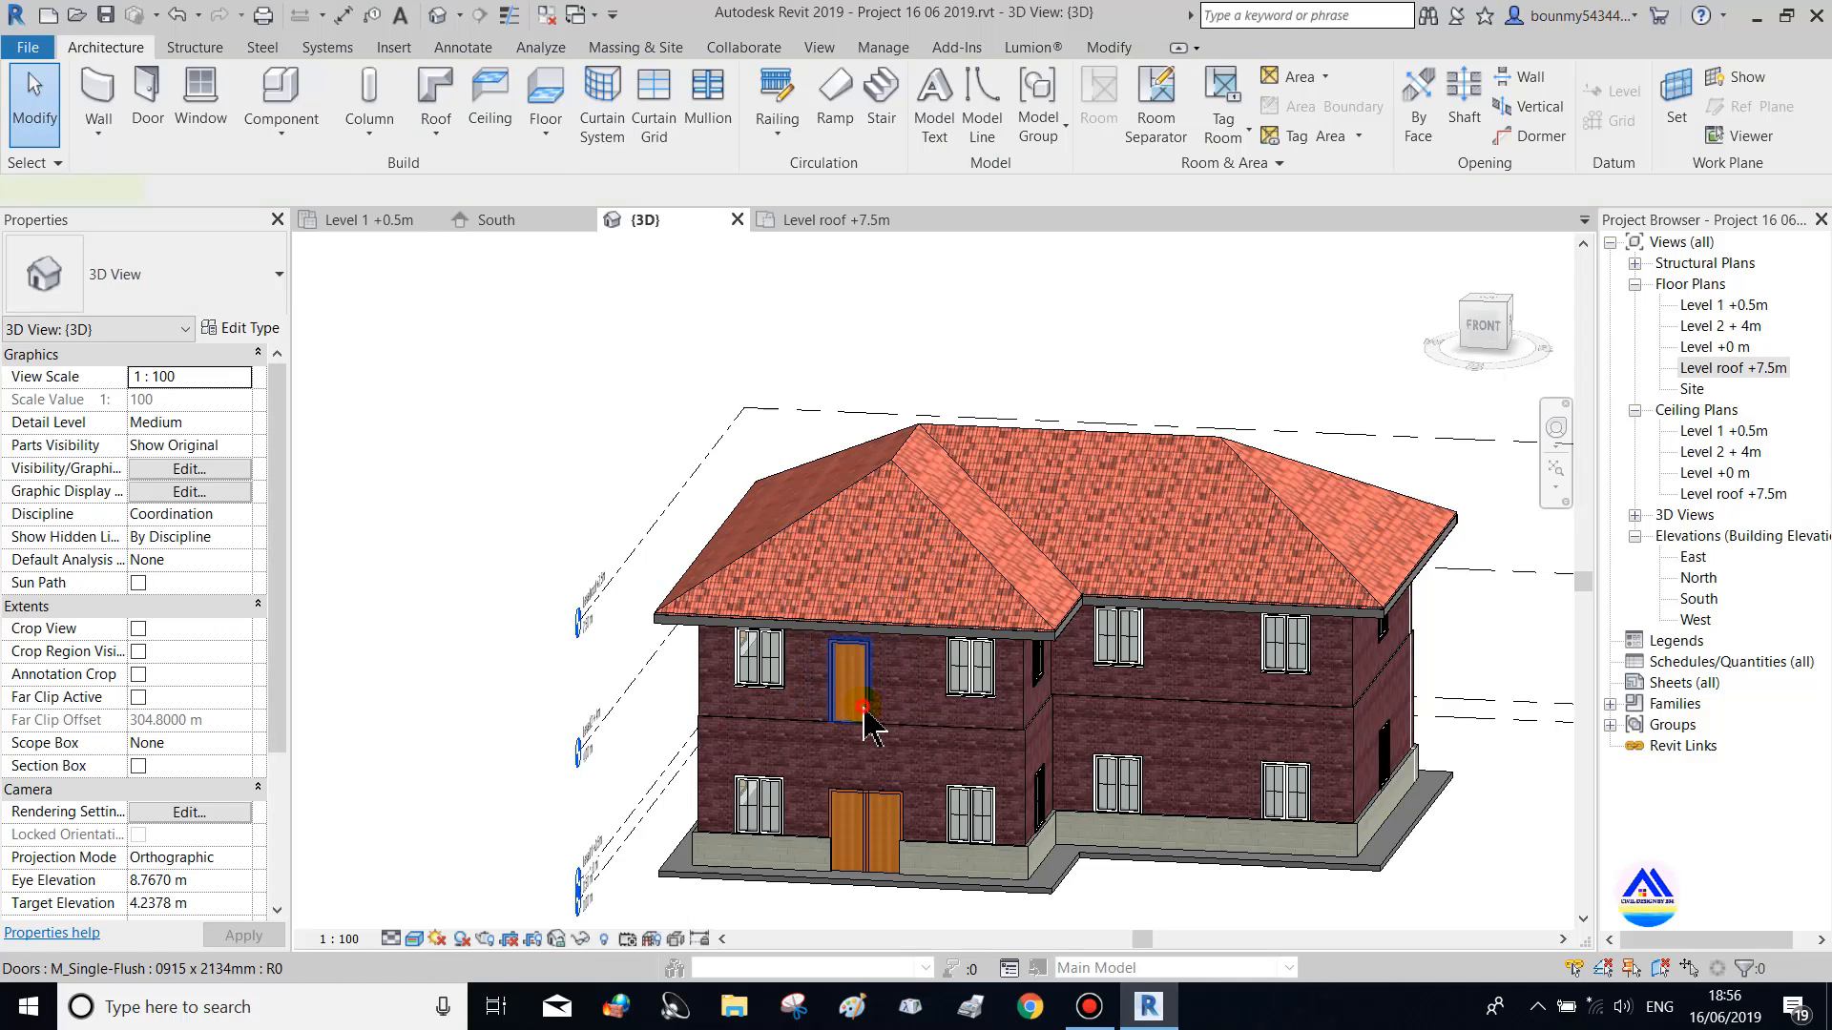
{"action": "left_click", "coordinate": [868, 725]}
{"action": "key", "text": "Delete"}
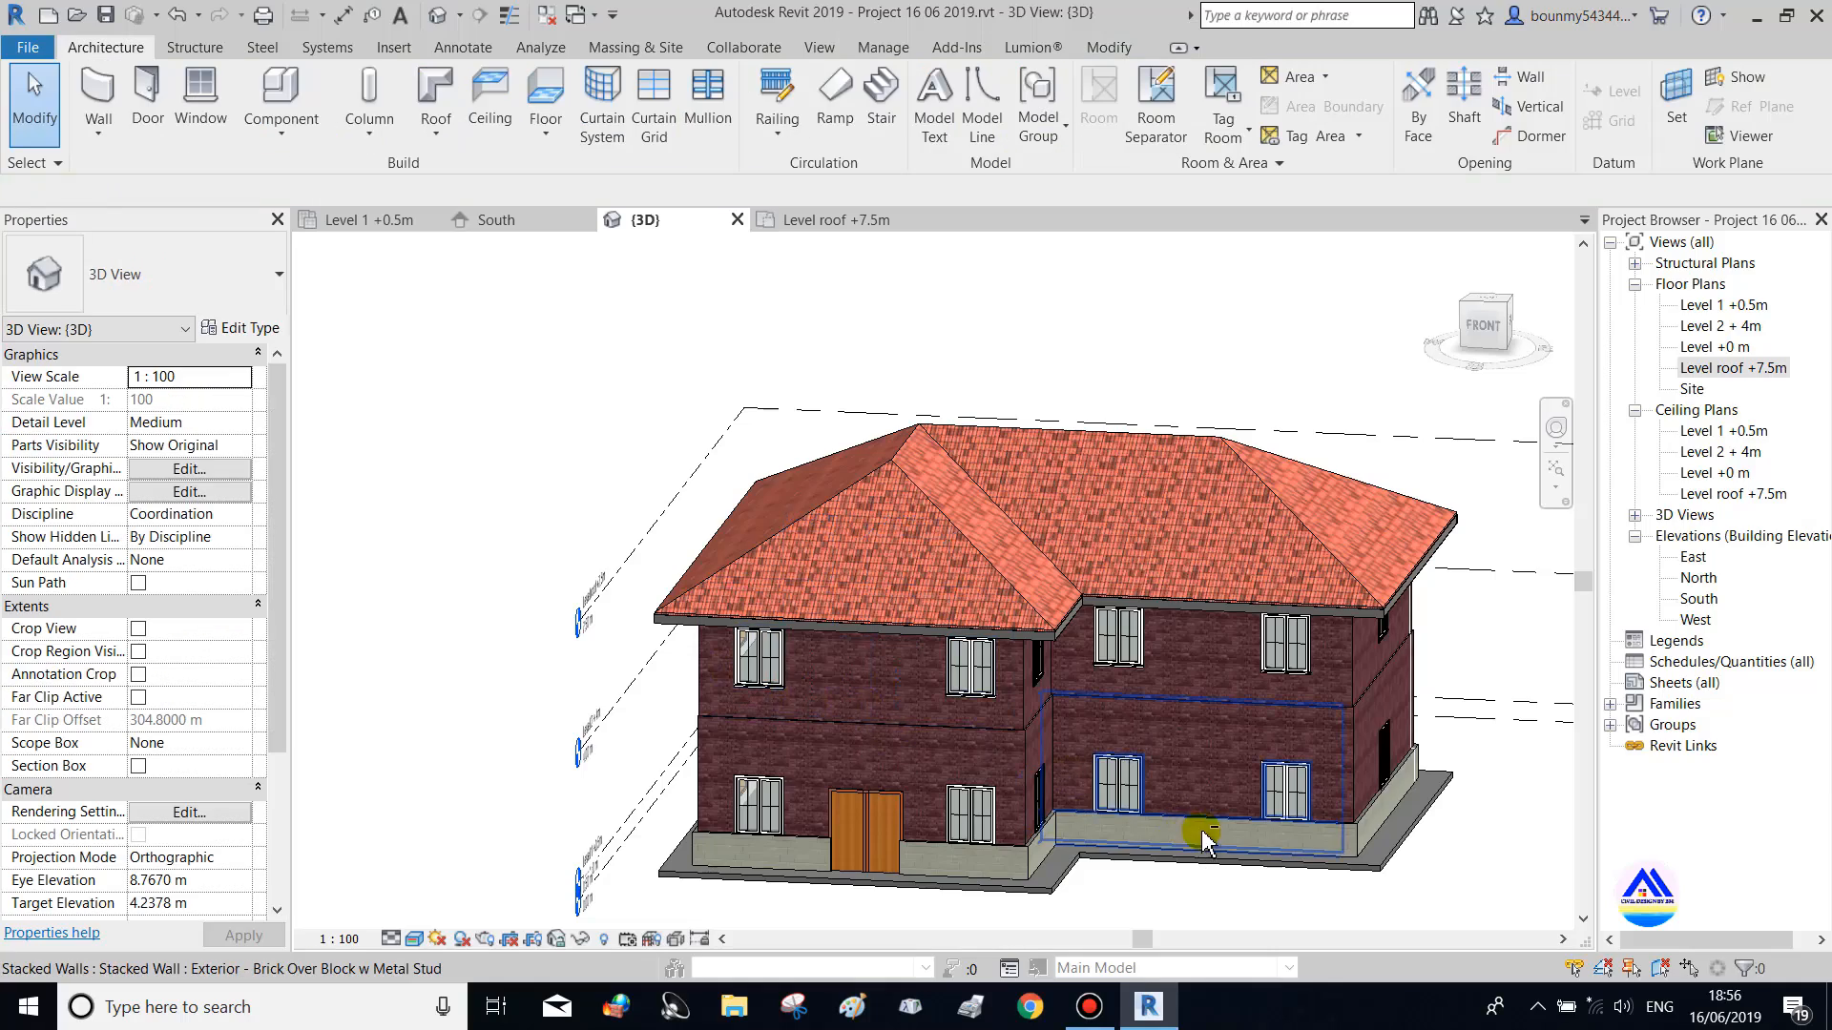
{"action": "middle_click_drag", "start_coordinate": [1206, 839], "coordinate": [1141, 764], "text": "shift"}
{"action": "scroll", "coordinate": [692, 645], "scroll_direction": "up", "scroll_amount": 3}
{"action": "left_click", "coordinate": [693, 645]}
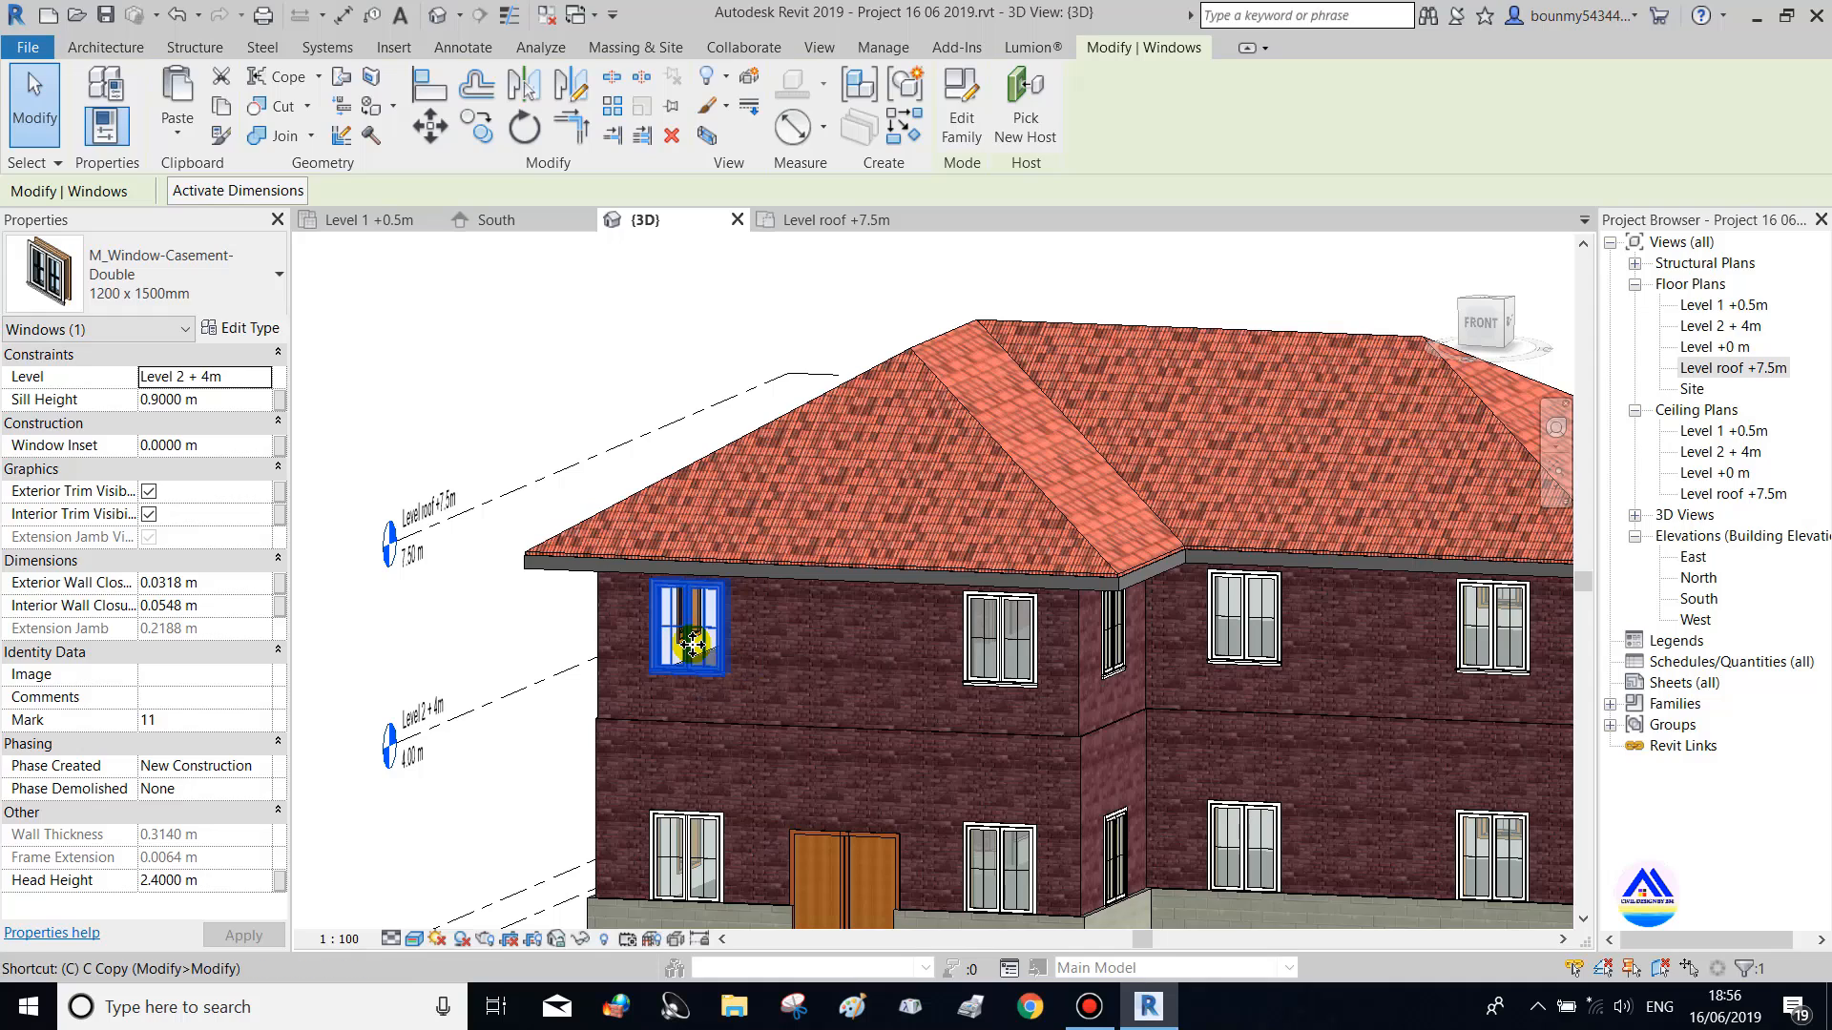
{"action": "key", "text": "c"}
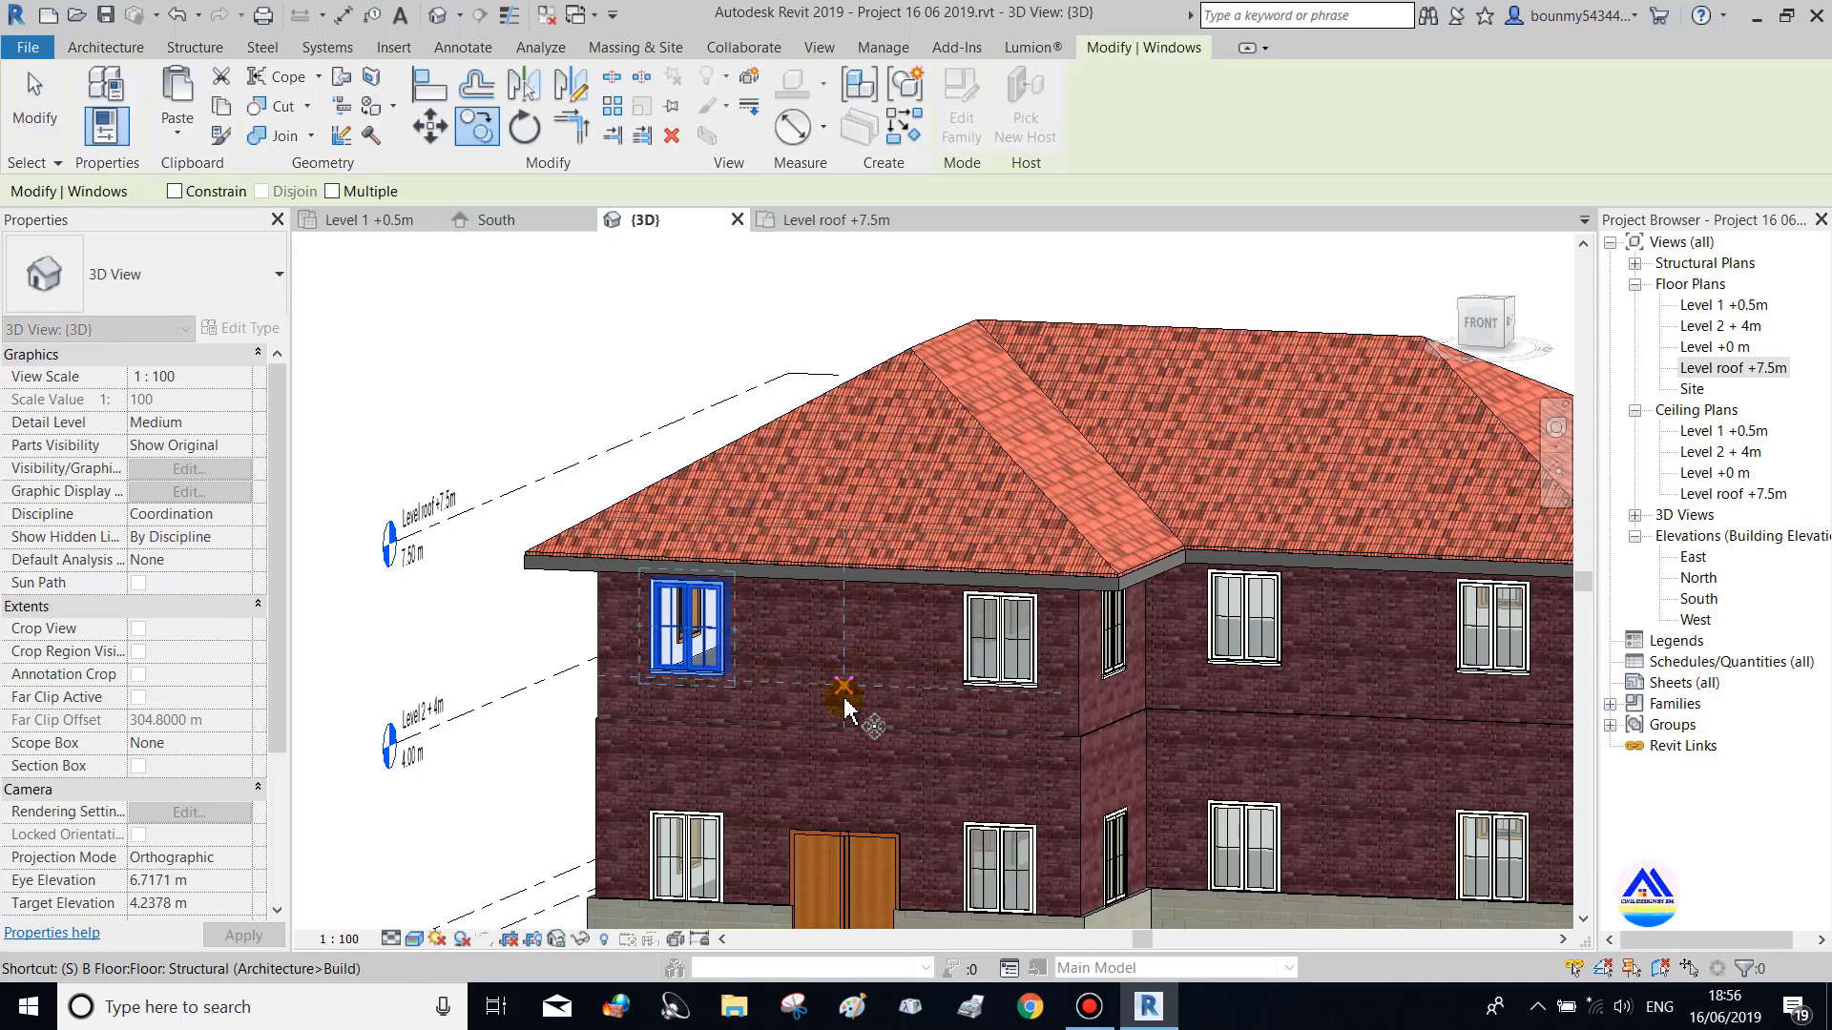
{"action": "left_click", "coordinate": [845, 677]}
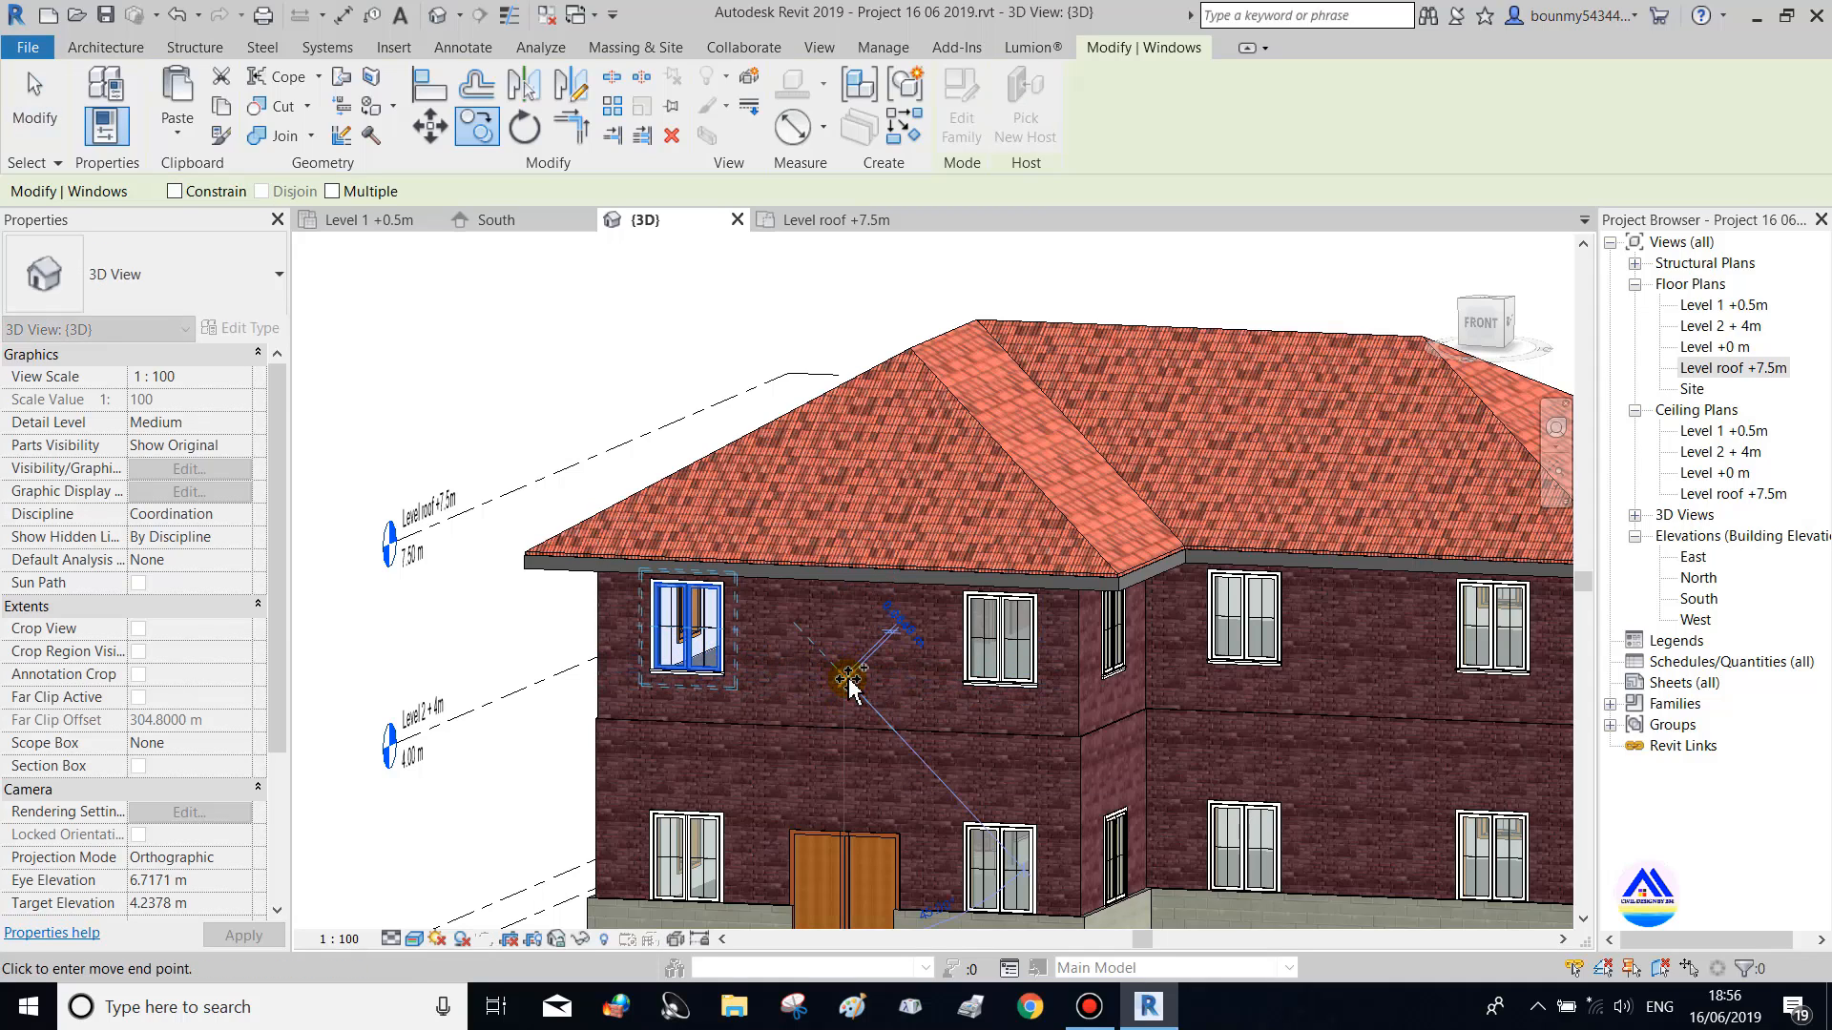
{"action": "key", "text": "Escape"}
{"action": "key", "text": "Escape"}
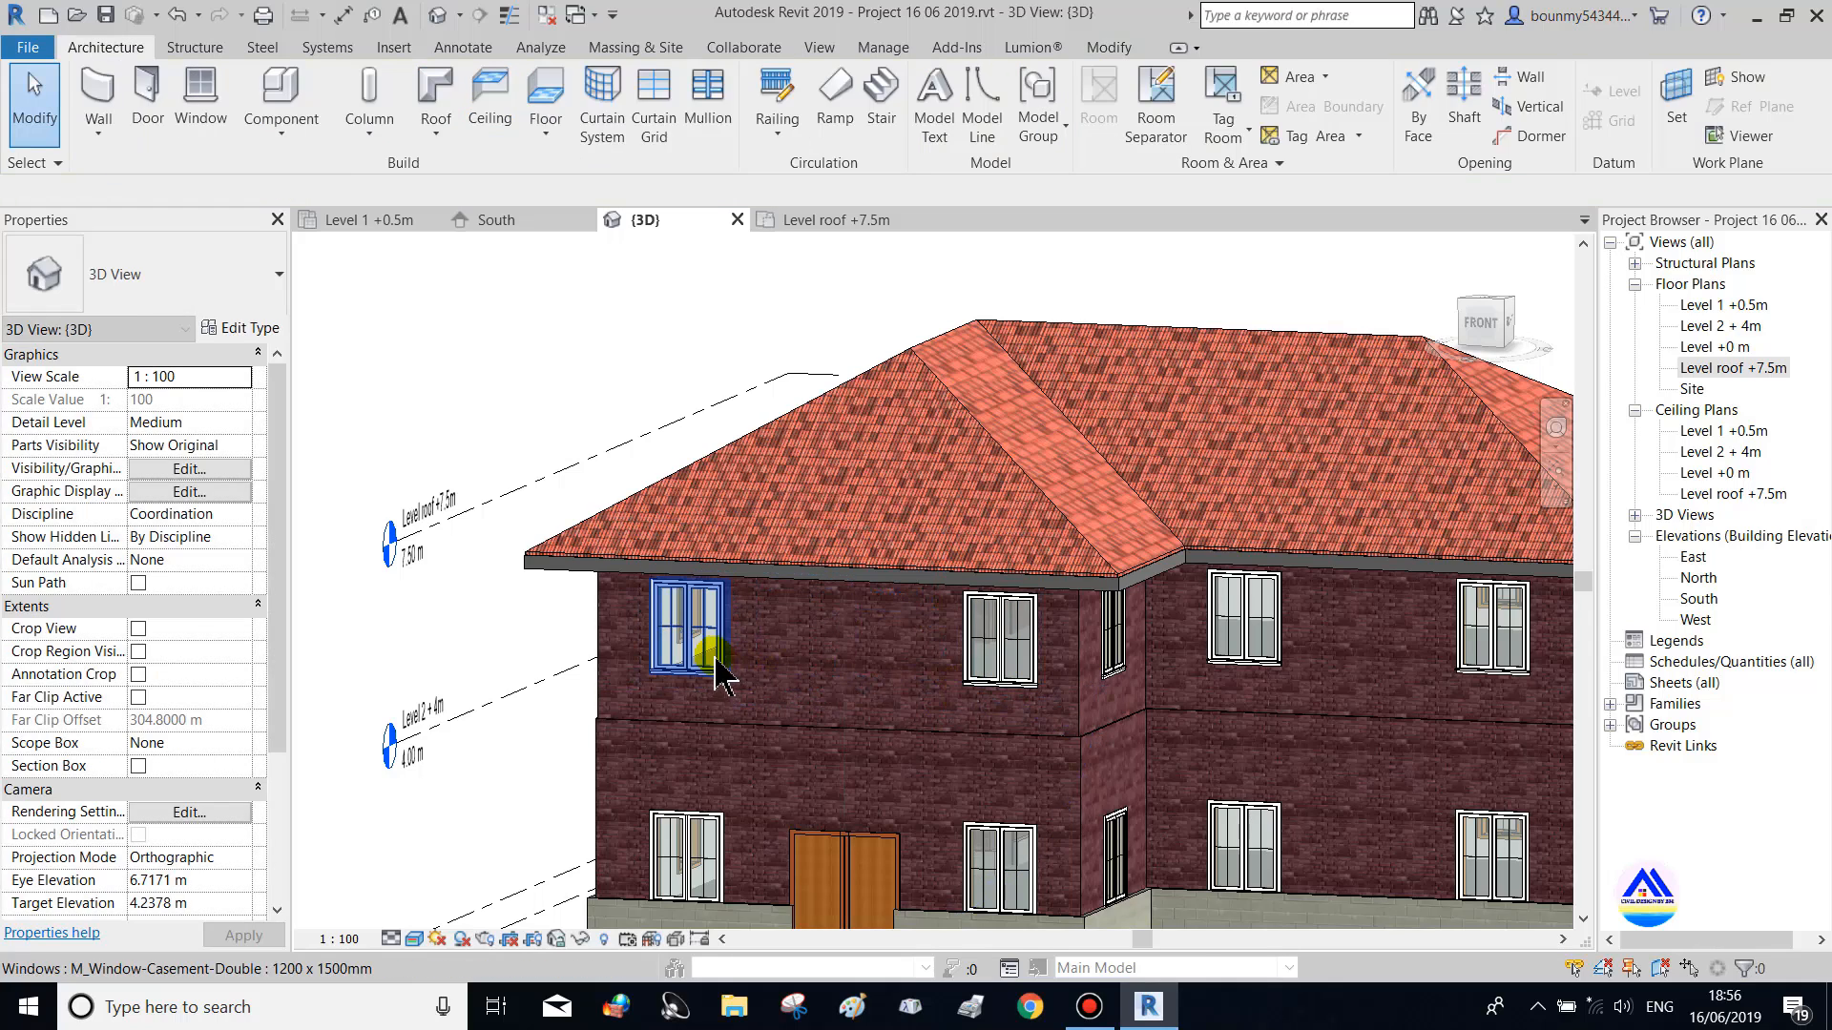
Create a similar 1200 x 1500mm double casement window midway between the two upper-floor windows of the front wing
{"action": "left_click", "coordinate": [718, 668]}
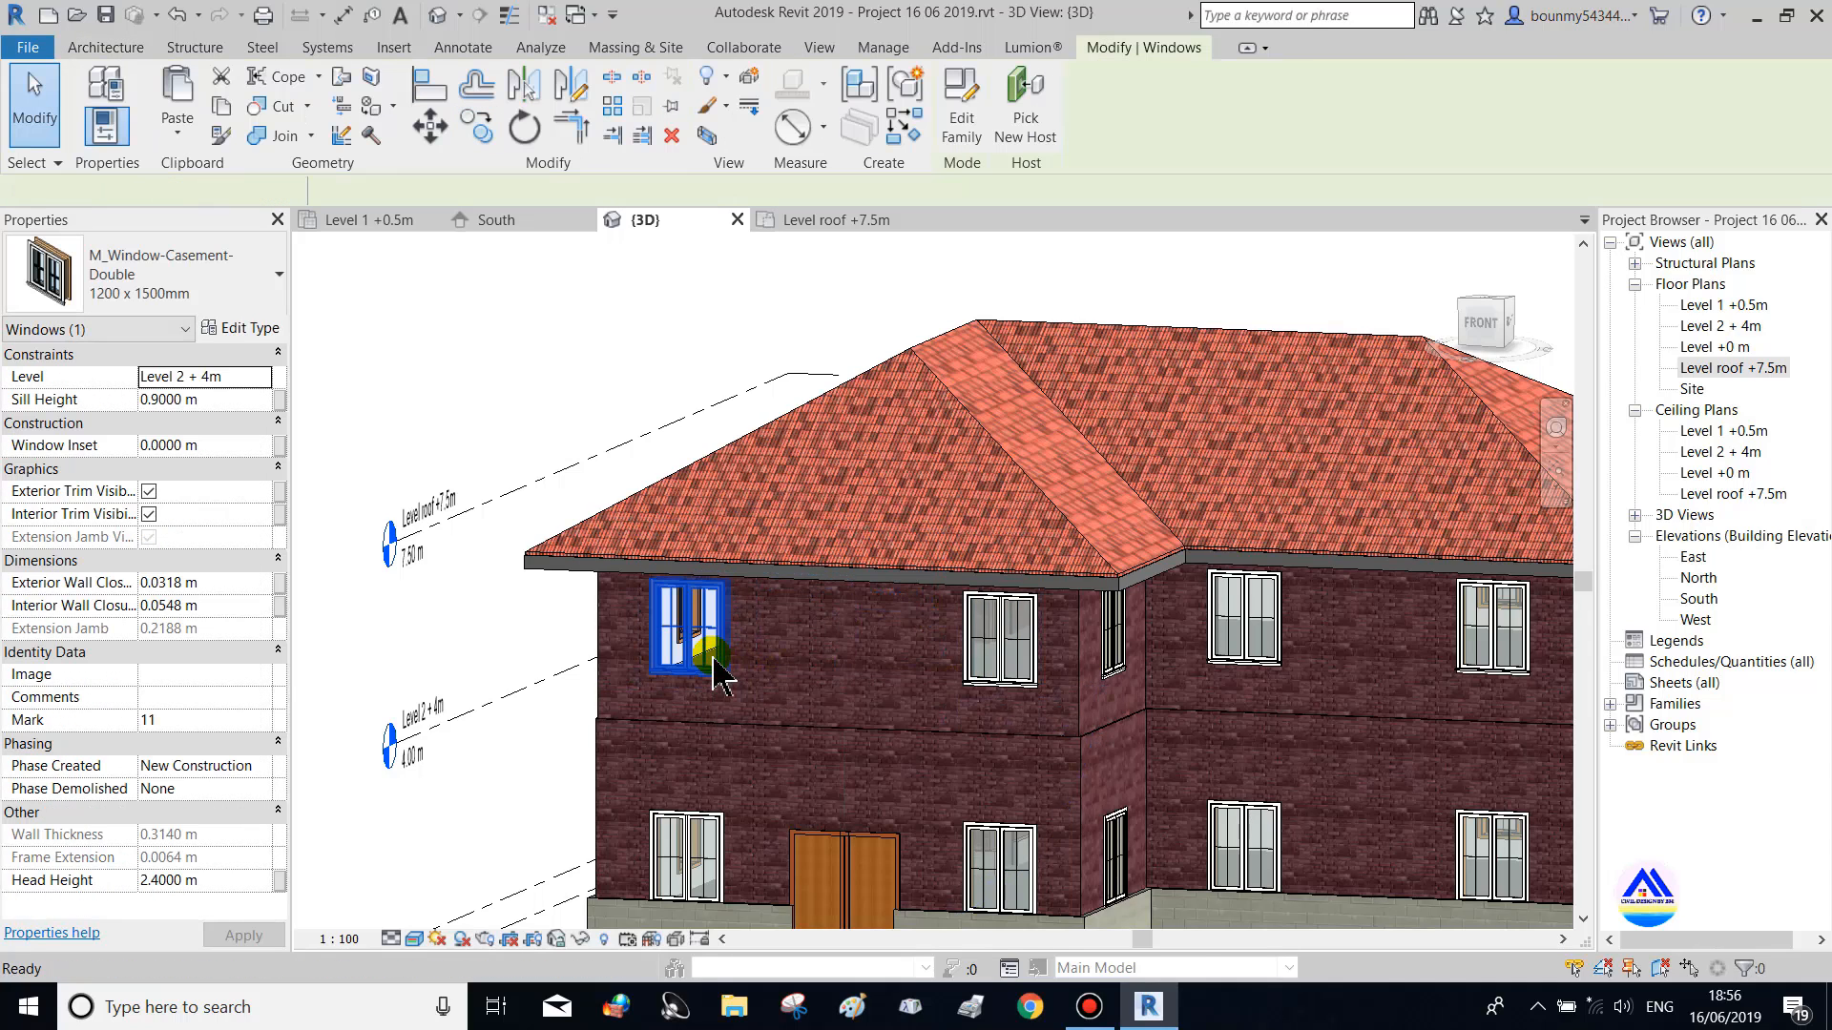
{"action": "key", "text": "c"}
{"action": "key", "text": "s"}
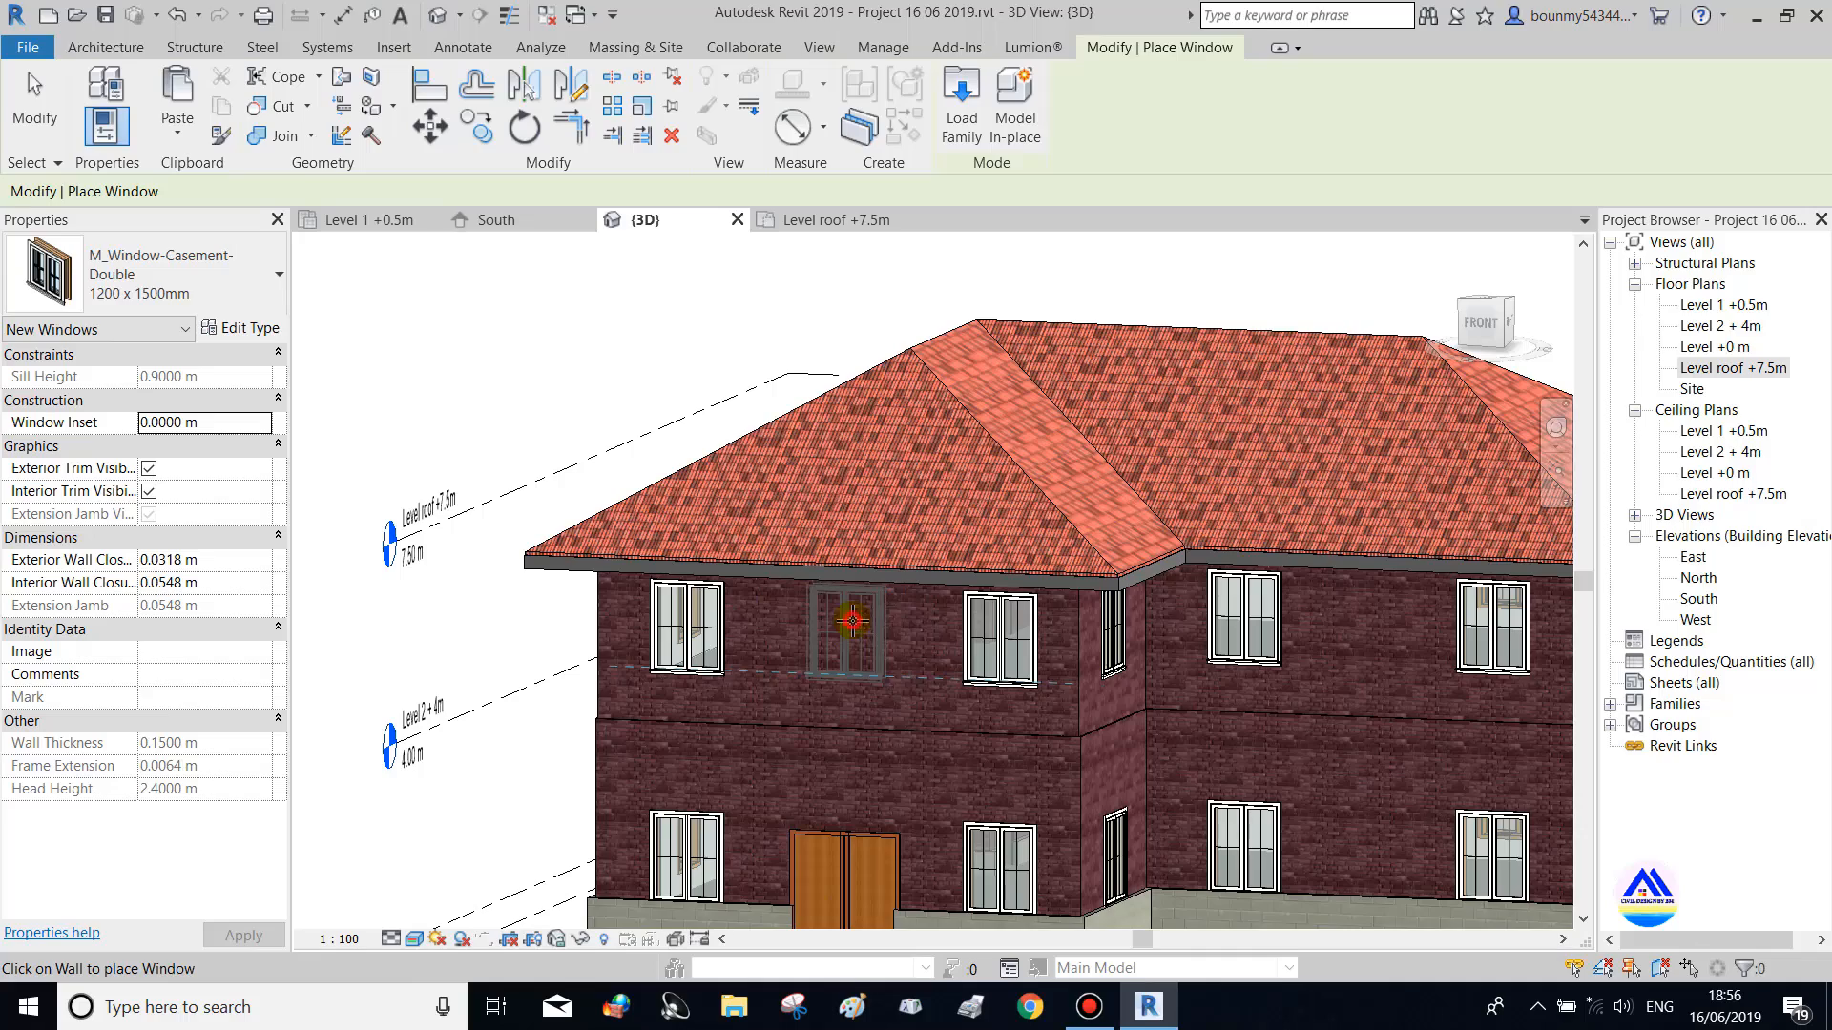
{"action": "key", "text": "Escape"}
{"action": "key", "text": "Escape"}
{"action": "scroll", "coordinate": [927, 728], "scroll_direction": "down", "scroll_amount": 3}
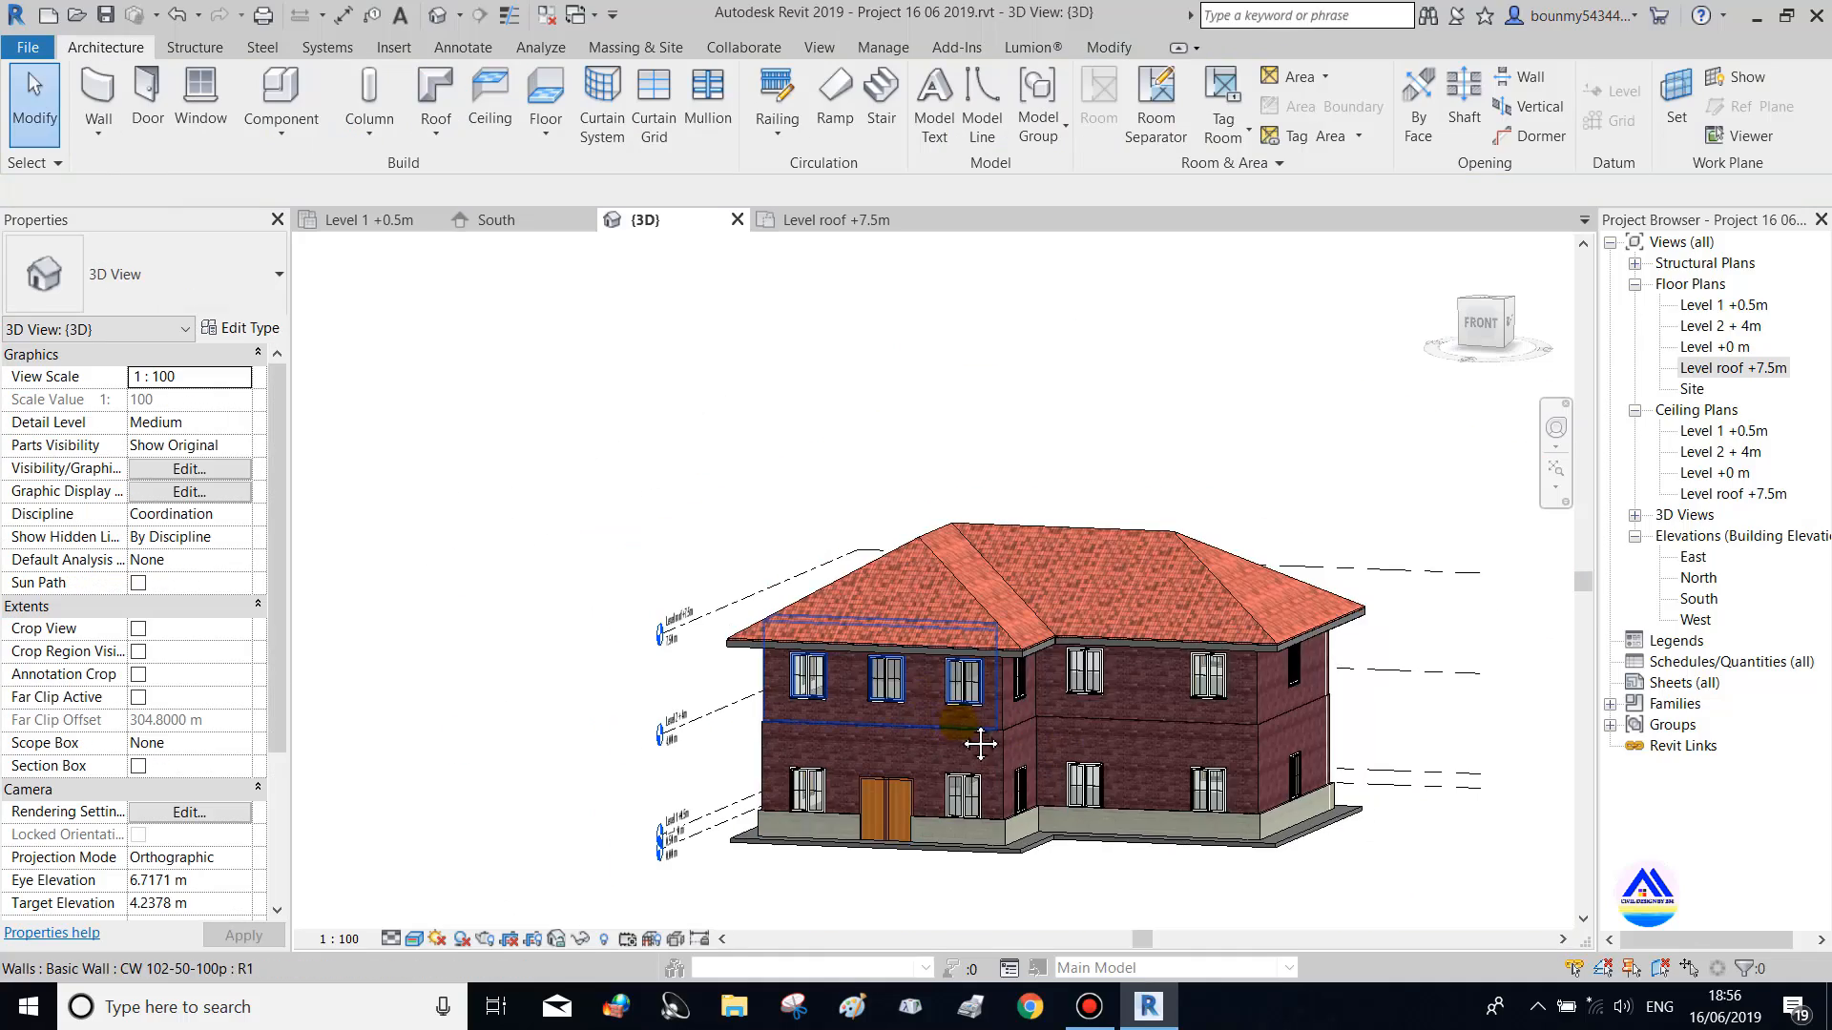
{"action": "scroll", "coordinate": [980, 744], "scroll_direction": "up", "scroll_amount": 5}
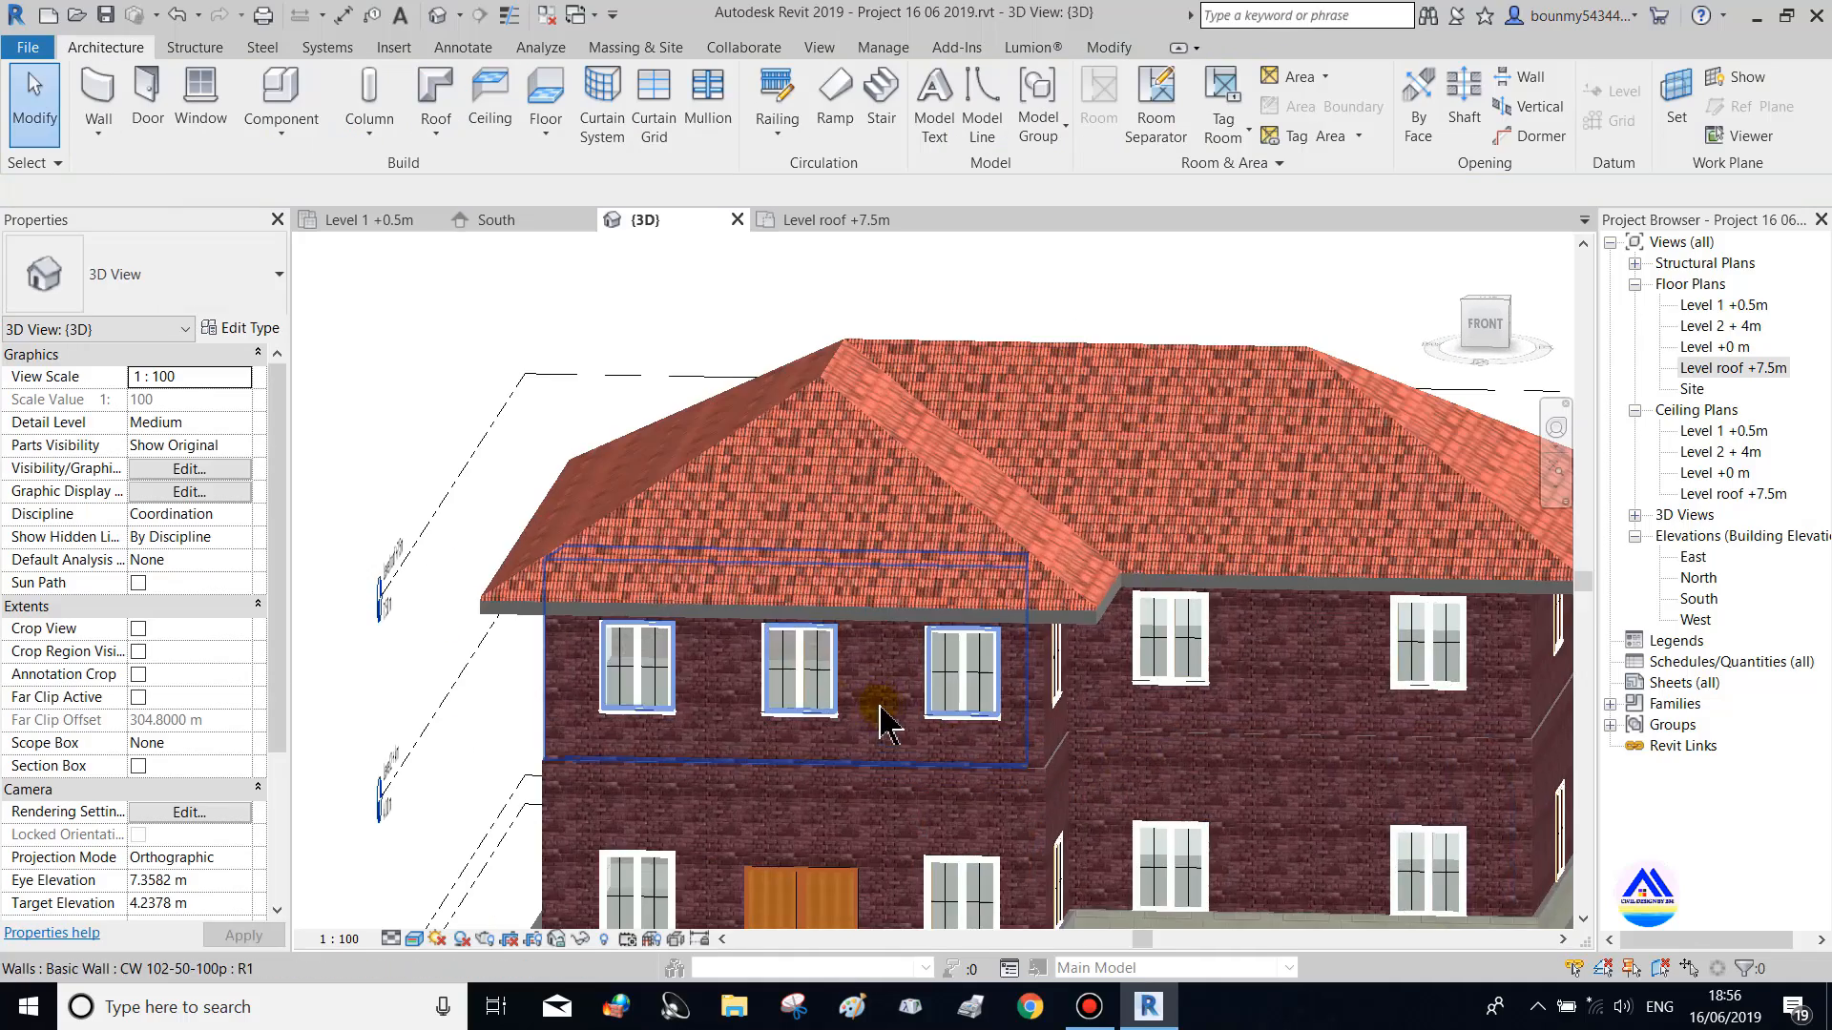
{"action": "left_click", "coordinate": [983, 730]}
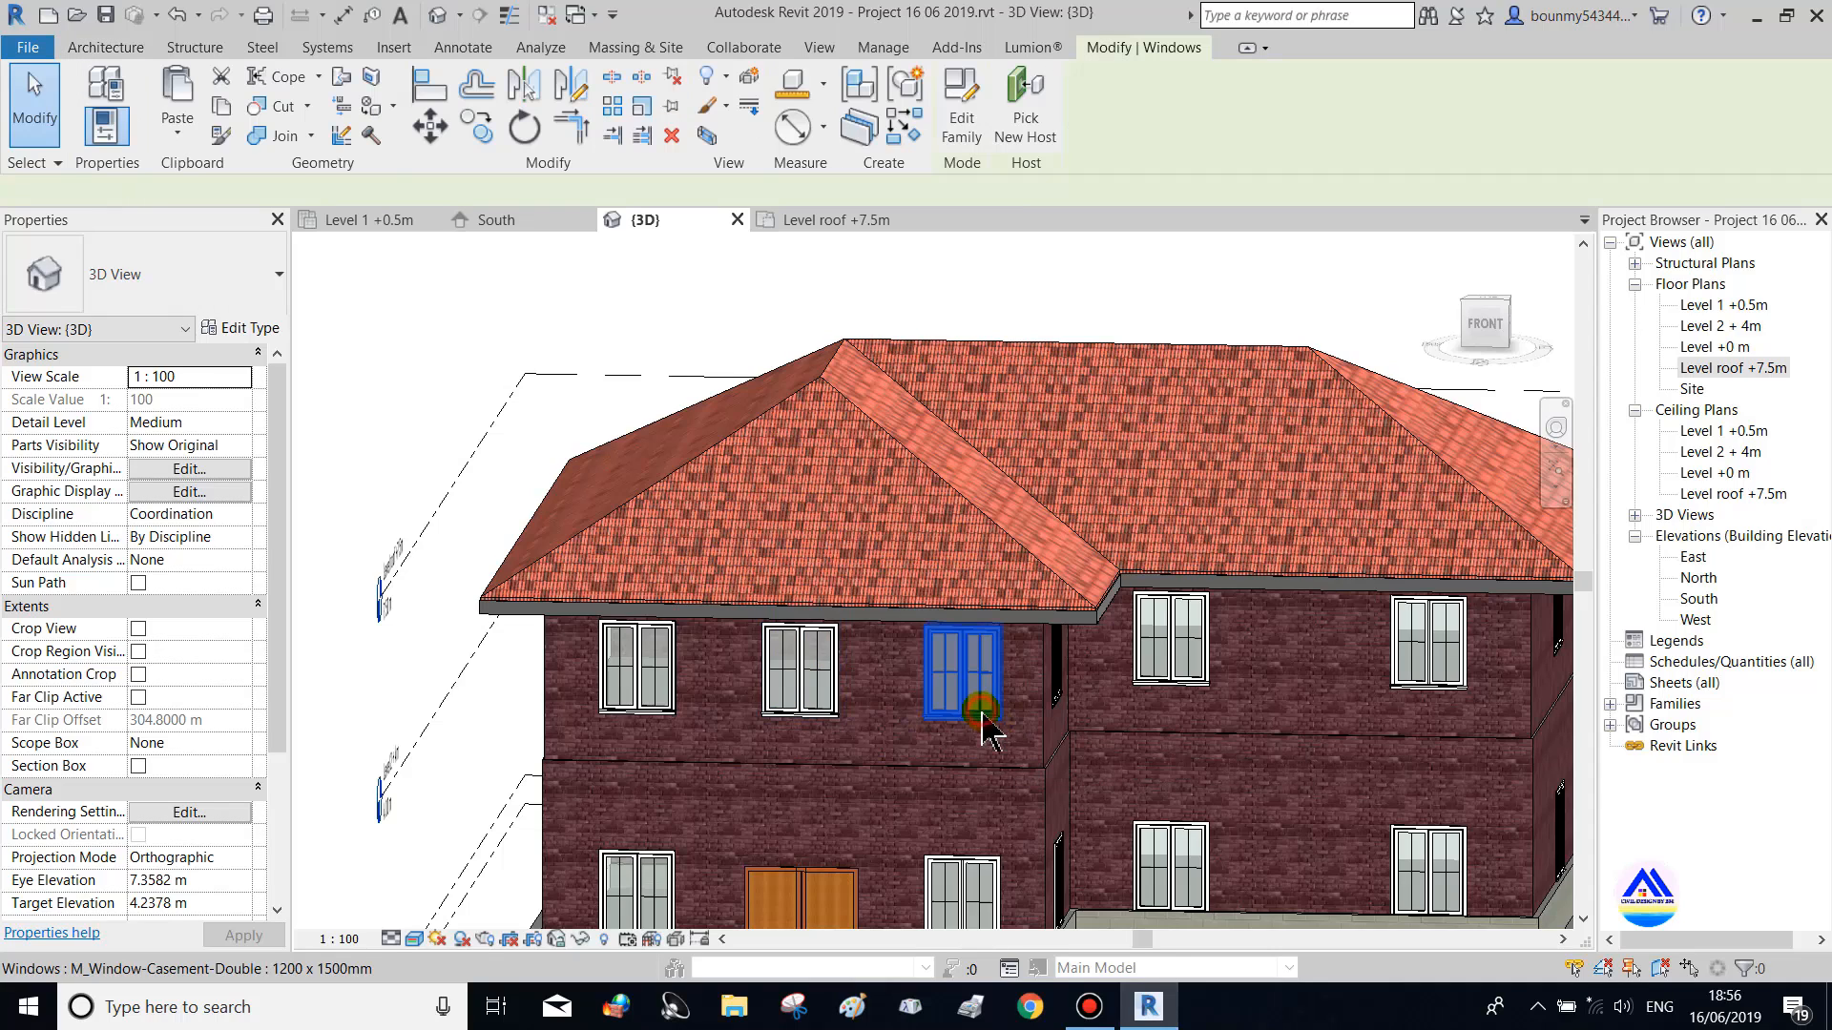
{"action": "left_click", "coordinate": [899, 119]}
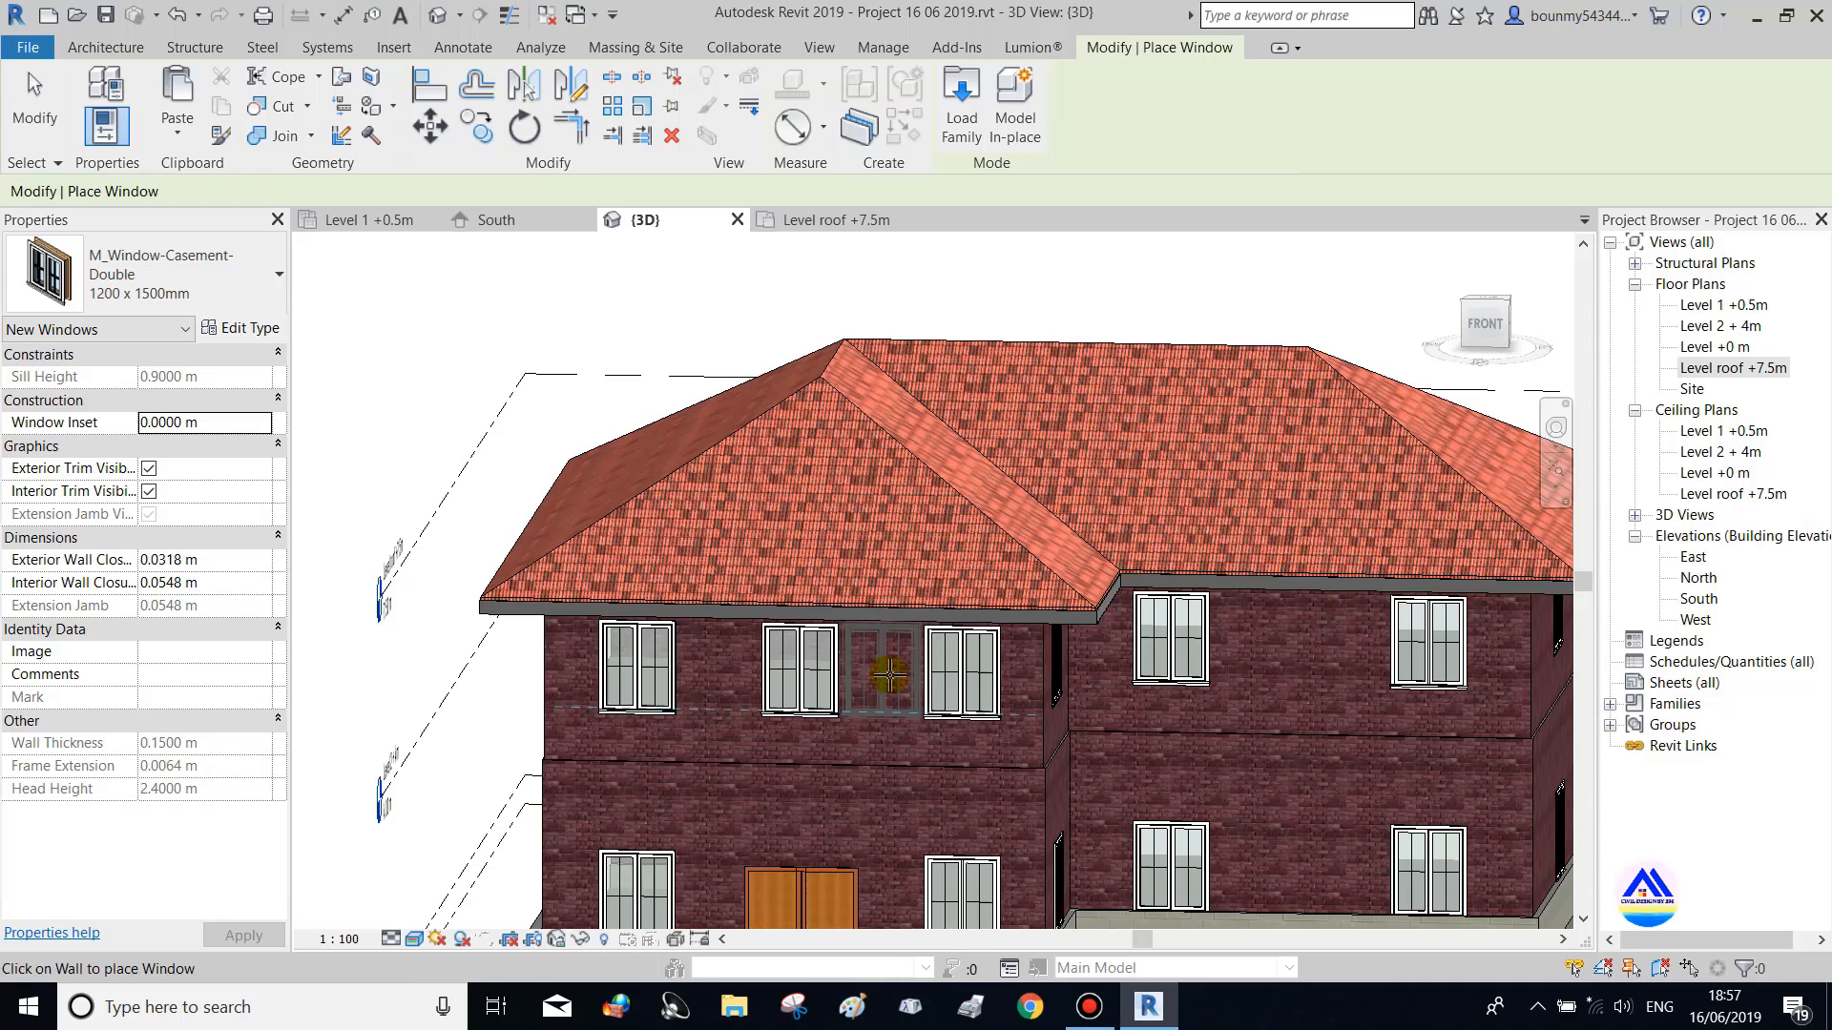
{"action": "key", "text": "Escape"}
{"action": "key", "text": "Escape"}
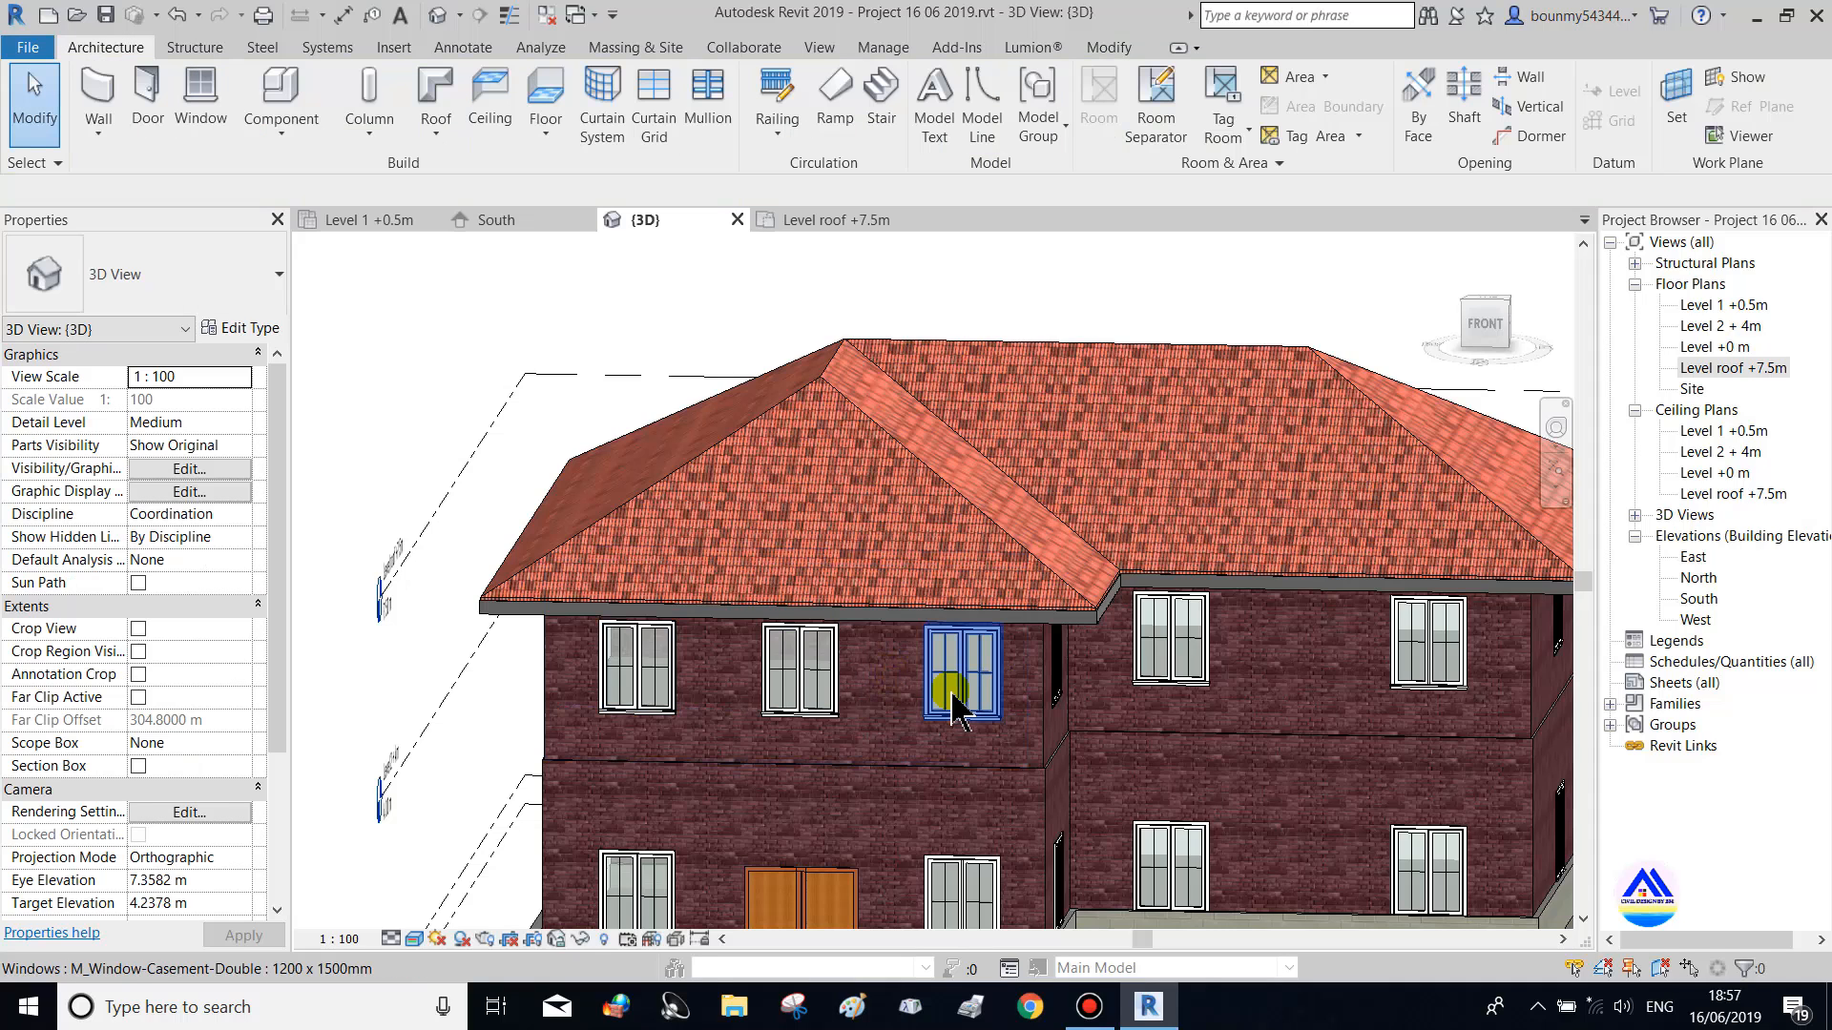
Set the sill height of the four front ground-floor casement windows to 1.0 m
{"action": "middle_click_drag", "start_coordinate": [1165, 748], "coordinate": [1042, 761], "text": "shift"}
{"action": "scroll", "coordinate": [642, 829], "scroll_direction": "up", "scroll_amount": 2}
{"action": "middle_click_drag", "start_coordinate": [892, 822], "coordinate": [988, 720]}
{"action": "left_click", "coordinate": [989, 718]}
{"action": "left_click", "coordinate": [476, 681], "text": "ctrl"}
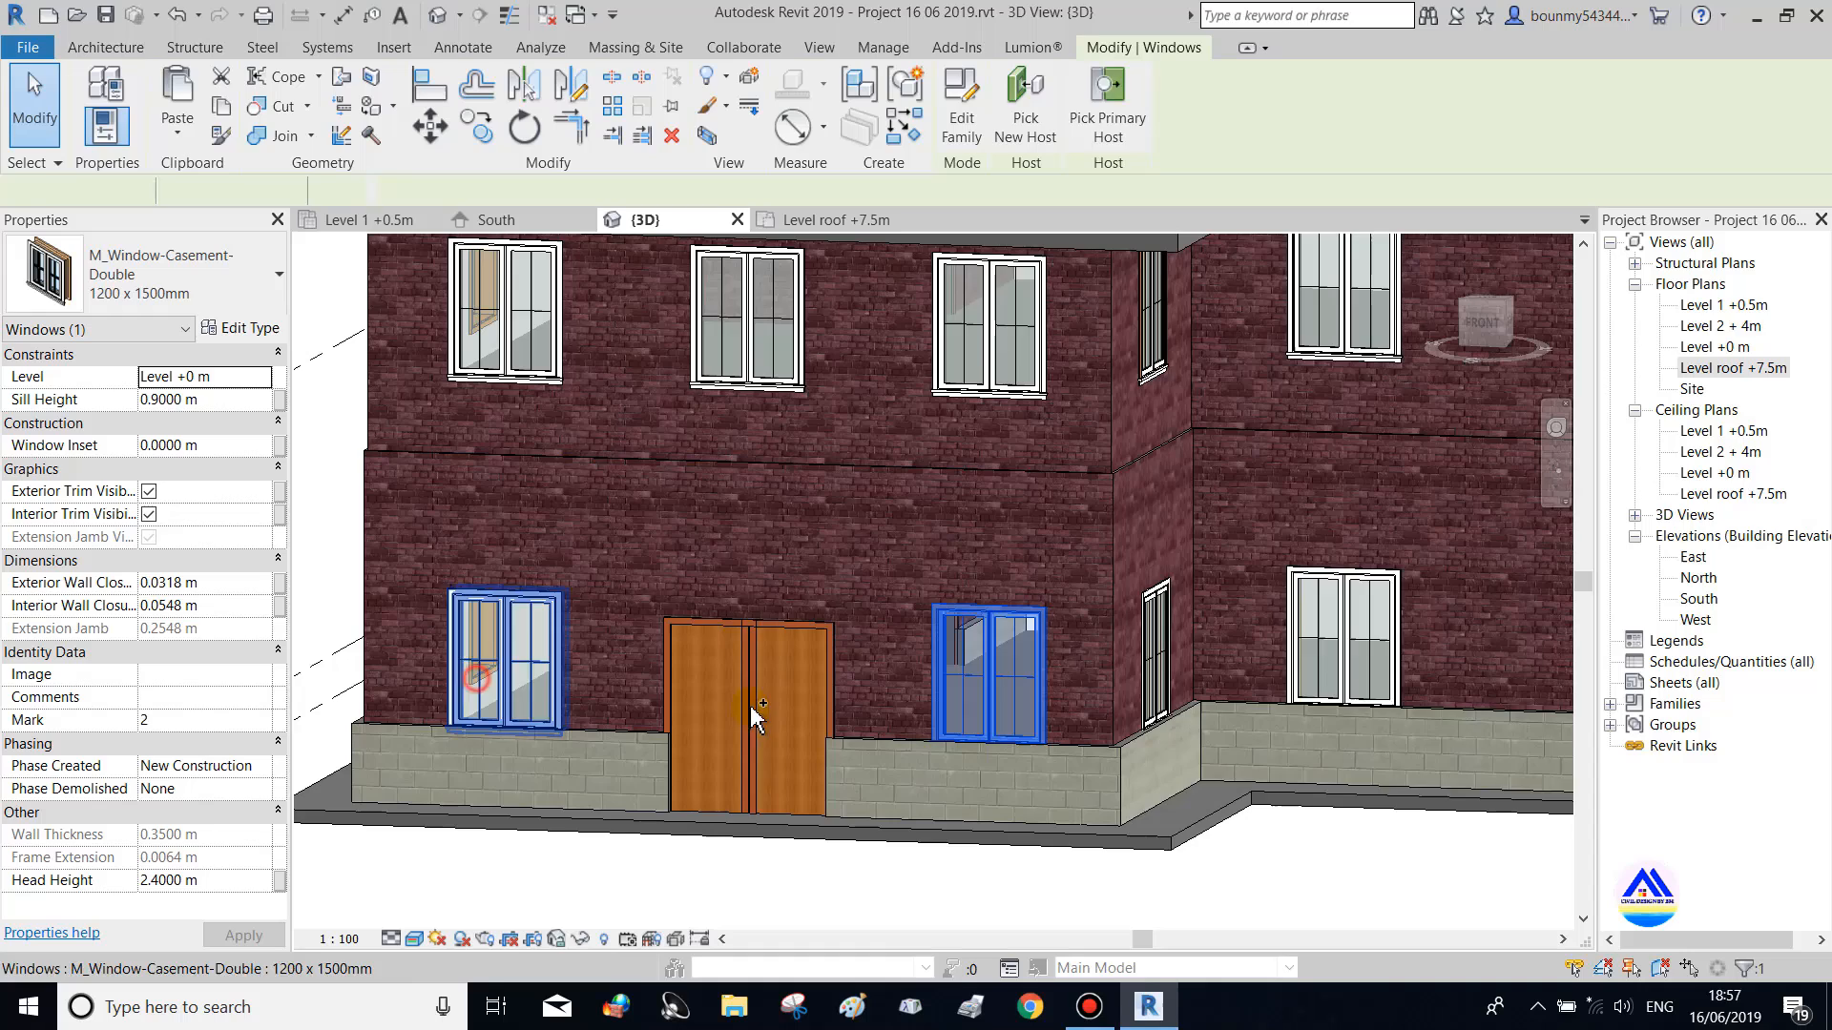
{"action": "left_click", "coordinate": [1324, 675], "text": "ctrl"}
{"action": "scroll", "coordinate": [1345, 787], "scroll_direction": "down", "scroll_amount": 2}
{"action": "middle_click_drag", "start_coordinate": [1345, 787], "coordinate": [1123, 756]}
{"action": "left_click", "coordinate": [1393, 680], "text": "ctrl"}
{"action": "scroll", "coordinate": [740, 716], "scroll_direction": "up", "scroll_amount": 3}
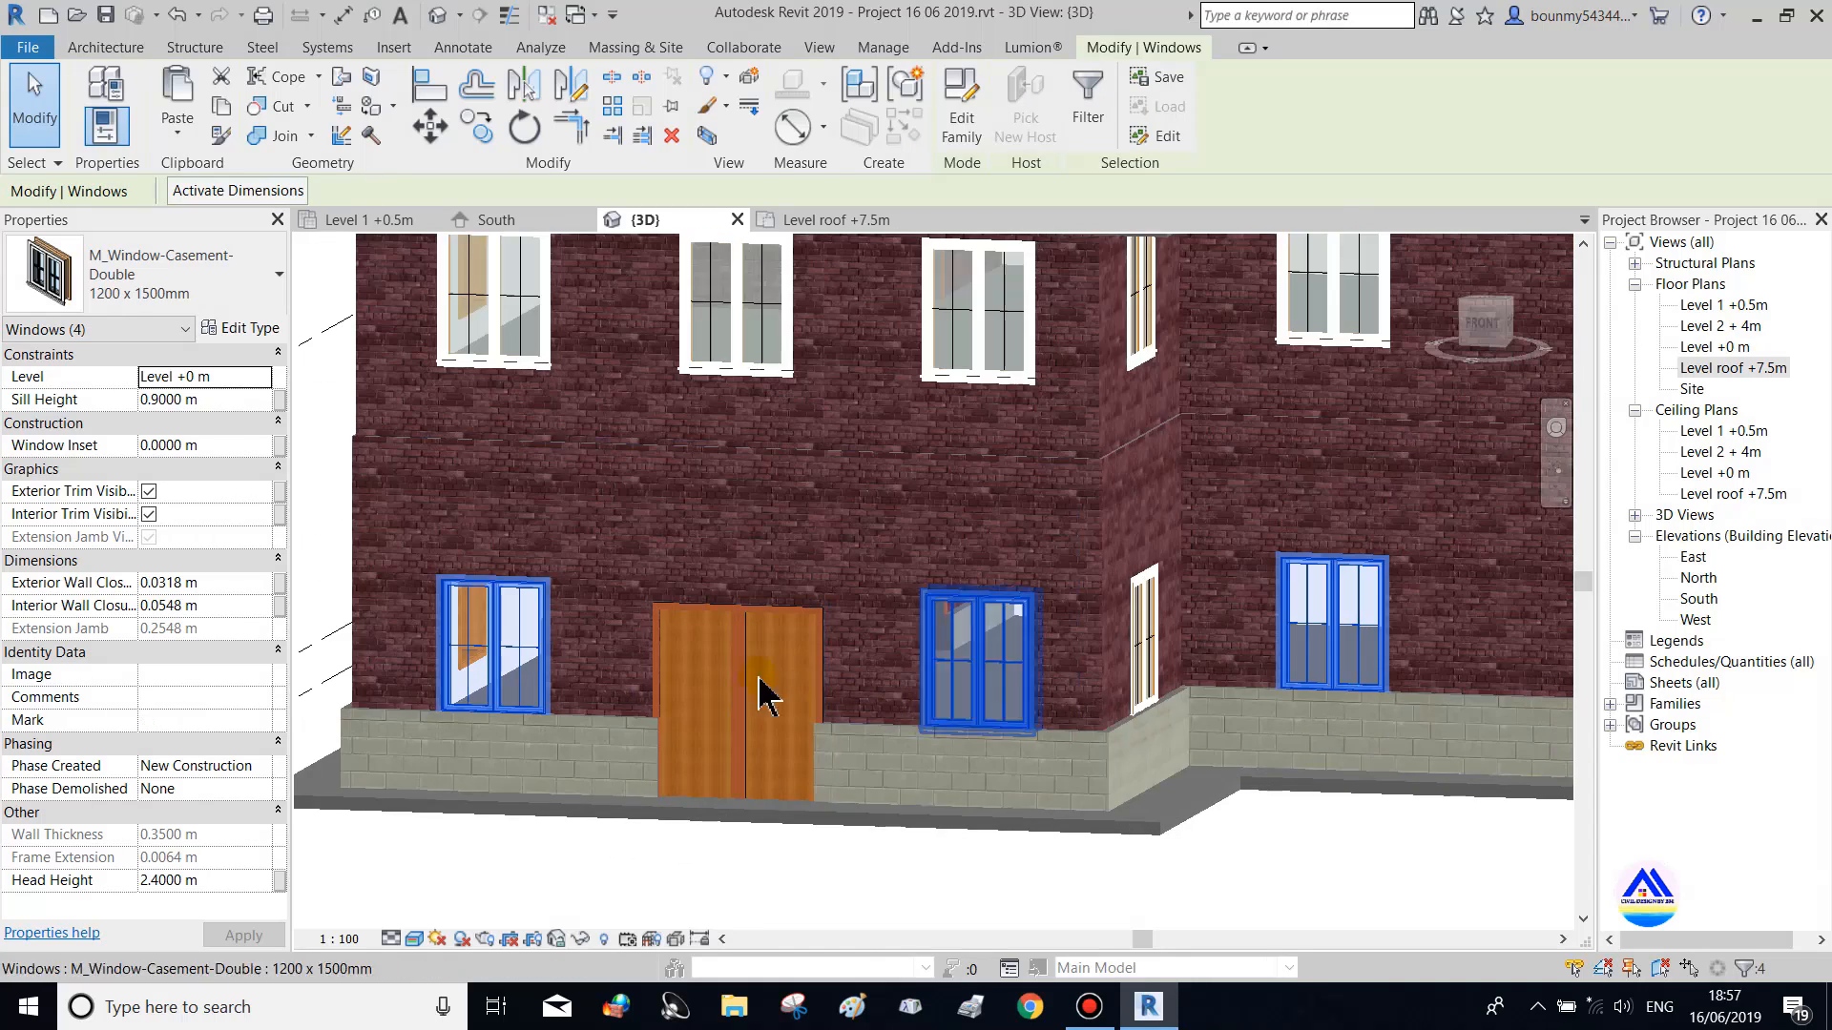
{"action": "left_click", "coordinate": [152, 399]}
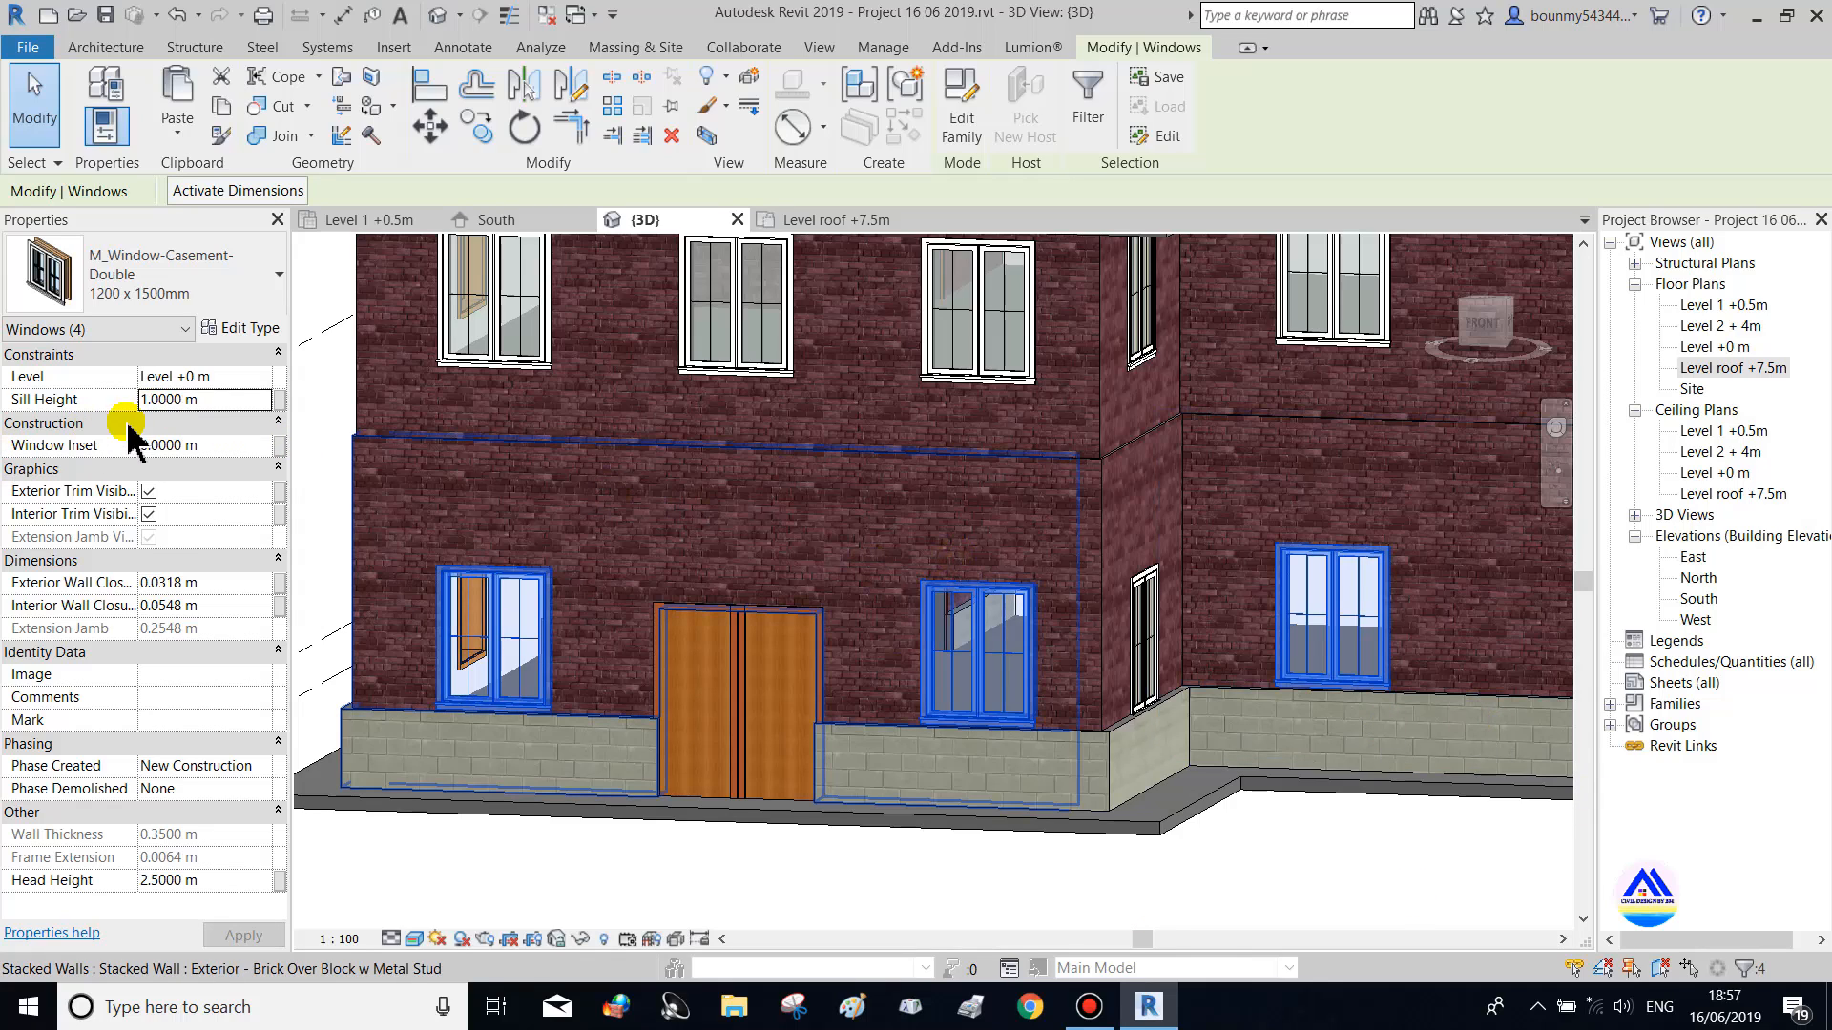
Set the sill height of the four selected ground-floor windows to 0.9 m and clear the selection
{"action": "left_click", "coordinate": [225, 399]}
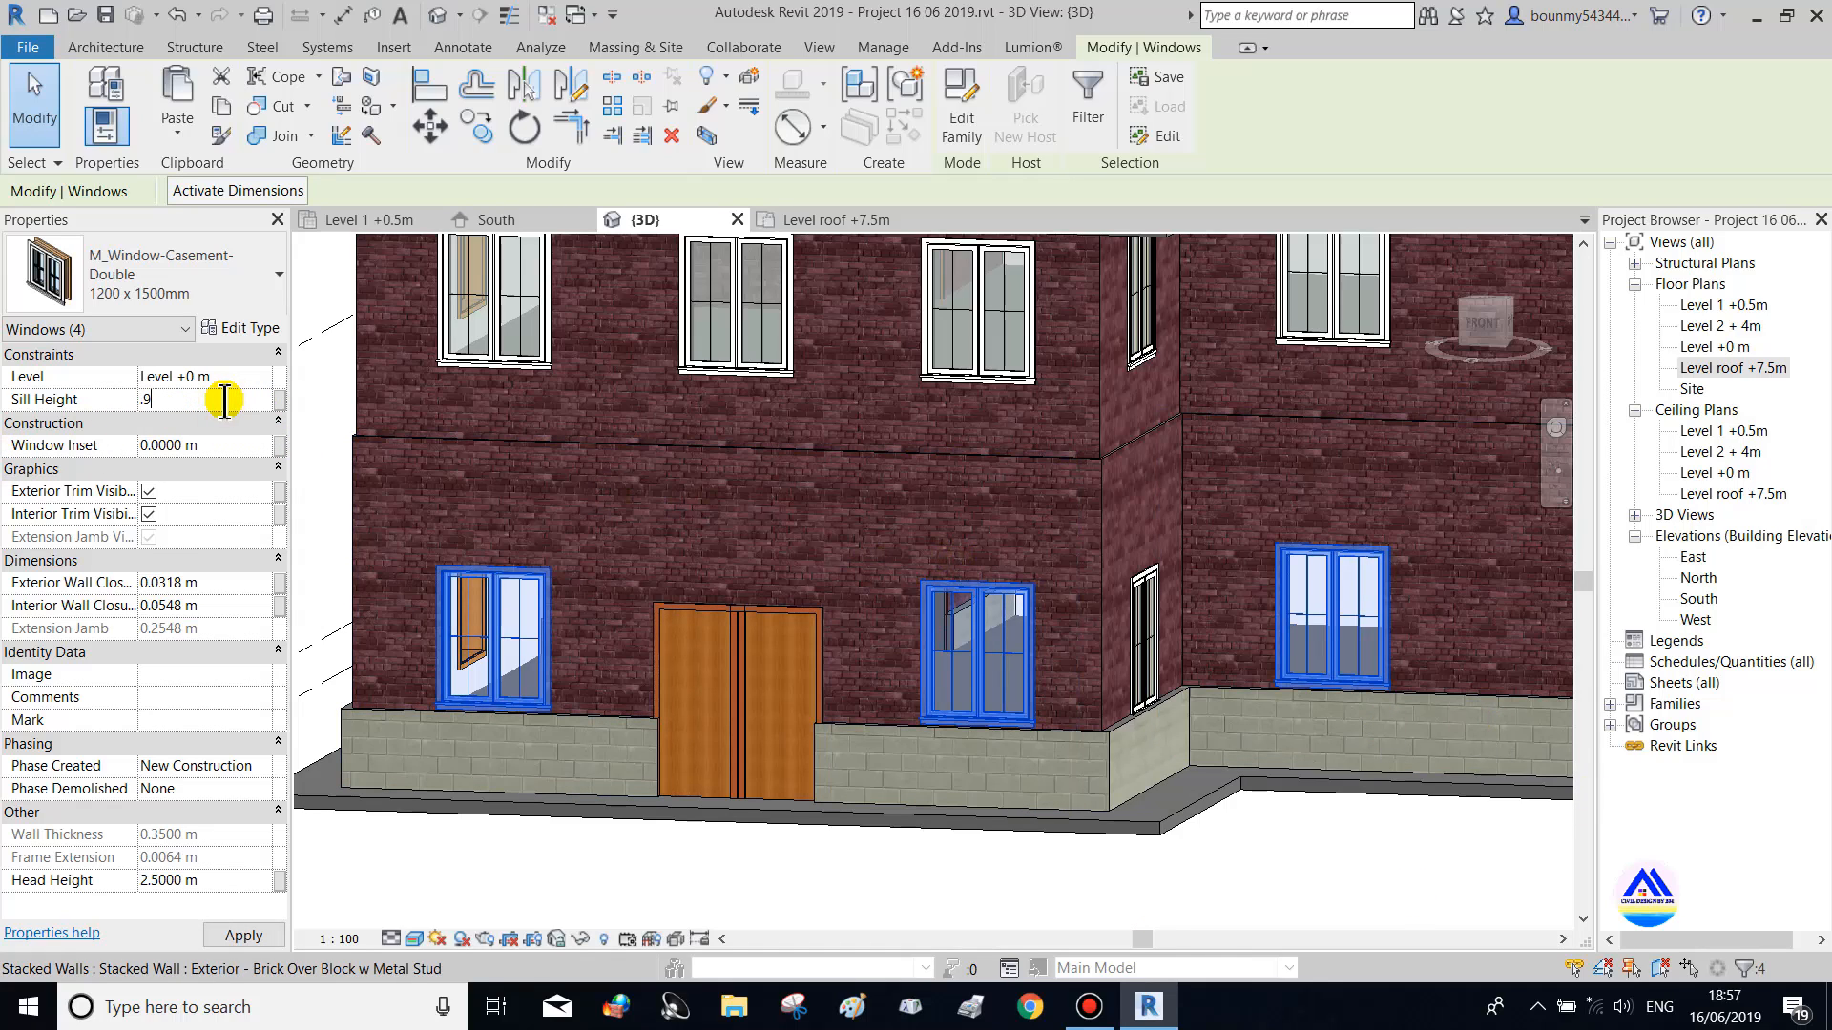
{"action": "left_click", "coordinate": [1355, 866]}
{"action": "scroll", "coordinate": [1241, 849], "scroll_direction": "down", "scroll_amount": 3}
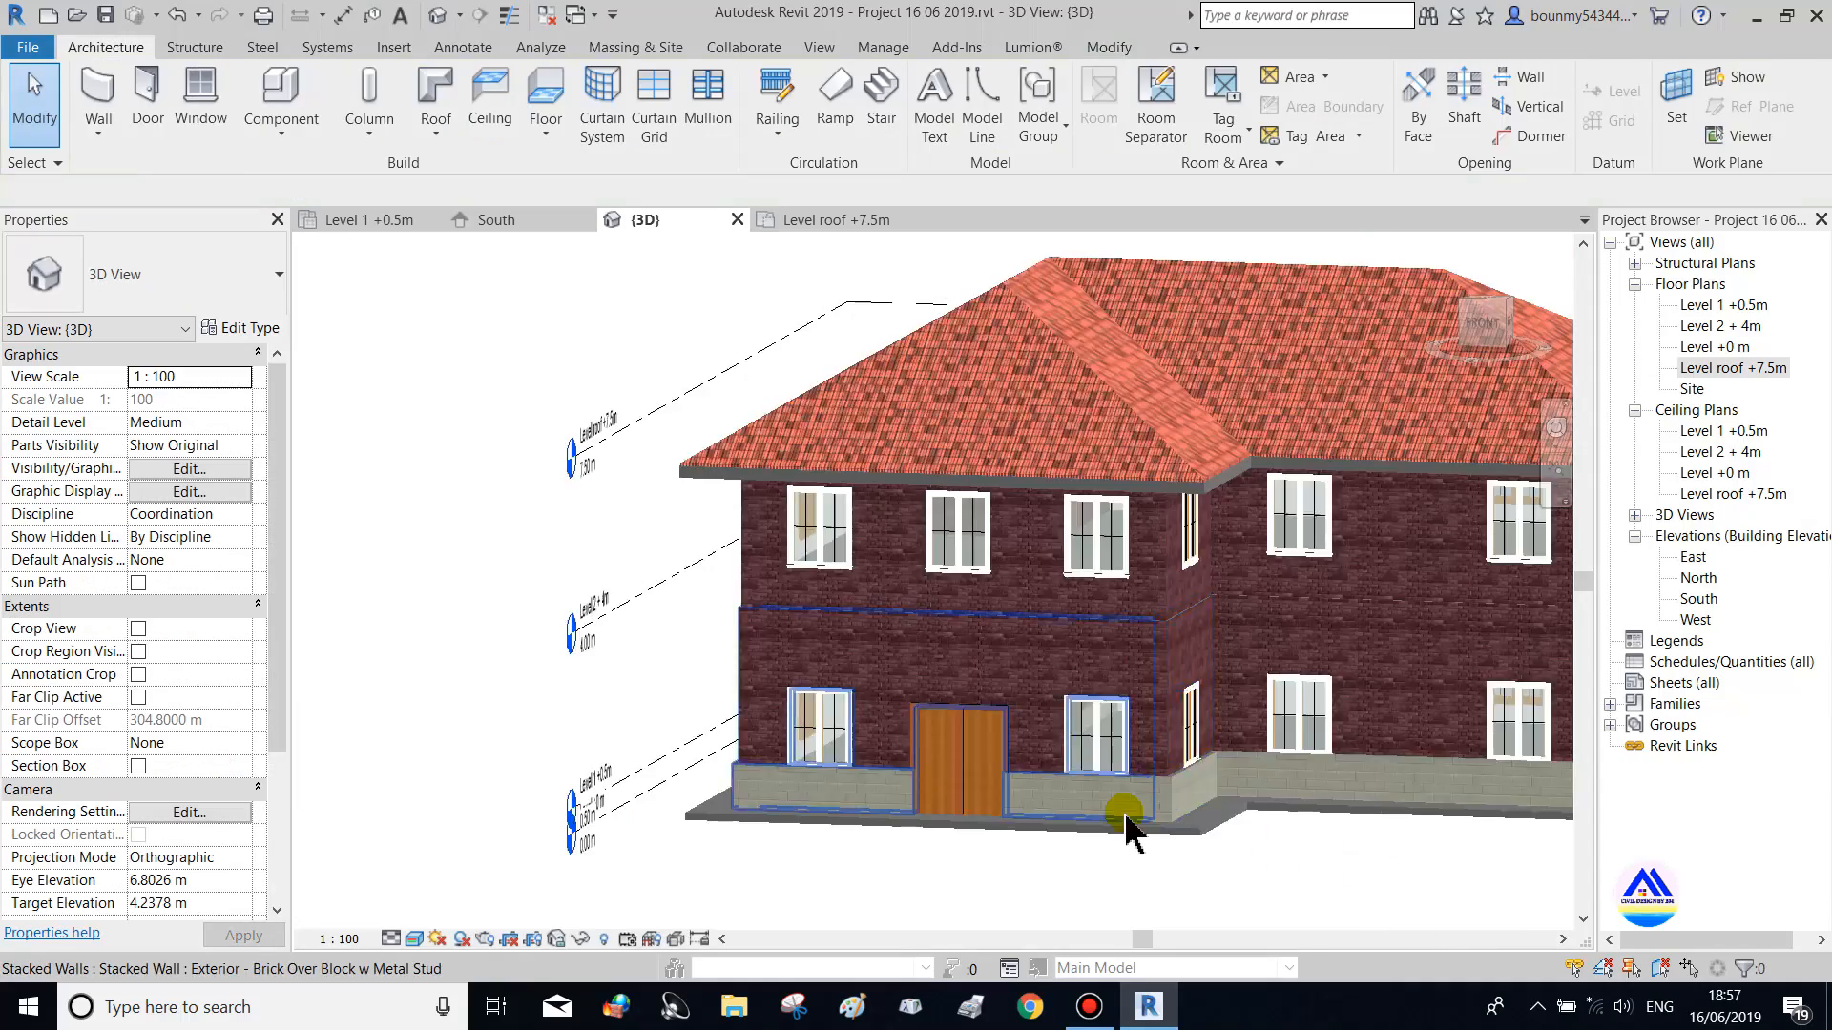
Set the roof fascia's horizontal profile offset to -0.15 m
{"action": "scroll", "coordinate": [1126, 830], "scroll_direction": "down", "scroll_amount": 2}
{"action": "scroll", "coordinate": [1369, 596], "scroll_direction": "up", "scroll_amount": 8}
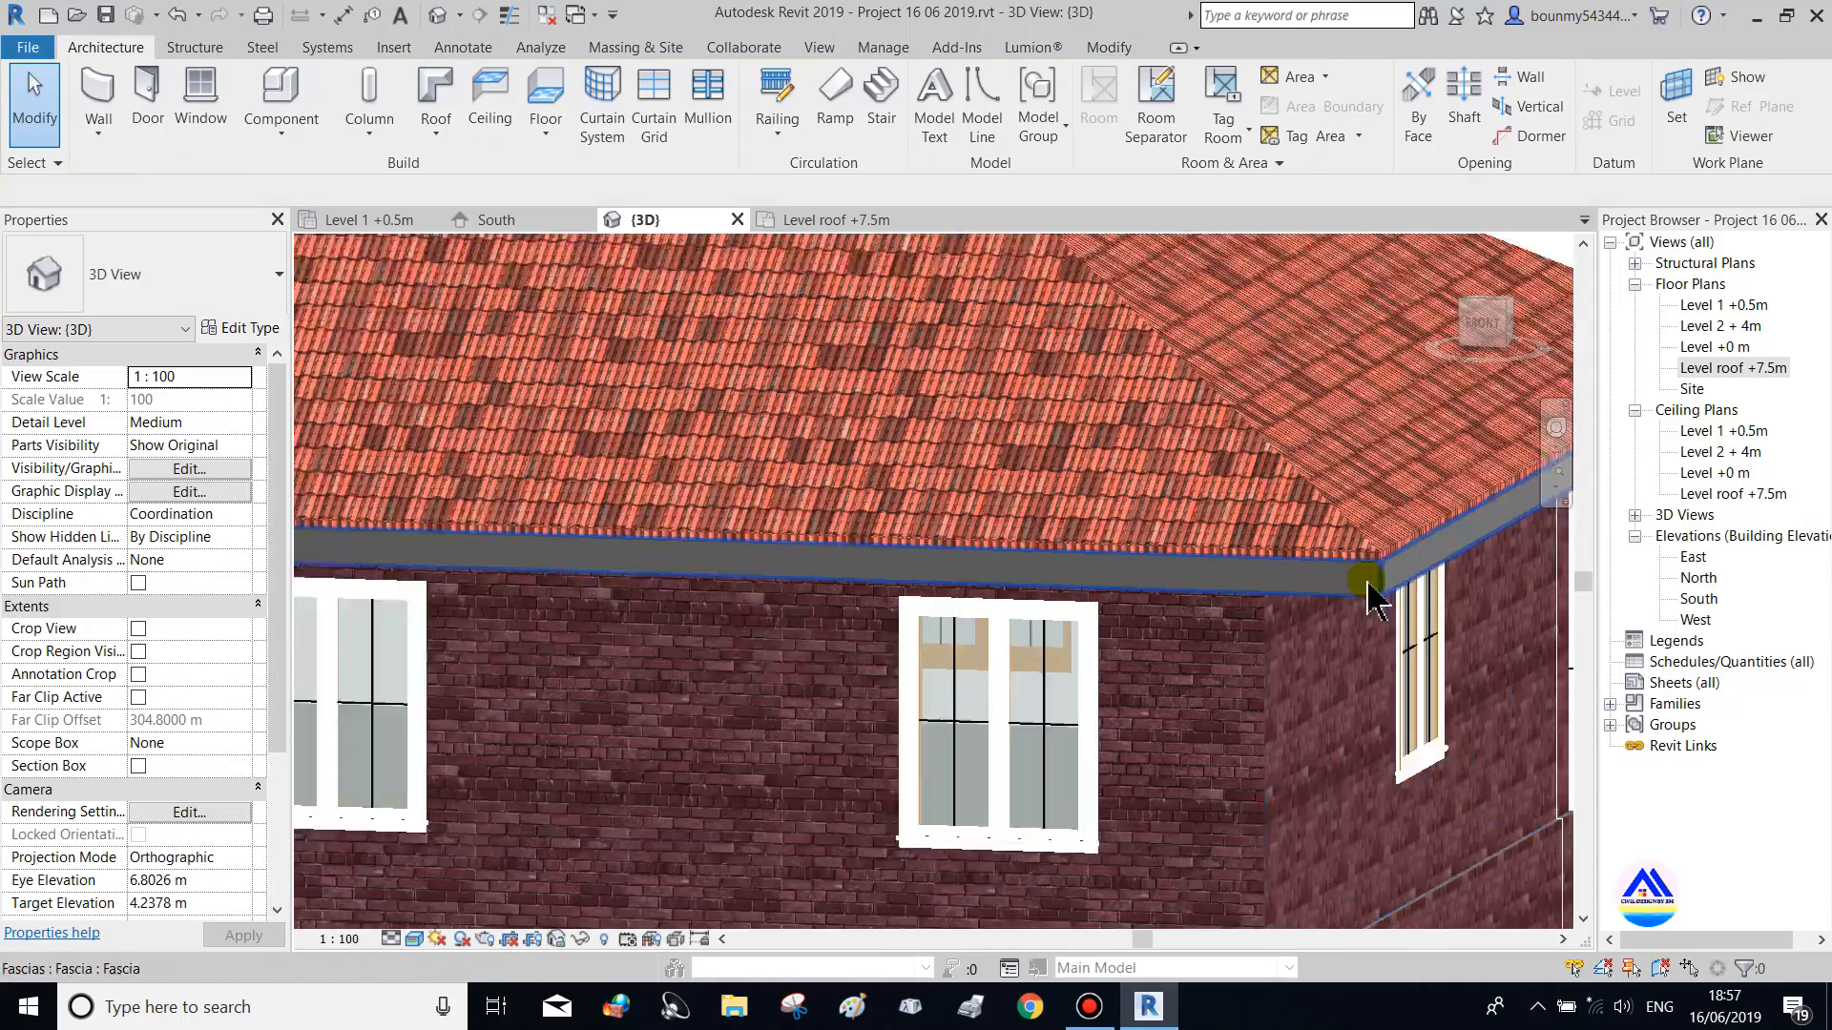
{"action": "scroll", "coordinate": [1369, 596], "scroll_direction": "down", "scroll_amount": 2}
{"action": "left_click", "coordinate": [1404, 572]}
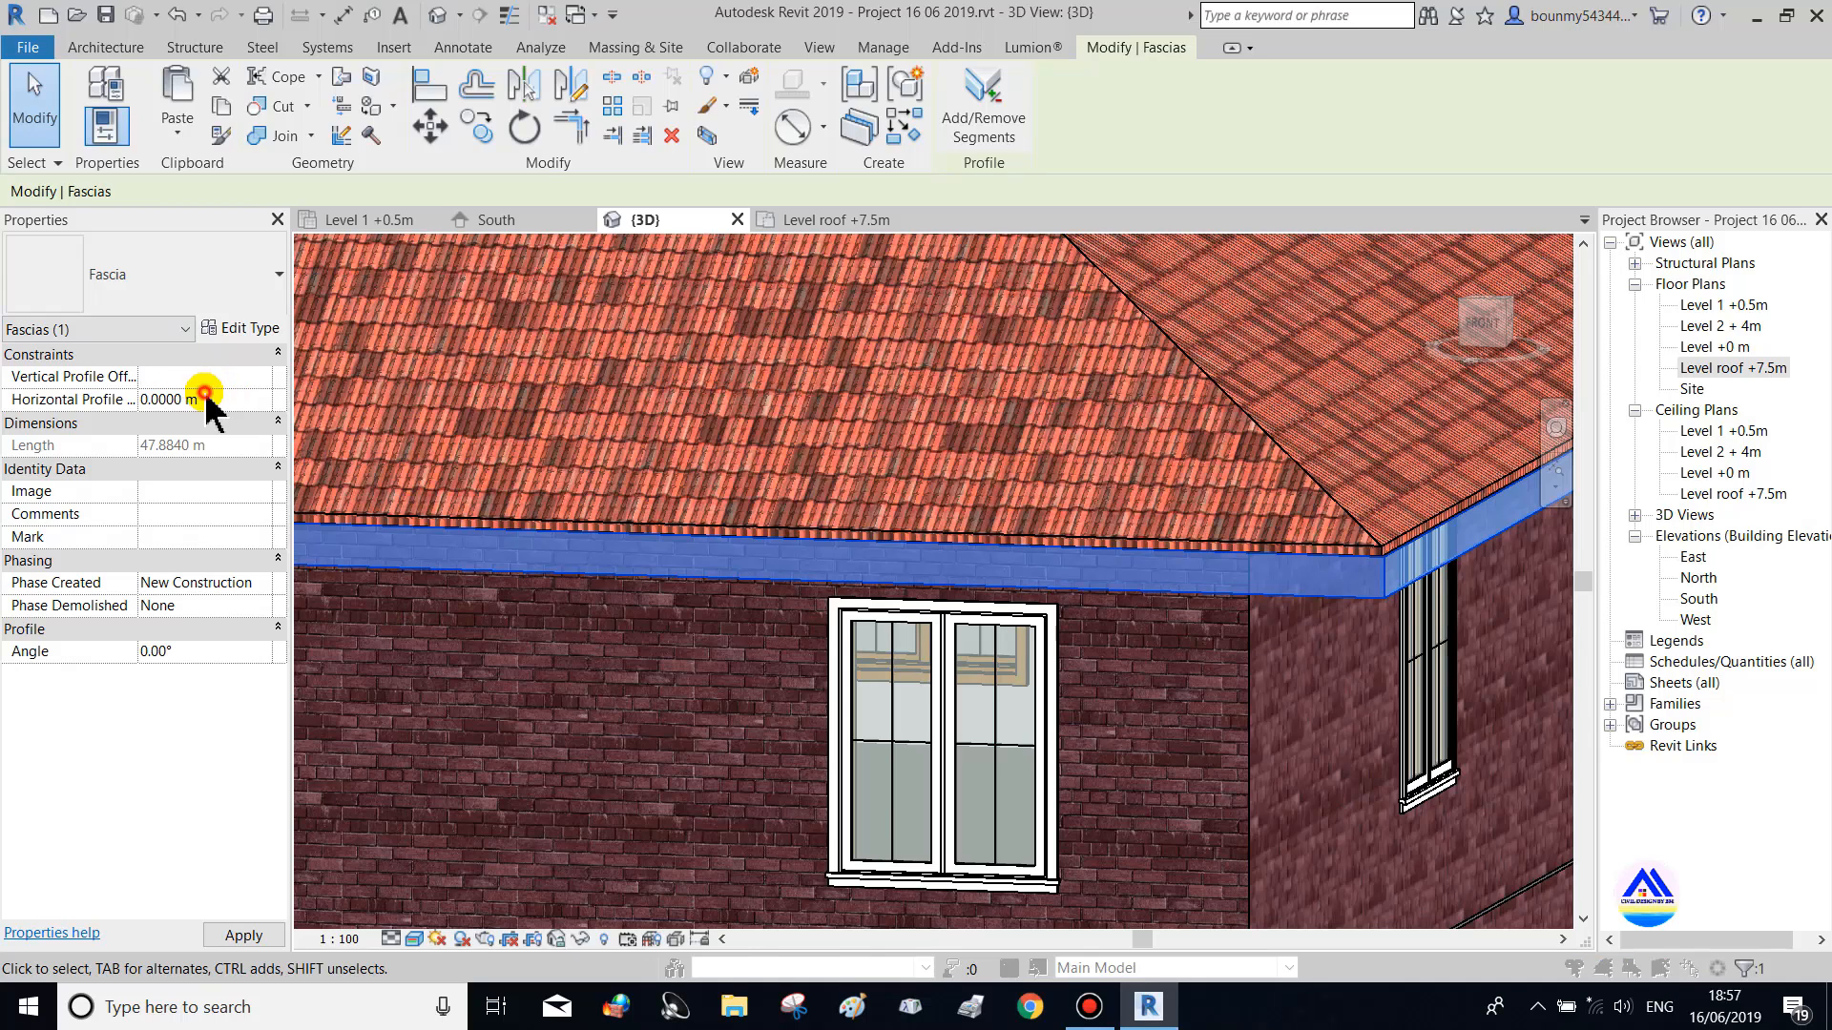
{"action": "left_click", "coordinate": [205, 399]}
{"action": "left_click", "coordinate": [1097, 390]}
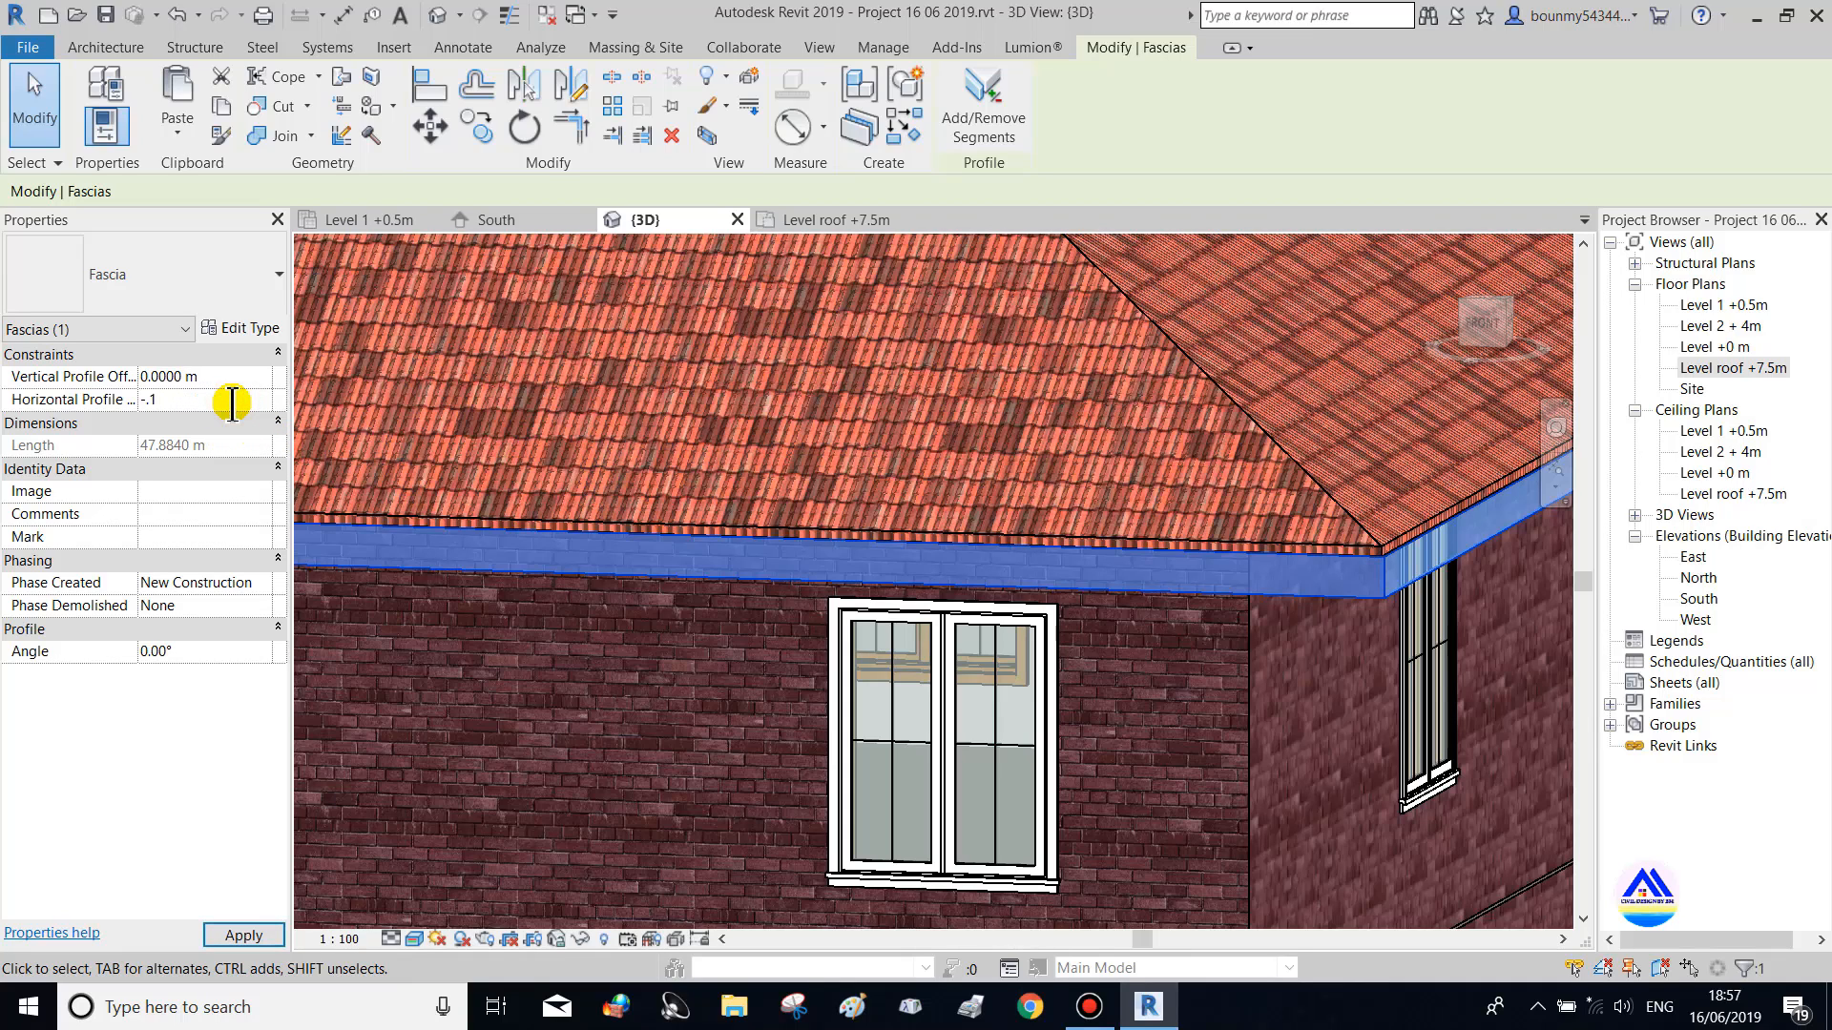
{"action": "key", "text": "Return"}
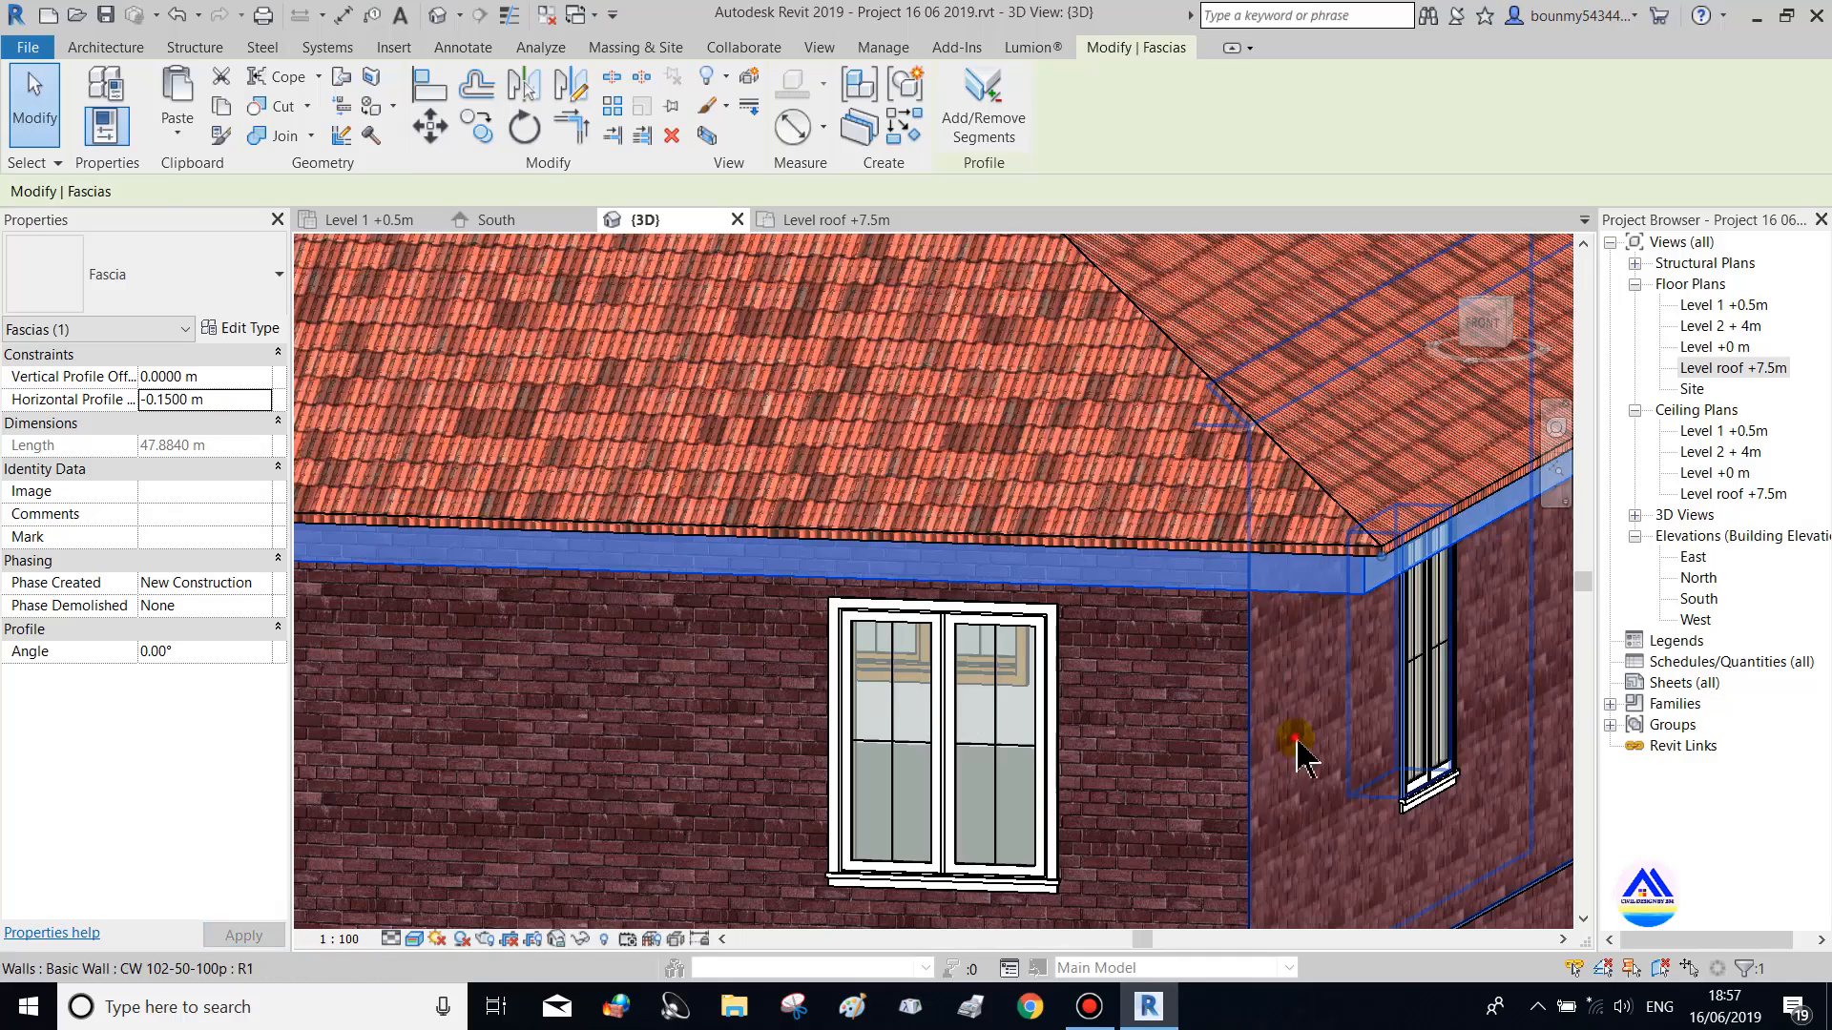
{"action": "left_click", "coordinate": [1295, 749]}
Set the roof fascia's vertical profile offset to 0.05 m
{"action": "scroll", "coordinate": [696, 560], "scroll_direction": "down", "scroll_amount": 3}
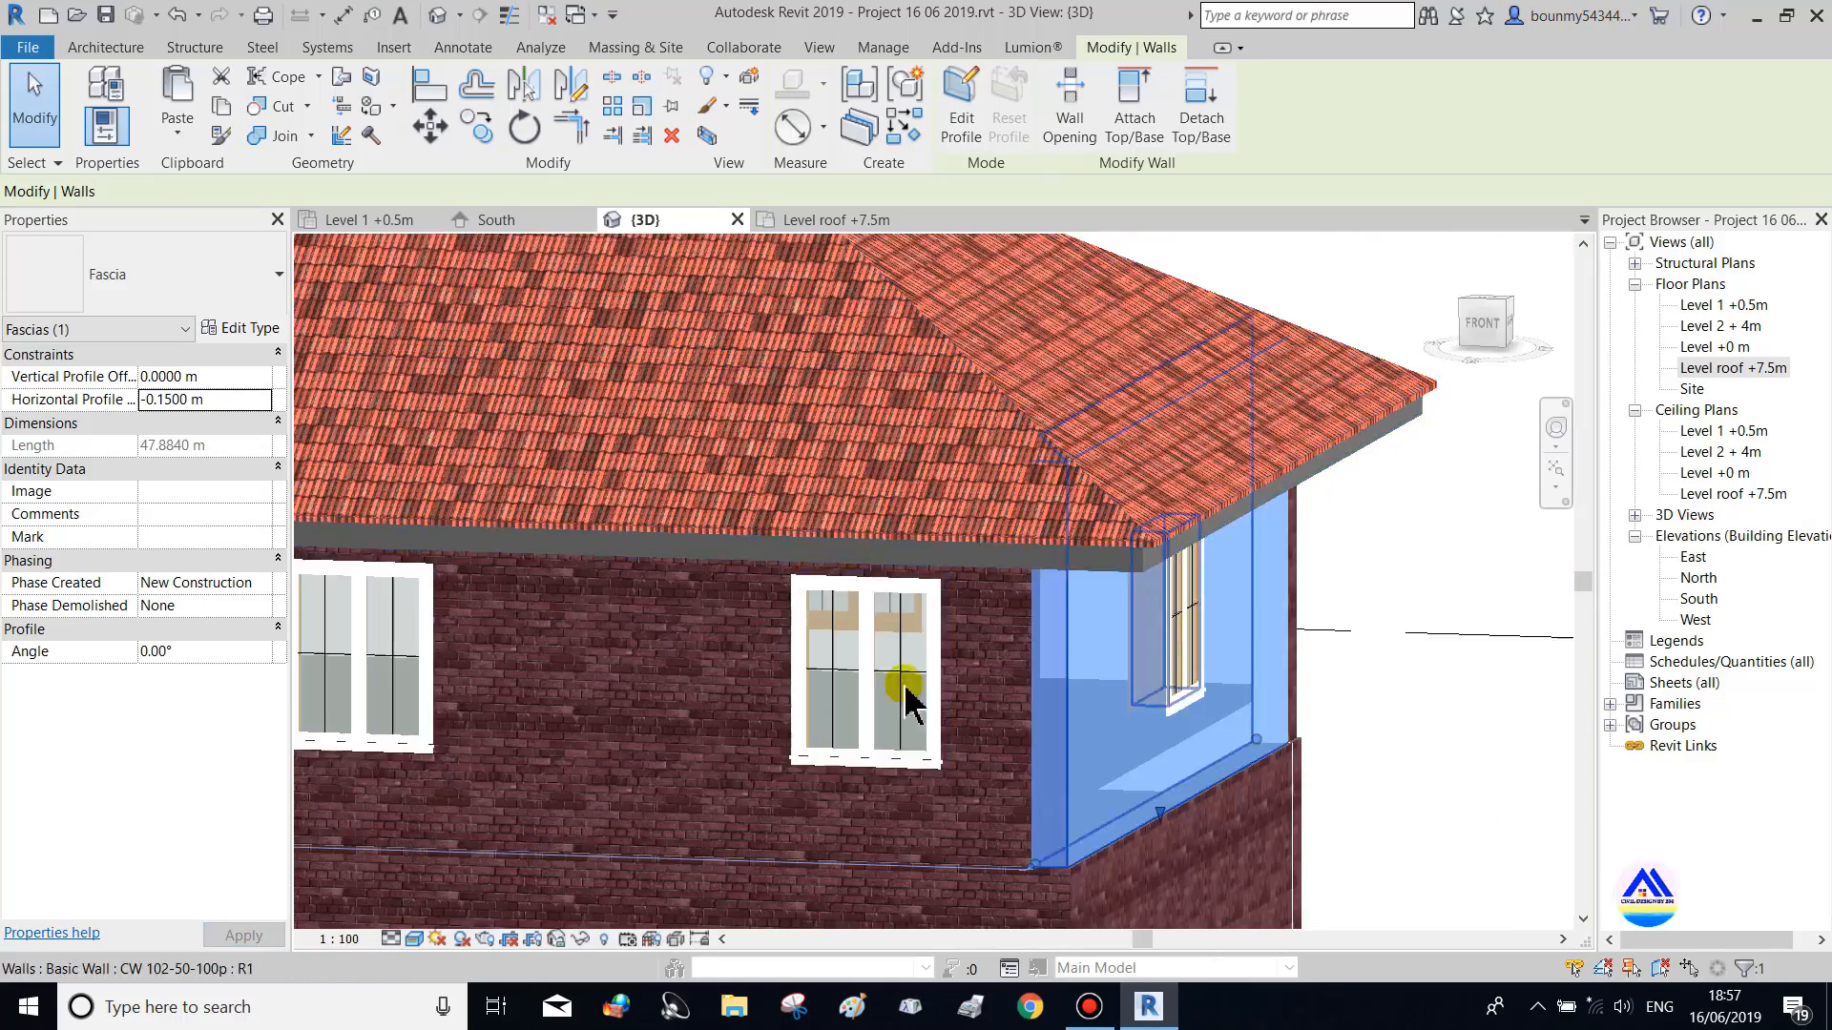
{"action": "middle_click_drag", "start_coordinate": [904, 703], "coordinate": [531, 461], "text": "shift"}
{"action": "scroll", "coordinate": [531, 471], "scroll_direction": "up", "scroll_amount": 5}
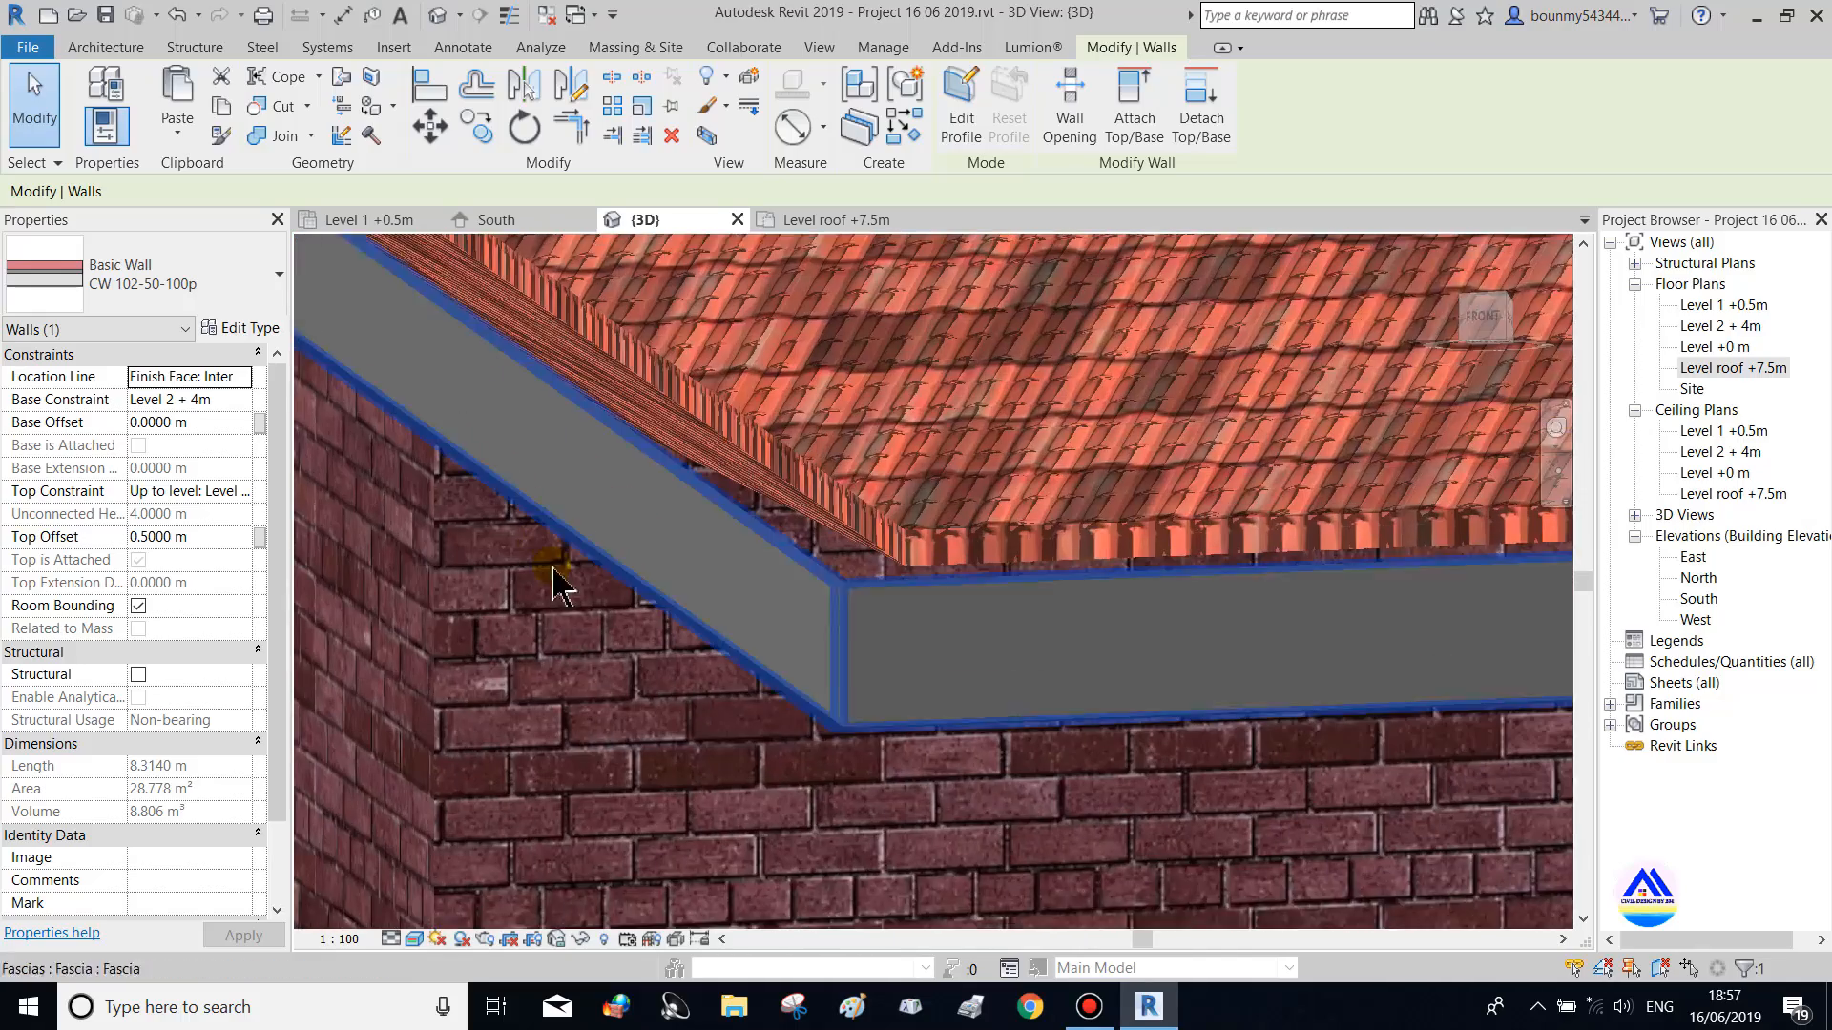
{"action": "middle_click_drag", "start_coordinate": [554, 582], "coordinate": [883, 678]}
{"action": "left_click", "coordinate": [839, 633]}
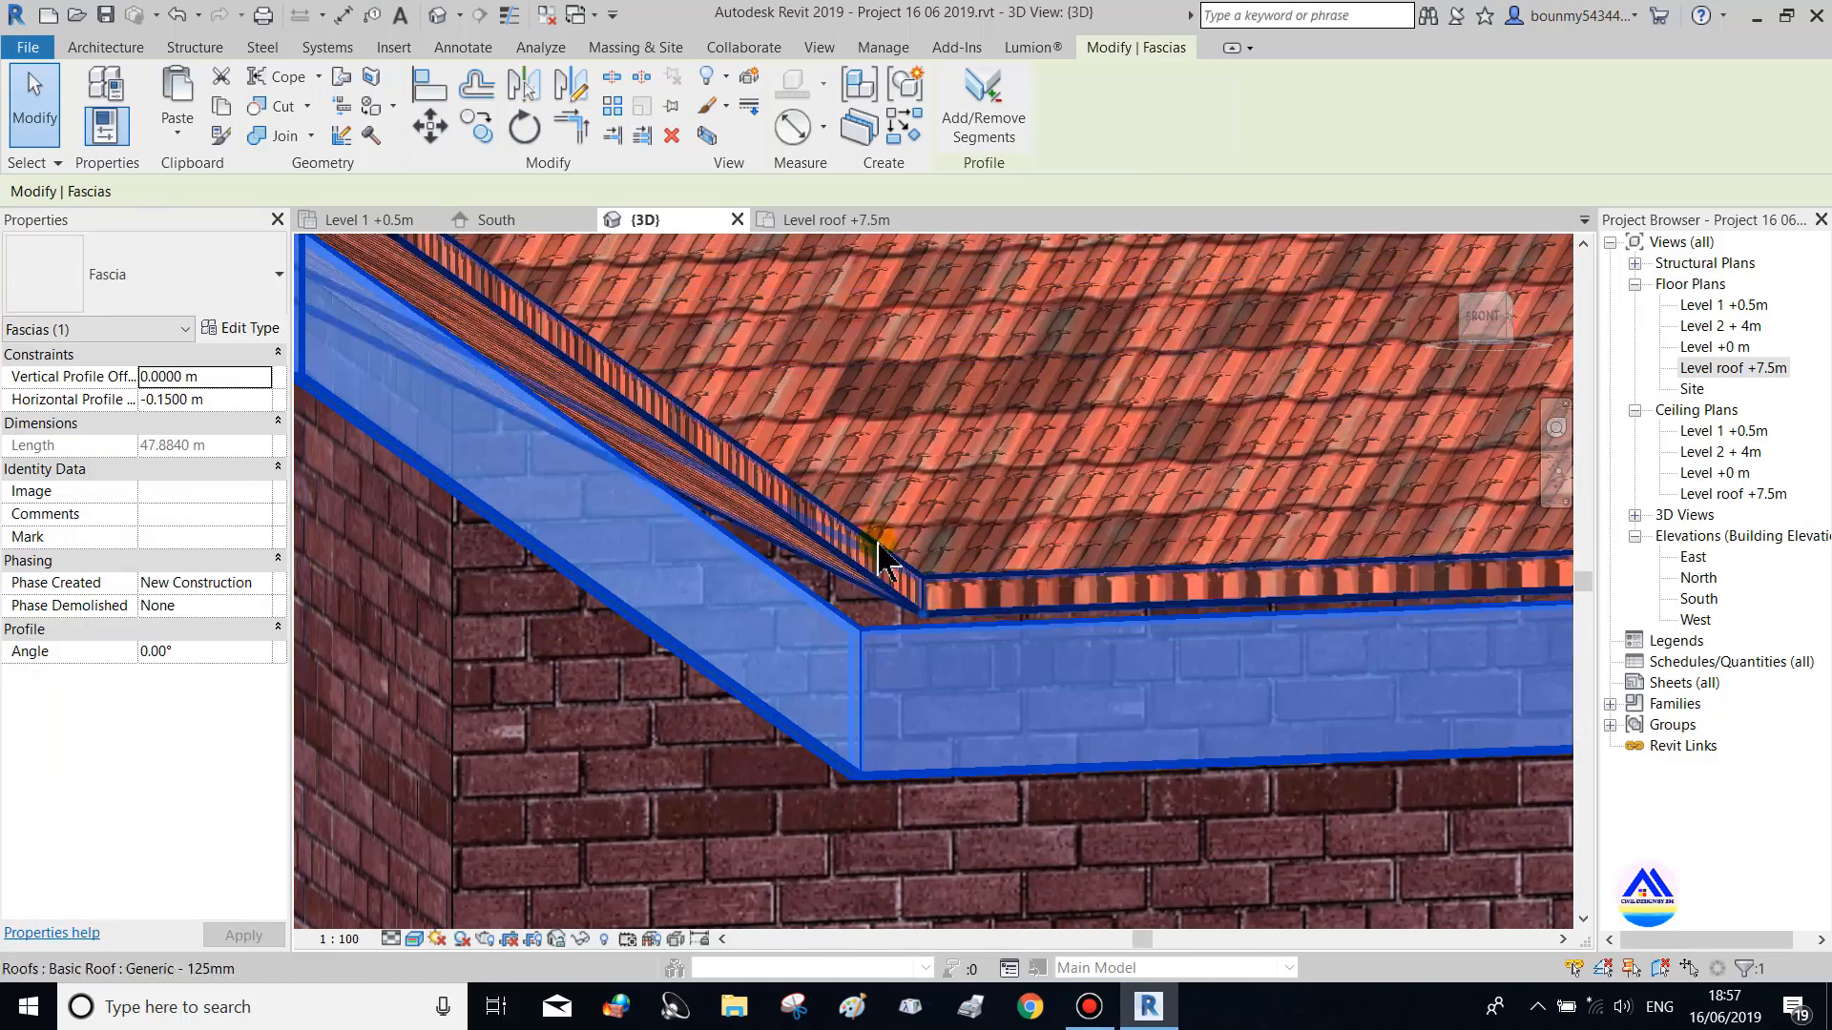
{"action": "left_click", "coordinate": [226, 371]}
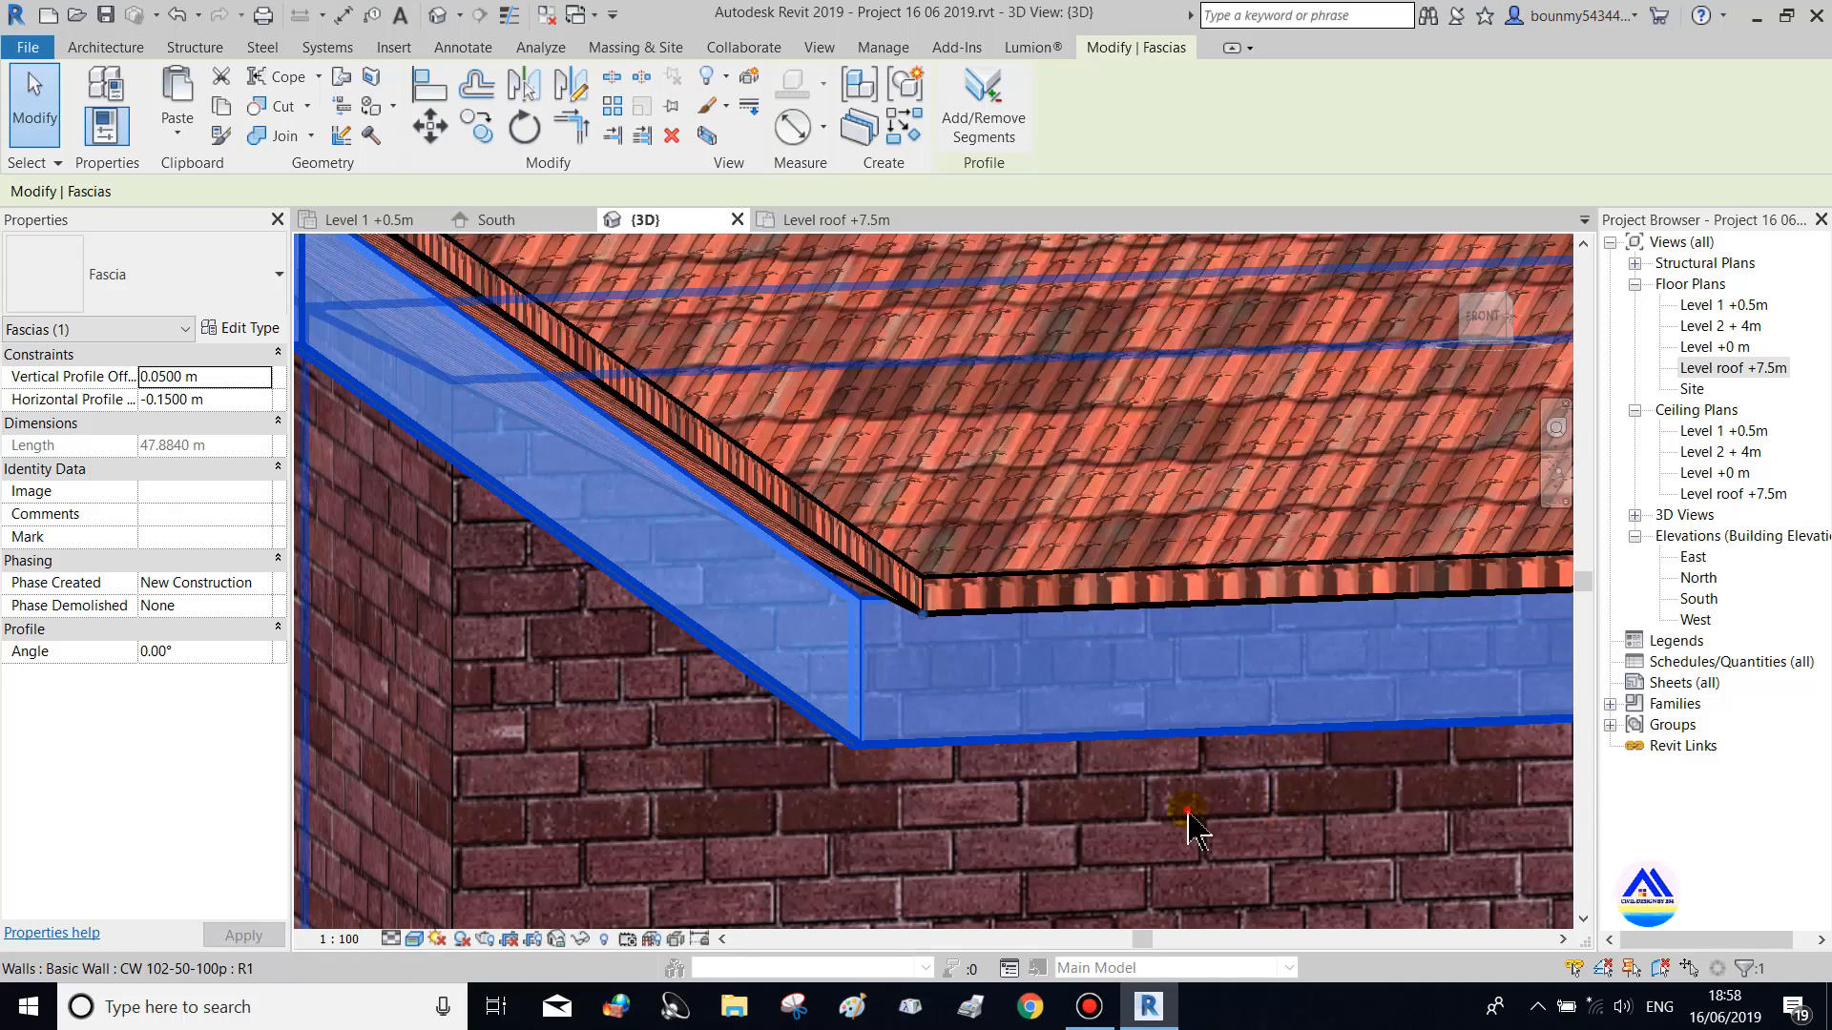
{"action": "left_click", "coordinate": [1057, 744]}
Assign the Wood - Stained material to the fascia type and apply it to the roof fascias
{"action": "scroll", "coordinate": [1097, 499], "scroll_direction": "down", "scroll_amount": 3}
{"action": "middle_click_drag", "start_coordinate": [1097, 499], "coordinate": [1059, 683]}
{"action": "scroll", "coordinate": [1045, 599], "scroll_direction": "down", "scroll_amount": 6}
{"action": "scroll", "coordinate": [876, 548], "scroll_direction": "up", "scroll_amount": 5}
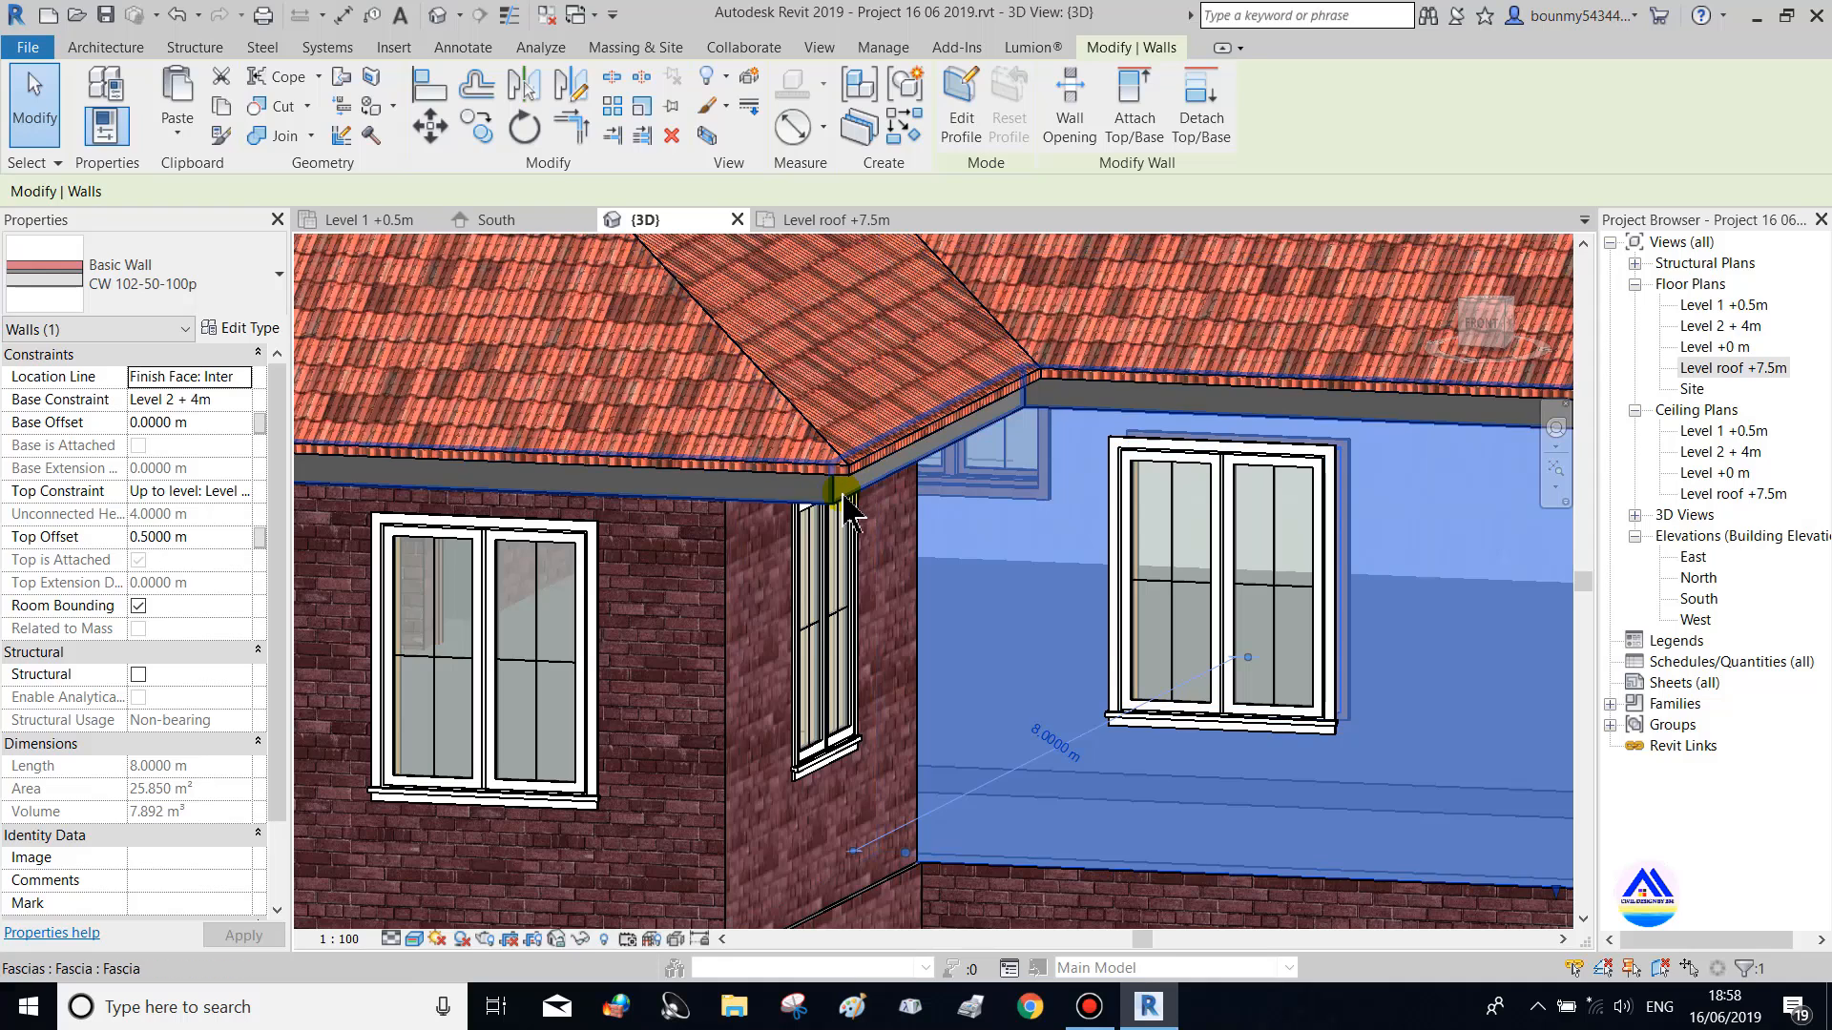
{"action": "left_click", "coordinate": [832, 488]}
{"action": "left_click", "coordinate": [210, 327]}
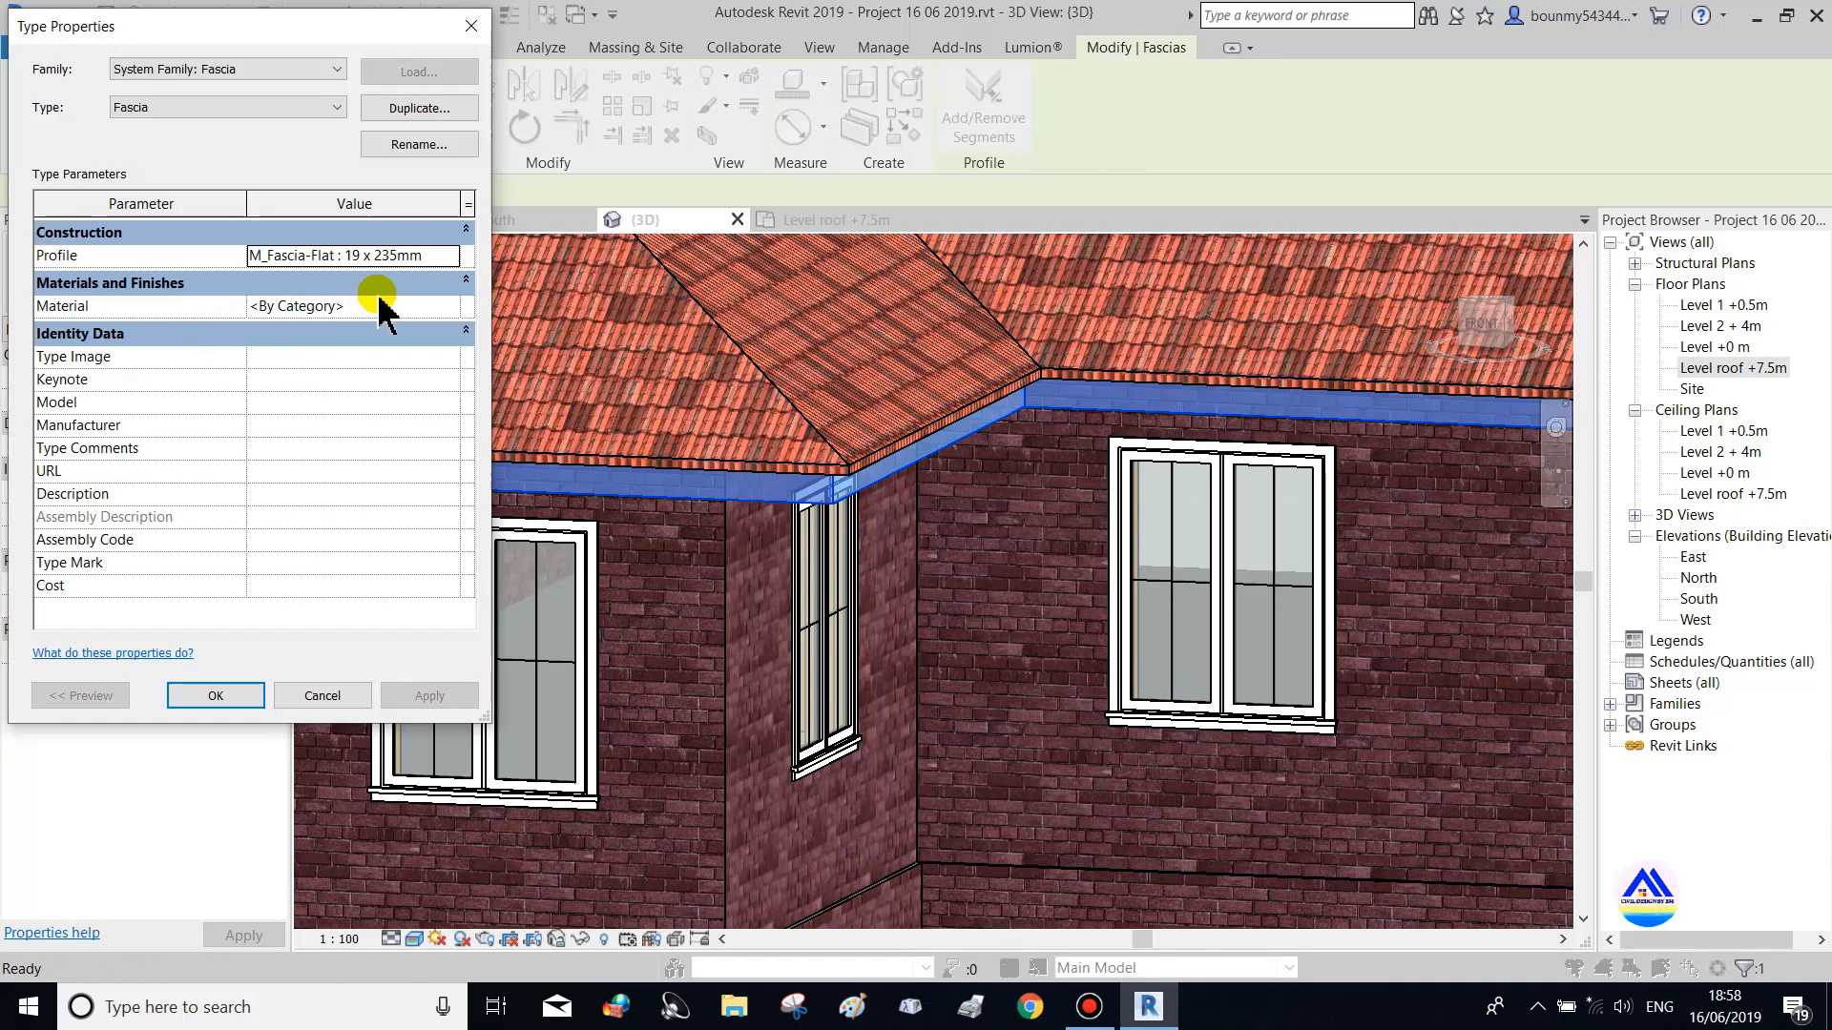
{"action": "left_click", "coordinate": [450, 305]}
{"action": "left_click", "coordinate": [244, 344]}
{"action": "left_click", "coordinate": [208, 298]}
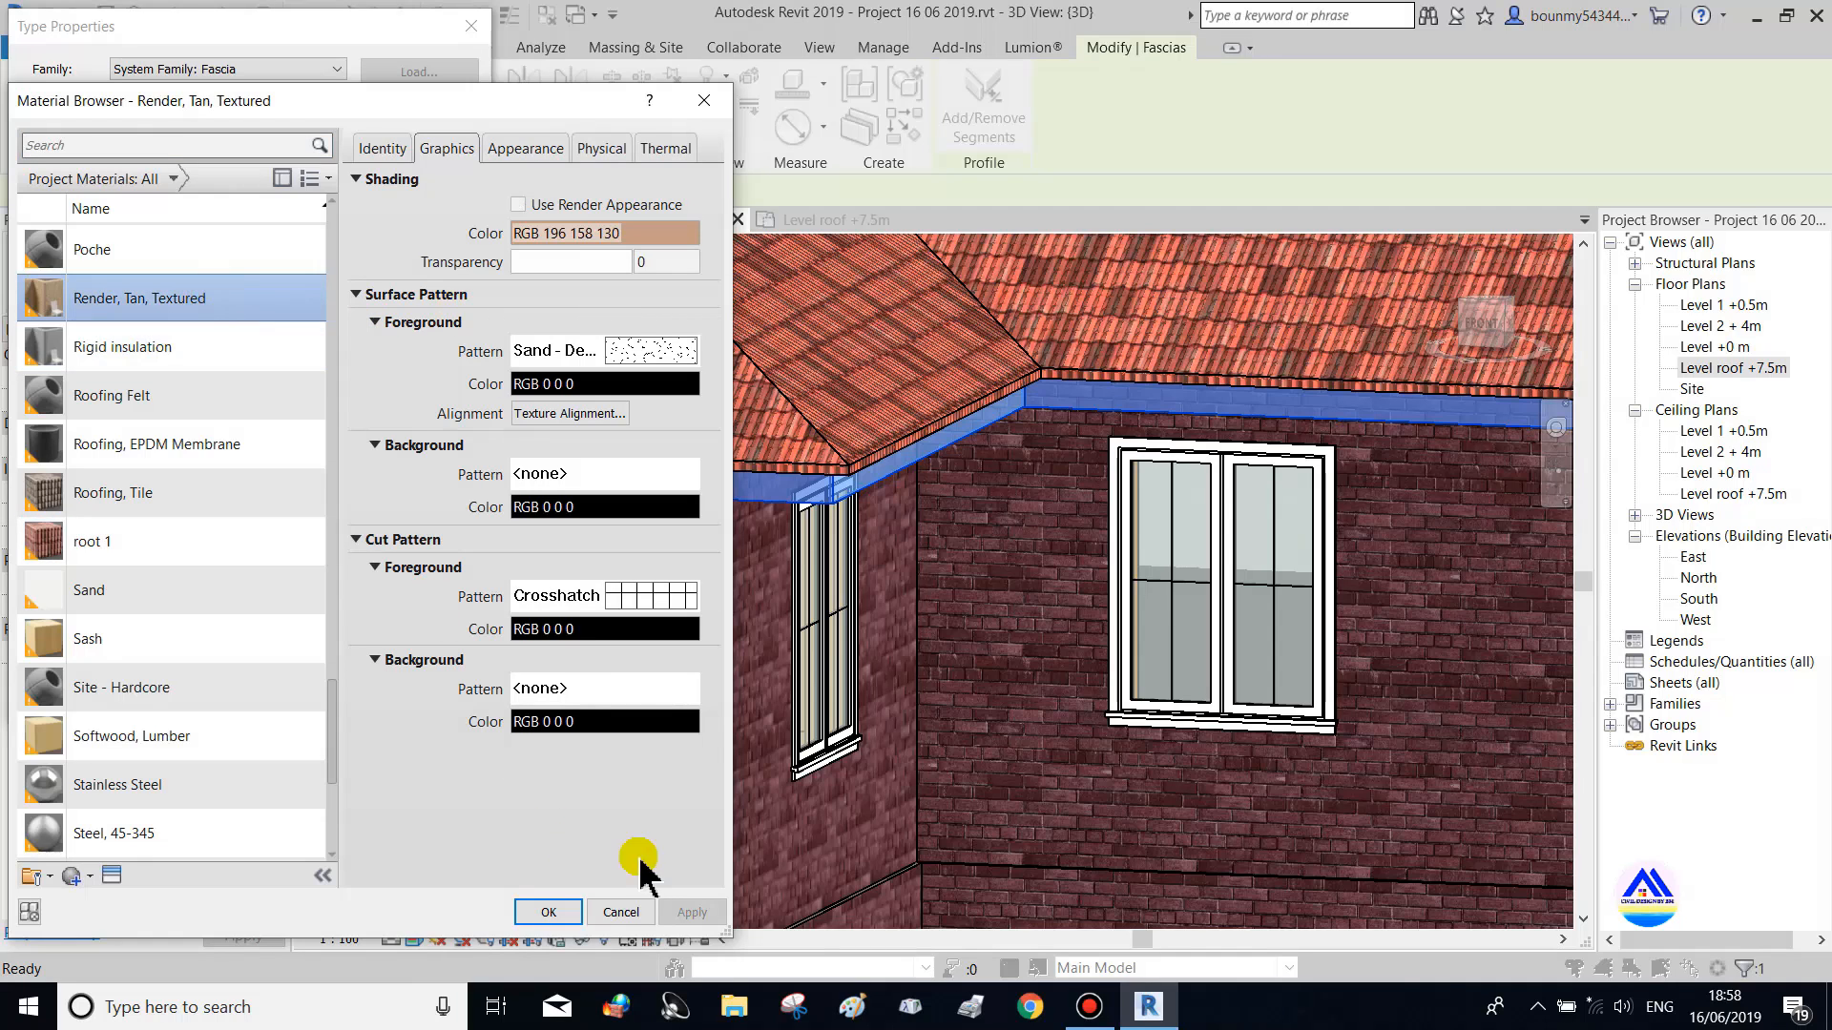
{"action": "scroll", "coordinate": [122, 687], "scroll_direction": "down", "scroll_amount": 3}
{"action": "left_click", "coordinate": [124, 788]}
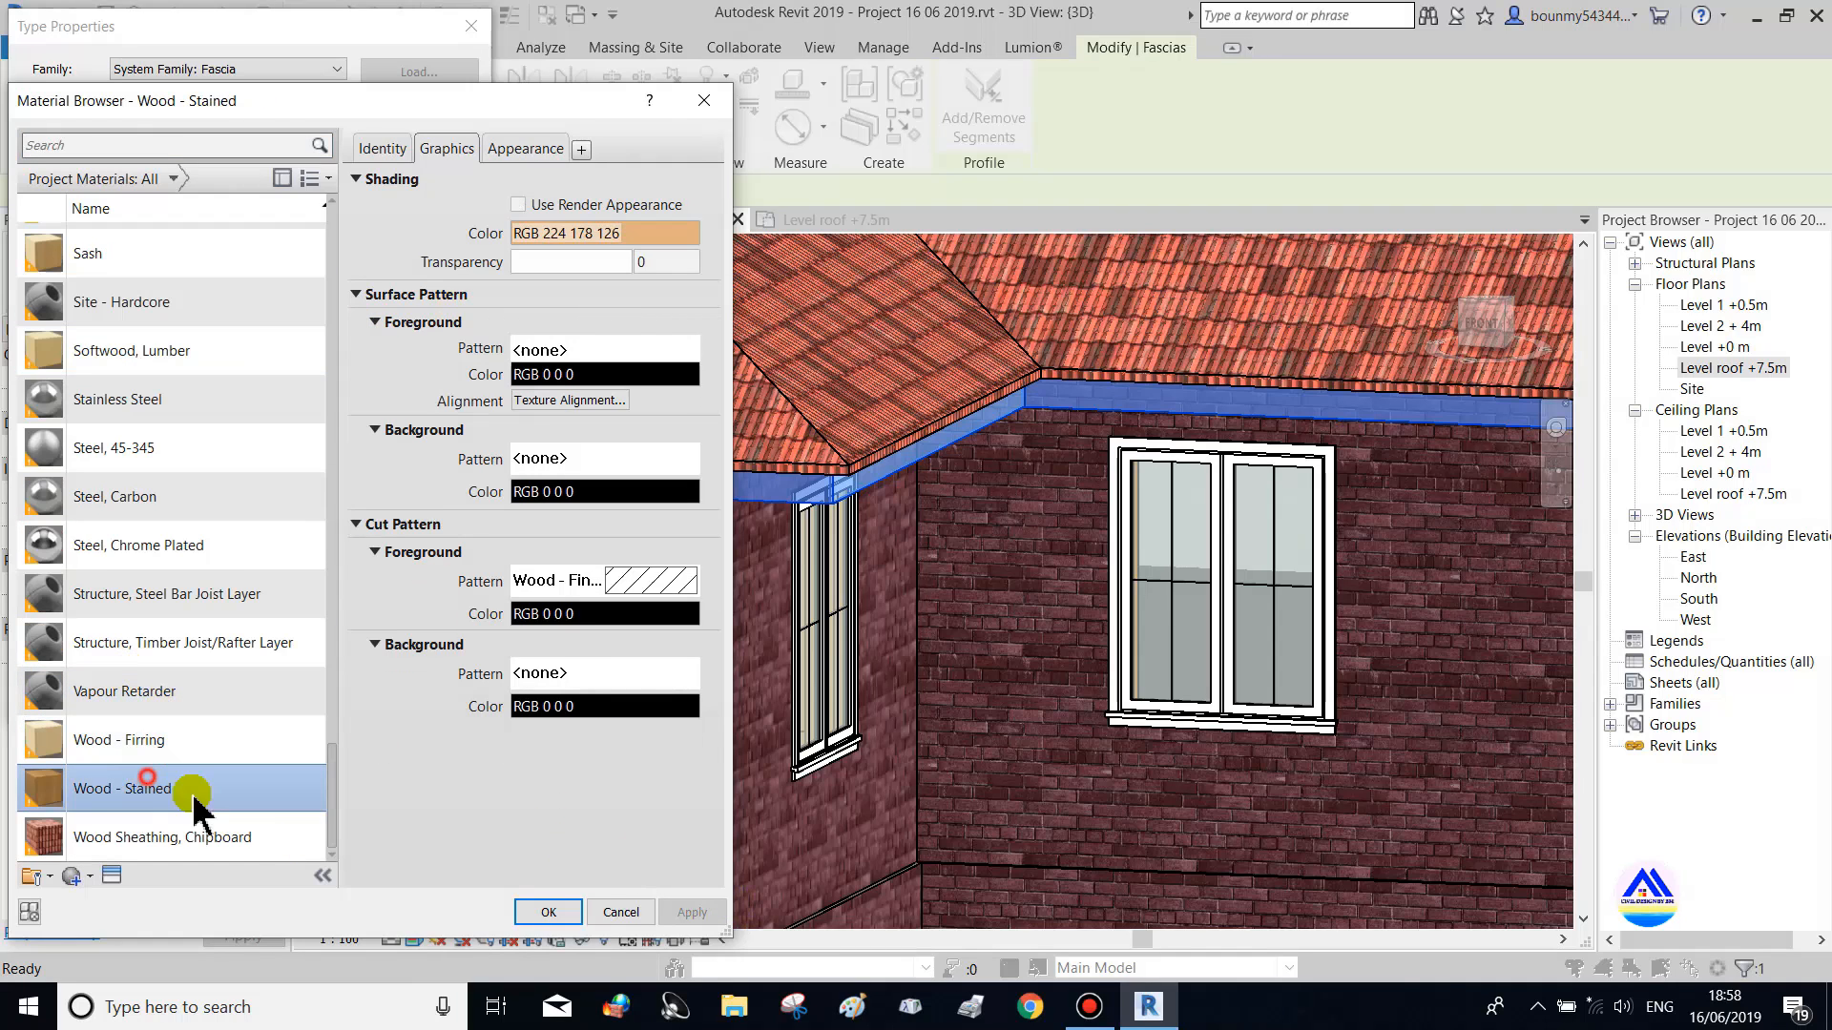
{"action": "left_click", "coordinate": [570, 911]}
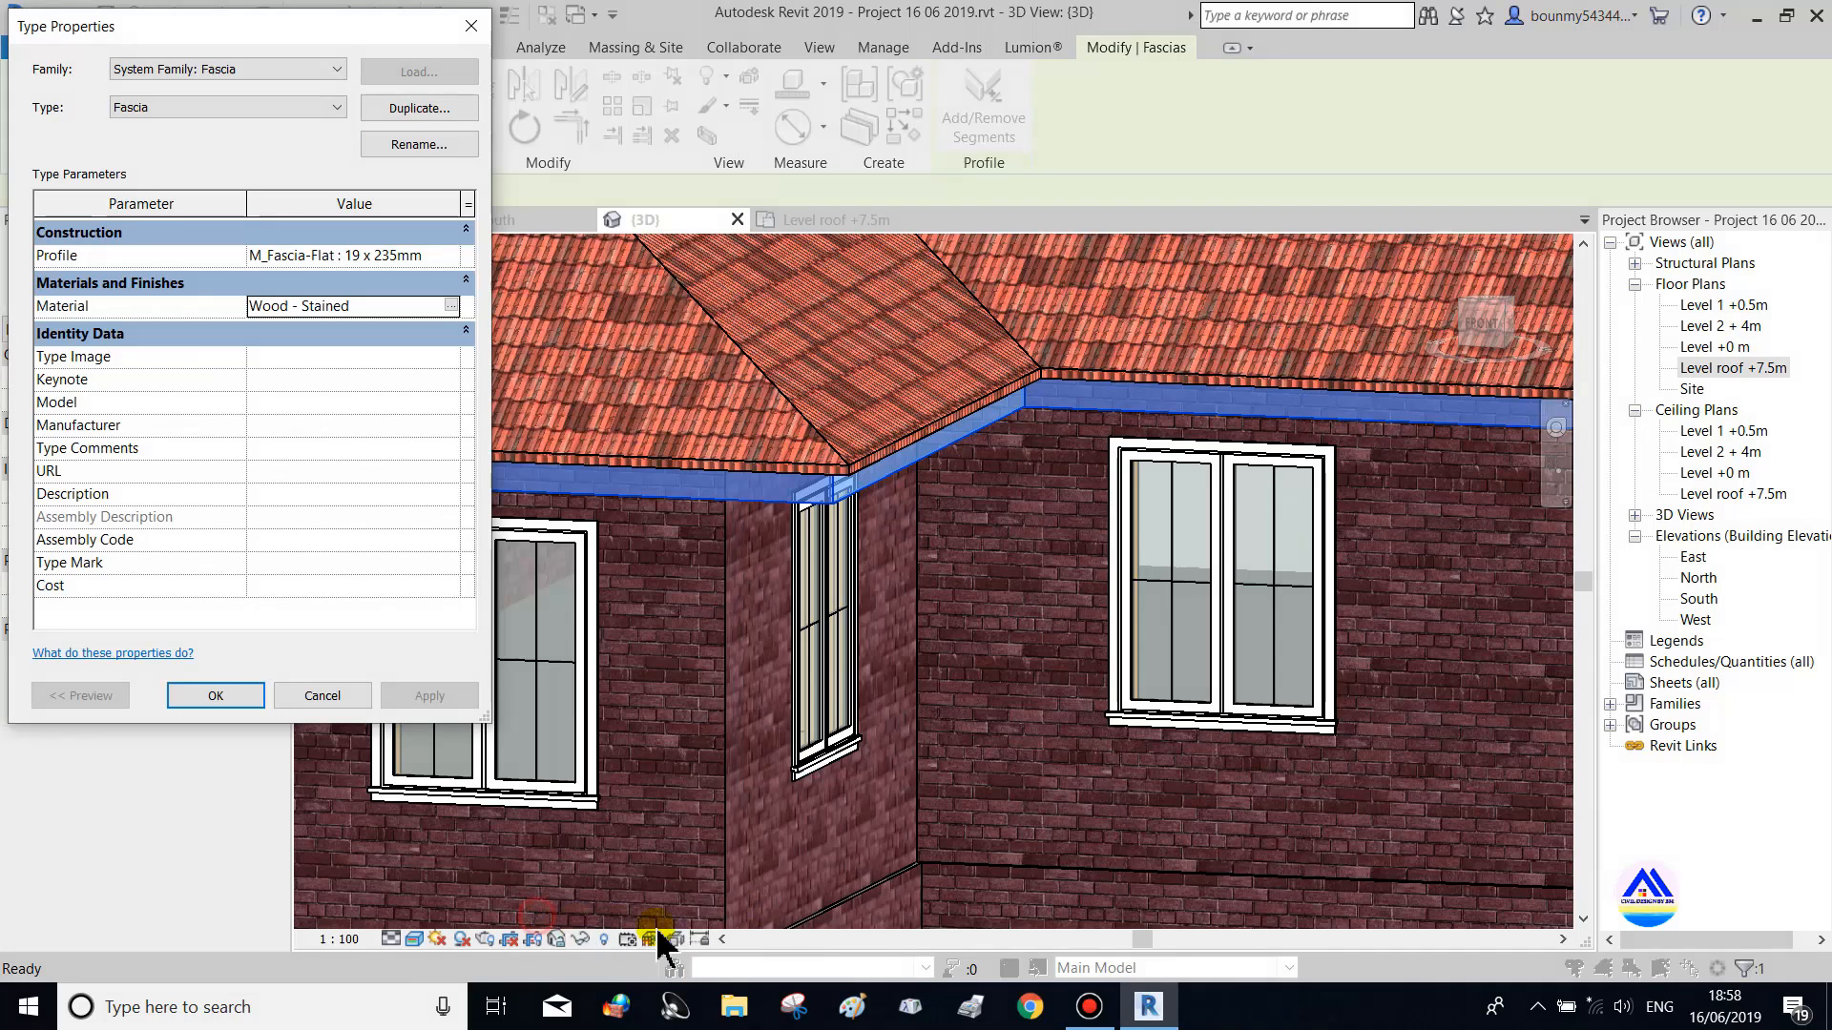
{"action": "left_click", "coordinate": [210, 695]}
{"action": "left_click", "coordinate": [1014, 695]}
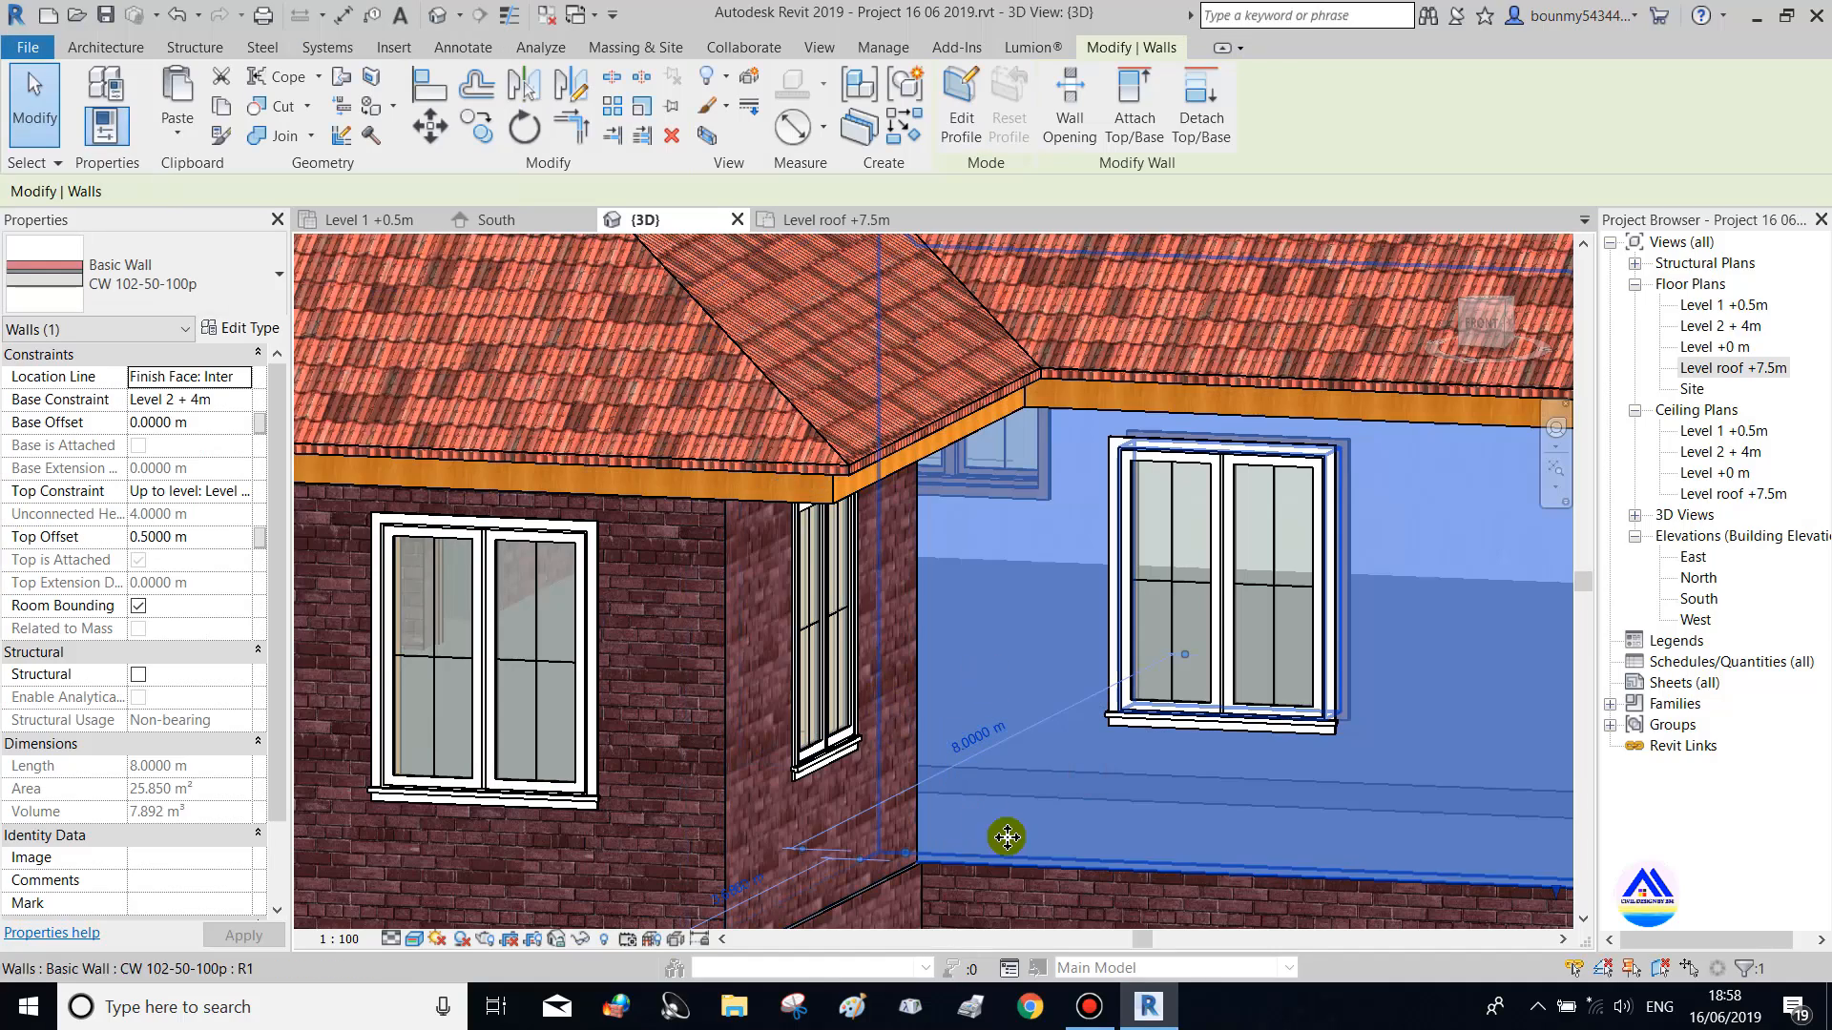
Examine the whole house in 3D from the front and side, including the roof edges with their fascia
{"action": "middle_click_drag", "start_coordinate": [817, 777], "coordinate": [954, 667], "text": "shift"}
{"action": "left_click", "coordinate": [1126, 347]}
{"action": "scroll", "coordinate": [1250, 592], "scroll_direction": "up", "scroll_amount": 2}
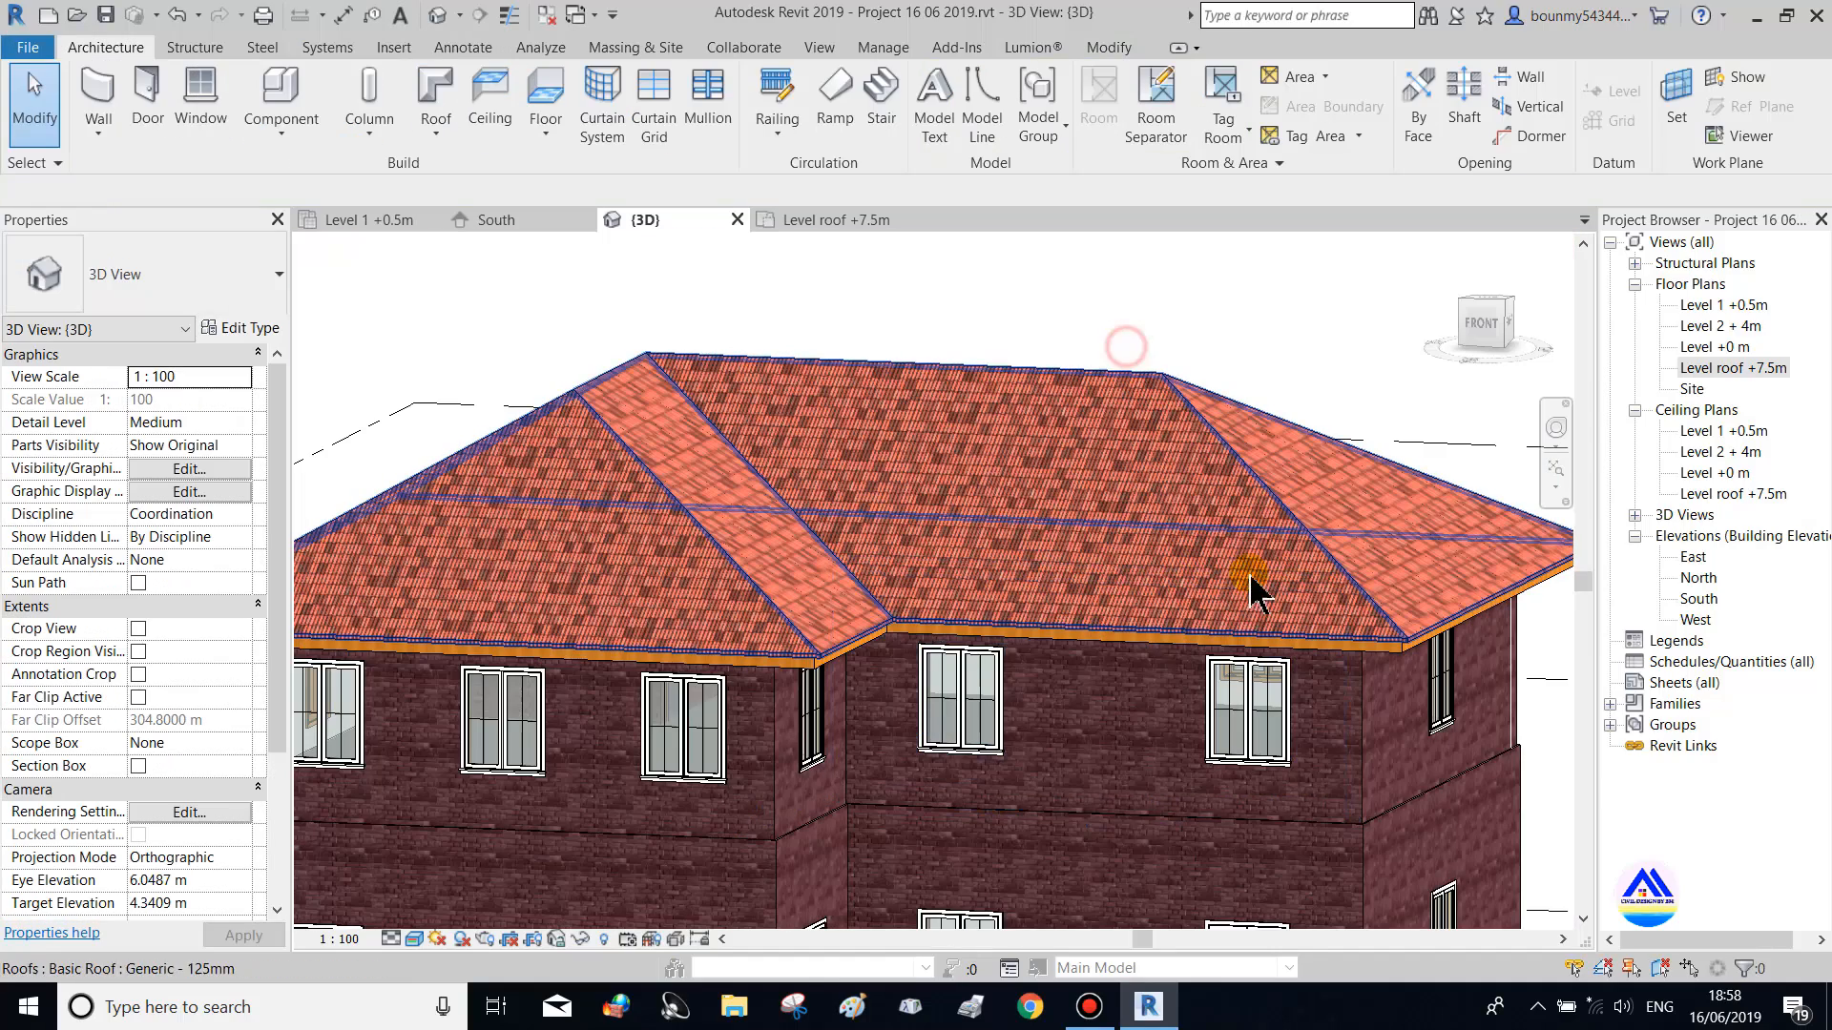
{"action": "middle_click_drag", "start_coordinate": [1269, 729], "coordinate": [1374, 775], "text": "shift"}
{"action": "scroll", "coordinate": [1234, 776], "scroll_direction": "down", "scroll_amount": 2}
{"action": "middle_click_drag", "start_coordinate": [1231, 821], "coordinate": [1431, 826]}
{"action": "scroll", "coordinate": [1336, 814], "scroll_direction": "down", "scroll_amount": 3}
{"action": "scroll", "coordinate": [1300, 773], "scroll_direction": "up", "scroll_amount": 3}
{"action": "middle_click_drag", "start_coordinate": [1431, 825], "coordinate": [1340, 850]}
{"action": "scroll", "coordinate": [1369, 851], "scroll_direction": "down", "scroll_amount": 2}
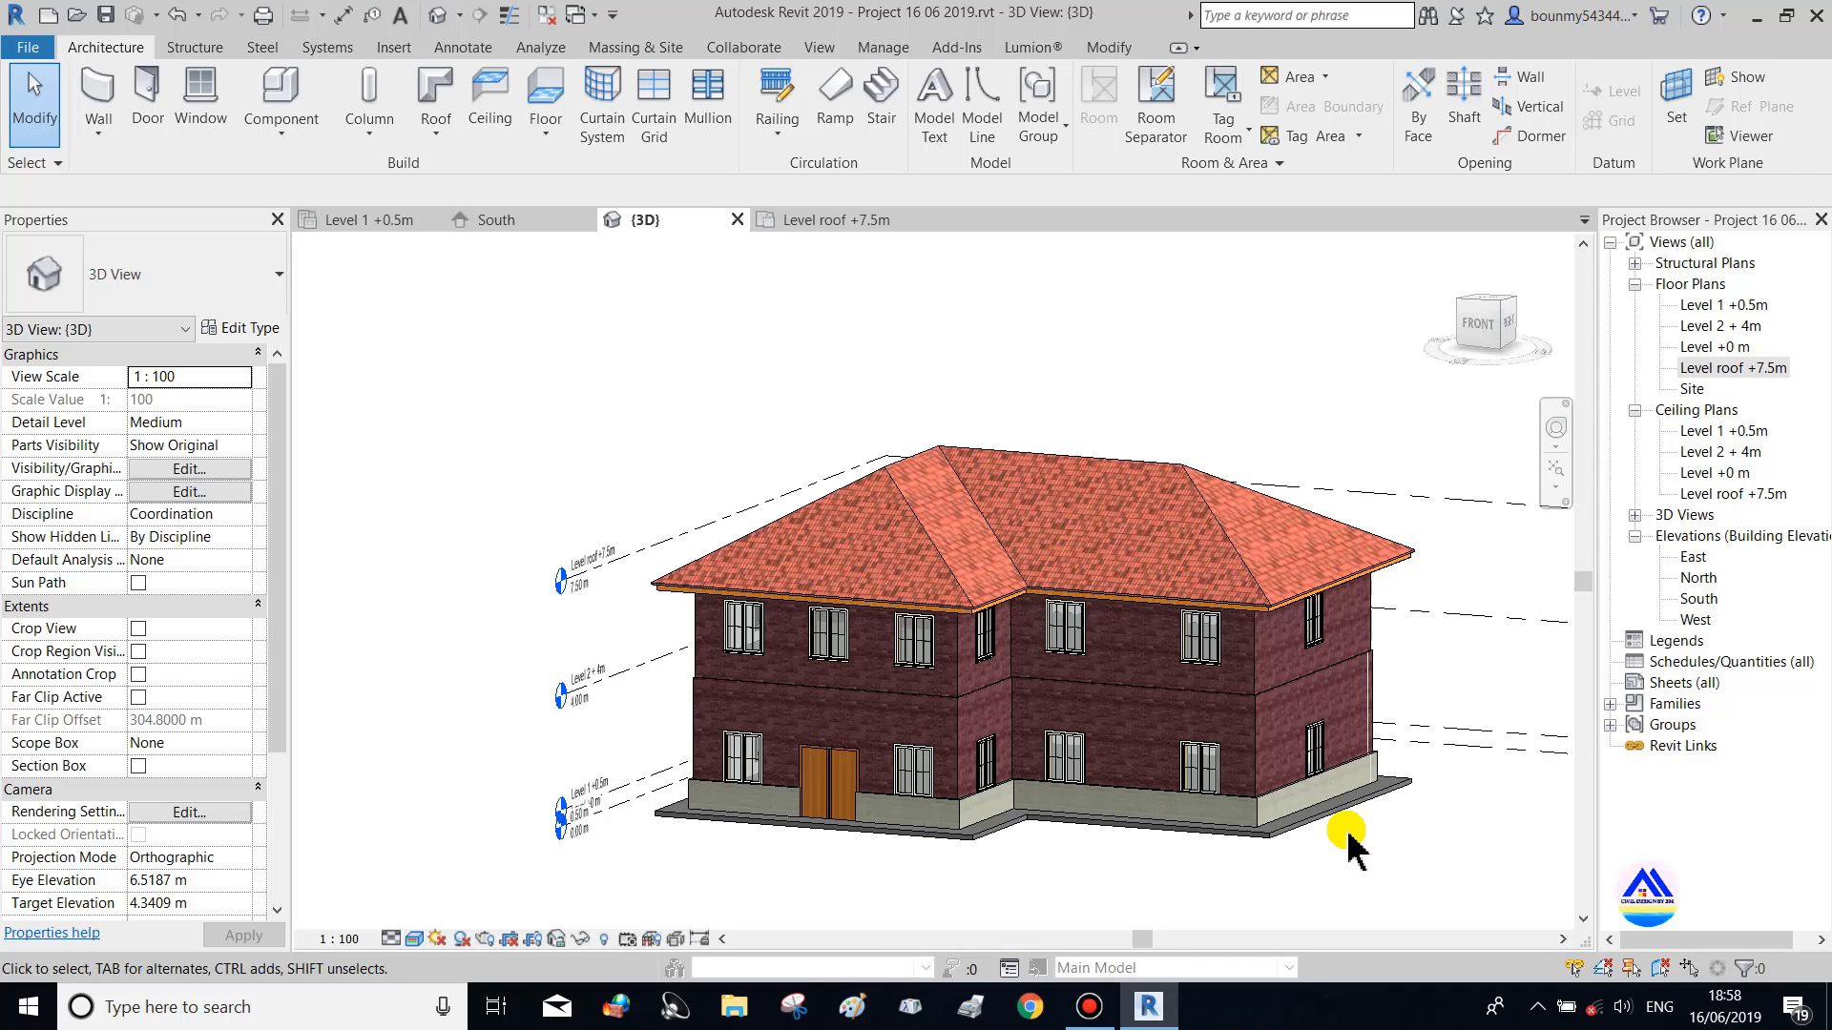
{"action": "middle_click_drag", "start_coordinate": [1292, 854], "coordinate": [1154, 739], "text": "shift"}
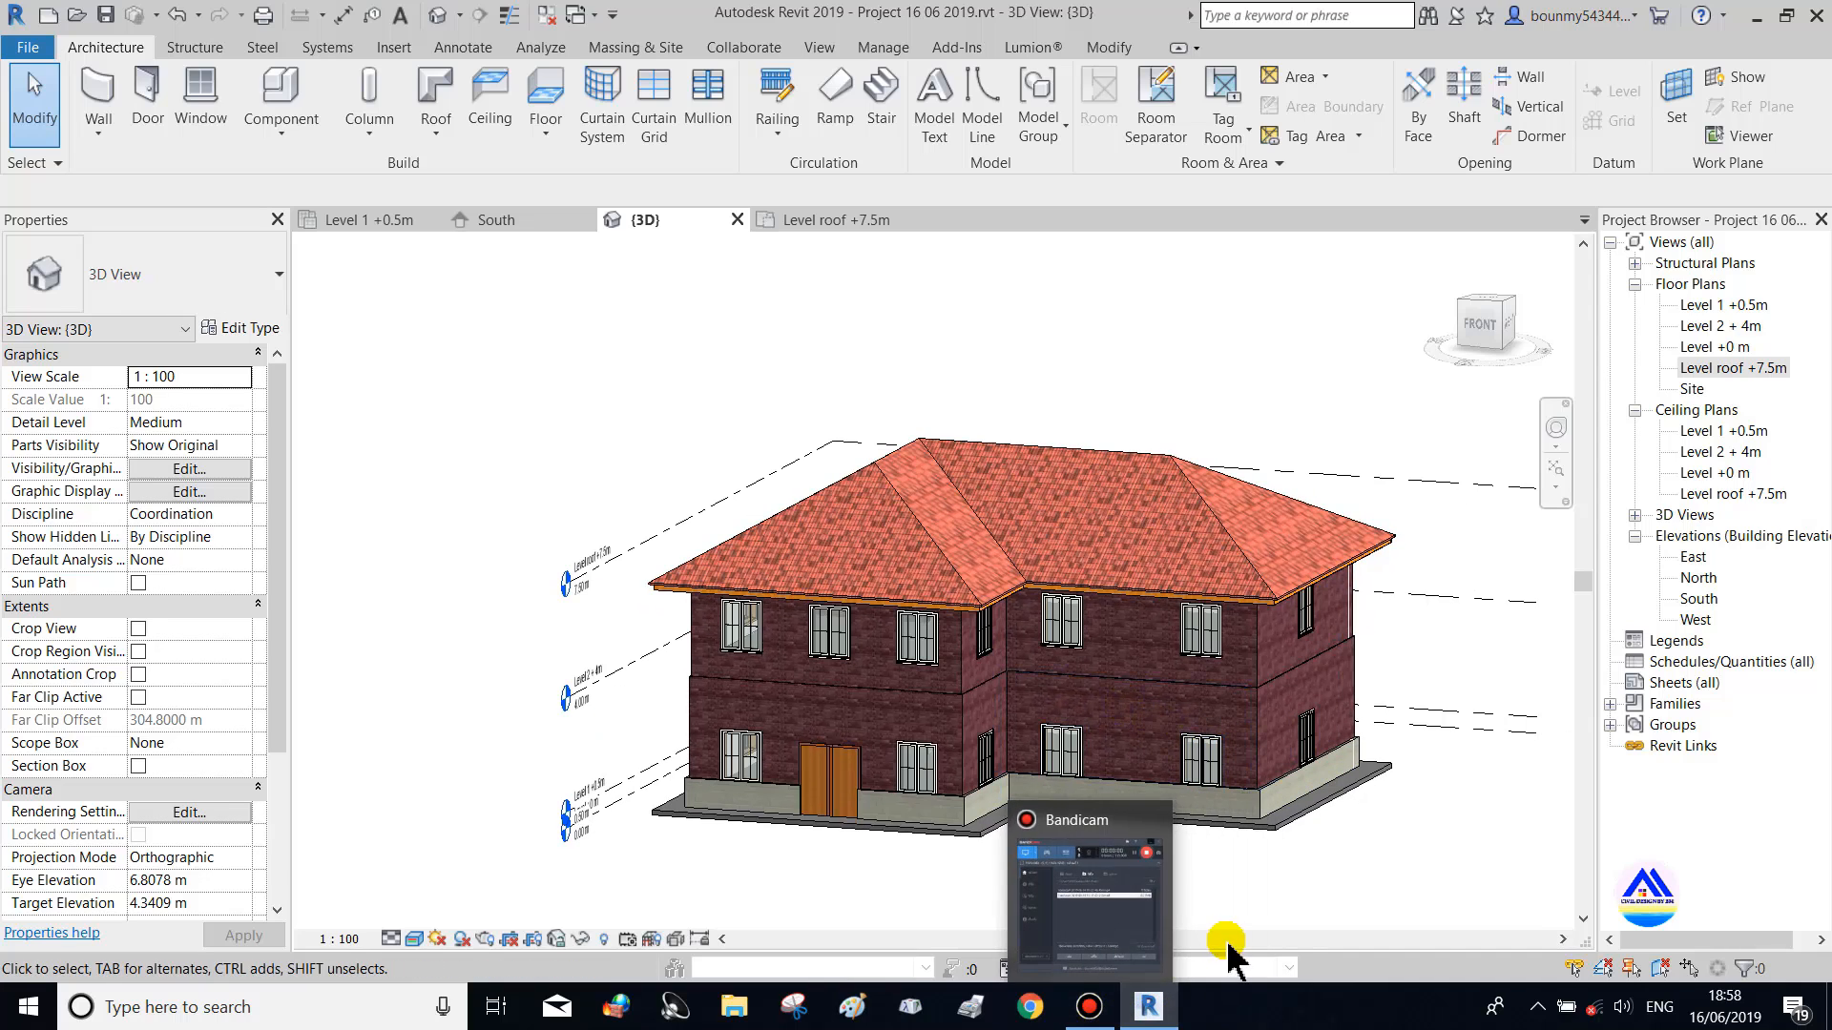
Save the house project
{"action": "left_click", "coordinate": [112, 17]}
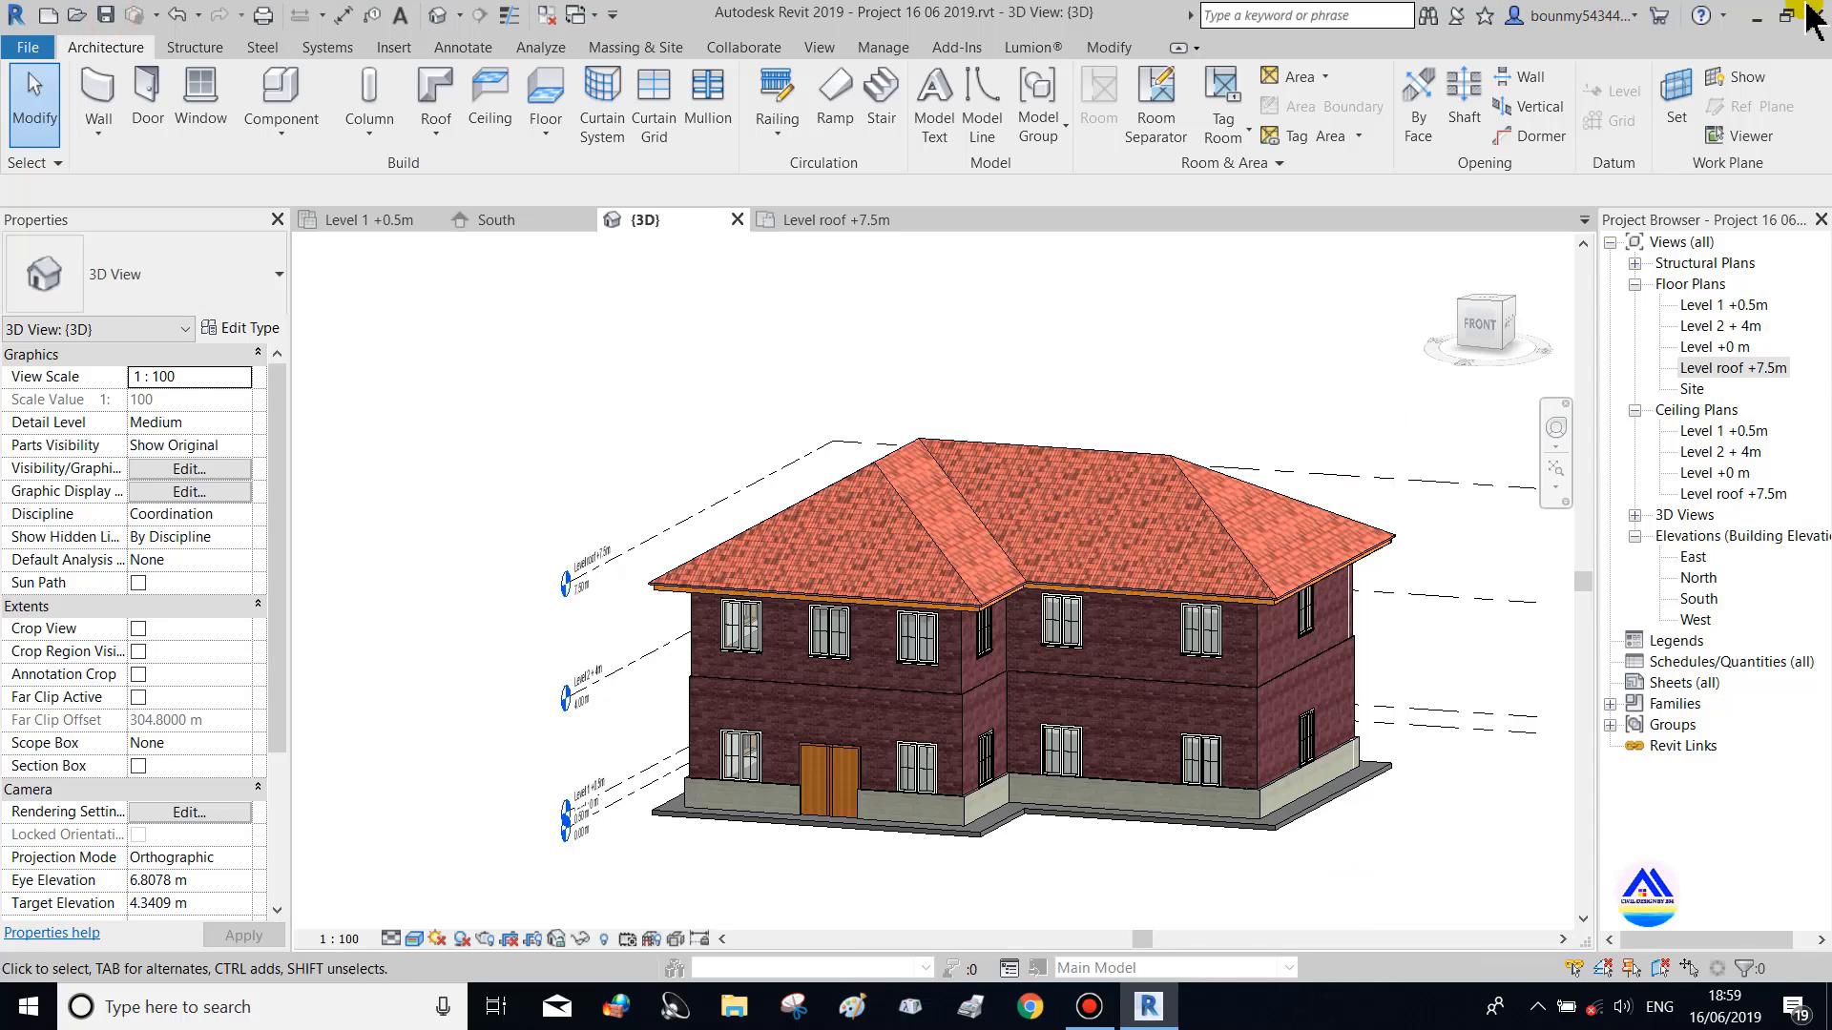